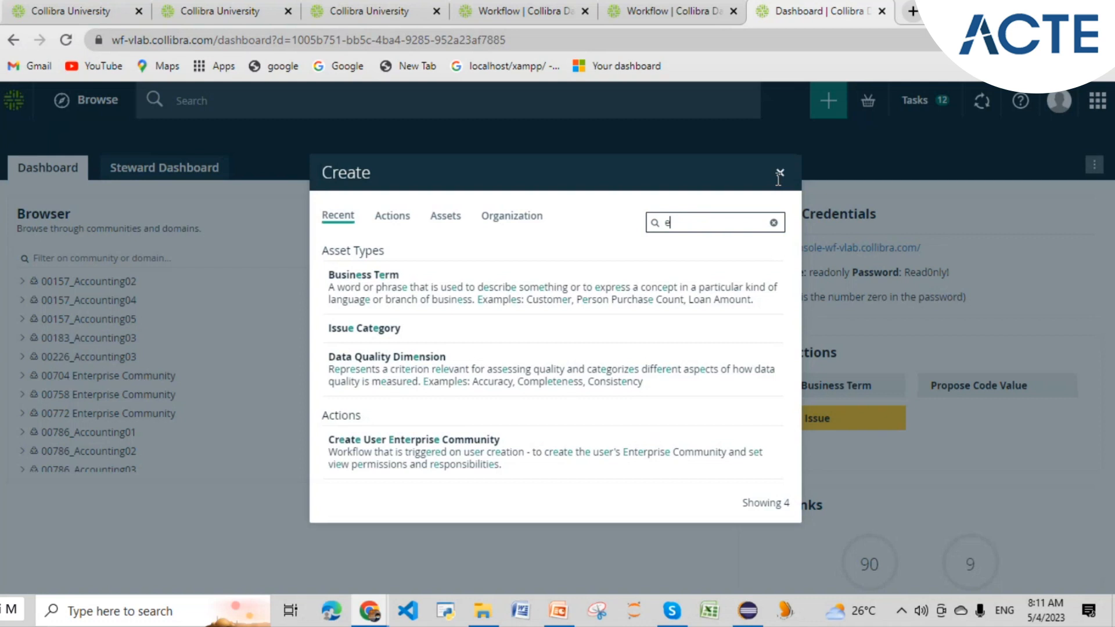
- Search Collibra's Create dialog for 'email' workflows, then bring up the DQ LAB presentation
type("mail")
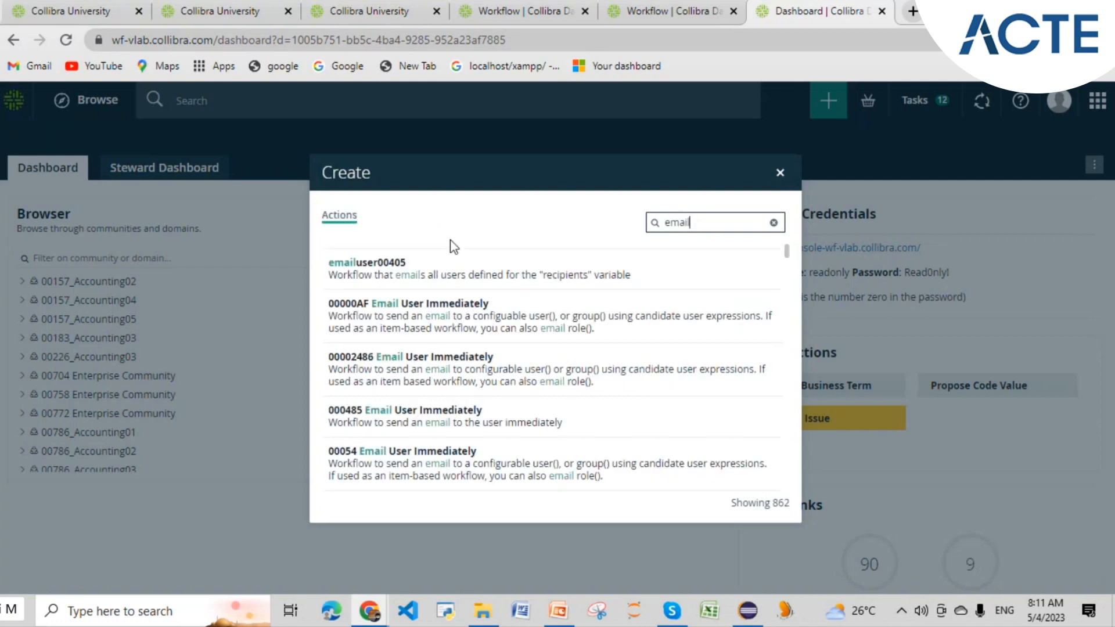
key("Escape")
left_click(826, 100)
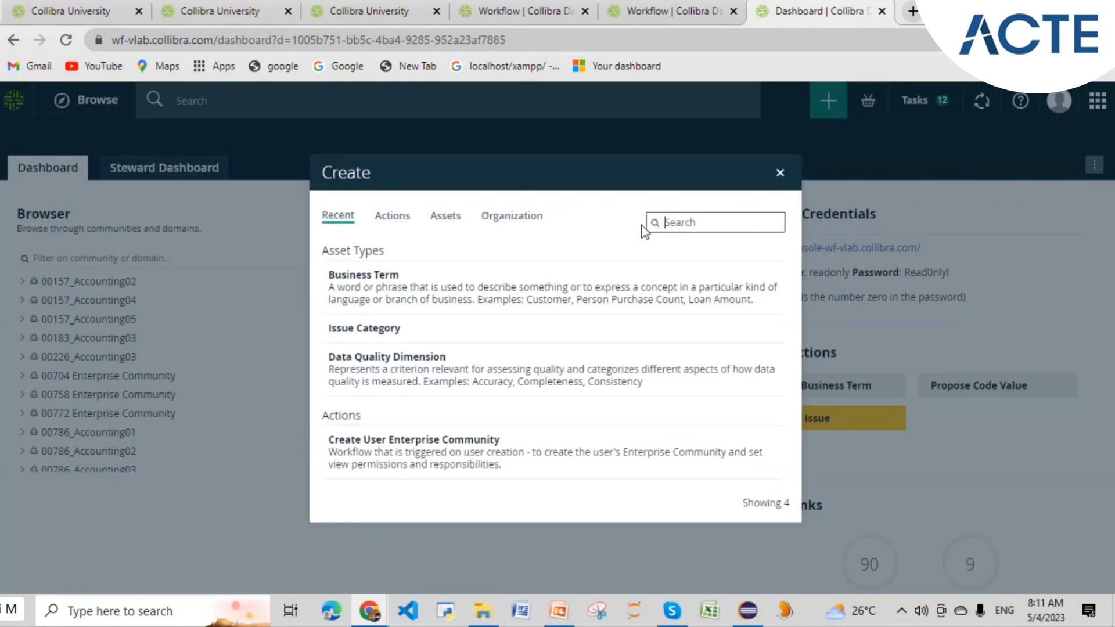
type("e")
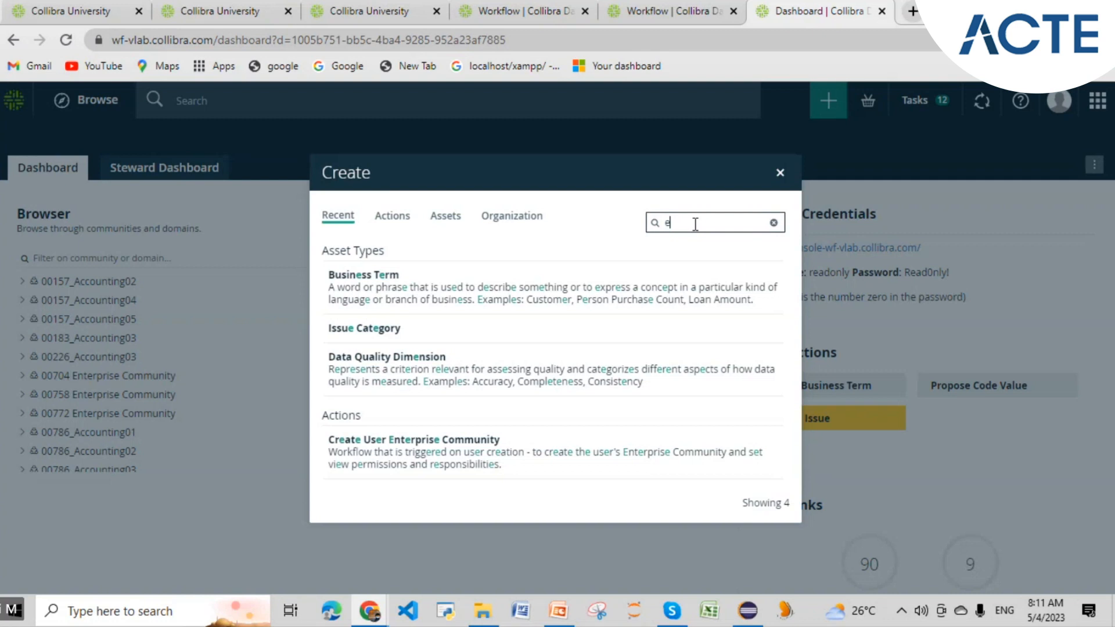
type("mail")
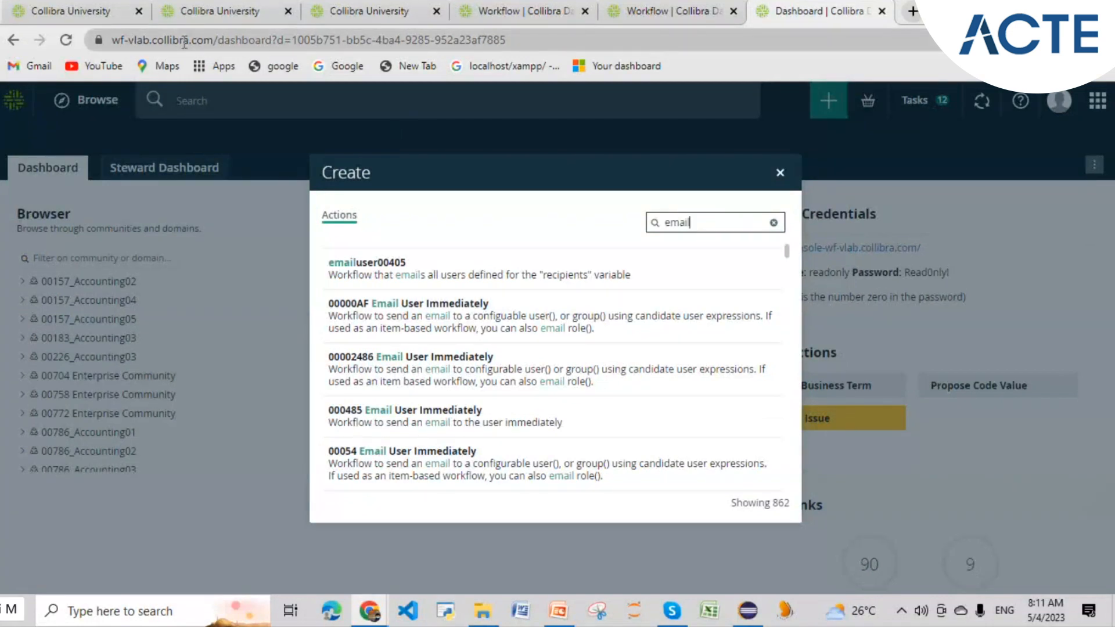
key("alt+Tab")
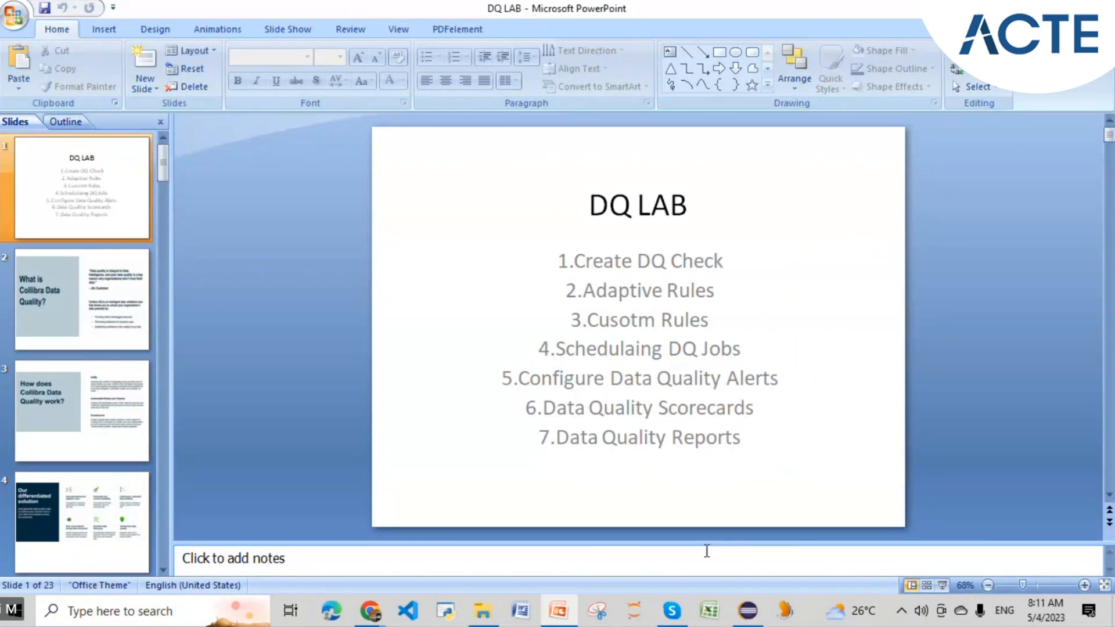
left_click(672, 611)
left_click(671, 611)
key("alt+Tab")
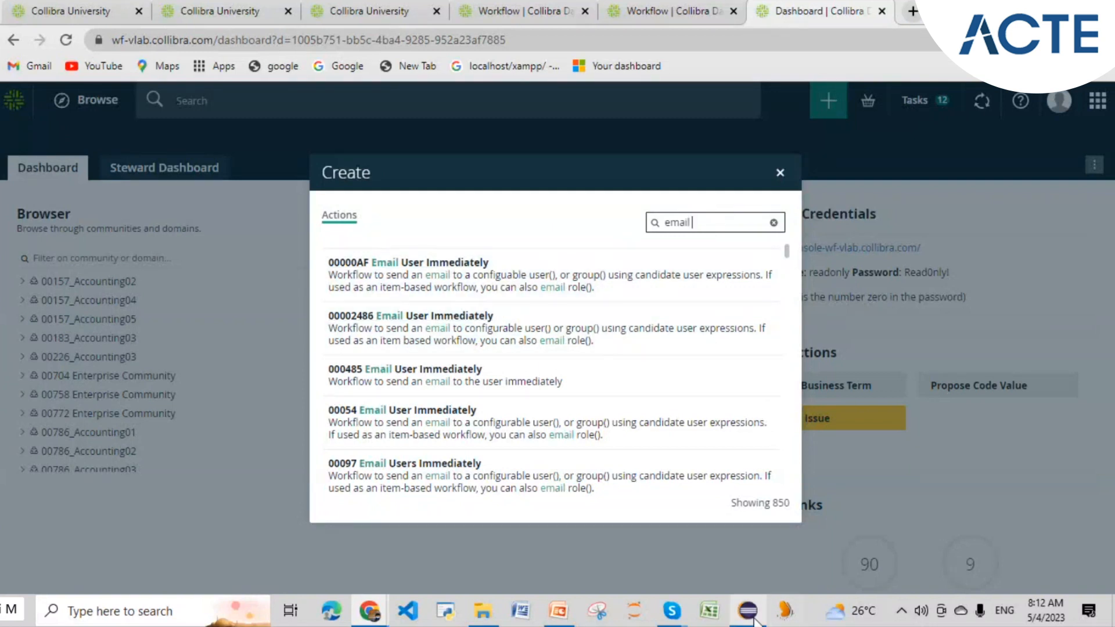
- Search for '650', open the email test 650 form, then close it
mouse_move(750, 616)
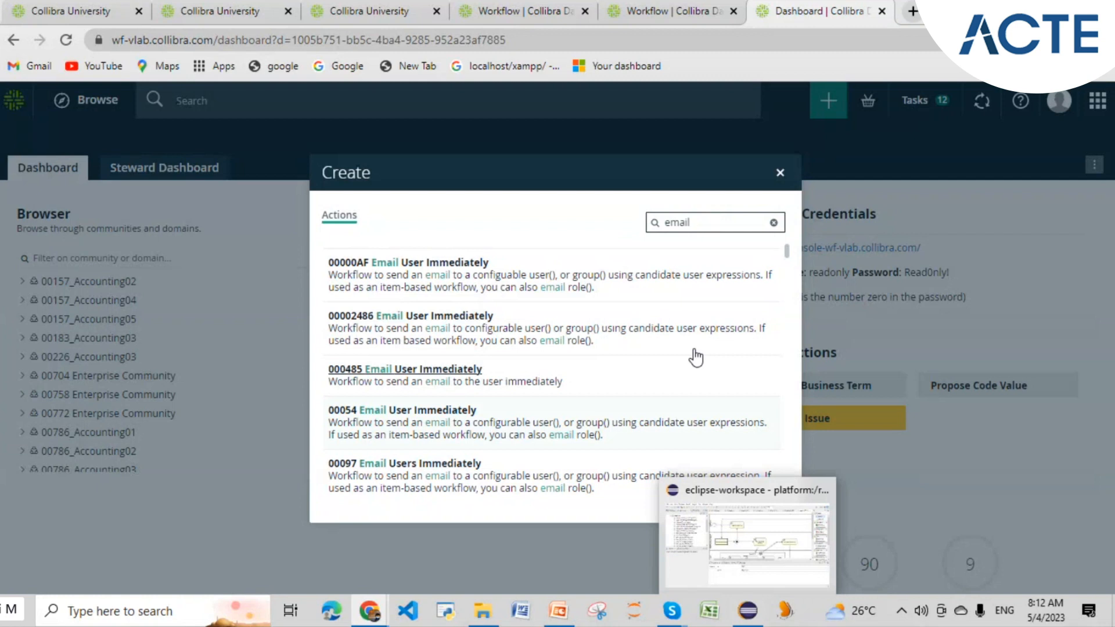
left_click(697, 222)
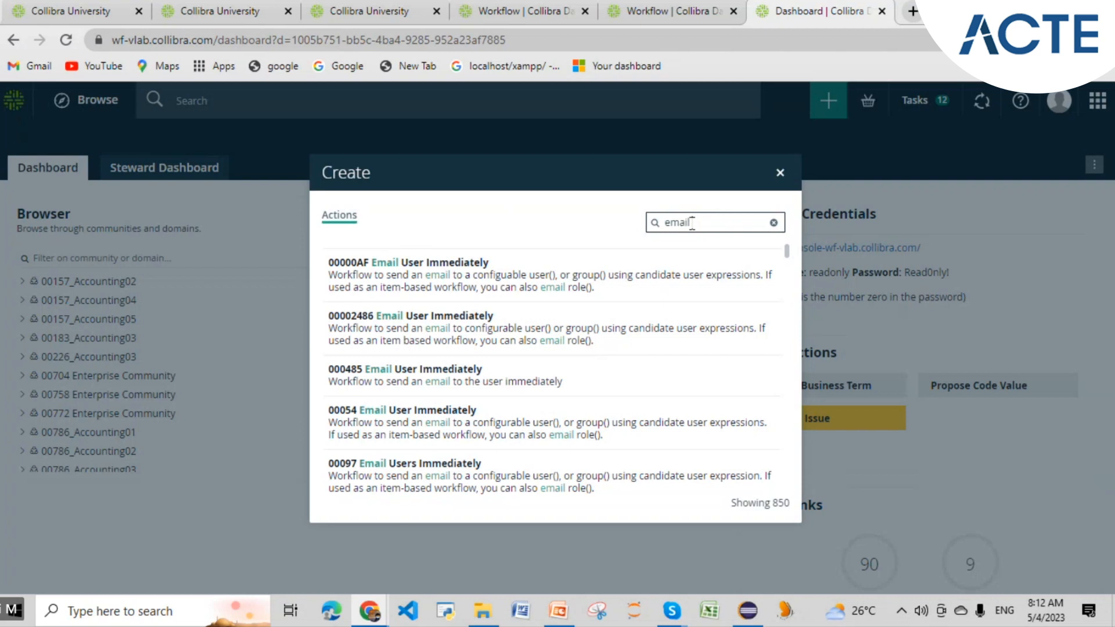
key("BackSpace")
key("BackSpace")
key("BackSpace")
key("BackSpace")
key("BackSpace")
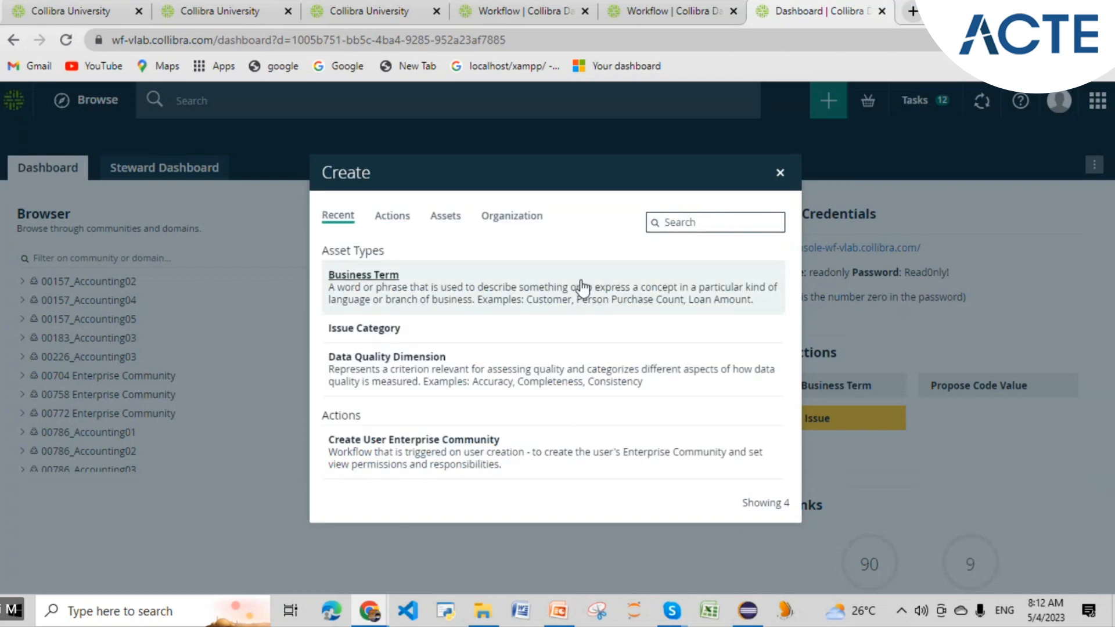
type("650")
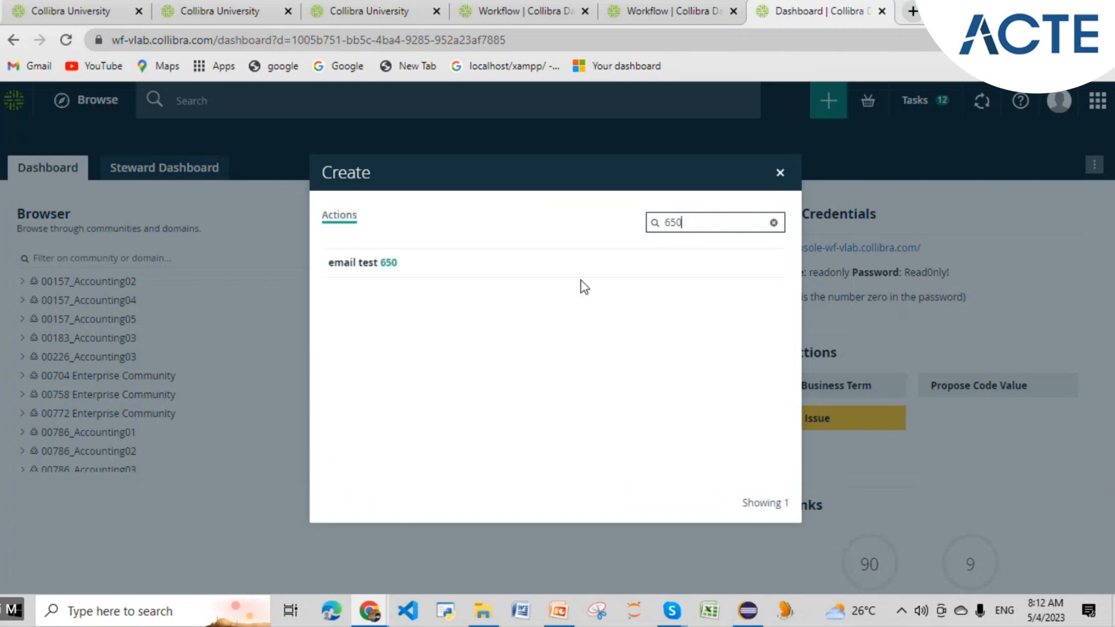
left_click(380, 264)
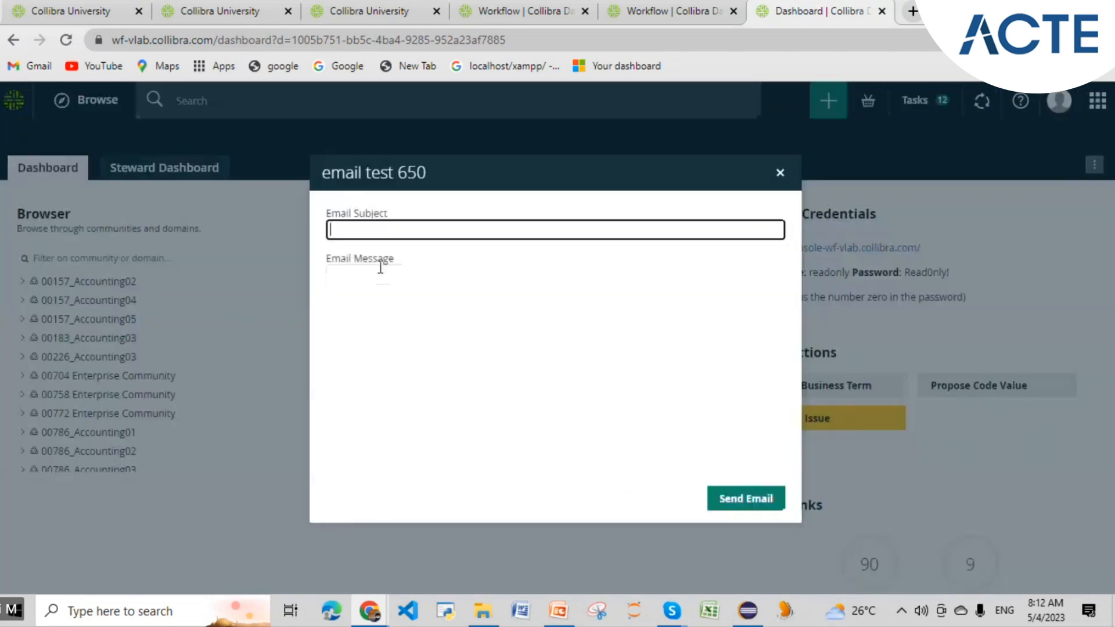
left_click(779, 173)
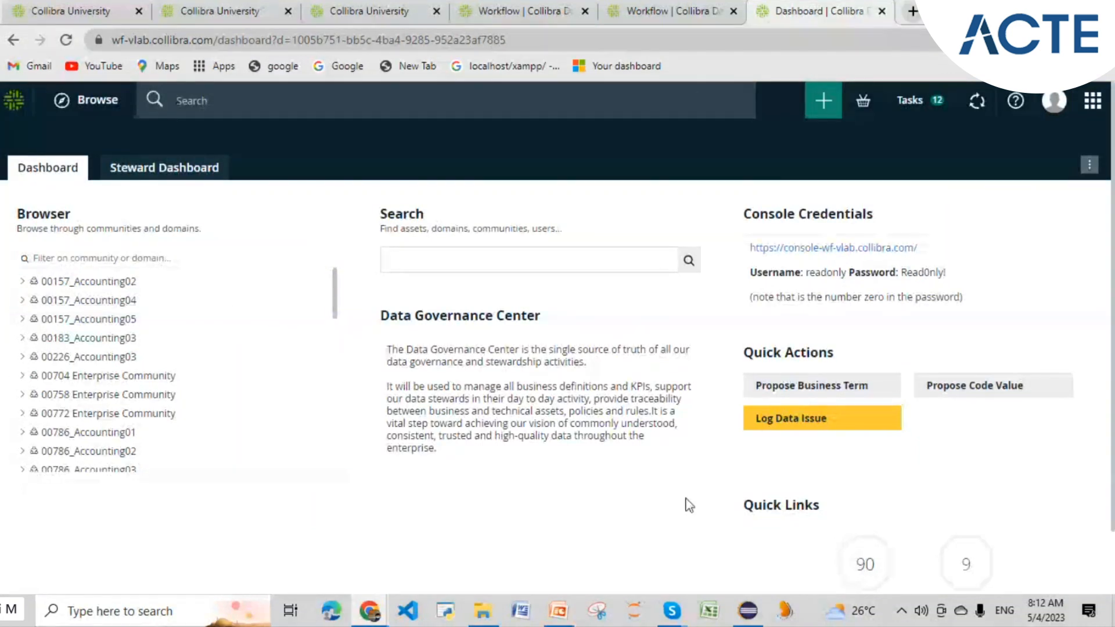
- Reopen the Create dialog with its search field focused
left_click(824, 104)
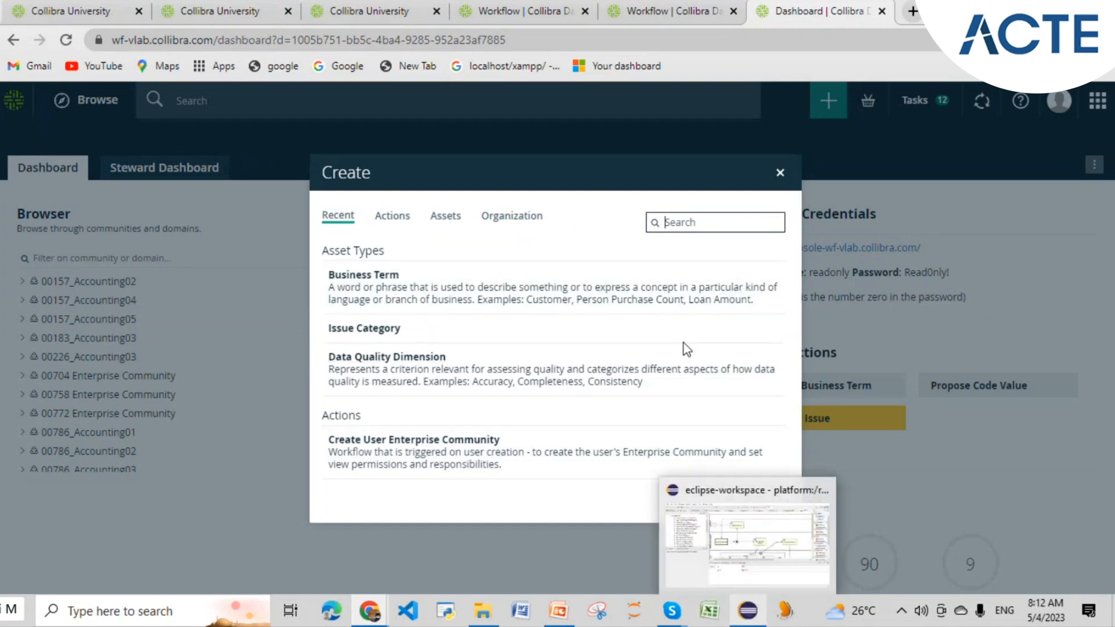
left_click(673, 223)
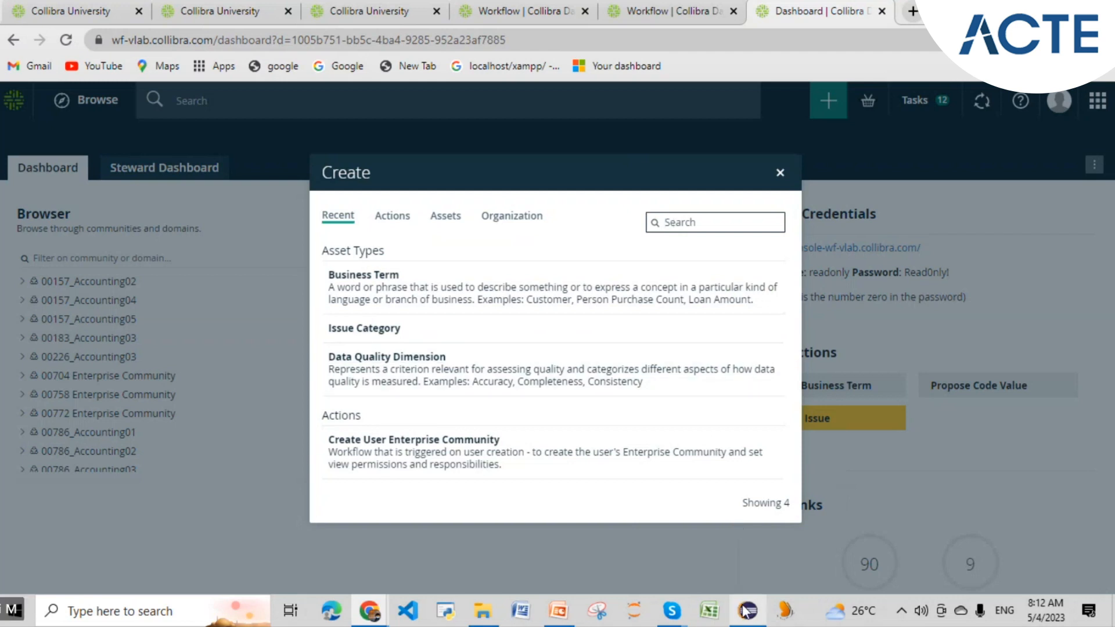
mouse_move(746, 610)
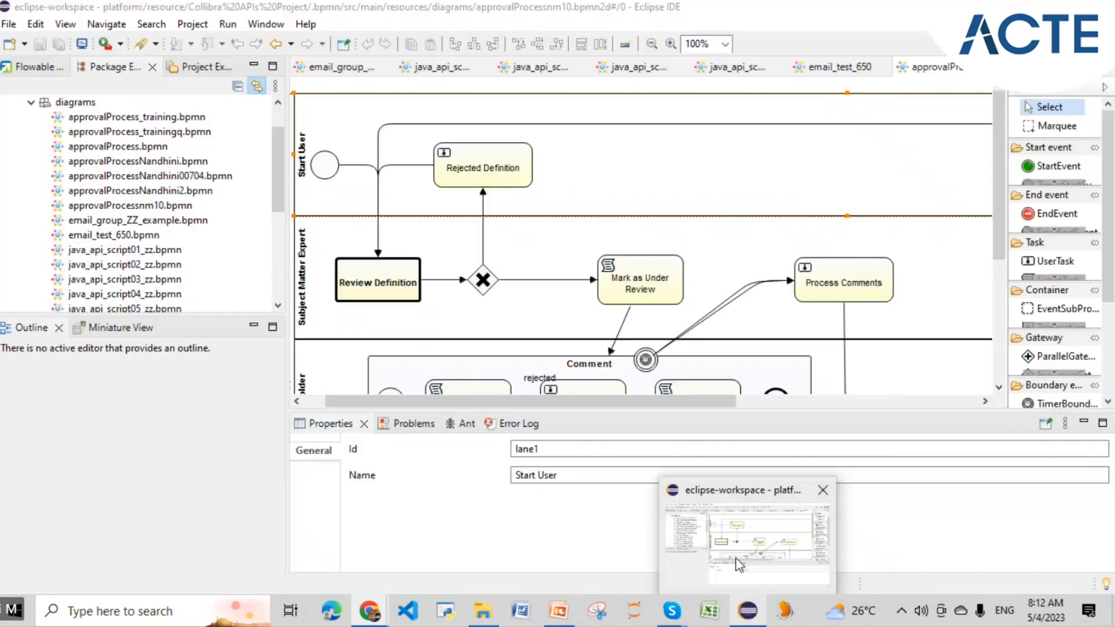
left_click(738, 565)
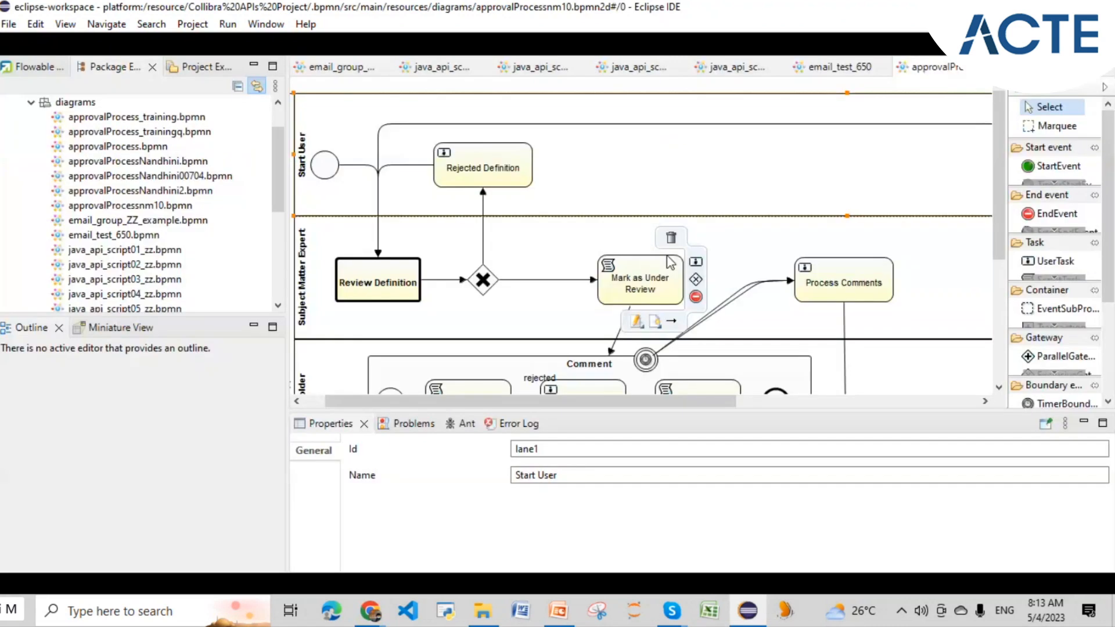
scroll(683, 169, "left", 2)
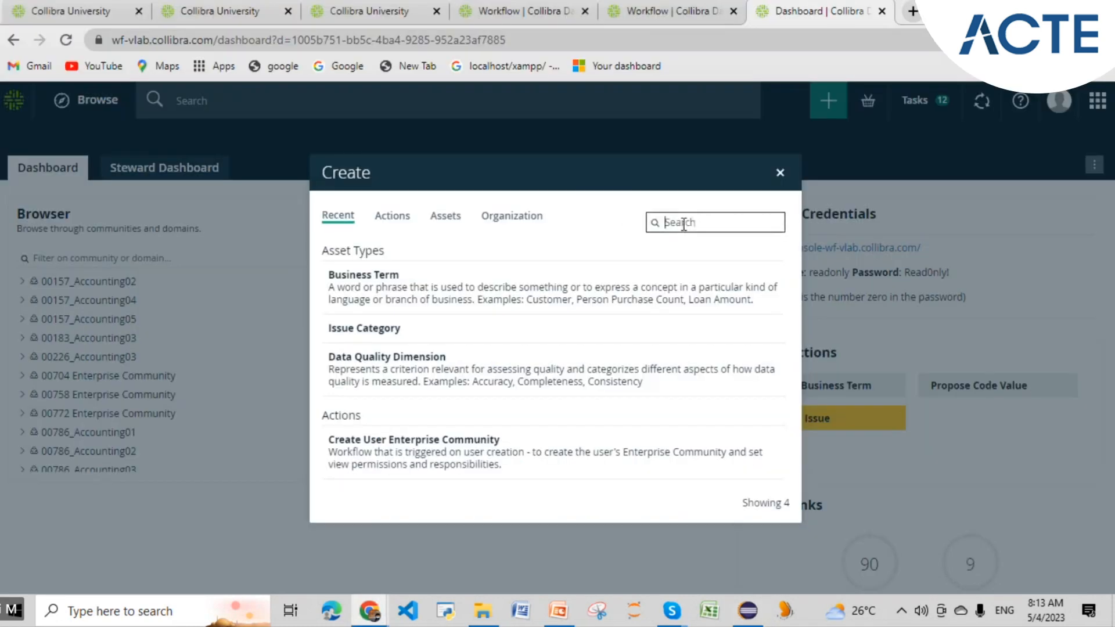
- Search '650', open the email test 650 form, and select the stray Email Subject text
type("650")
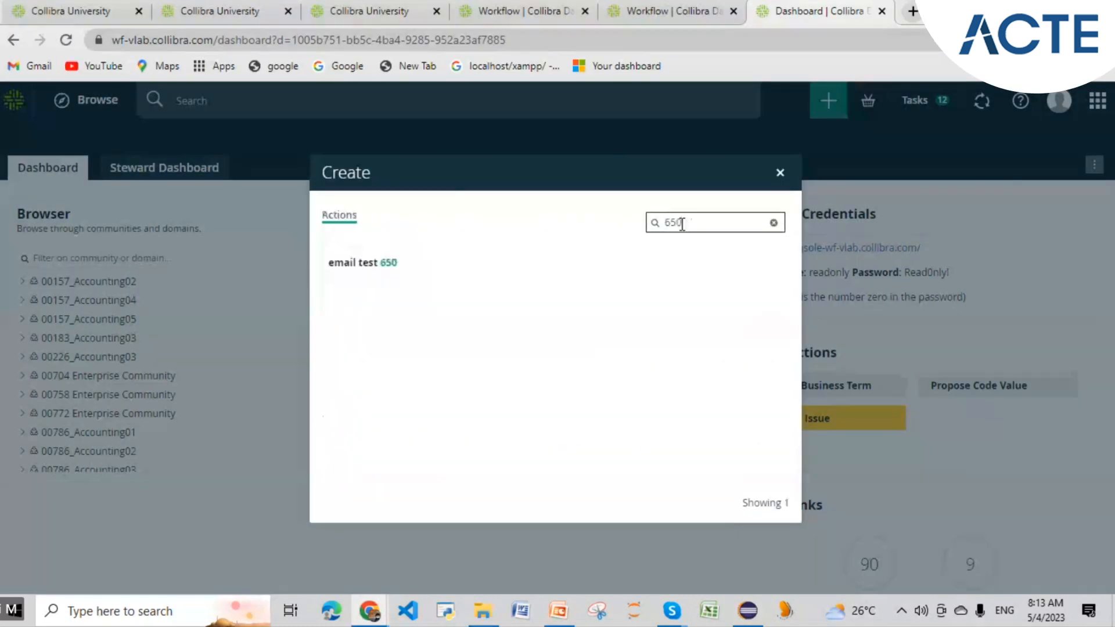
left_click(382, 263)
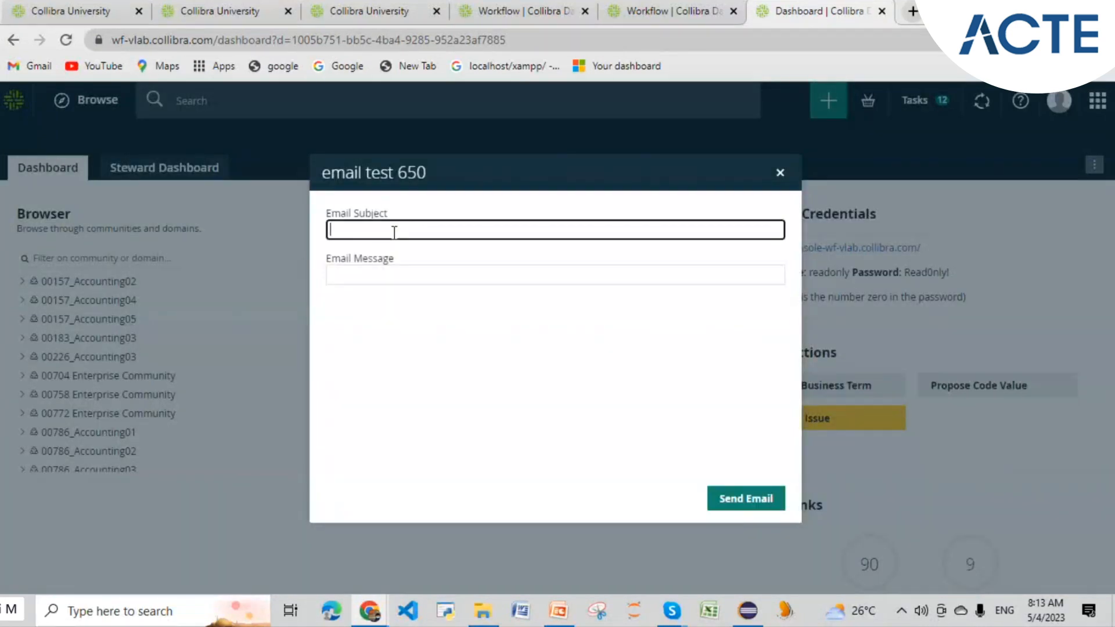
type("me")
double_click(384, 232)
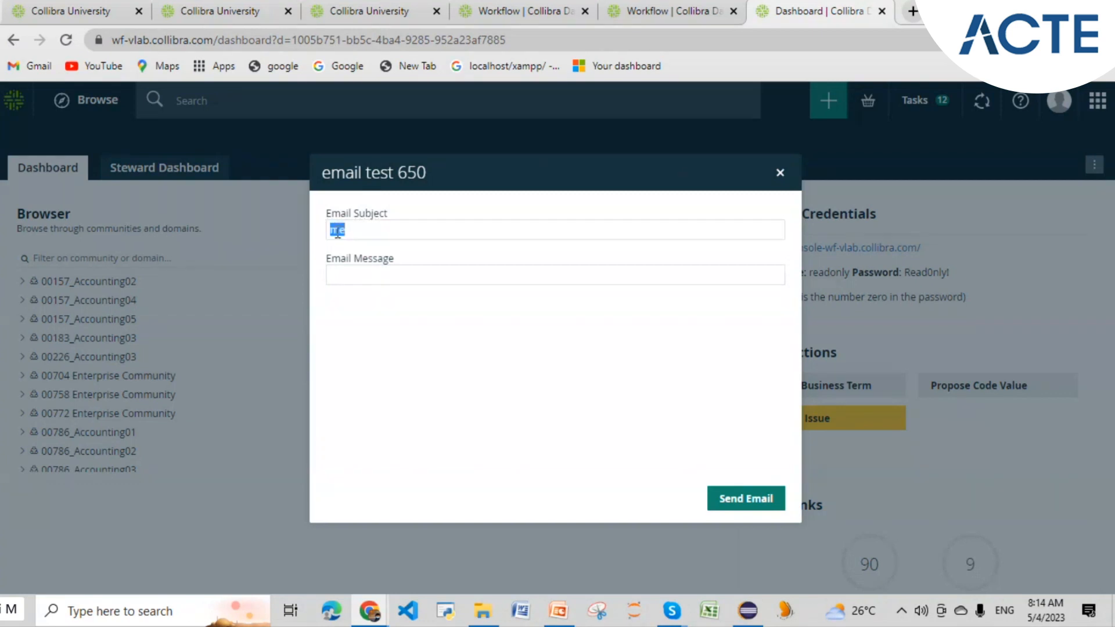
- Set Email Subject to 'Test initiating workflow' and Email Message to 'this is a test email'
key("BackSpace")
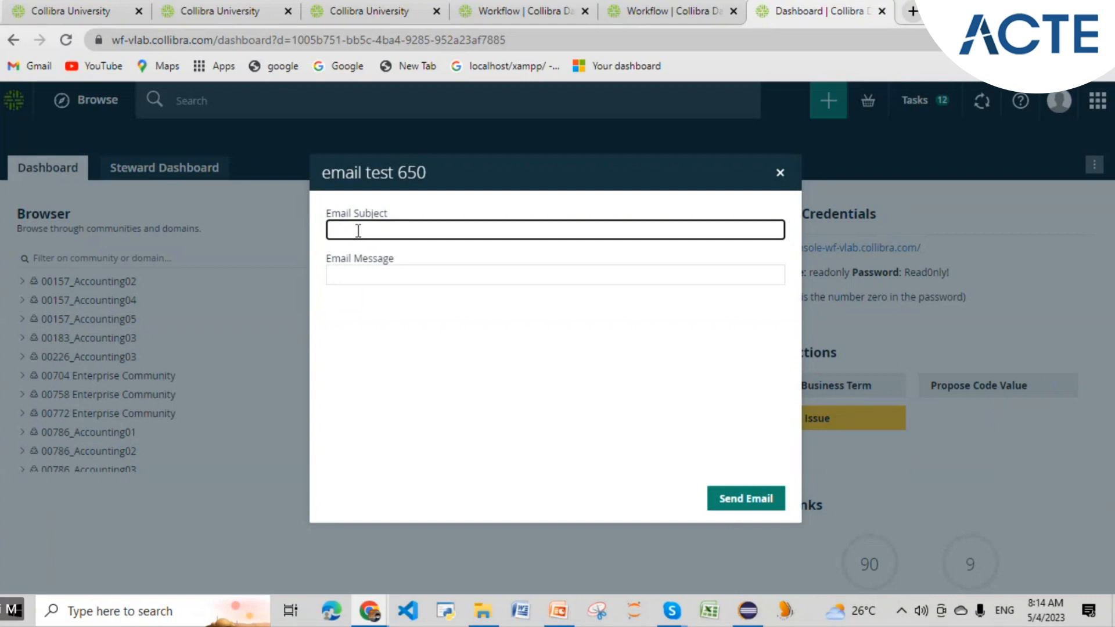
type("Test")
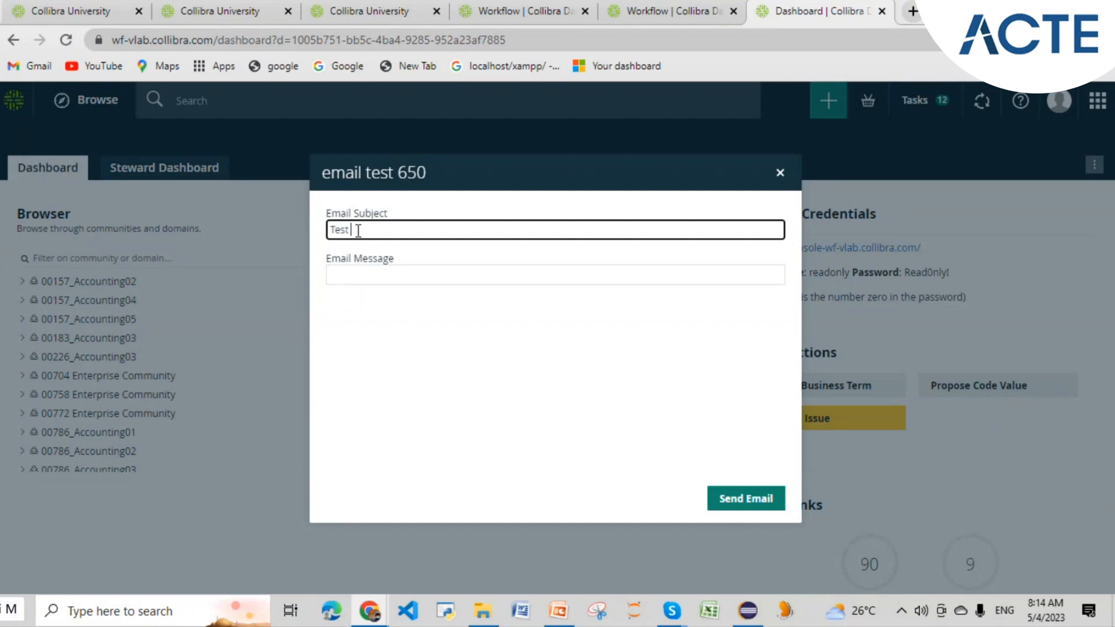
type(" initiating worf")
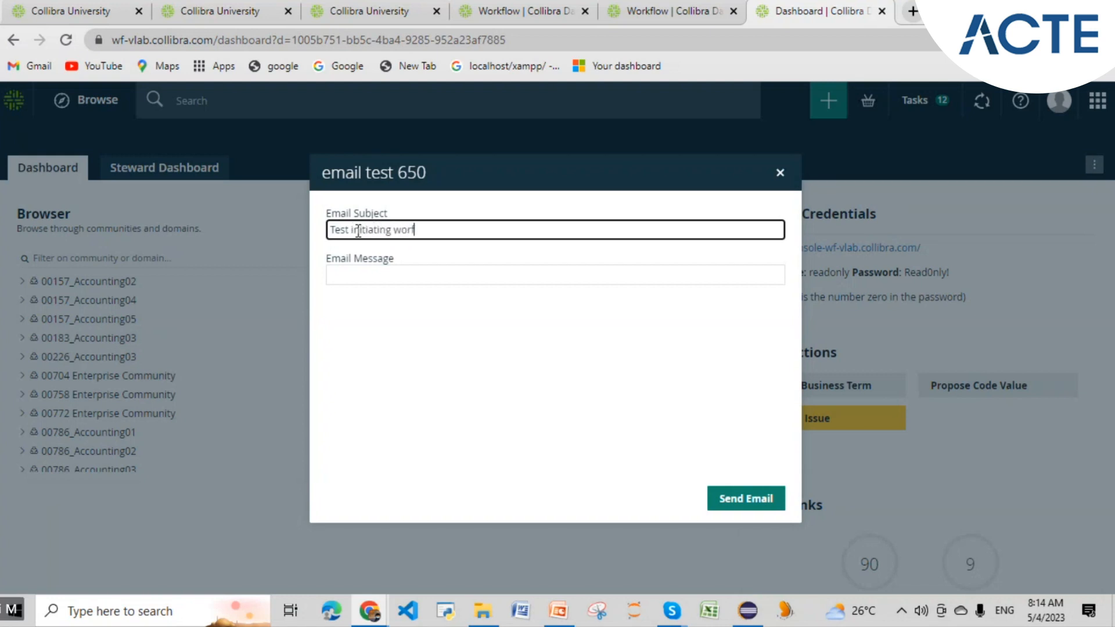
key("BackSpace")
type("kflow")
left_click(364, 276)
type("this is a")
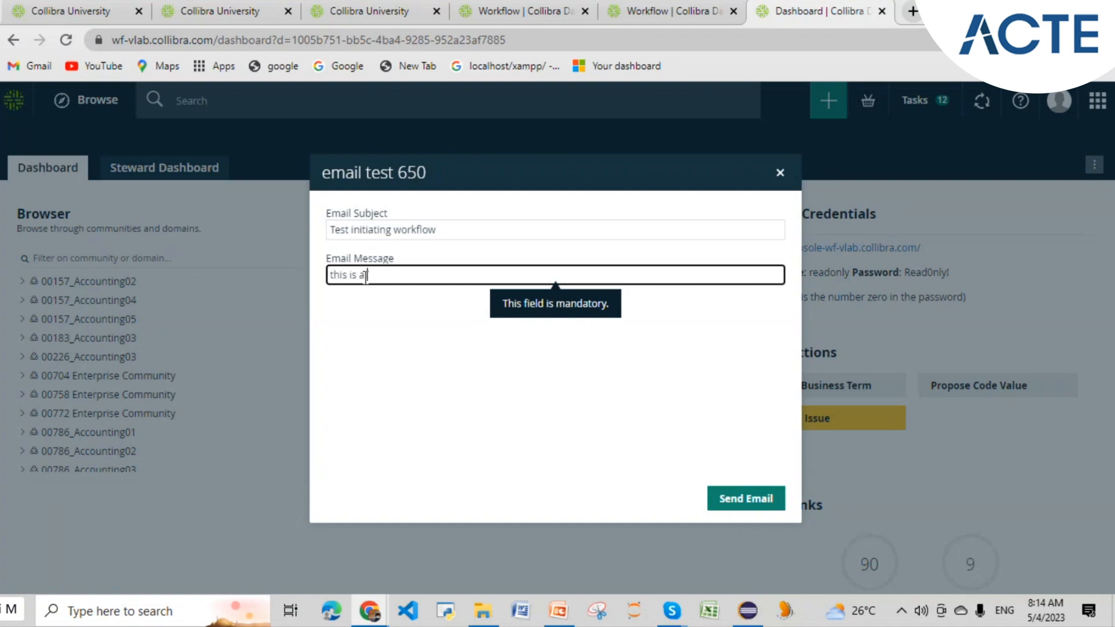
type(" test email")
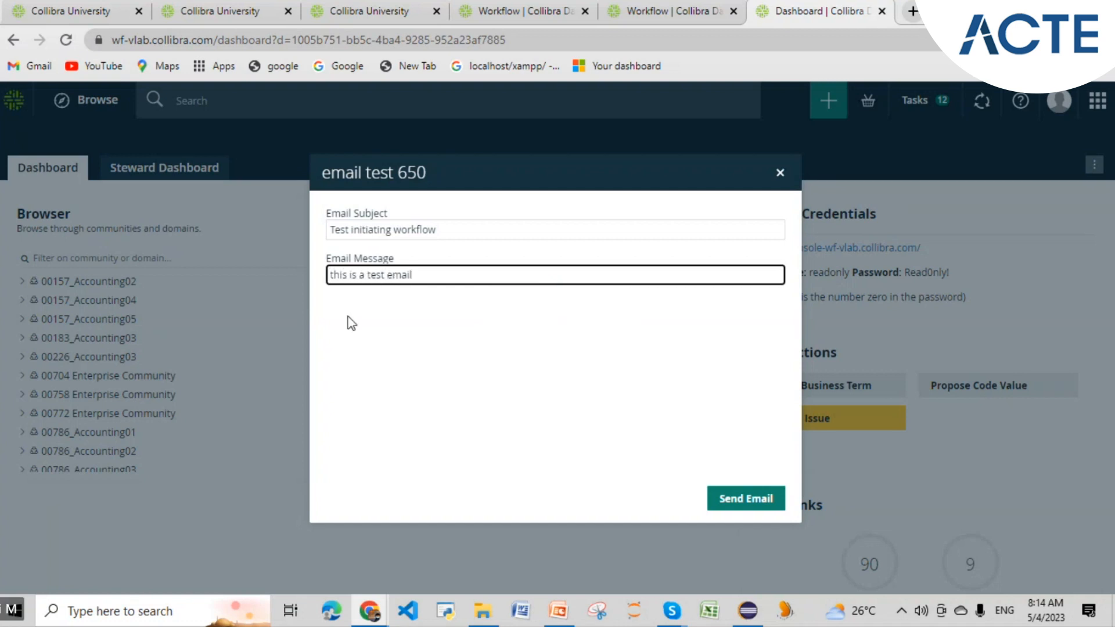
left_click(441, 229)
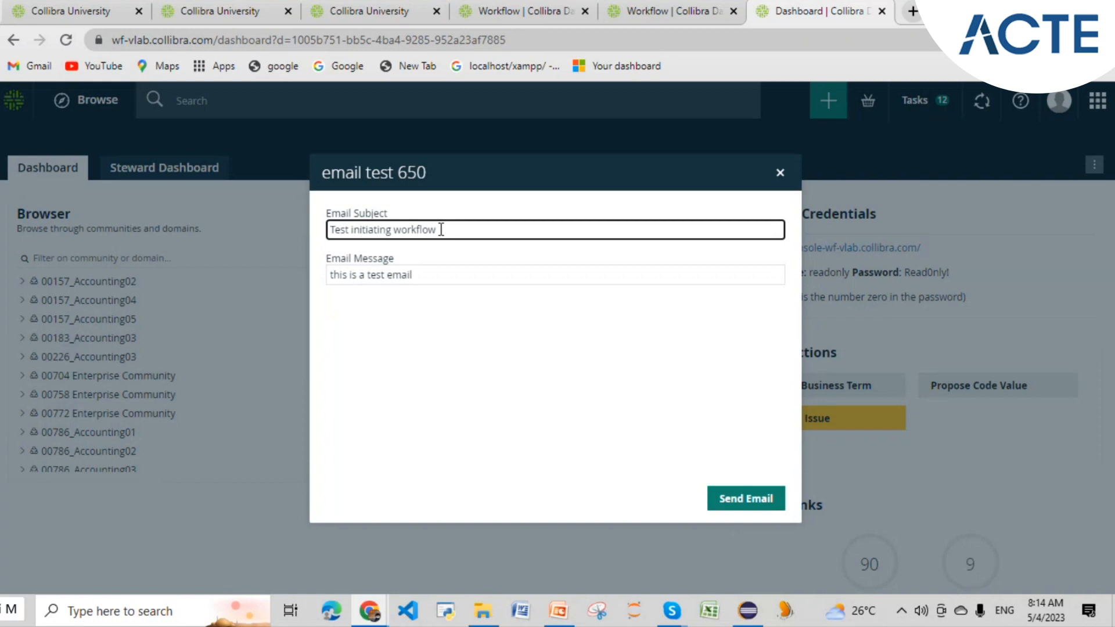
left_click_drag(441, 229, 327, 241)
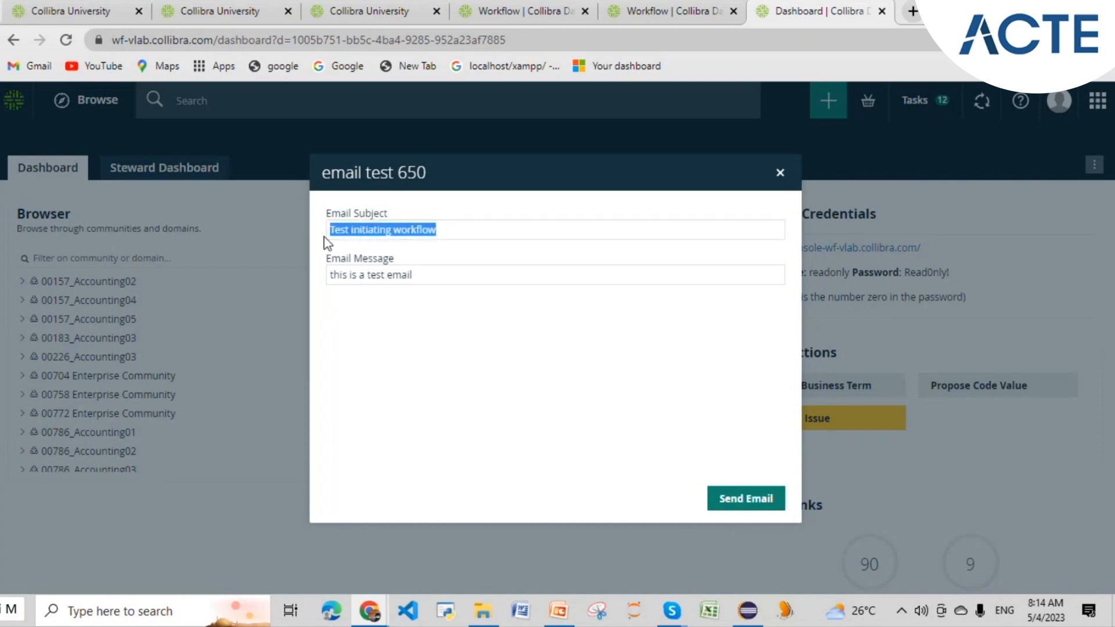
left_click(436, 278)
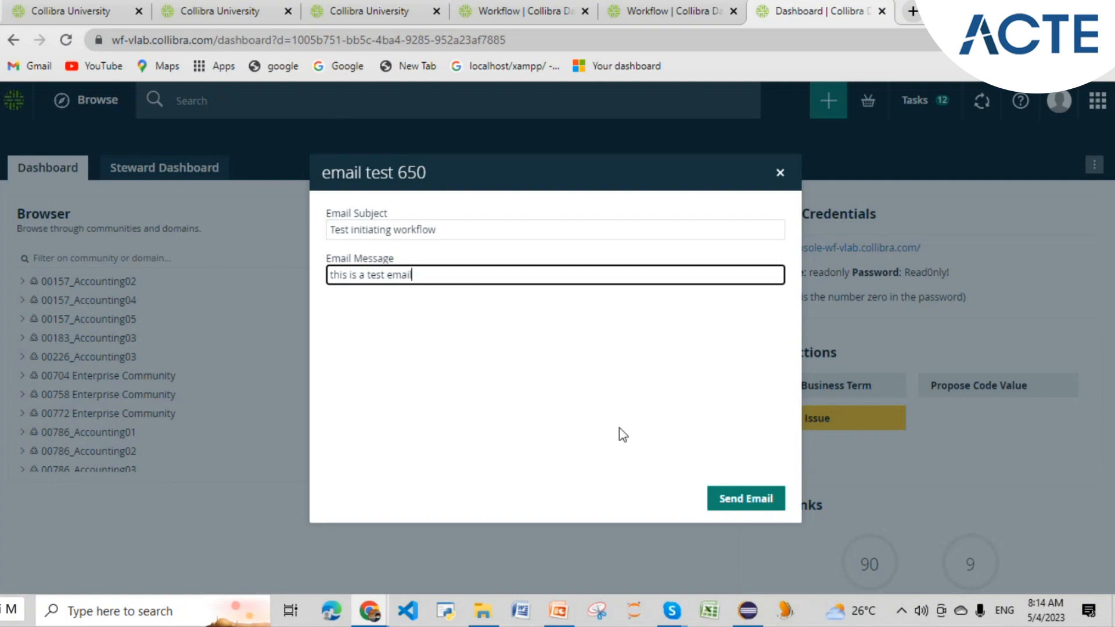
left_click(398, 228)
left_click(391, 274)
- Submit the form to start the workflow, dismiss the notification, and switch to Eclipse
left_click(714, 509)
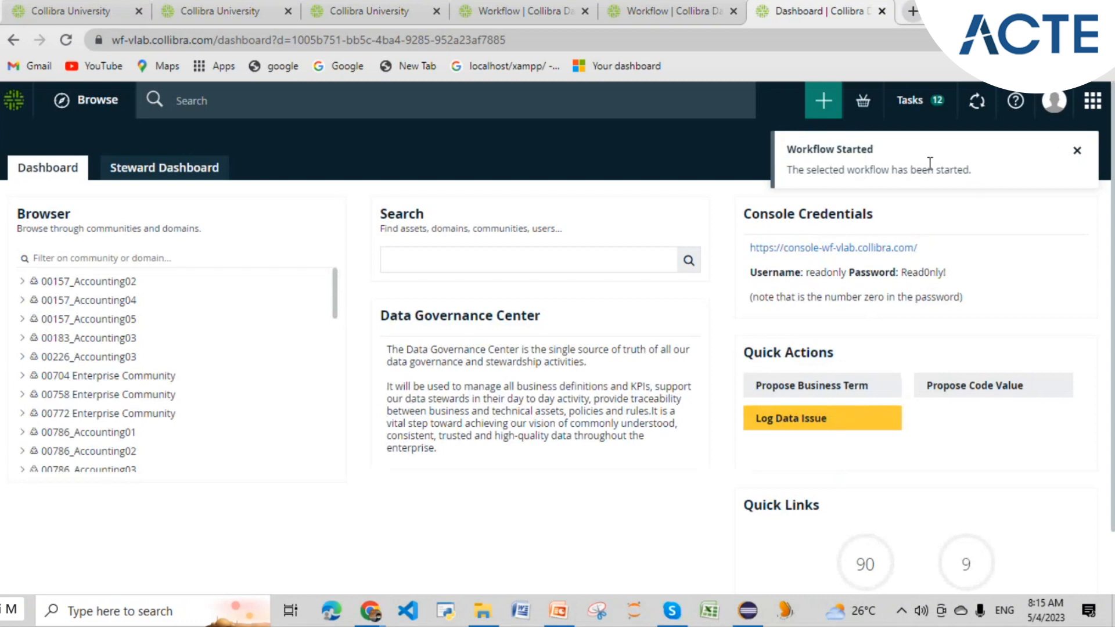
left_click(1077, 152)
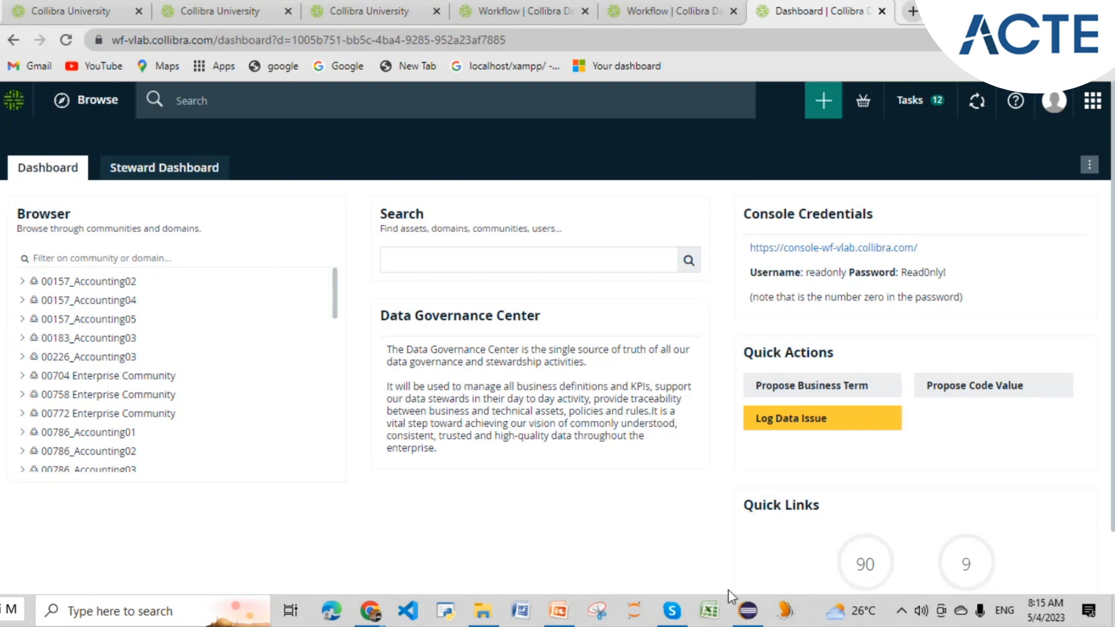
left_click(748, 609)
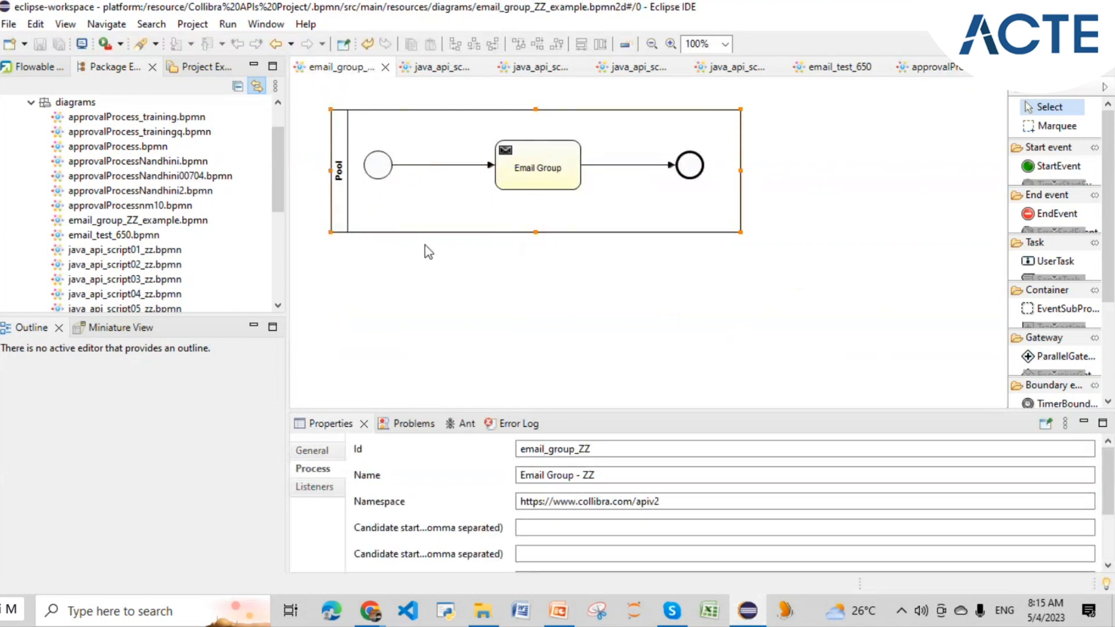
- Select the diagrams folder, then collapse and re-expand Collibra APIs Project in Package Explorer
left_click(84, 104)
right_click(84, 105)
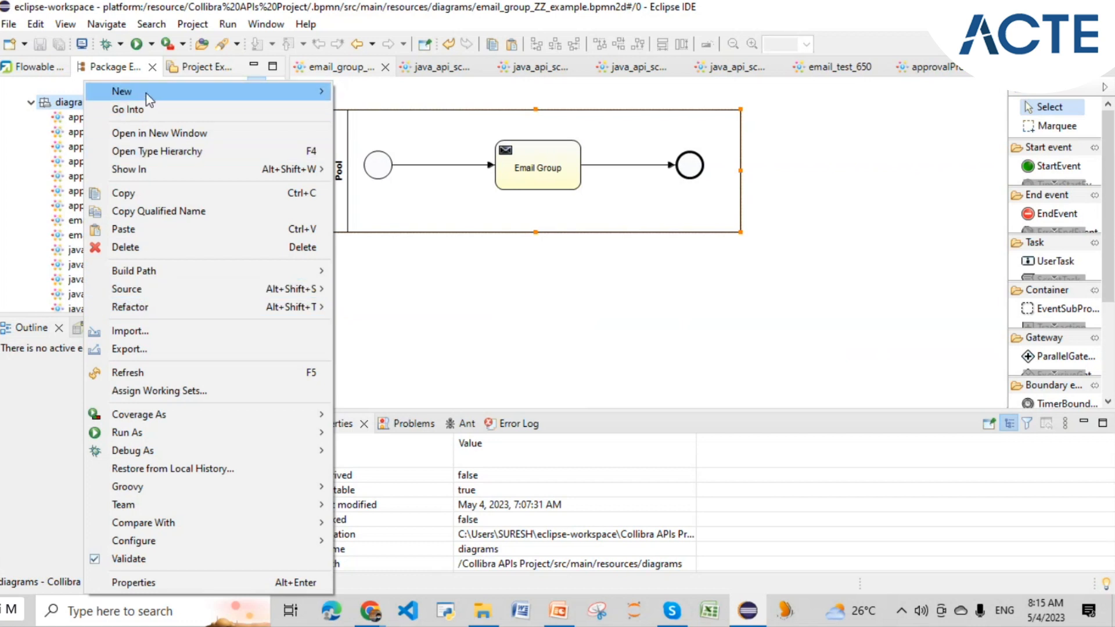
left_click(41, 119)
left_click_drag(273, 145, 273, 129)
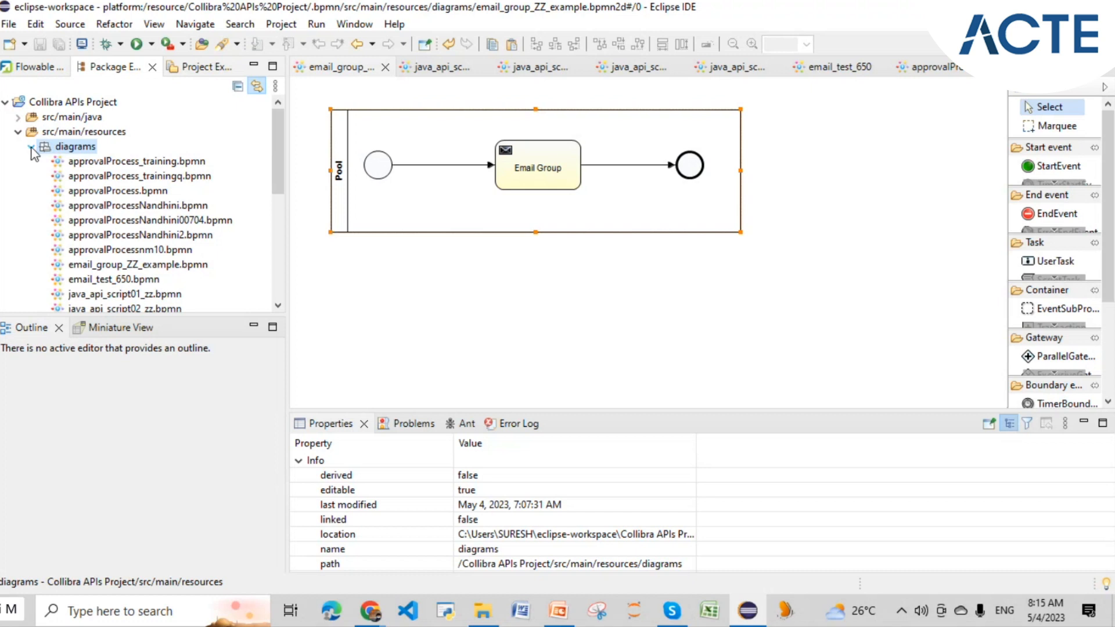
left_click(5, 102)
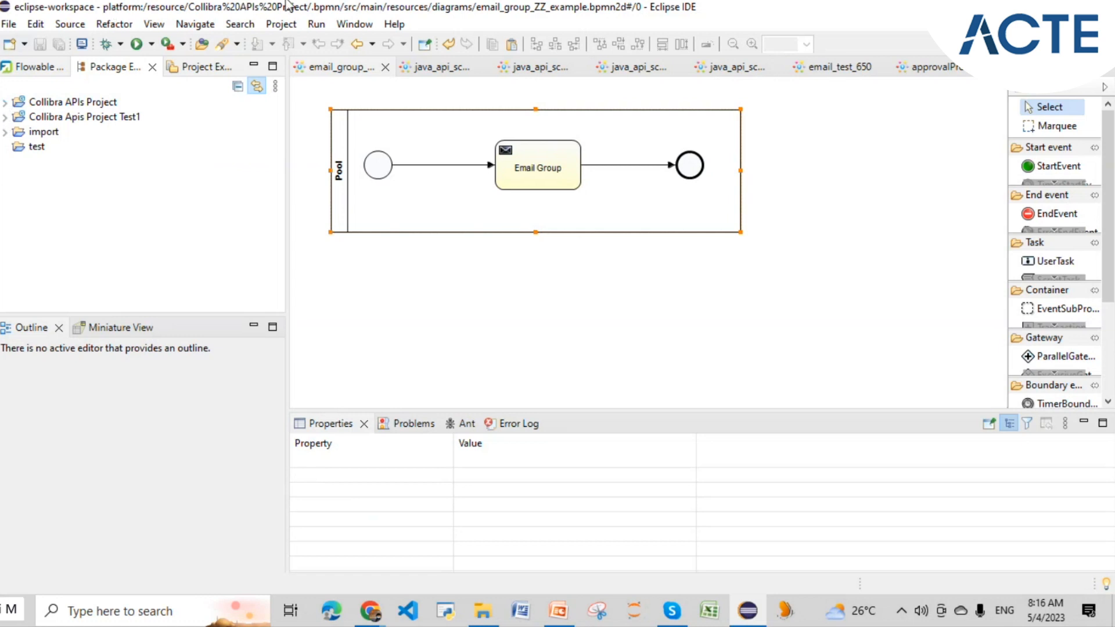
left_click(10, 105)
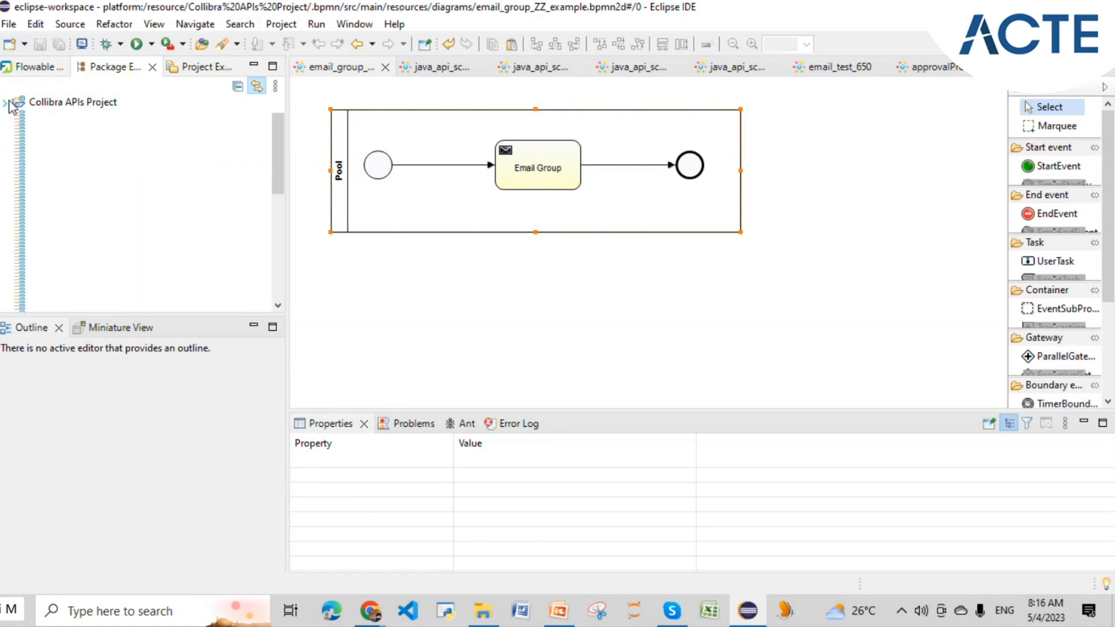
- Rearrange the Package Explorer so the Collibra APIs Project tree is fully visible
left_click(17, 116)
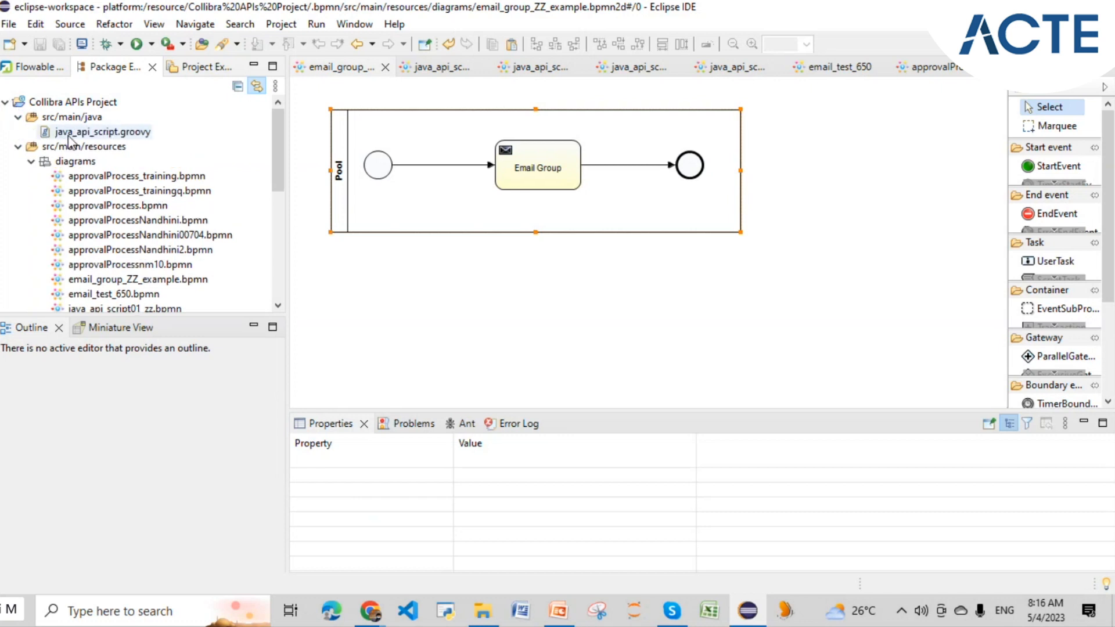
left_click(17, 118)
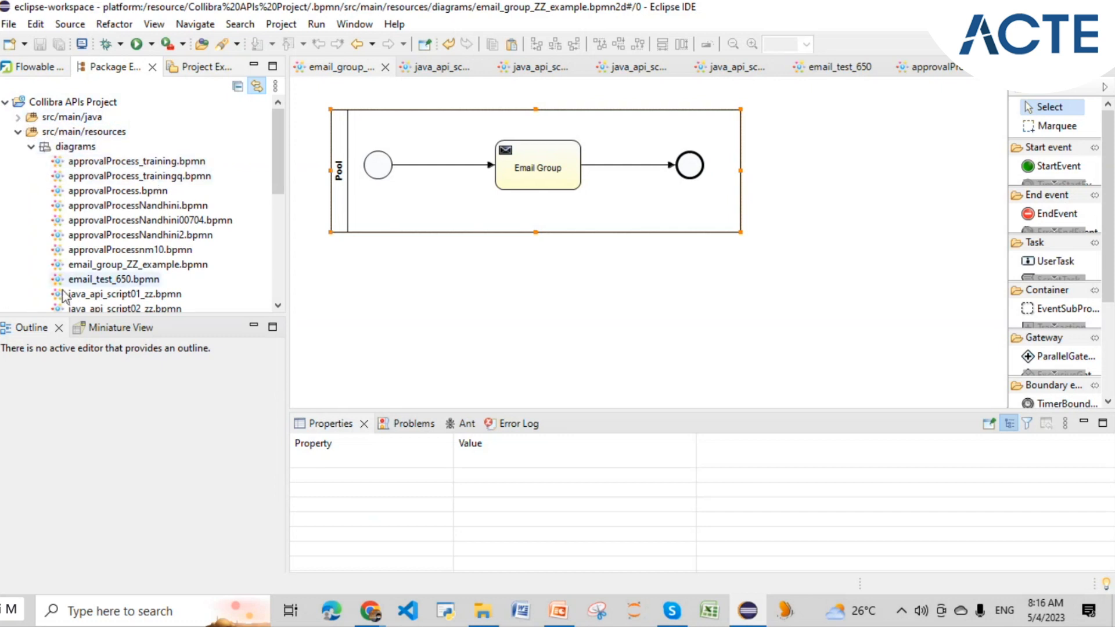
left_click(252, 327)
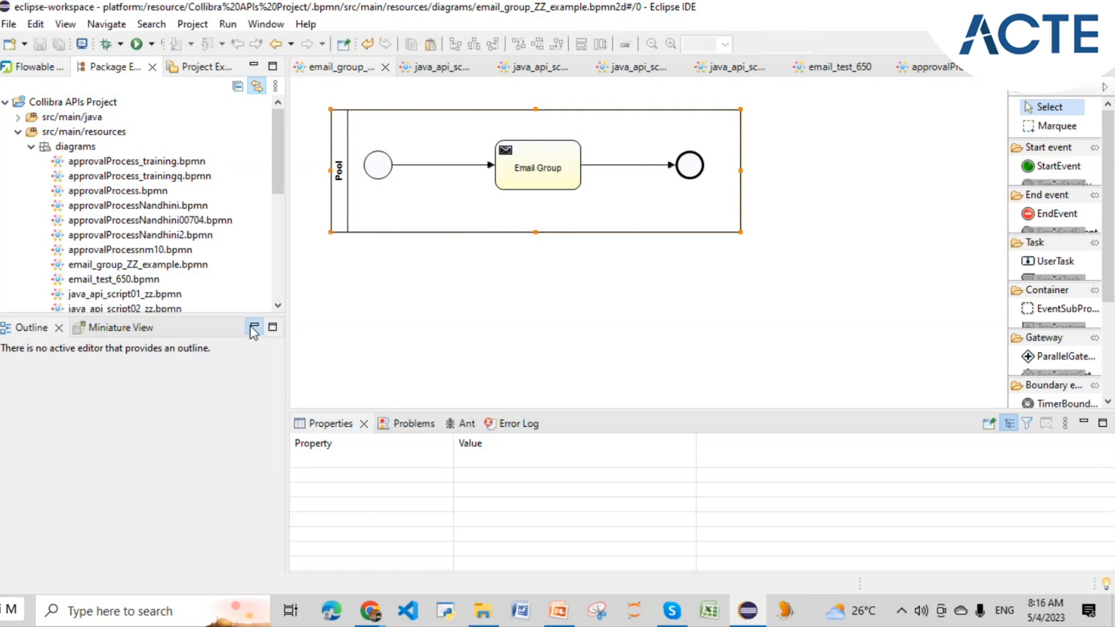
double_click(39, 105)
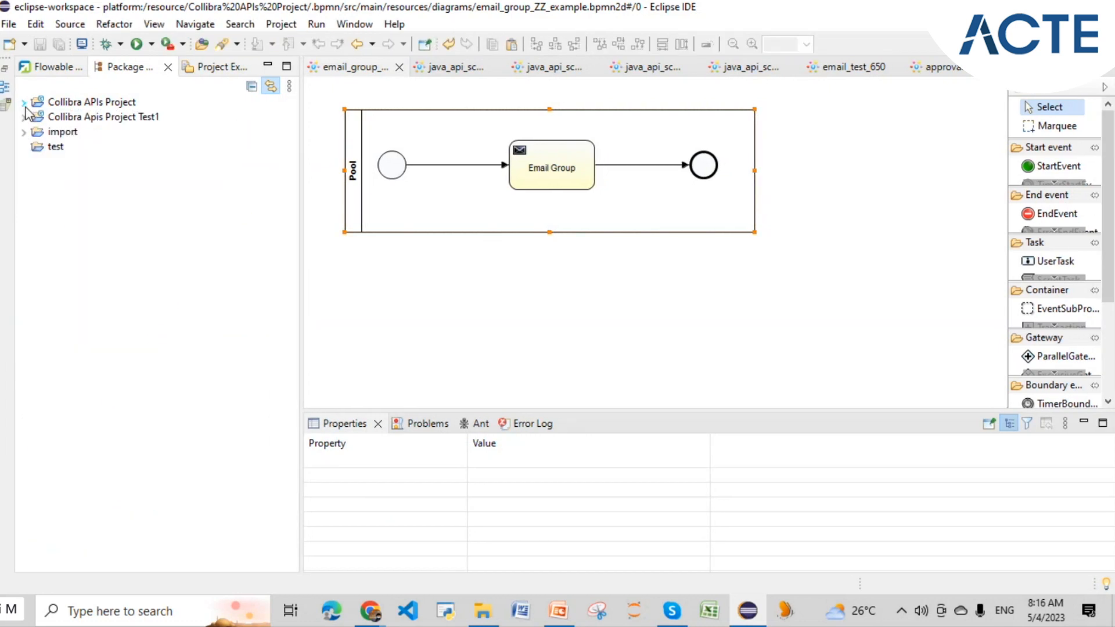
left_click(23, 102)
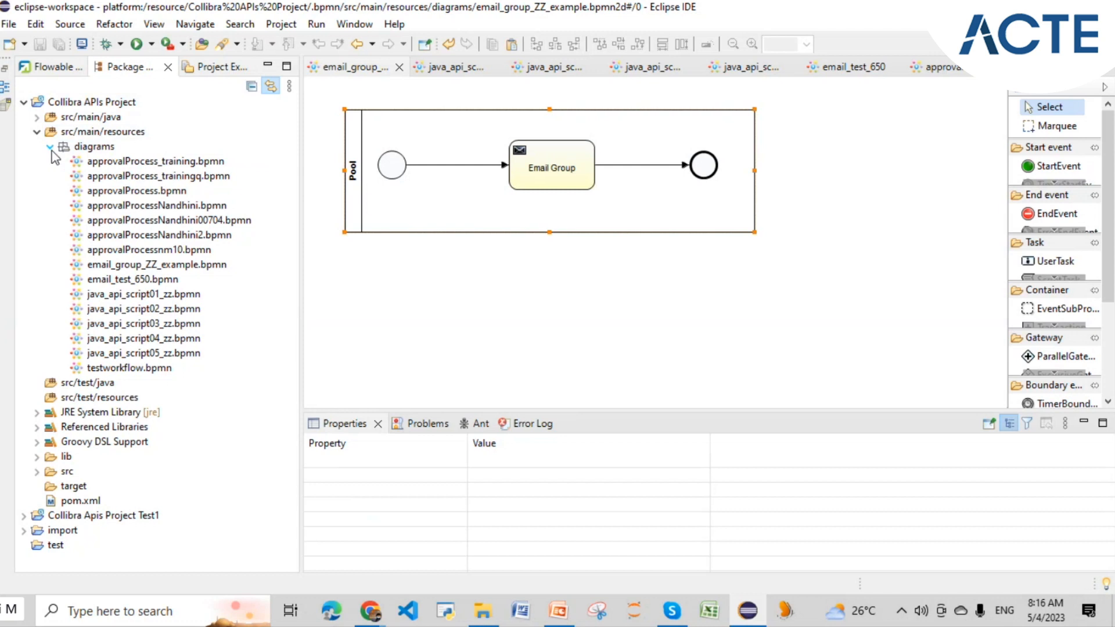
- Create Flowable Diagram email_collibra_users_05042023.bpmn in the diagrams folder via New > Other
left_click(94, 147)
right_click(97, 155)
mouse_move(279, 91)
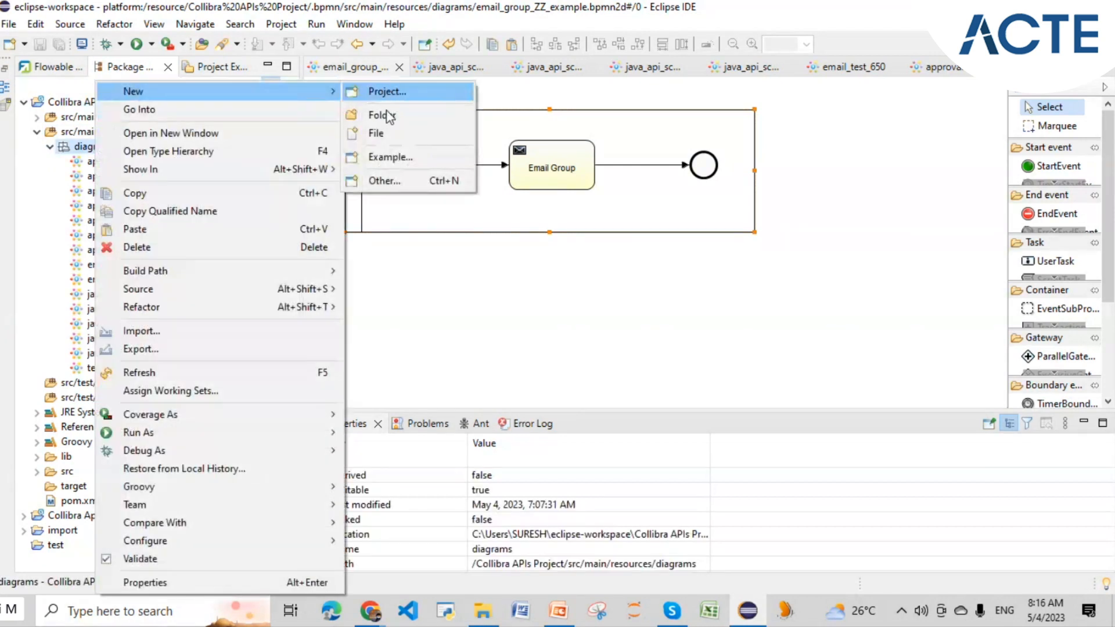
left_click(382, 180)
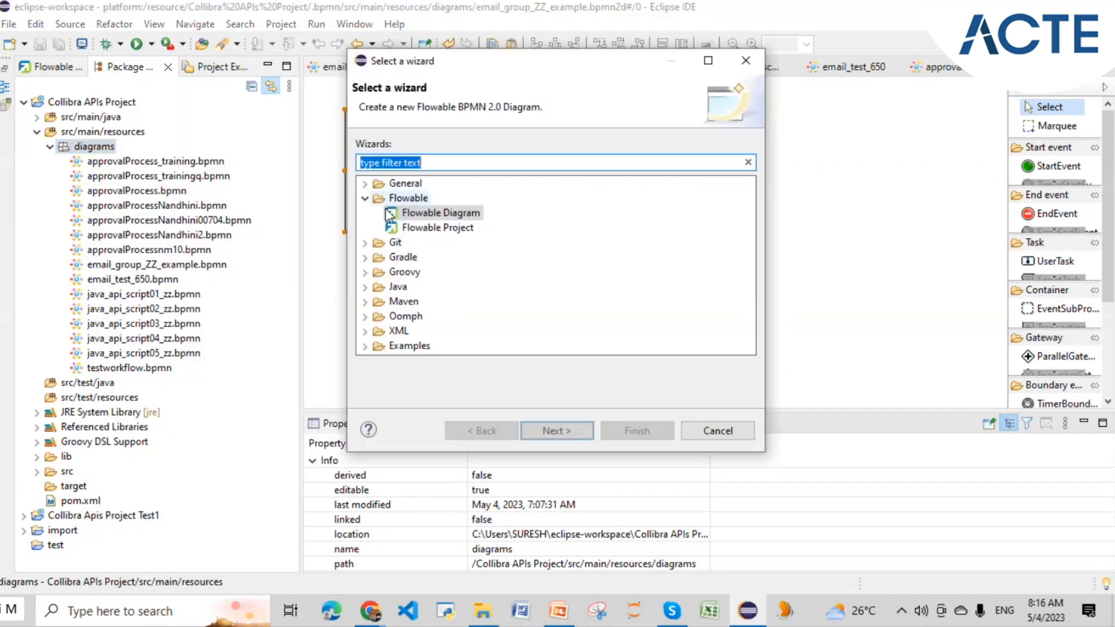
left_click(420, 219)
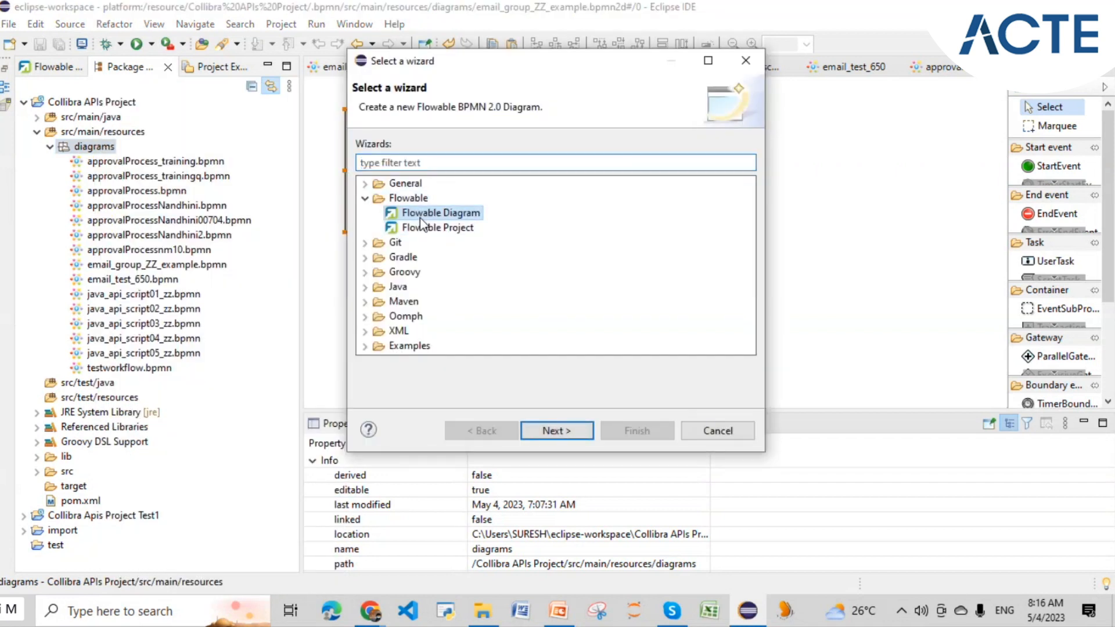
left_click(555, 430)
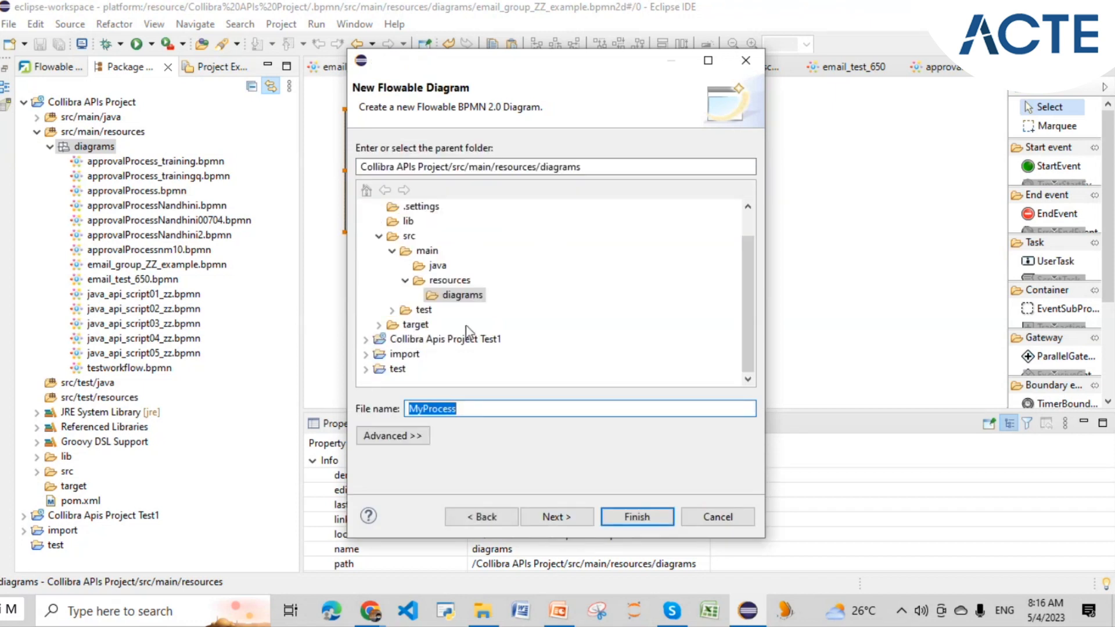
key("BackSpace")
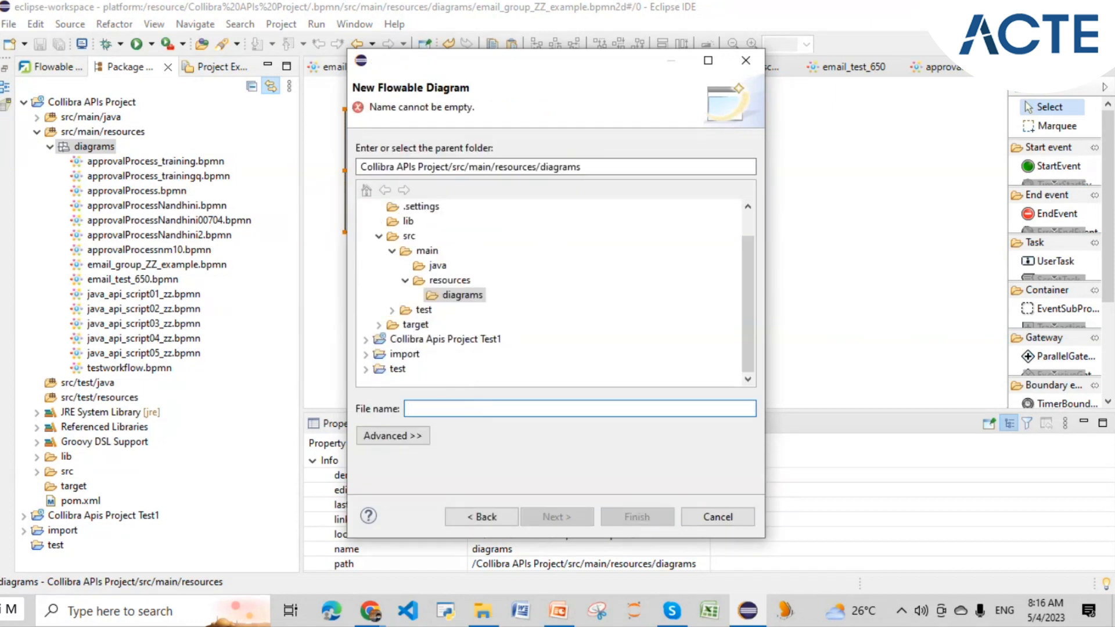
type("email_")
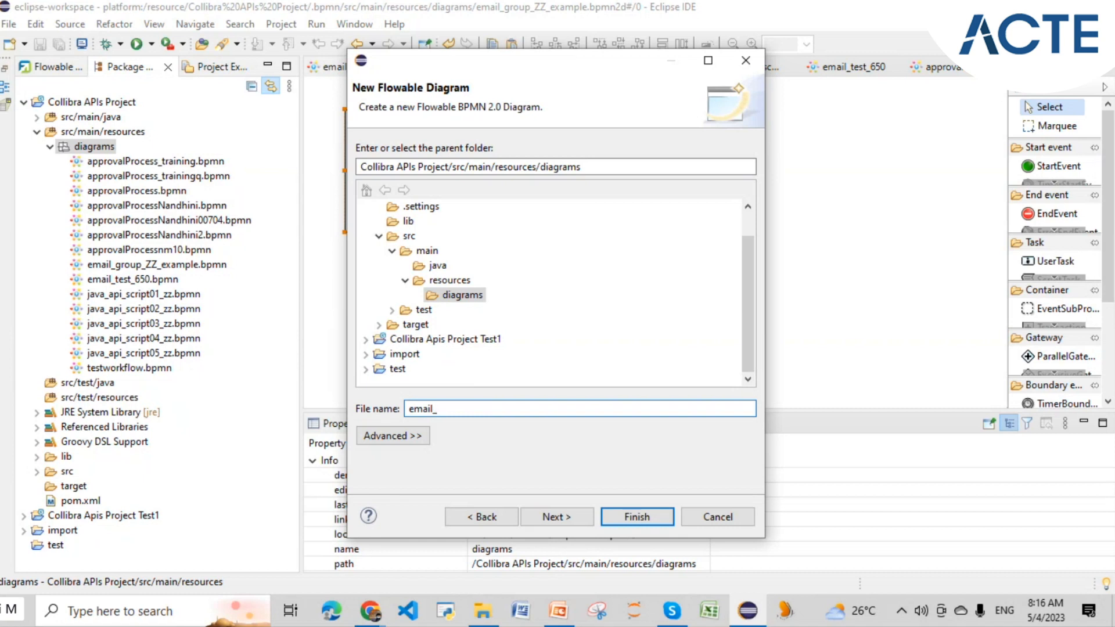
type("collibra_users_05042023")
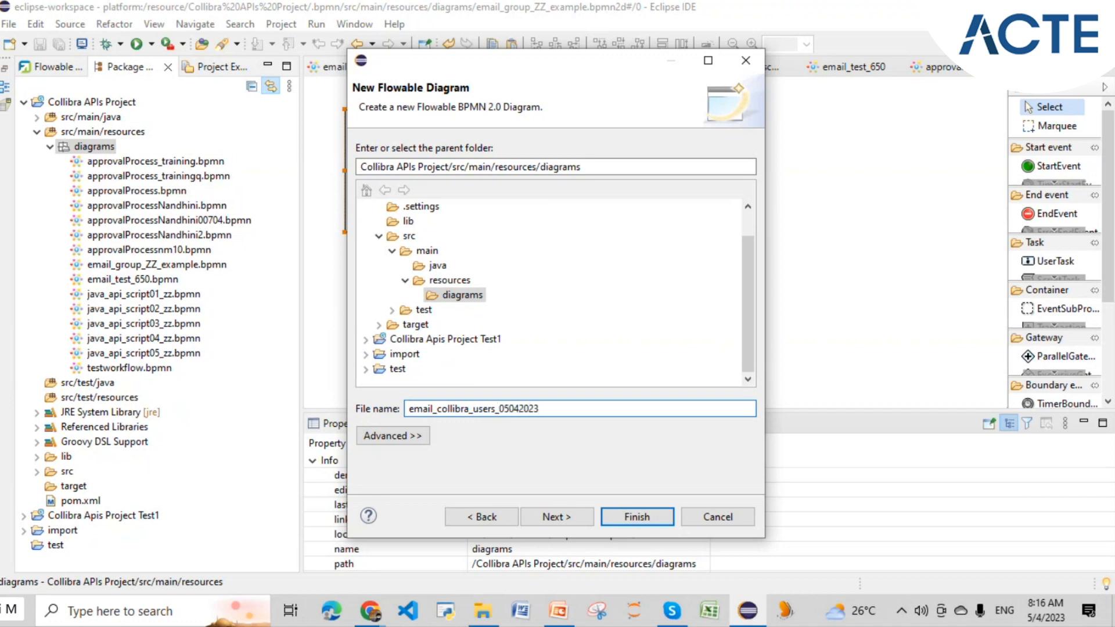
left_click(637, 518)
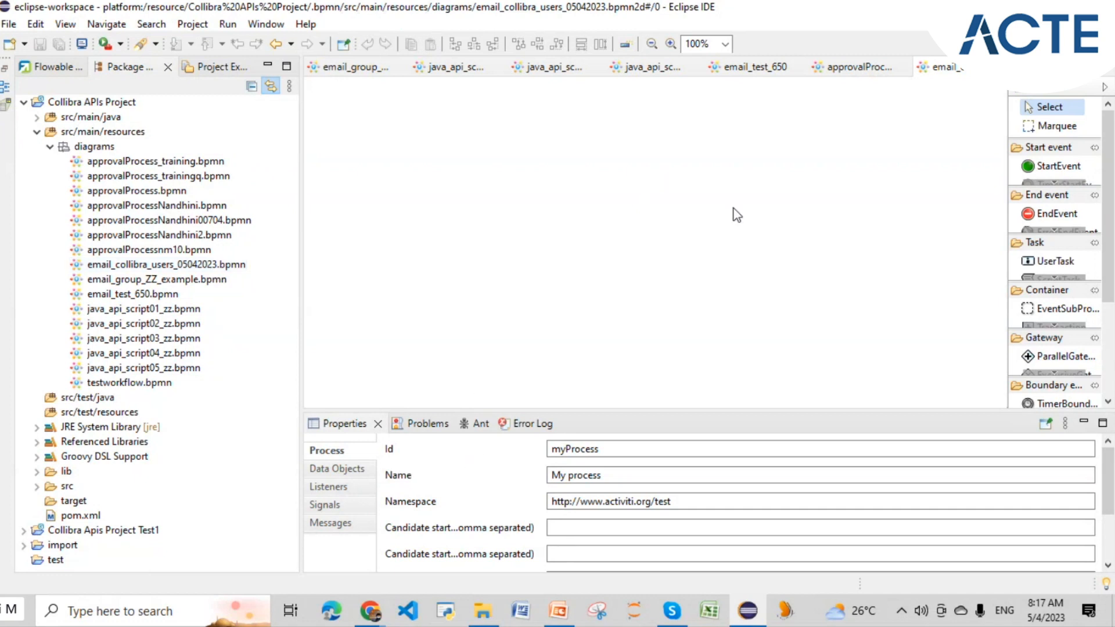
- Place a Pool from the Container palette onto the empty canvas
left_click(1054, 323)
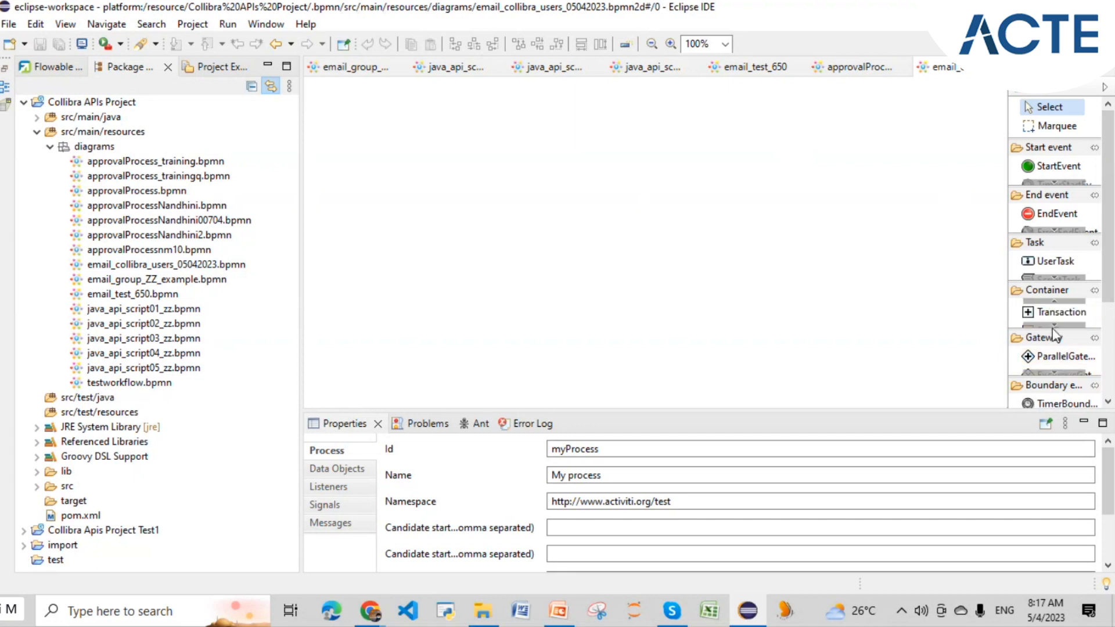
left_click(1055, 302)
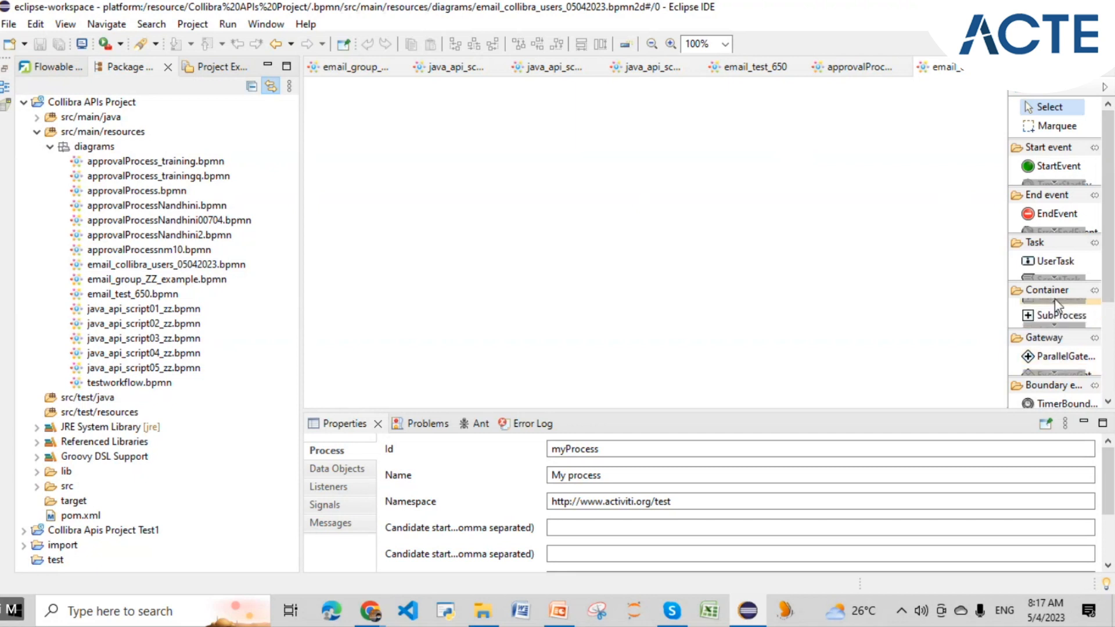
left_click(1055, 302)
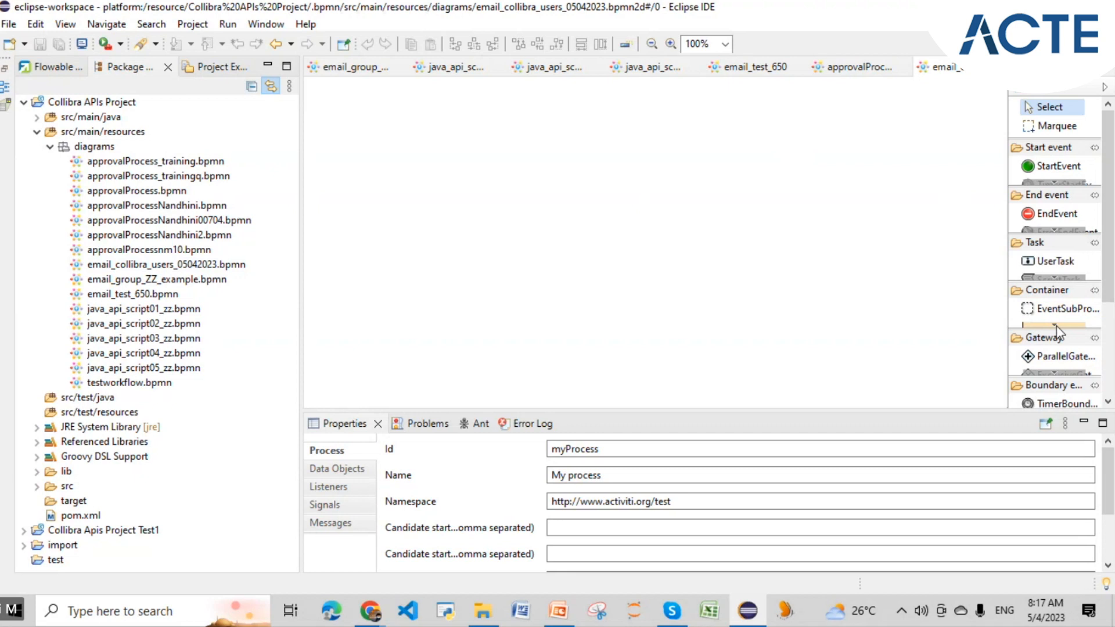
left_click(1056, 325)
left_click(1056, 326)
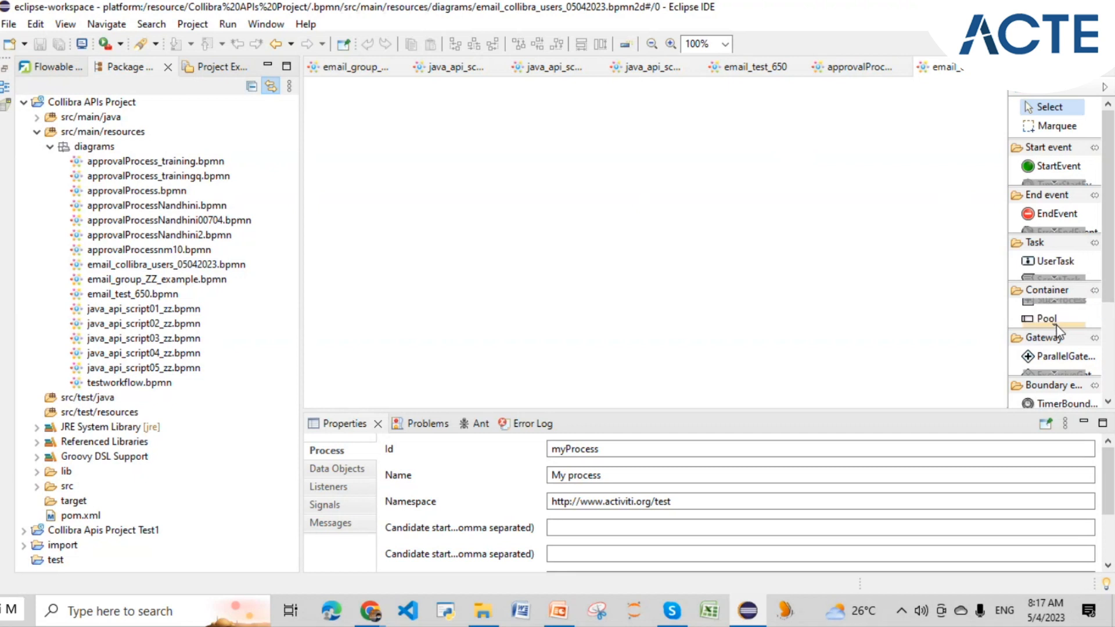
left_click(1049, 317)
left_click(511, 247)
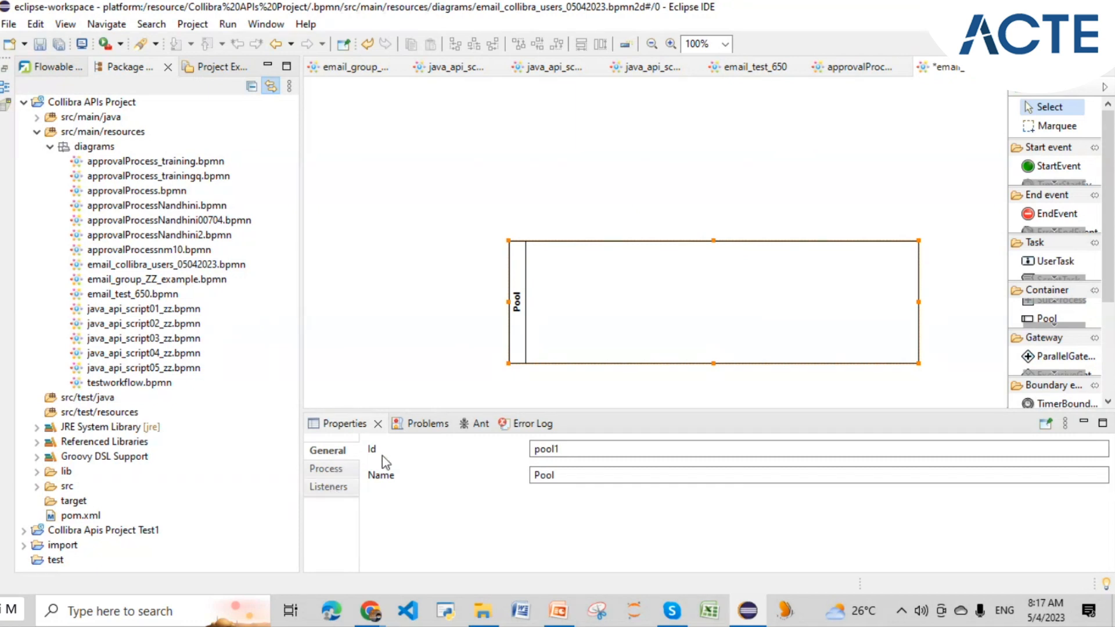
- Select the process name process_pool1 in the Process tab, then switch to Collibra
left_click(334, 469)
left_click_drag(616, 475, 497, 474)
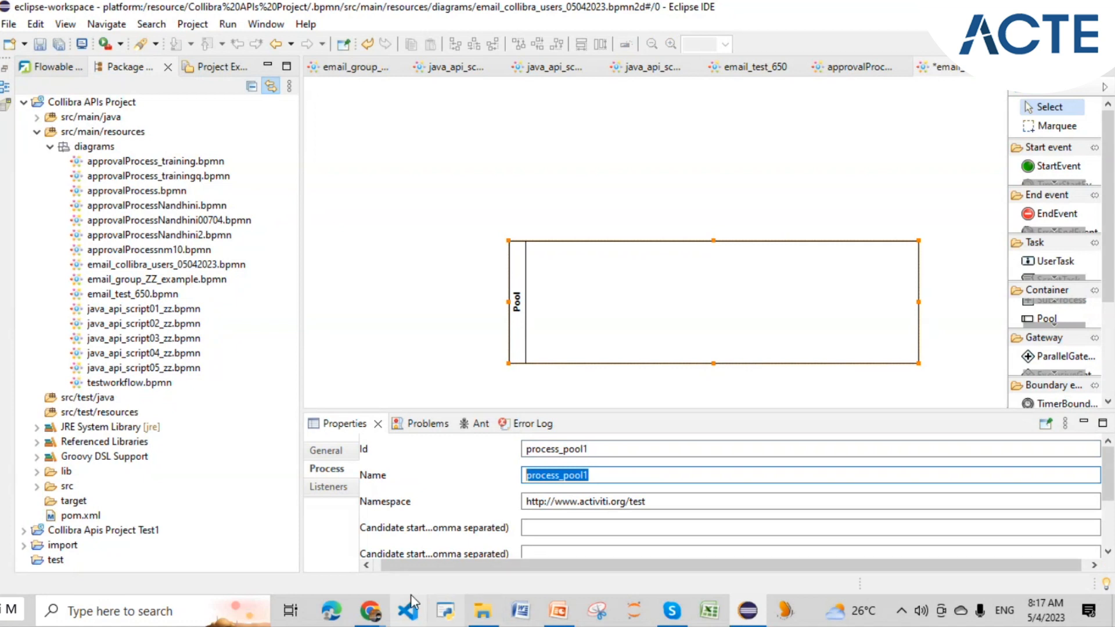
left_click(742, 618)
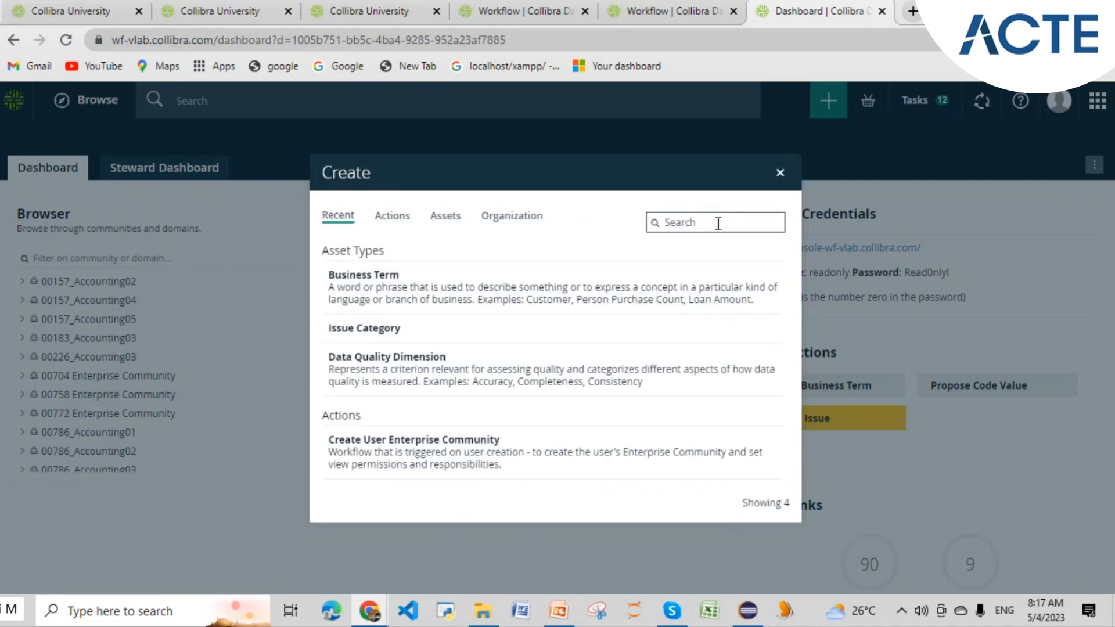
- Search Collibra's Create dialog for '650', then minimize Chrome and return to Eclipse
type("650")
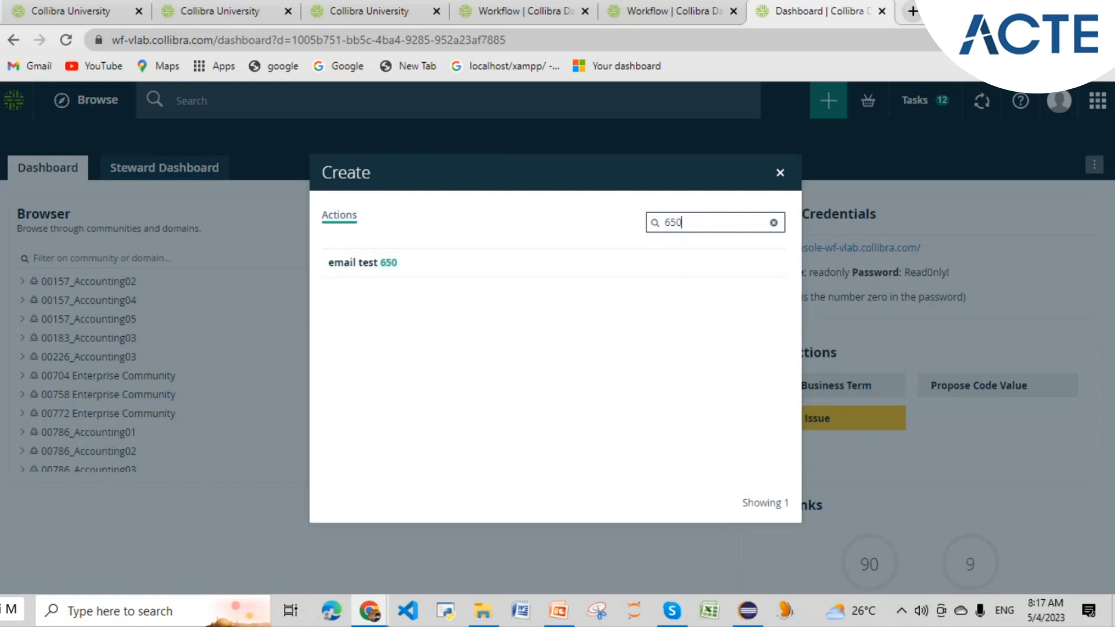
left_click(1022, 9)
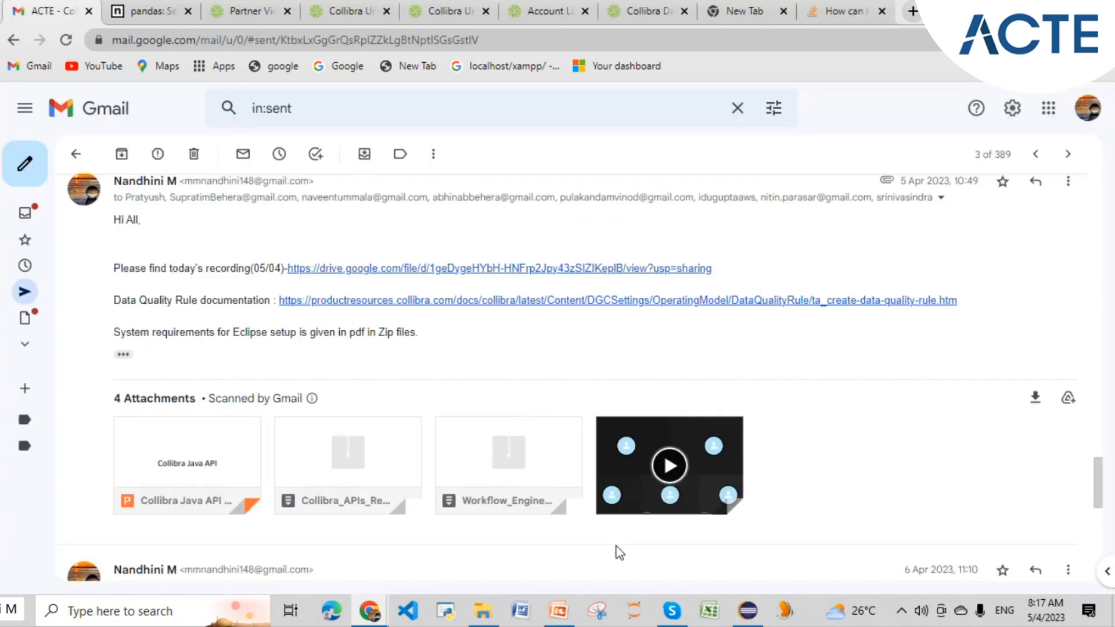
left_click(744, 613)
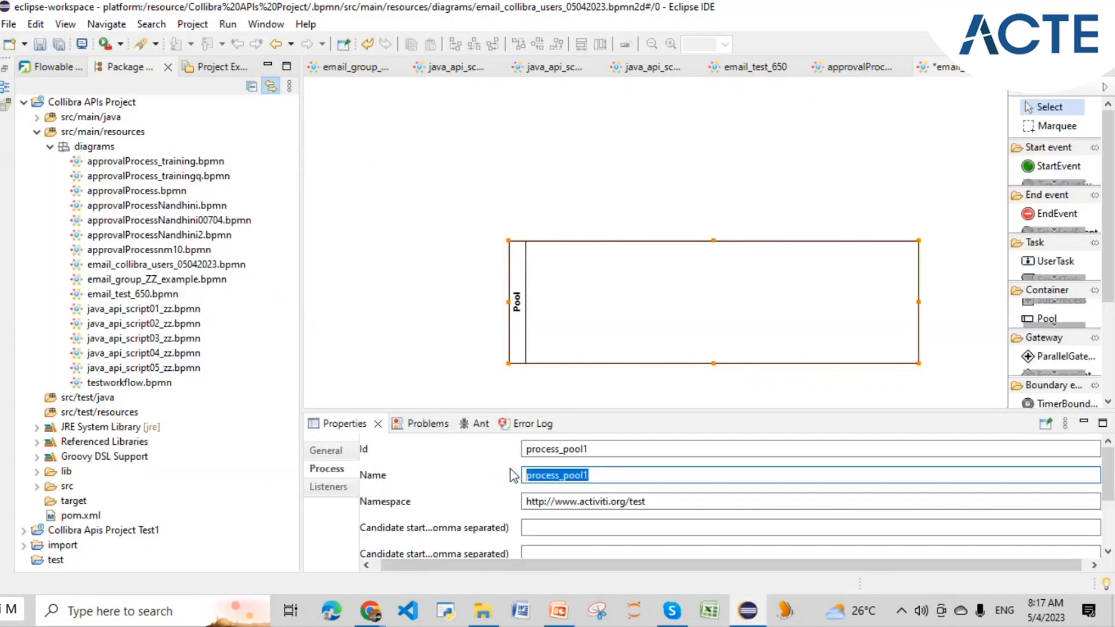
- Rename the process to 'email users 04052023', correcting the mistyped date digit
key("BackSpace")
type("email")
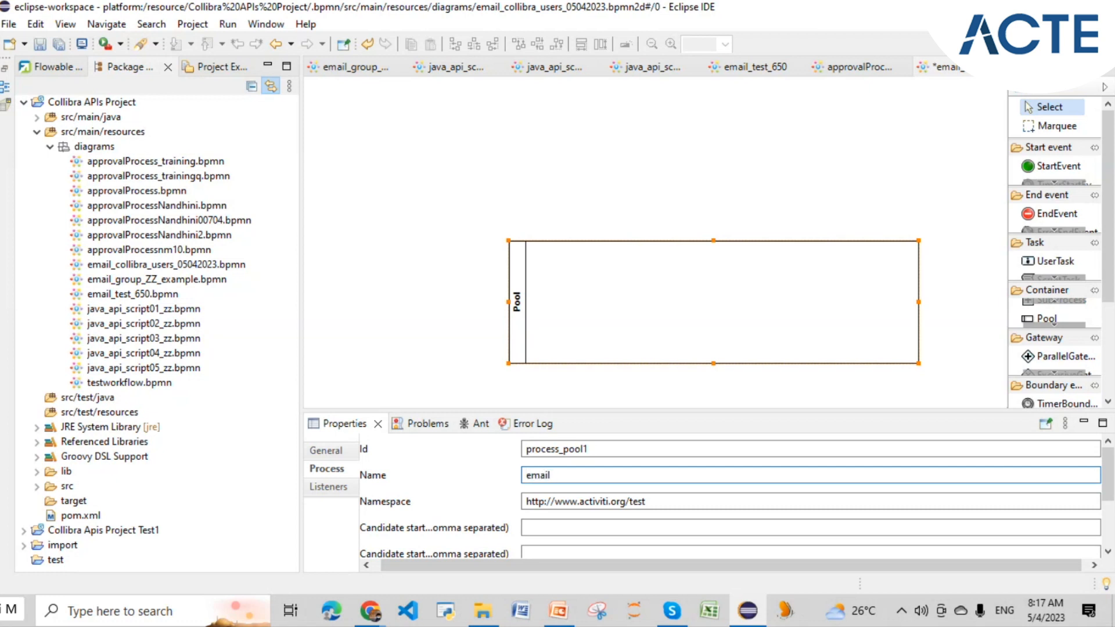
type("users 04042023")
left_click(598, 475)
key("BackSpace")
type("5")
- Select the pool on the diagram and its process Id value process_pool1
left_click(609, 452)
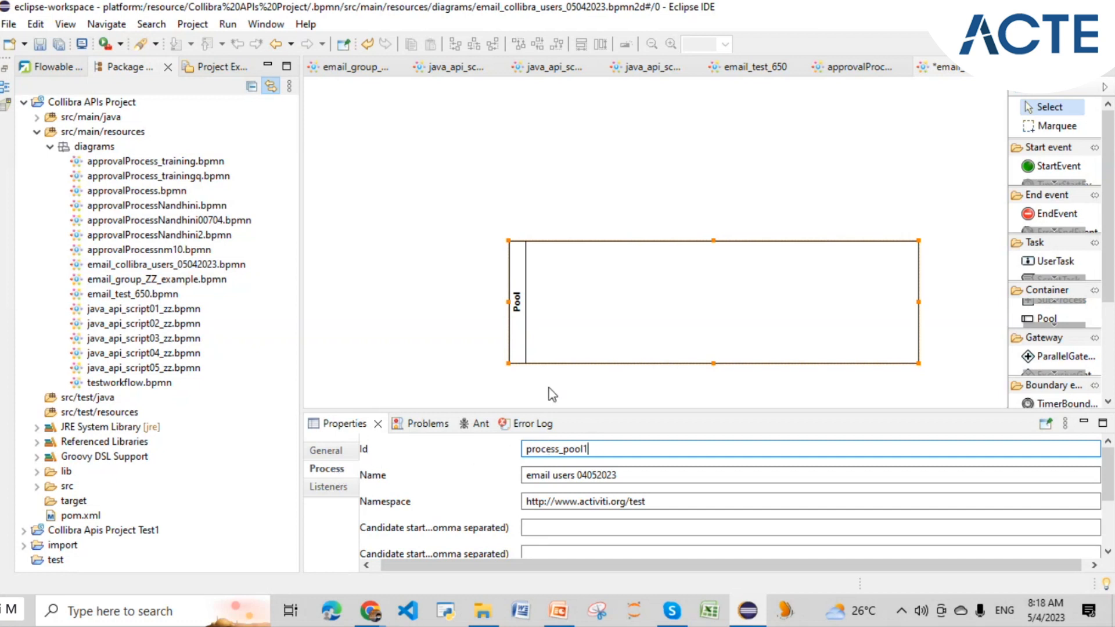
mouse_move(514, 313)
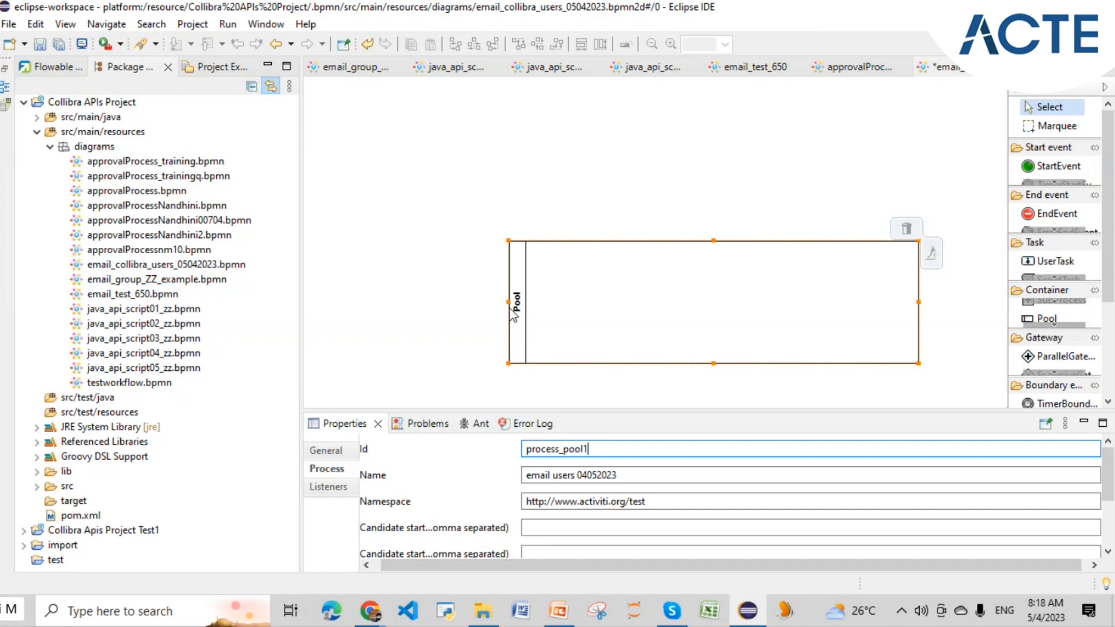
left_click(514, 313)
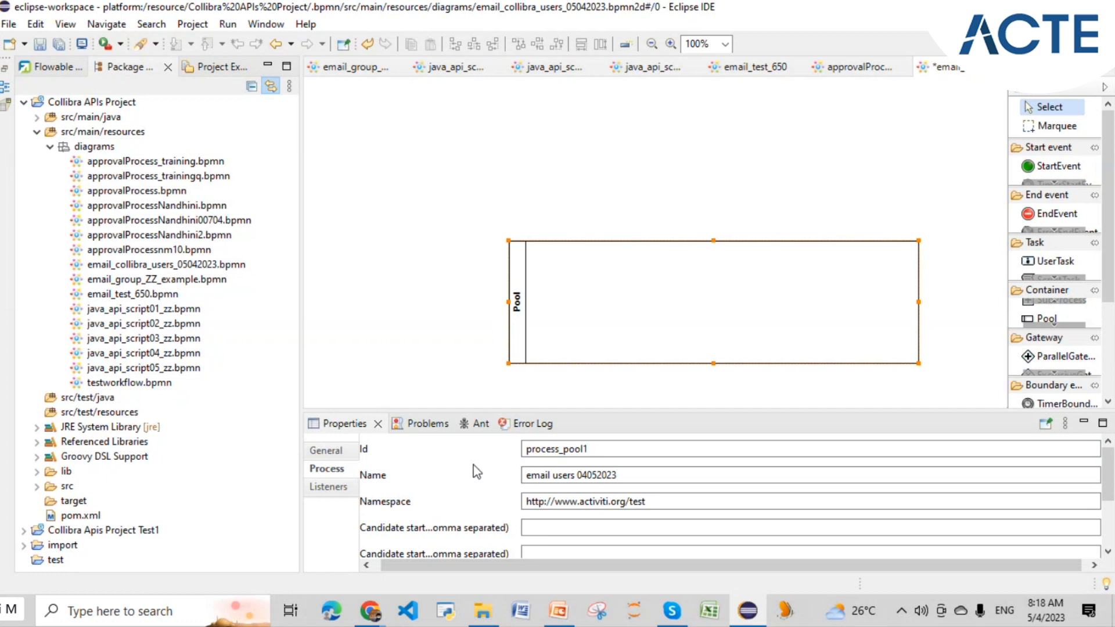
left_click(610, 450)
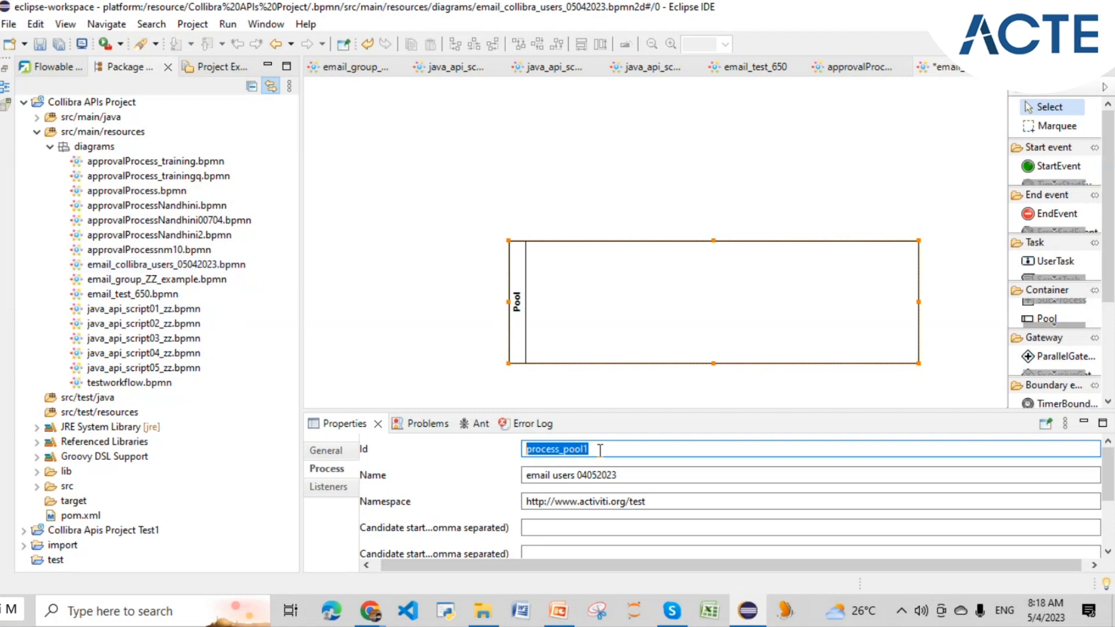
- Replace the process Id process_pool1 with email_collibra_users_05042023
left_click_drag(600, 450, 499, 444)
key("BackSpace")
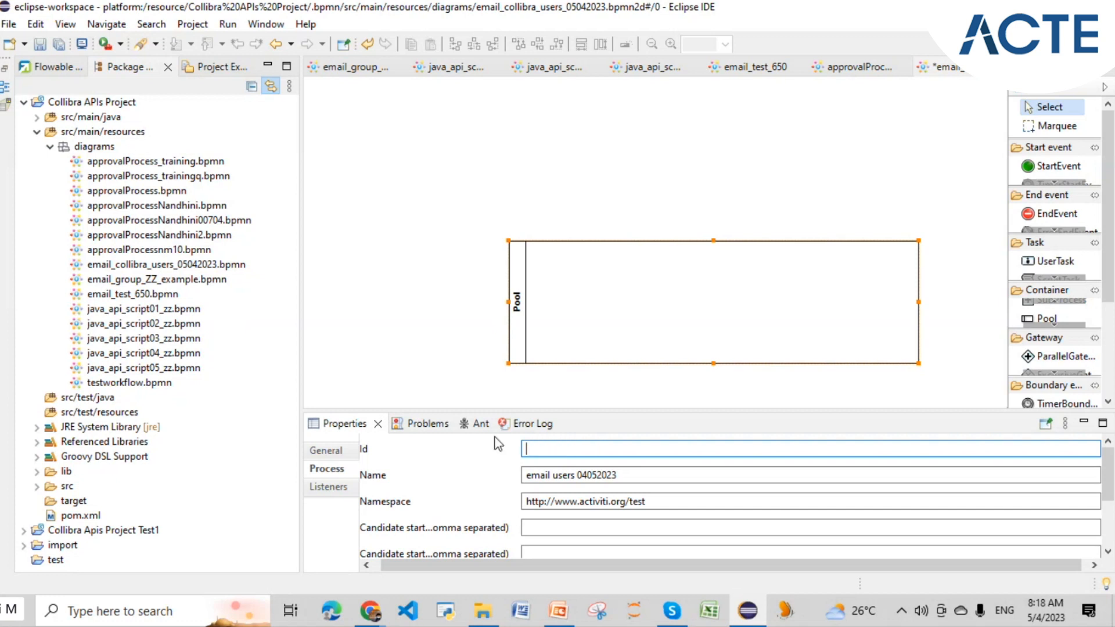
type("email")
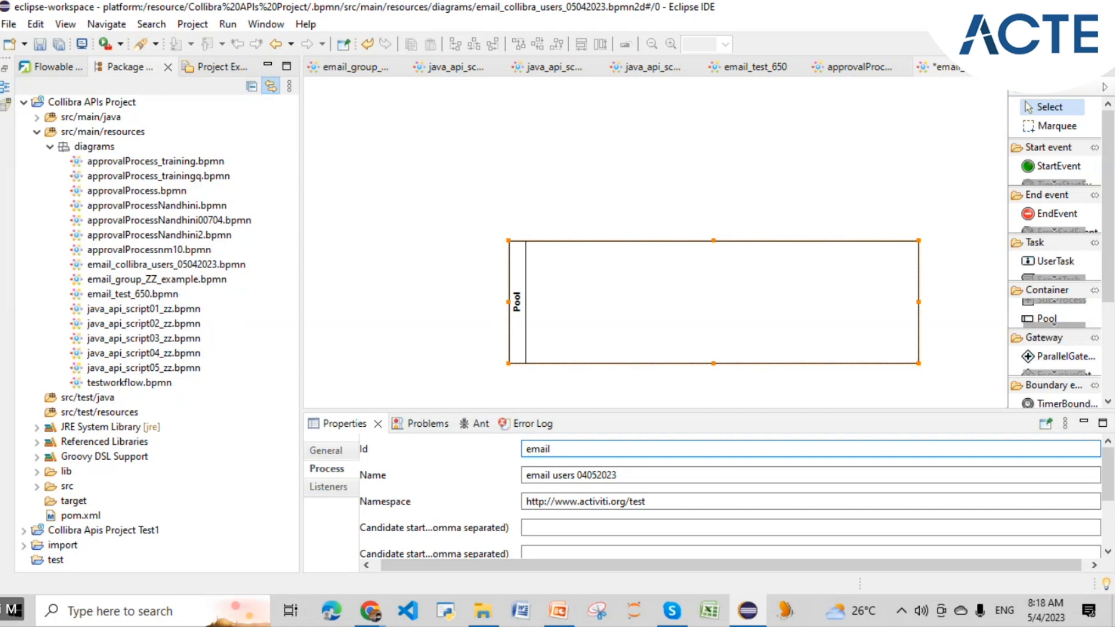
type("_group")
key("BackSpace")
key("BackSpace")
key("BackSpace")
key("BackSpace")
key("BackSpace")
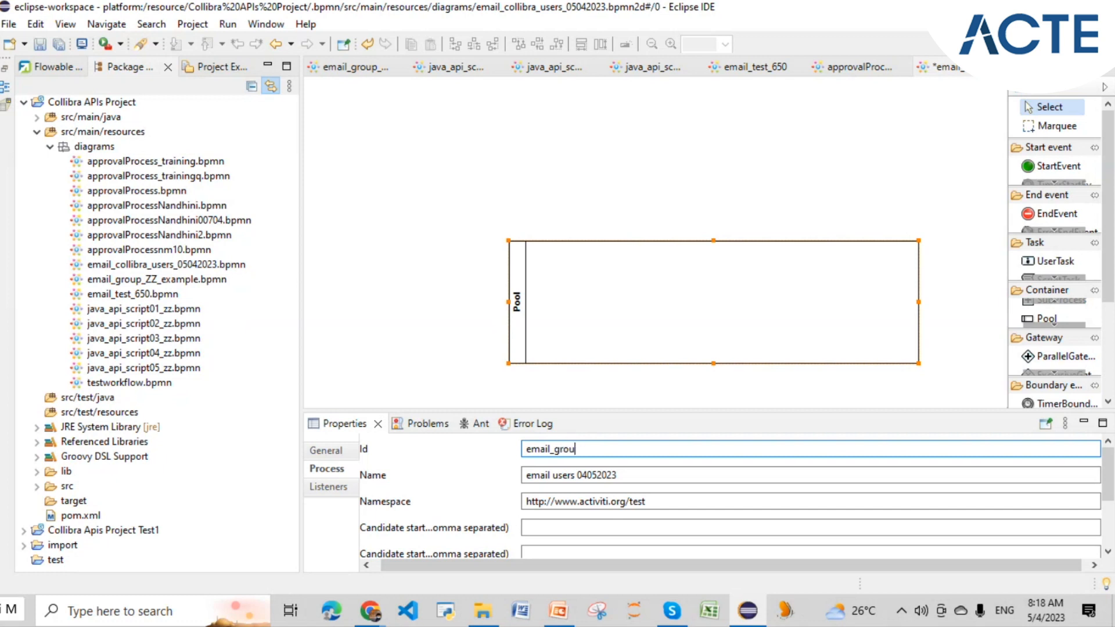
type("collibra_users_05042023")
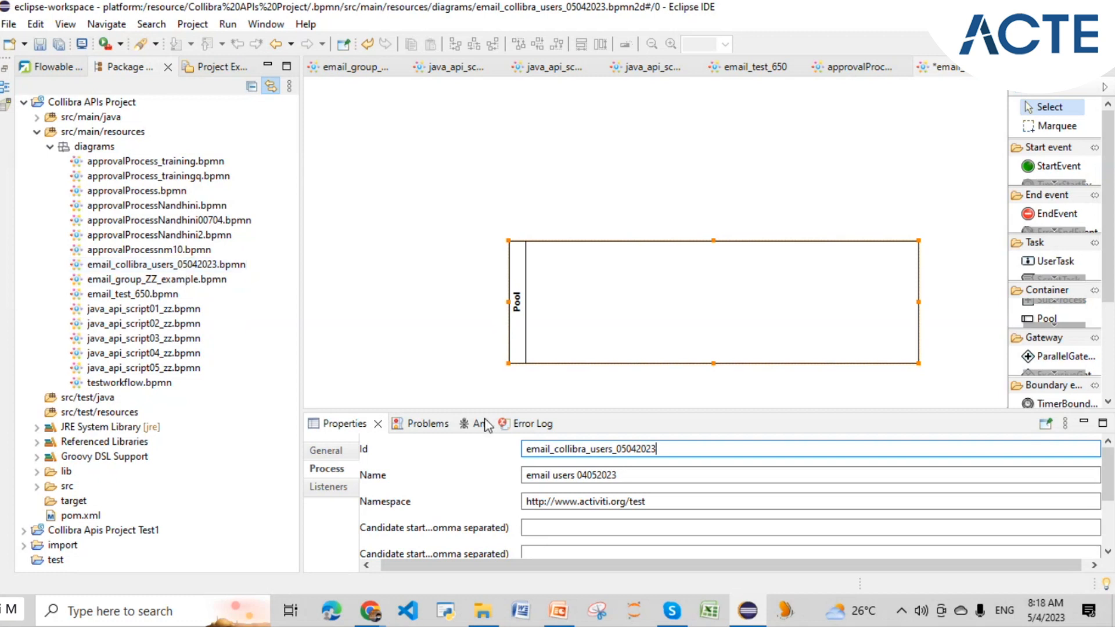
- Check the lane and process properties, then pick the Start event from the palette
left_click(549, 336)
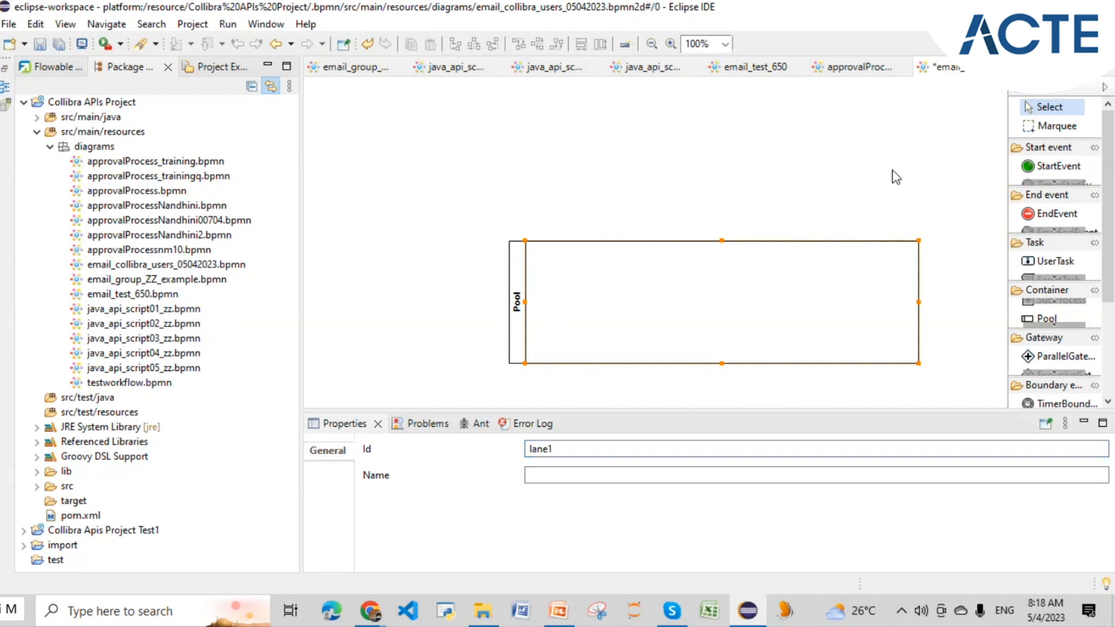
left_click(505, 316)
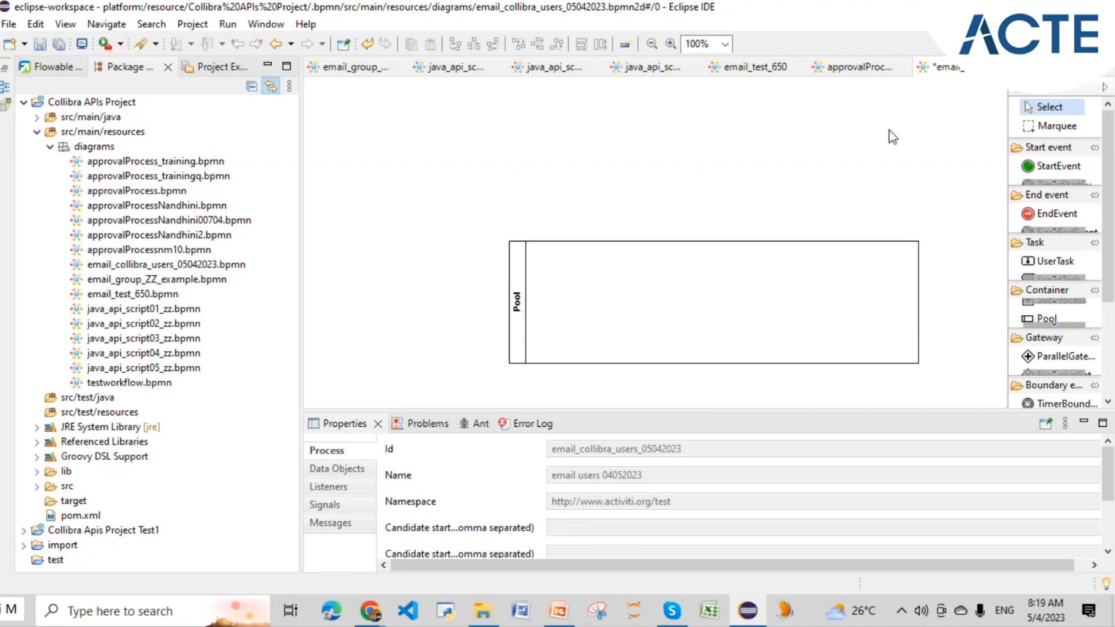
left_click(1038, 167)
- Place a Start event in the pool and append a Mail Task and an End event
left_click(572, 303)
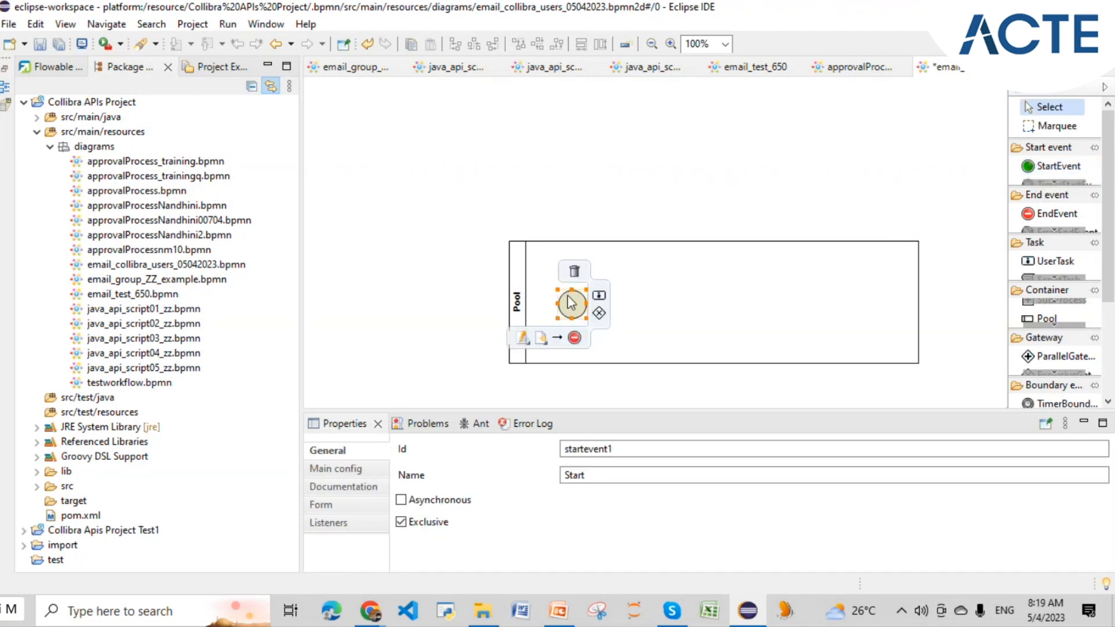
mouse_move(572, 313)
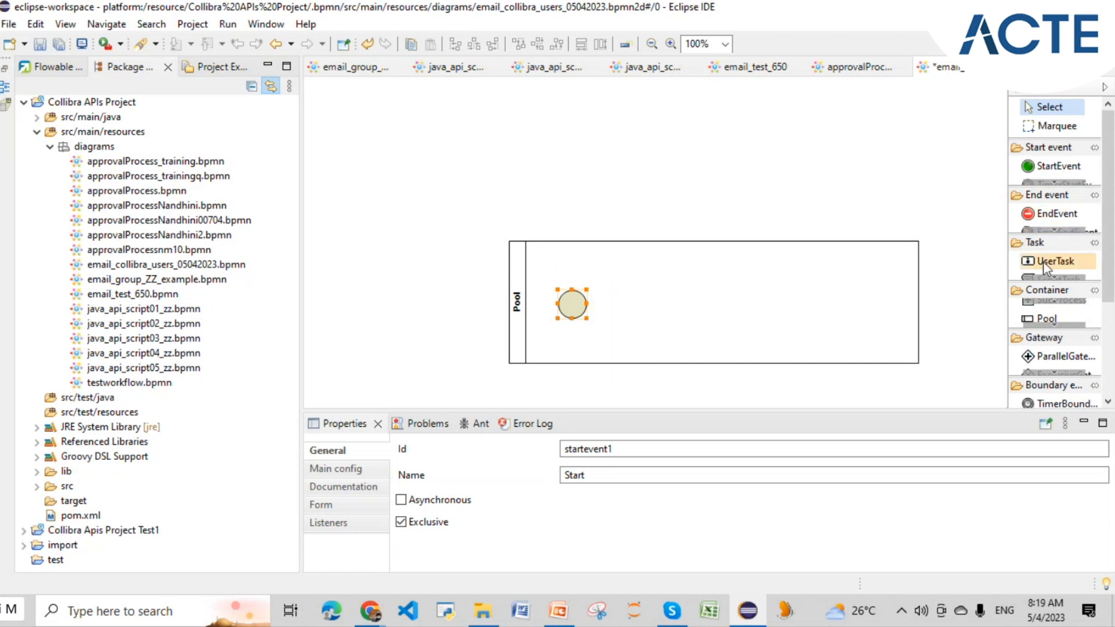
scroll(1047, 337, "down", 4)
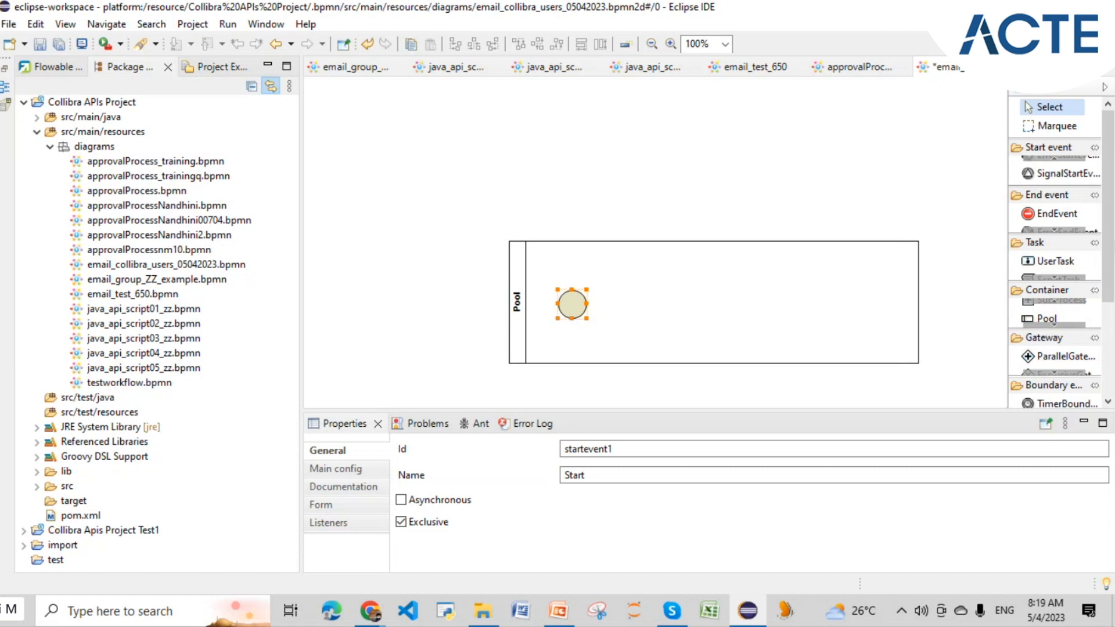
left_click_drag(1106, 255, 1109, 373)
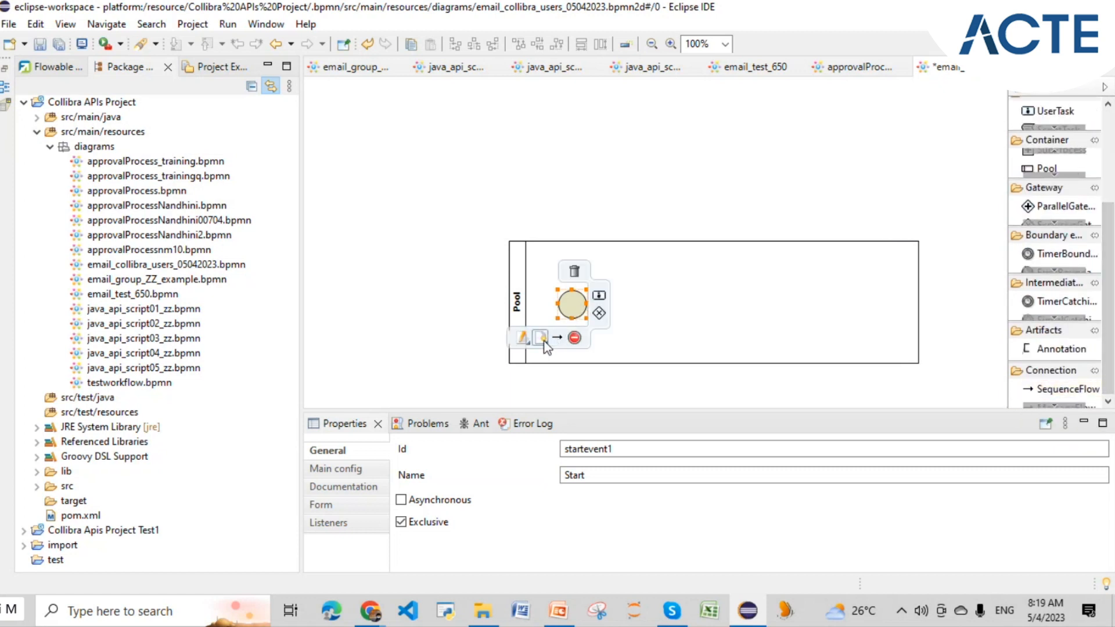
left_click(540, 337)
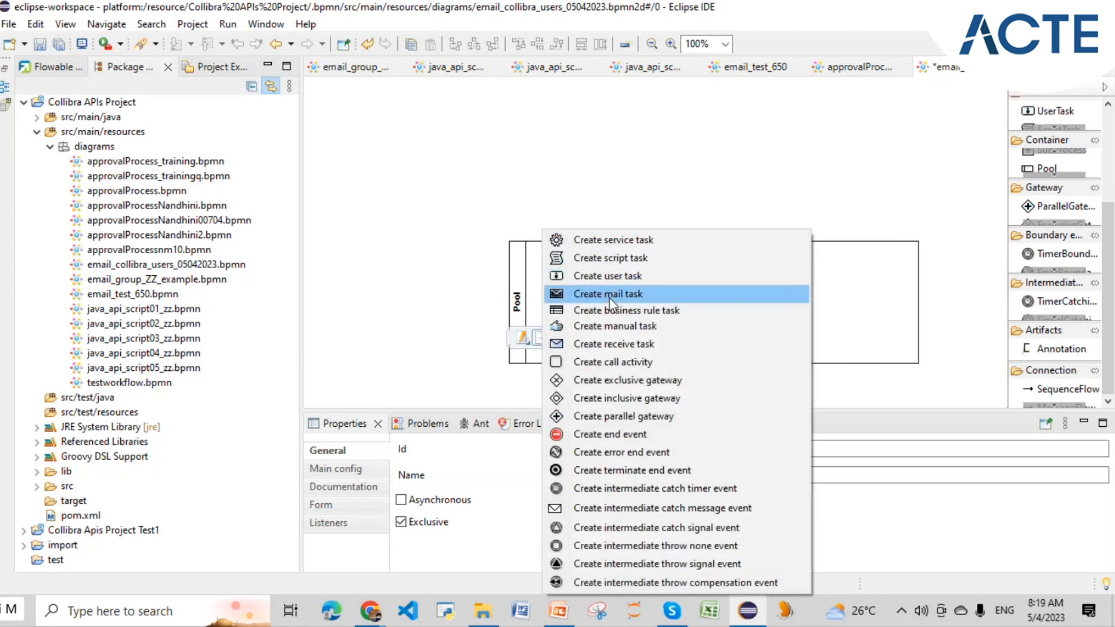
left_click(609, 297)
mouse_move(697, 307)
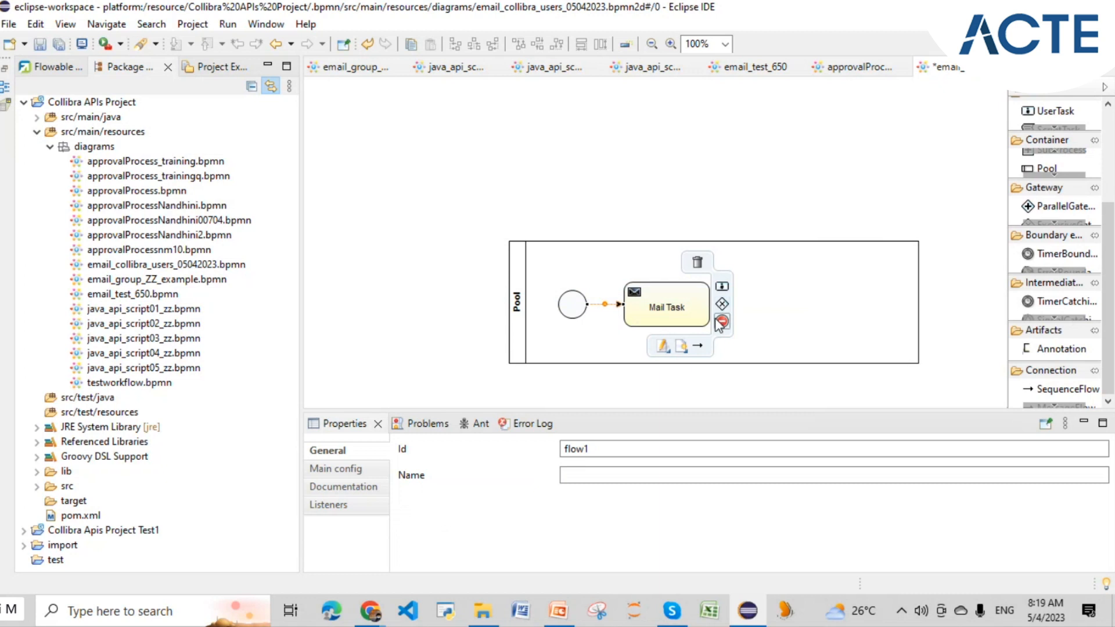
left_click(721, 321)
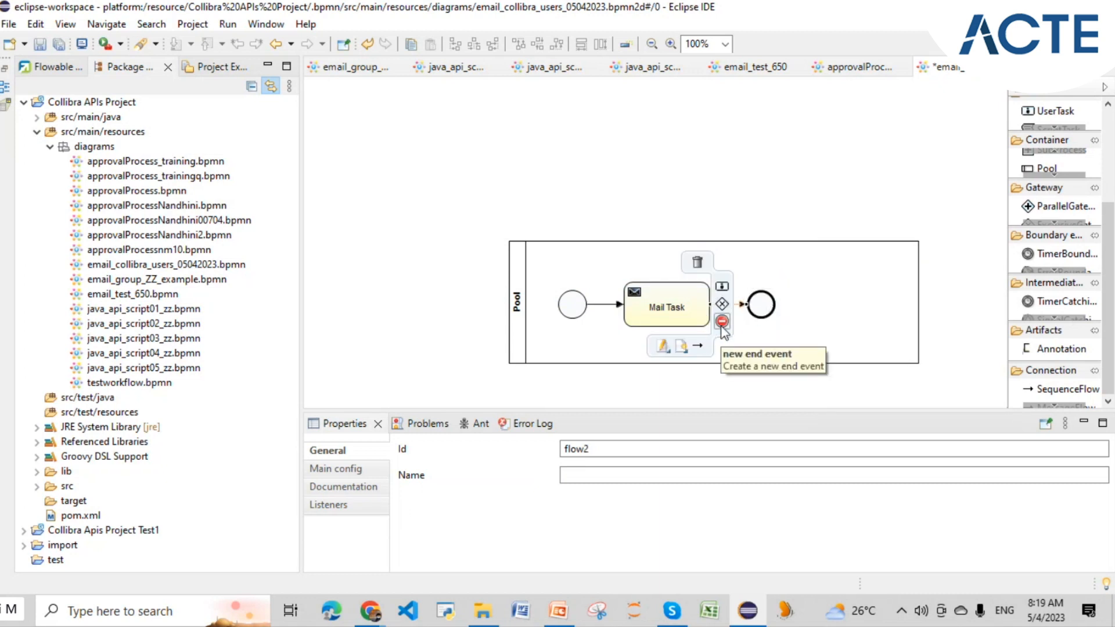
- Line up the Start event, Mail Task and End event horizontally
left_click_drag(760, 304, 860, 307)
left_click_drag(684, 302, 734, 309)
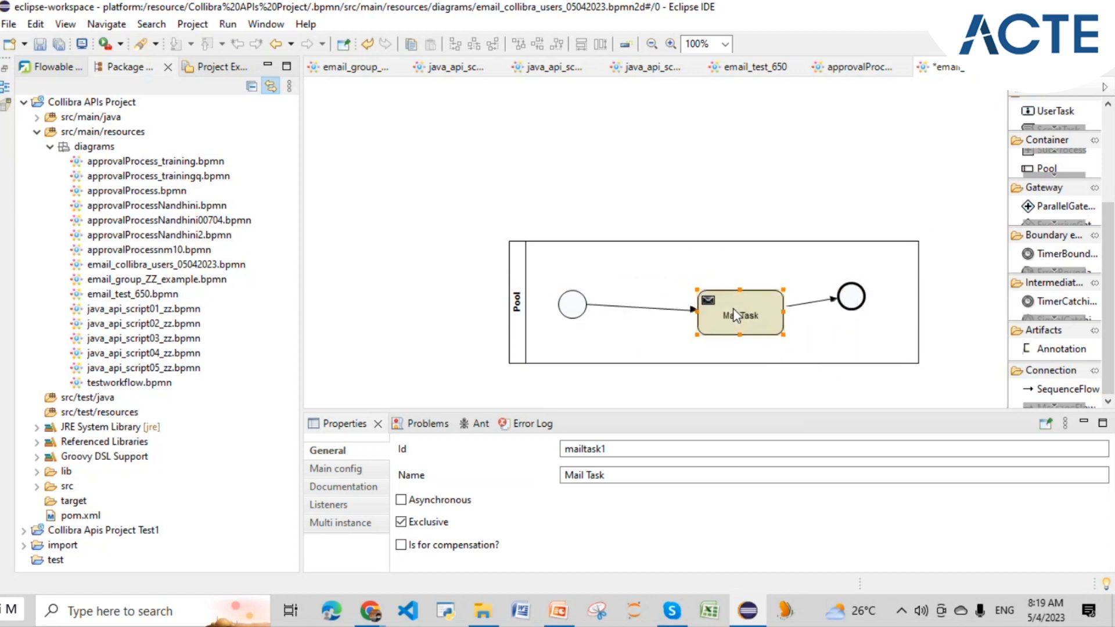
left_click_drag(850, 295, 869, 320)
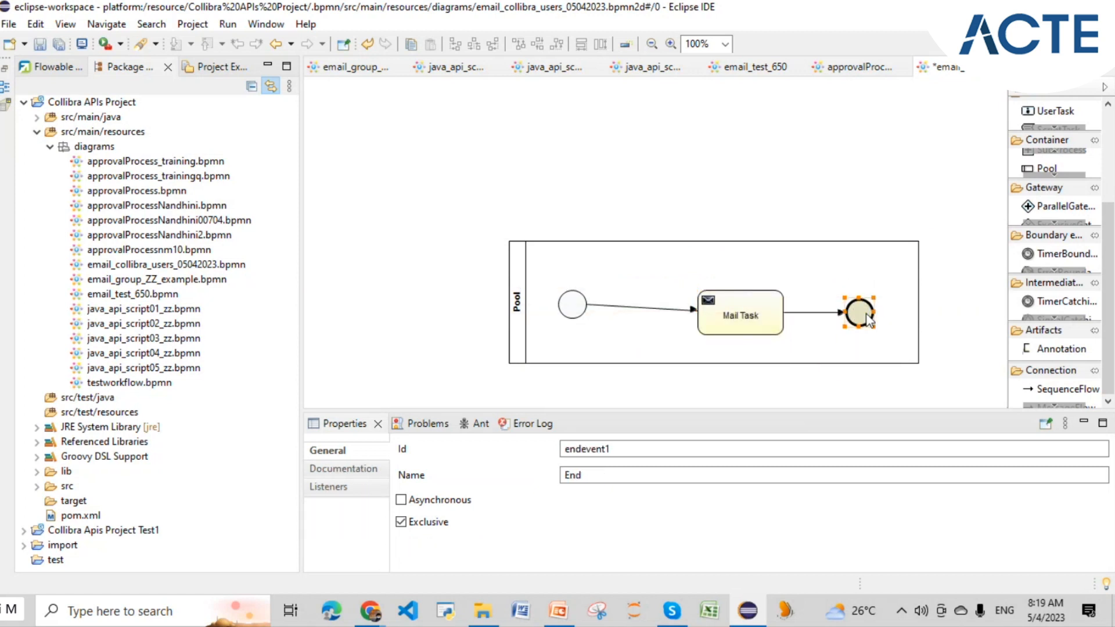
left_click_drag(581, 313, 580, 321)
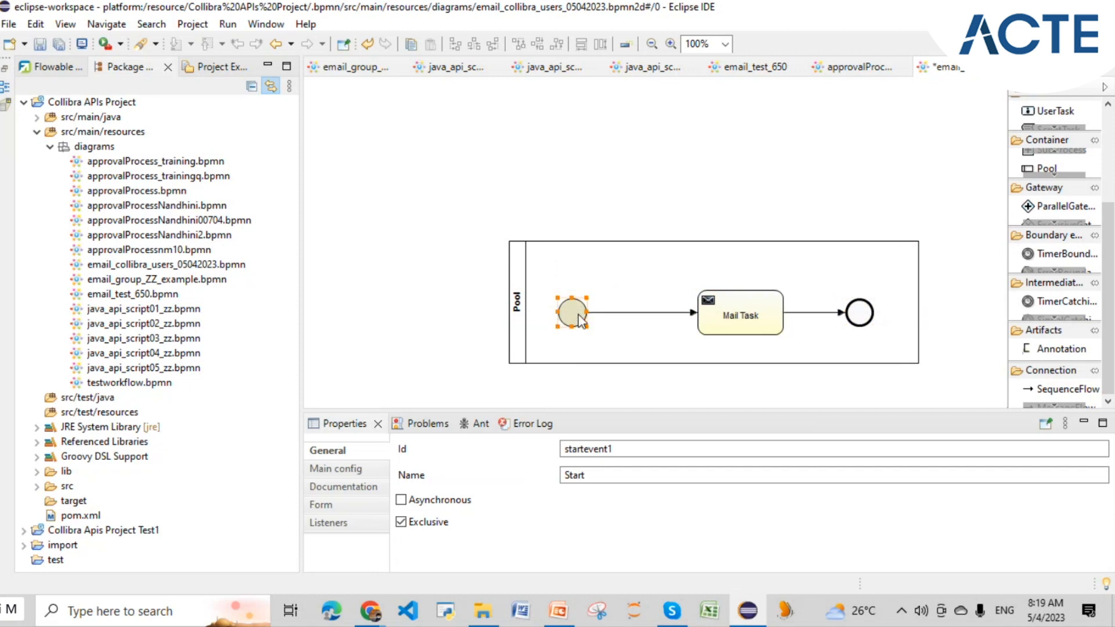
mouse_move(580, 307)
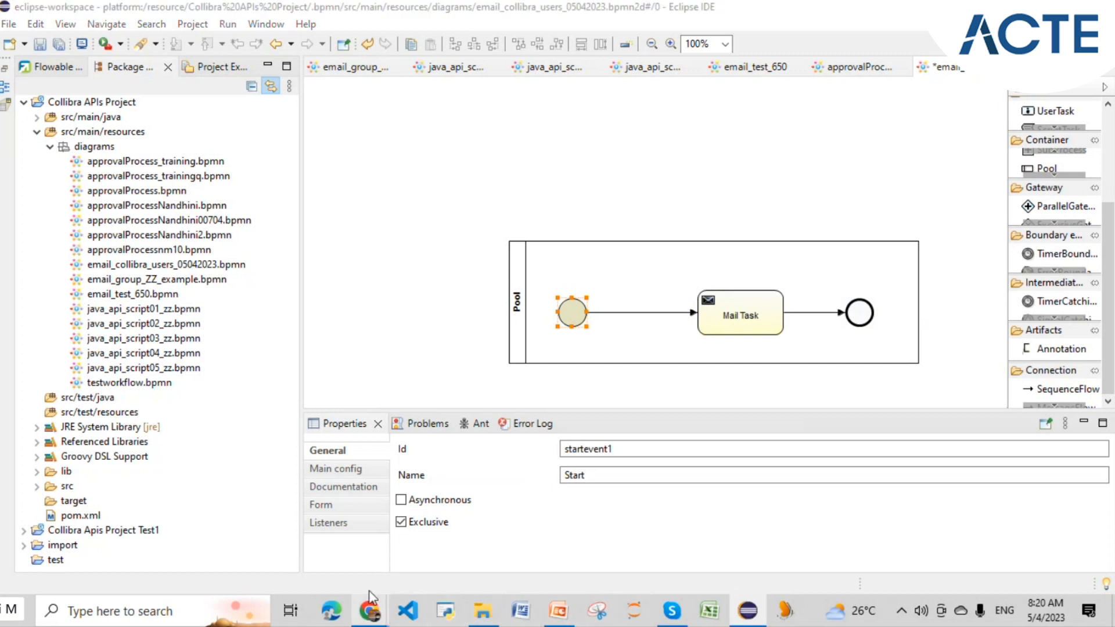
- Review the email test 650 form in Collibra, then show the Start event's Main config in Eclipse
mouse_move(381, 614)
left_click(416, 552)
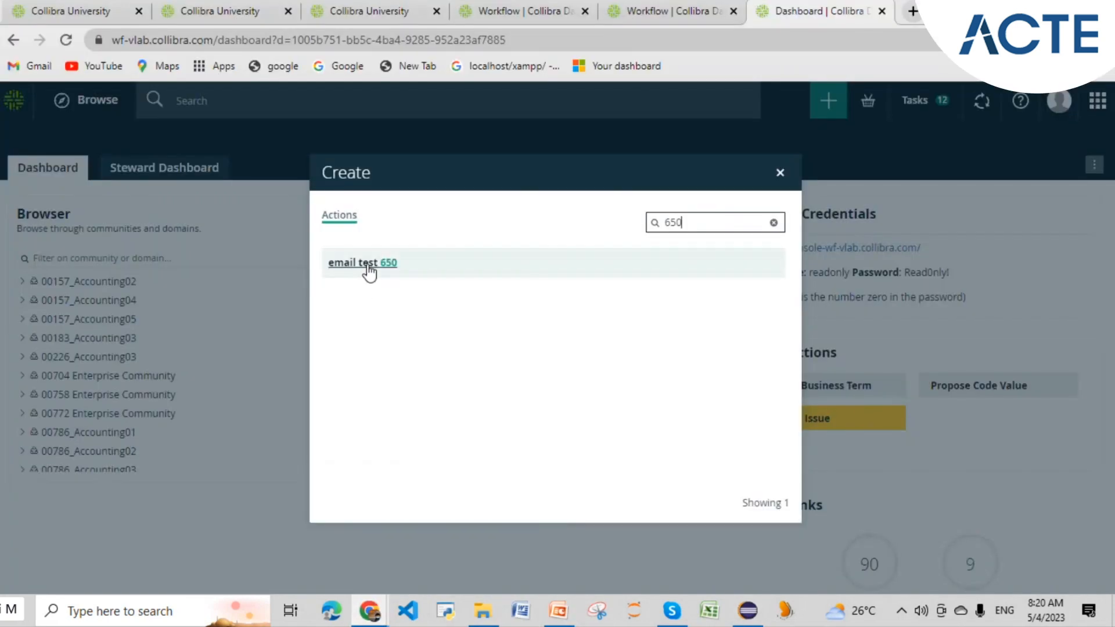
left_click(368, 265)
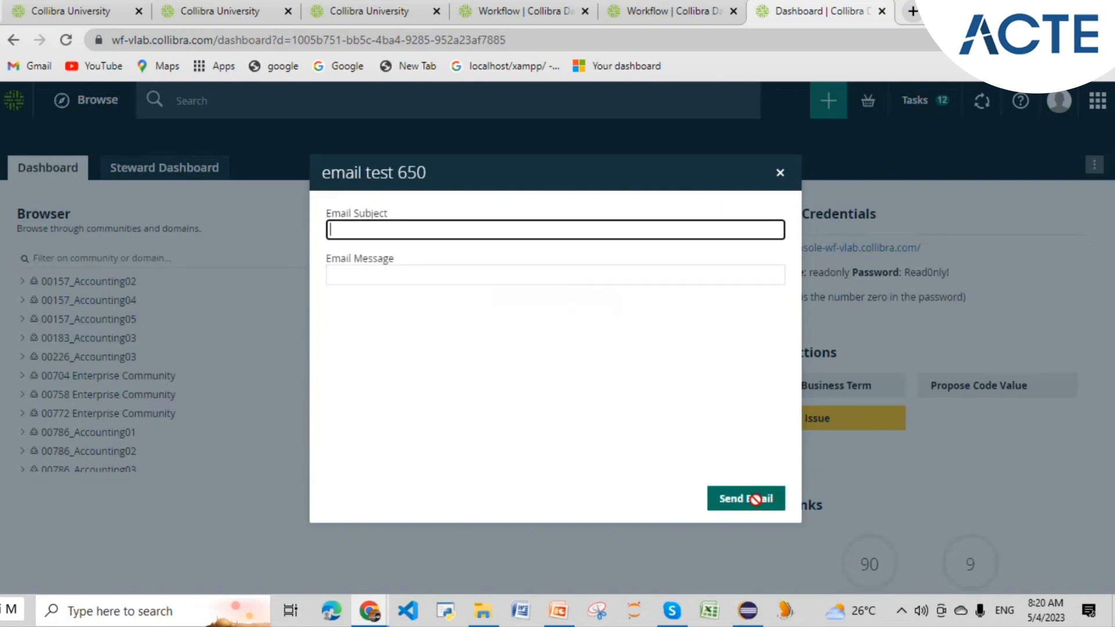
left_click(745, 617)
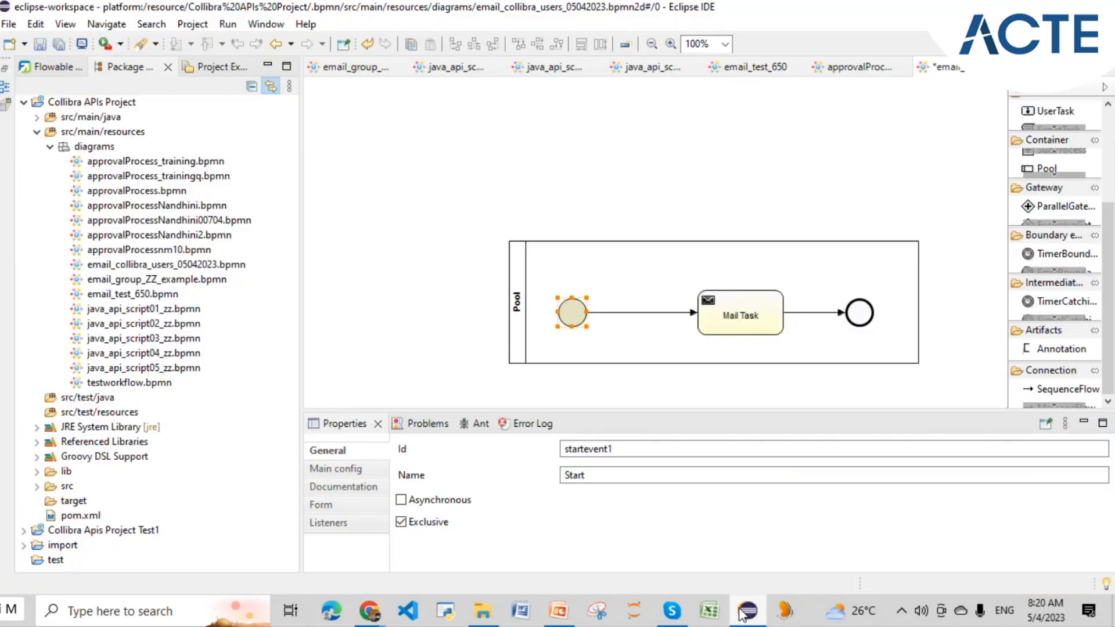
left_click(356, 469)
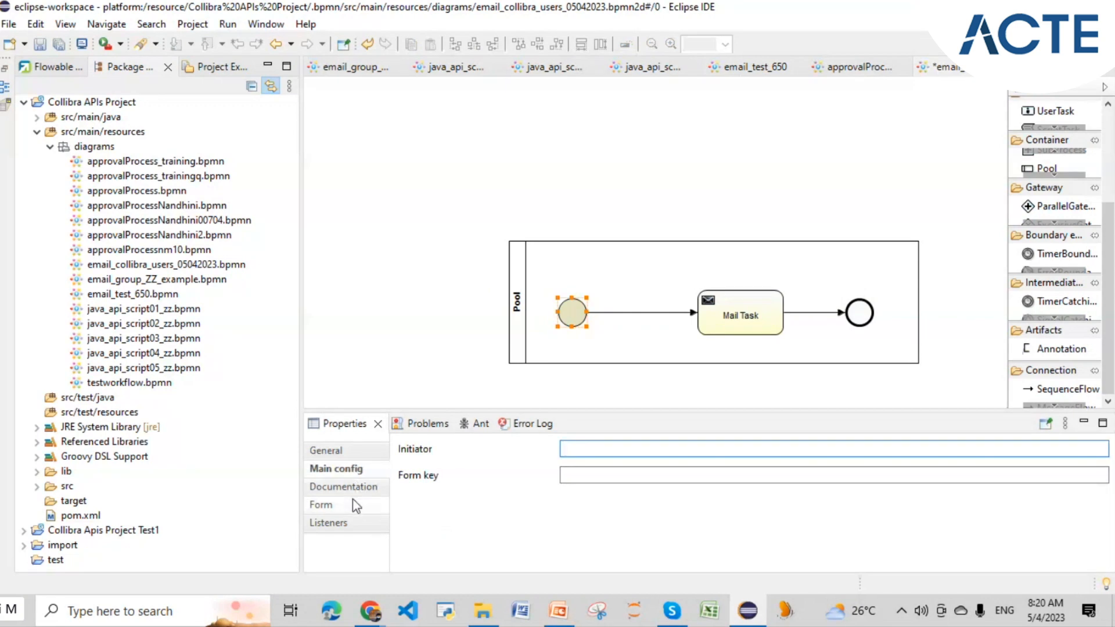
- Add a Start event form property with Id recipients and a users() default for a specific user
left_click(322, 504)
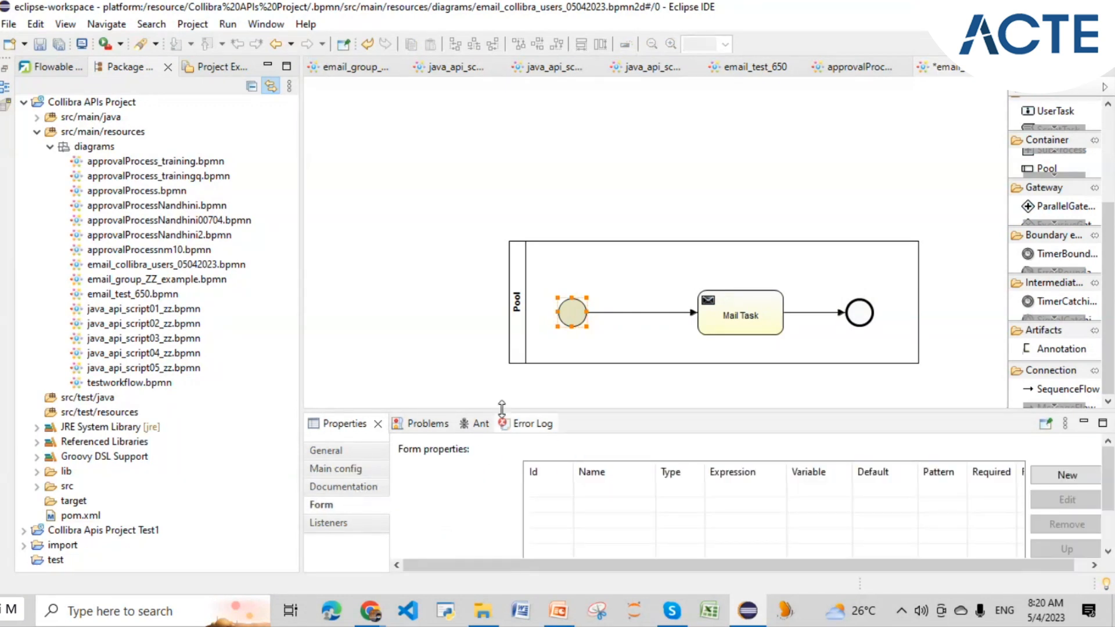
left_click_drag(500, 412, 488, 266)
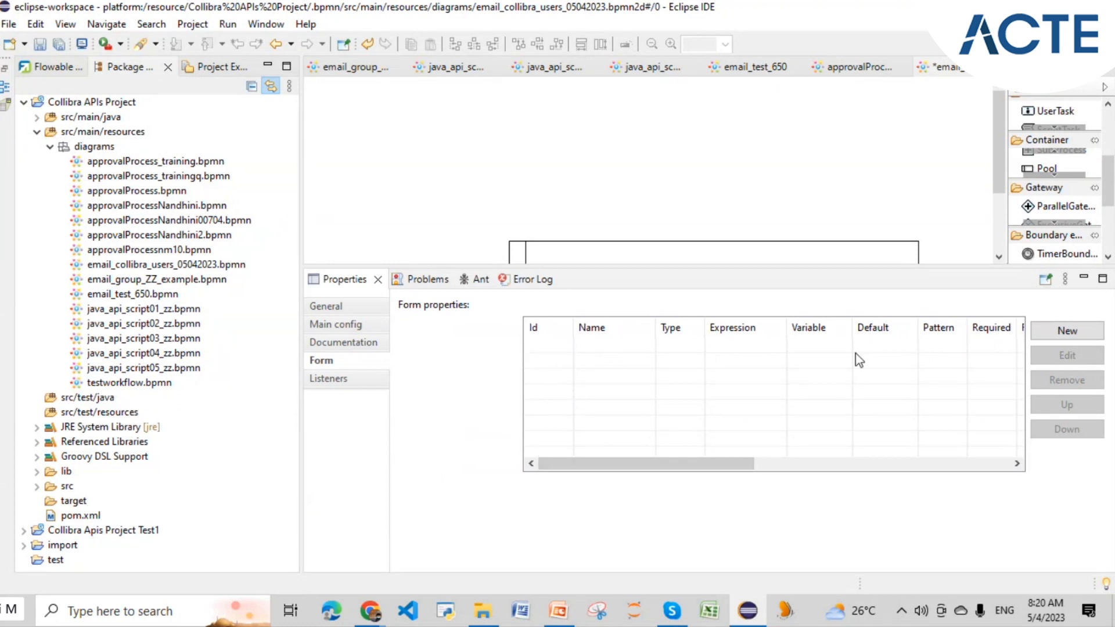
left_click(1067, 331)
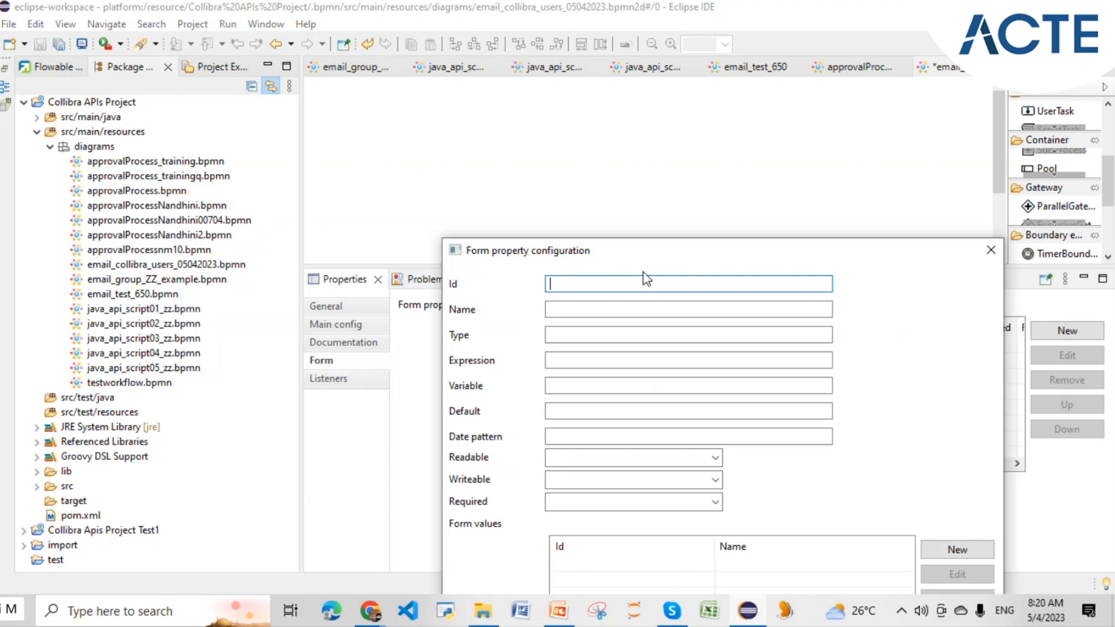
type("recipients")
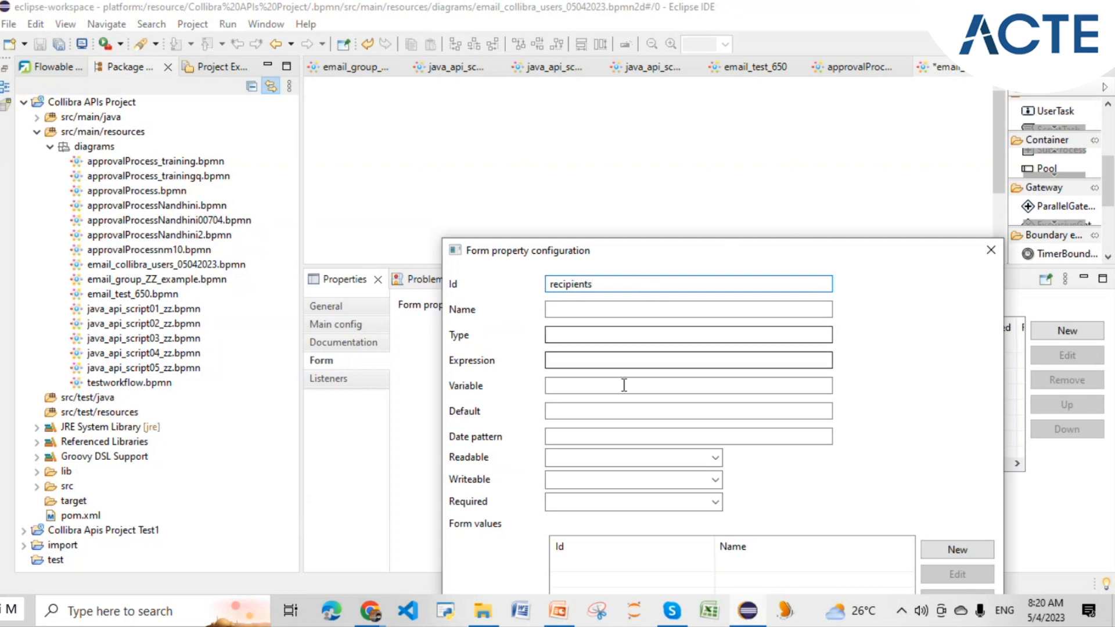
left_click(612, 414)
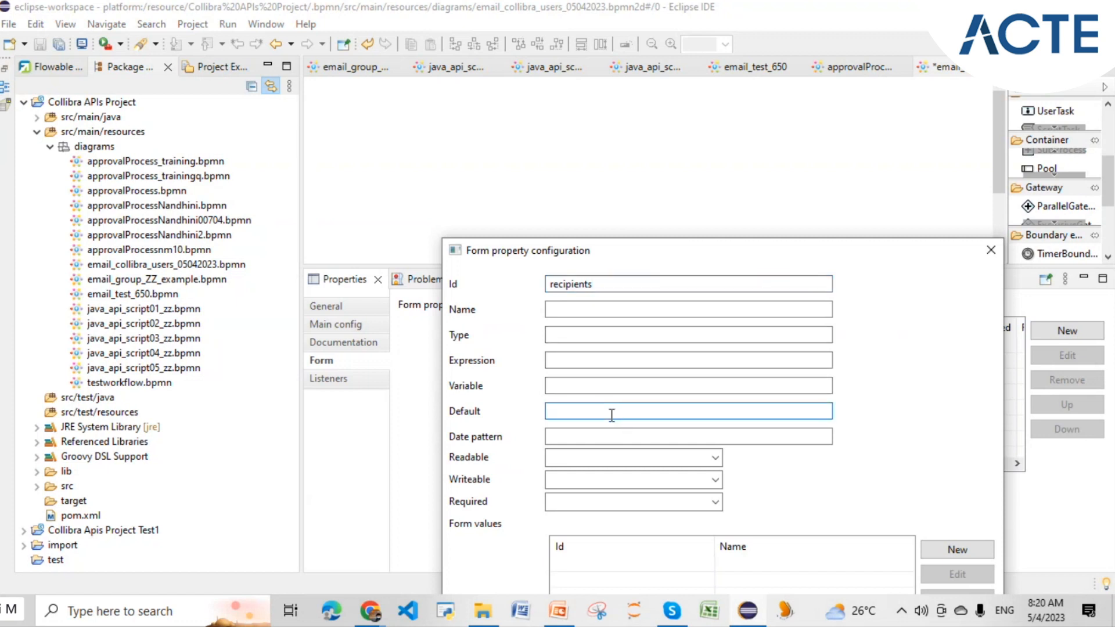
type("users")
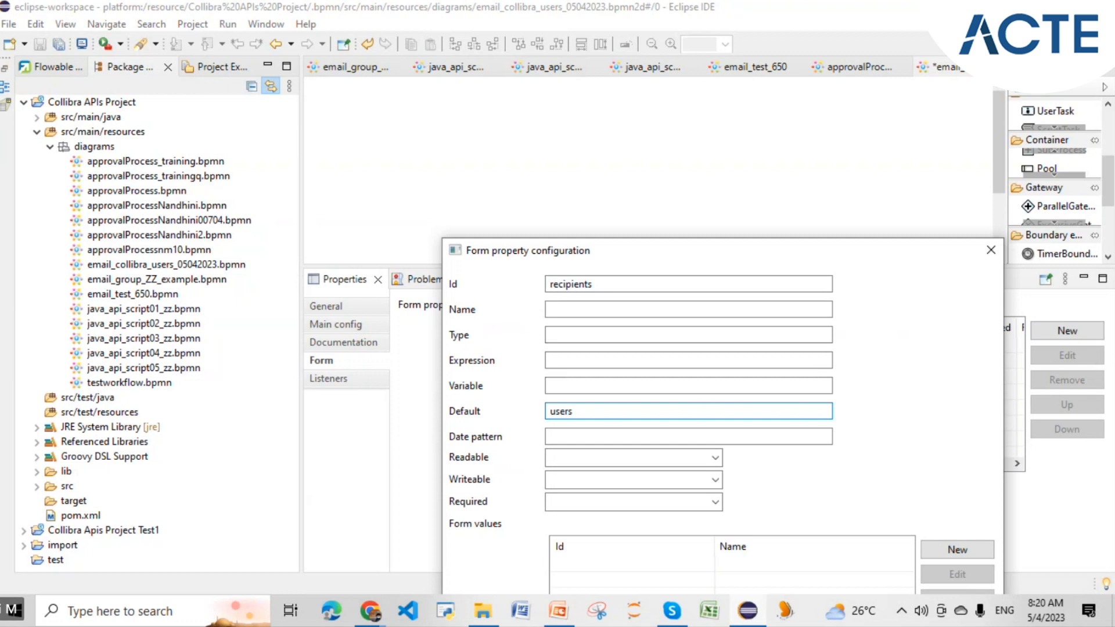
type("()")
type("mn")
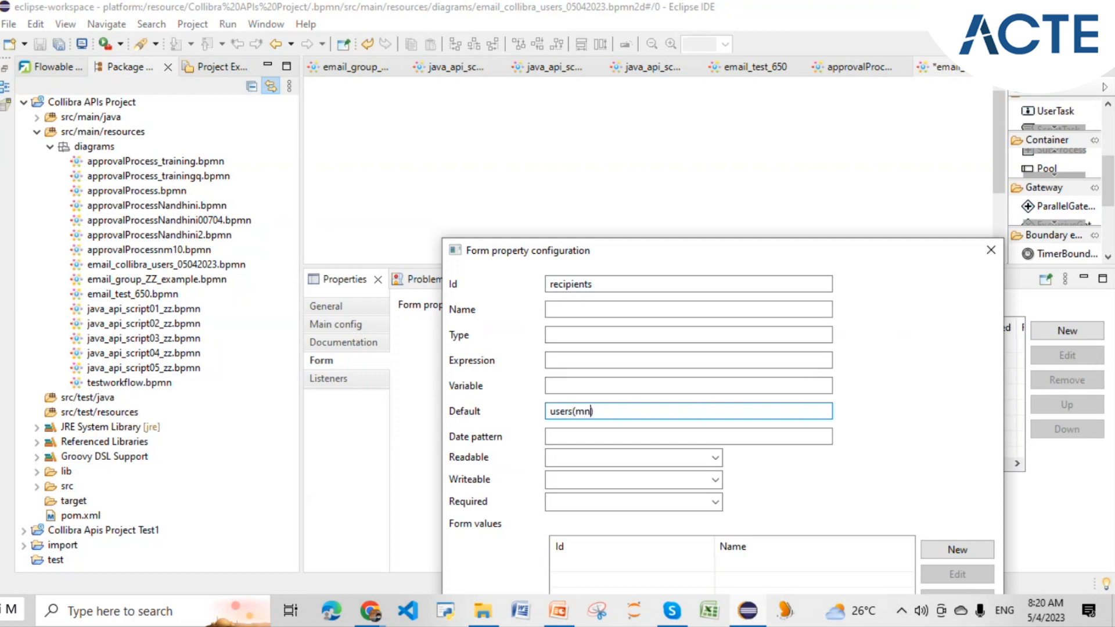
key("BackSpace")
key("BackSpace")
type("nandhinim2")
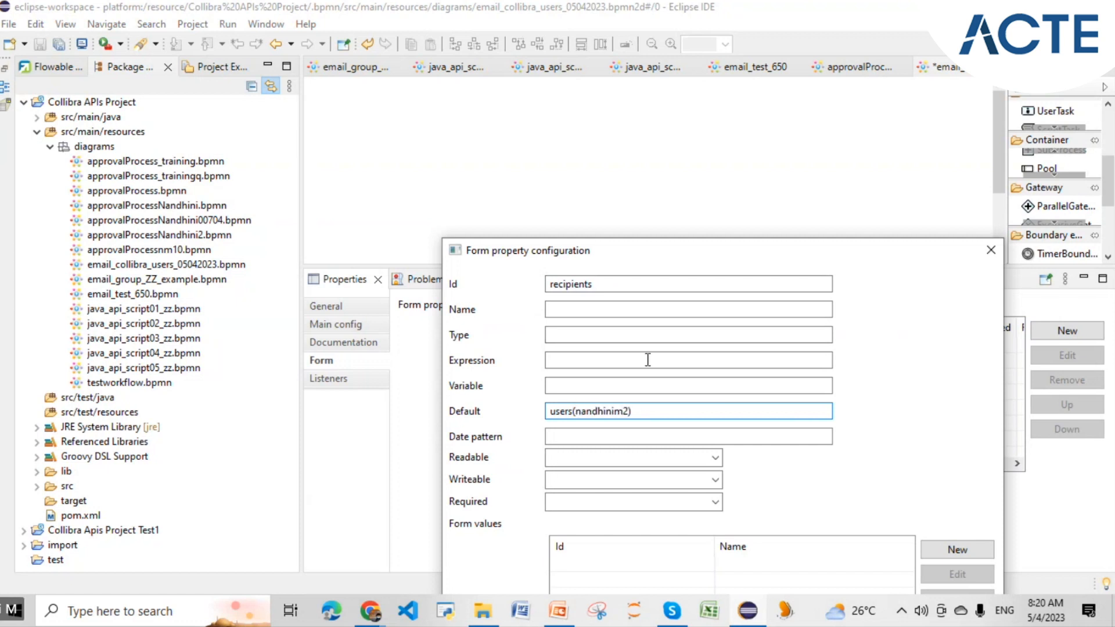
- Name the property Recipients, set its type to string, and select the default expression
left_click_drag(612, 290, 548, 288)
key("ctrl+c")
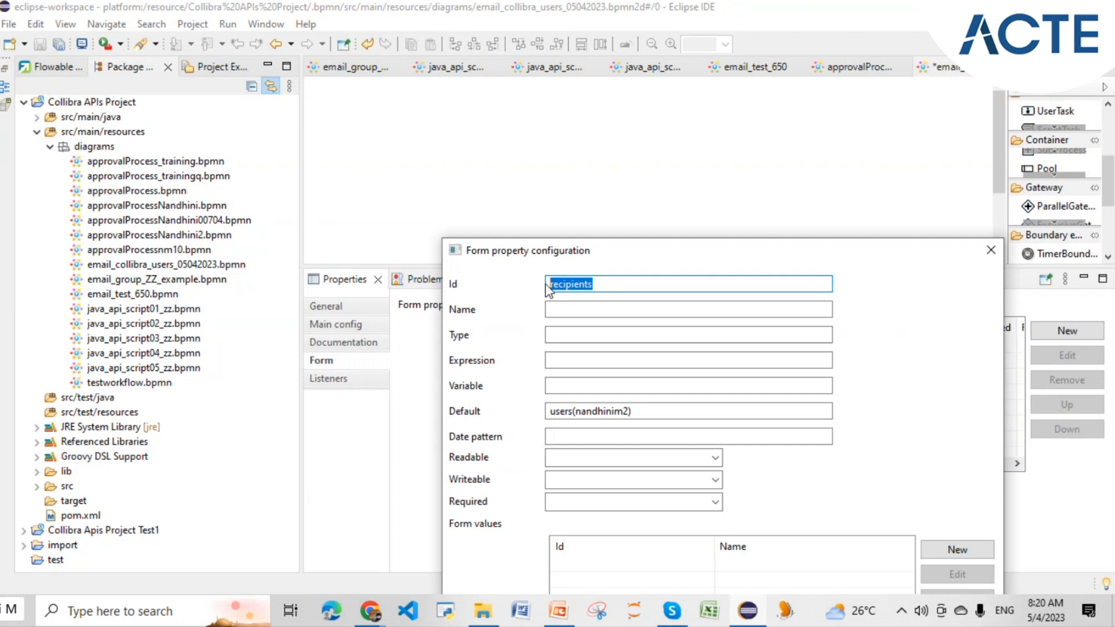
left_click(577, 310)
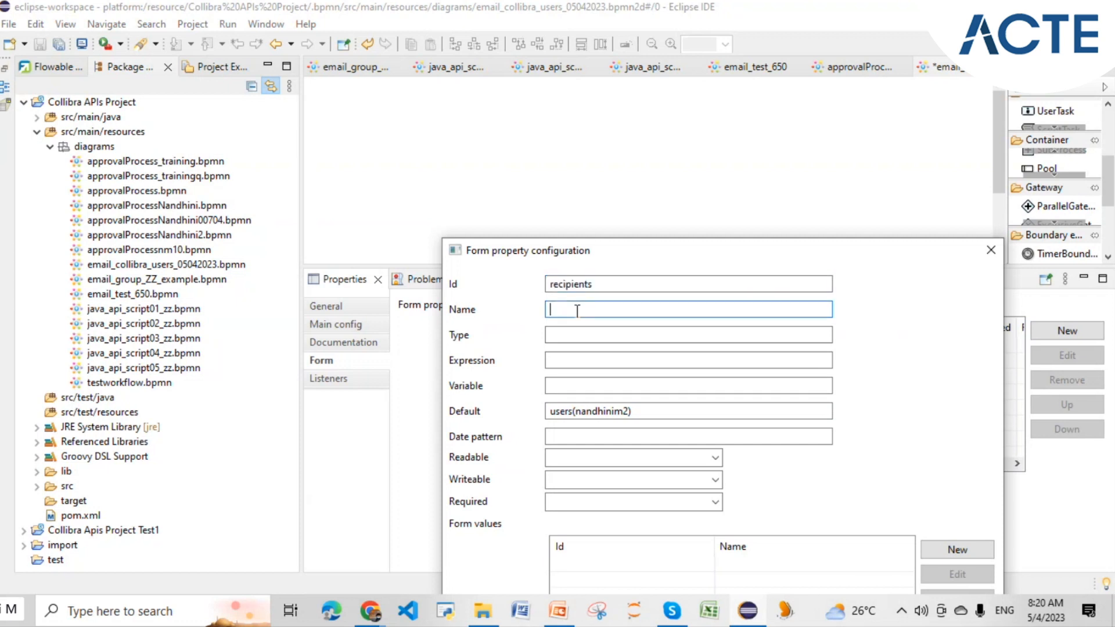
key("ctrl+v")
left_click(555, 310)
key("BackSpace")
left_click(575, 337)
type("string")
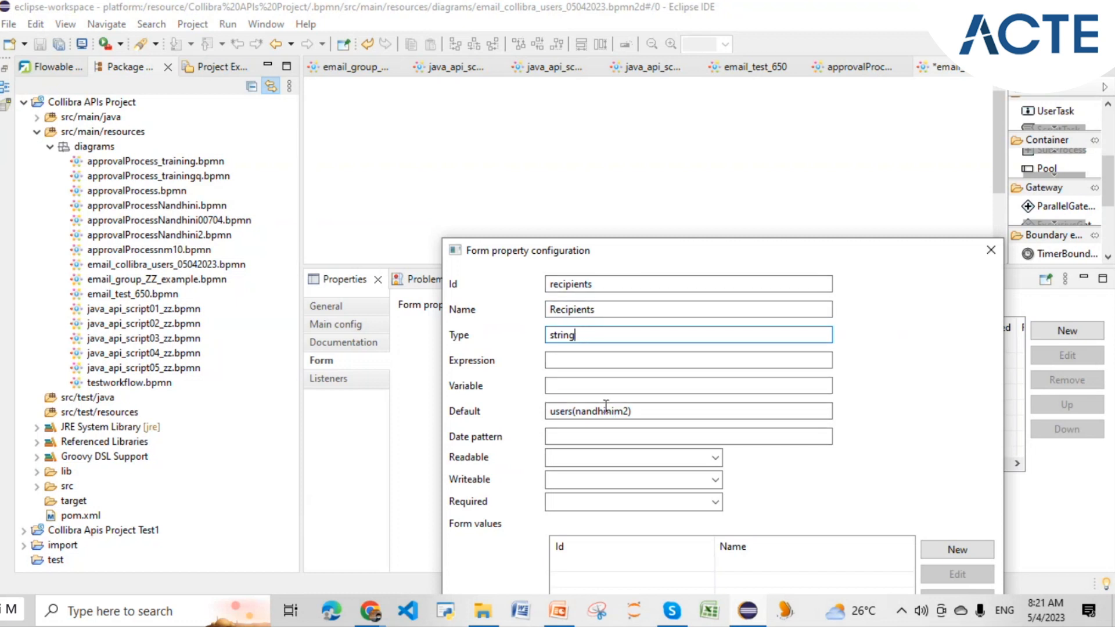
left_click_drag(632, 411, 549, 413)
left_click(571, 415)
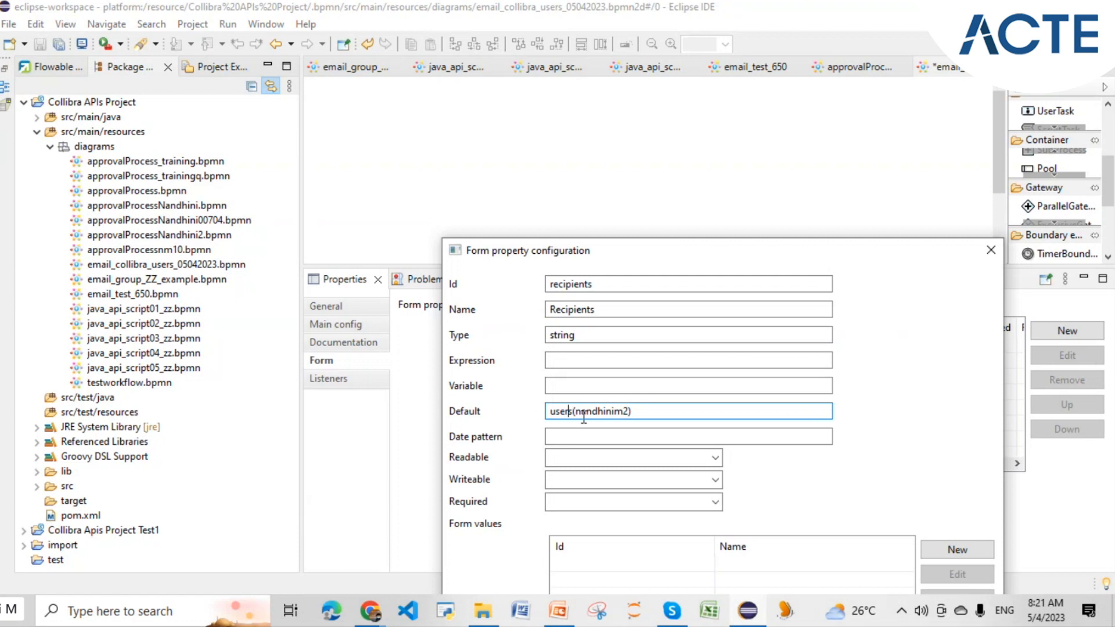
left_click_drag(633, 412, 549, 415)
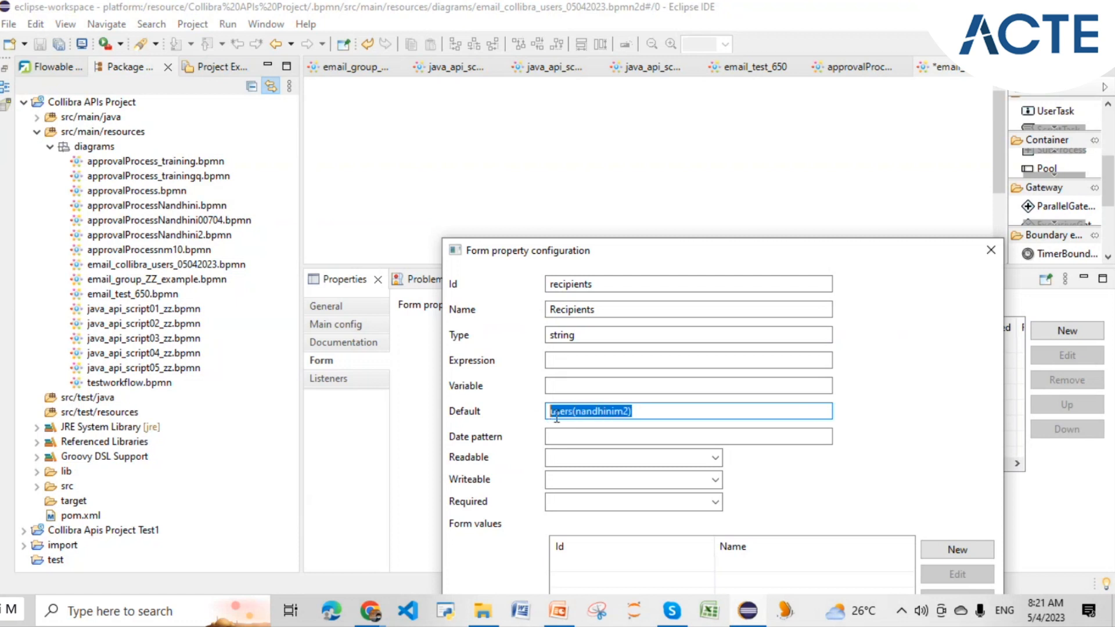
left_click(603, 414)
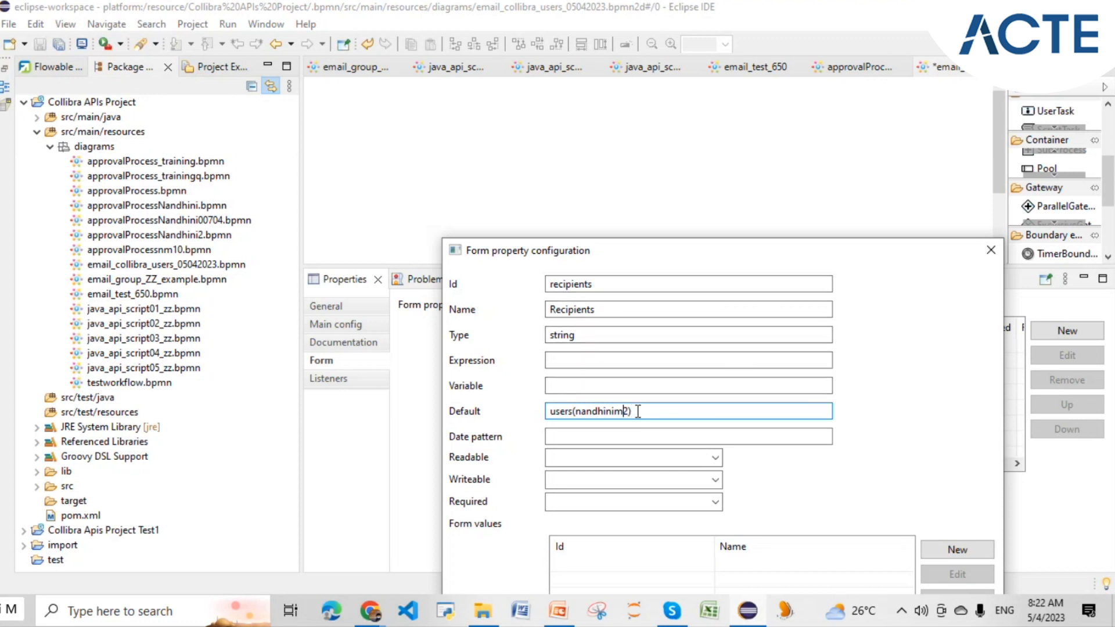
- Change the recipients default to a user() expression and enlarge the property dialog
key("shift+Left")
key("shift+Left")
key("shift+Left")
key("shift+Left")
key("shift+Left")
key("shift+Left")
key("shift+Left")
key("shift+Left")
key("shift+Left")
key("shift+Left")
key("shift+Left")
key("shift+Left")
key("shift+Left")
key("shift+Left")
key("shift+Left")
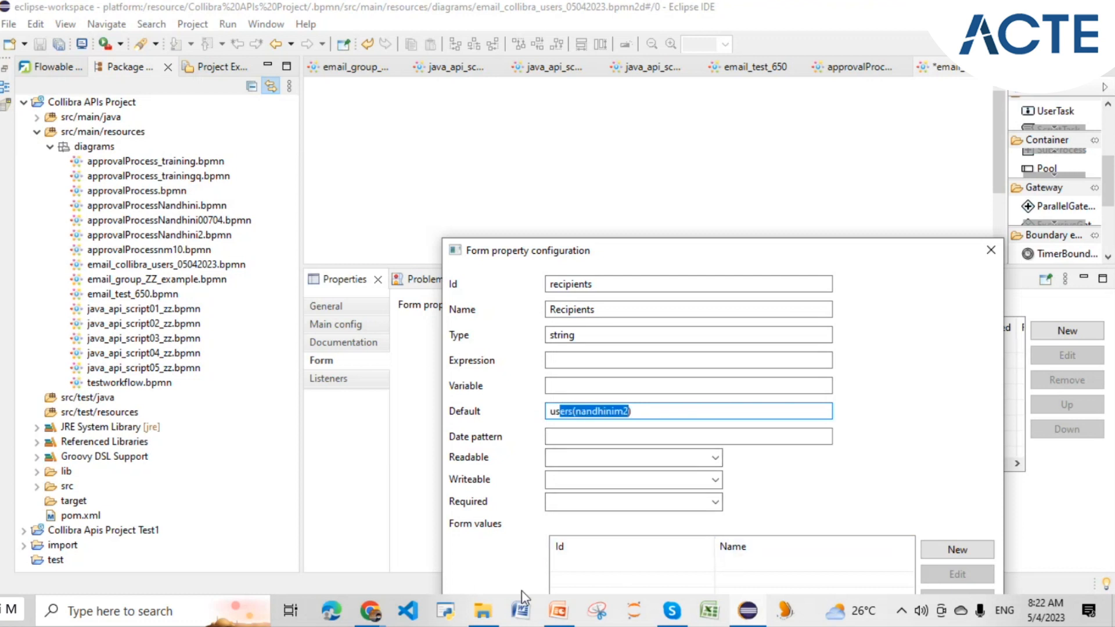
type("er(nandhinim2)")
left_click_drag(779, 239, 821, 167)
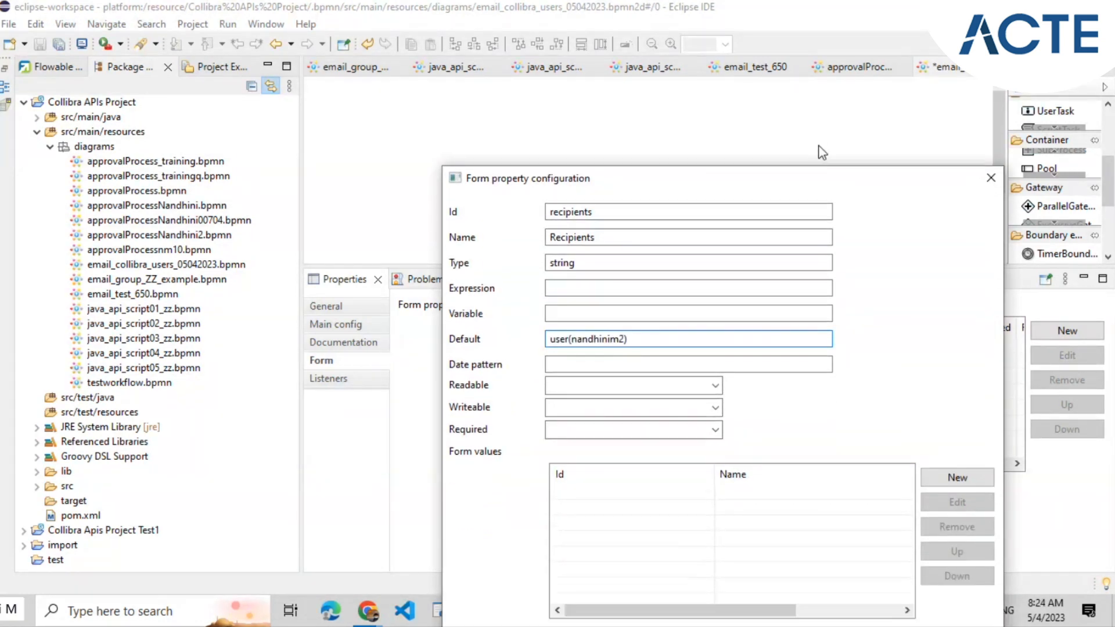
- Review the recipients id, Recipients name and default value fields
double_click(605, 213)
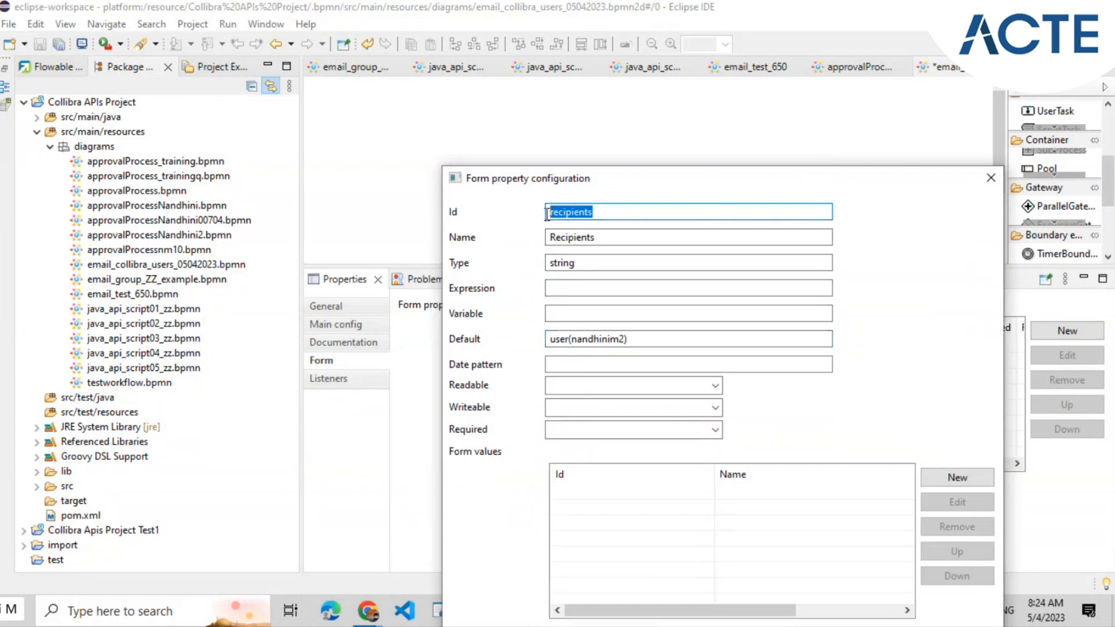
double_click(643, 341)
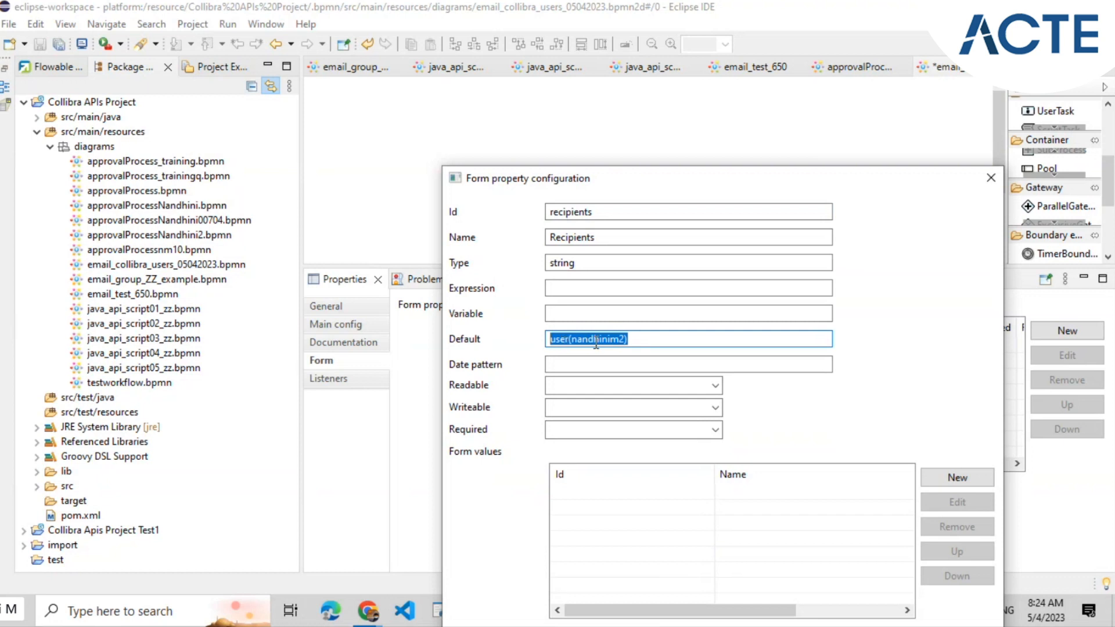
double_click(581, 237)
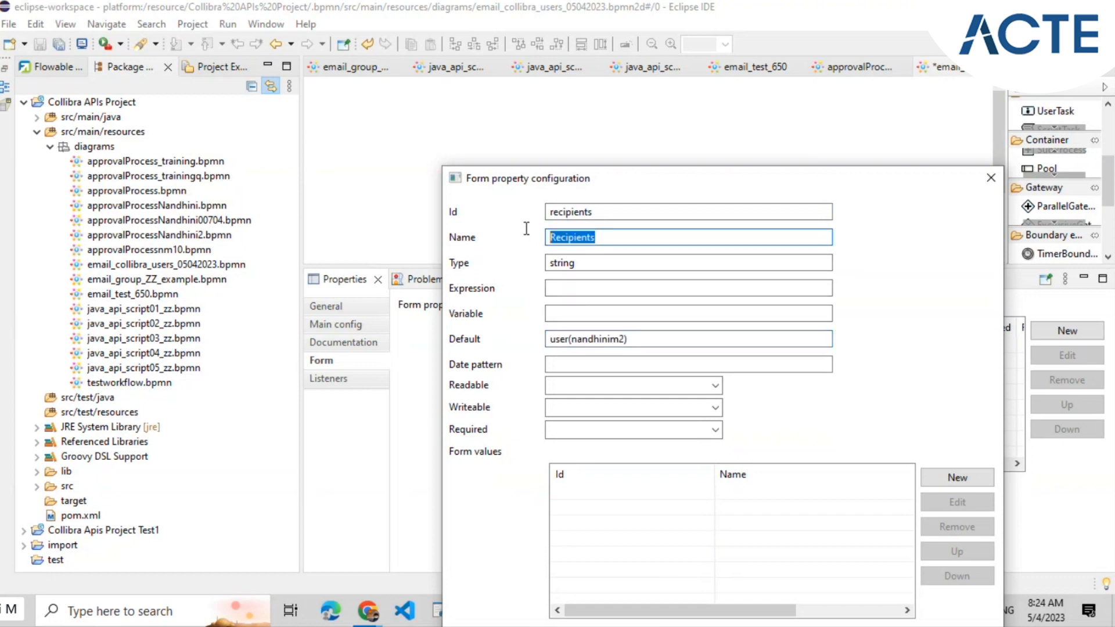
left_click(603, 211)
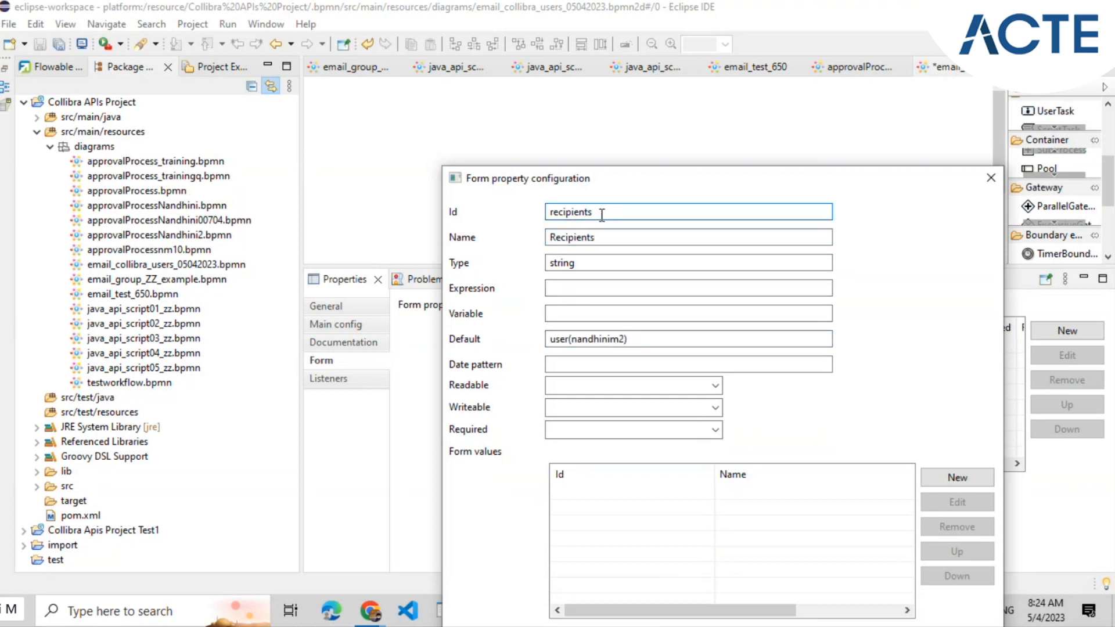
left_click_drag(602, 212, 548, 213)
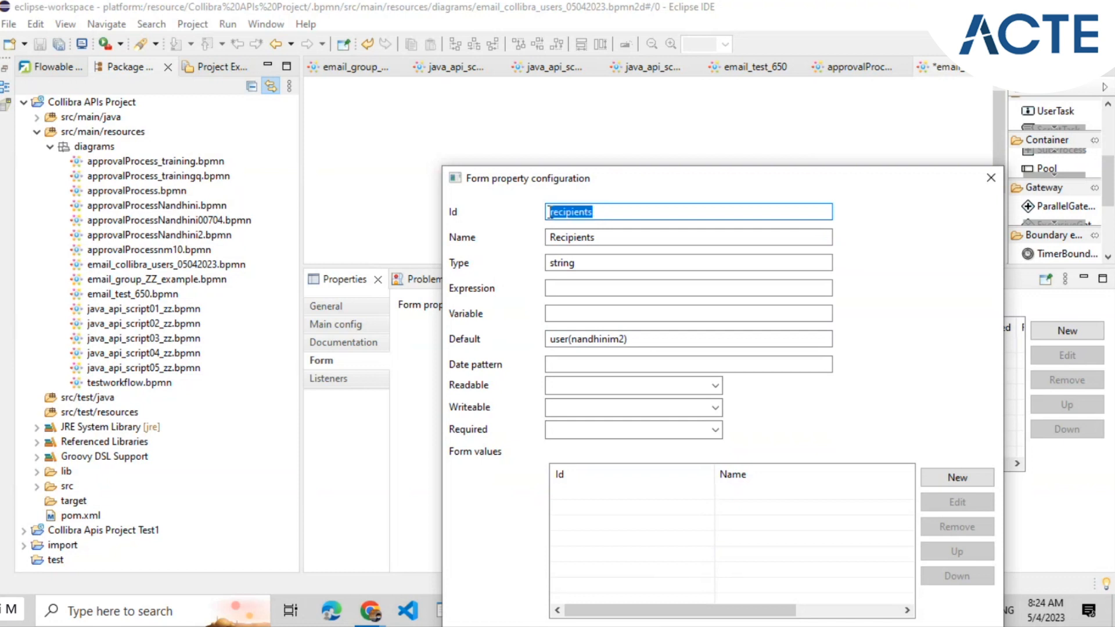
left_click(633, 338)
left_click_drag(592, 211, 574, 213)
left_click(628, 338)
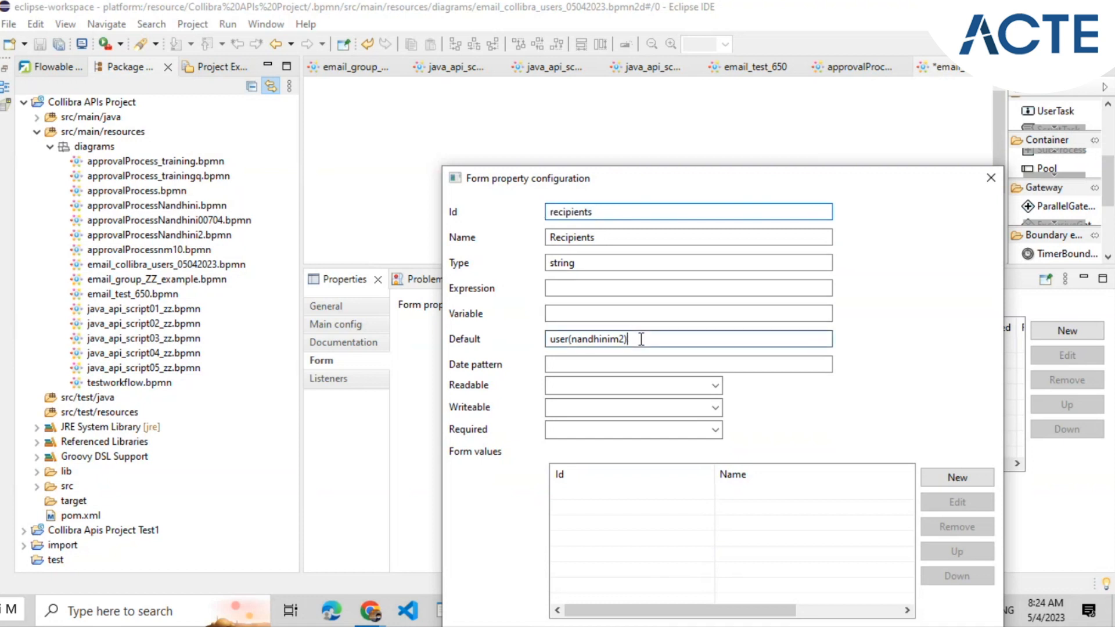
left_click_drag(628, 339, 549, 338)
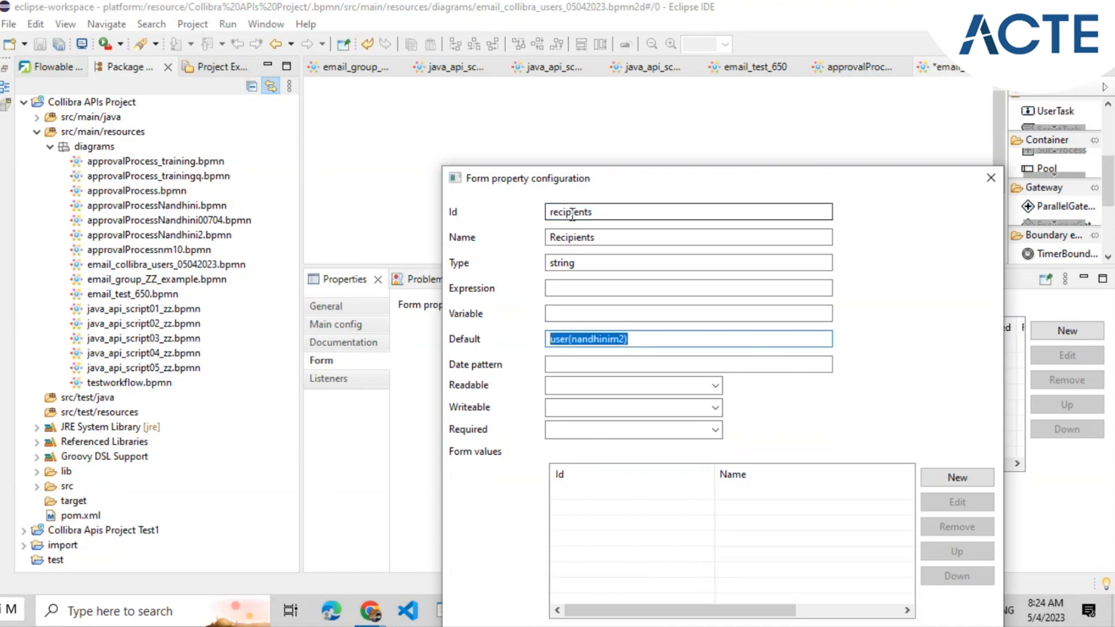
left_click_drag(596, 213, 547, 214)
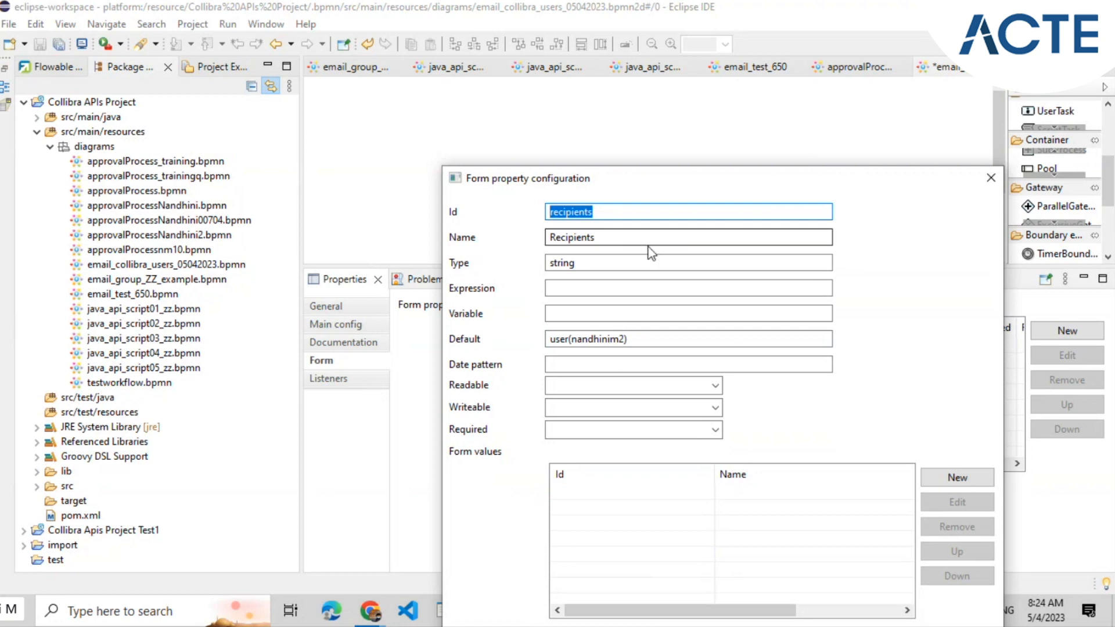
left_click(608, 212)
left_click_drag(599, 213, 547, 213)
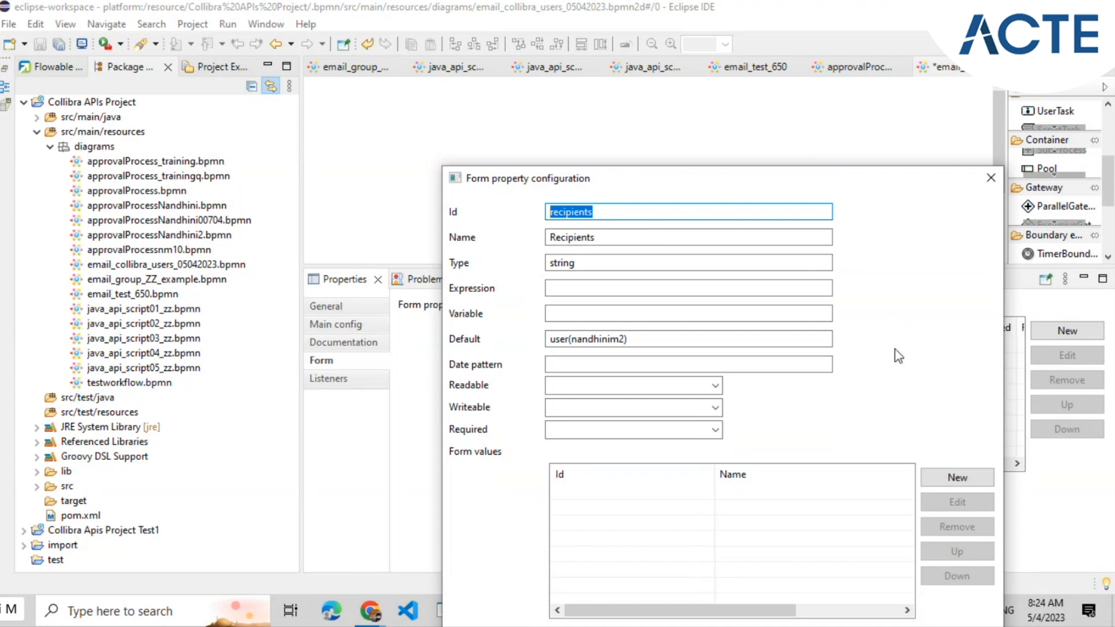
left_click(625, 385)
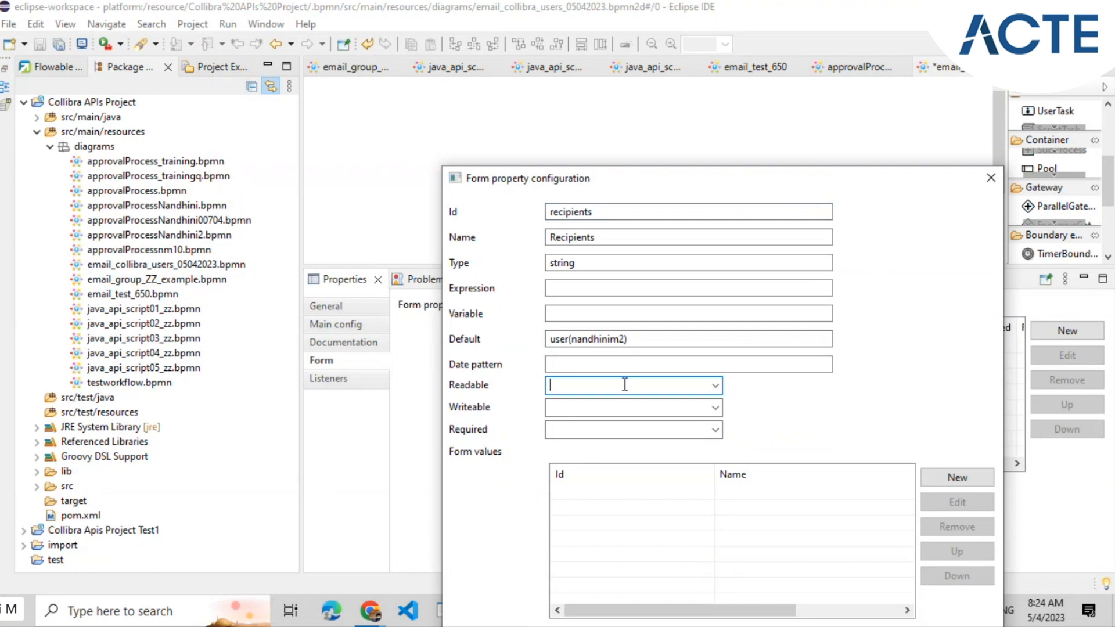
left_click(370, 610)
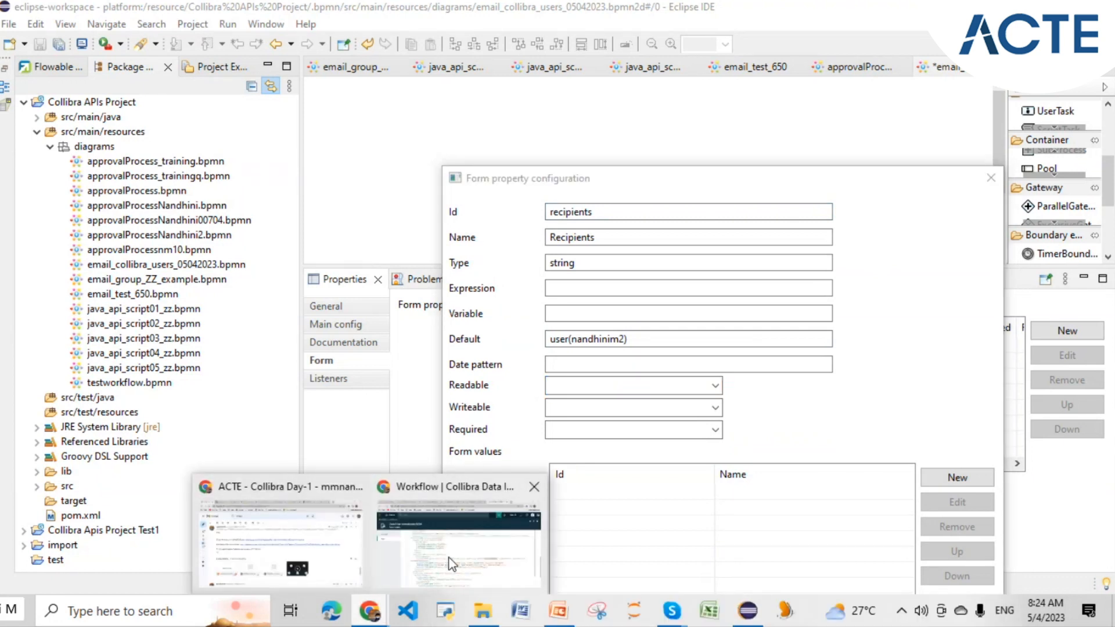
- Search '650' in Collibra's Create panel, open email test 650, then return to Eclipse
left_click(452, 563)
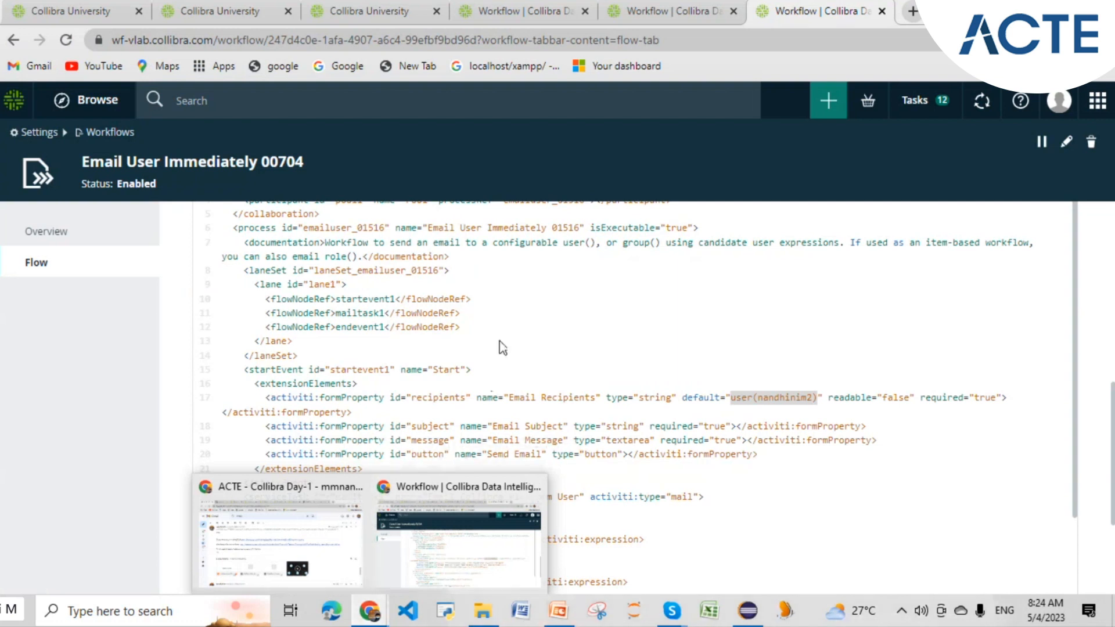
left_click(828, 100)
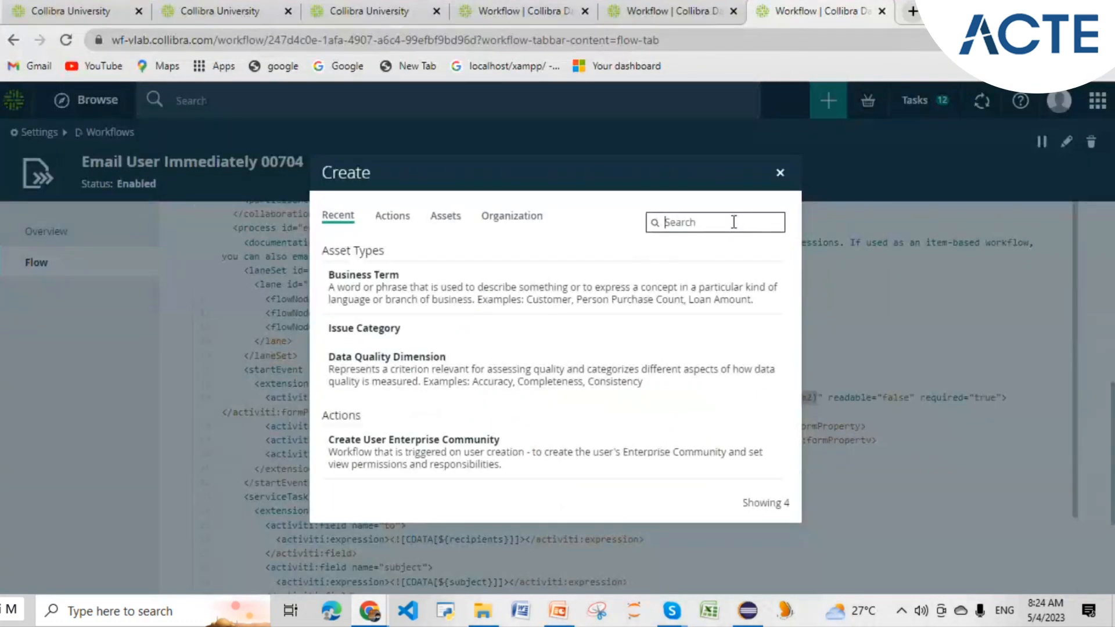
type("650")
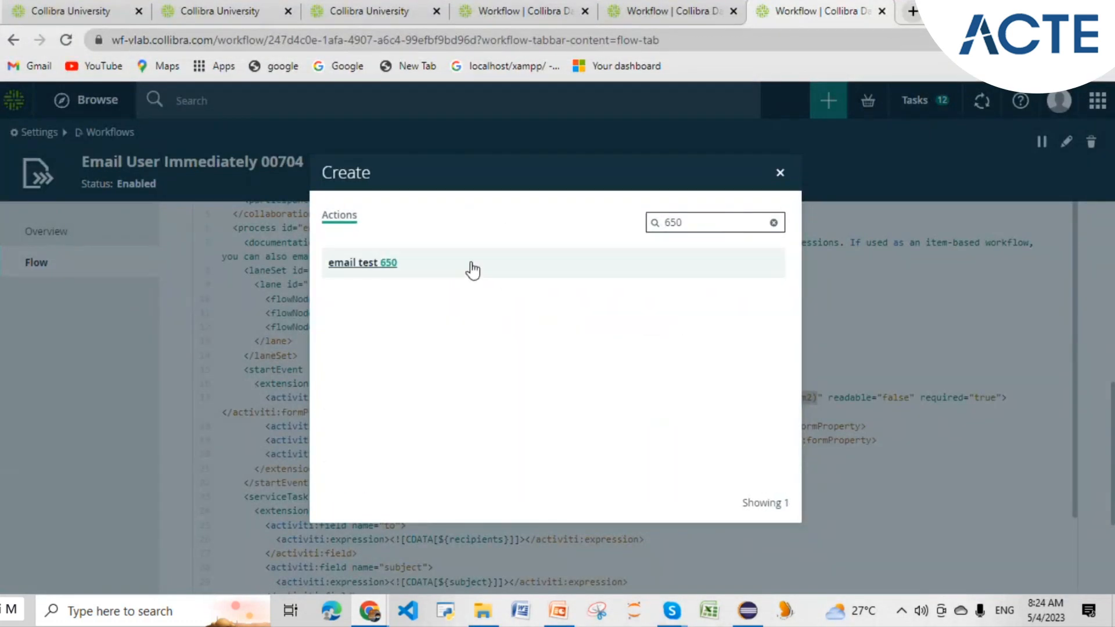
left_click(371, 263)
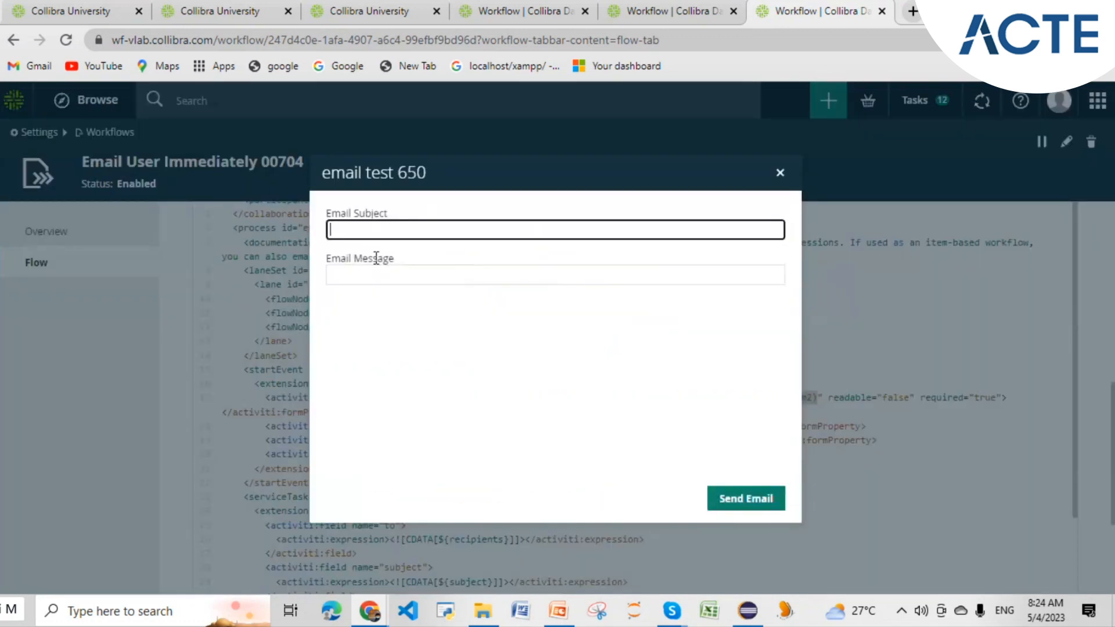
left_click(754, 617)
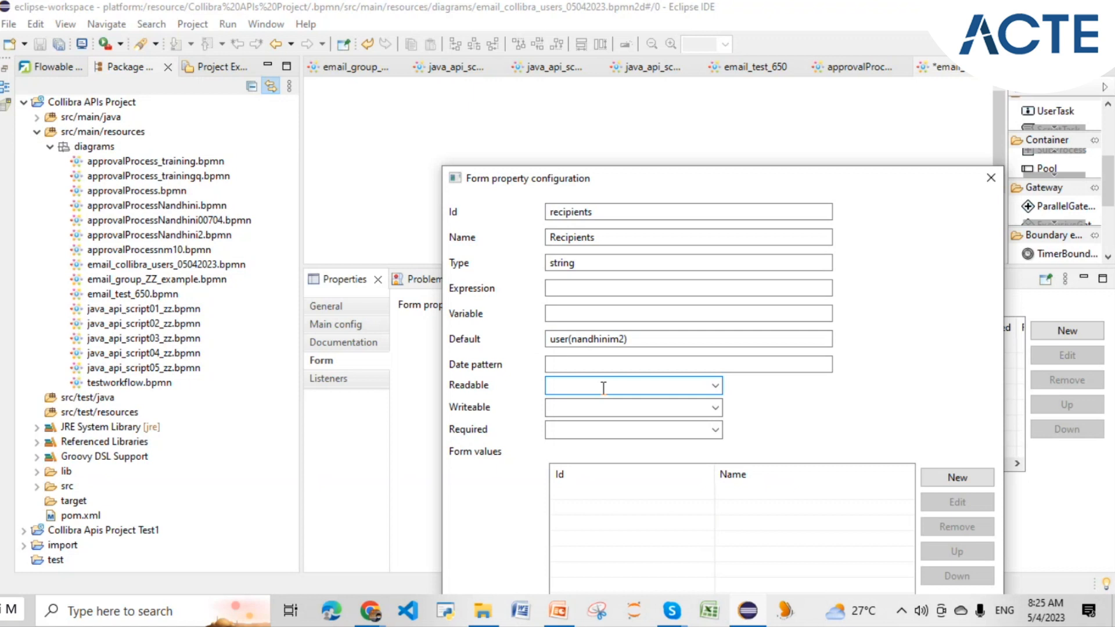
- Set the recipients property to Readable True and Writeable False
type("false")
left_click(714, 385)
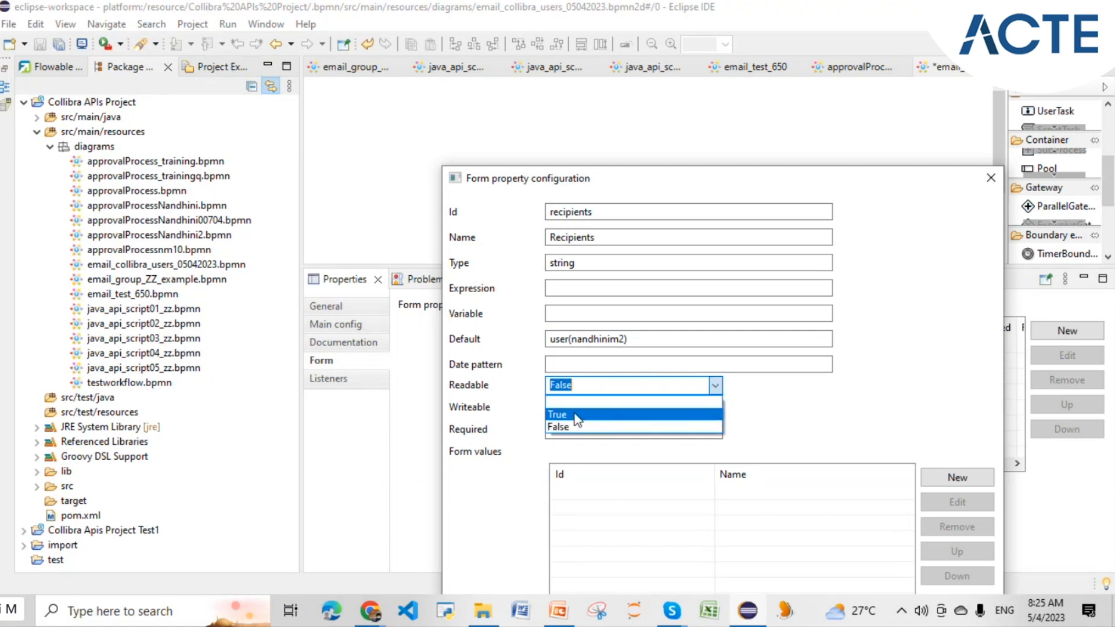
left_click(567, 427)
left_click(715, 407)
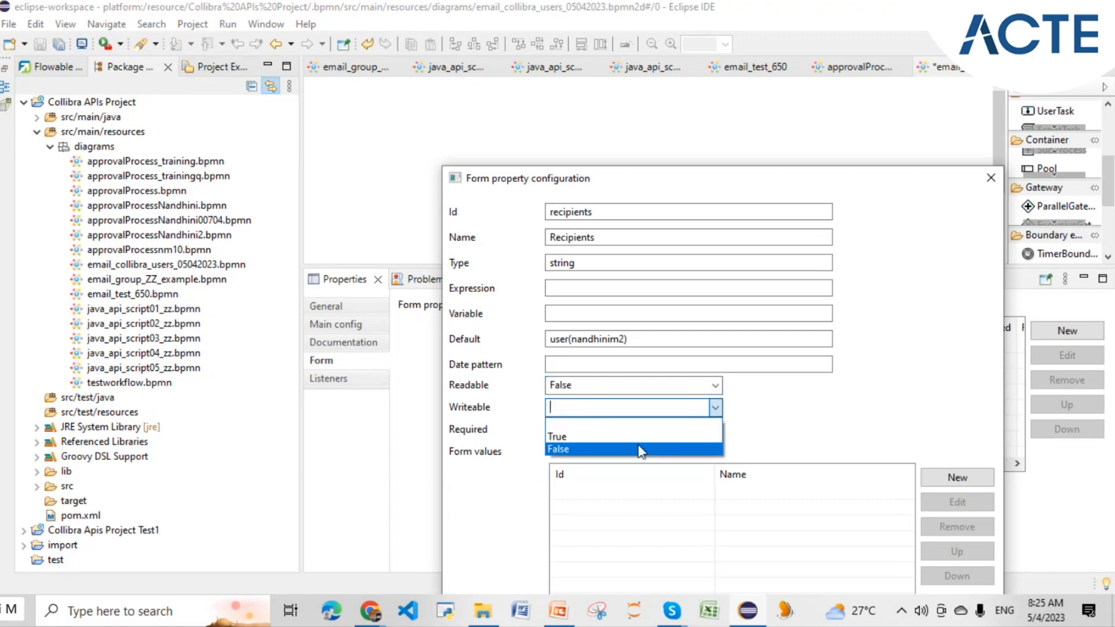
left_click(639, 450)
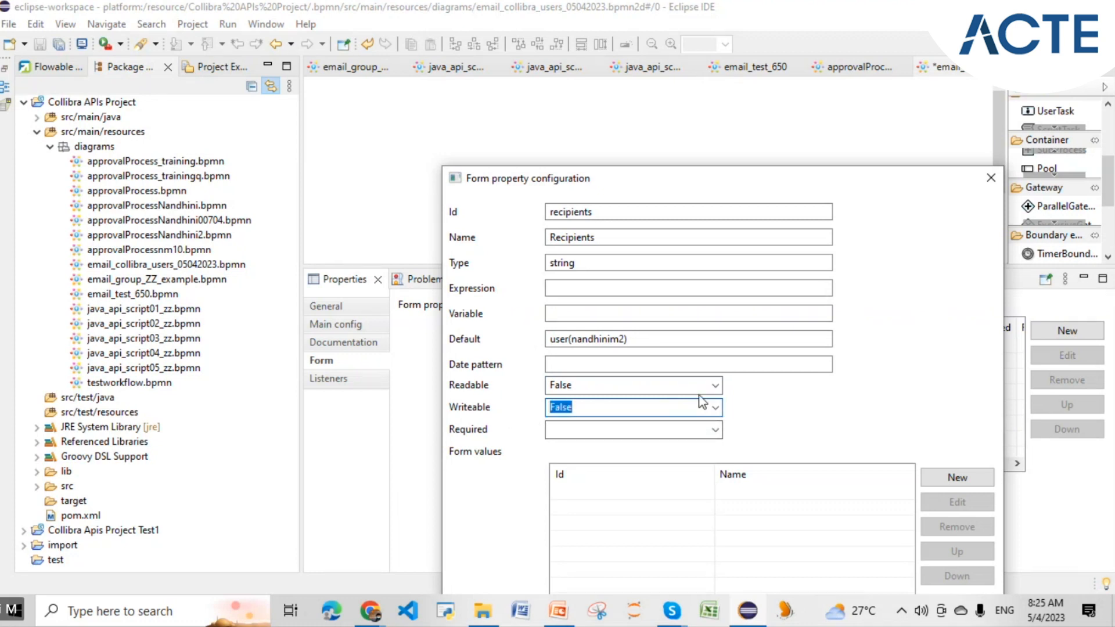
left_click(716, 387)
left_click(638, 407)
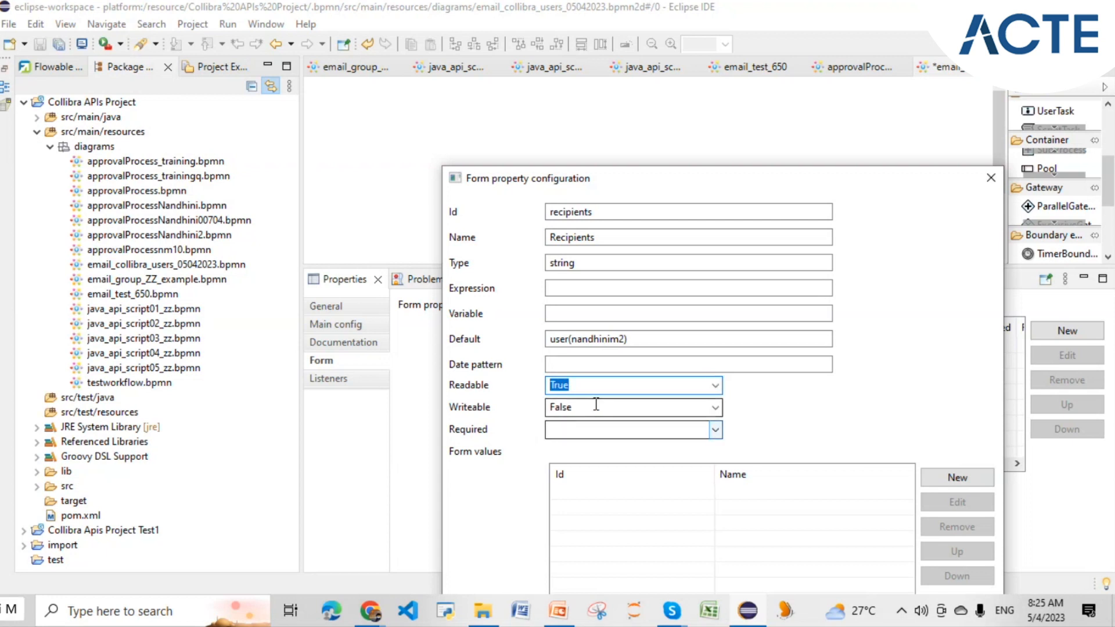
left_click(597, 383)
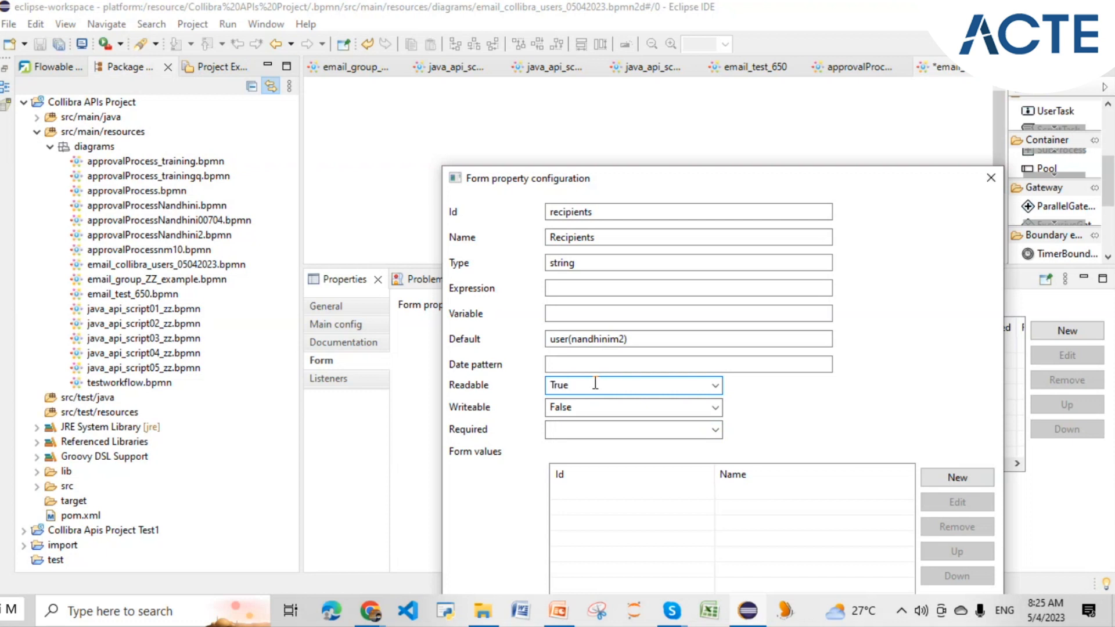
left_click(601, 410)
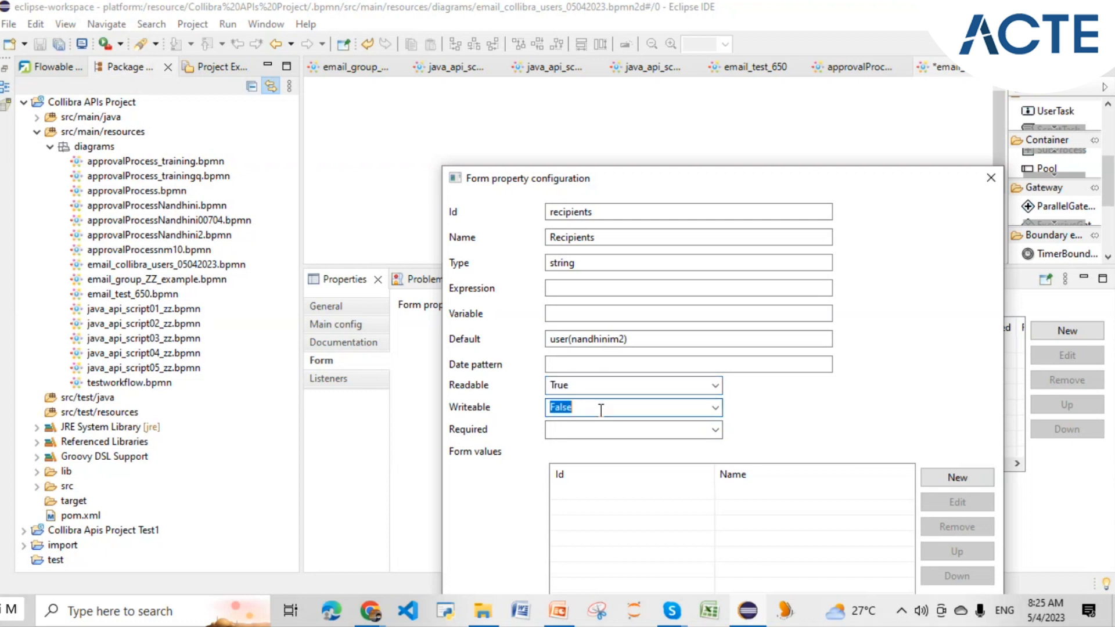
left_click(601, 409)
left_click_drag(573, 409, 548, 408)
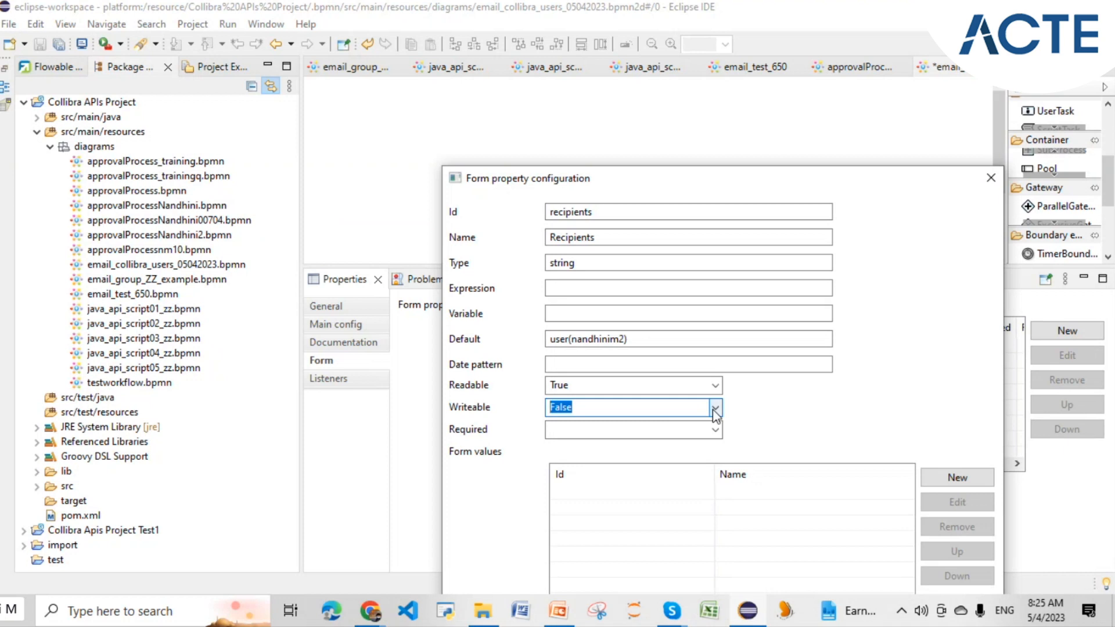
- Set Required to True and save the recipients property
left_click(622, 430)
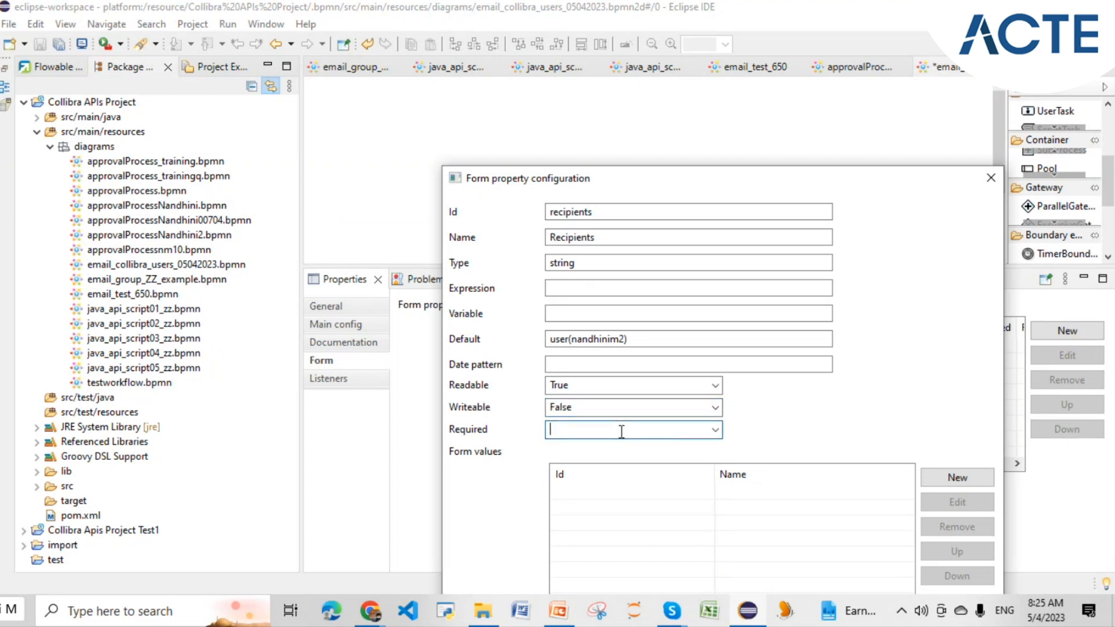
left_click(715, 430)
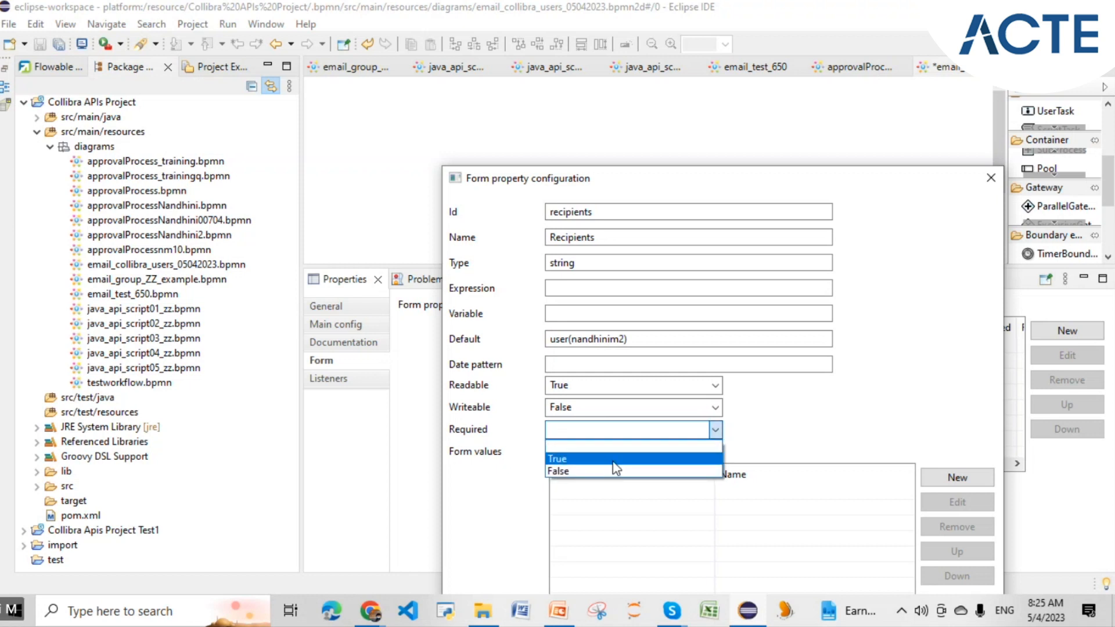
left_click(614, 461)
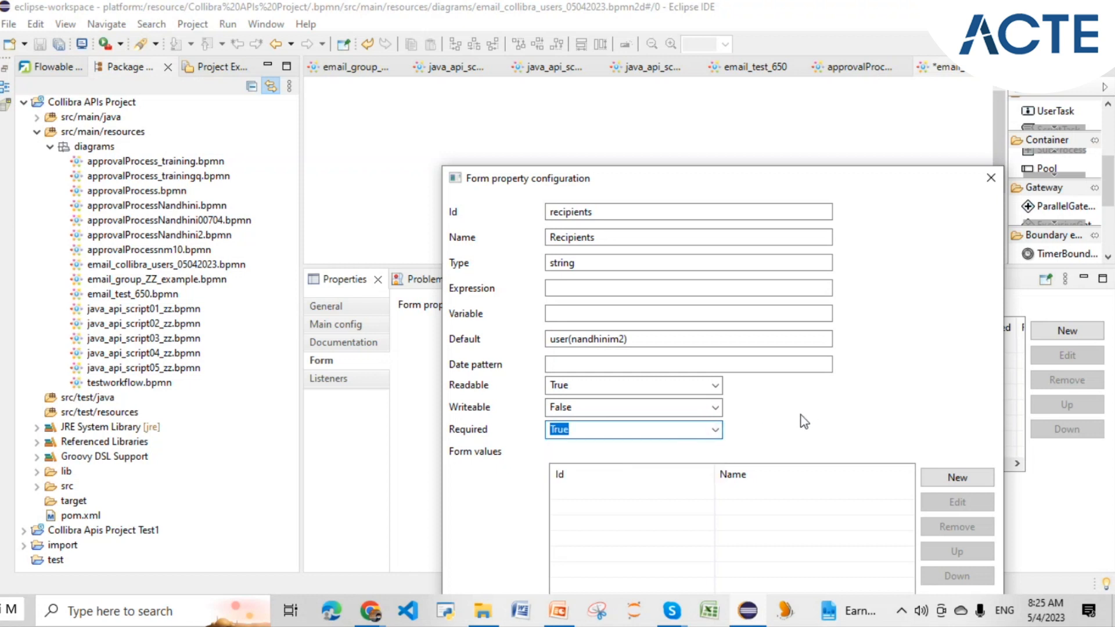
left_click_drag(906, 183, 819, 54)
left_click(419, 525)
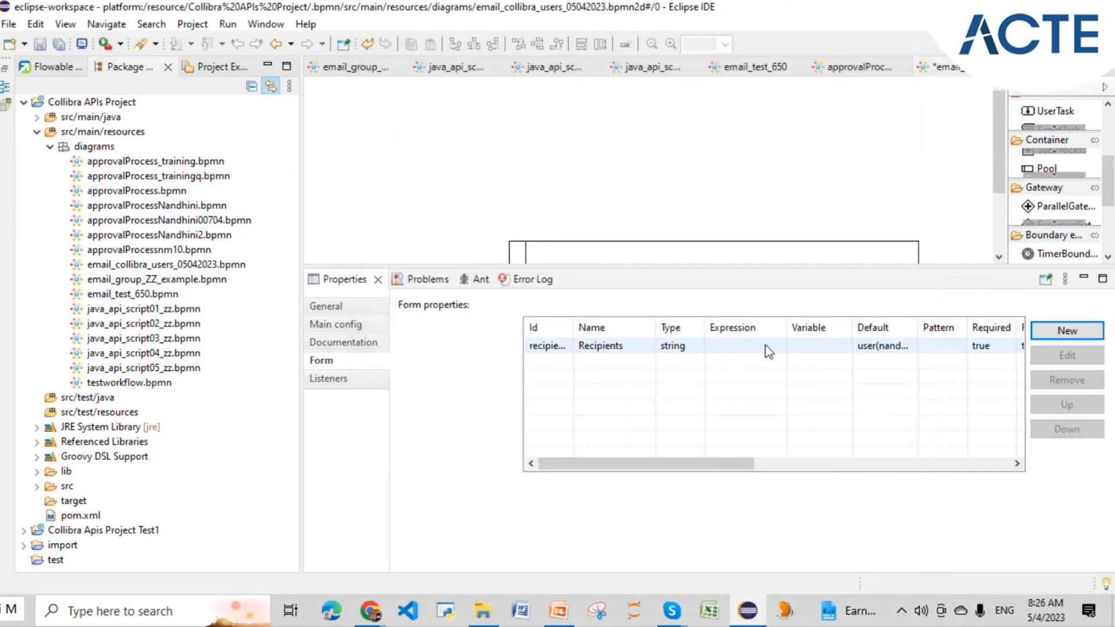
- Add a form property with Id subject, name Email Subject, type string
left_click(1067, 331)
type("subject")
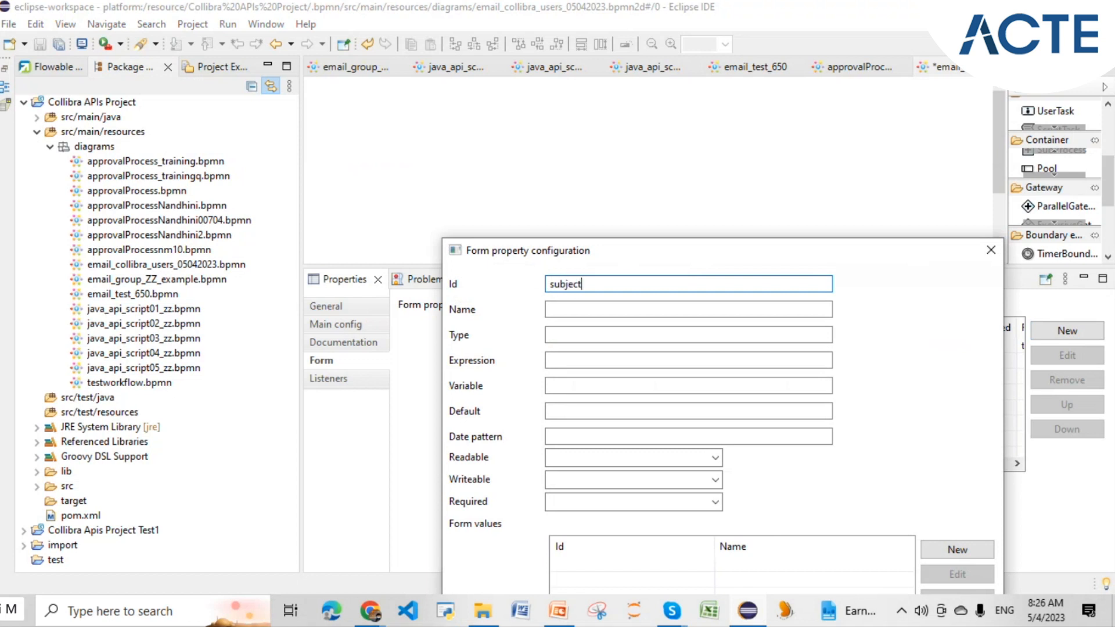
left_click(579, 308)
type("Email")
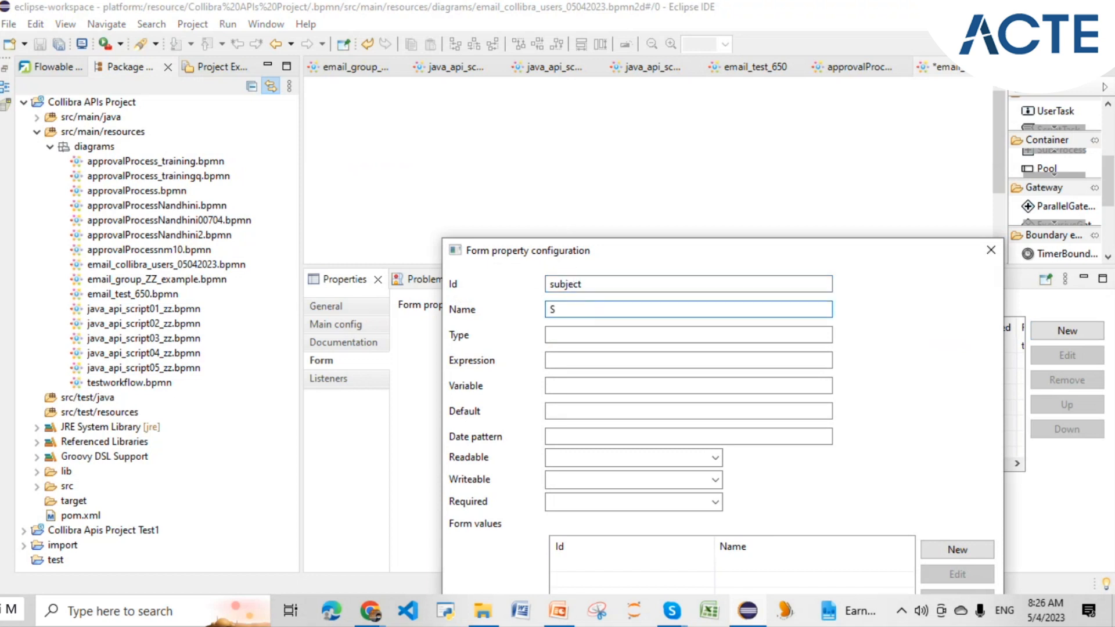
type(" Subject")
left_click_drag(611, 317, 590, 331)
left_click(590, 332)
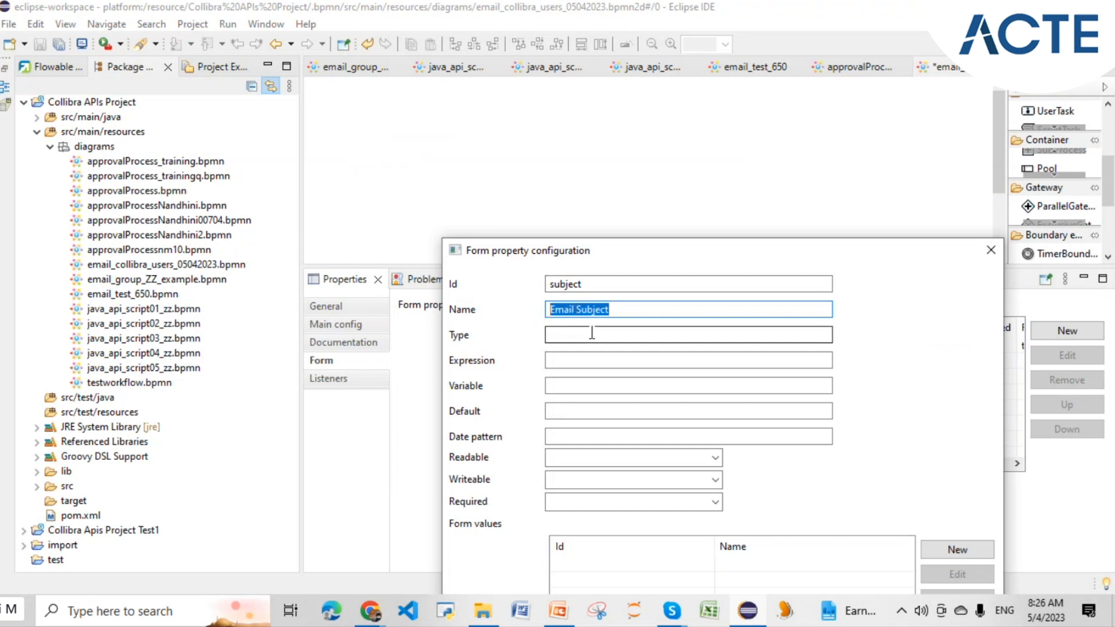
type("string")
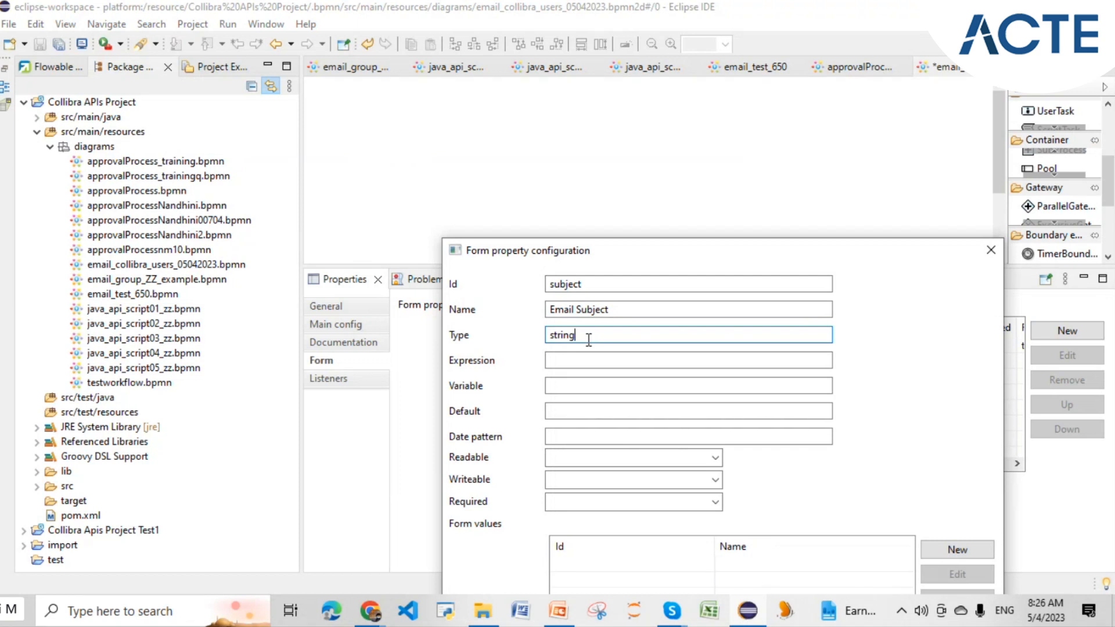
left_click_drag(613, 311, 546, 336)
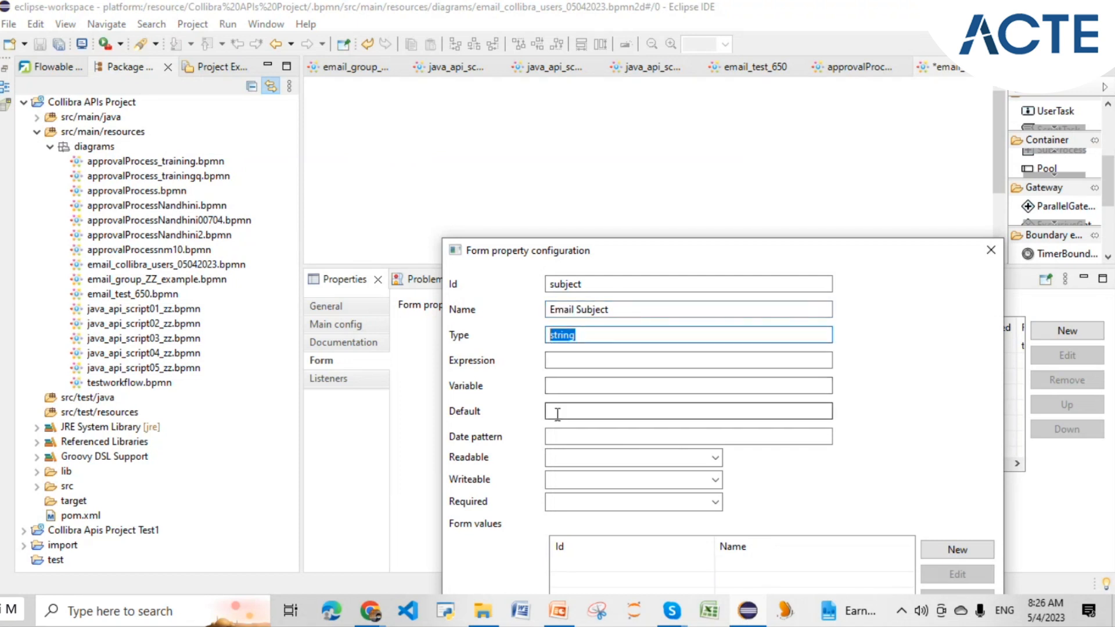
- Set subject's Readable, Writeable and Required to True and save it
left_click(563, 459)
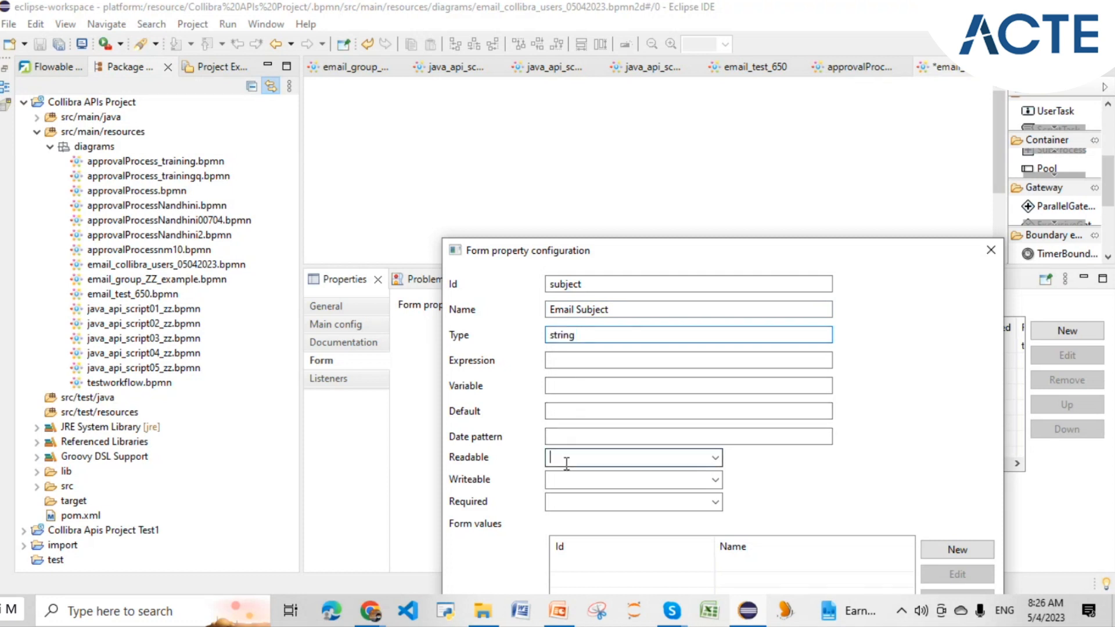
left_click(715, 458)
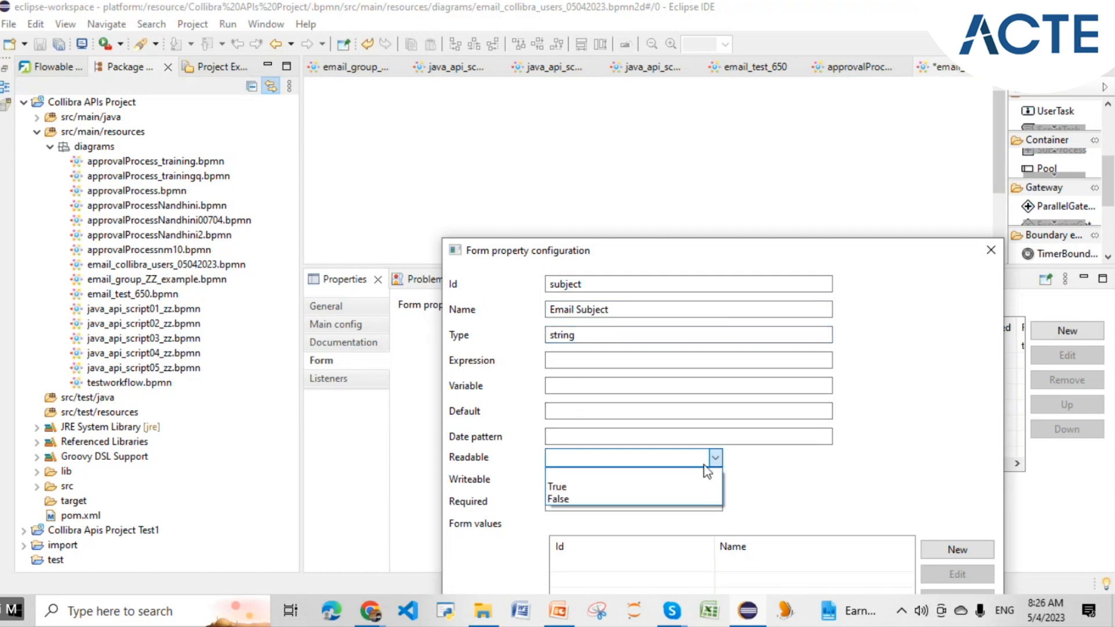
left_click(619, 487)
left_click(697, 482)
left_click(716, 480)
left_click(566, 503)
left_click(699, 504)
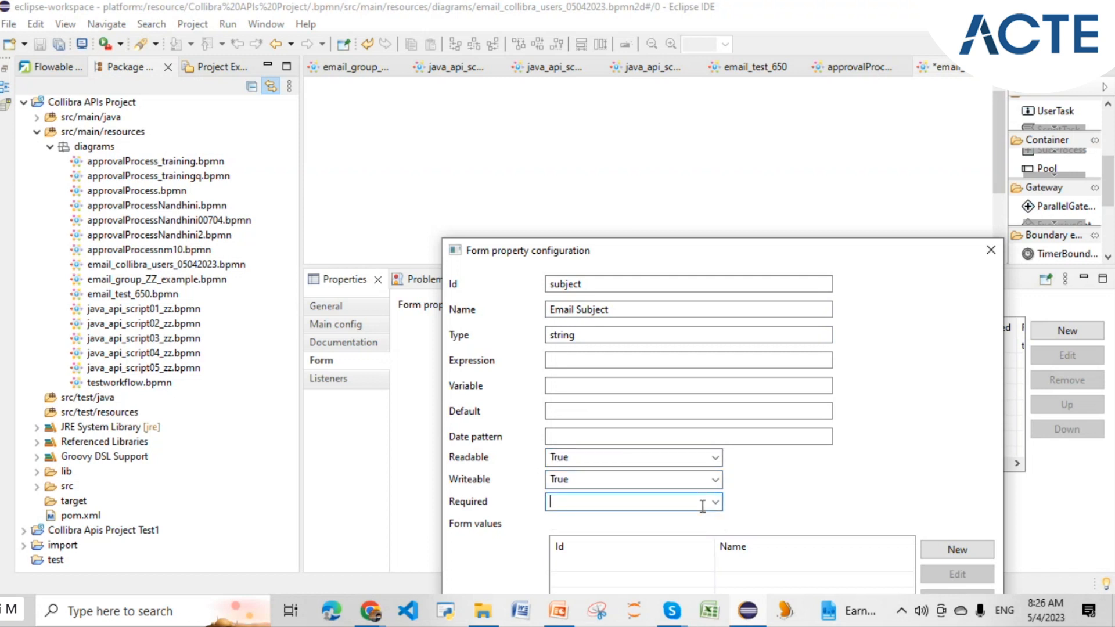
left_click(714, 502)
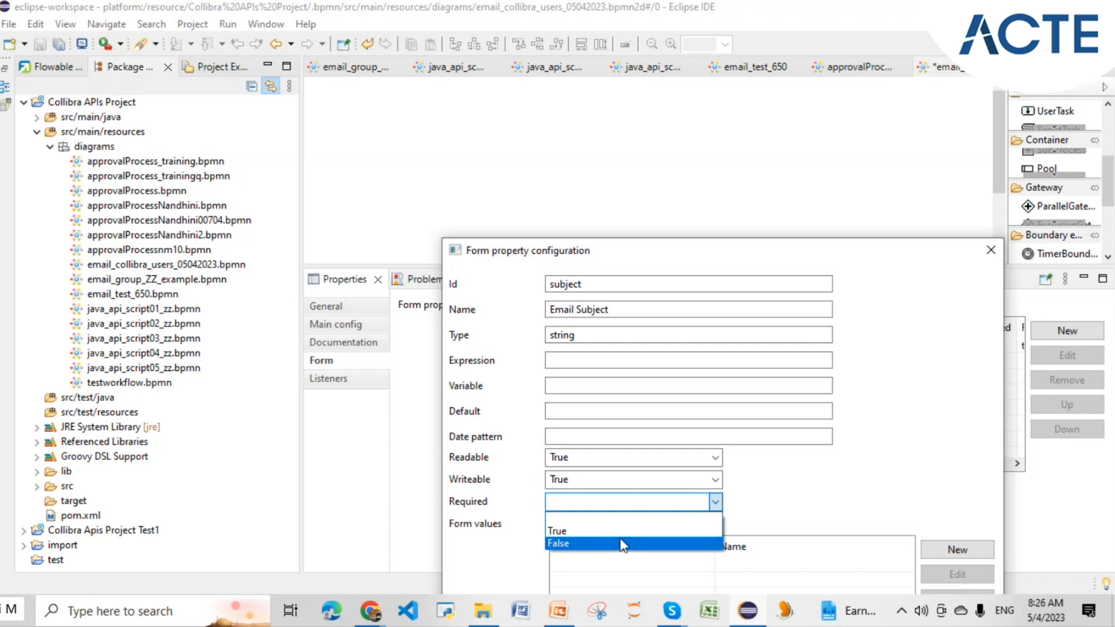
key("Up")
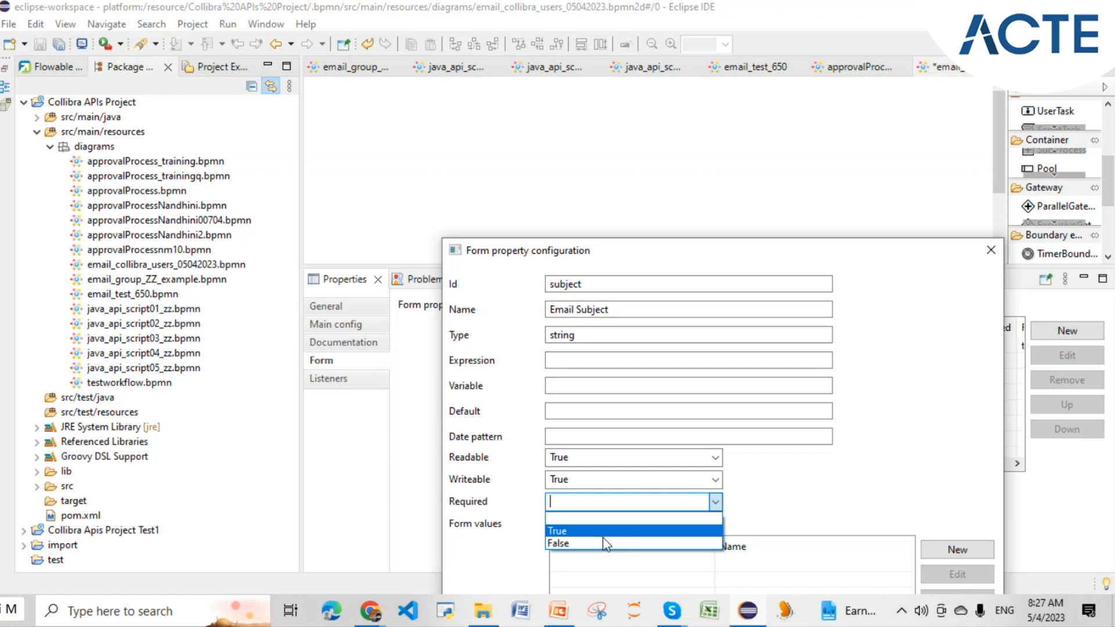
left_click(600, 536)
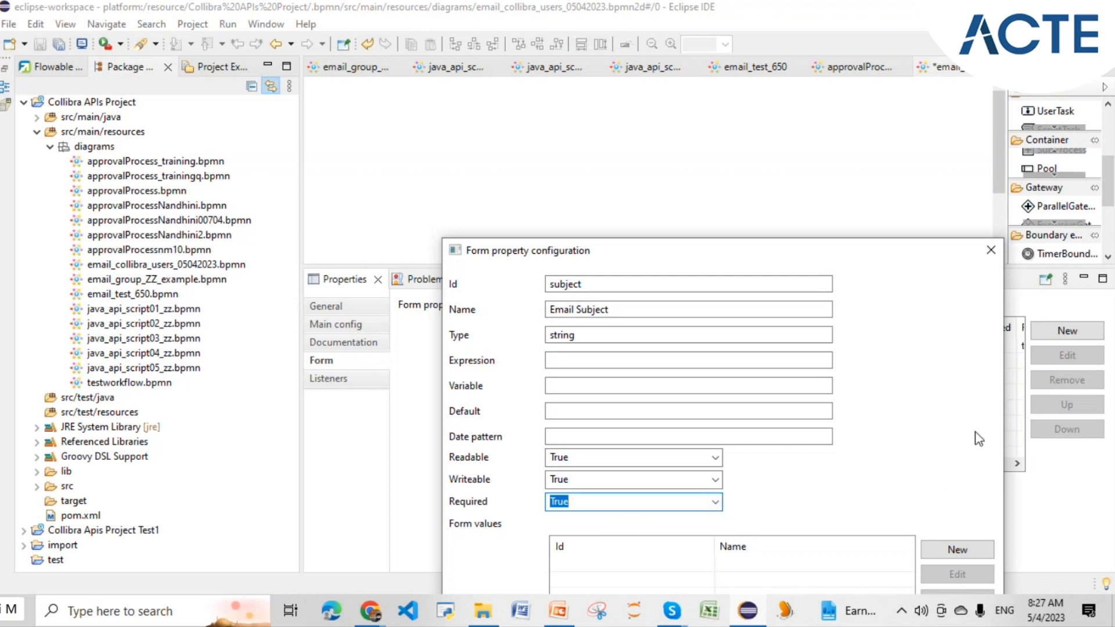
left_click_drag(796, 246, 744, 82)
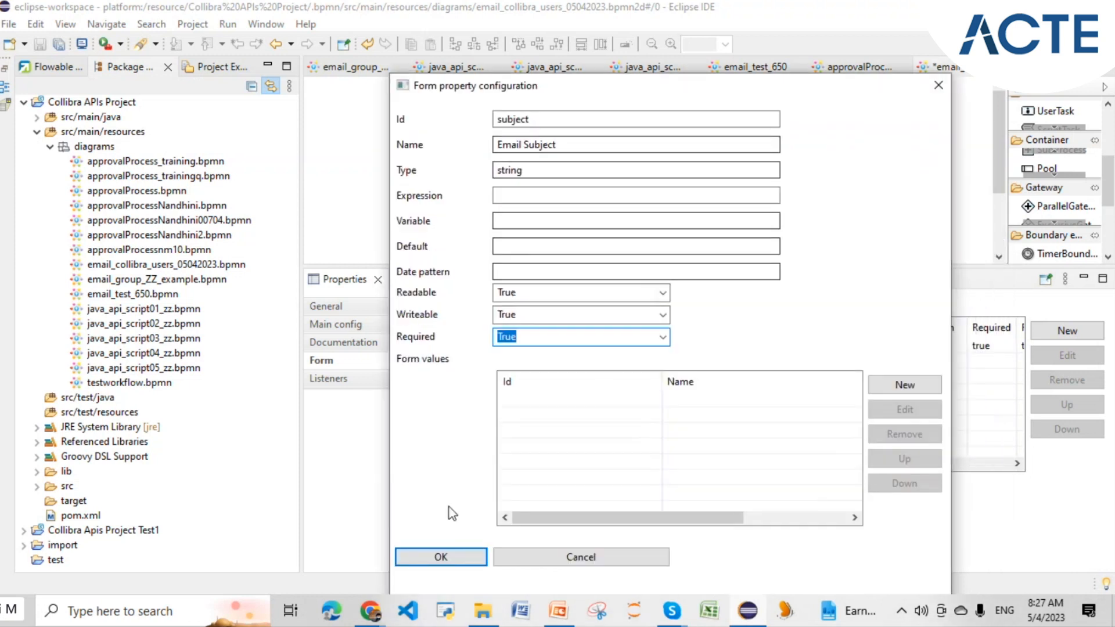
left_click(442, 557)
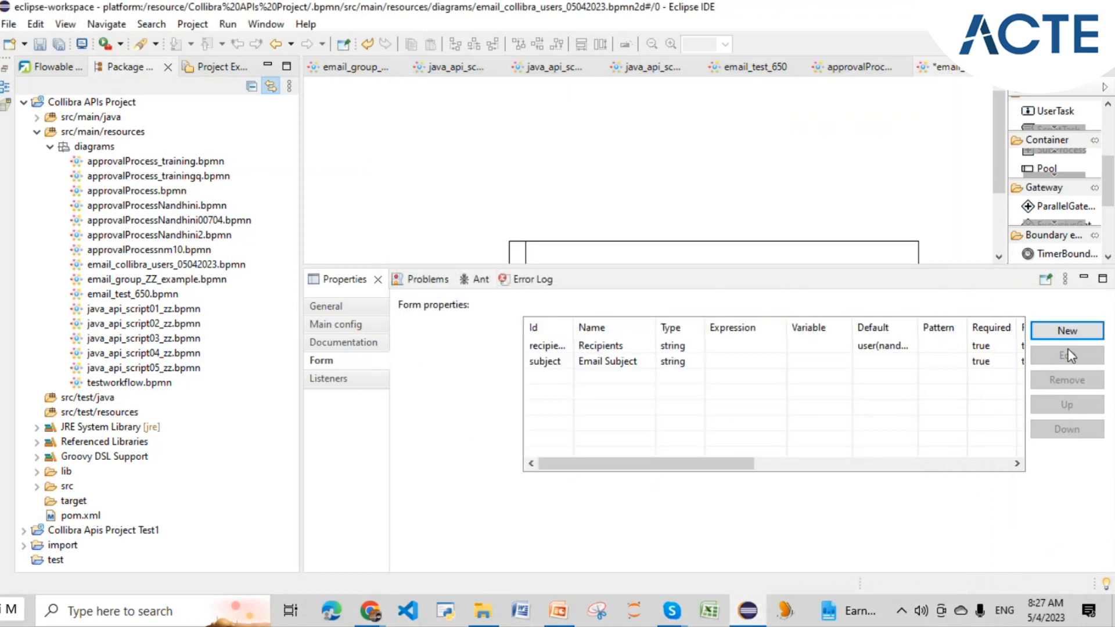
- Add a form property with Id message, name Email Message, type string
left_click(1067, 332)
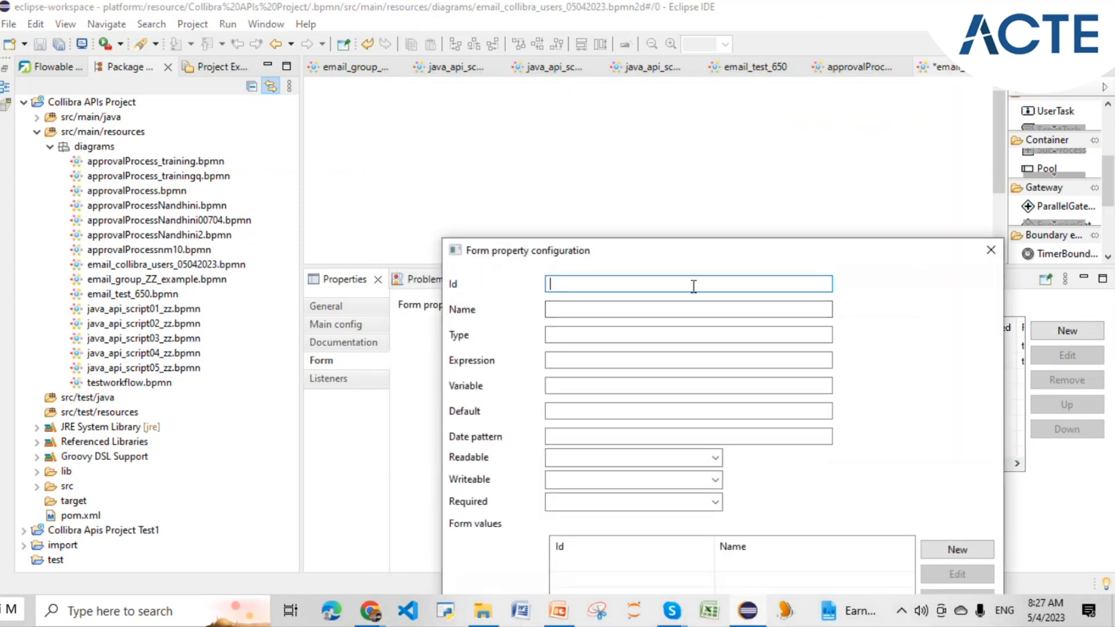
type("message")
left_click(647, 309)
type("Email")
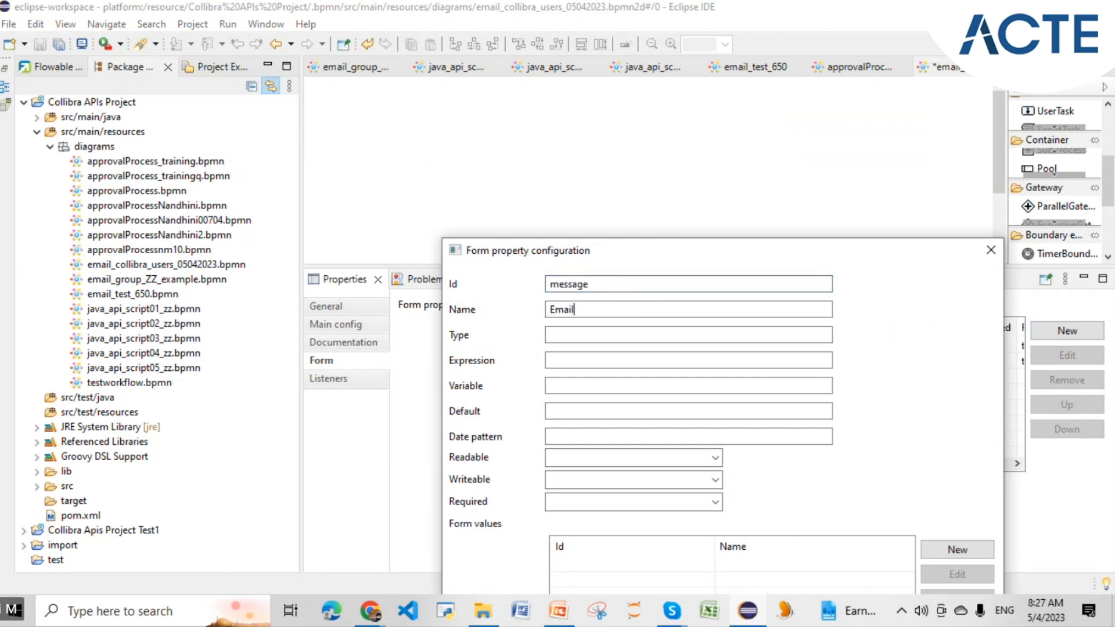
type(" Message")
left_click(616, 337)
type("string")
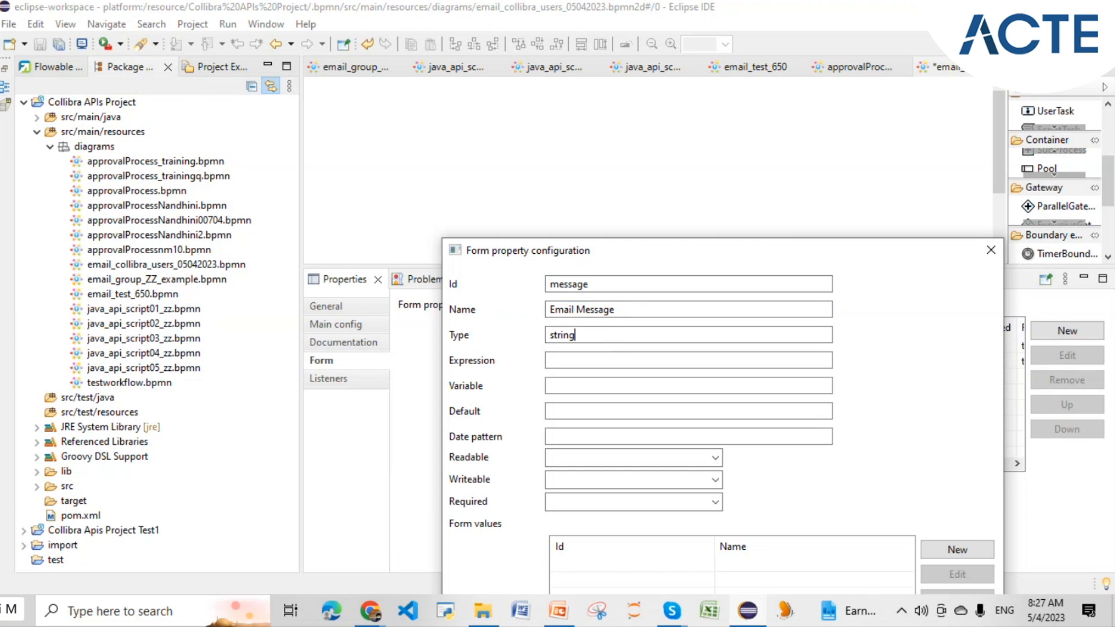
- Set message's Readable, Writeable and Required to True and save it
left_click(575, 457)
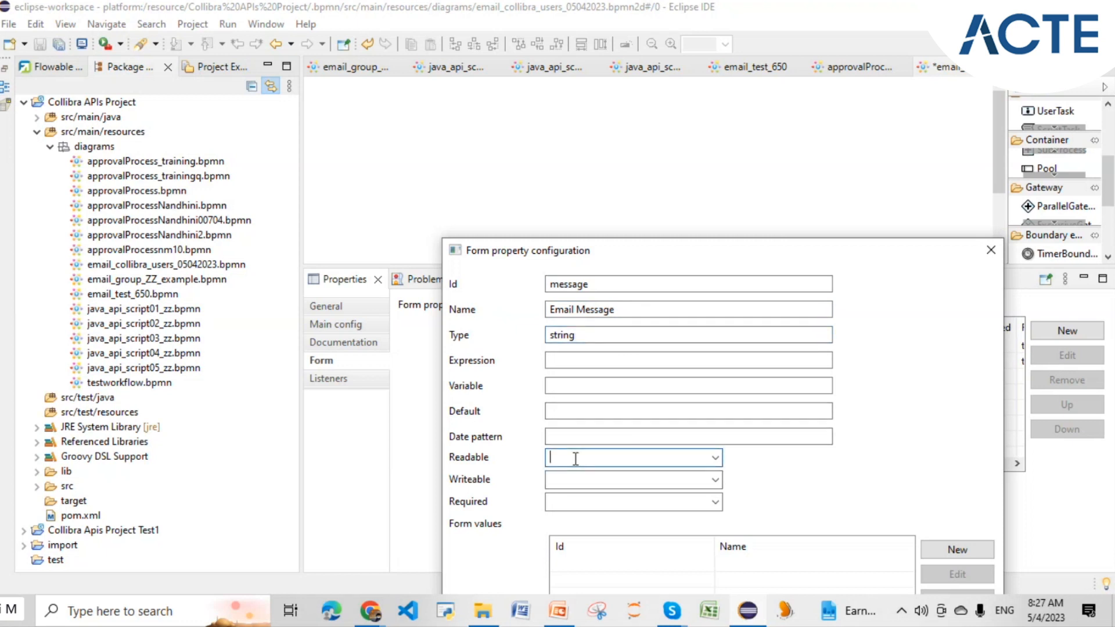
left_click(716, 460)
left_click(632, 487)
left_click(668, 482)
left_click(715, 480)
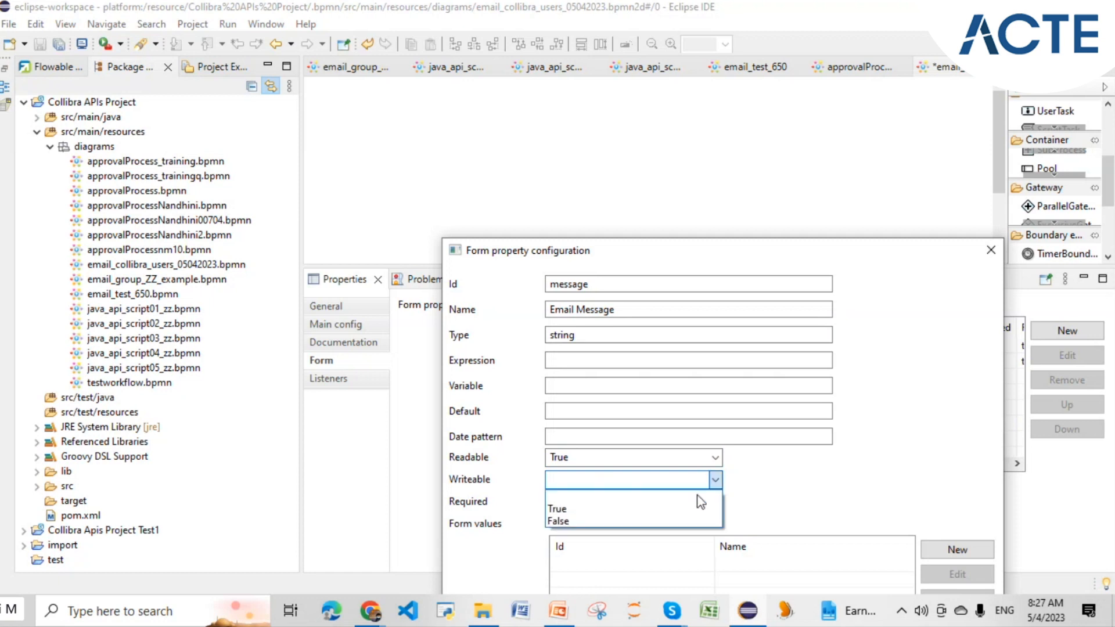
left_click(627, 509)
left_click(715, 501)
left_click(653, 531)
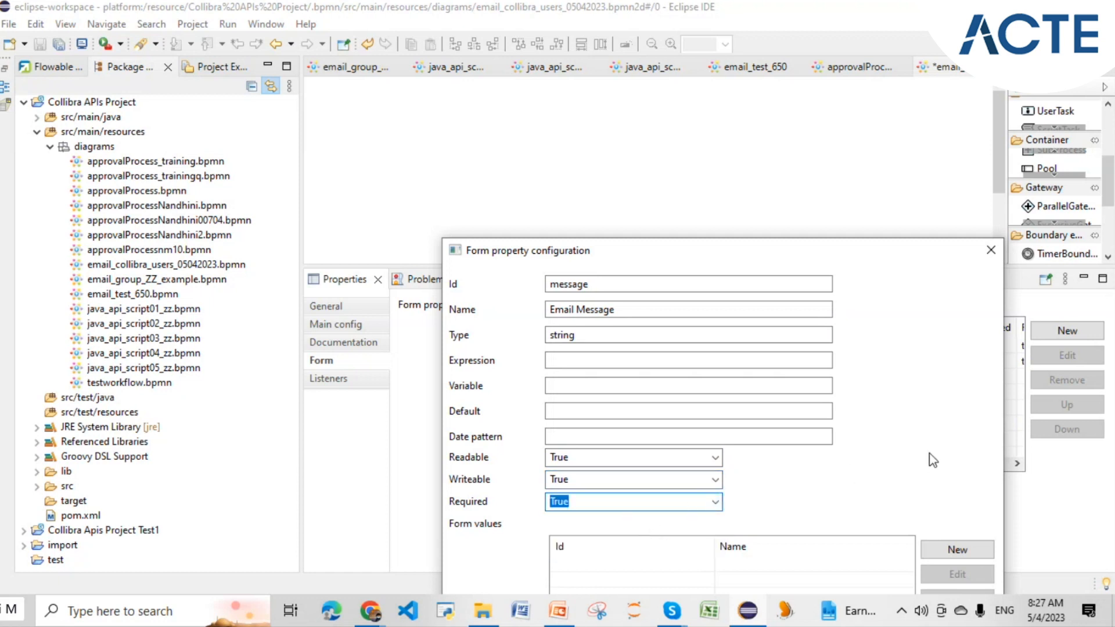
left_click_drag(899, 257, 816, 123)
left_click(423, 587)
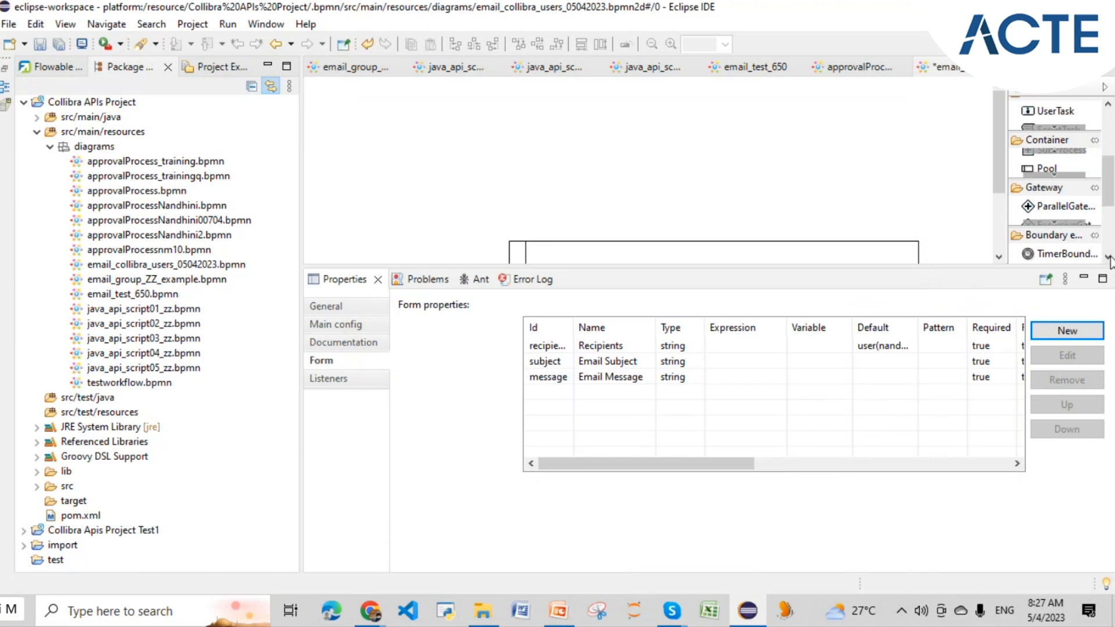
left_click(1062, 332)
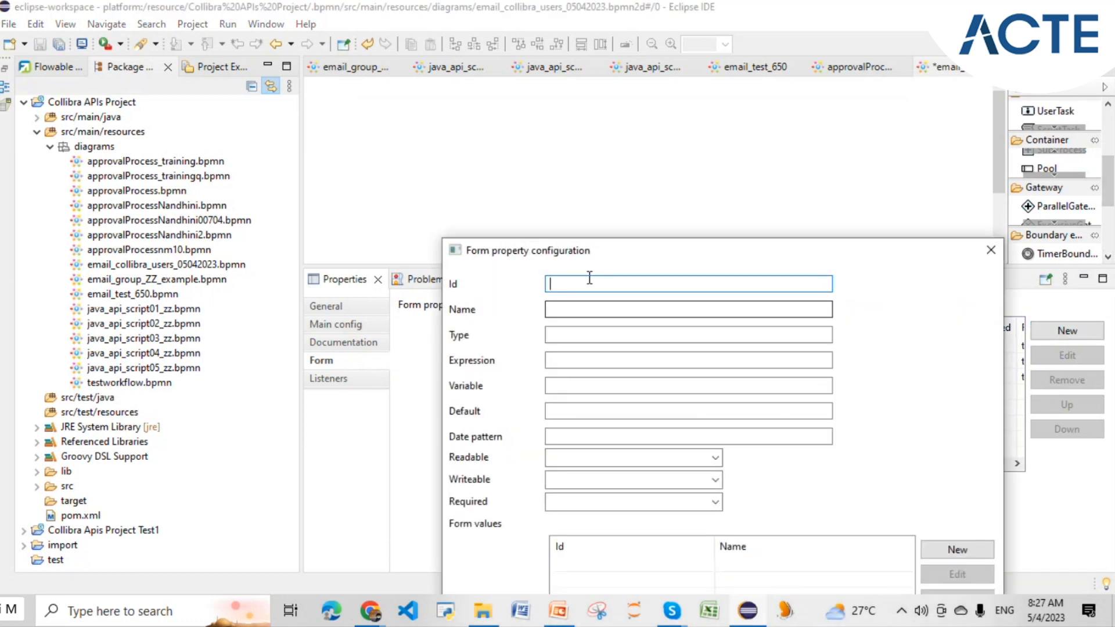
- Give the new form property Id 'button' and Name 'Send Email to Users'
type("button")
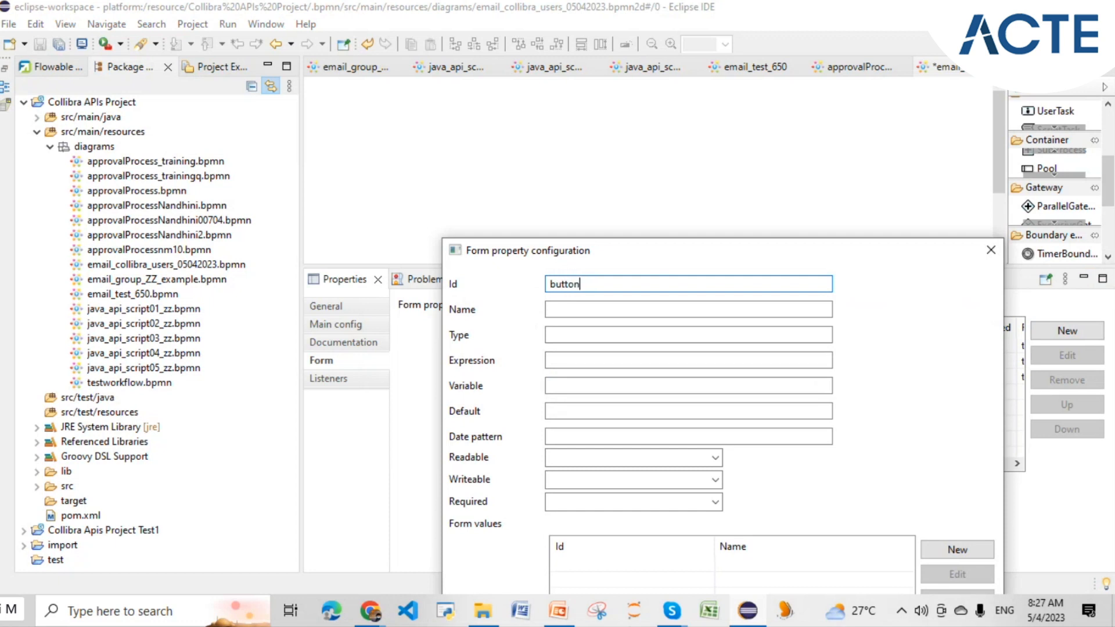
left_click(630, 309)
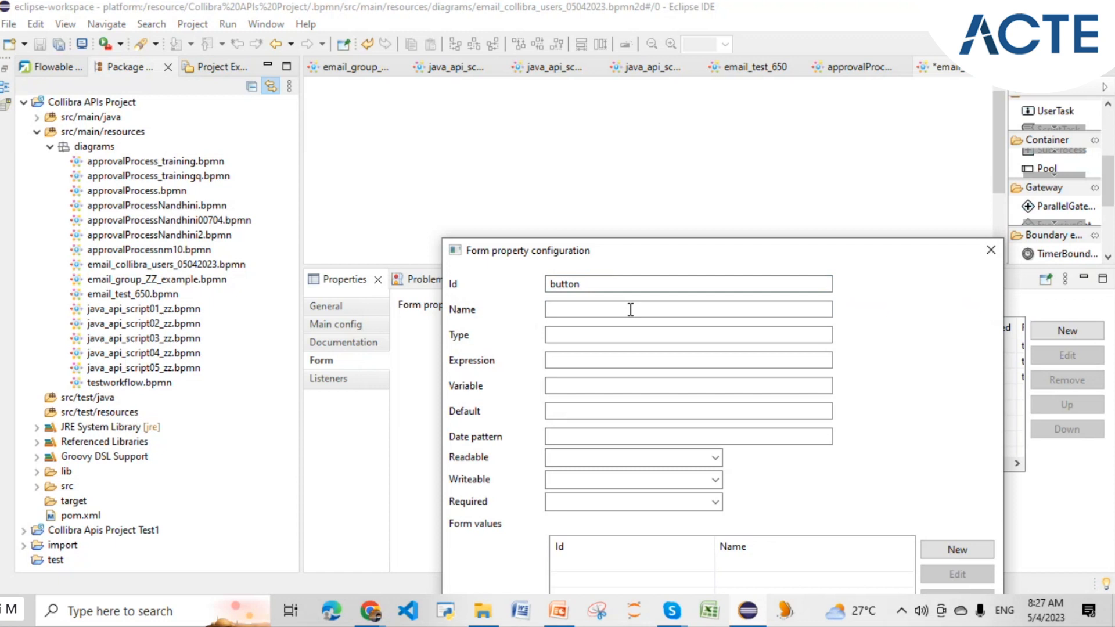
type("B")
key("BackSpace")
type("Se")
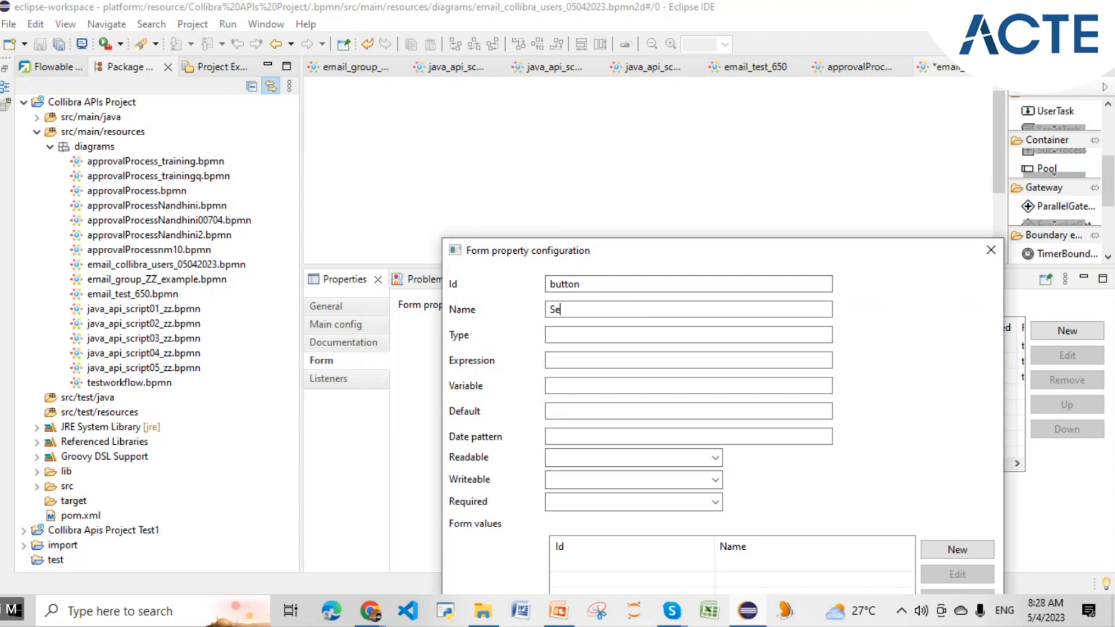
type("nd Email")
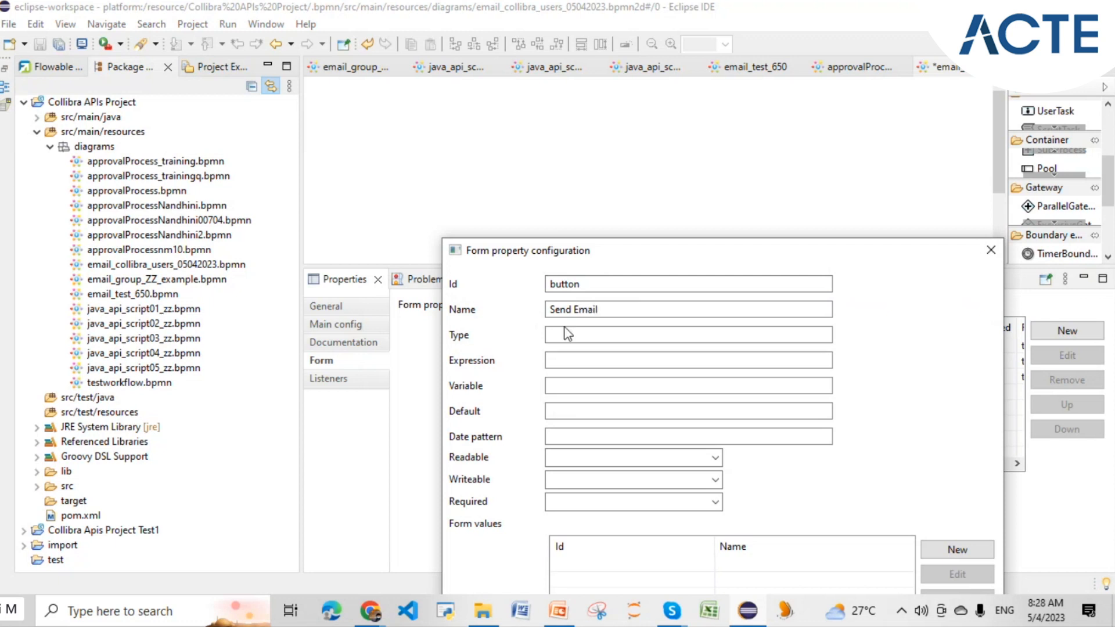
left_click(371, 609)
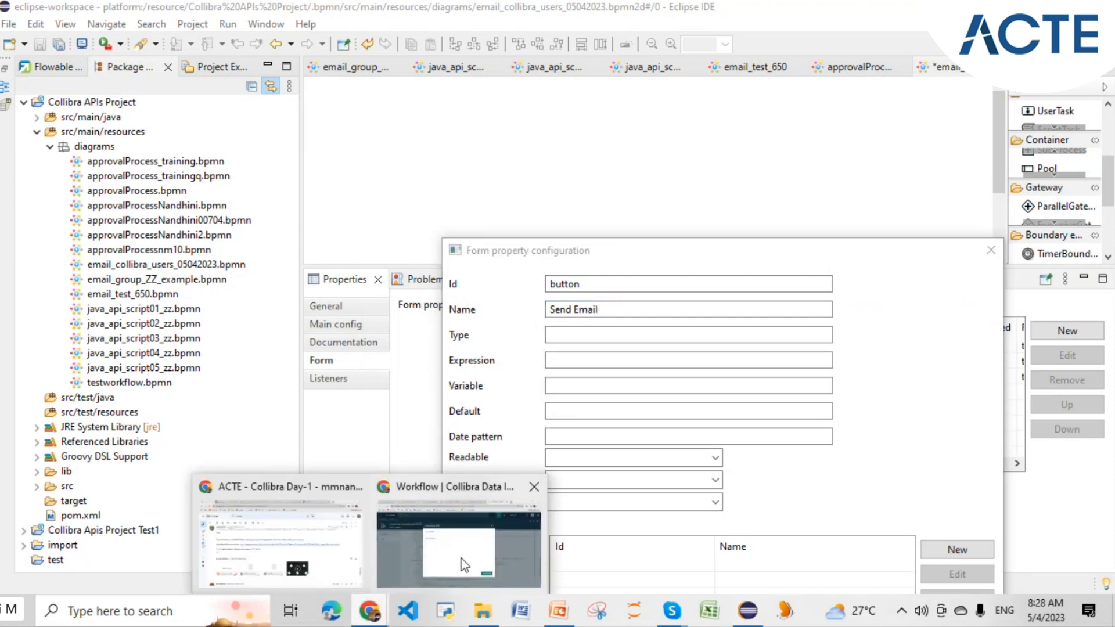
left_click(465, 565)
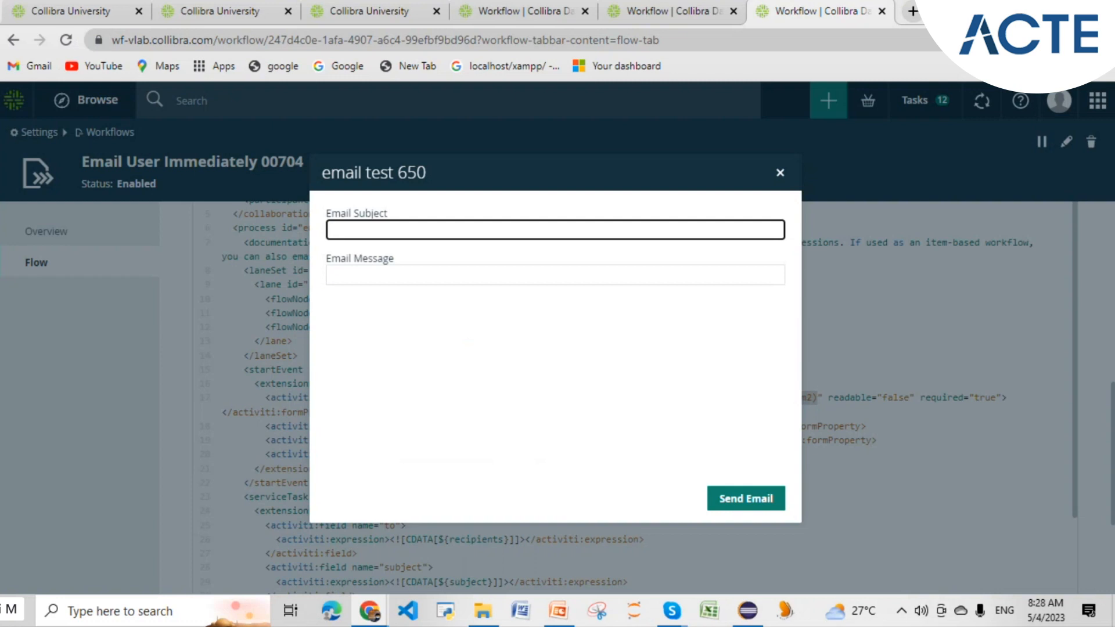
left_click(747, 611)
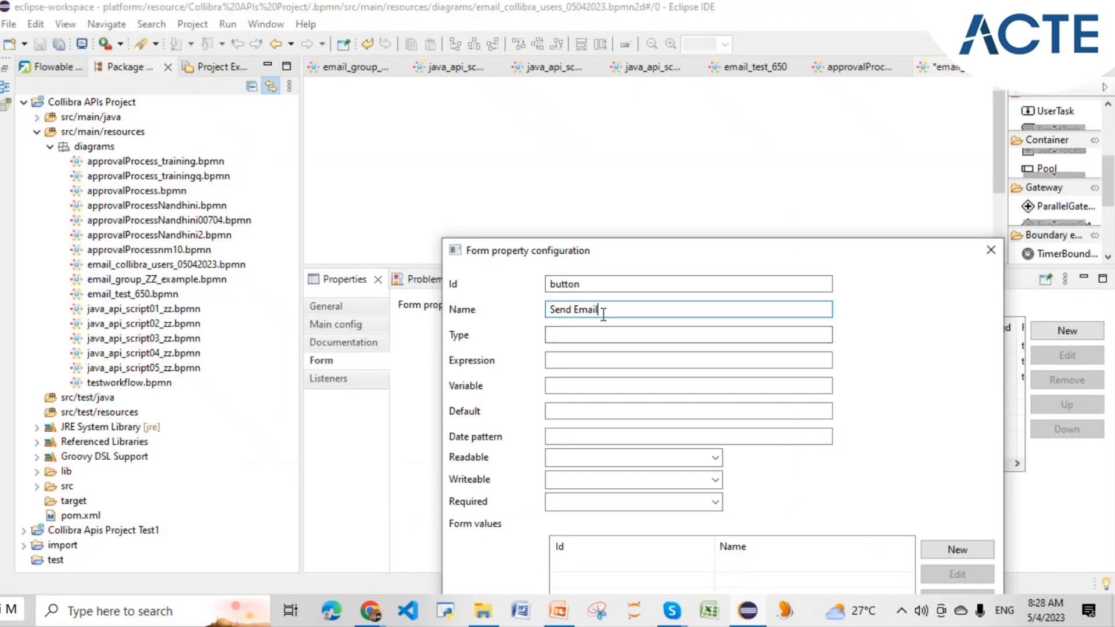
type("to Users")
- Set the property's Type to 'button', correcting the misspelled entry
left_click(570, 337)
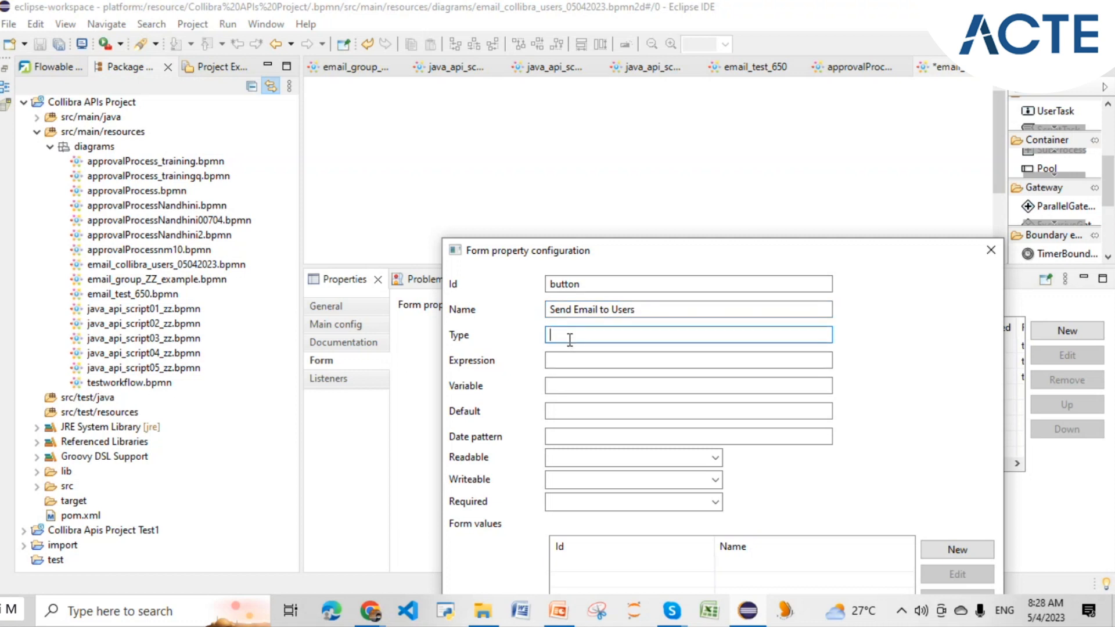
type("B")
type("uton")
key("BackSpace")
key("BackSpace")
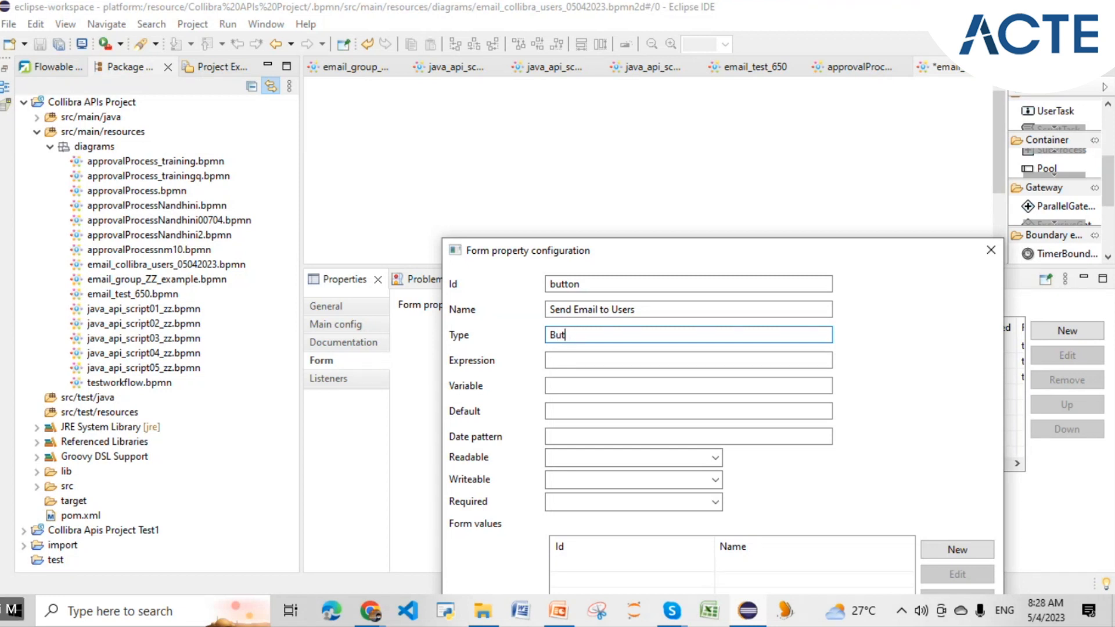
key("BackSpace")
key("BackSpace")
key("BackSpace")
type("button")
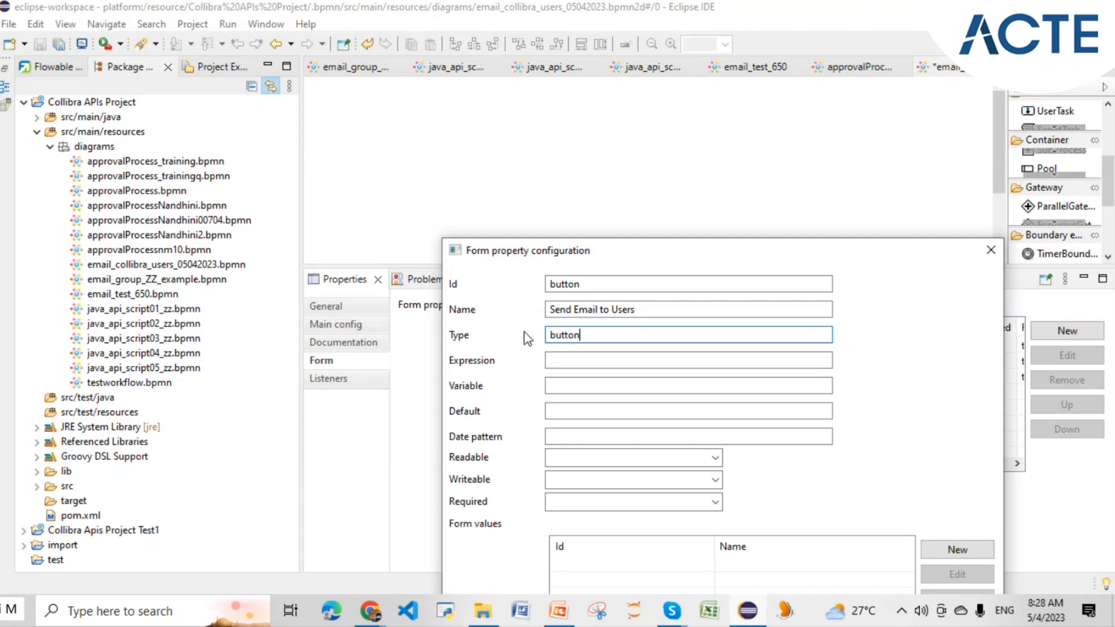
left_click_drag(586, 335, 540, 334)
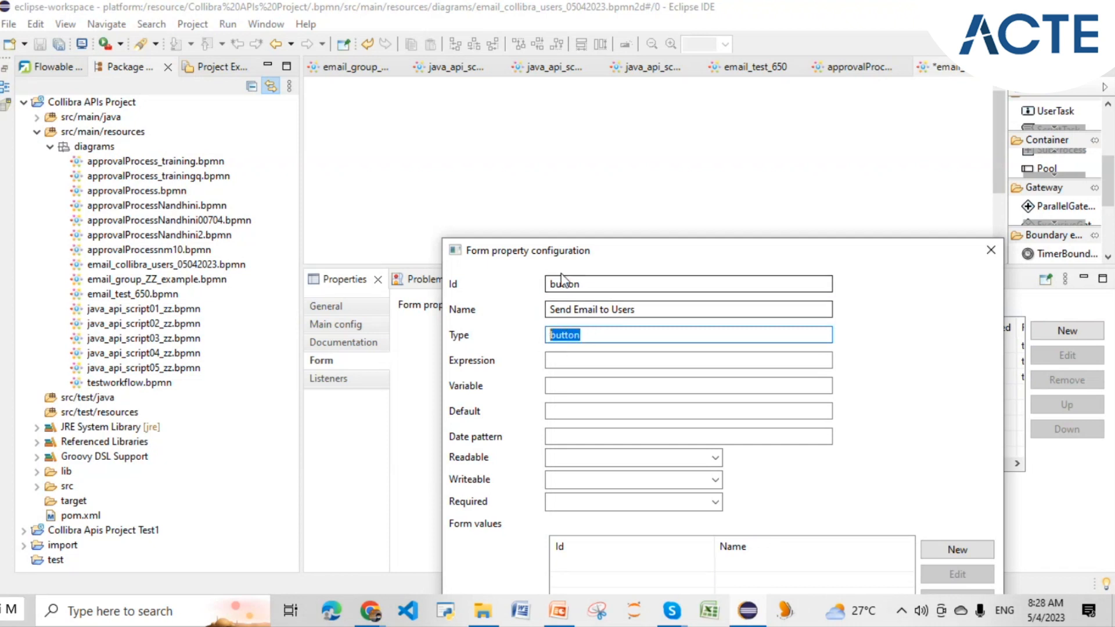
left_click(589, 336)
left_click_drag(589, 336, 552, 343)
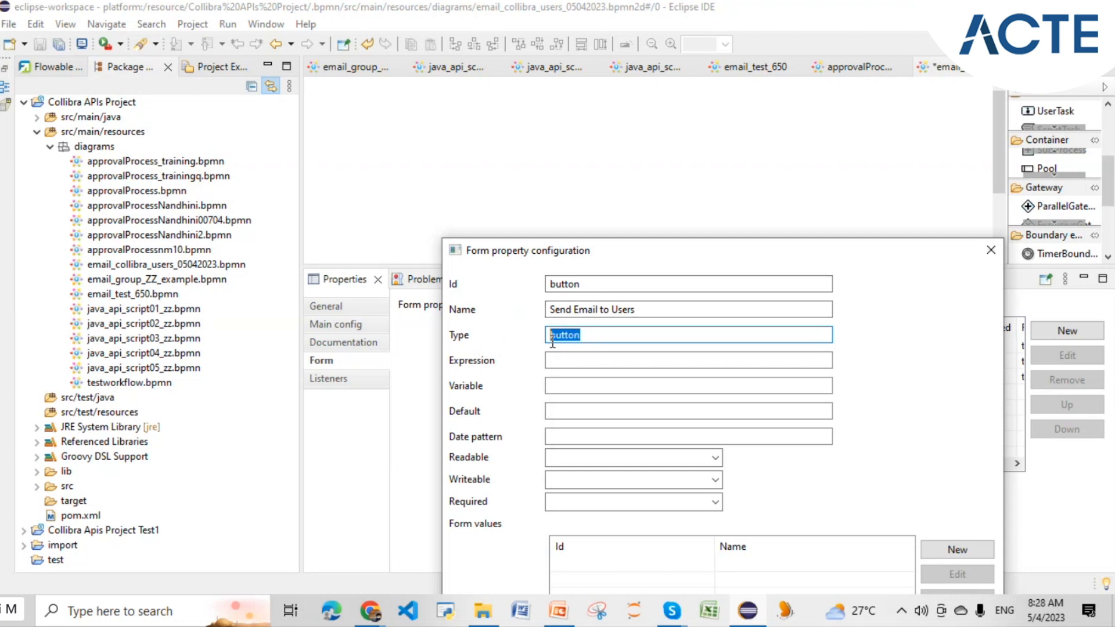
- Check the Collibra form, move the property dialog up, and bring up the sent Gmail message
left_click(375, 617)
left_click(426, 566)
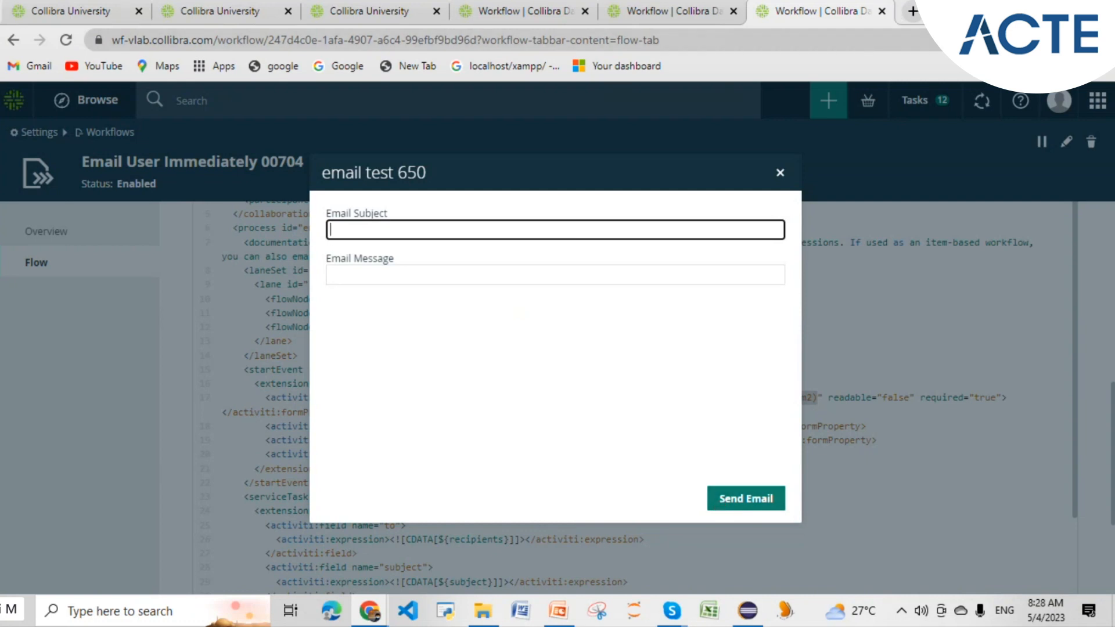
key("alt+Tab")
left_click(642, 334)
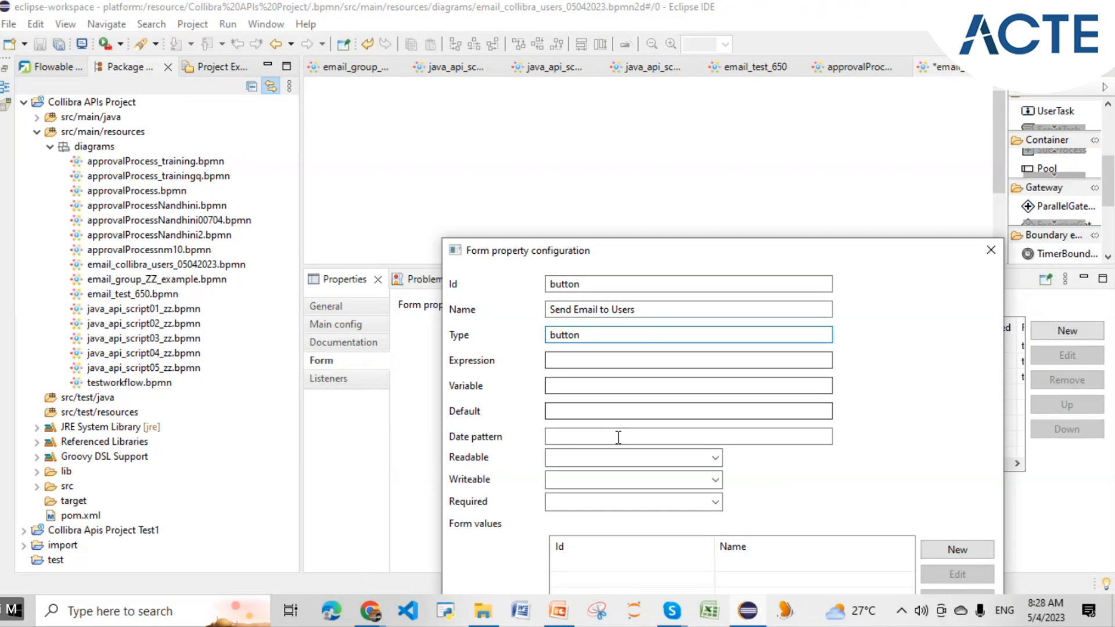
left_click(619, 461)
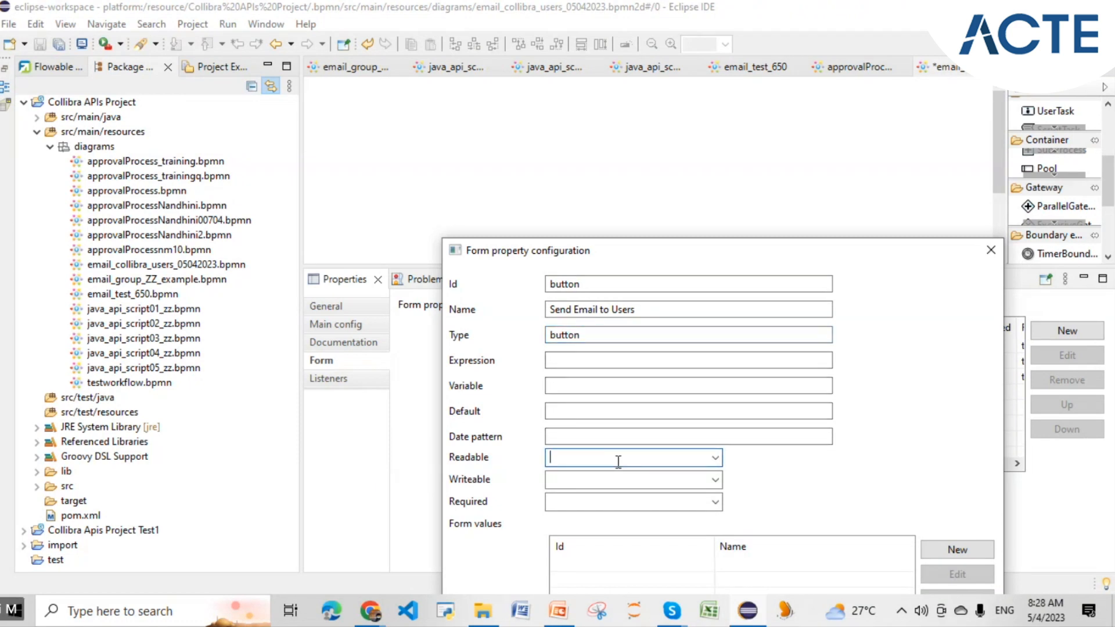
left_click_drag(690, 249, 658, 115)
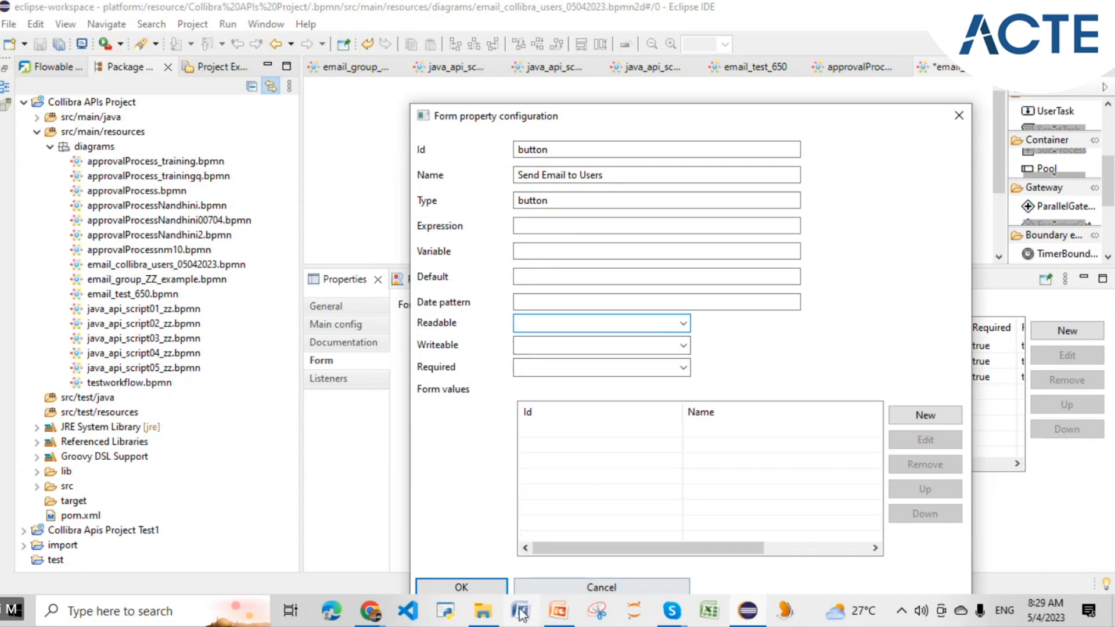
left_click(481, 613)
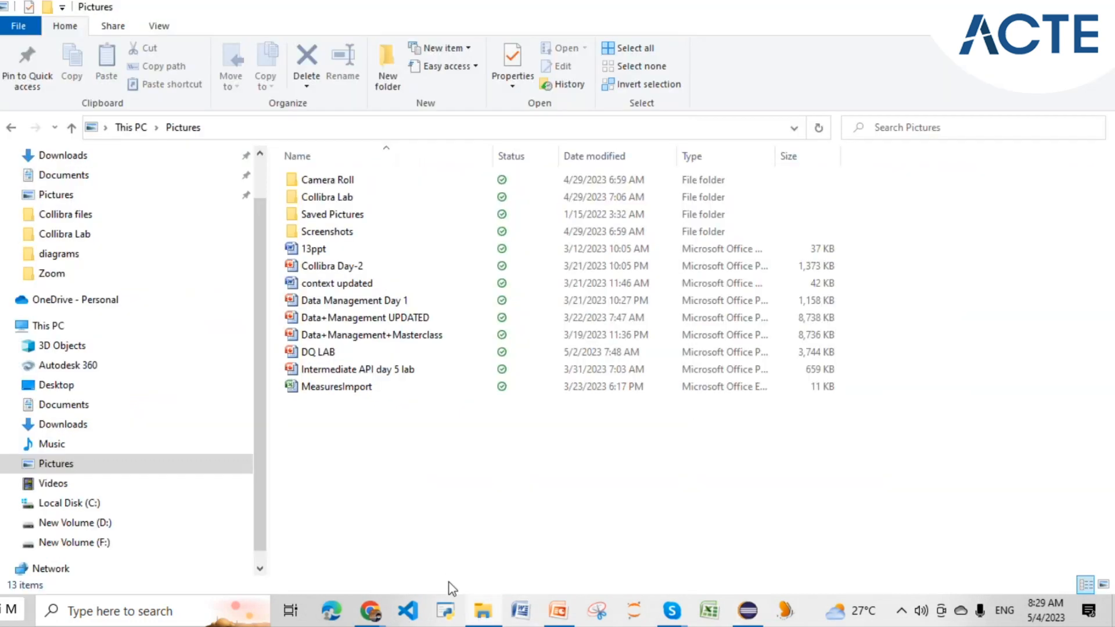
mouse_move(370, 611)
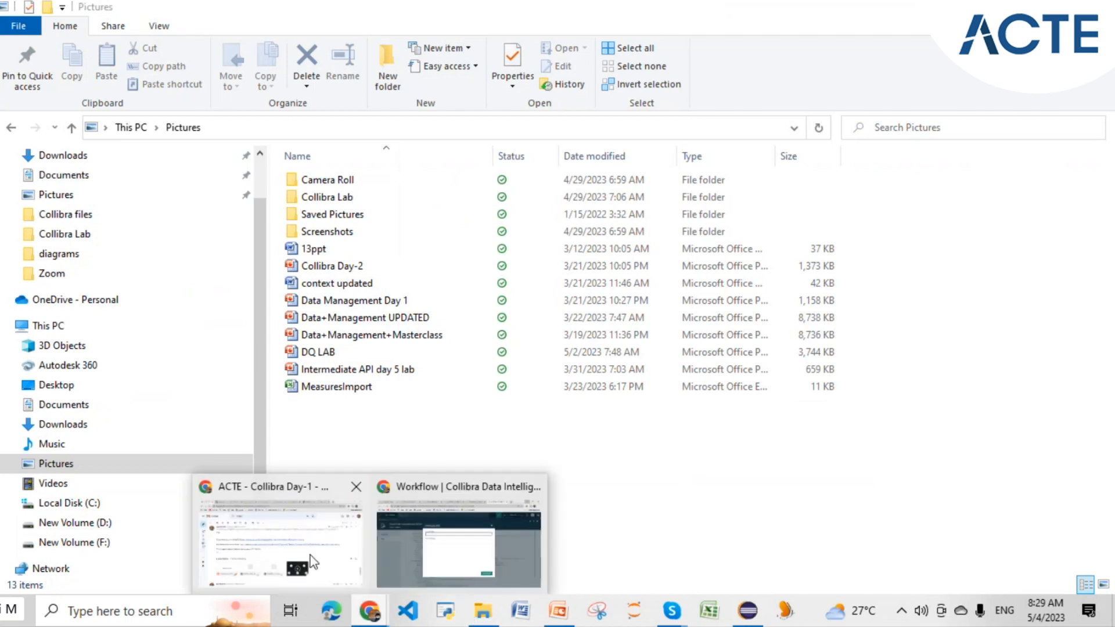
left_click(310, 555)
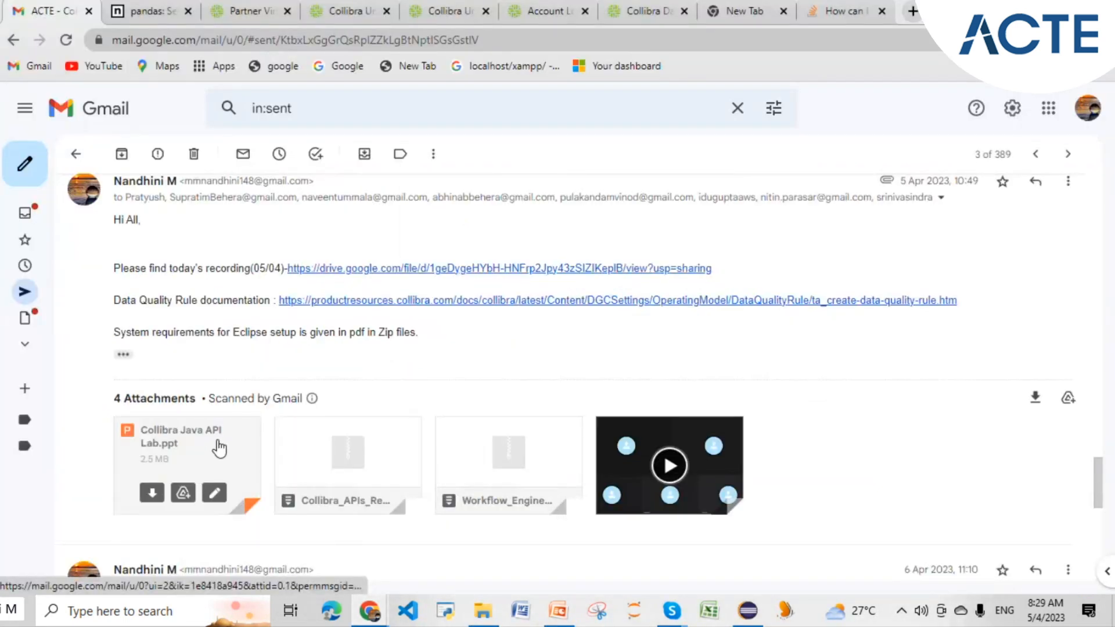
left_click(218, 446)
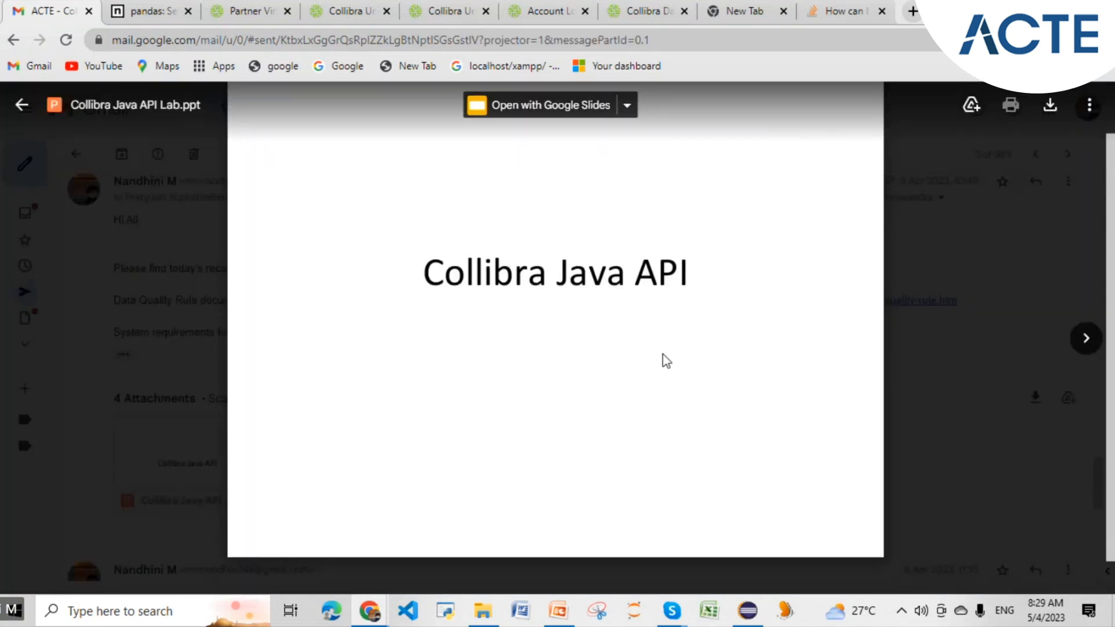
scroll(829, 355, "down", 13)
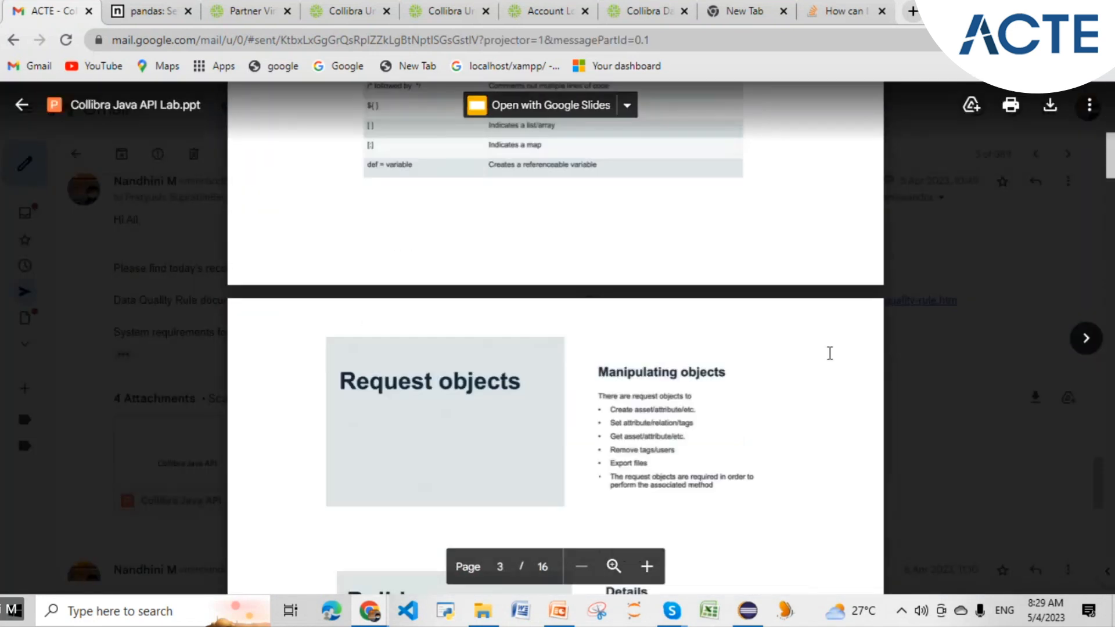
scroll(829, 353, "down", 10)
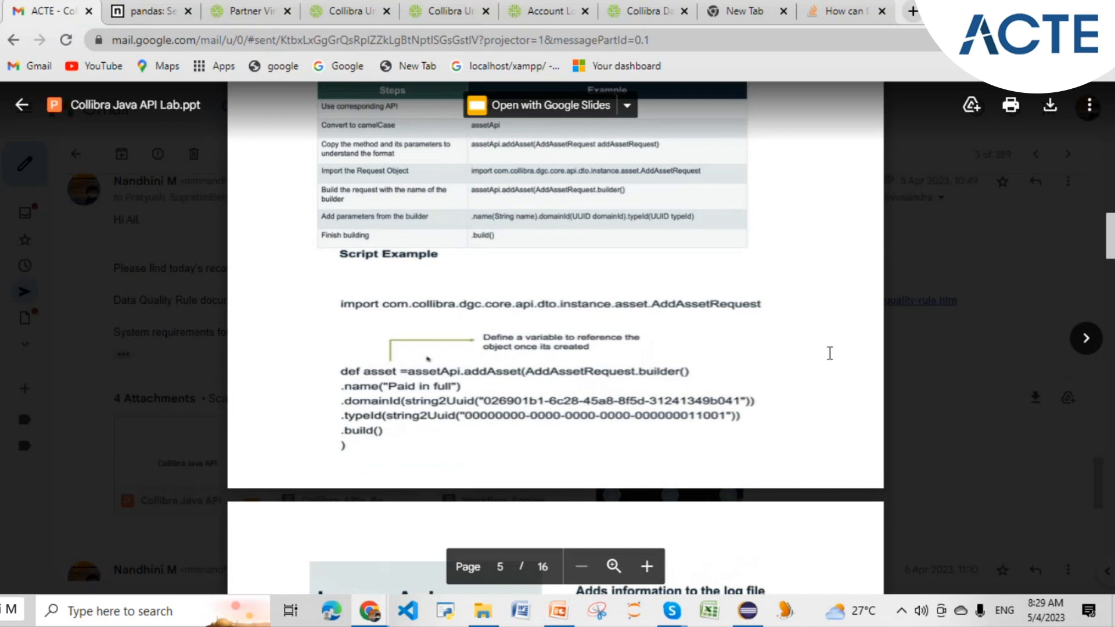
scroll(829, 353, "down", 15)
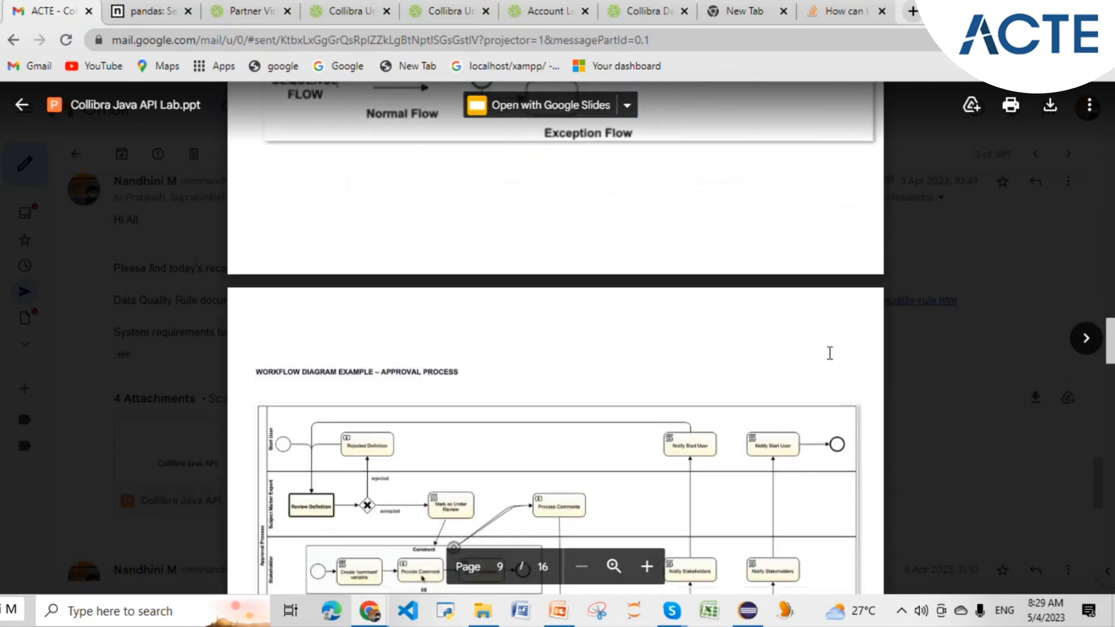
scroll(830, 353, "down", 12)
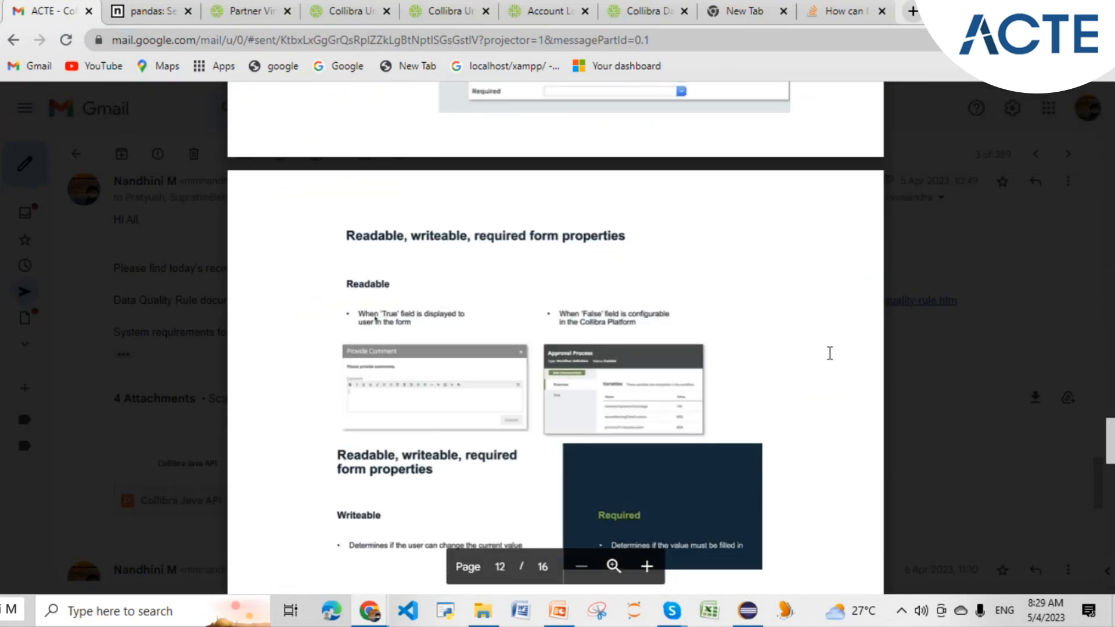
scroll(830, 353, "up", 6)
scroll(830, 353, "down", 12)
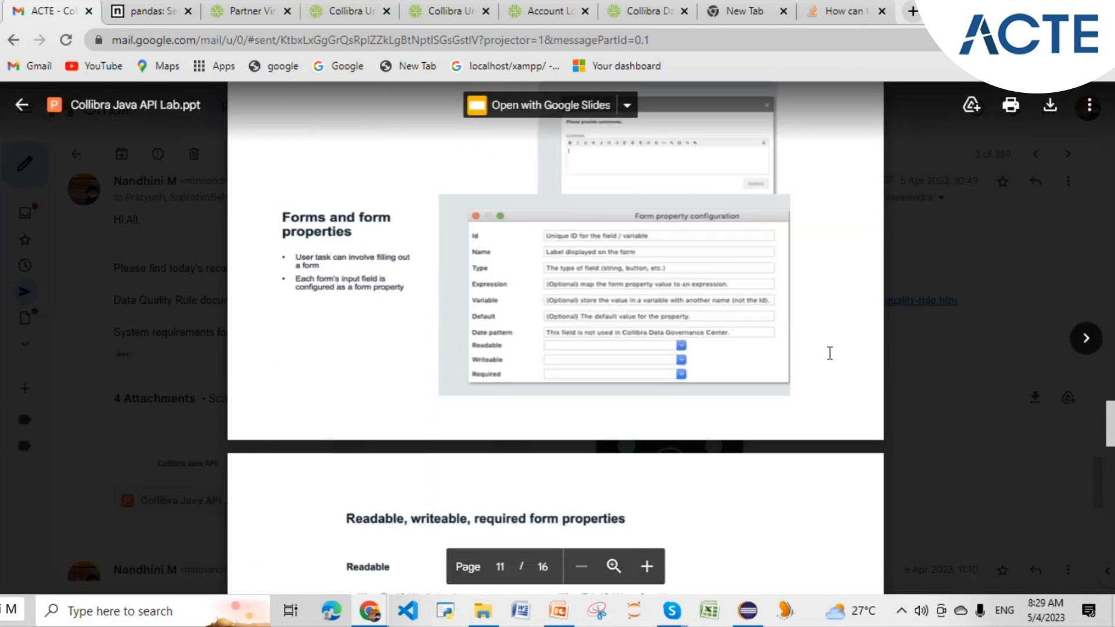
scroll(829, 351, "up", 5)
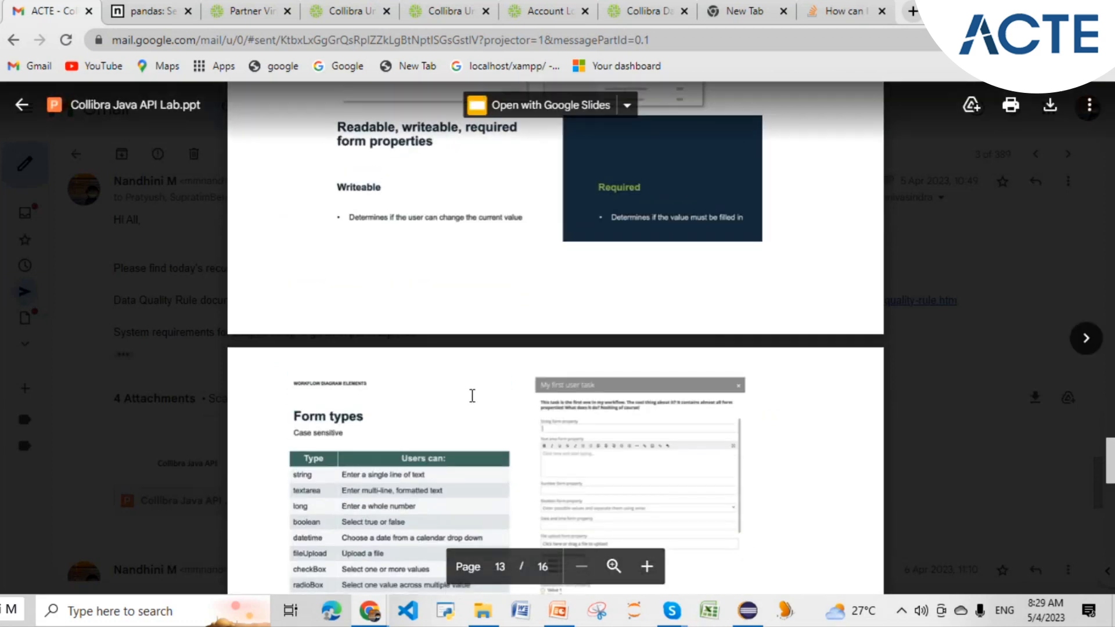
scroll(471, 393, "down", 3)
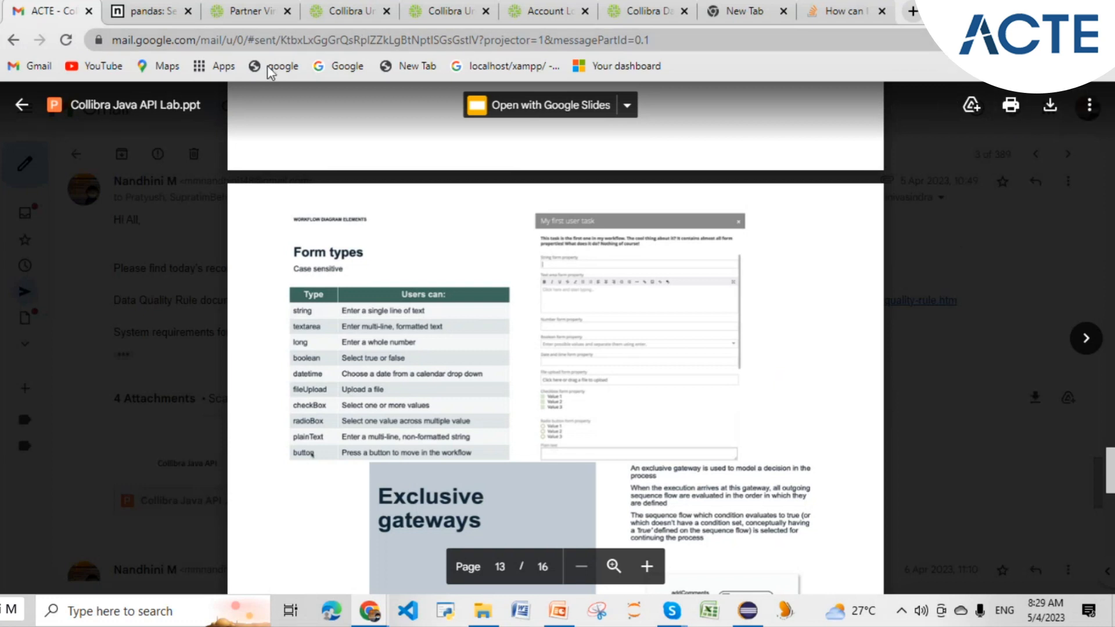
left_click(21, 108)
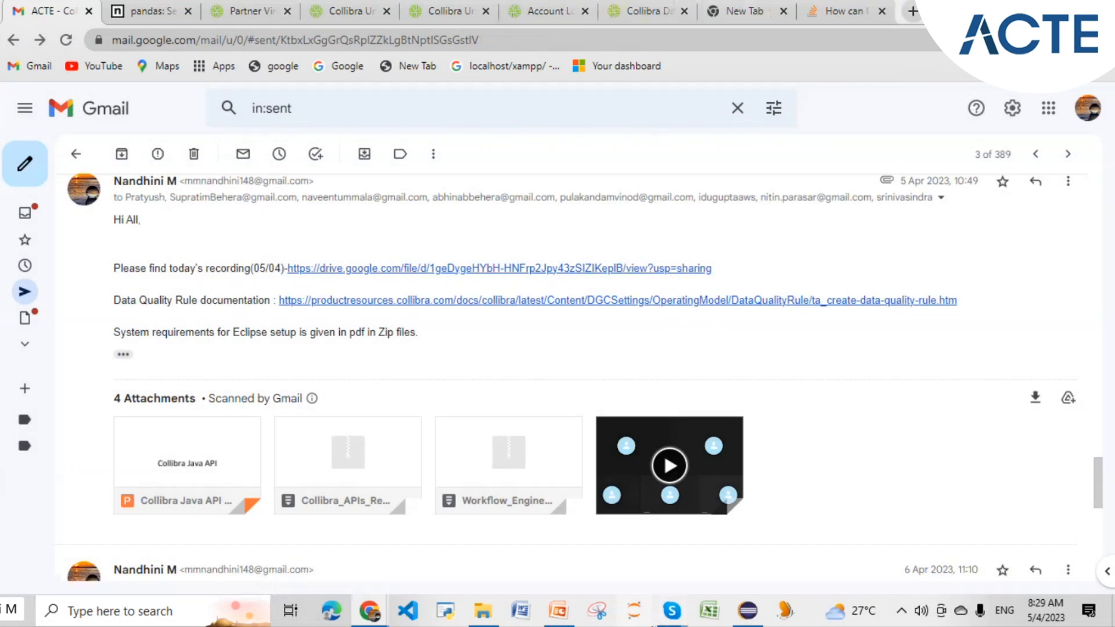
mouse_move(671, 611)
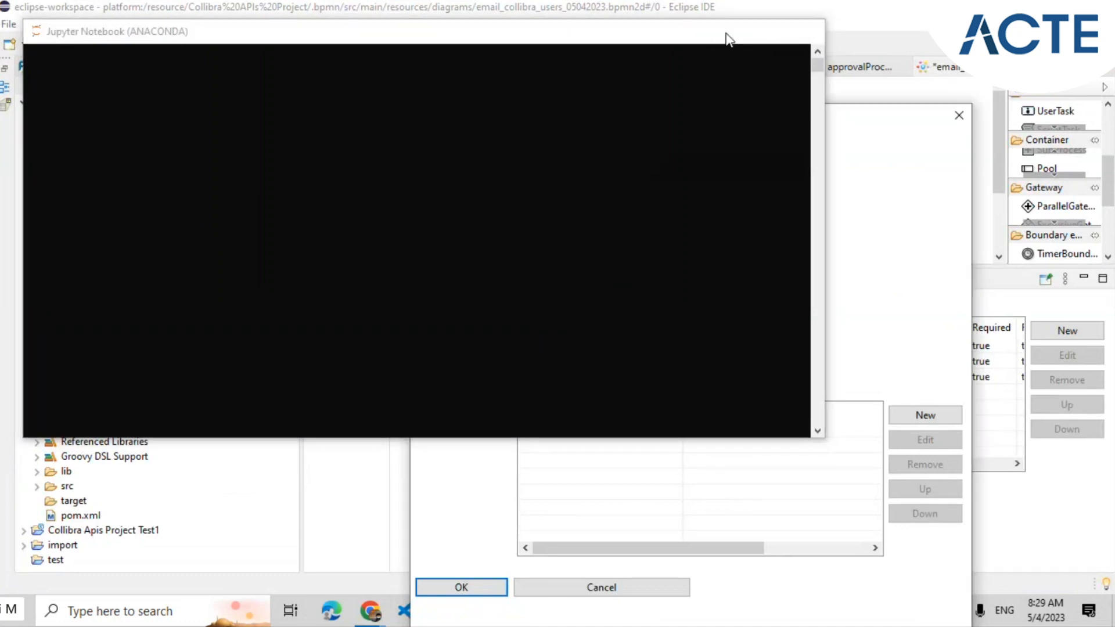
- Set Readable, Writeable and Required to True for the button property
type("t")
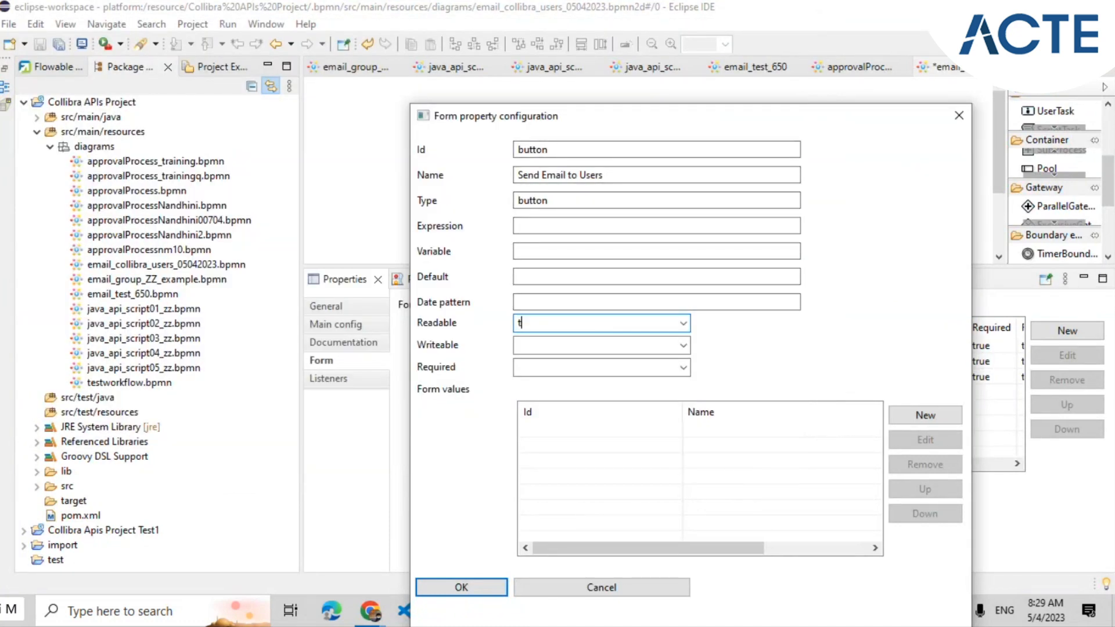
left_click(683, 323)
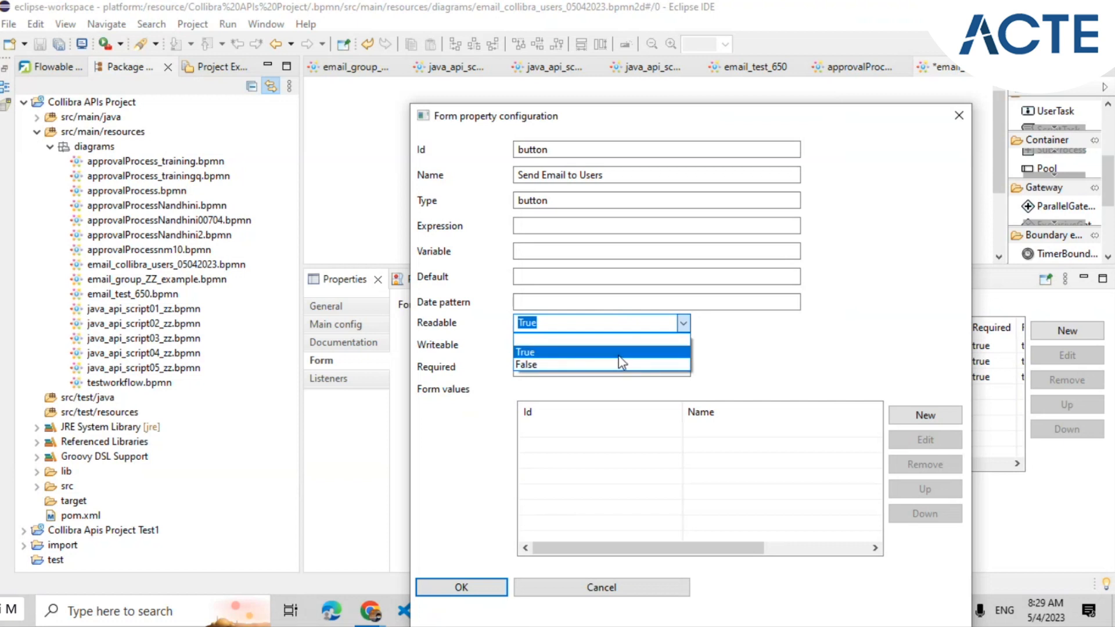
left_click(618, 357)
left_click(682, 345)
left_click(615, 371)
left_click(651, 370)
left_click(684, 367)
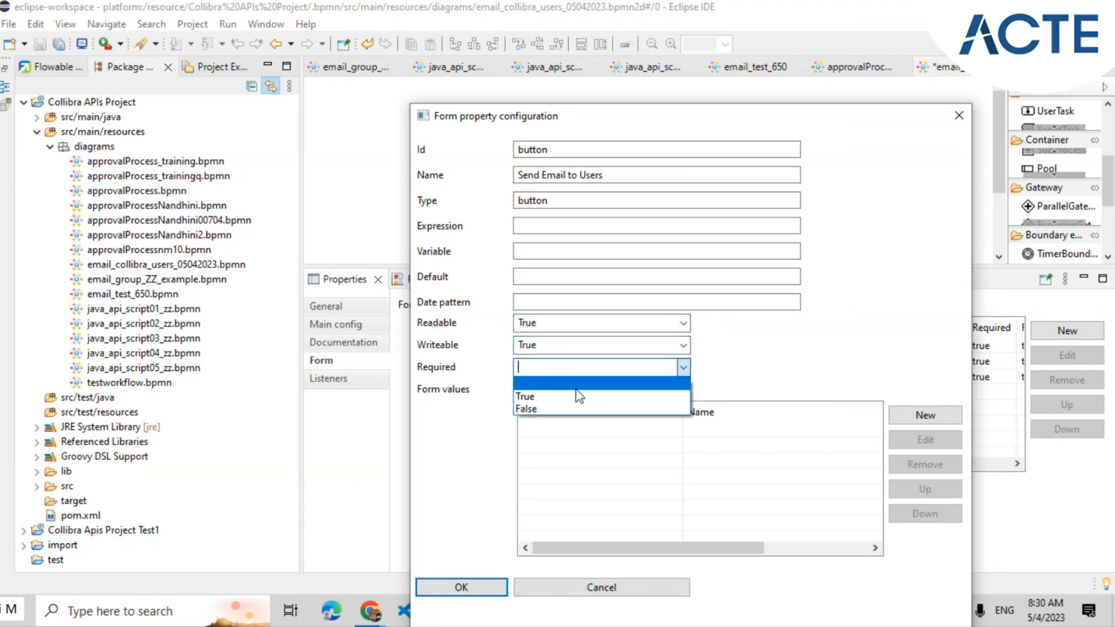
left_click(578, 393)
- Confirm the button property and enlarge the diagram area to show the Mail Task
left_click(459, 585)
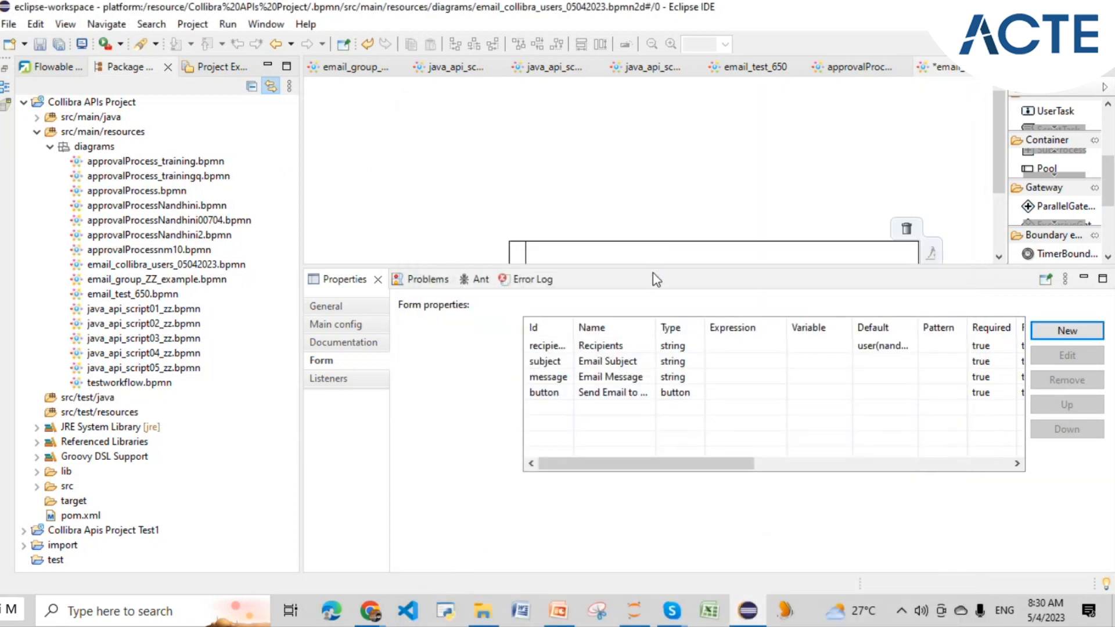
left_click_drag(656, 268, 657, 347)
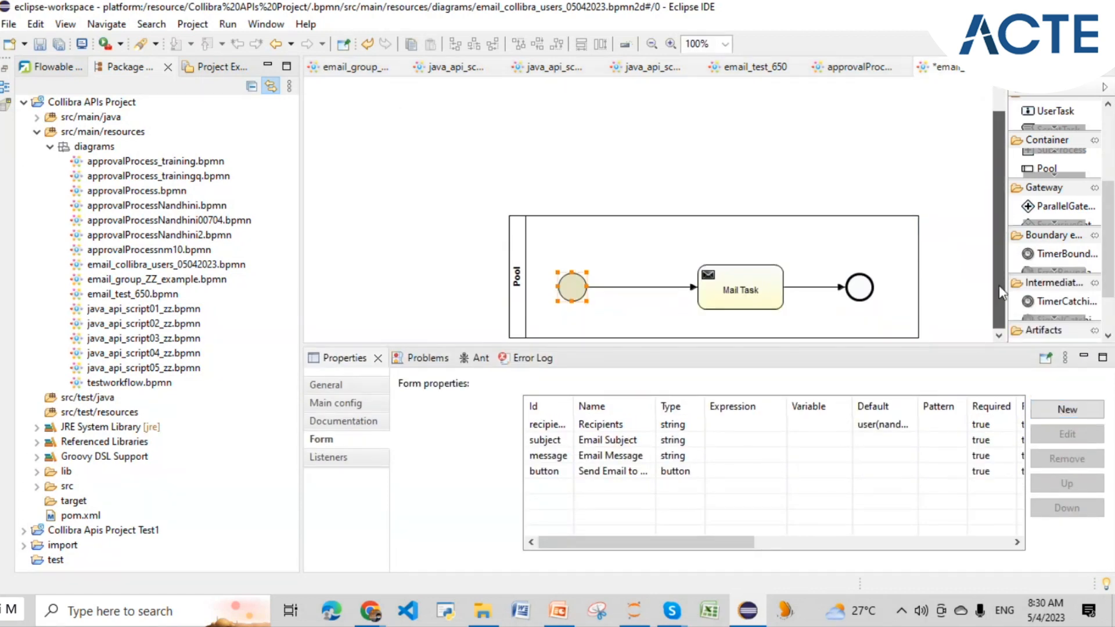
left_click(744, 291)
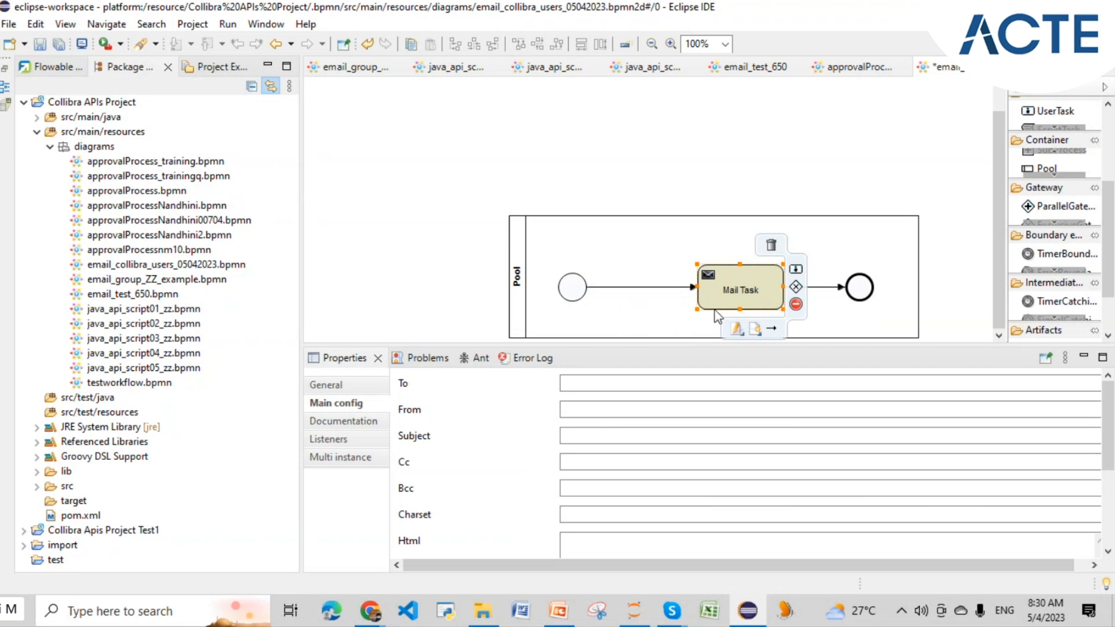
- Widen the Id column in the start event's Form properties table to show full ids like recipients
left_click(587, 384)
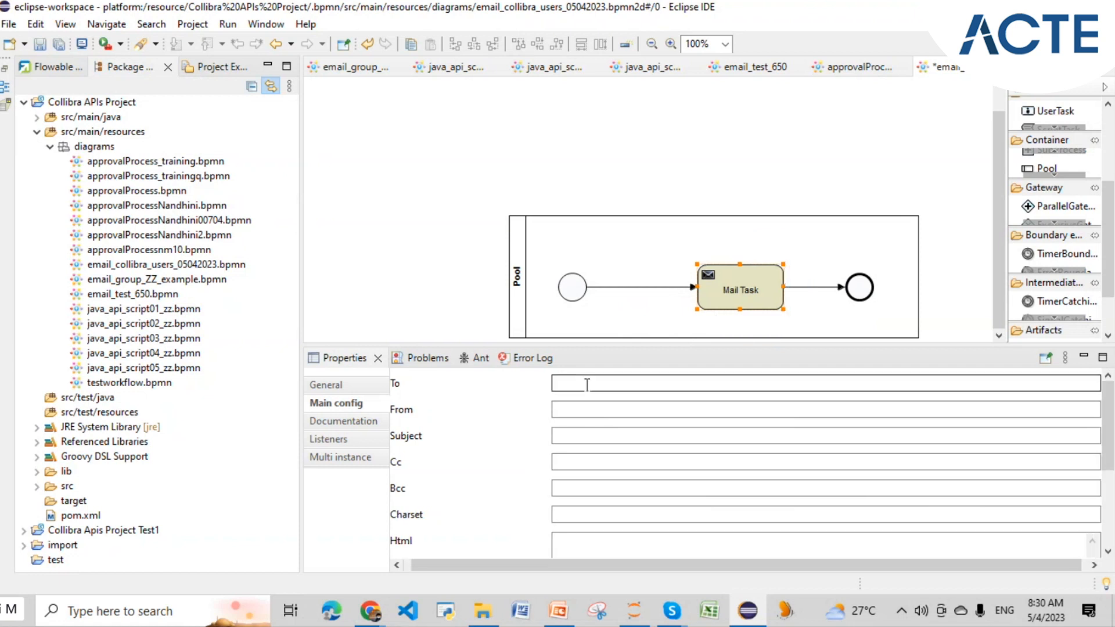
left_click(587, 384)
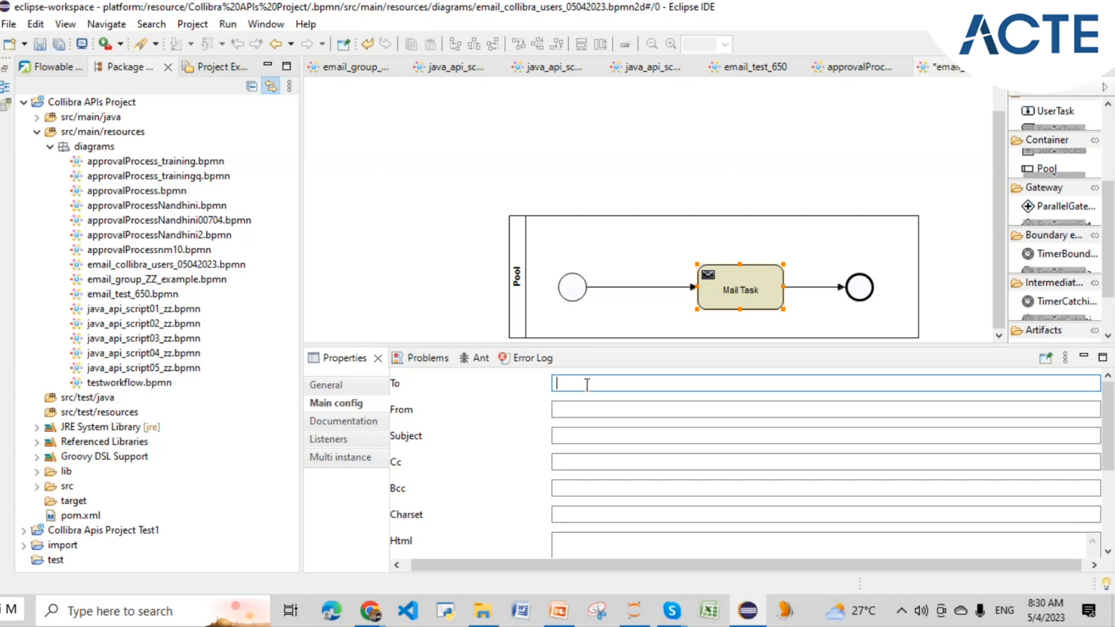
left_click(574, 287)
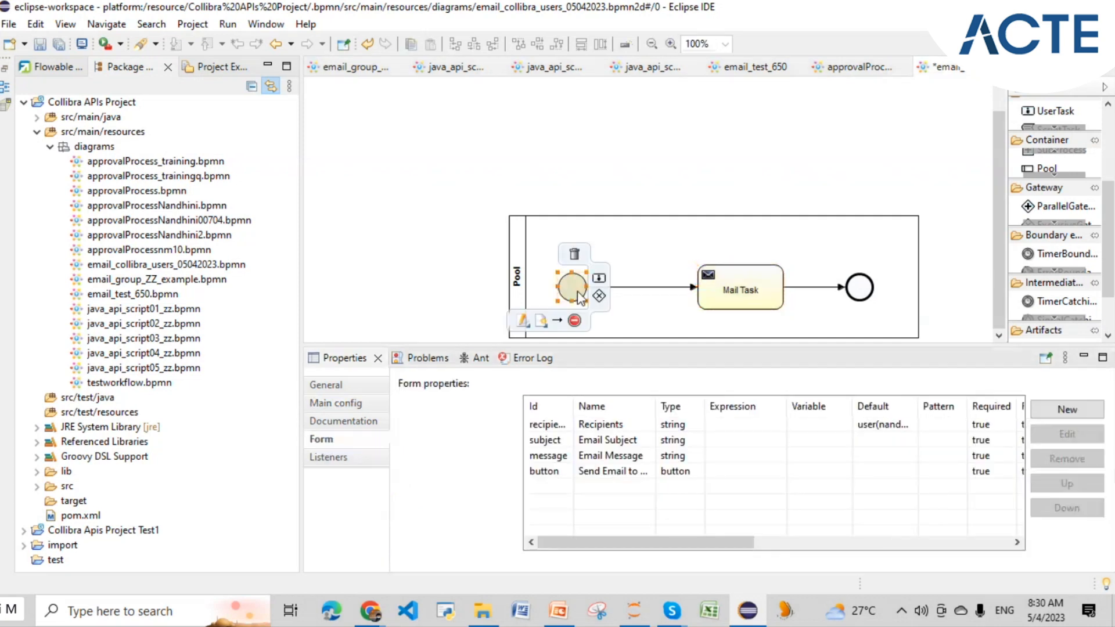
left_click_drag(574, 406, 632, 406)
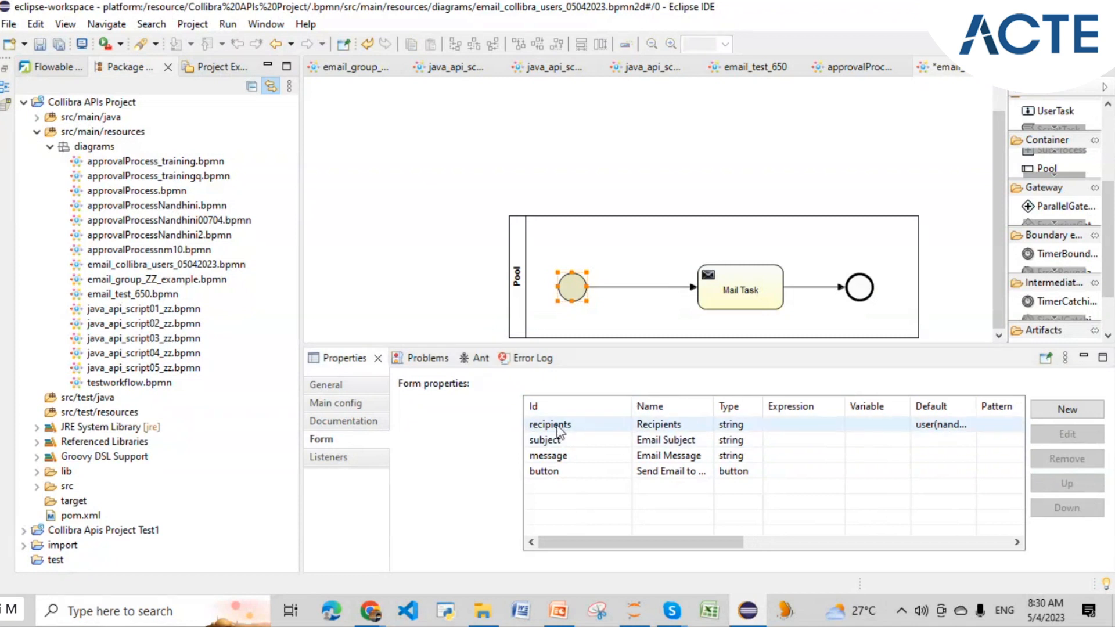
left_click(742, 300)
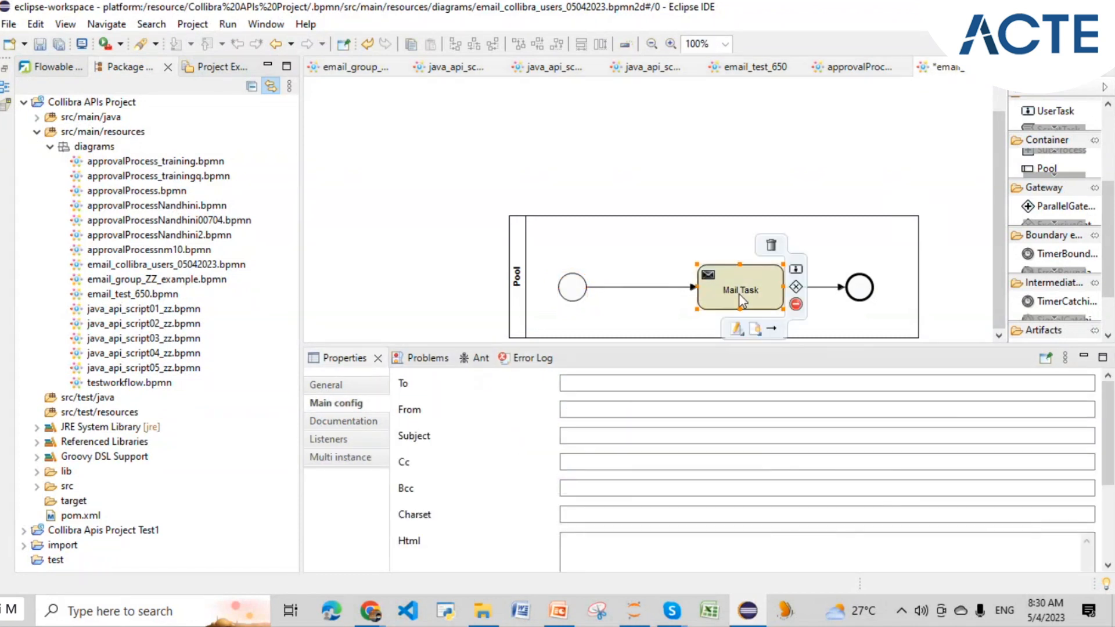
left_click(593, 385)
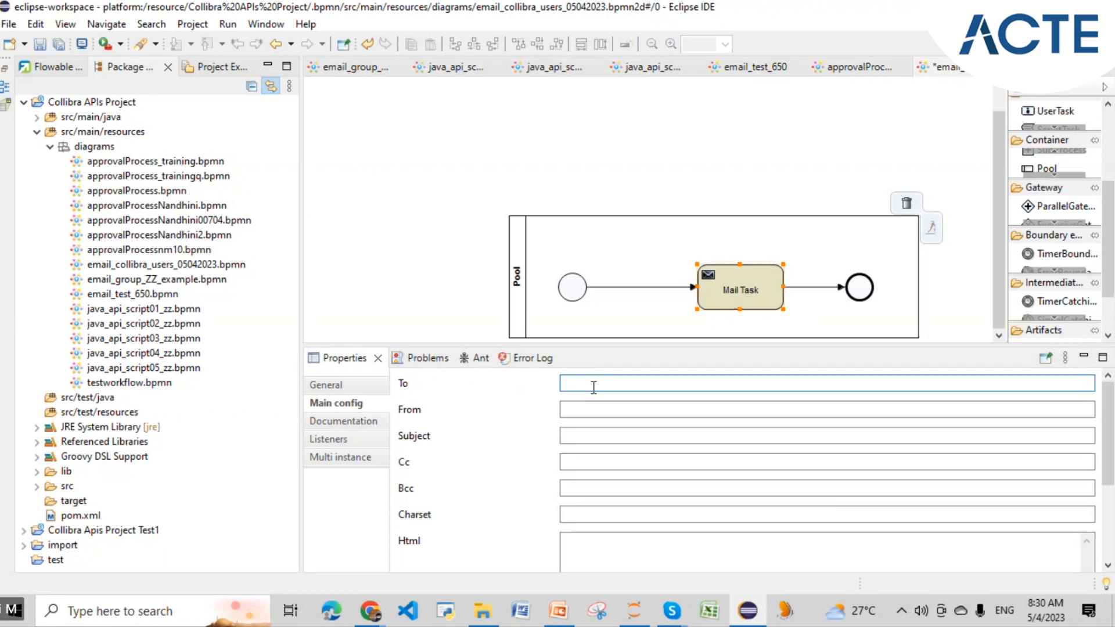
left_click(572, 293)
left_click_drag(574, 405, 645, 405)
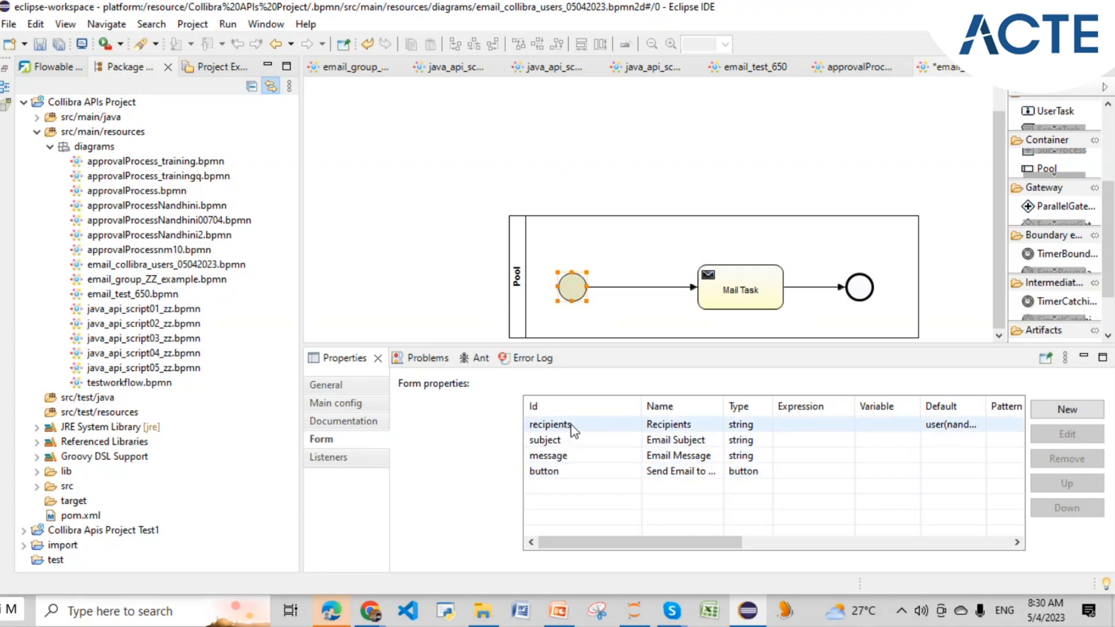
left_click_drag(610, 542, 581, 558)
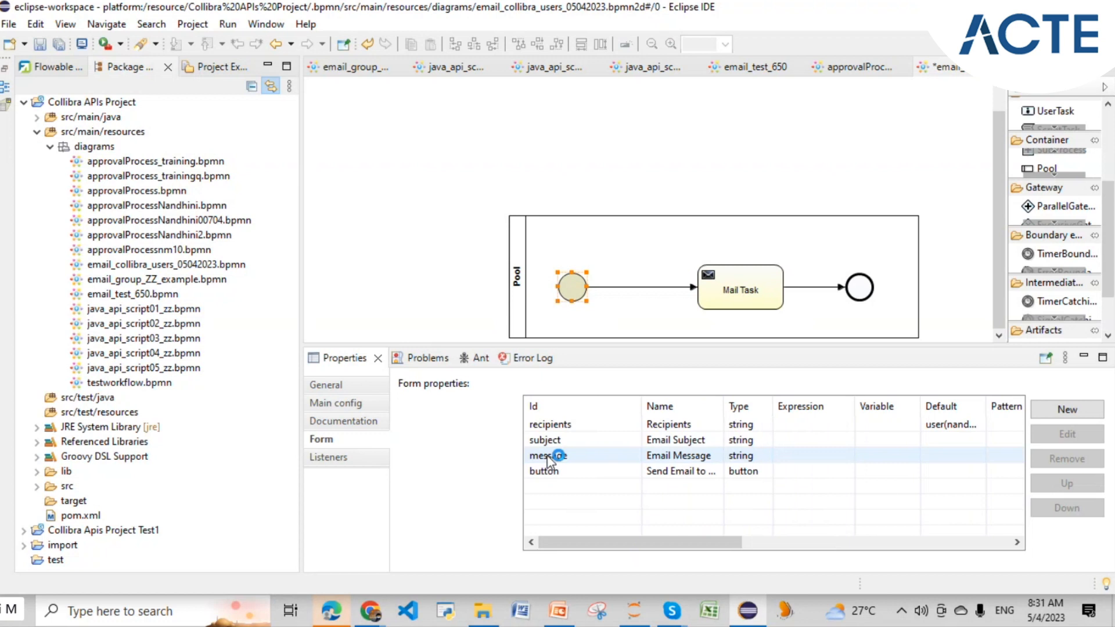
left_click(371, 613)
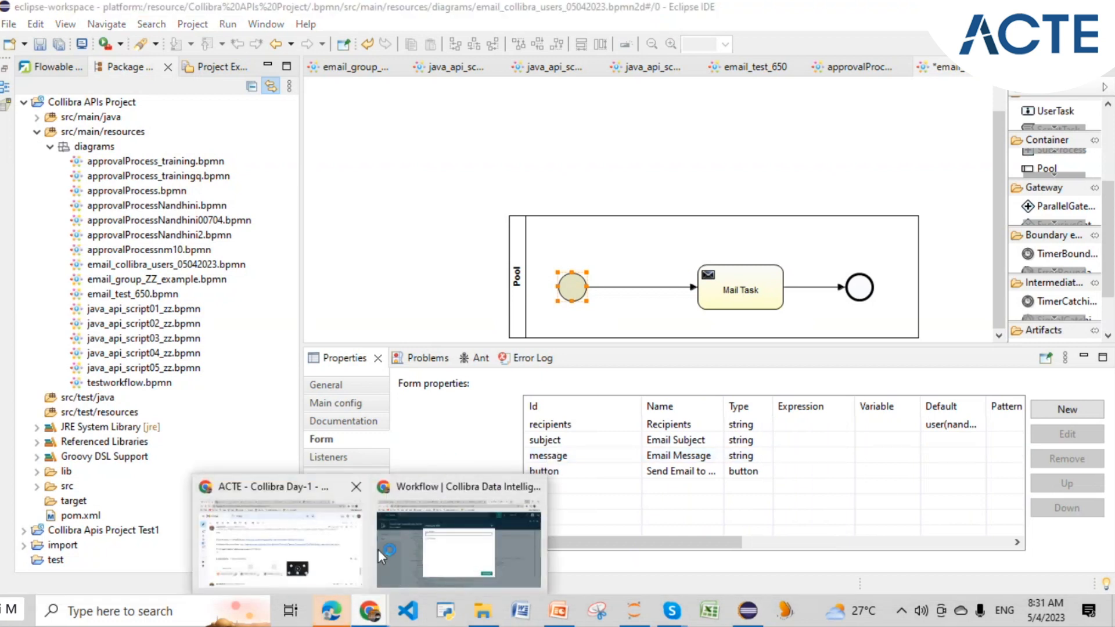
left_click(398, 549)
type("s")
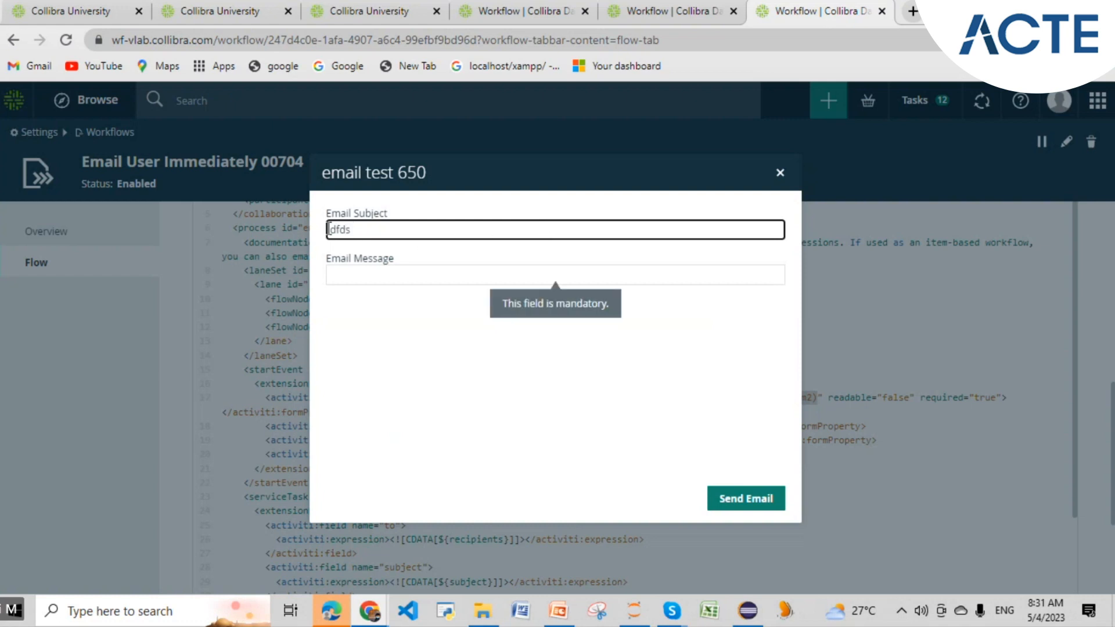
double_click(337, 231)
key("BackSpace")
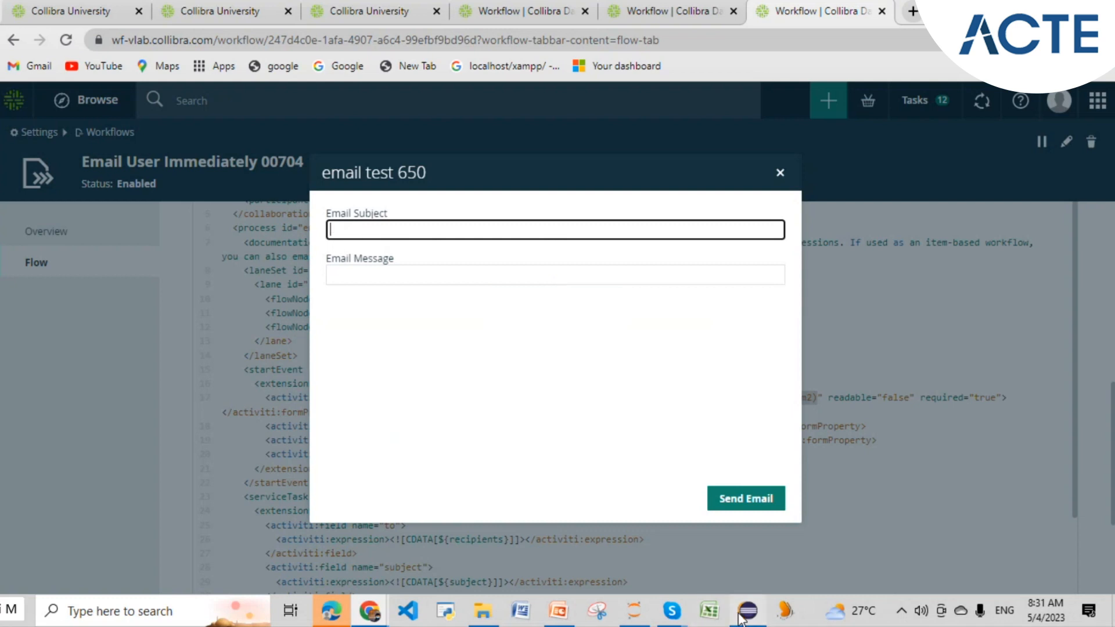
left_click(746, 614)
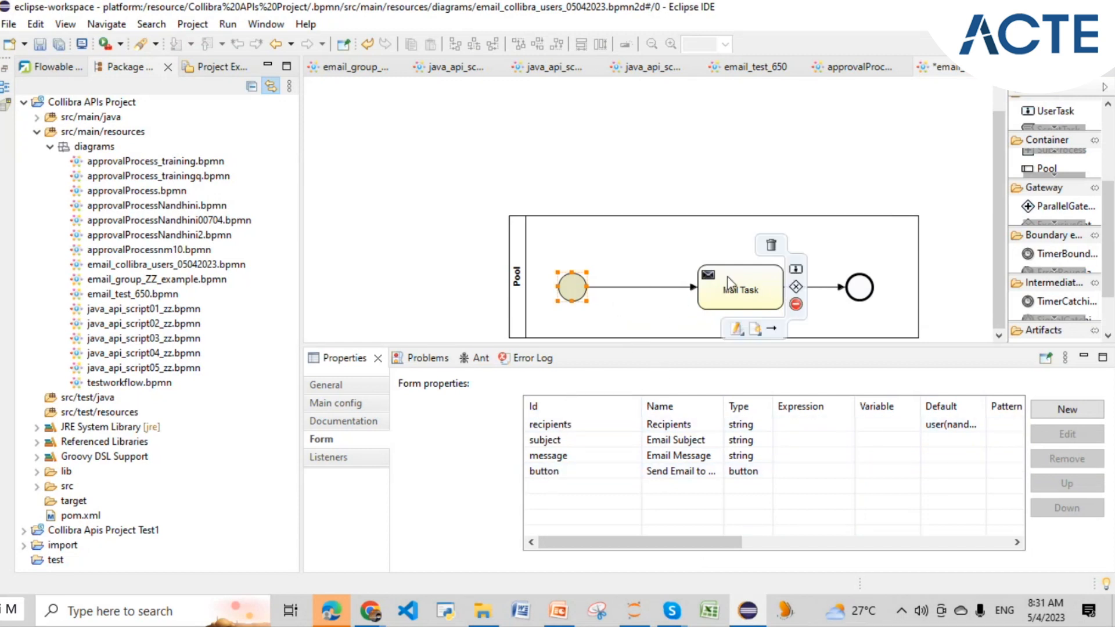
- Enter ${recipients} as the Mail Task's To address
left_click(740, 290)
left_click(583, 383)
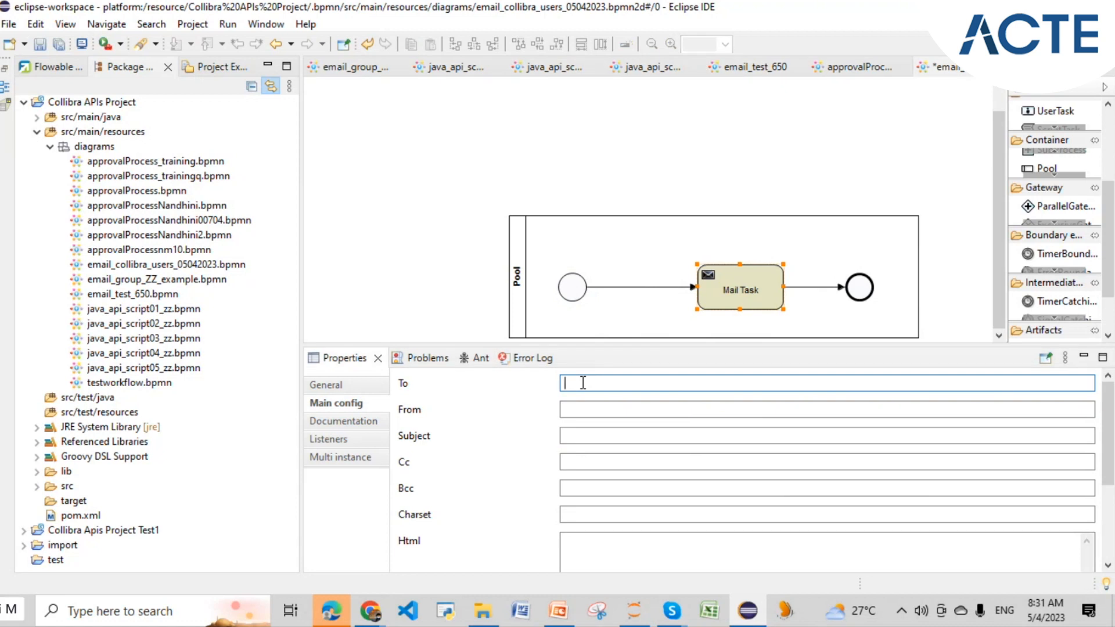
type("${}")
key("Left")
type("recipients")
mouse_move(578, 301)
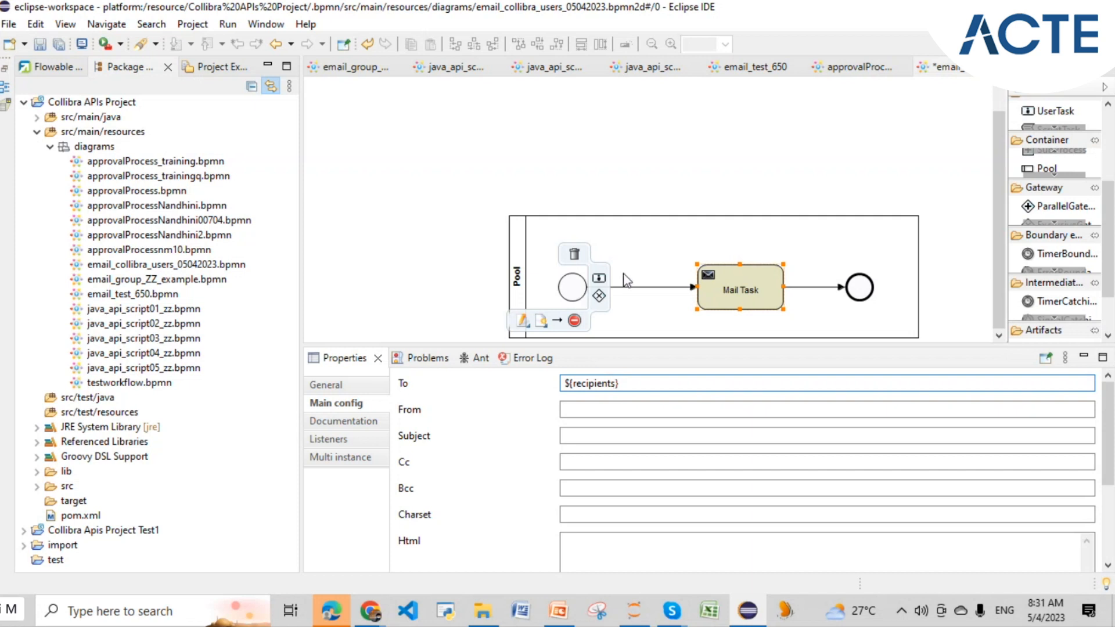
left_click(573, 285)
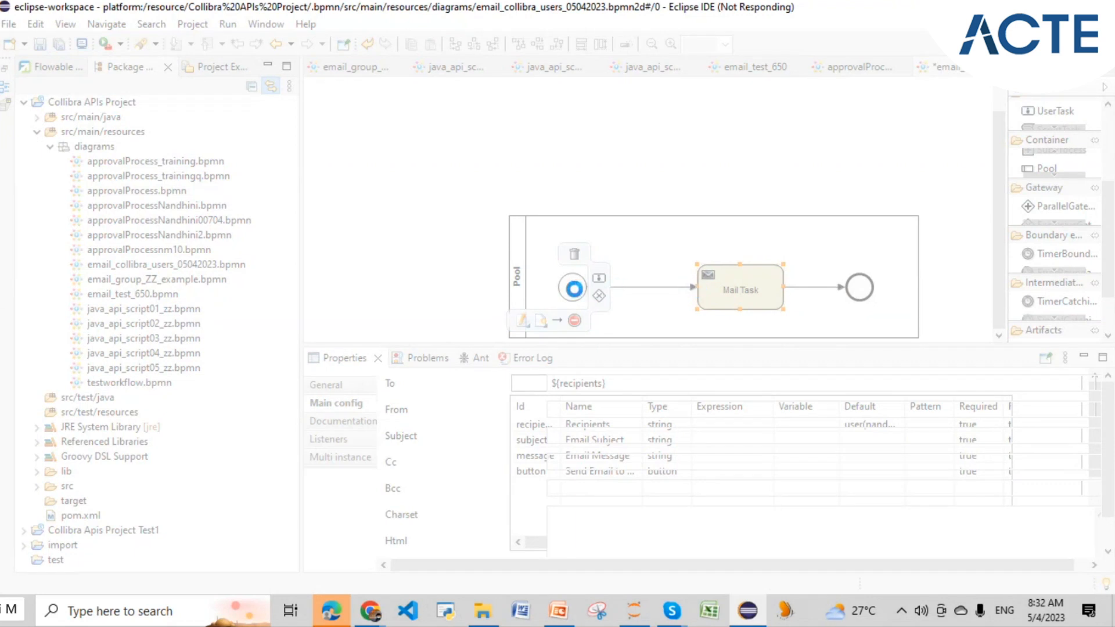
- Review the start event's form properties and try the Email Message field on the Collibra form
left_click(575, 292)
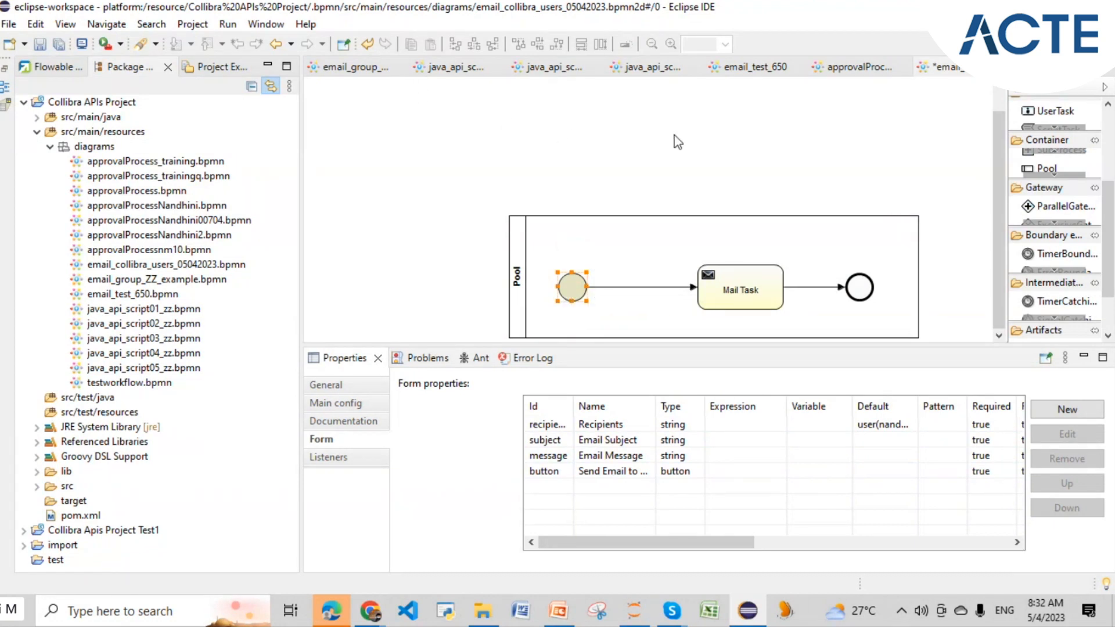
mouse_move(582, 296)
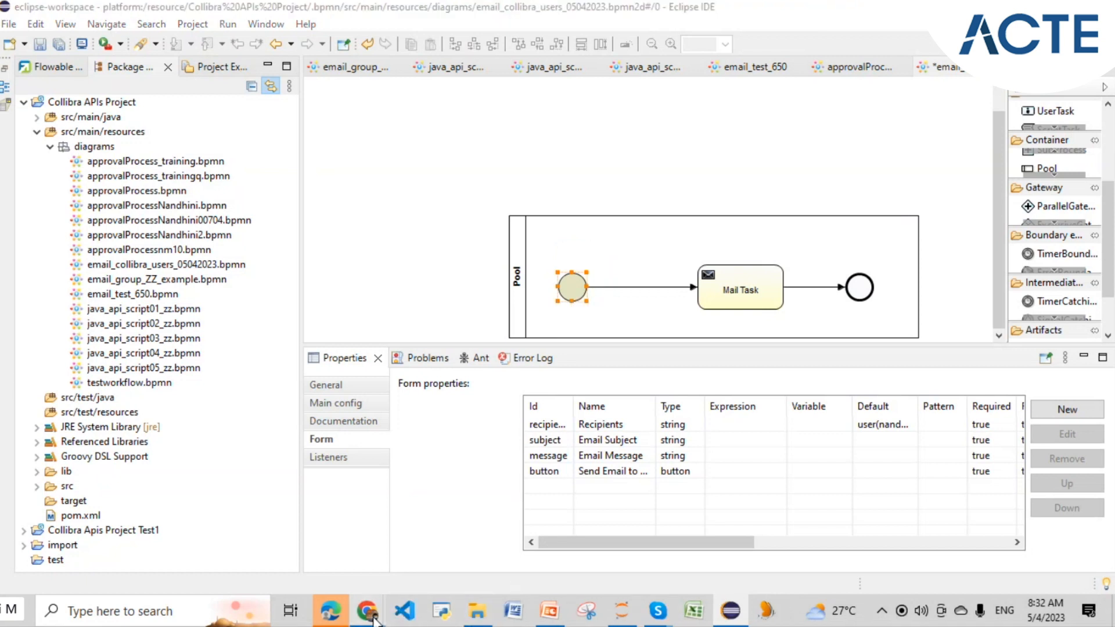
mouse_move(373, 620)
left_click(448, 558)
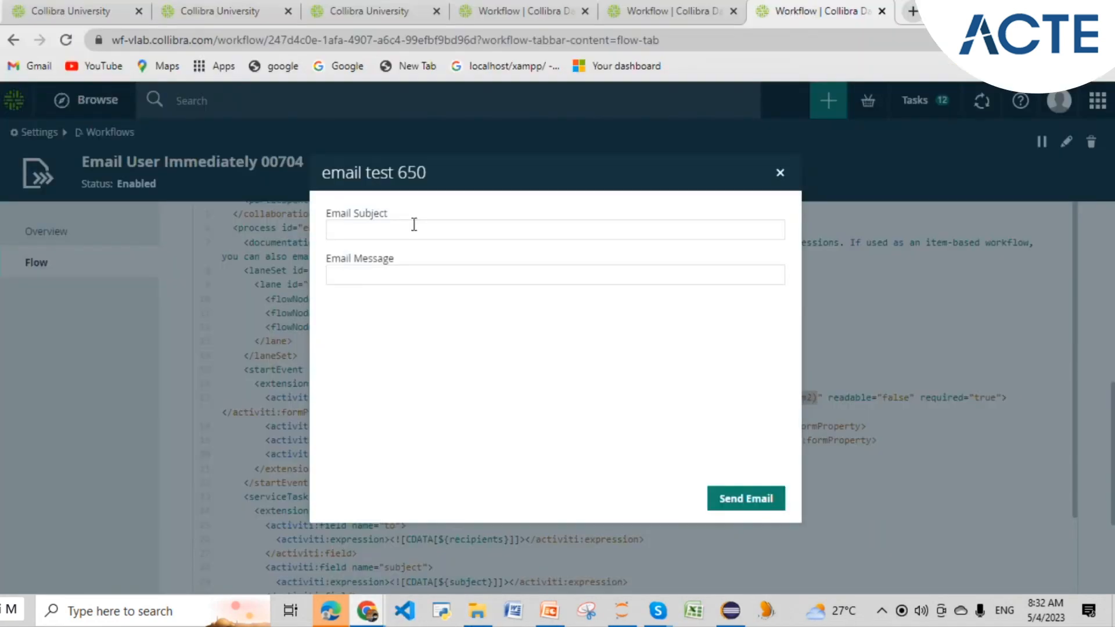
left_click(431, 282)
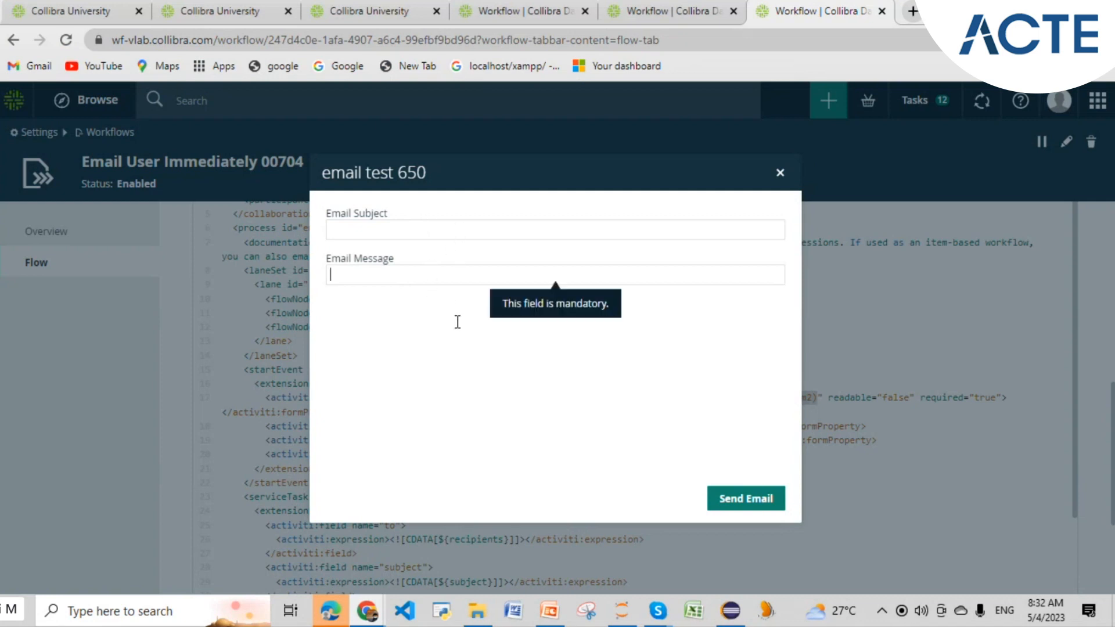
left_click(732, 620)
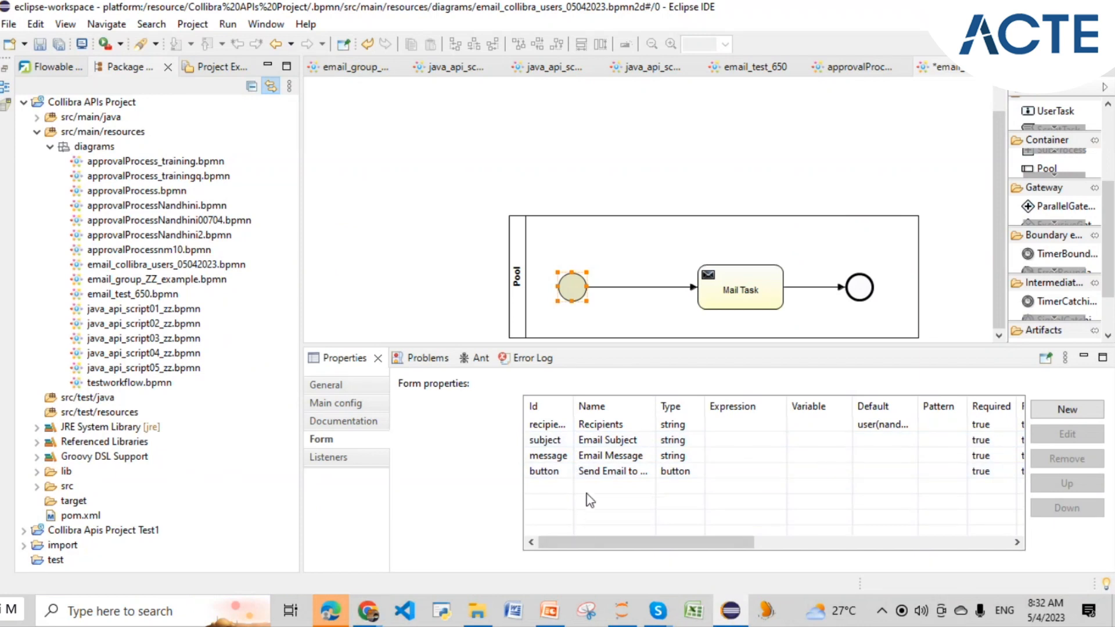
- Widen the Id and Default columns and inspect the recipients, subject, message and button rows
left_click_drag(574, 404, 653, 405)
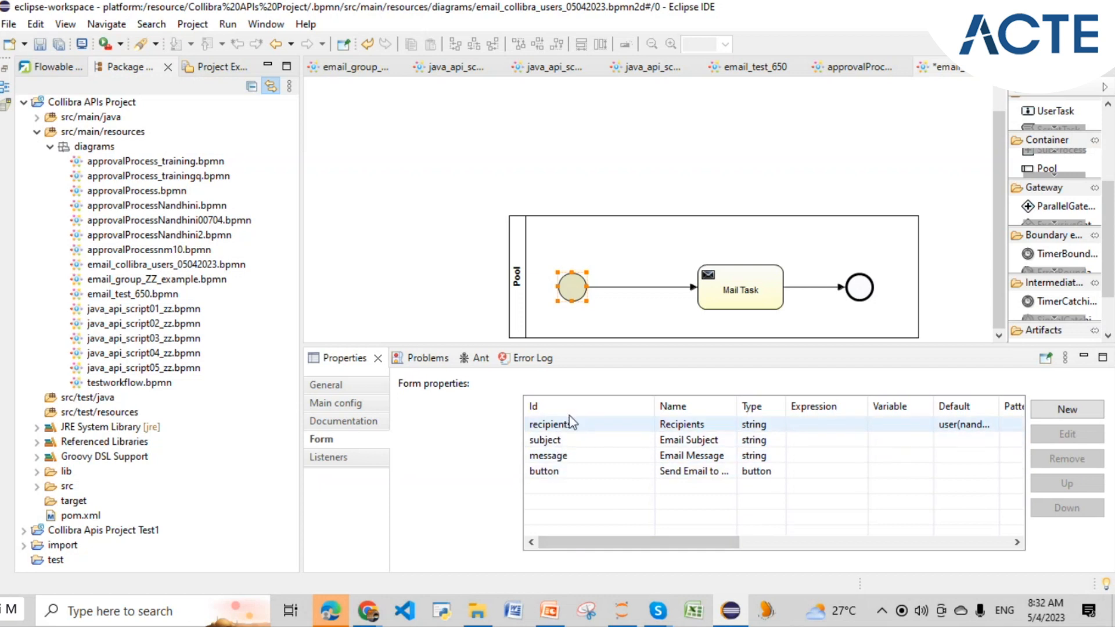
left_click(559, 441)
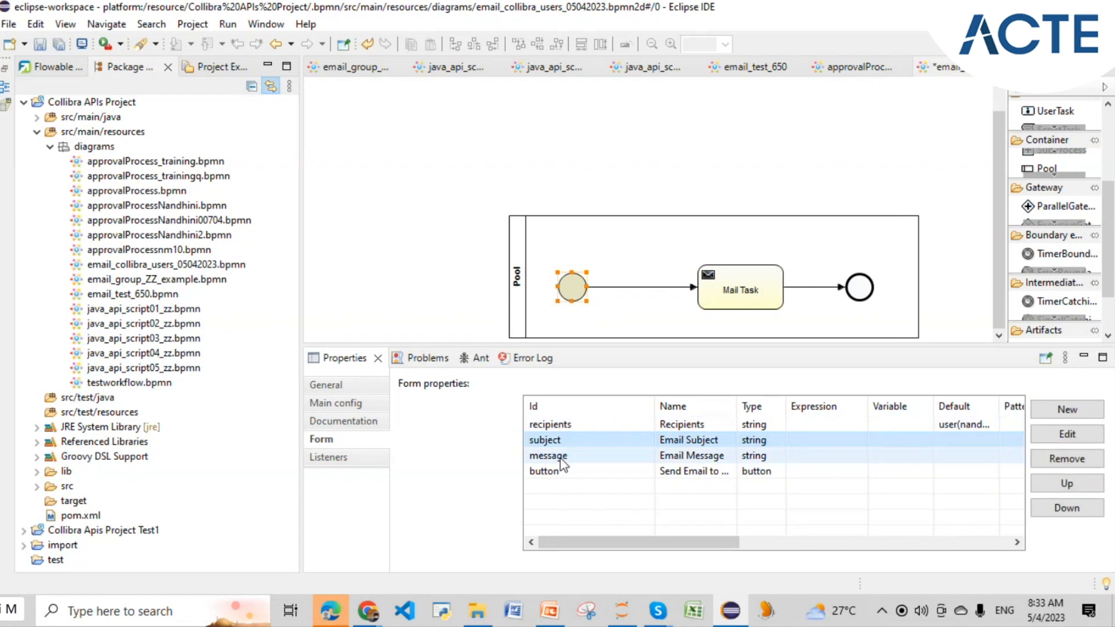
left_click(560, 456)
left_click(561, 472)
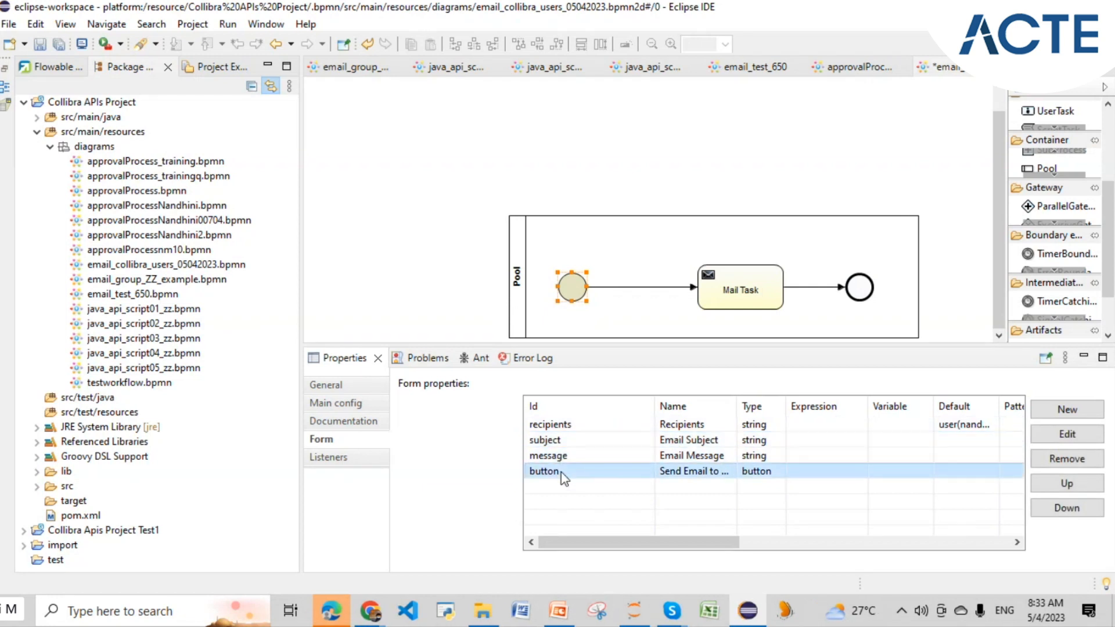
left_click(554, 427)
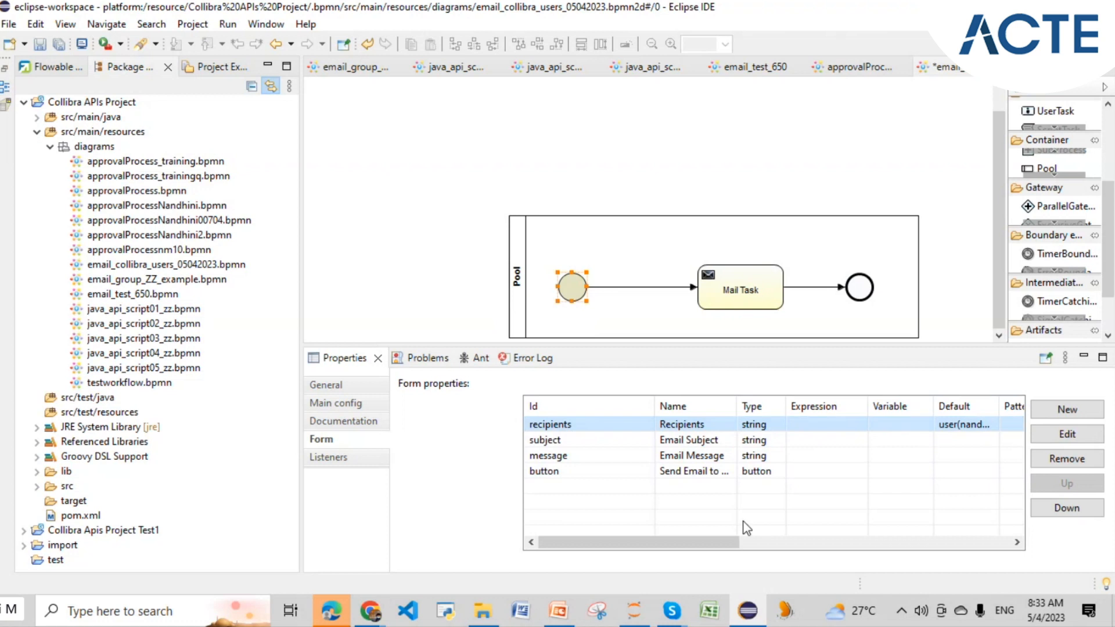
left_click_drag(722, 542, 790, 549)
left_click_drag(826, 405, 868, 405)
left_click_drag(764, 550, 598, 555)
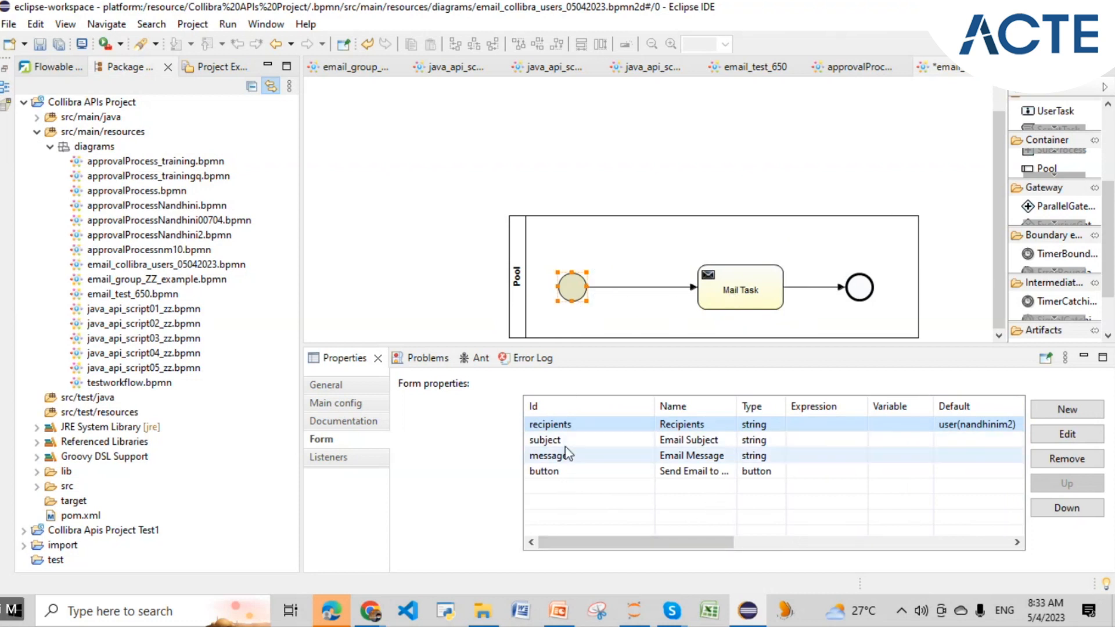
left_click(723, 293)
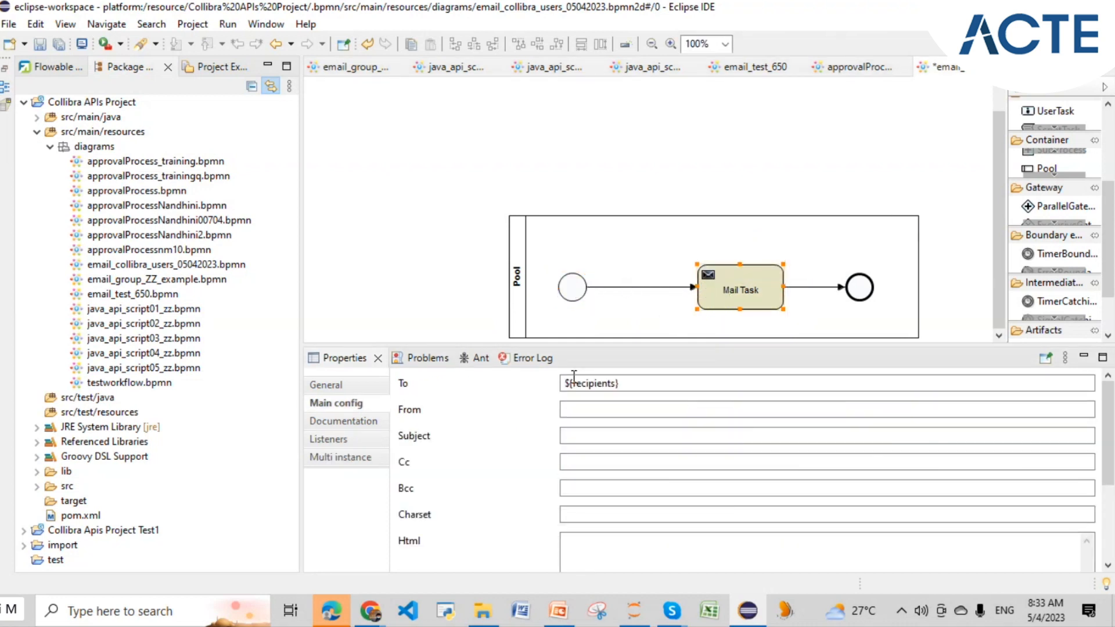
scroll(490, 401, "down", 5)
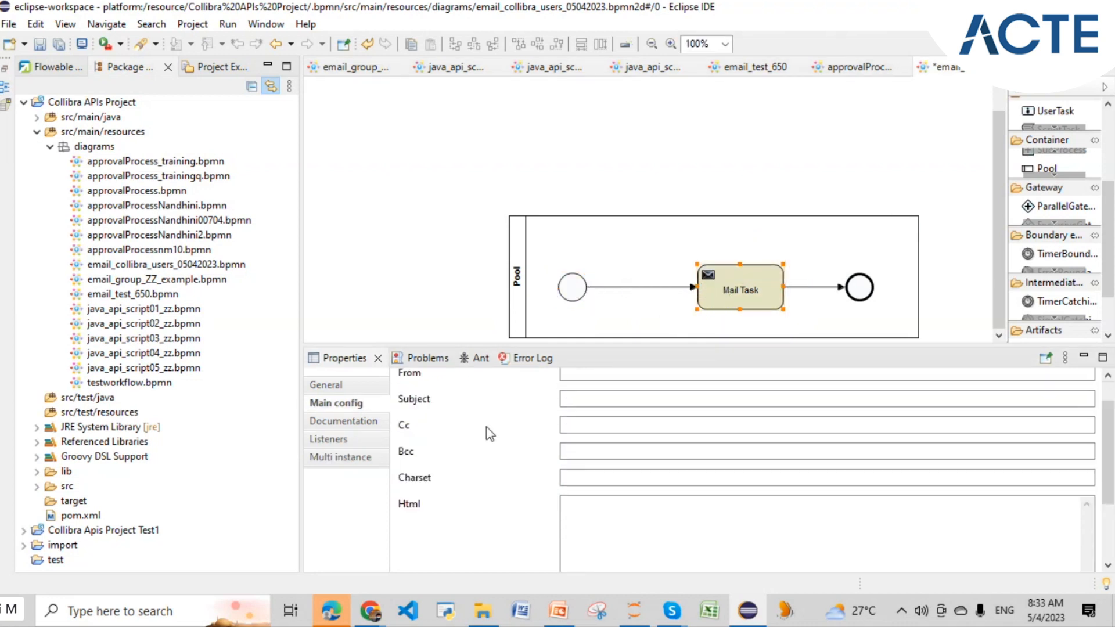
left_click(336, 386)
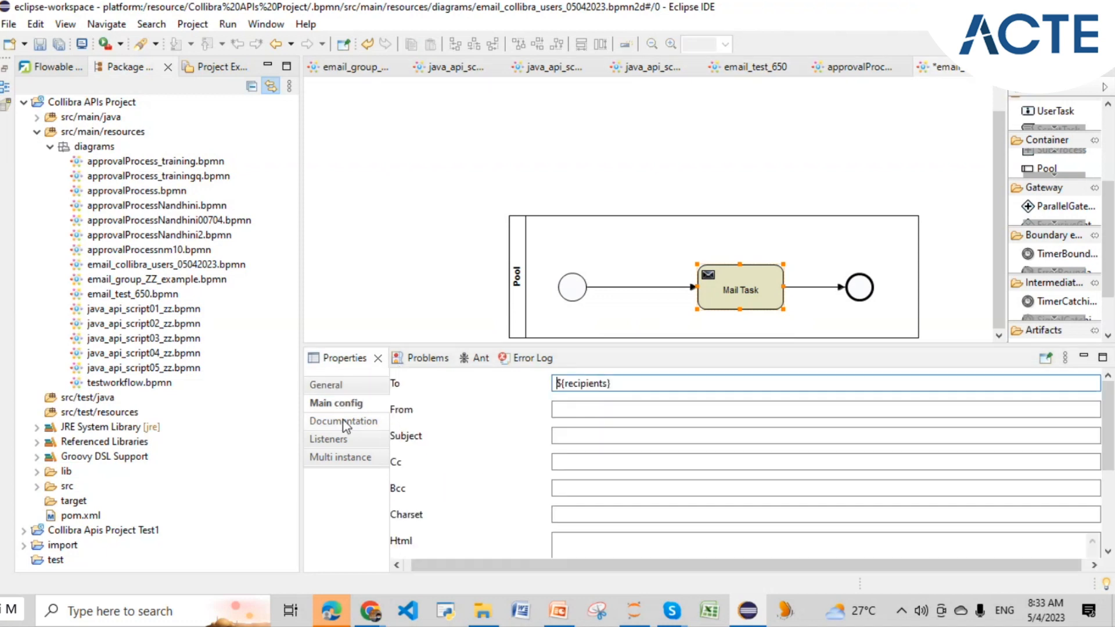
left_click(343, 421)
left_click(350, 405)
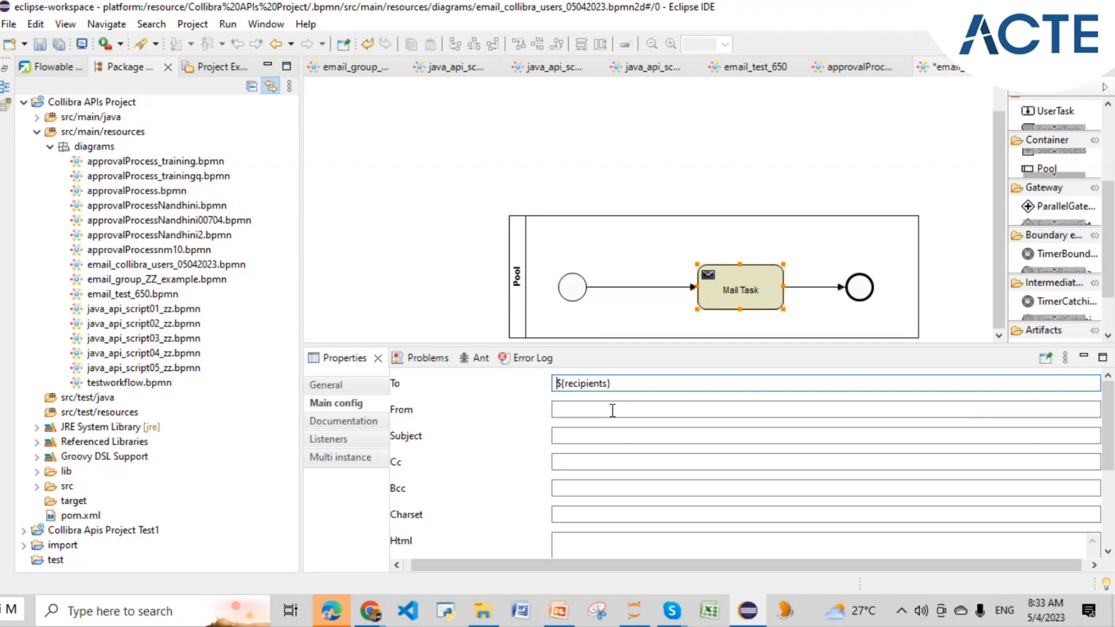
left_click_drag(619, 385, 537, 378)
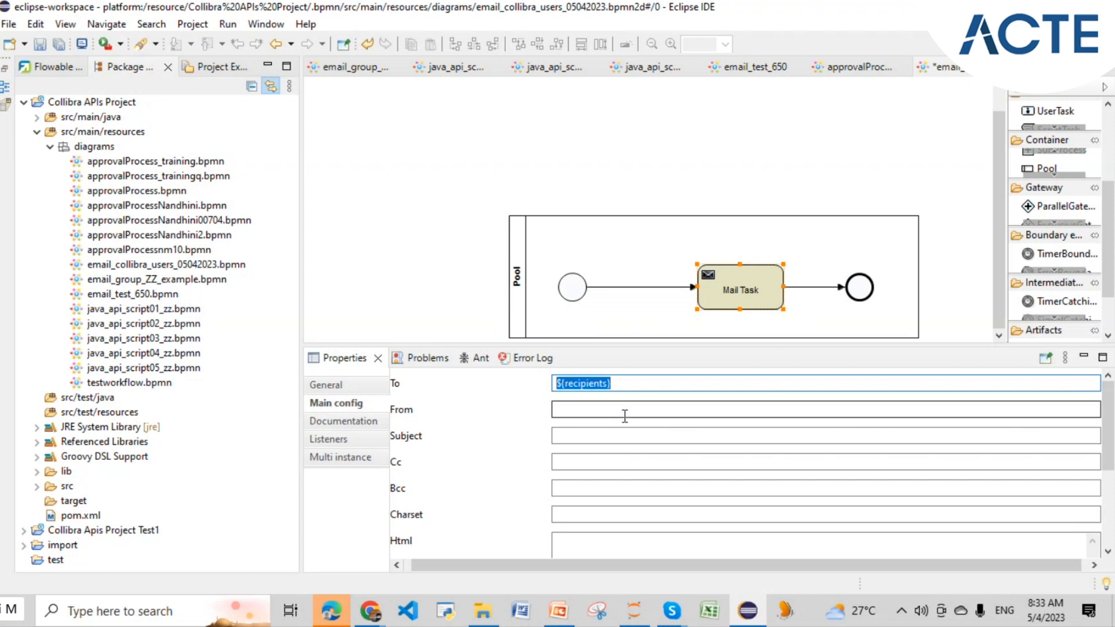
mouse_move(794, 293)
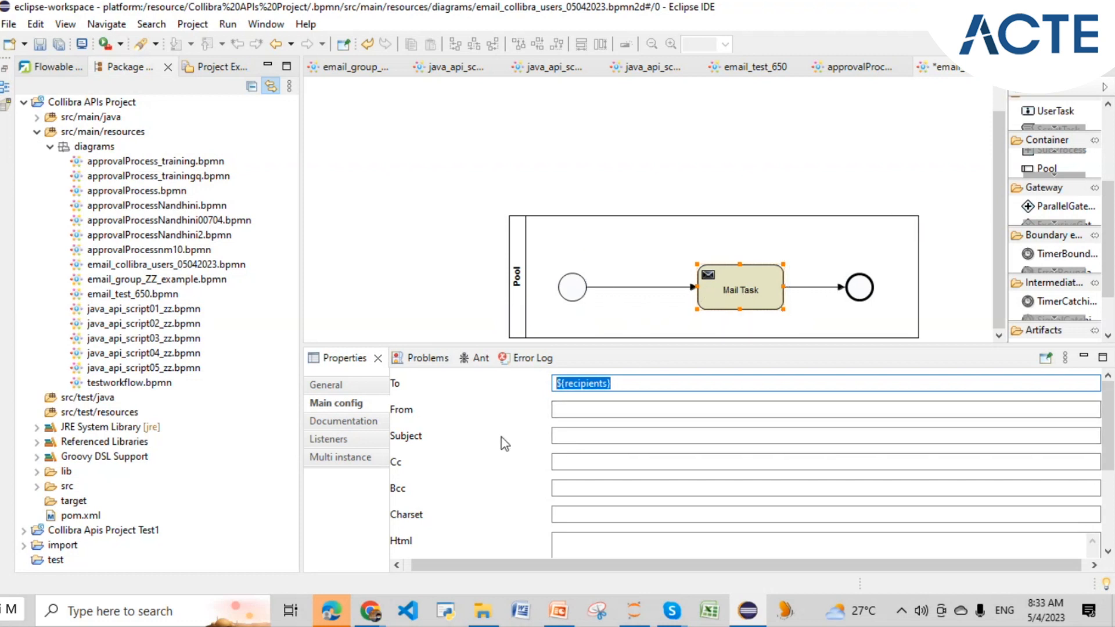
left_click(579, 408)
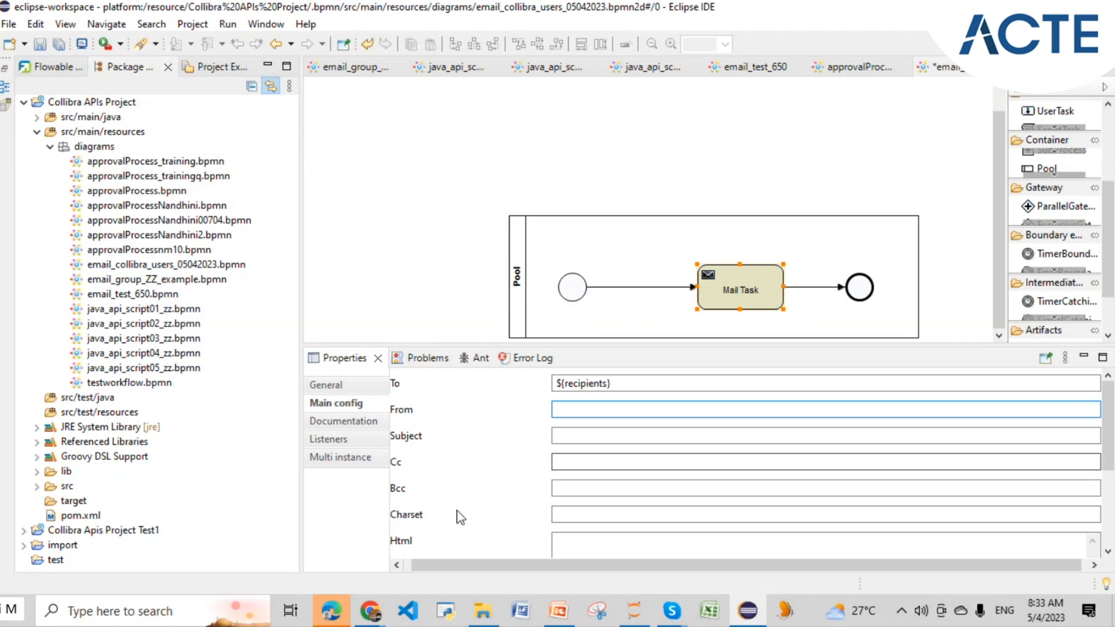
scroll(457, 515, "down", 2)
left_click(643, 504)
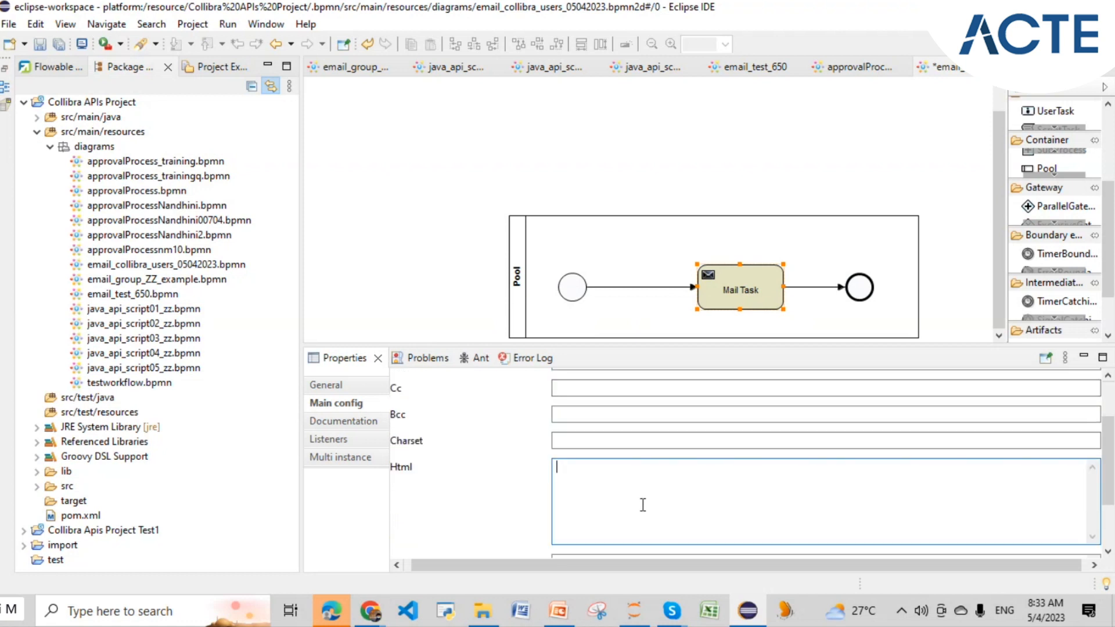
scroll(610, 446, "up", 2)
left_click_drag(614, 381, 546, 384)
mouse_move(579, 296)
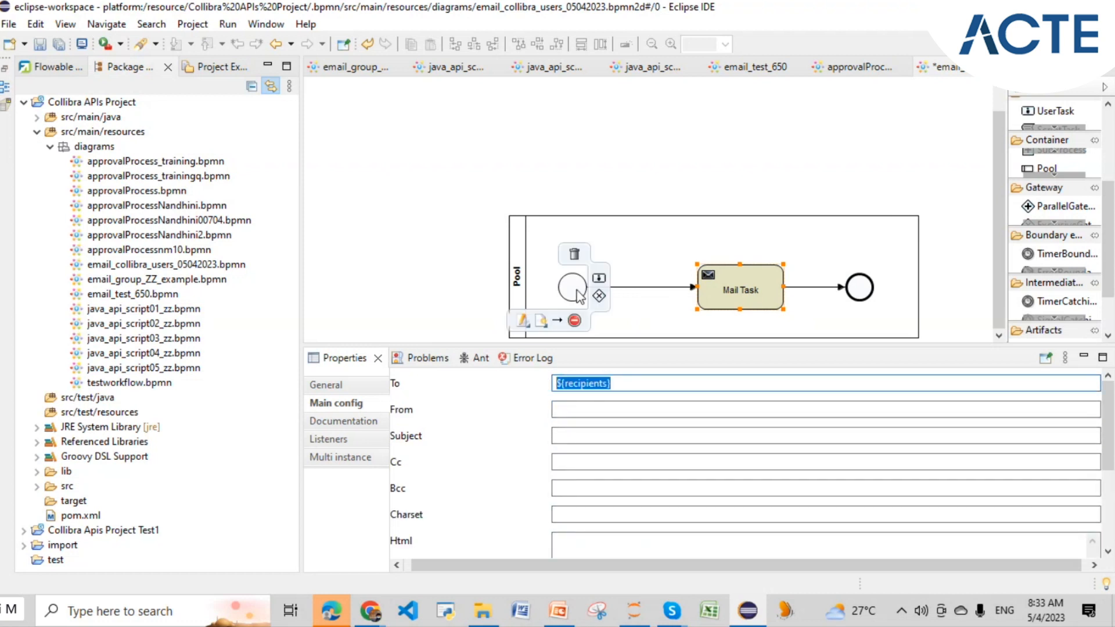
left_click(586, 384)
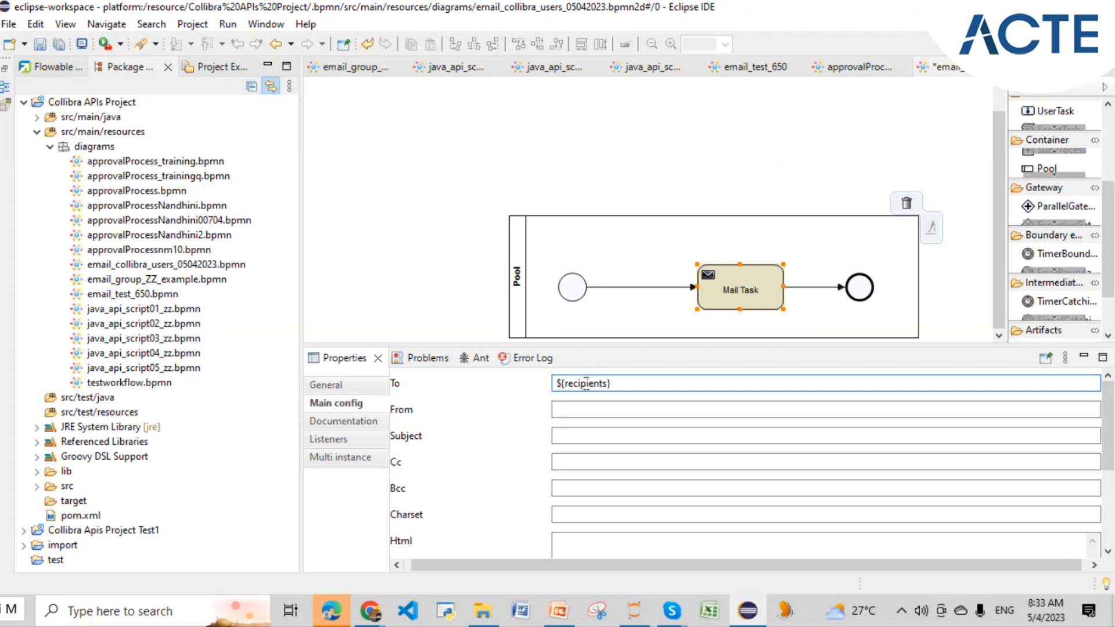
left_click_drag(566, 384, 606, 392)
left_click(606, 393)
left_click_drag(565, 383, 606, 388)
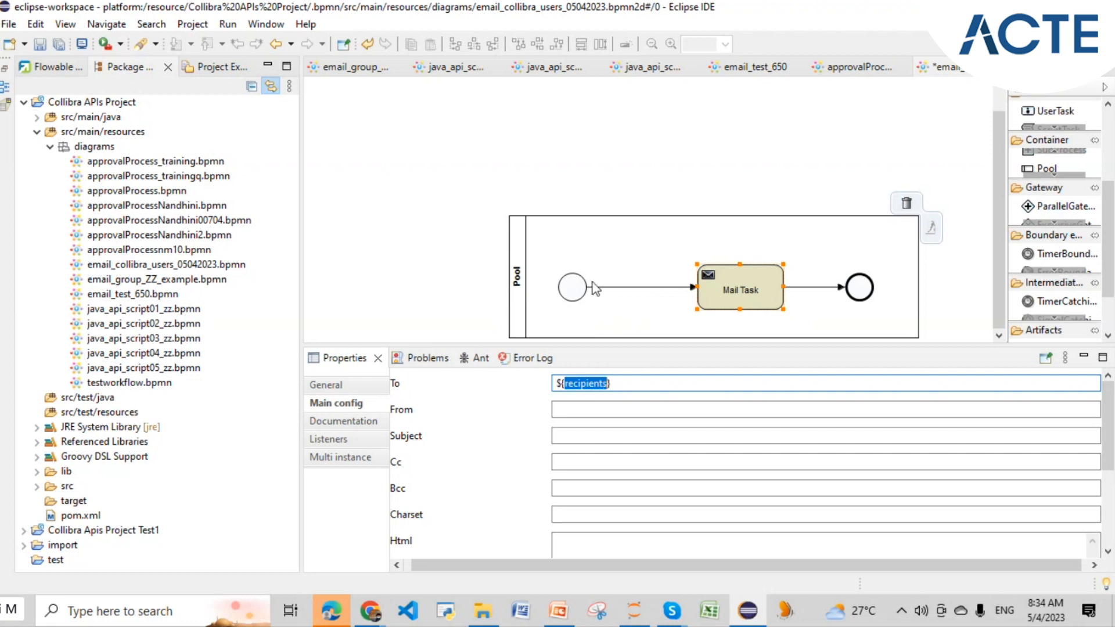
left_click(578, 294)
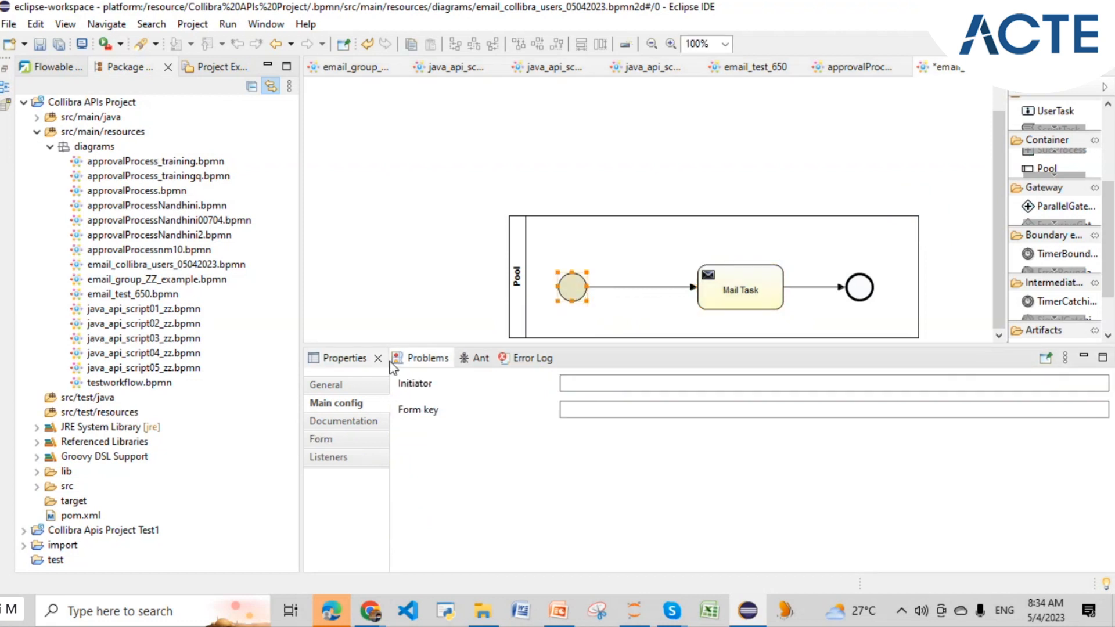
left_click(366, 440)
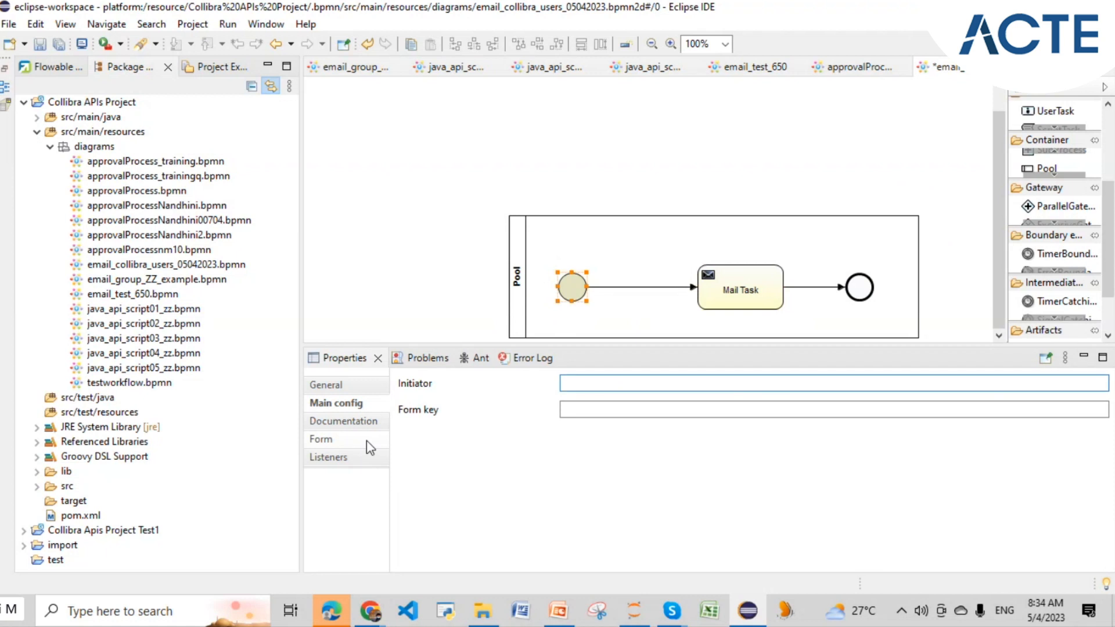
left_click(367, 441)
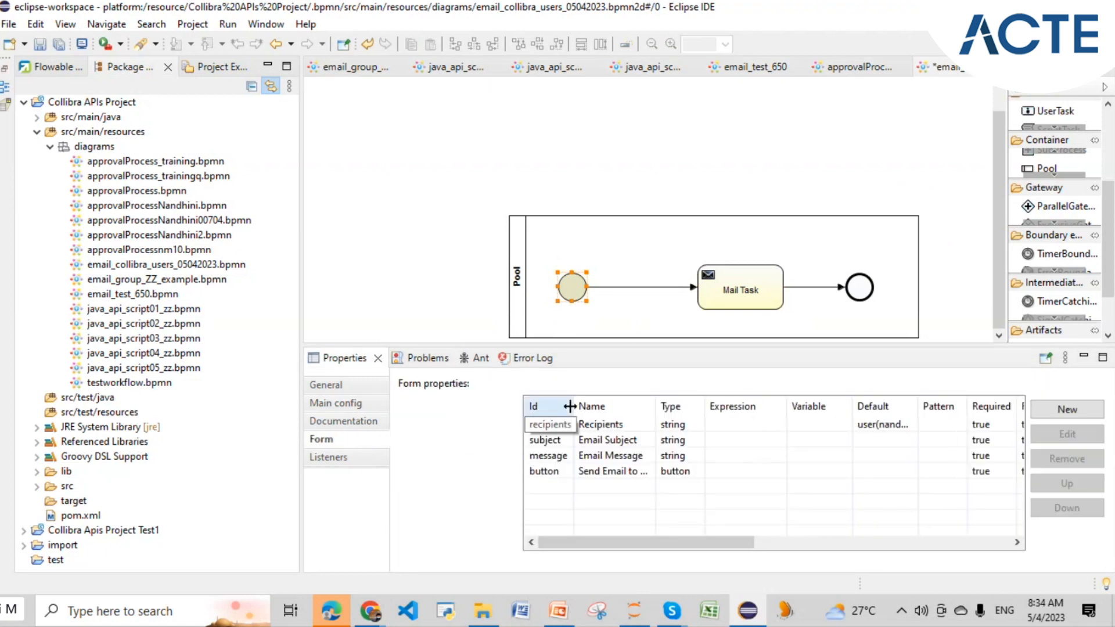
left_click(607, 428)
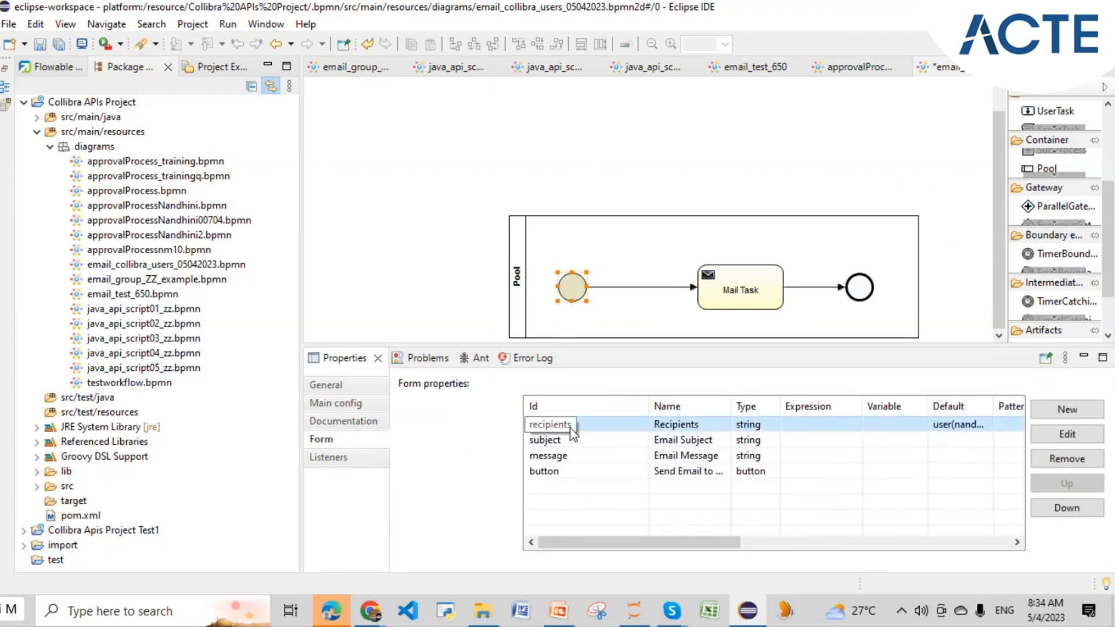
left_click(726, 297)
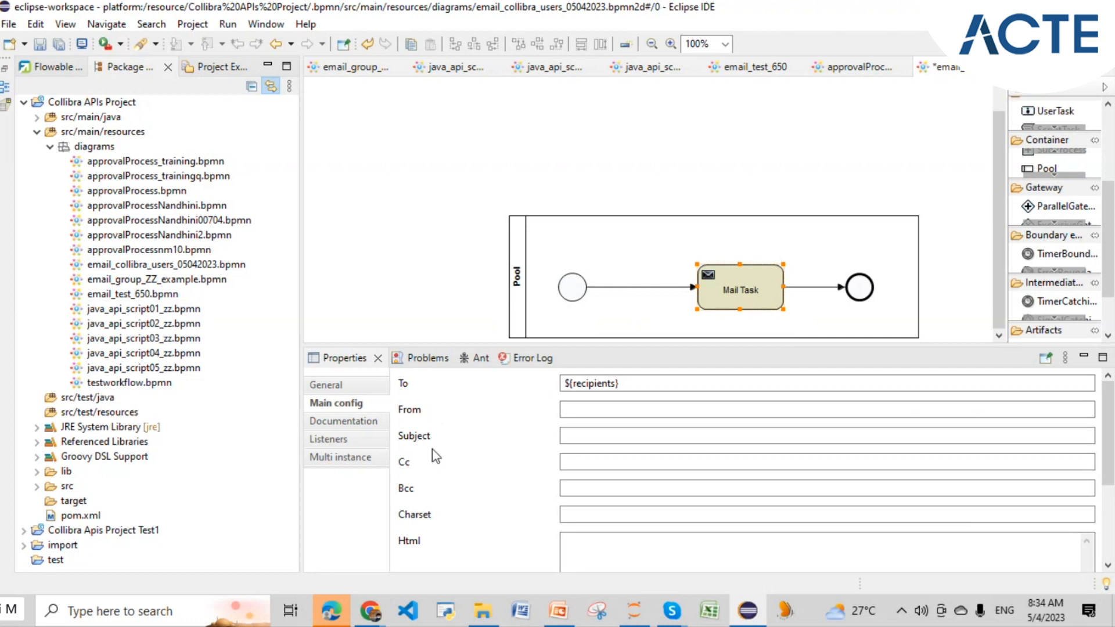
- Enter ${subject} as the Mail Task's Subject, testing the Collibra form's Email Subject field
left_click(616, 434)
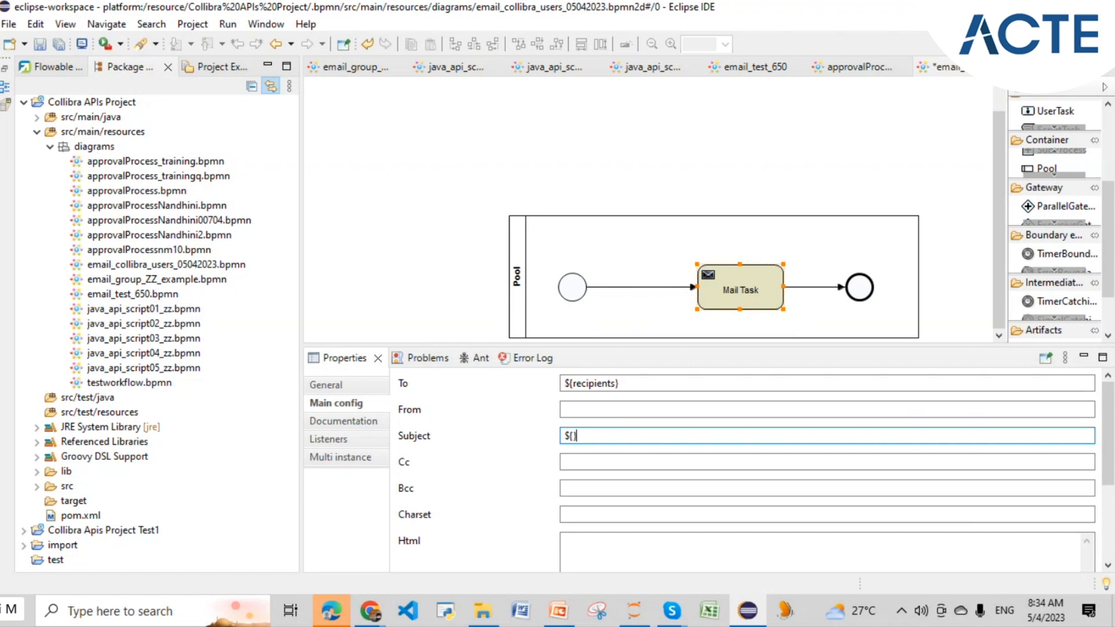
type("${subject")
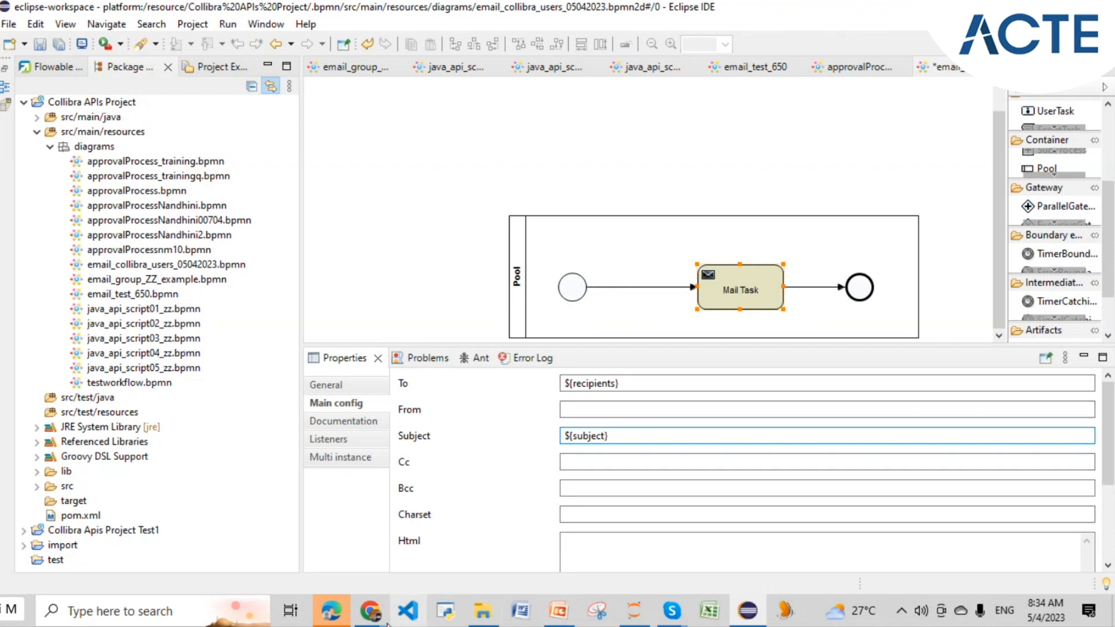
mouse_move(386, 621)
left_click(428, 561)
left_click(397, 228)
type("dfsdf")
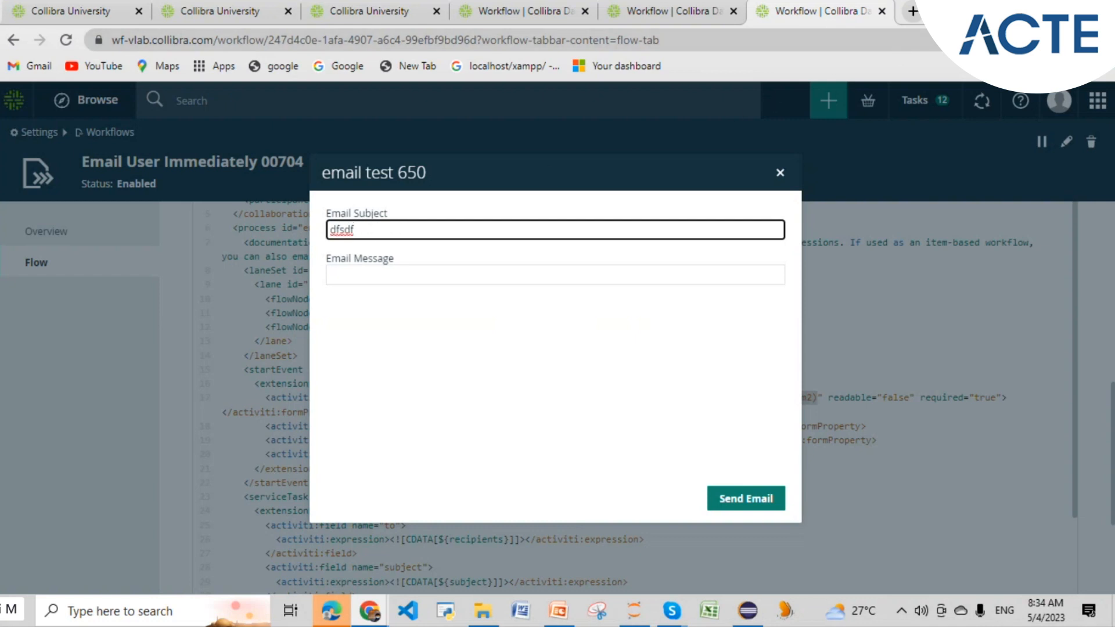
key("alt+Tab")
left_click_drag(570, 435, 574, 435)
left_click(599, 435)
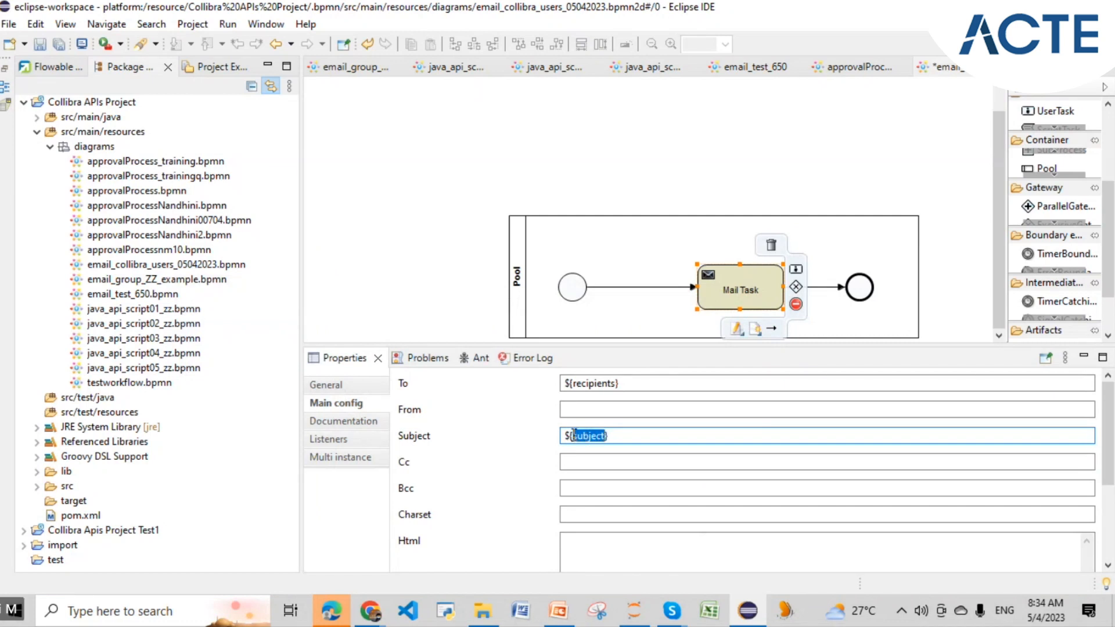
- Fill the Mail Task's Html body field with ${message}
left_click(605, 384)
scroll(580, 511, "down", 1)
left_click(607, 507)
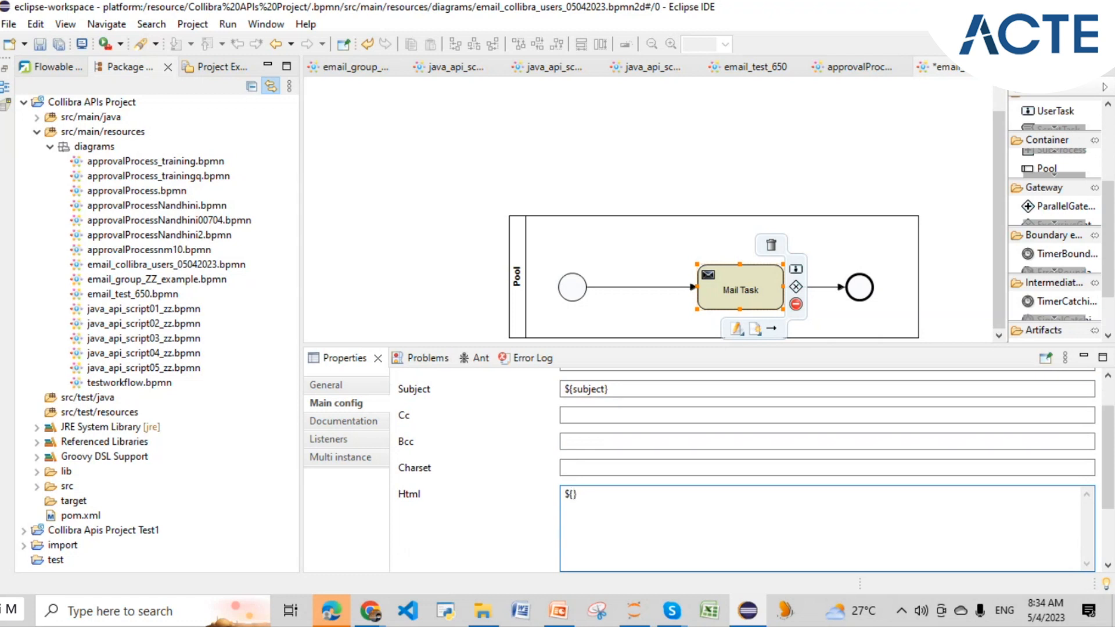
type("message")
scroll(615, 386, "up", 1)
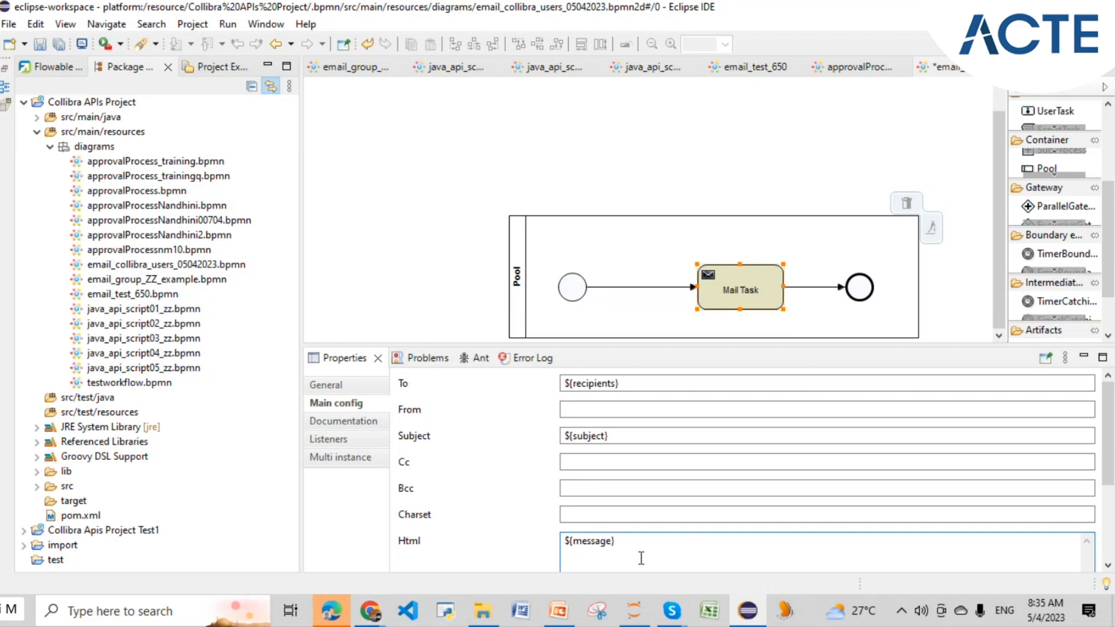
scroll(679, 522, "down", 1)
left_click(859, 287)
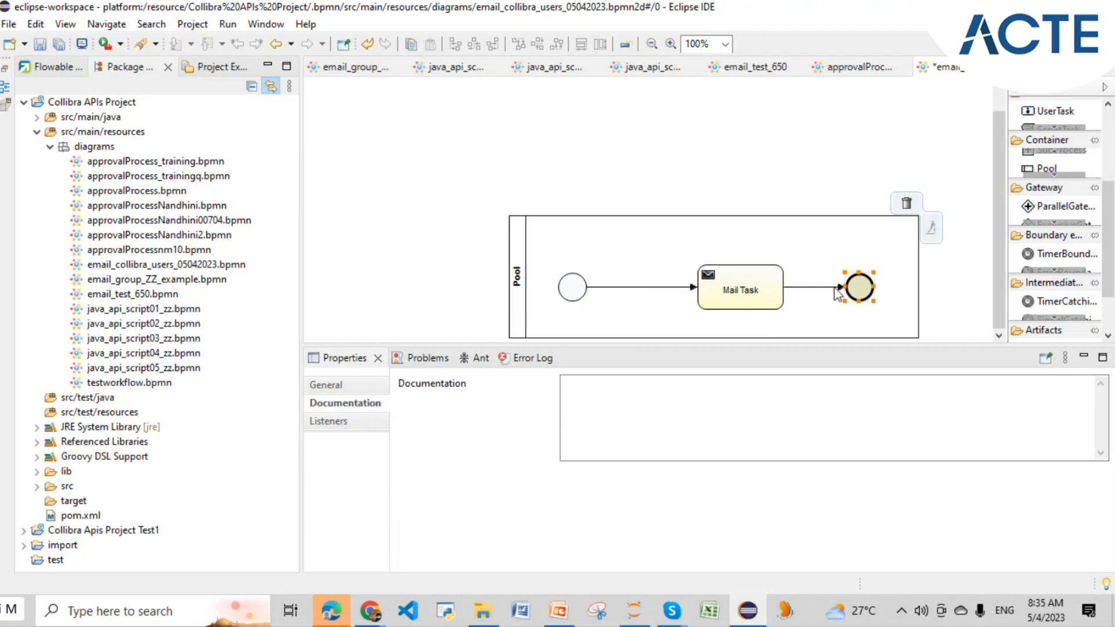
- Check the pool's process Id email_collibra_users_05042023 and name 'email users 04052023'
left_click(740, 291)
scroll(500, 505, "down", 3)
scroll(477, 511, "up", 3)
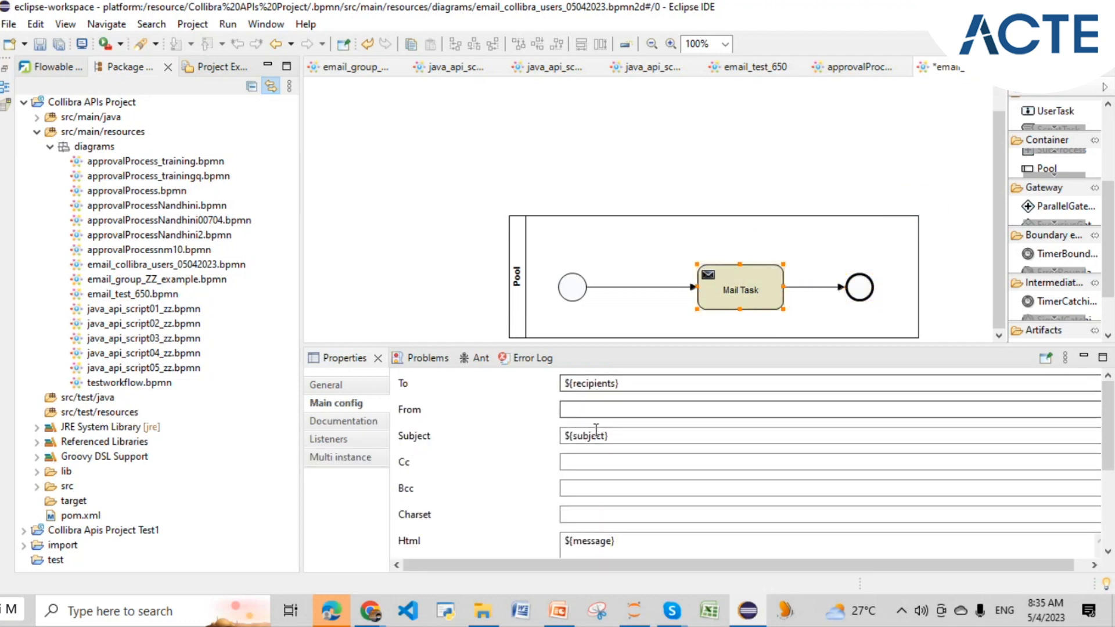
left_click(572, 288)
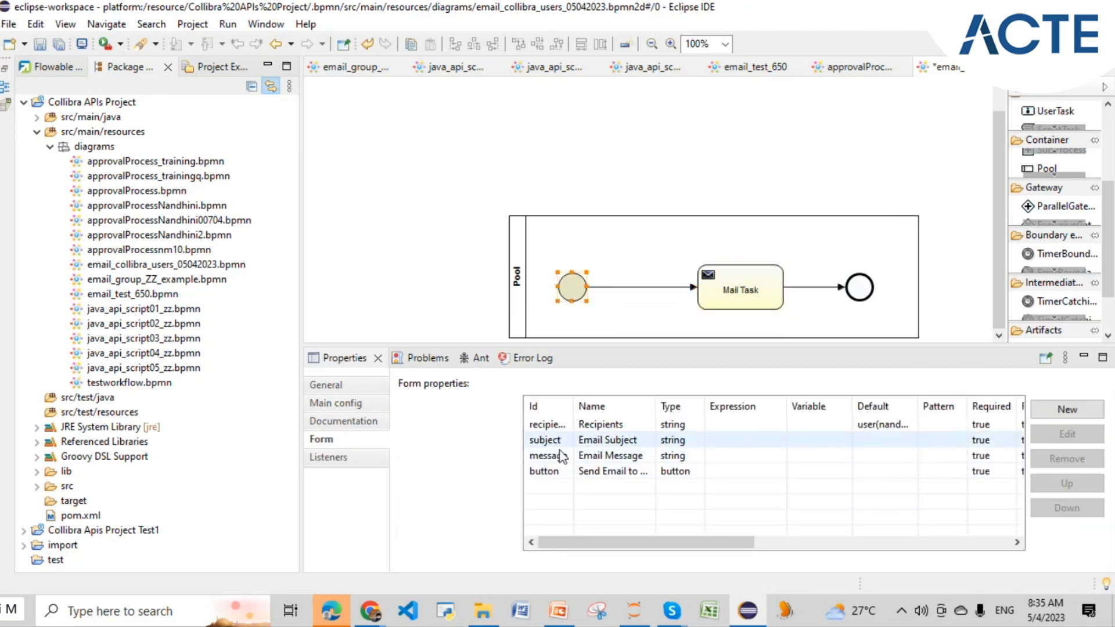
left_click(516, 286)
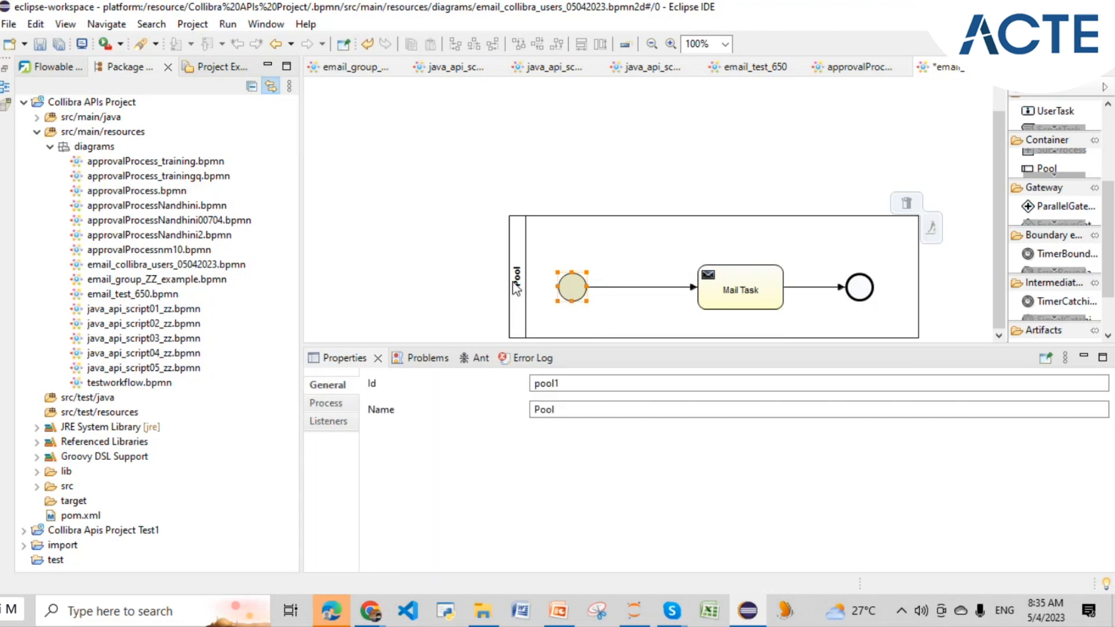
left_click(515, 288)
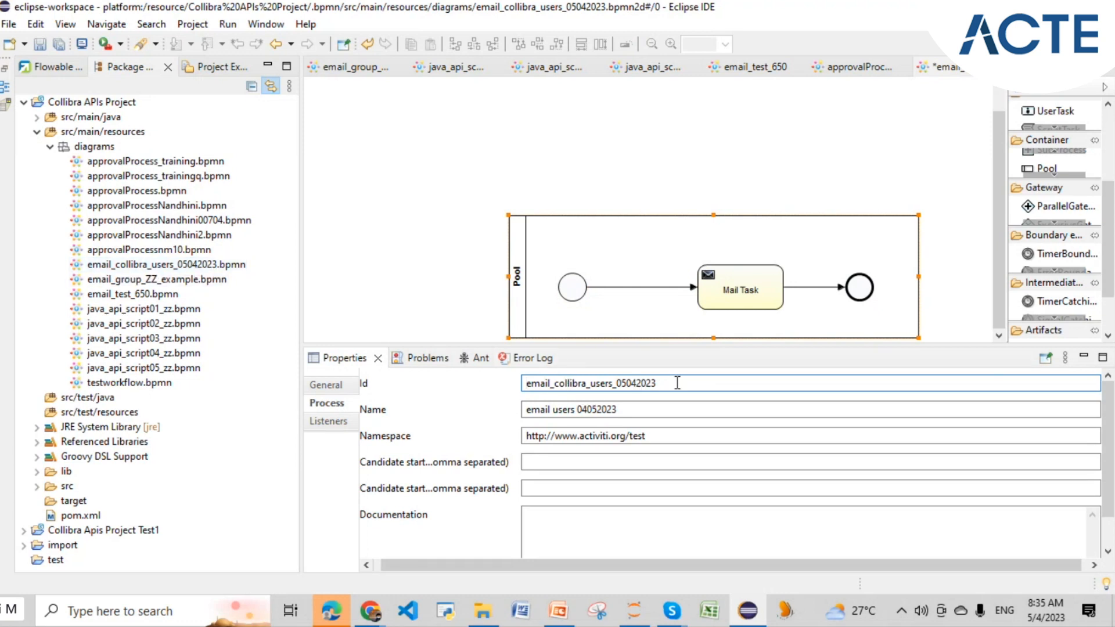
left_click(691, 140)
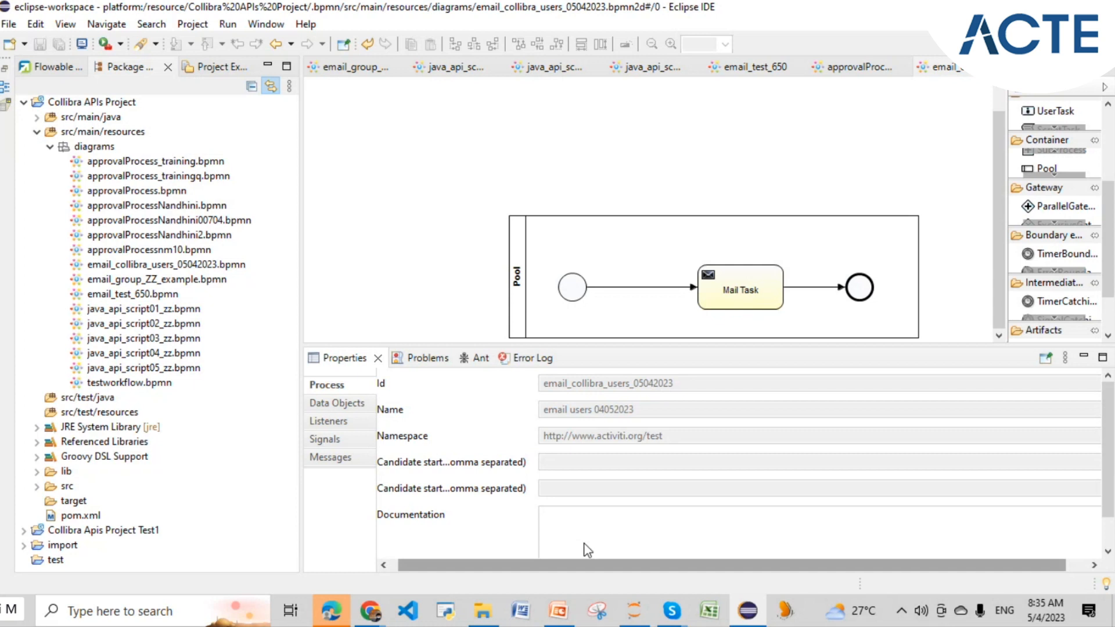
- Close the email dialog in Collibra and navigate from the dashboard to Settings
mouse_move(374, 610)
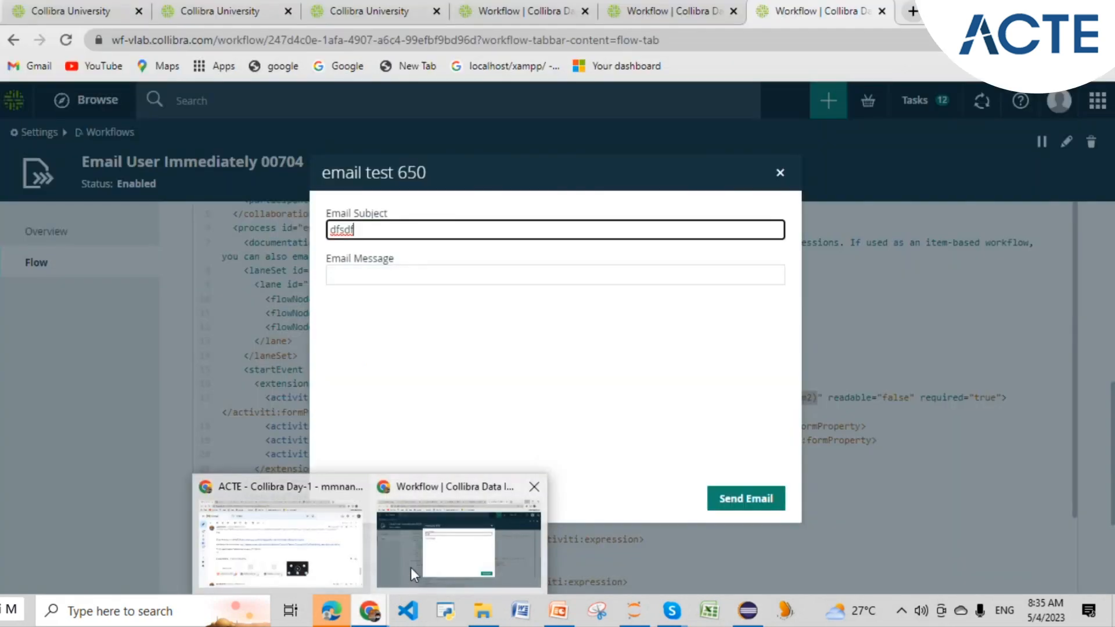
left_click(410, 567)
left_click(780, 173)
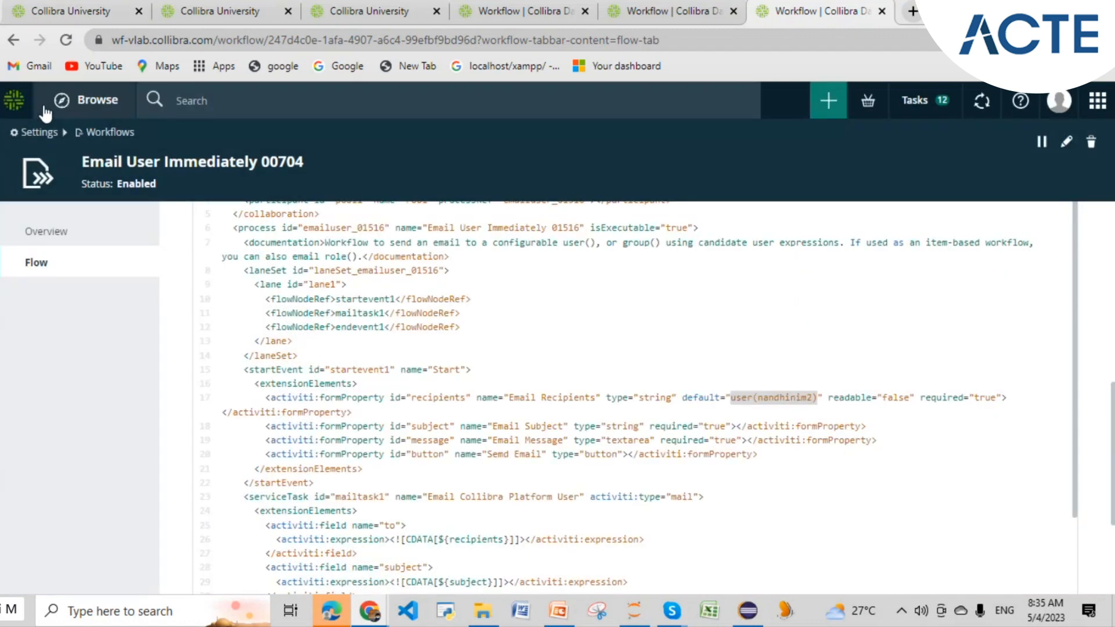
left_click(99, 105)
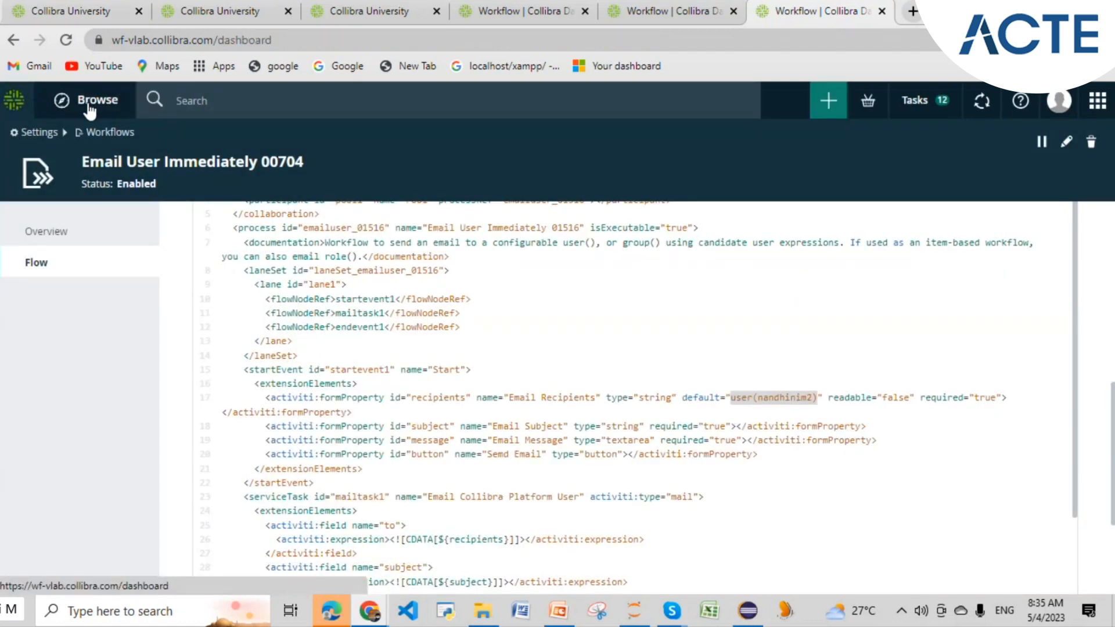
left_click(19, 106)
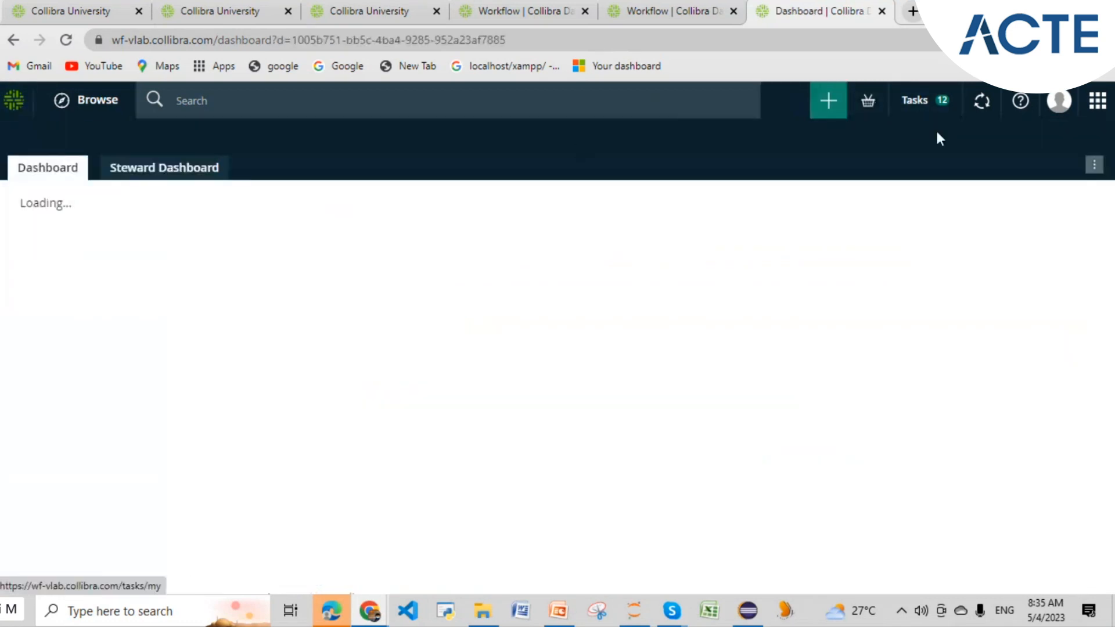
left_click(1095, 104)
left_click(995, 484)
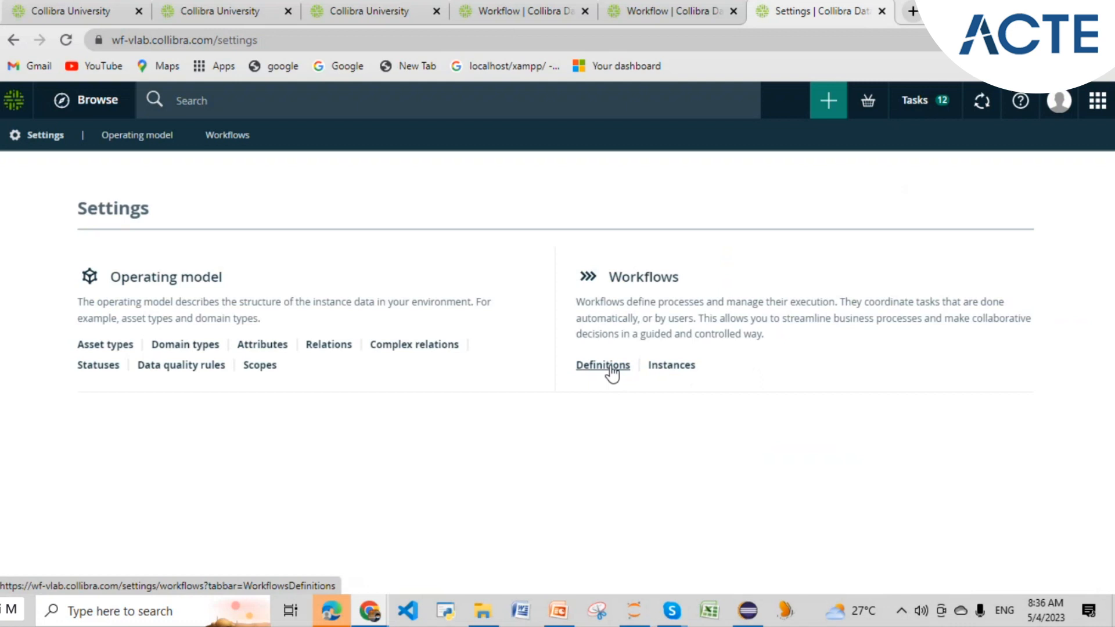
- Upload email_collibra_users_05042023.bpmn under Workflows > Definitions
left_click(603, 366)
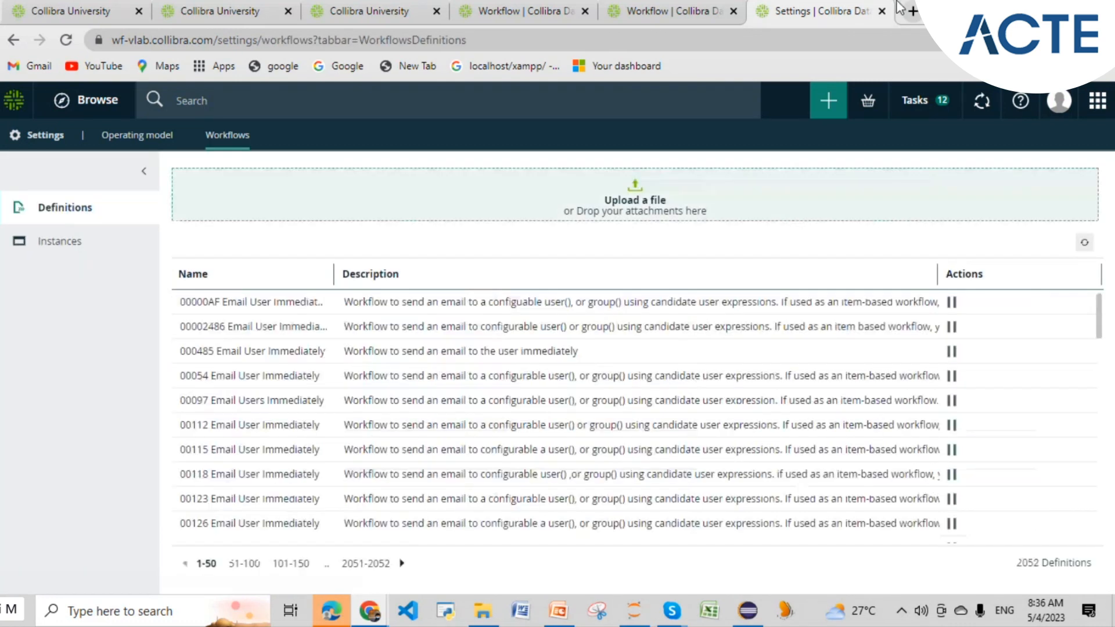
left_click(637, 197)
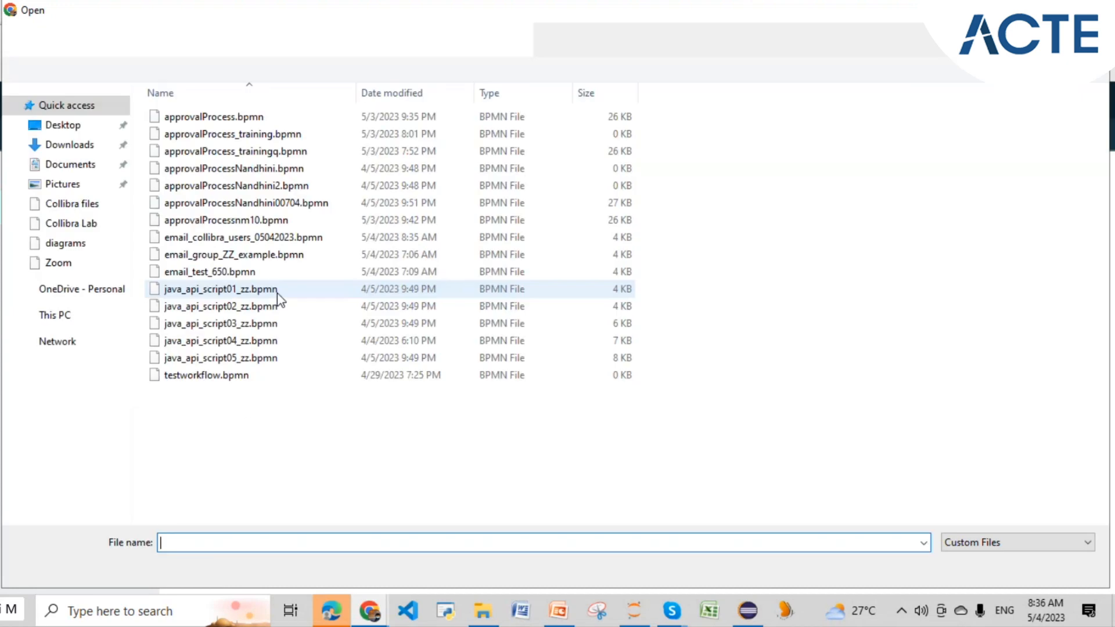
left_click(279, 238)
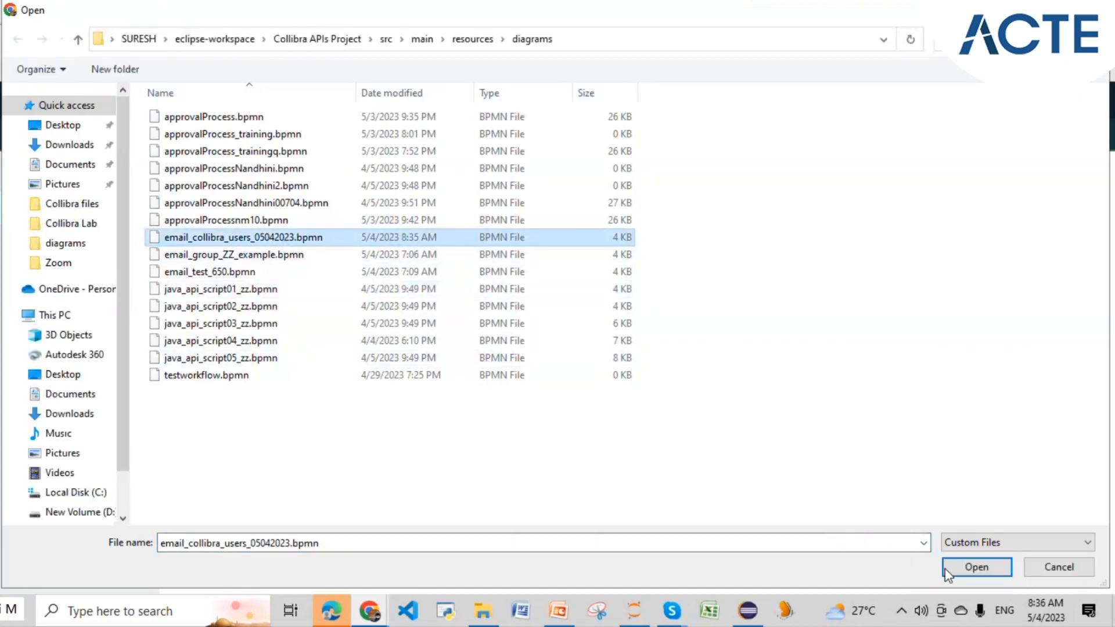
left_click(962, 569)
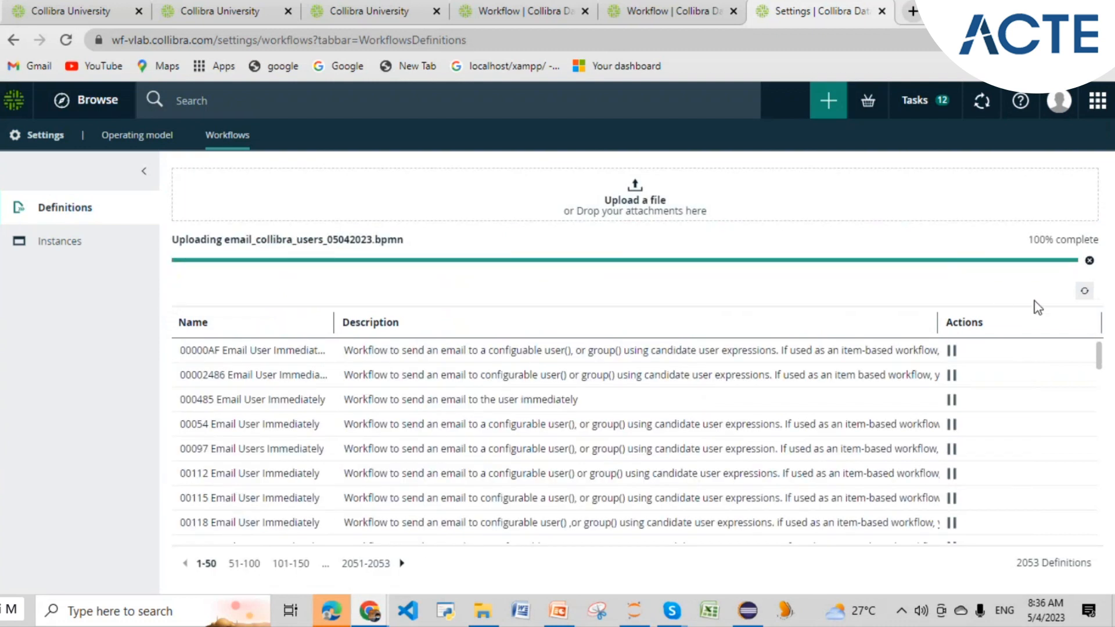
- Refresh the definitions list and open the email_group_ZZ_example diagram in Eclipse
left_click(1084, 297)
mouse_move(748, 620)
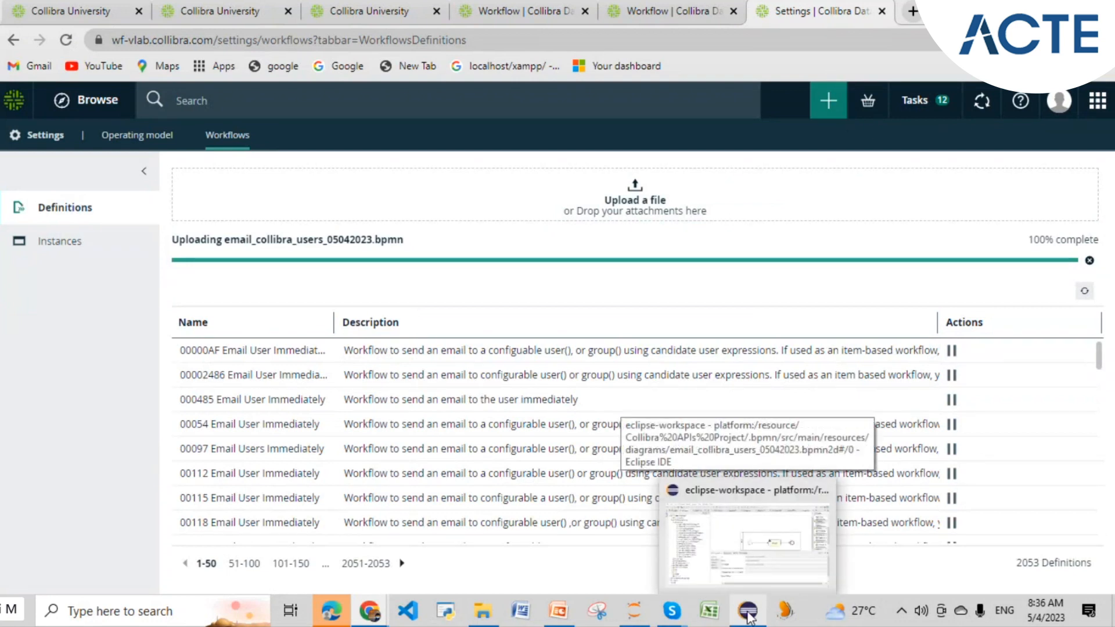
left_click(752, 531)
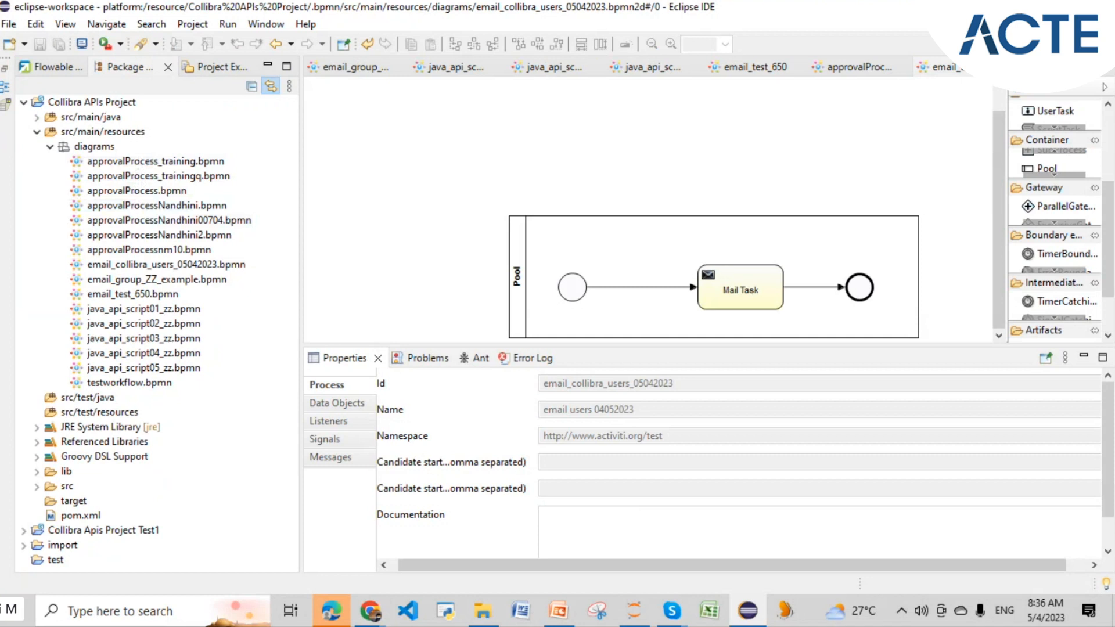
left_click(370, 610)
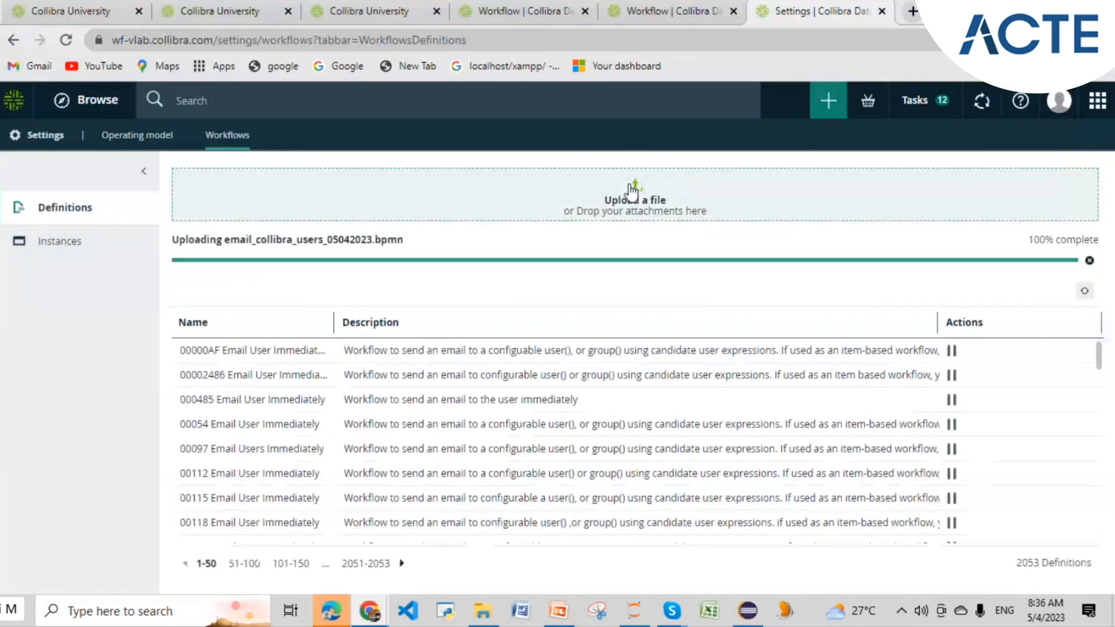
left_click(629, 183)
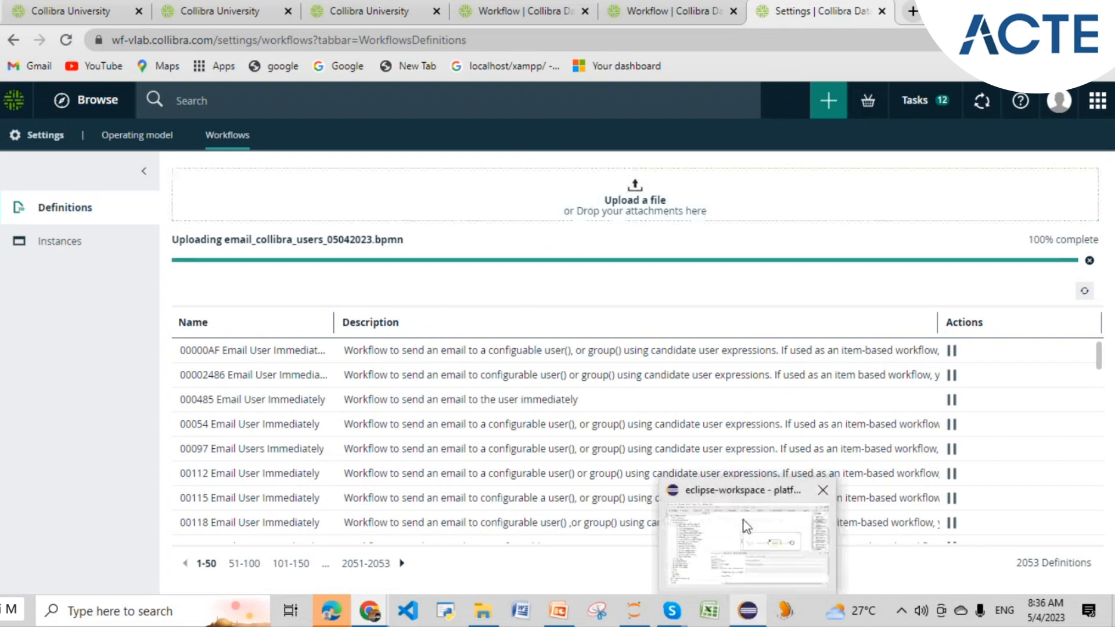
left_click(747, 559)
double_click(183, 284)
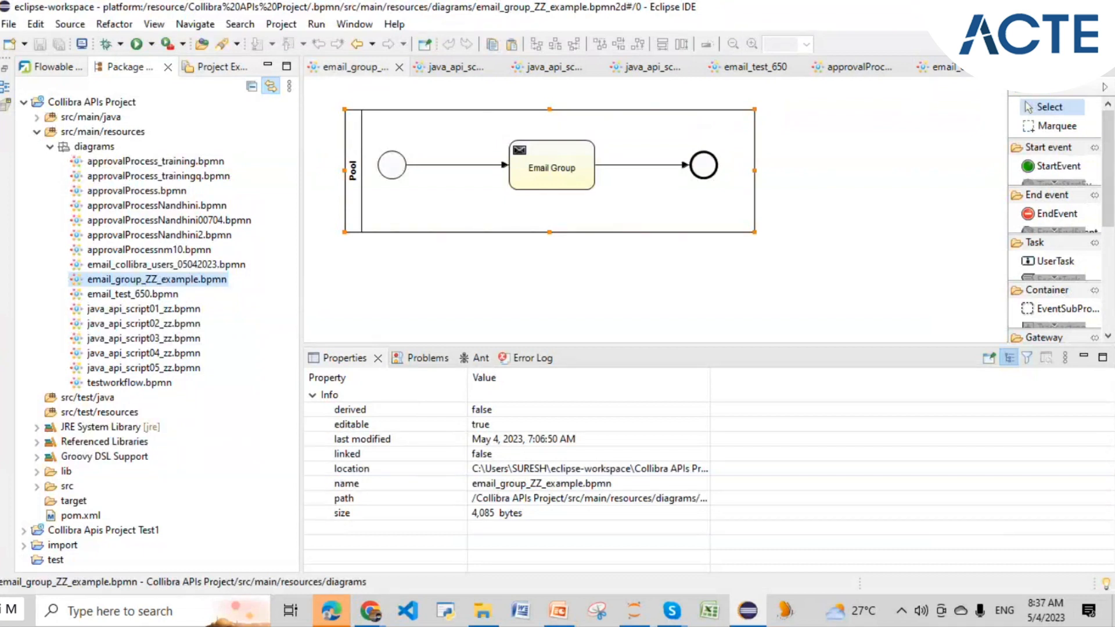
- Refresh the definitions list again and reload the whole Collibra page
key("alt+Tab")
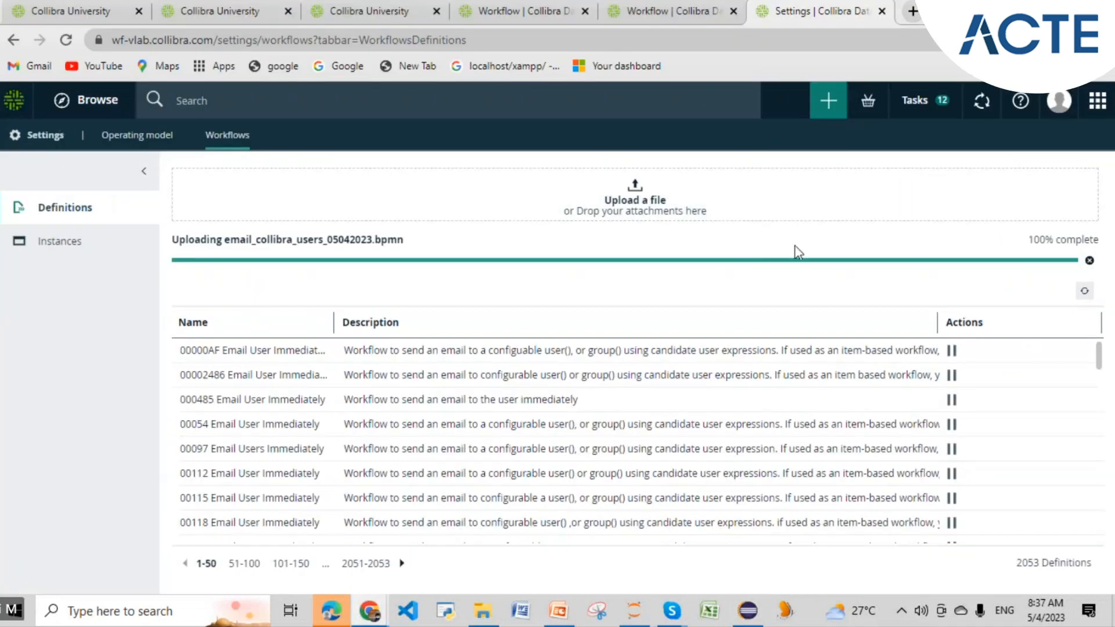
left_click(1084, 290)
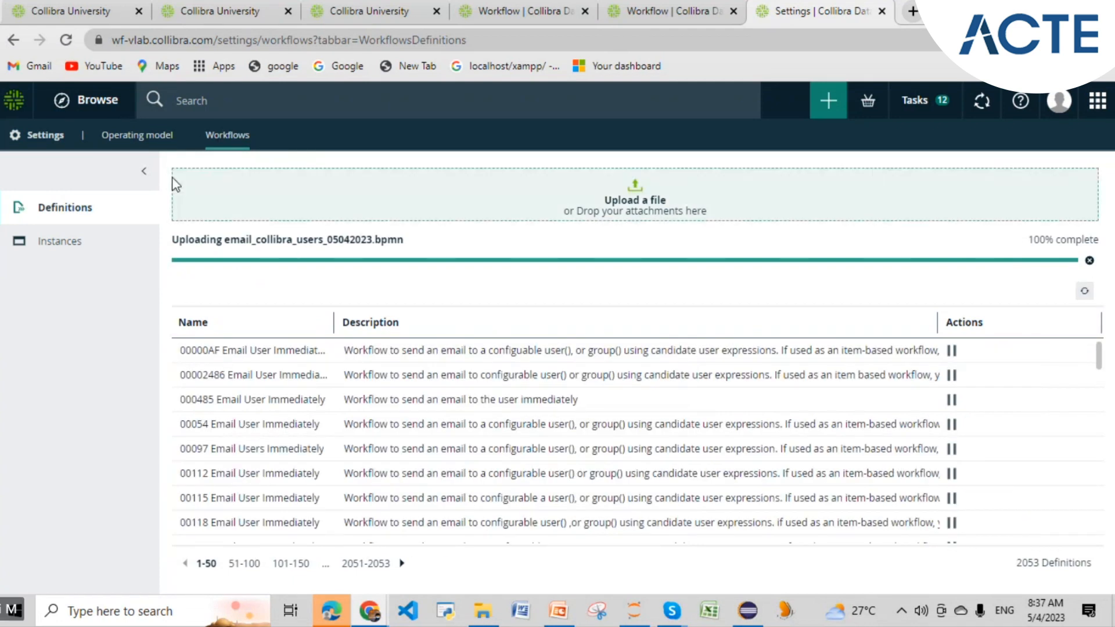
left_click(67, 40)
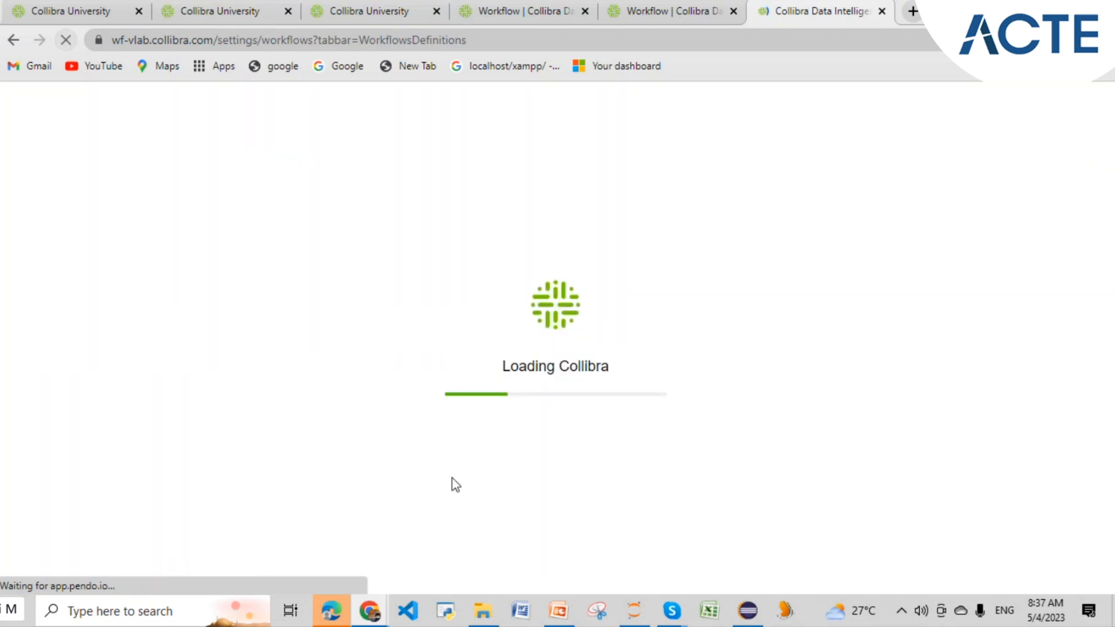
left_click(750, 619)
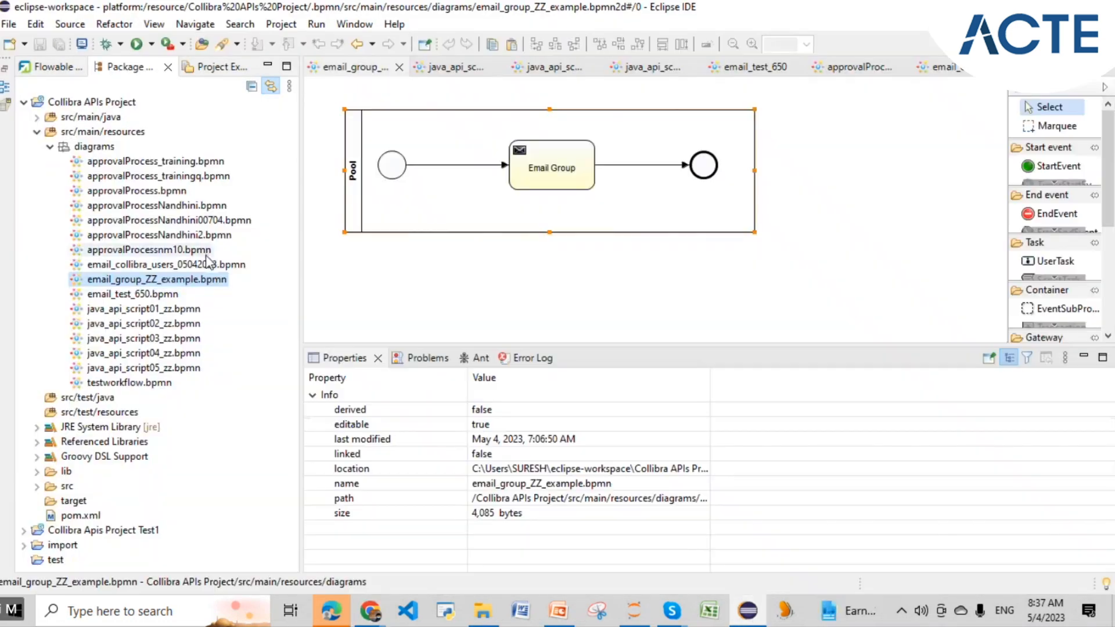
- Copy the process name 'email users 04052023' from the email_collibra_users_05042023.bpmn pool properties
double_click(204, 265)
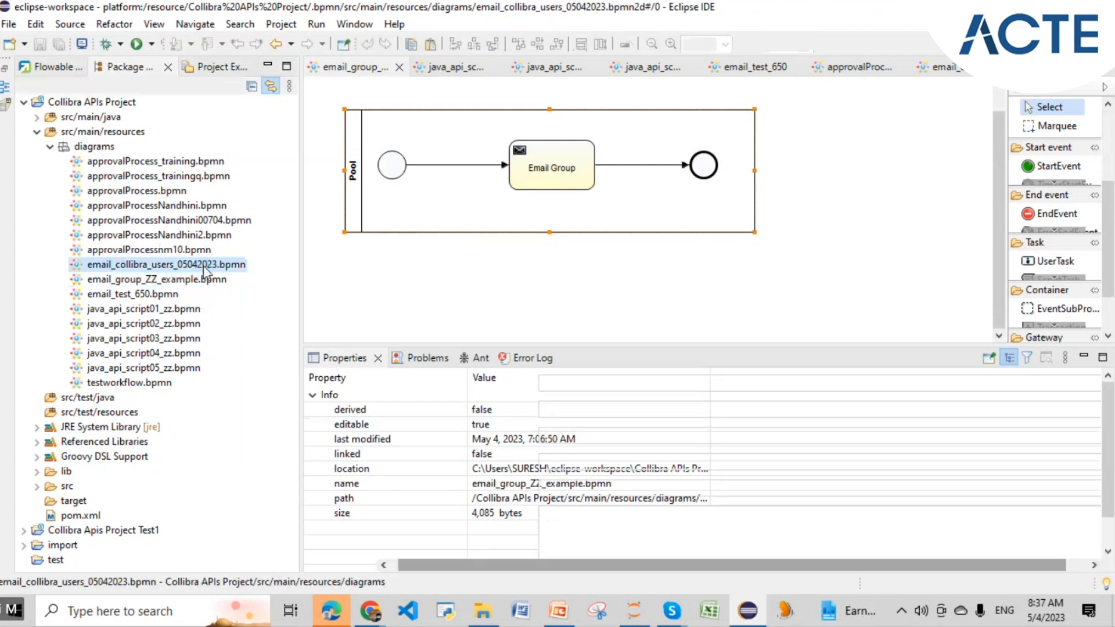
left_click(511, 286)
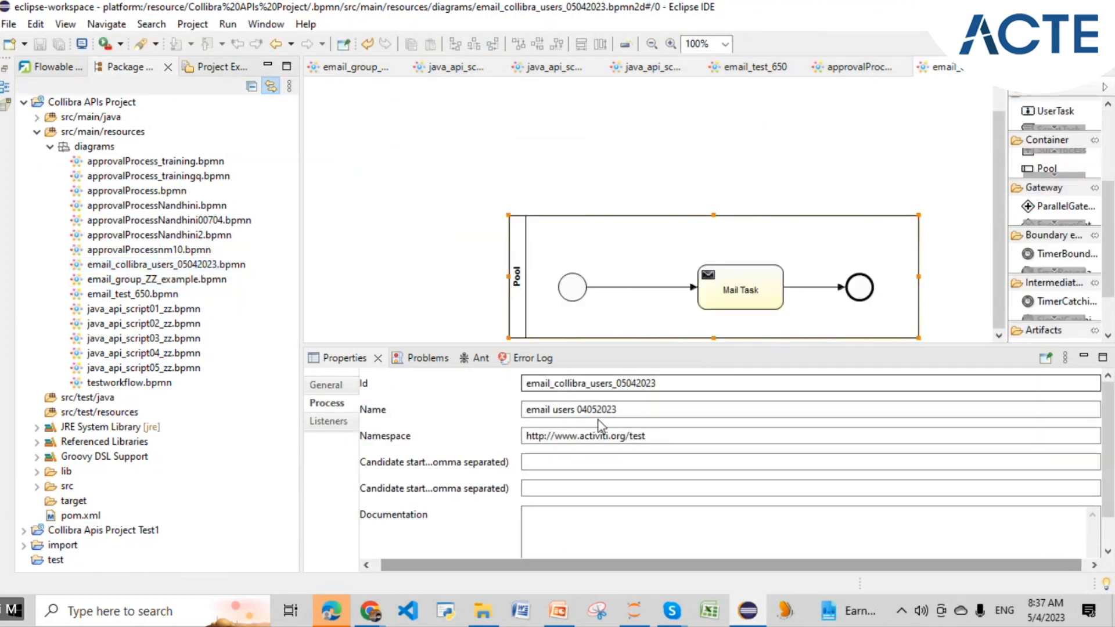
triple_click(621, 412)
key("ctrl+c")
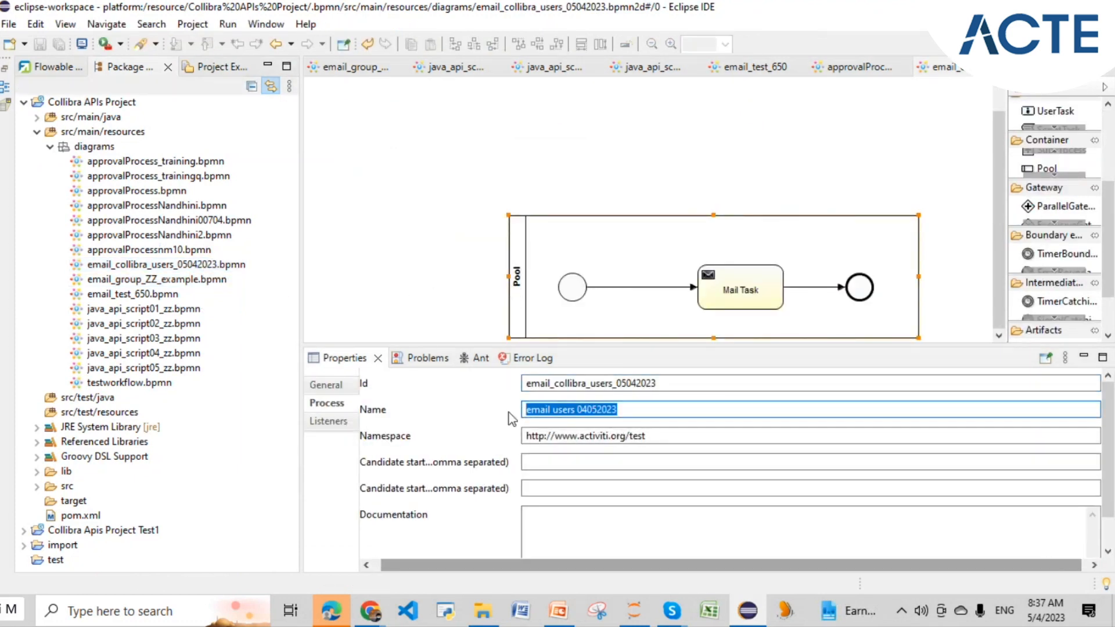
key("alt+Tab")
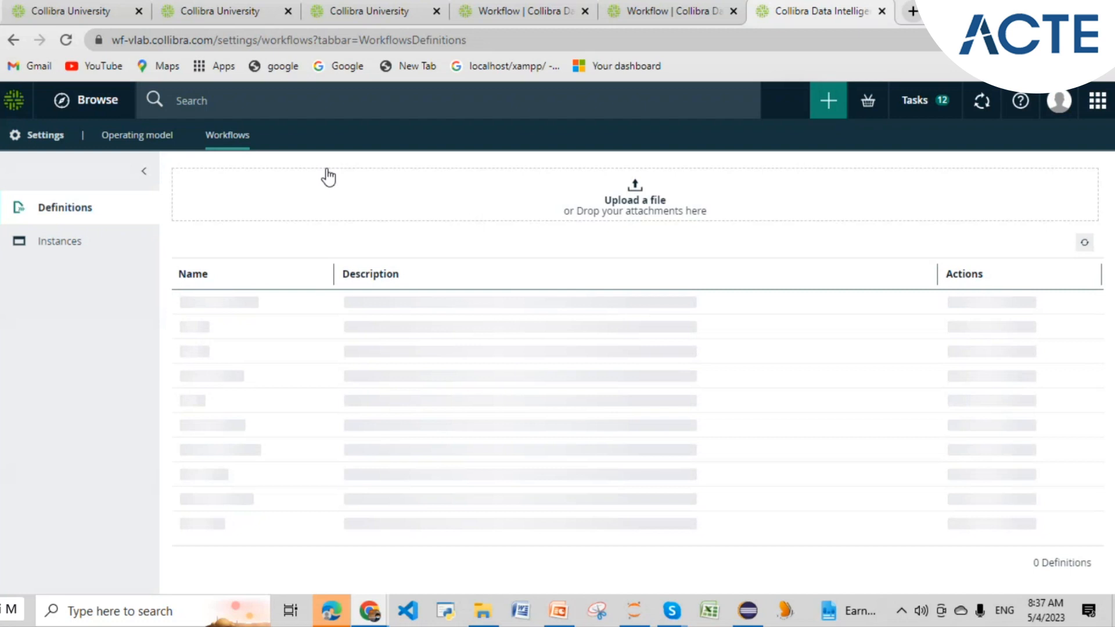
- Search the Definitions Name column for 'email users 04052023'
left_click(323, 276)
key("ctrl+v")
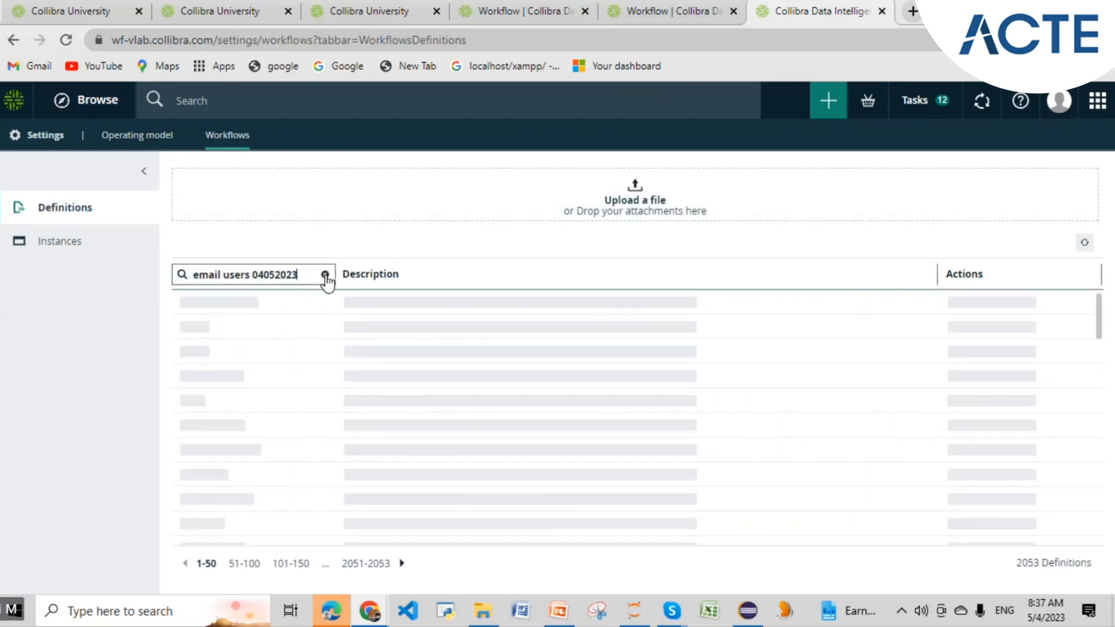
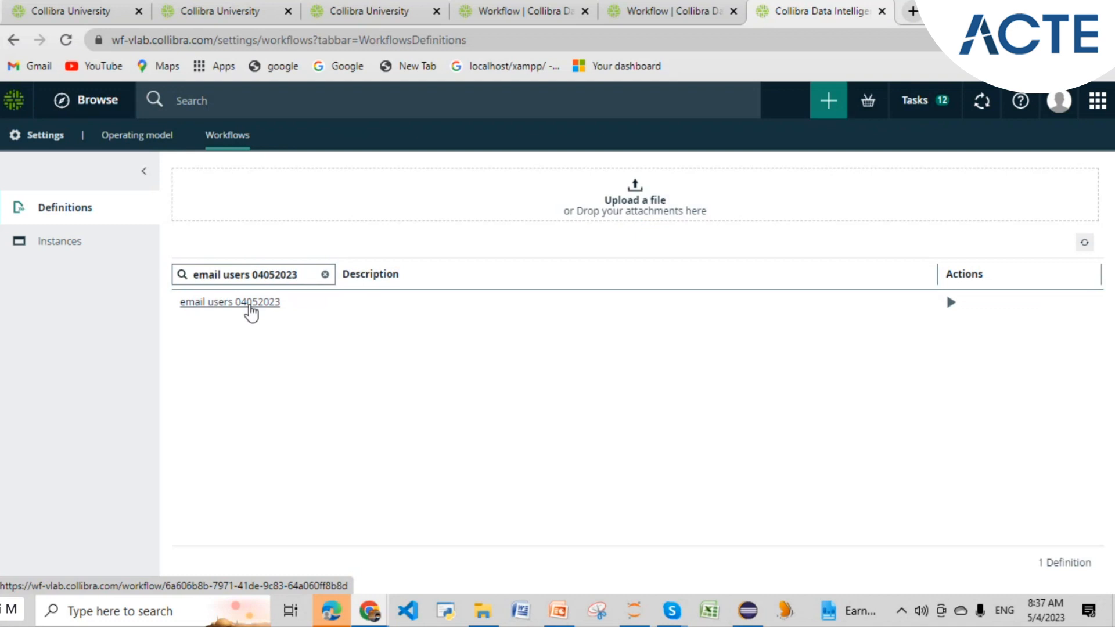
- Open the 'email users 04052023' workflow details in Collibra, then return to Eclipse
left_click(250, 307)
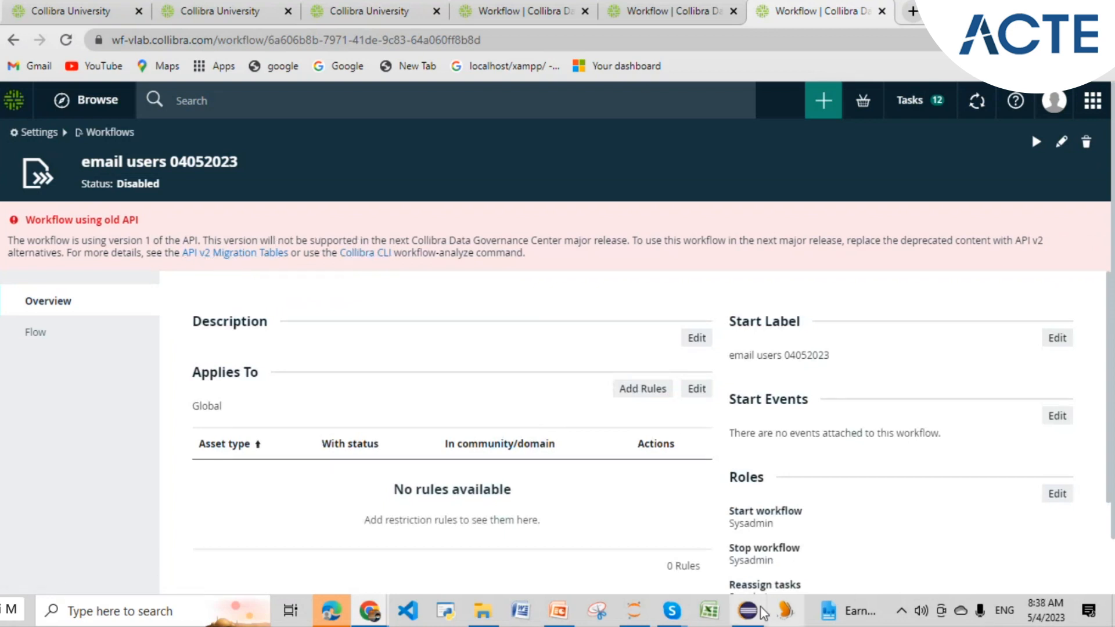
mouse_move(748, 609)
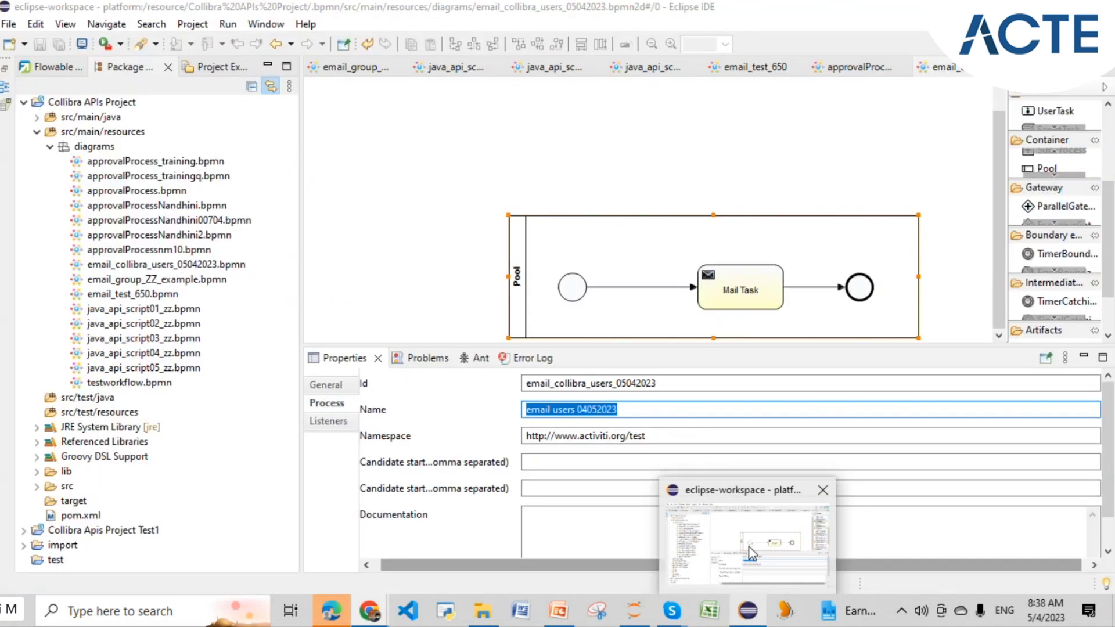
left_click(753, 554)
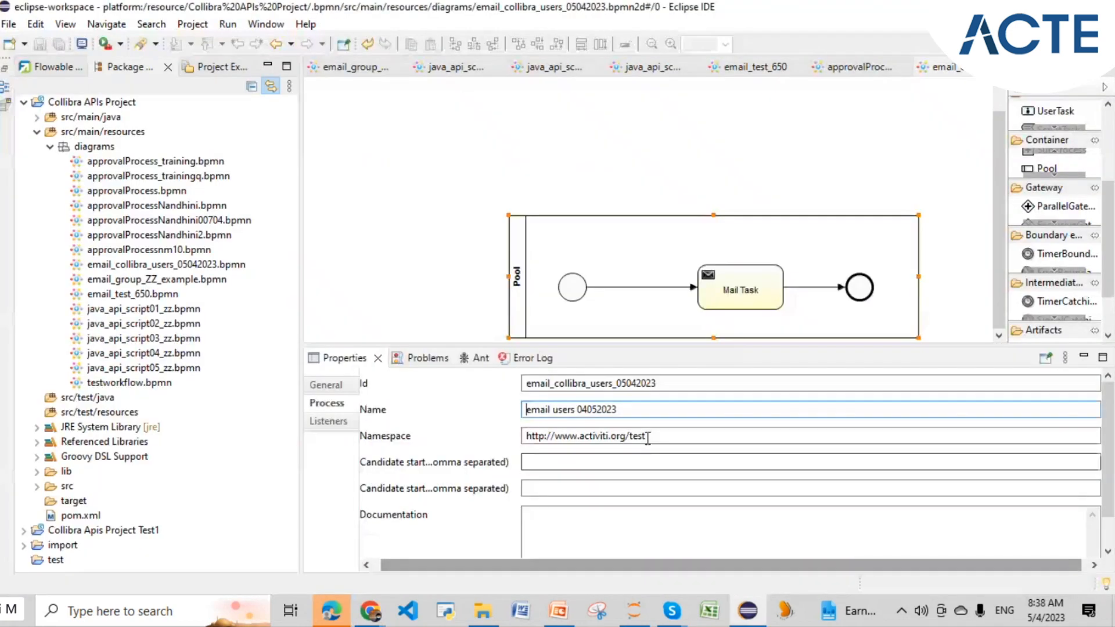
key("Tab")
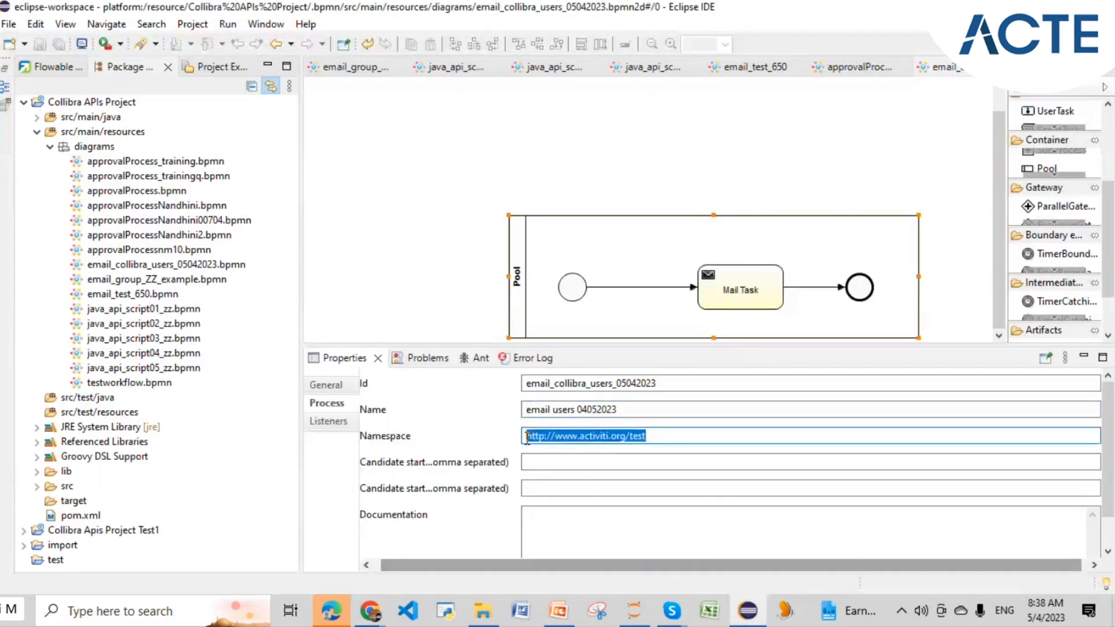
left_click(351, 69)
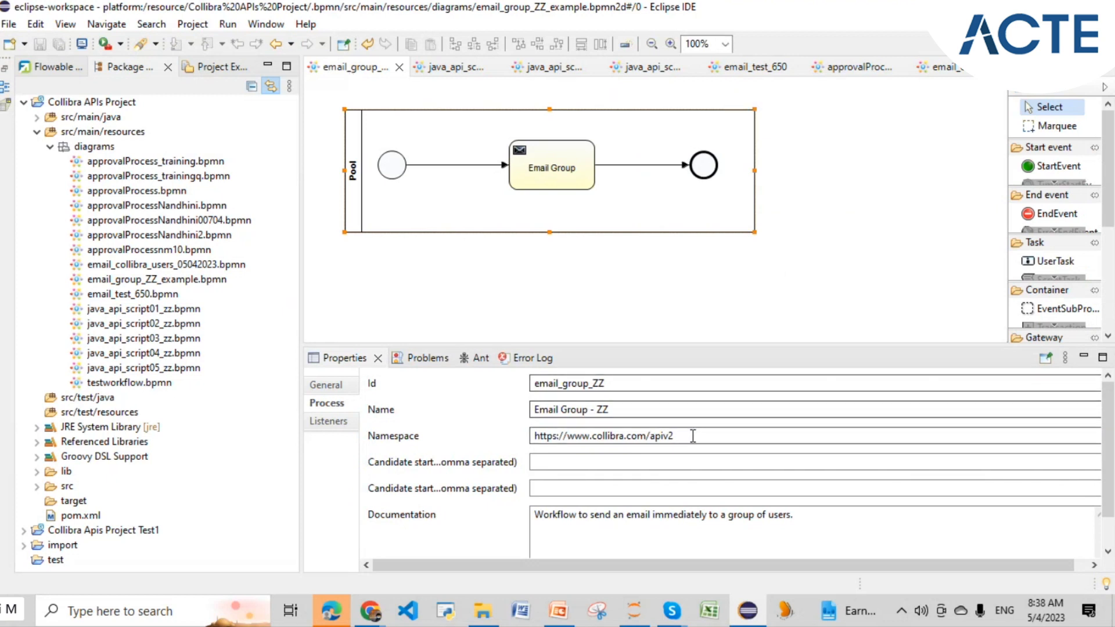
left_click(521, 441)
key("ctrl+c")
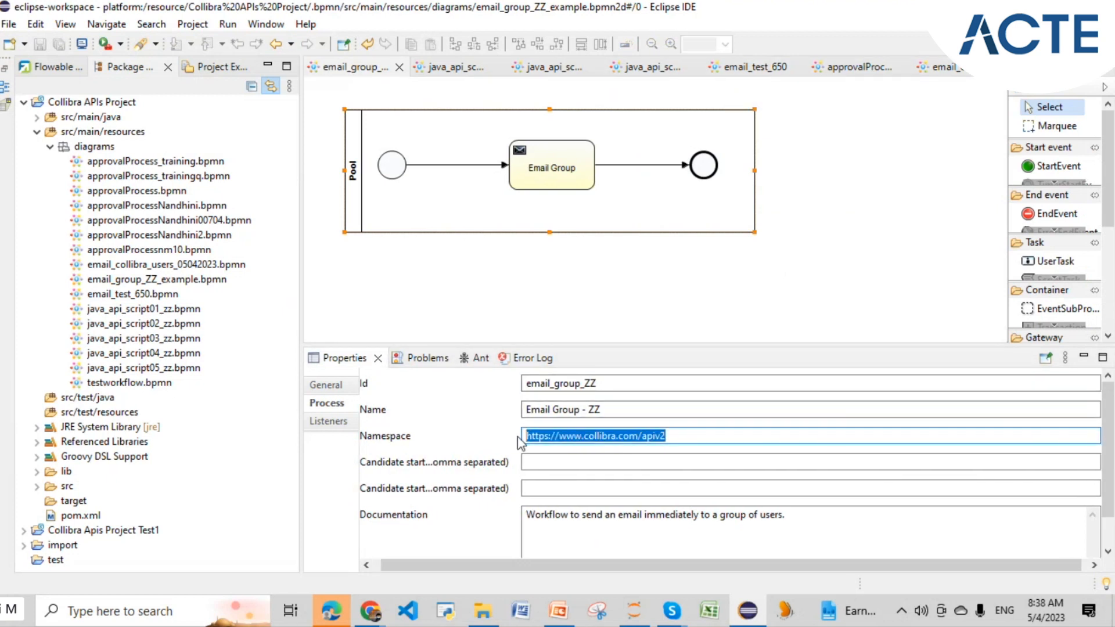
left_click(940, 72)
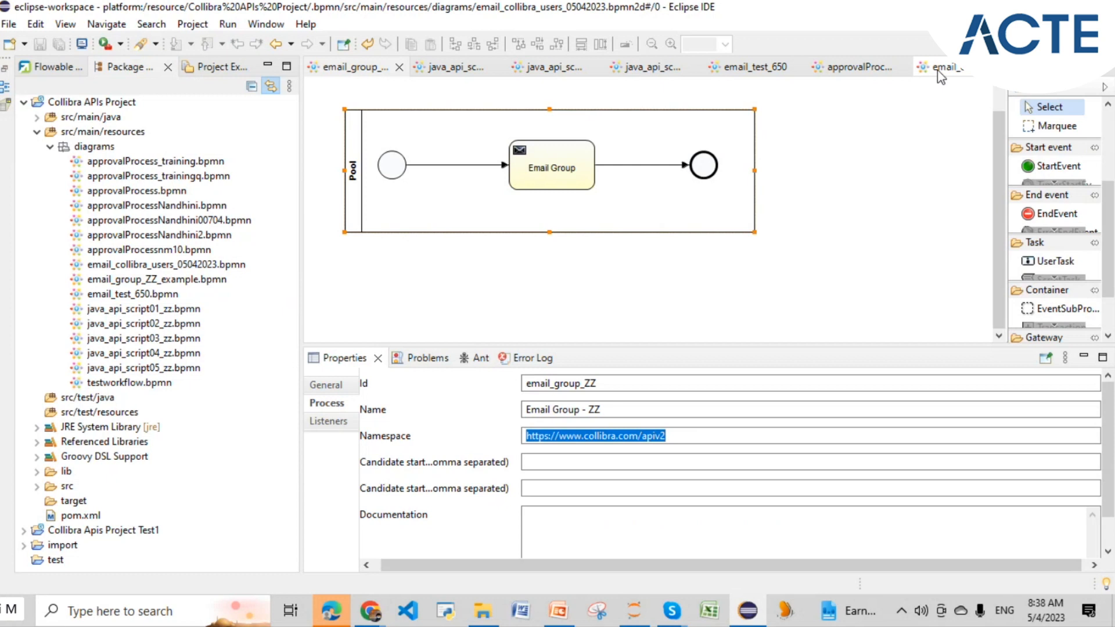
left_click(501, 441)
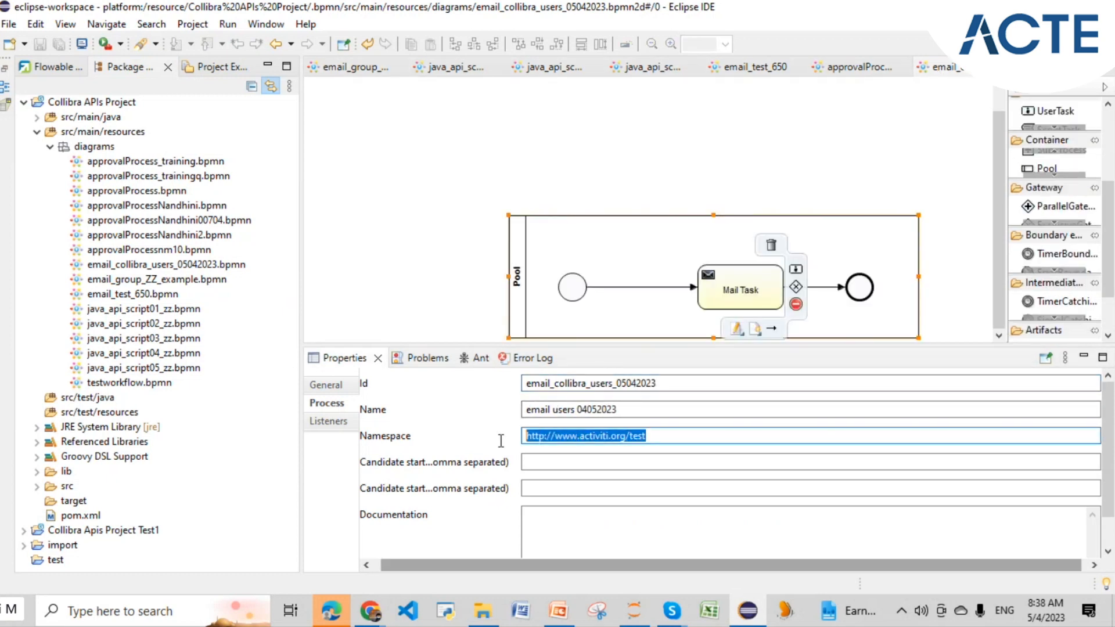
key("ctrl+v")
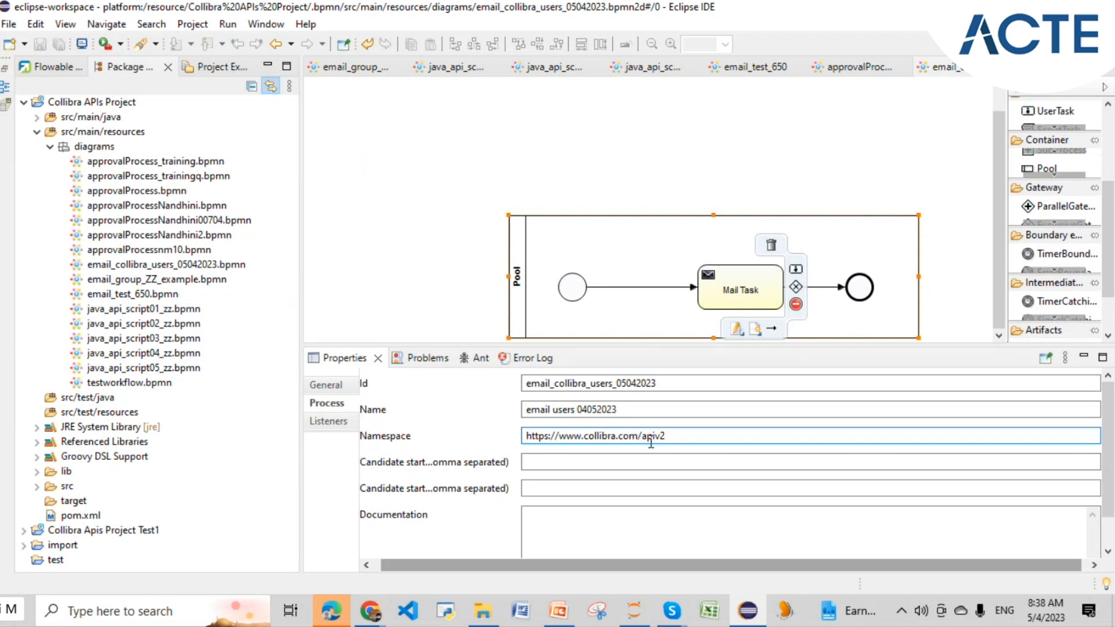
left_click(443, 296)
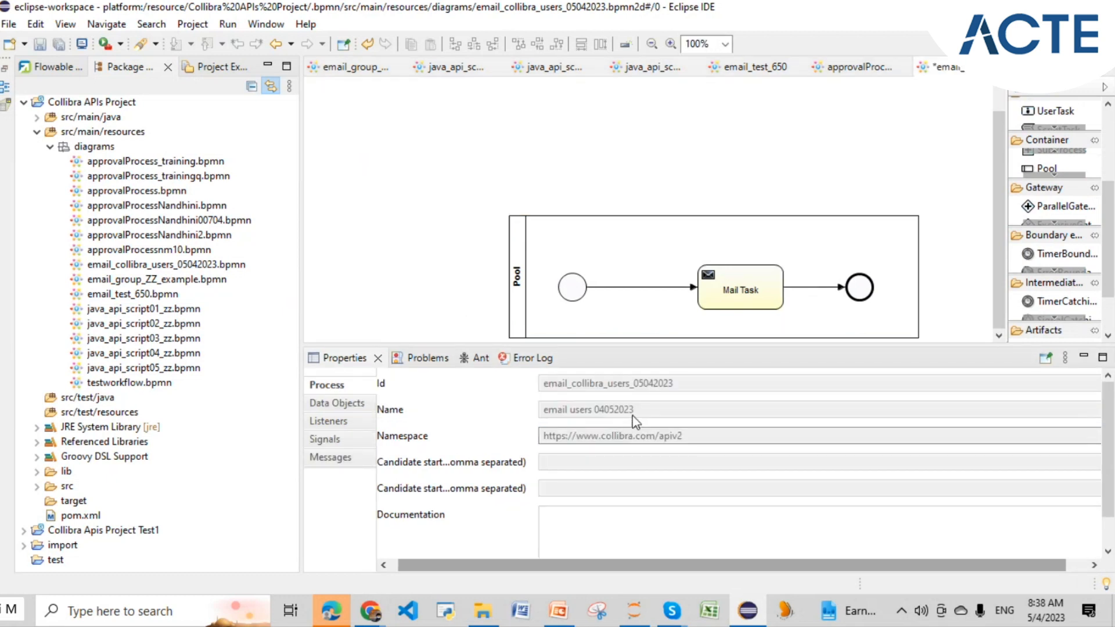
- Save the pending diagram changes while launching a rename of email_collibra_users_05042023.bpmn
left_click(197, 266)
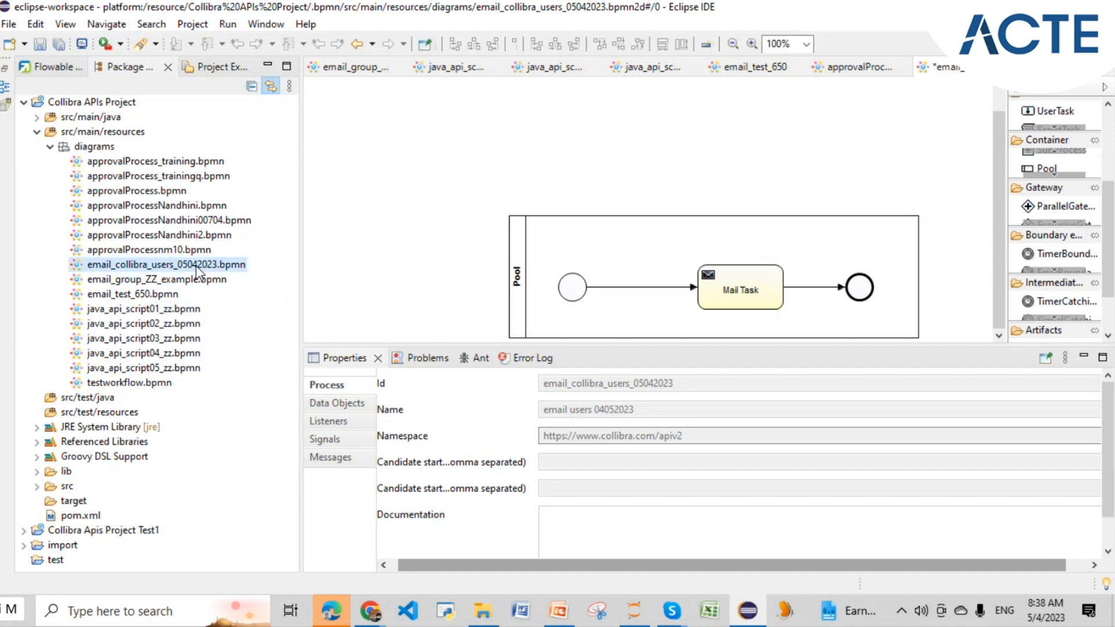
right_click(197, 265)
mouse_move(267, 307)
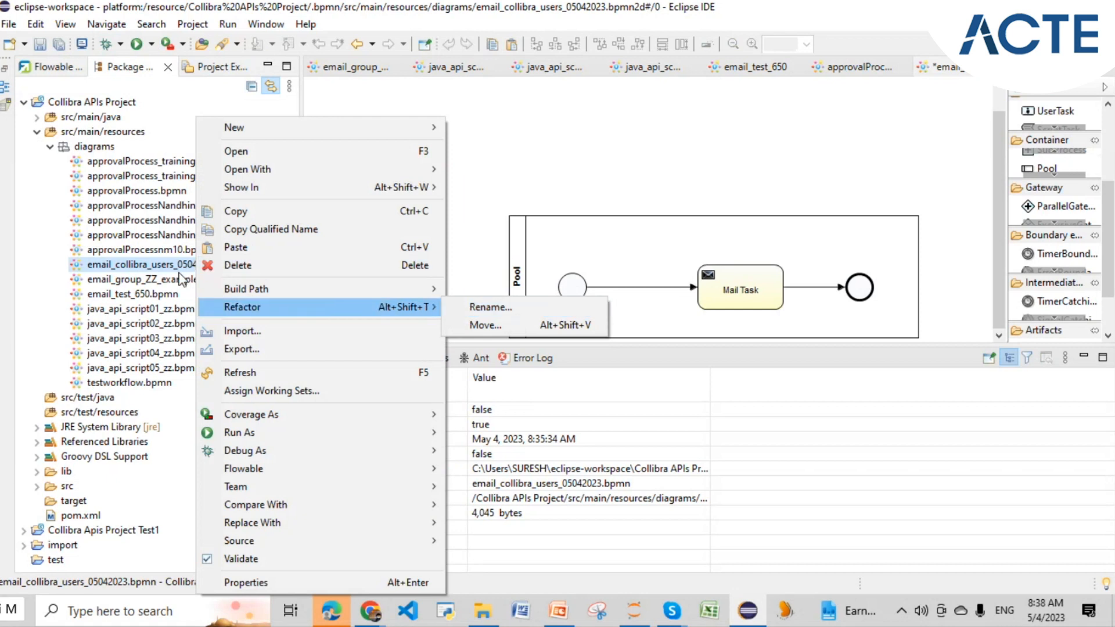
left_click(575, 166)
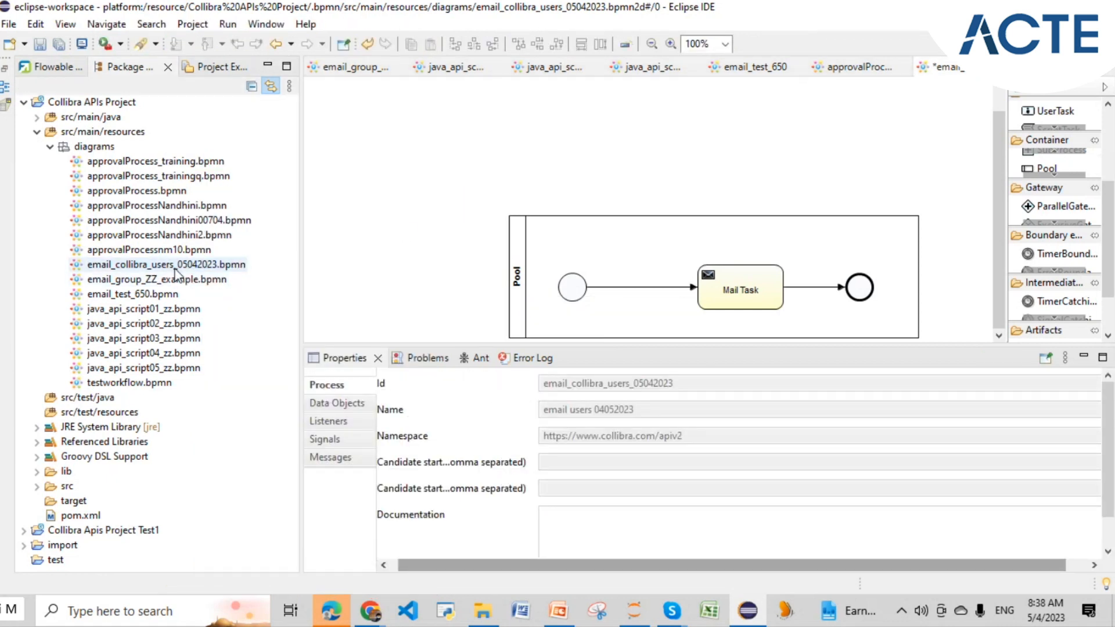
right_click(180, 268)
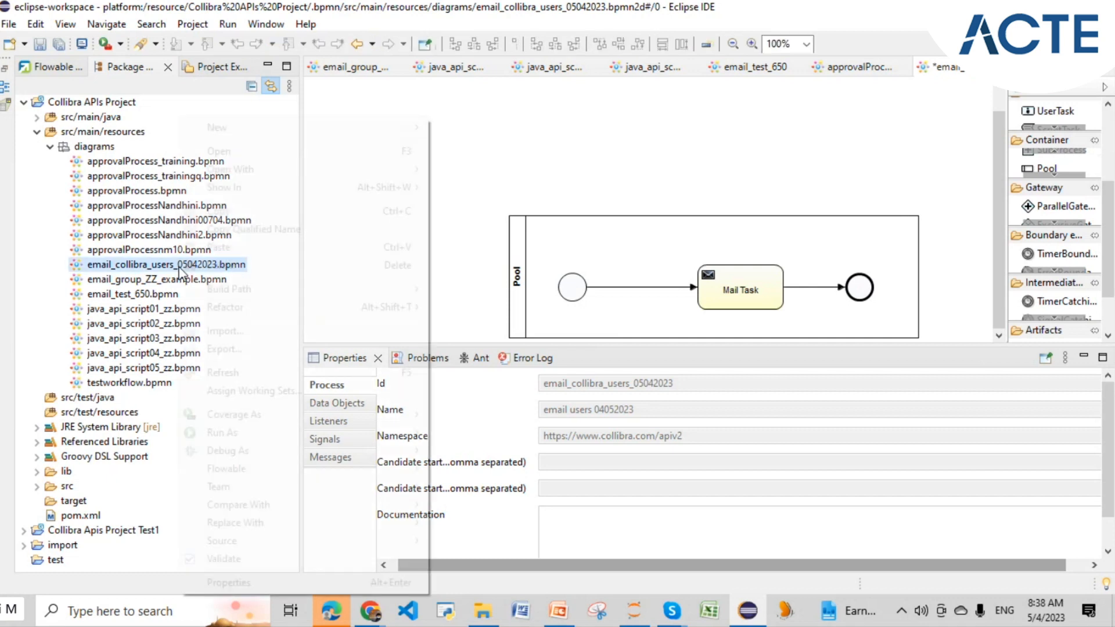
mouse_move(233, 311)
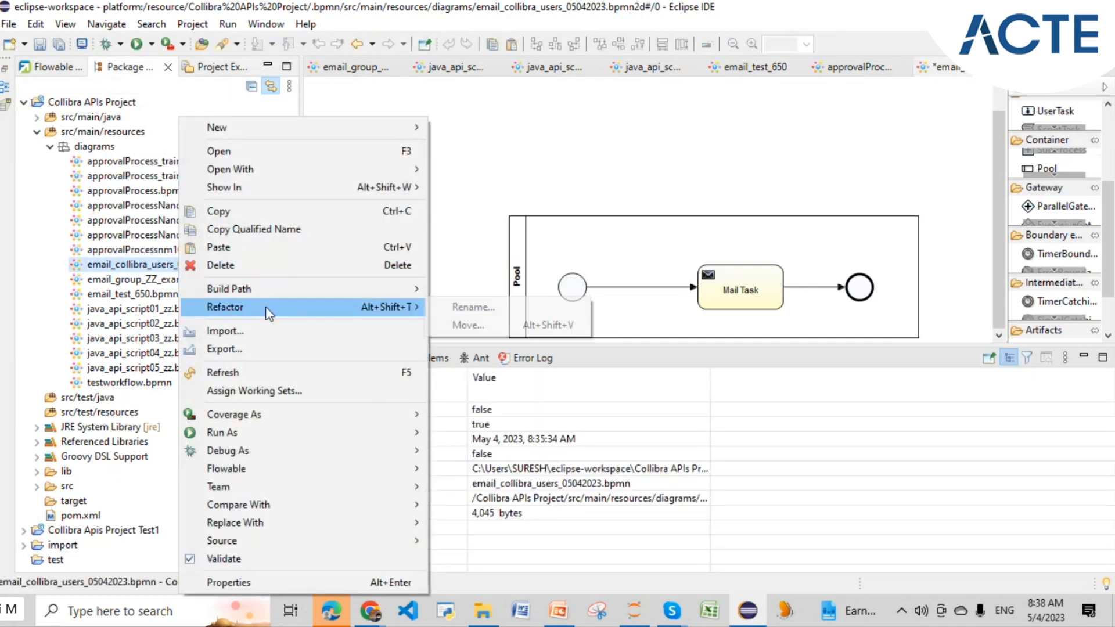
left_click(459, 309)
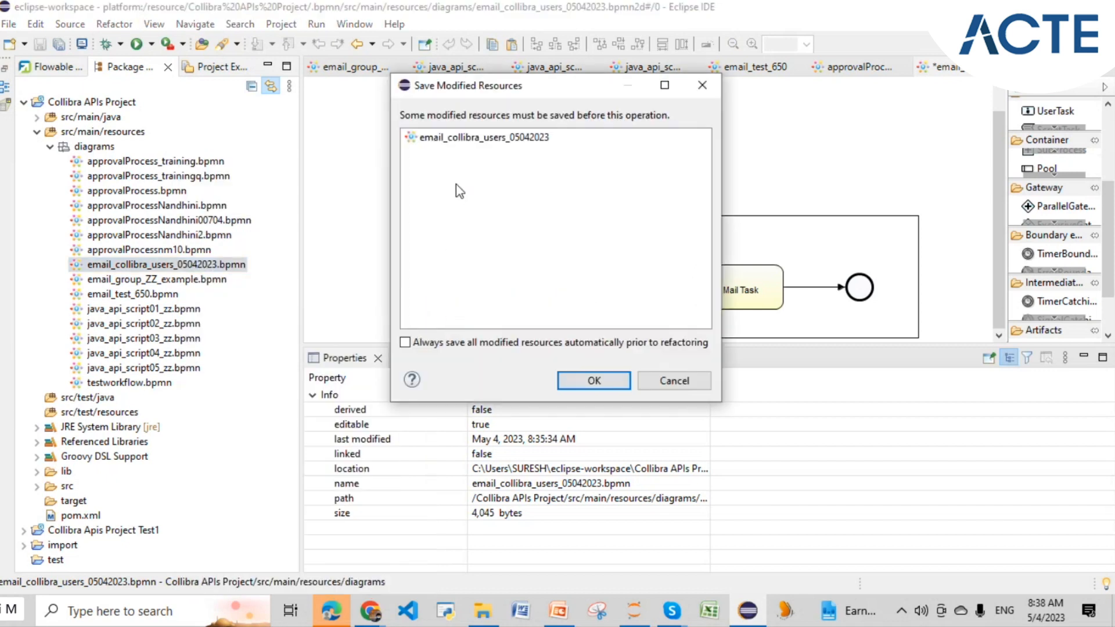
left_click(579, 378)
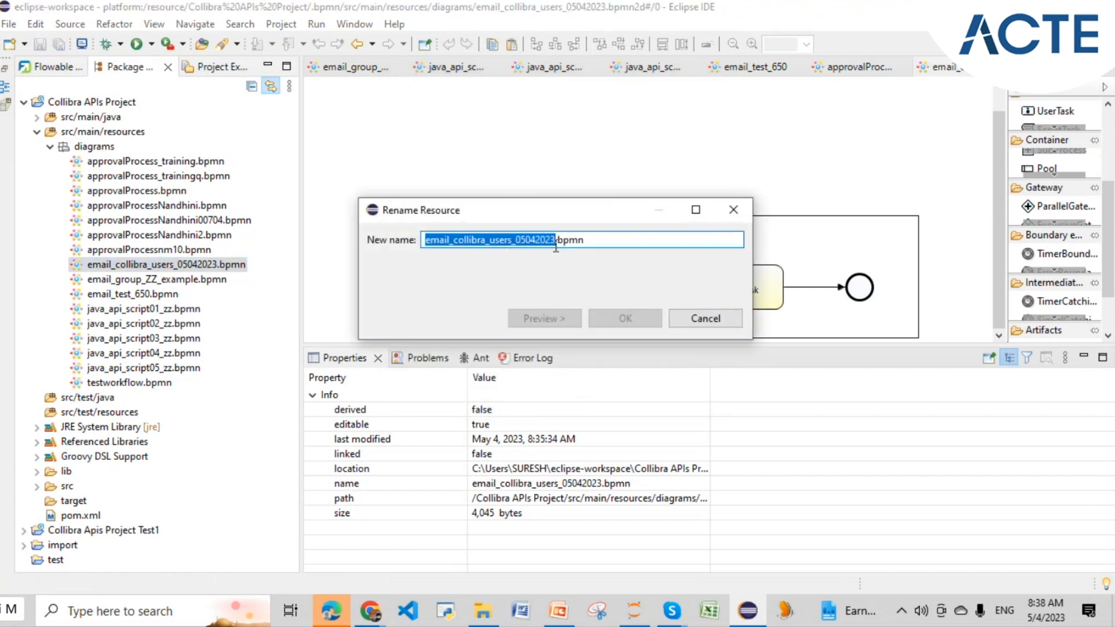
- Add the _01 suffix so the file becomes email_collibra_users_05042023_01.bpmn
left_click(556, 240)
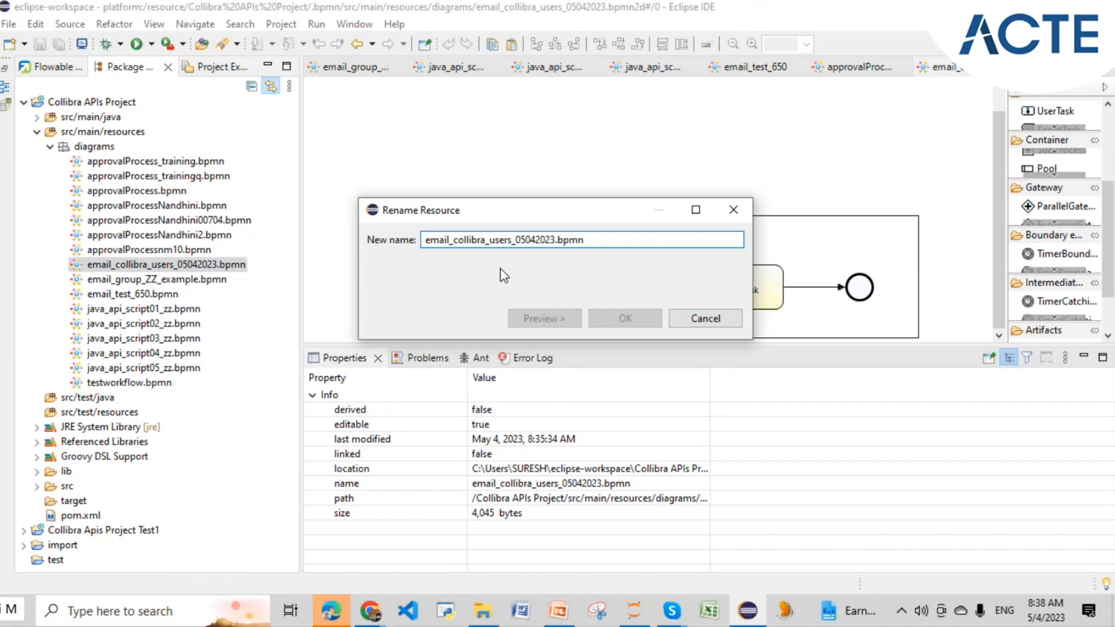
type("_te")
key("BackSpace")
key("BackSpace")
type("01")
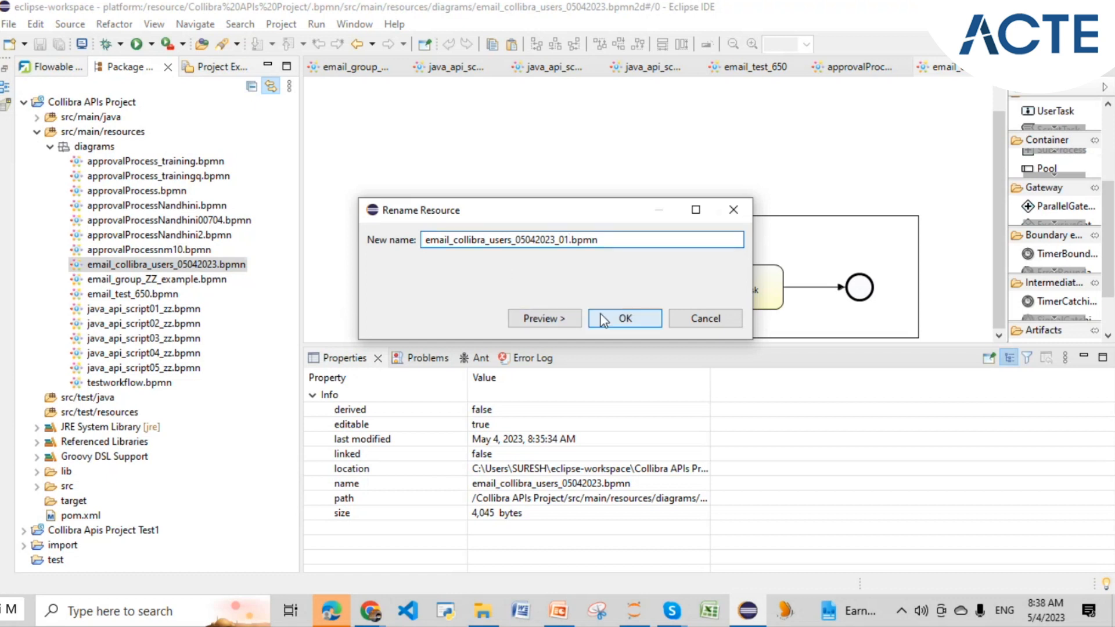
left_click(600, 318)
left_click(512, 271)
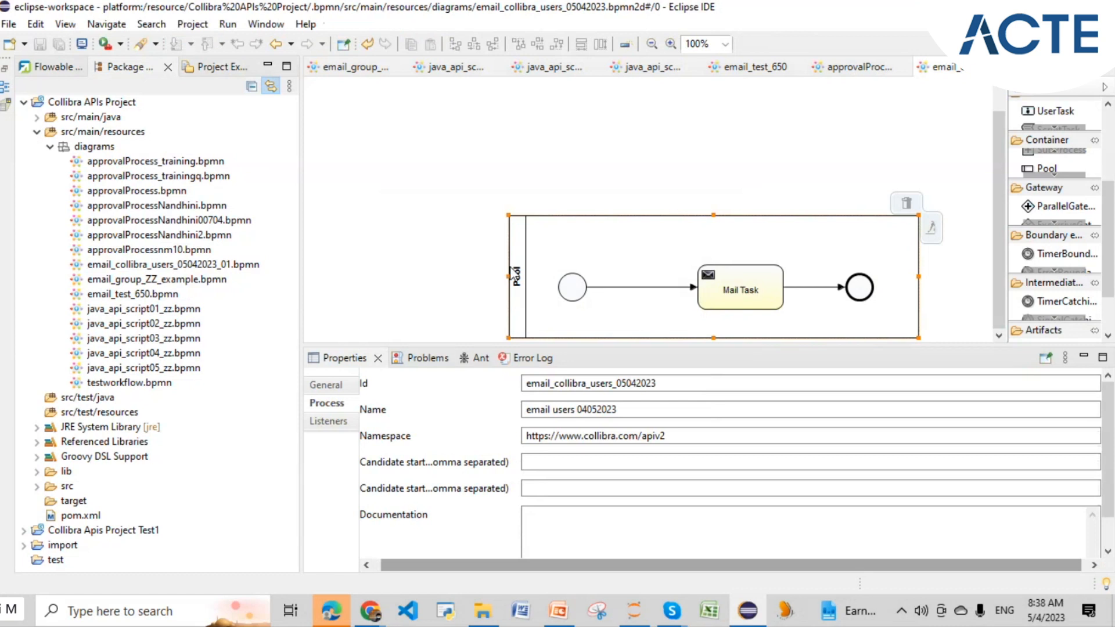
- Append _01 to the process Id and Name, then save the diagram
left_click(697, 384)
type("_01")
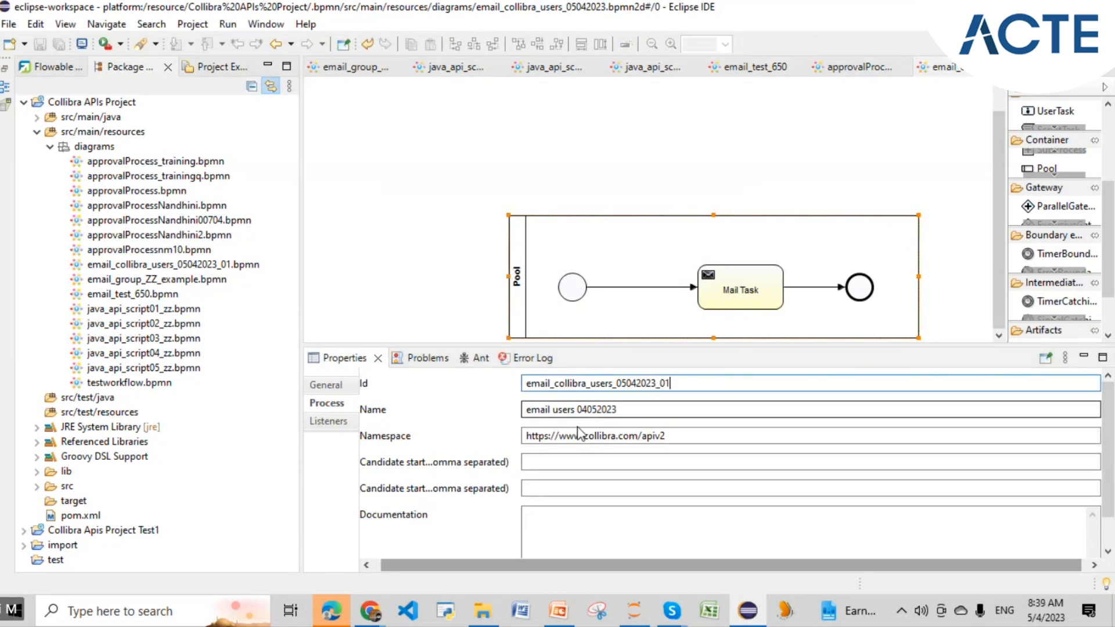
left_click(619, 410)
type("_01")
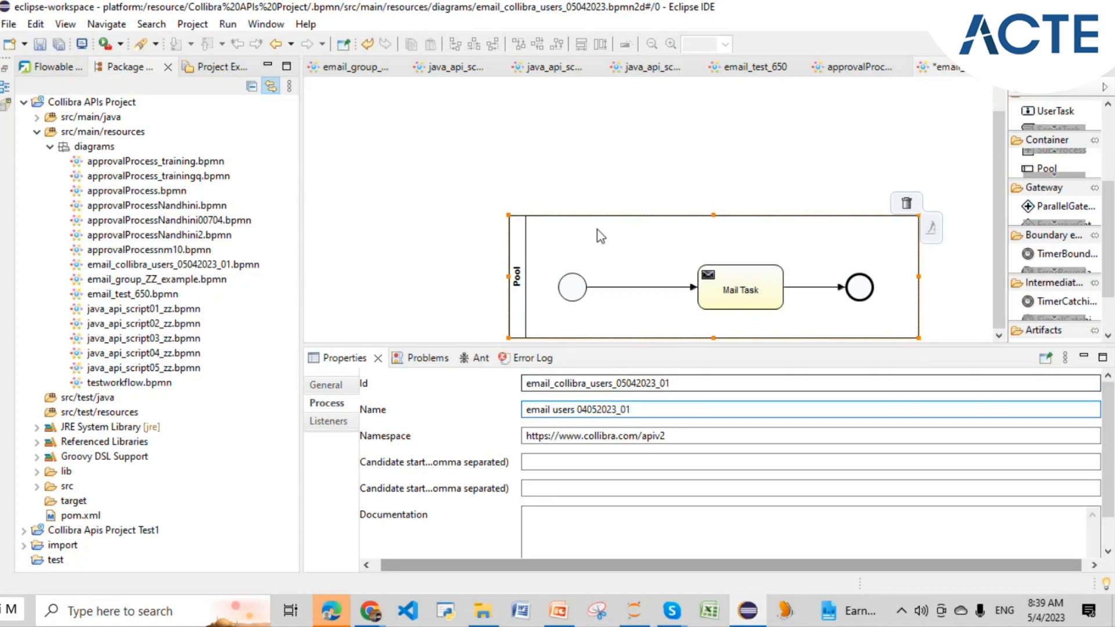
left_click(483, 167)
key("ctrl+s")
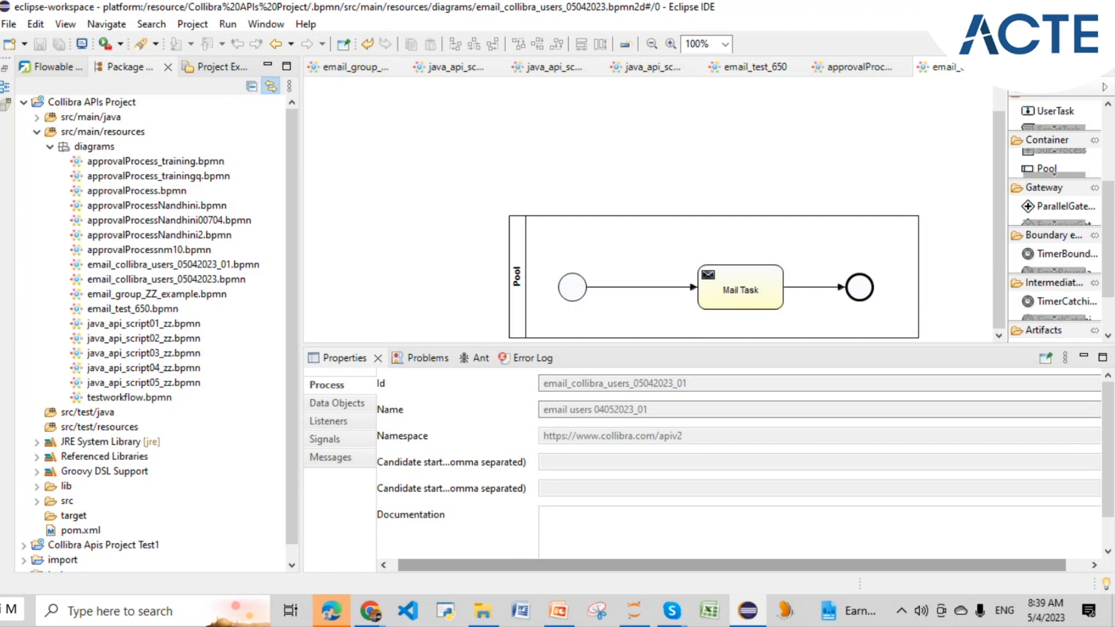
- Close the editor and open email_collibra_users_05042023_01.bpmn instead
left_click(1009, 66)
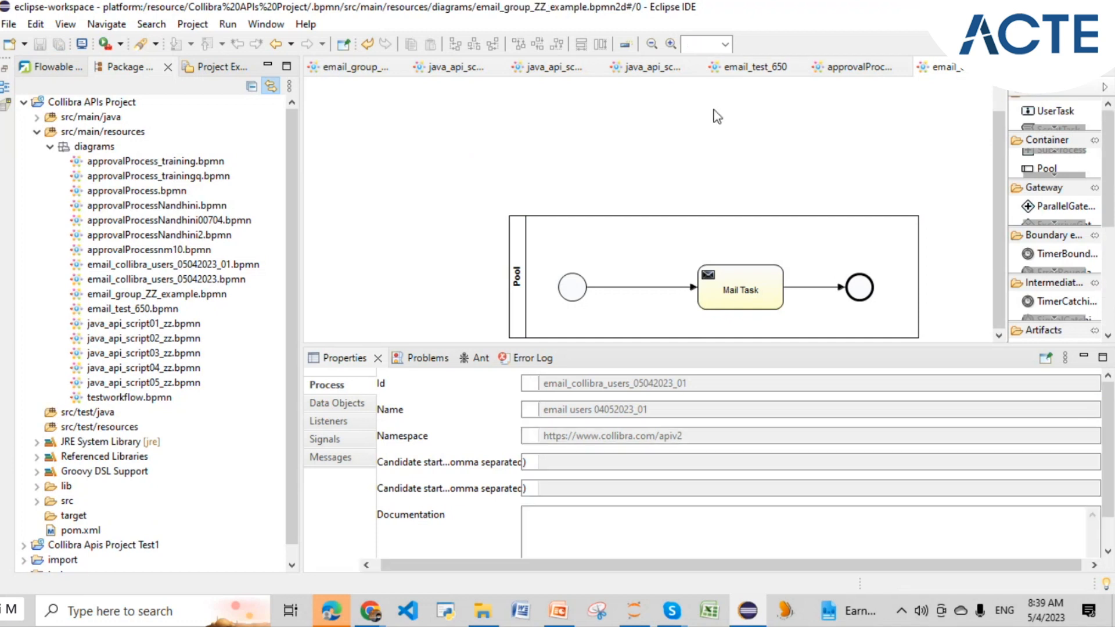
left_click(209, 264)
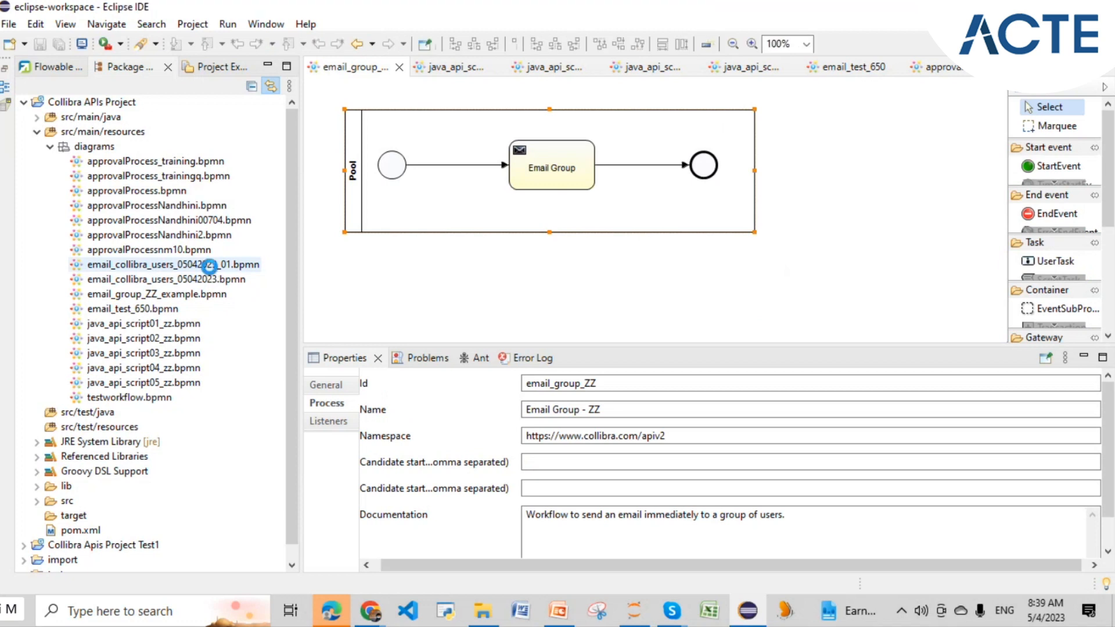
double_click(209, 264)
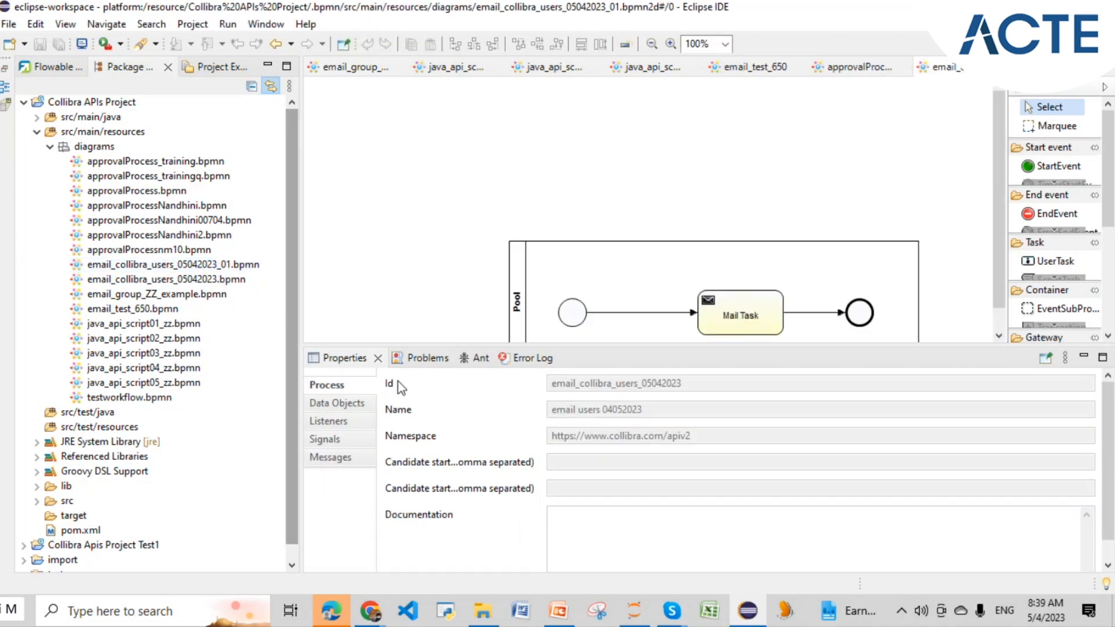
left_click(219, 265)
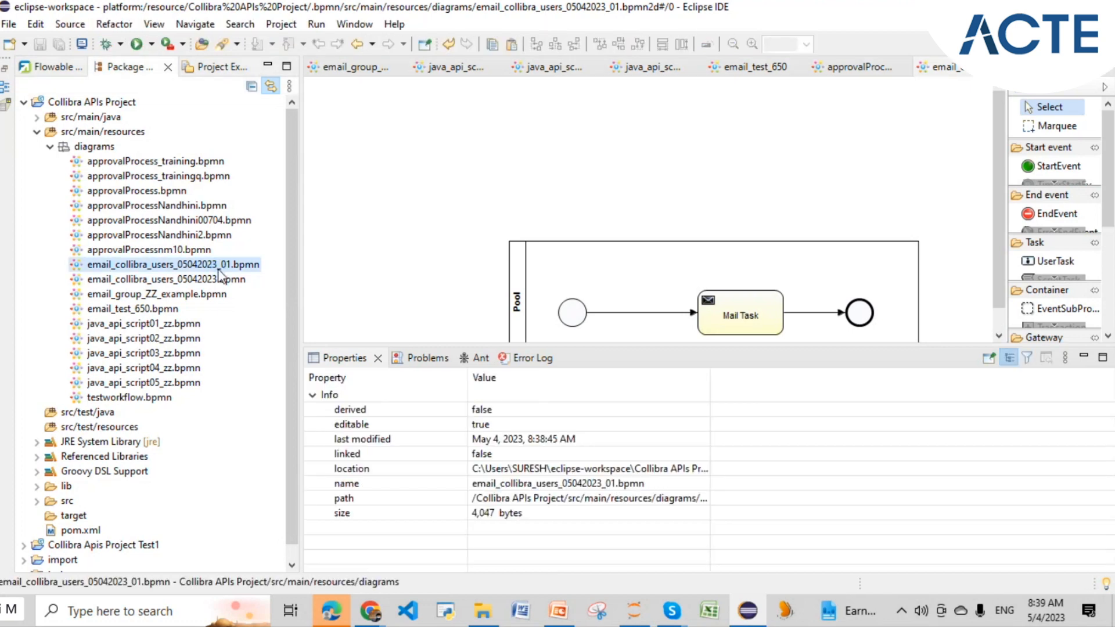
left_click(513, 316)
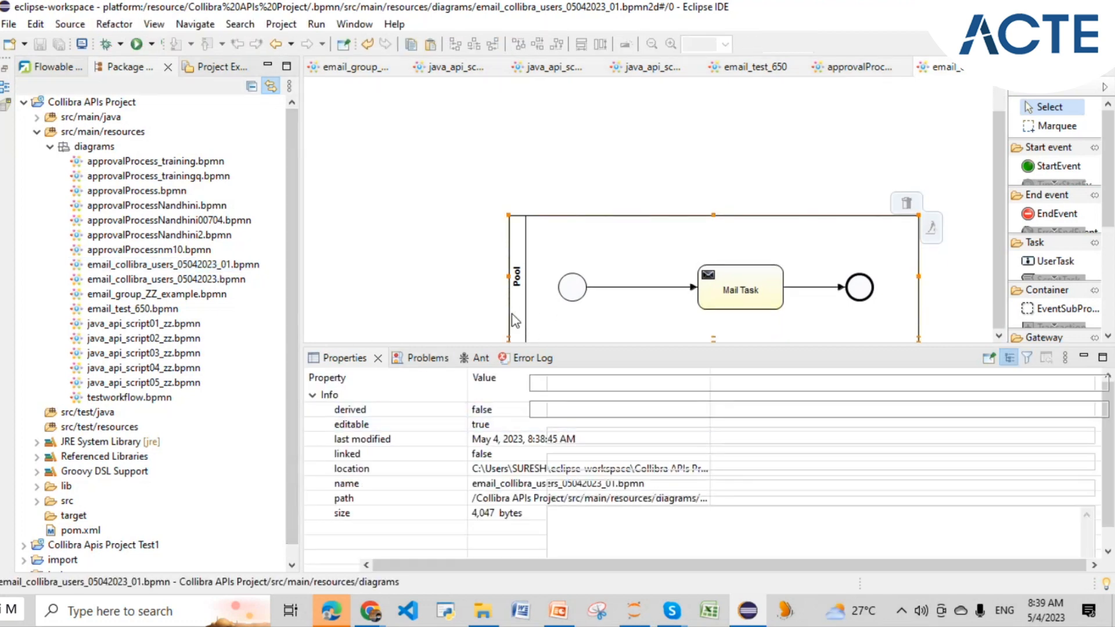
left_click(326, 403)
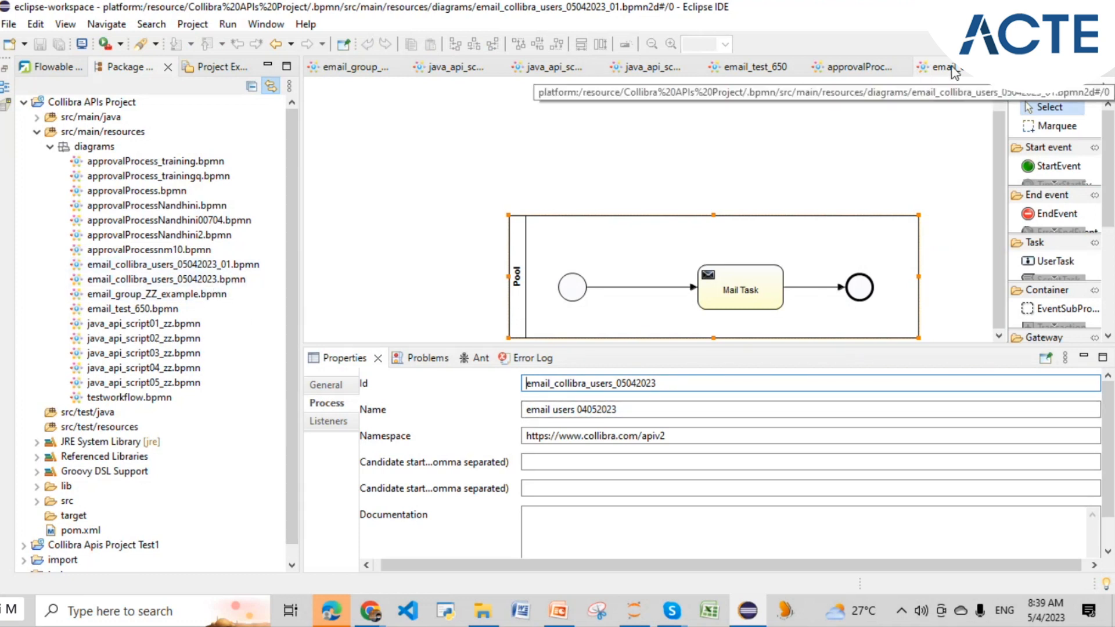
left_click(684, 379)
type("_01")
left_click(658, 413)
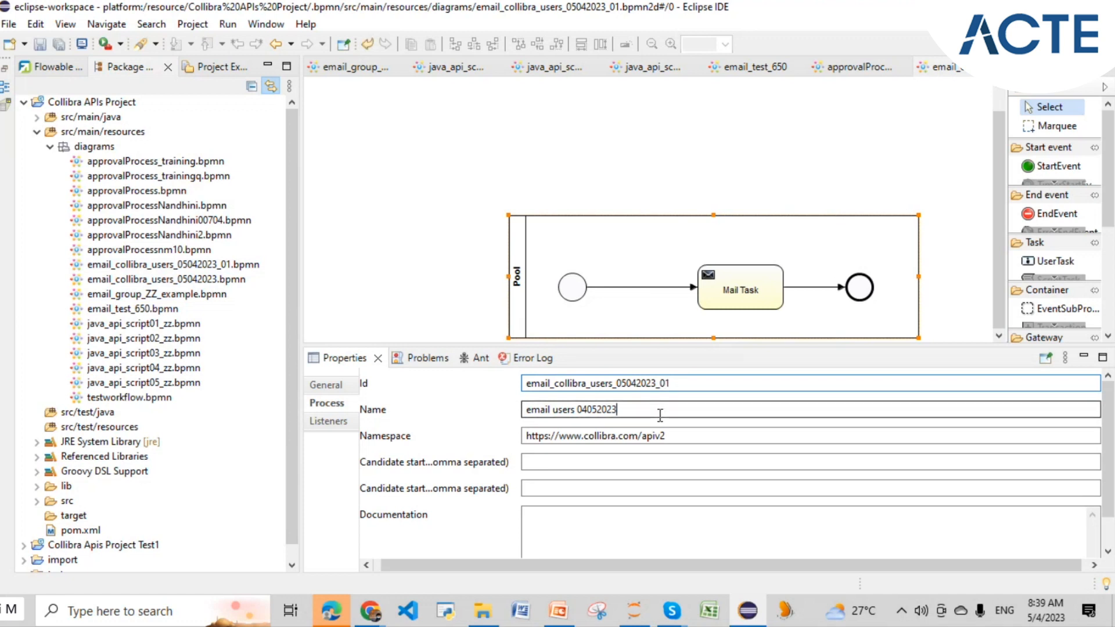
type("01")
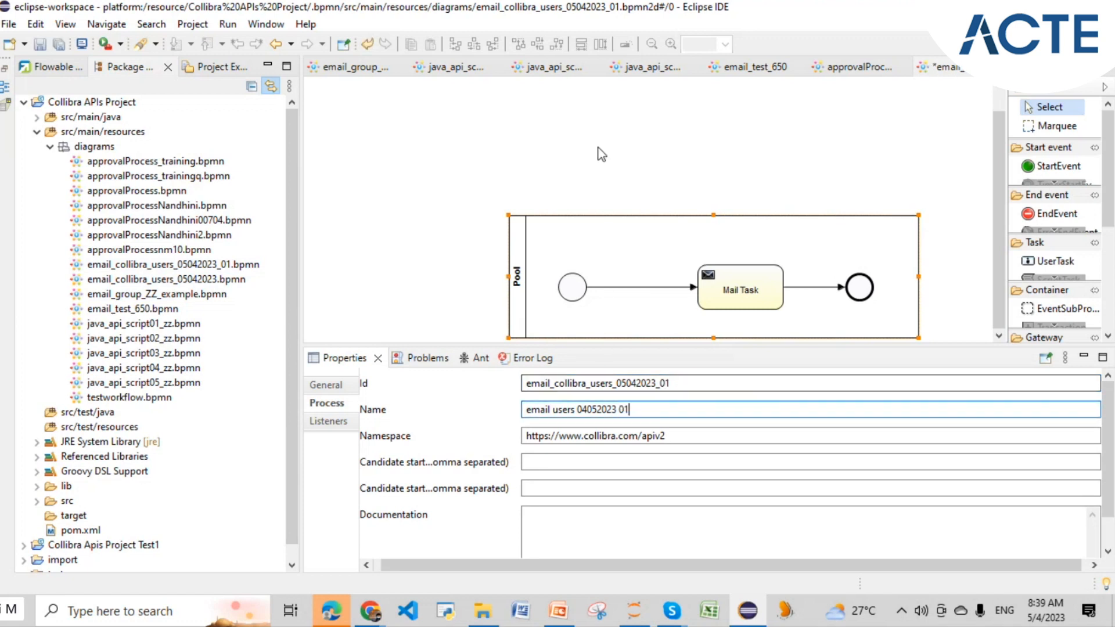
left_click(599, 155)
key("ctrl+s")
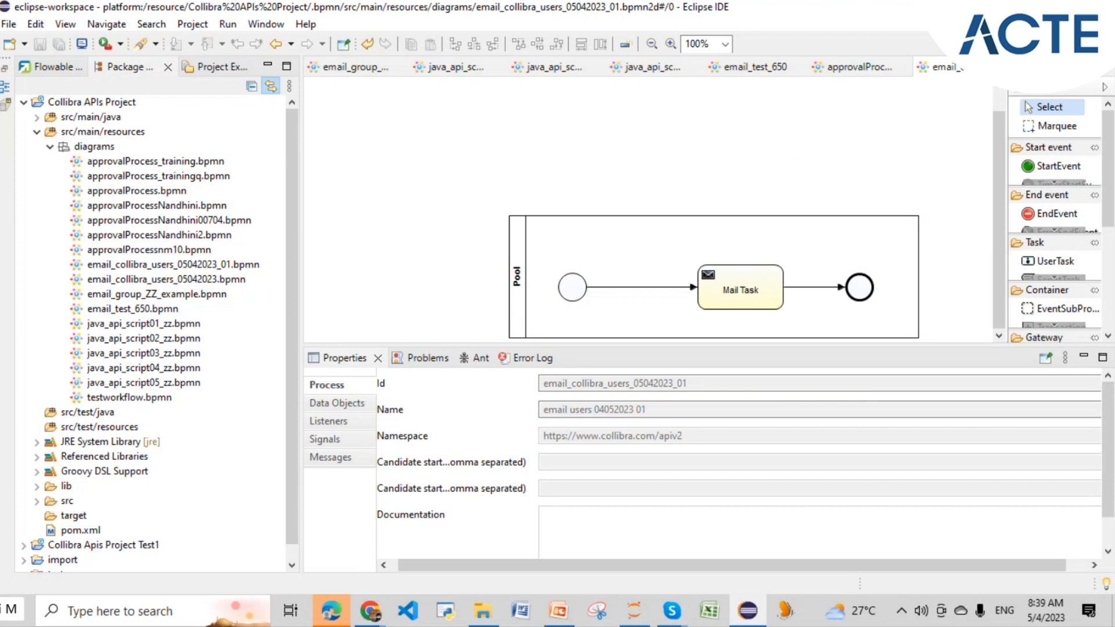
key("ctrl+w")
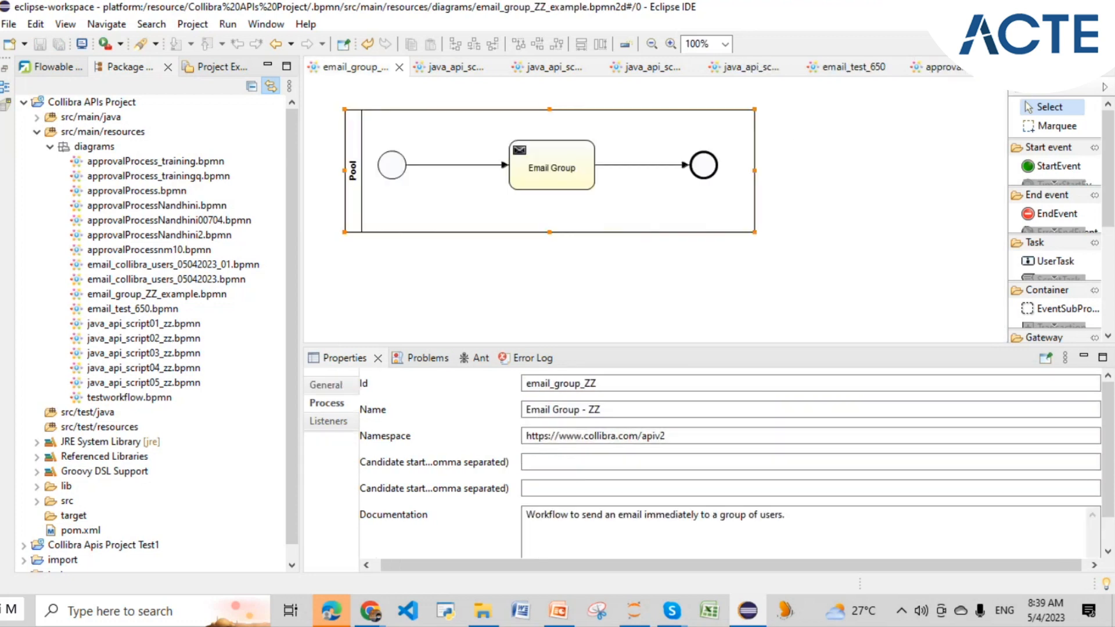
double_click(214, 266)
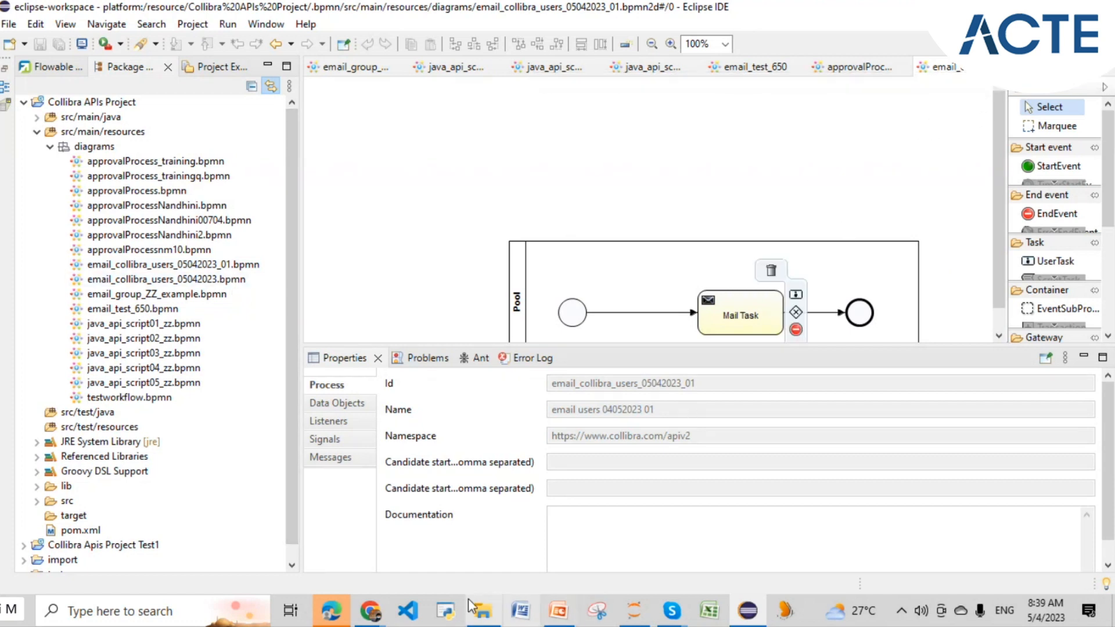
- Go to Collibra's Workflow definitions list, cancelling the file chooser that appears
left_click(372, 611)
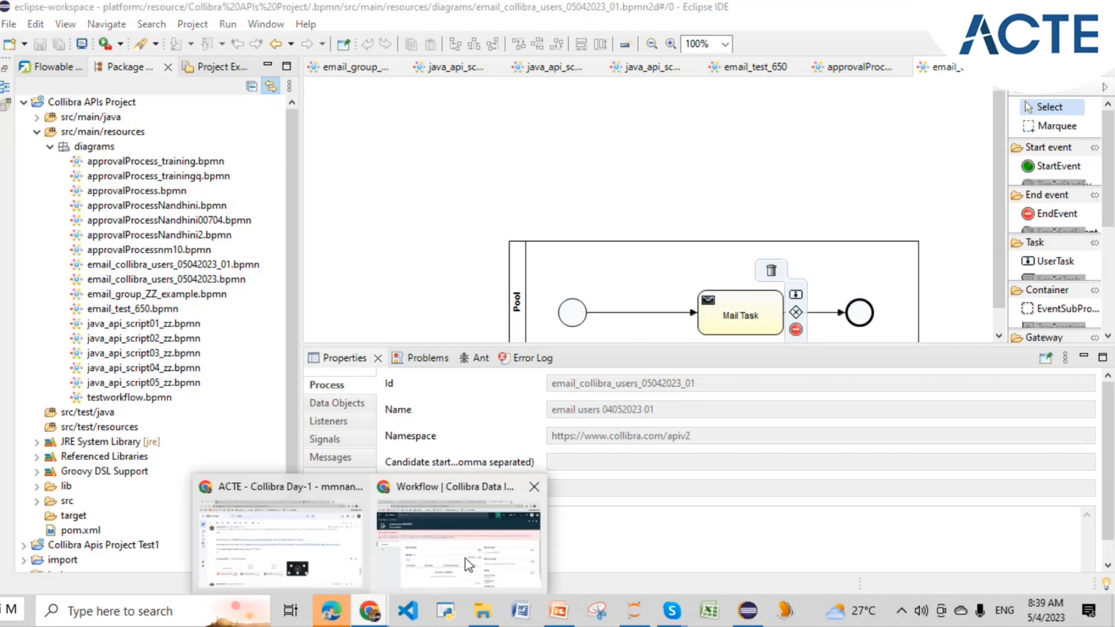
left_click(465, 559)
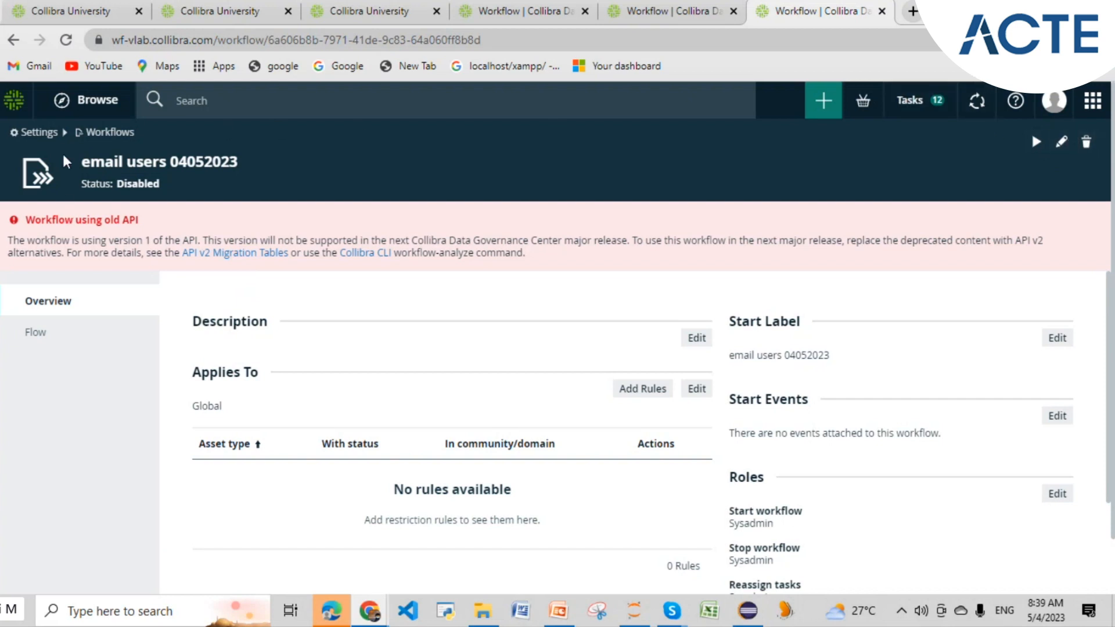
left_click(108, 135)
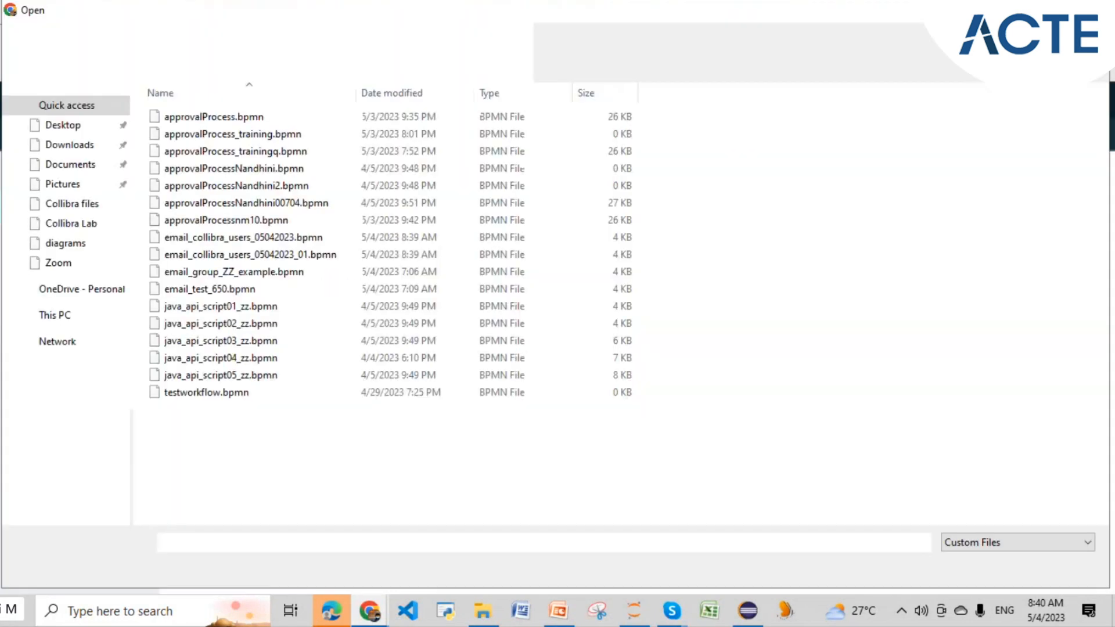
key("Escape")
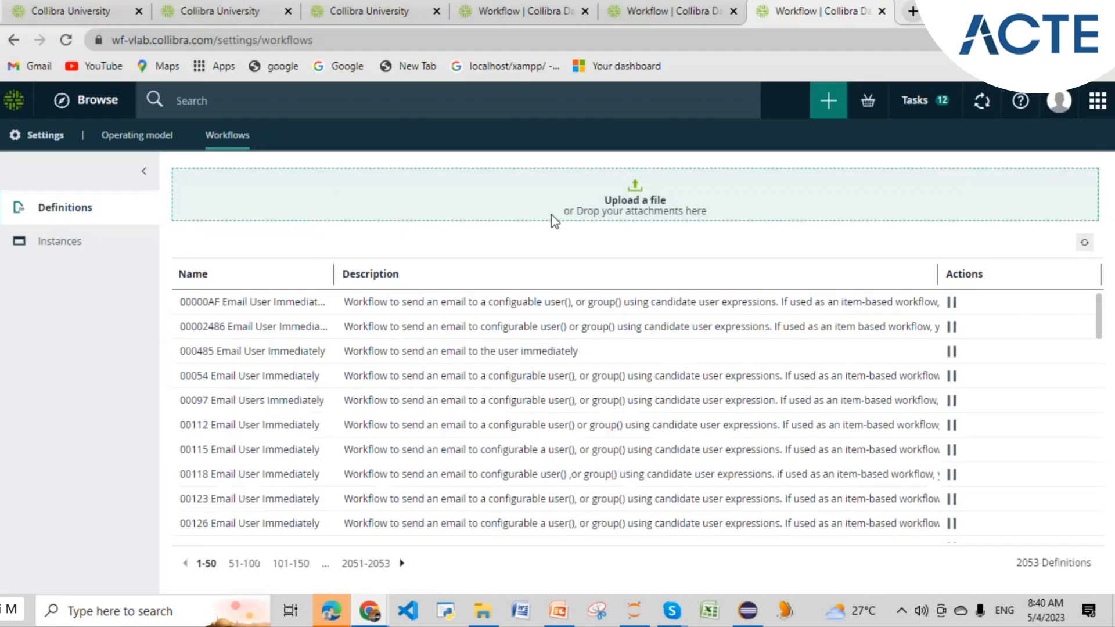
- Filter definition names by '050420', find no matches, and clear the filter
left_click(318, 274)
key("ctrl+v")
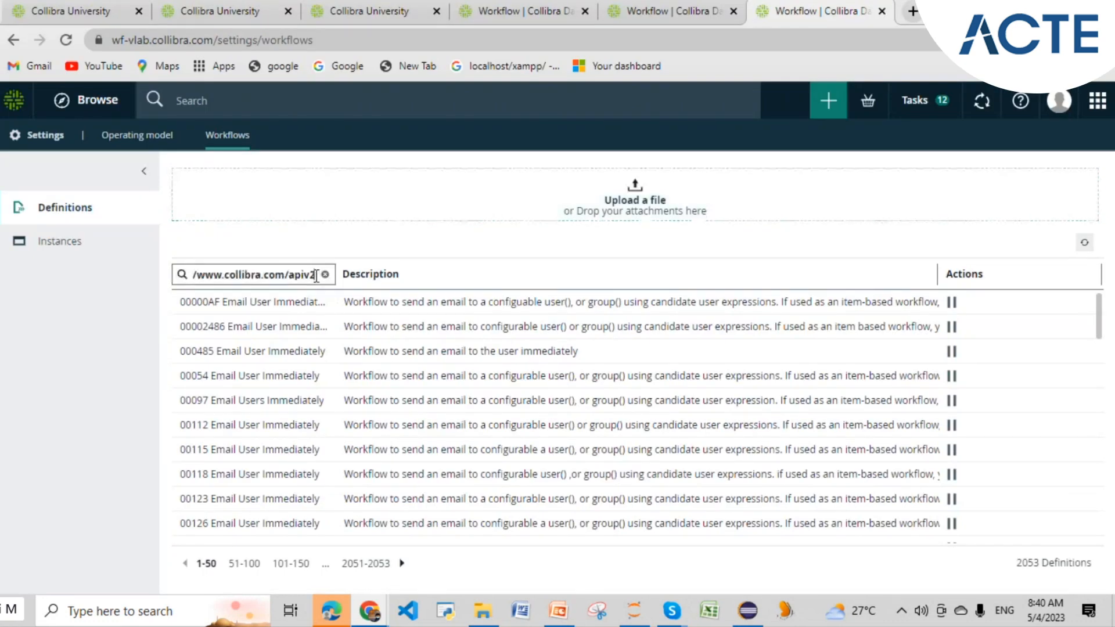
key("ctrl+z")
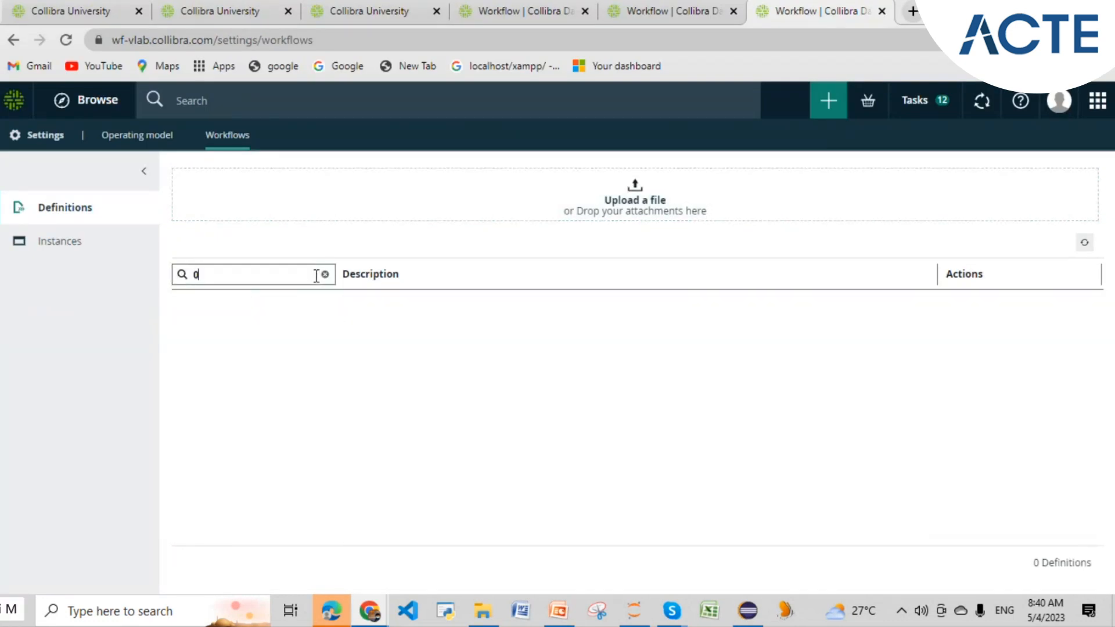
type("0504")
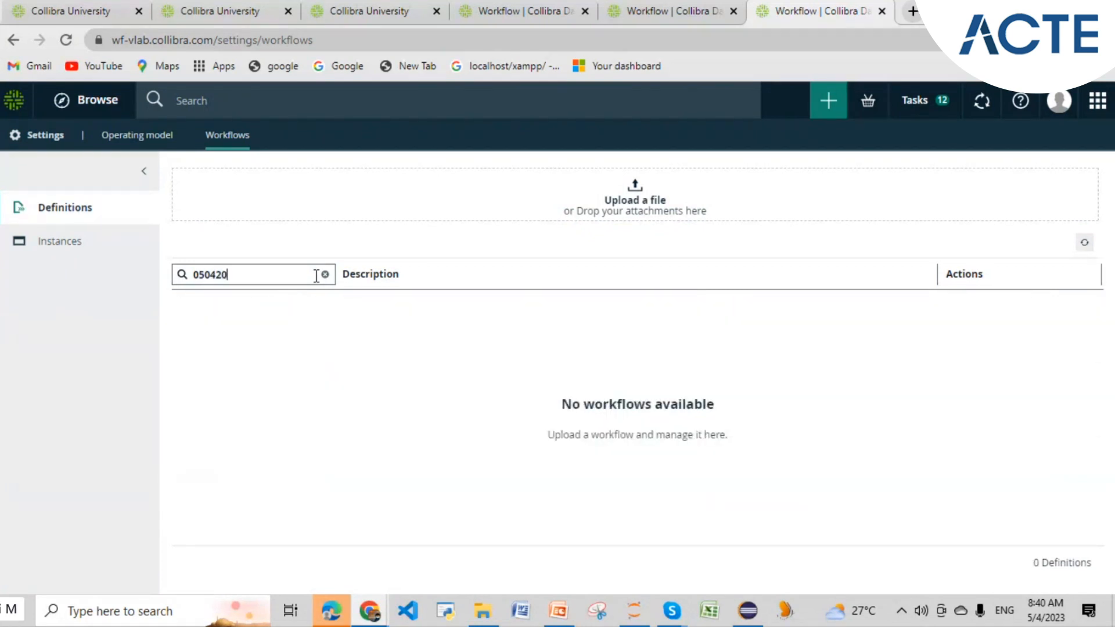
type("20")
key("BackSpace")
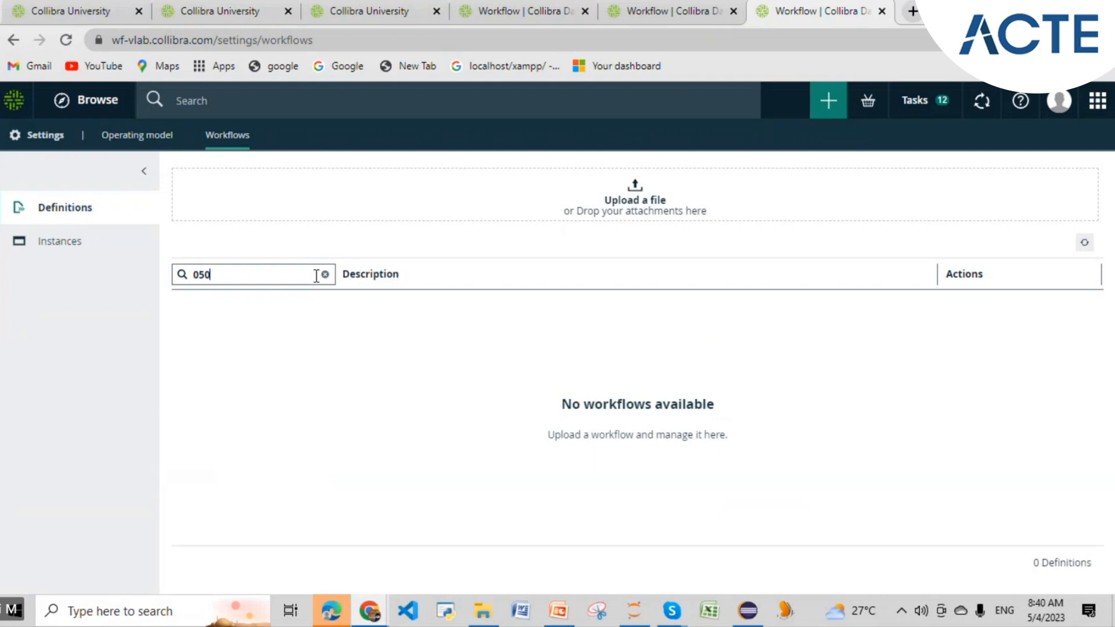
left_click(747, 613)
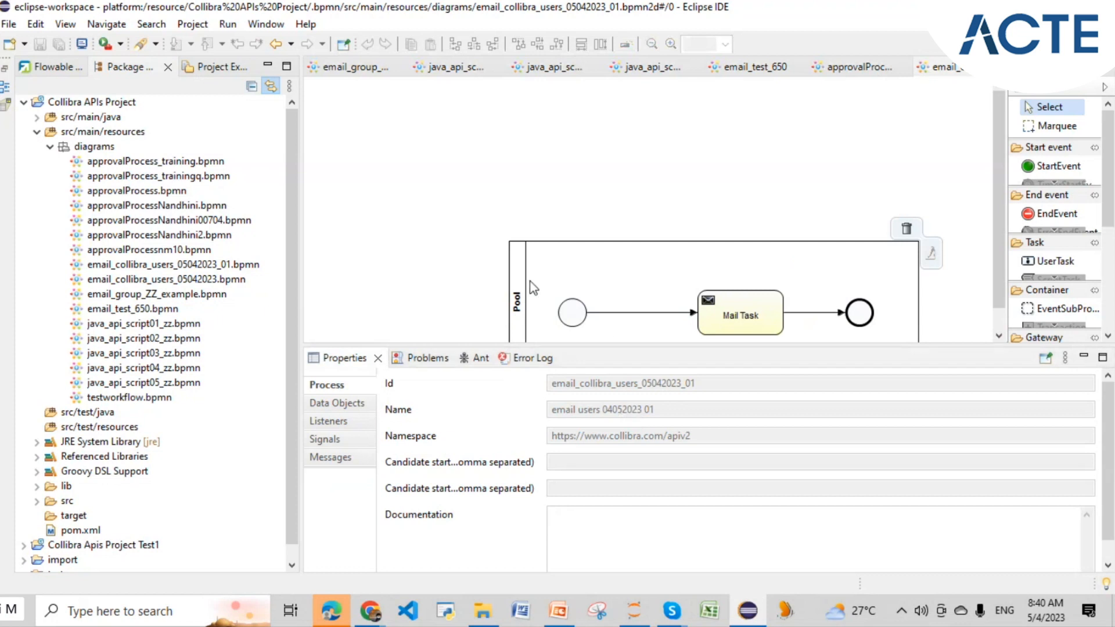
- Copy the process name 'email users 04052023' from Eclipse into Collibra's Name filter
left_click(509, 287)
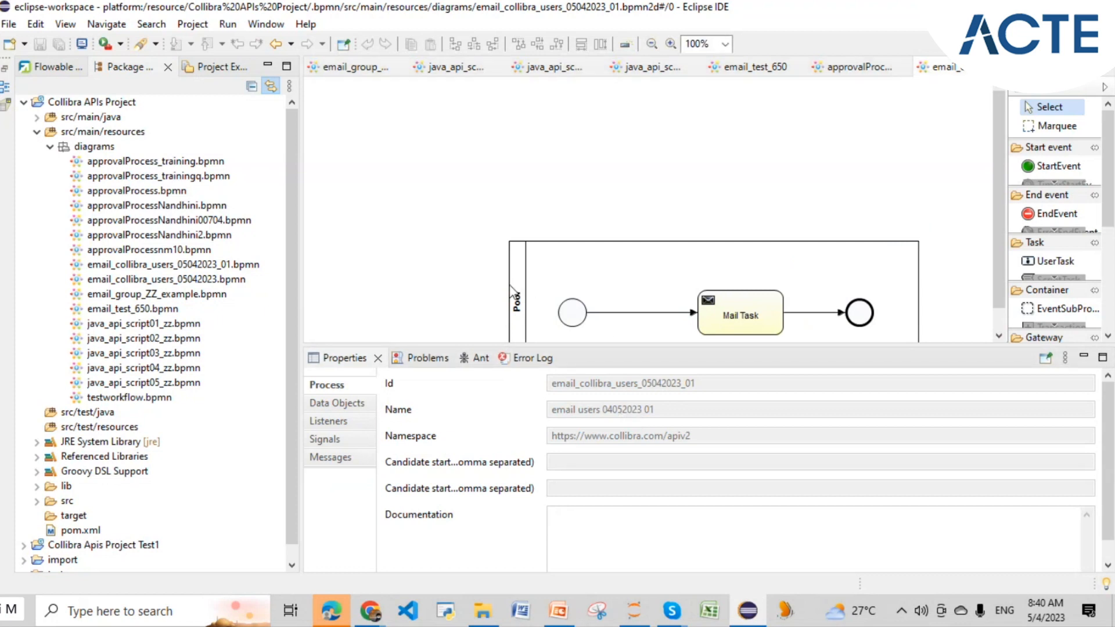
left_click(512, 296)
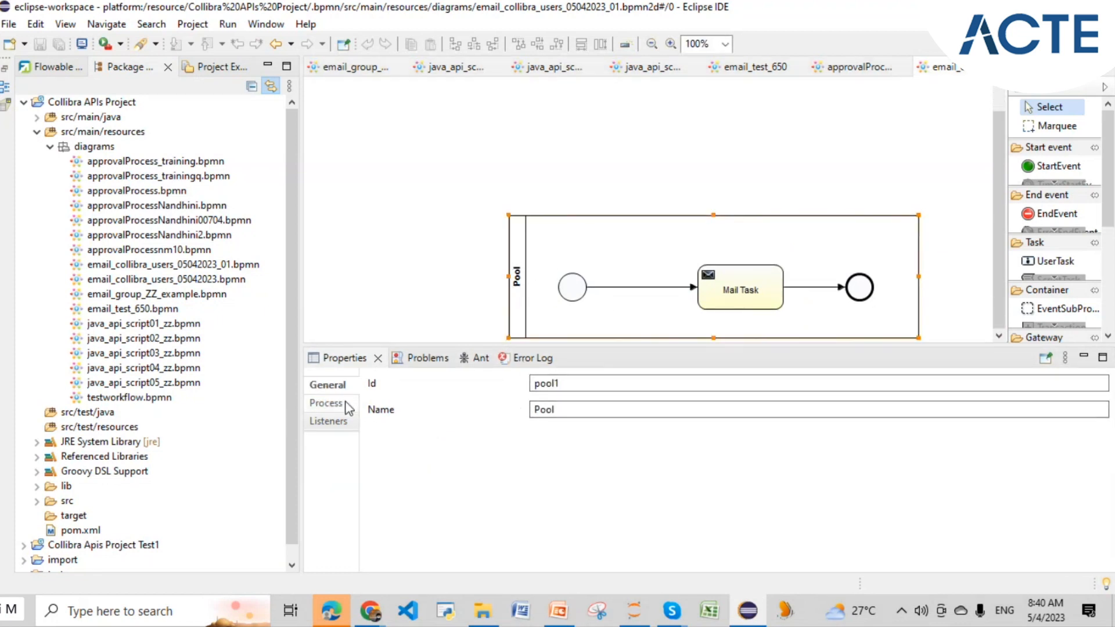
left_click_drag(616, 410, 501, 413)
key("ctrl+c")
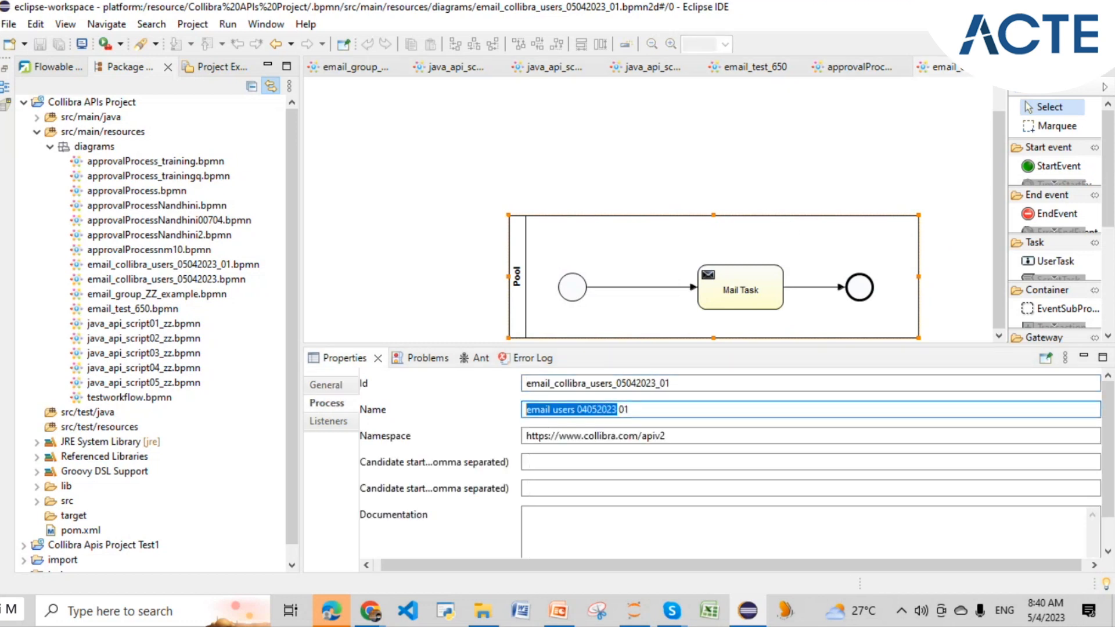
key("alt+Tab")
left_click(317, 276)
key("ctrl+v")
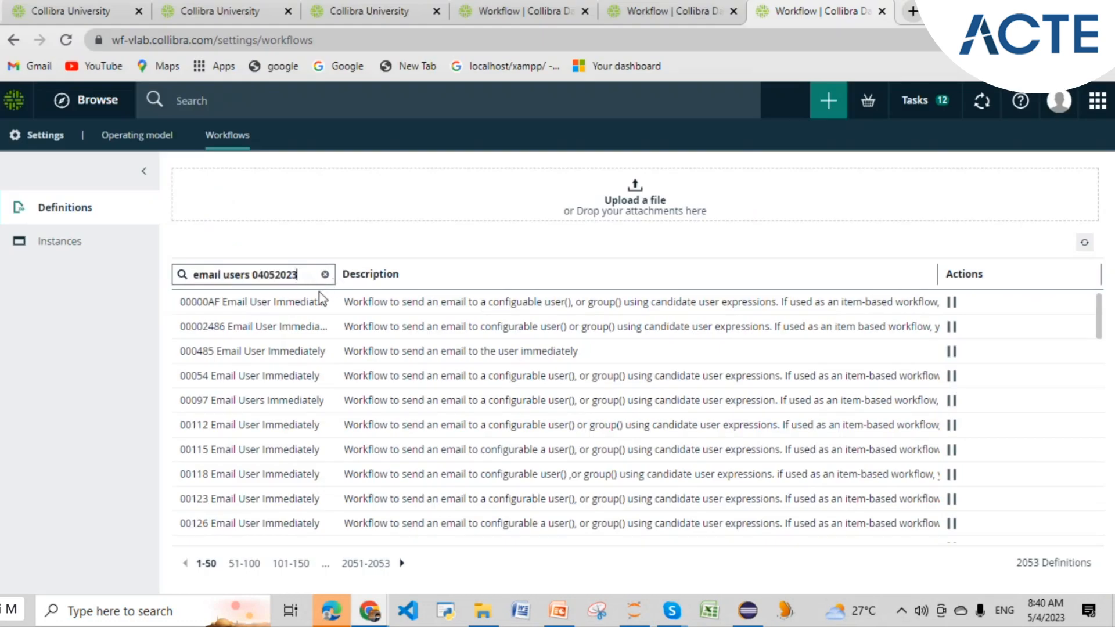
- Delete the 'email users 04052023' workflow definition, confirming the deletion
left_click(256, 306)
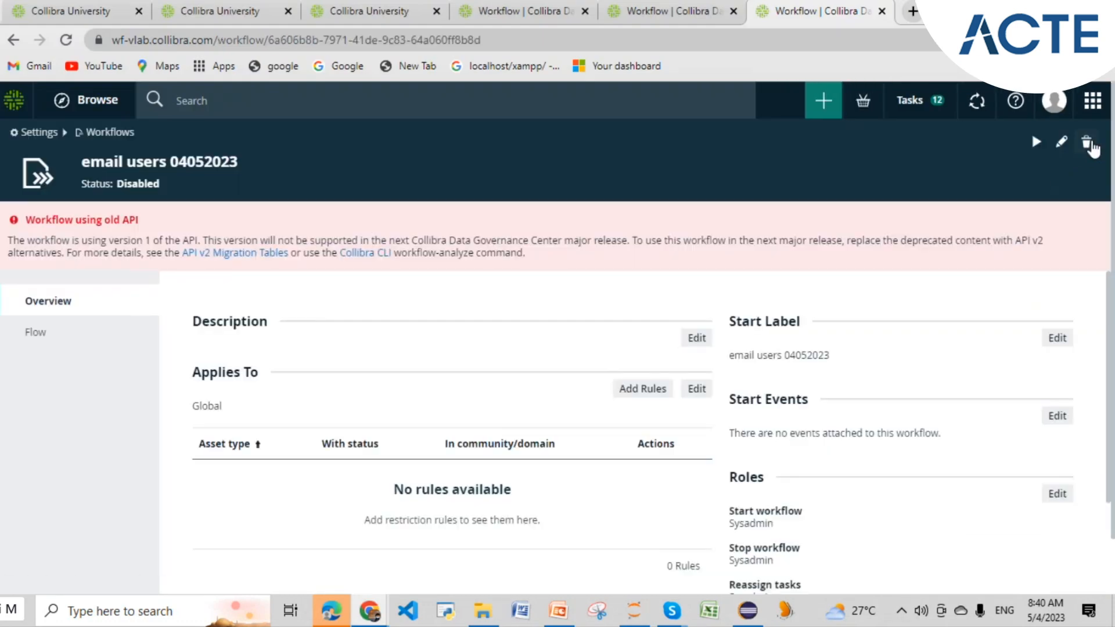
left_click(1087, 143)
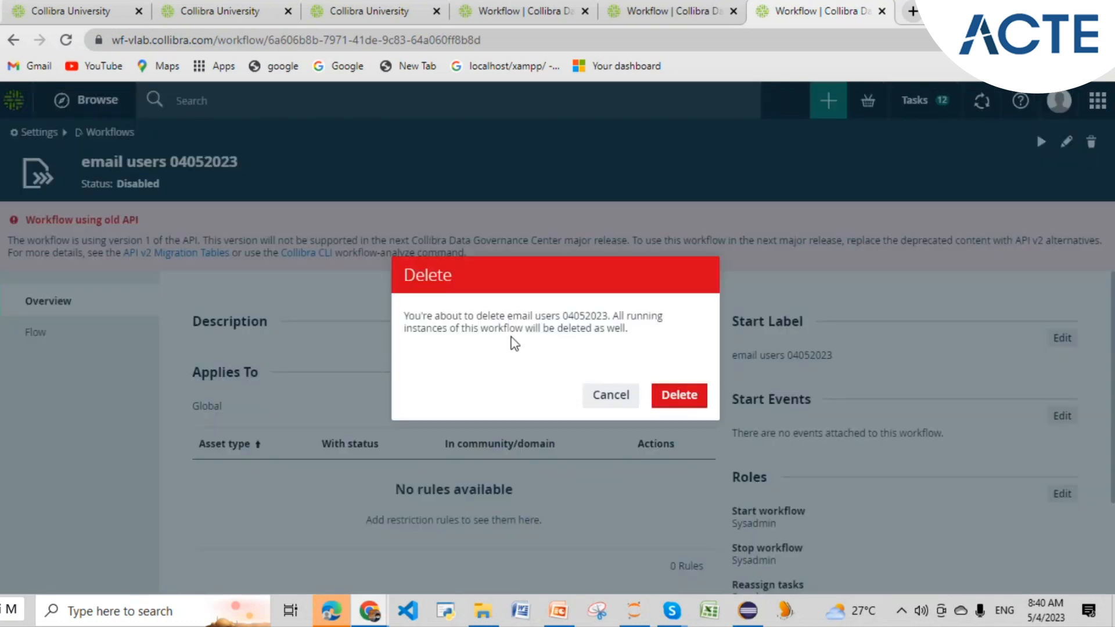
left_click(680, 395)
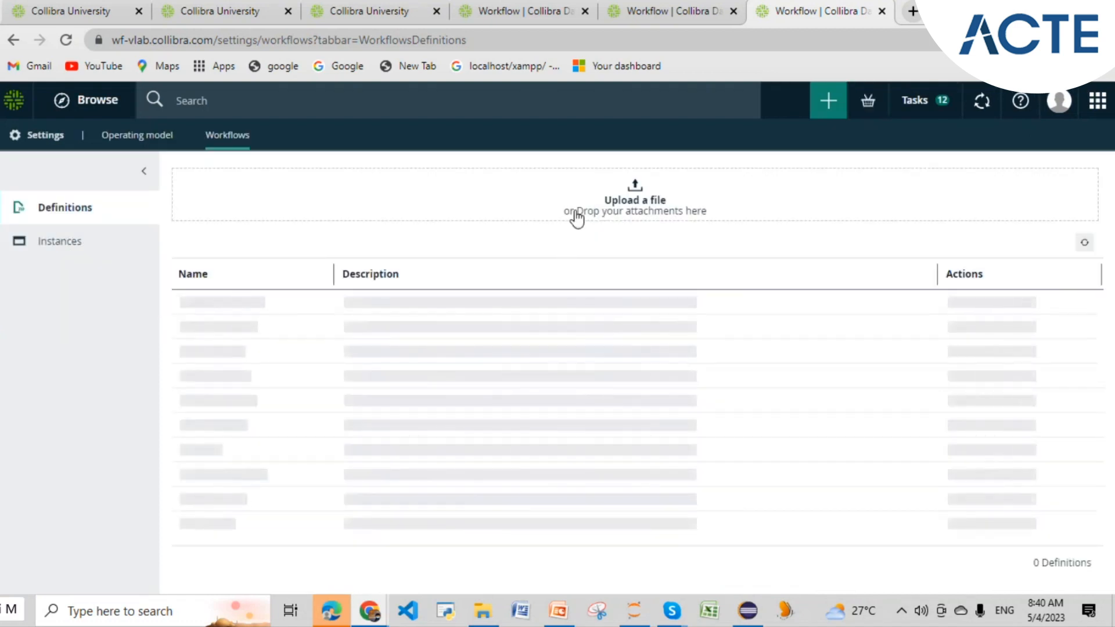
left_click(639, 188)
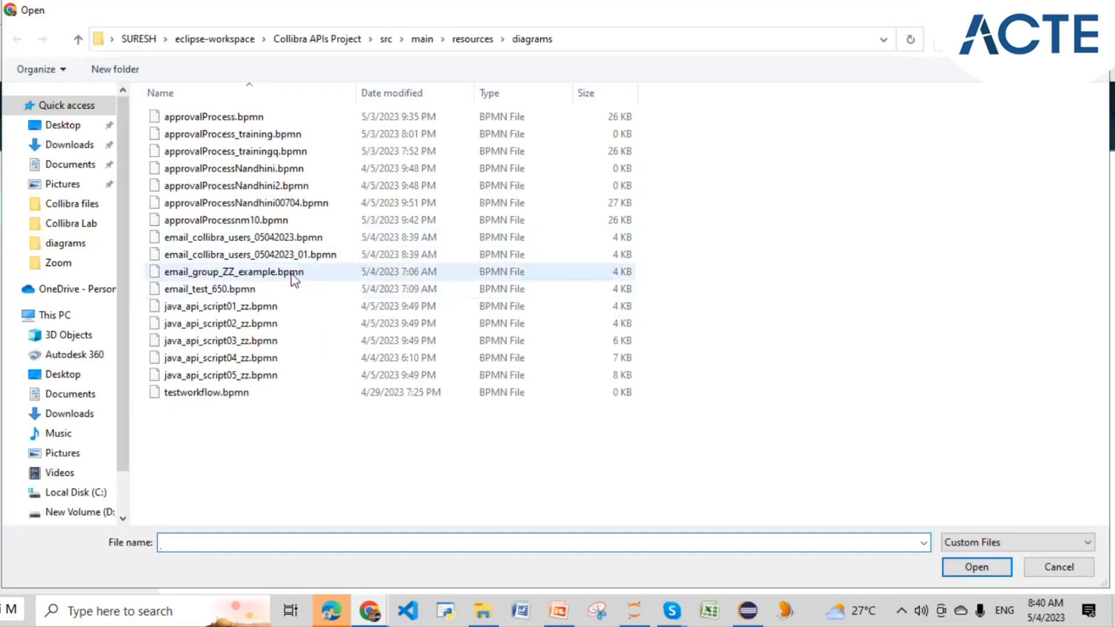
- Upload email_collibra_users_05042023_01.bpmn and refresh the list to show 2054 definitions
left_click(304, 256)
left_click(956, 566)
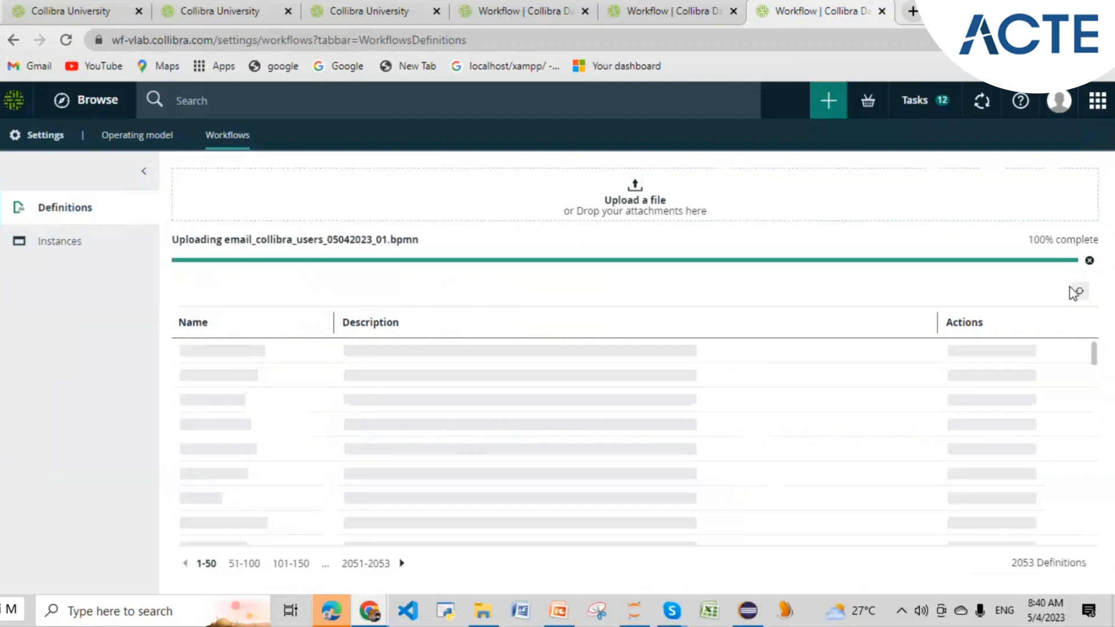
left_click(1079, 291)
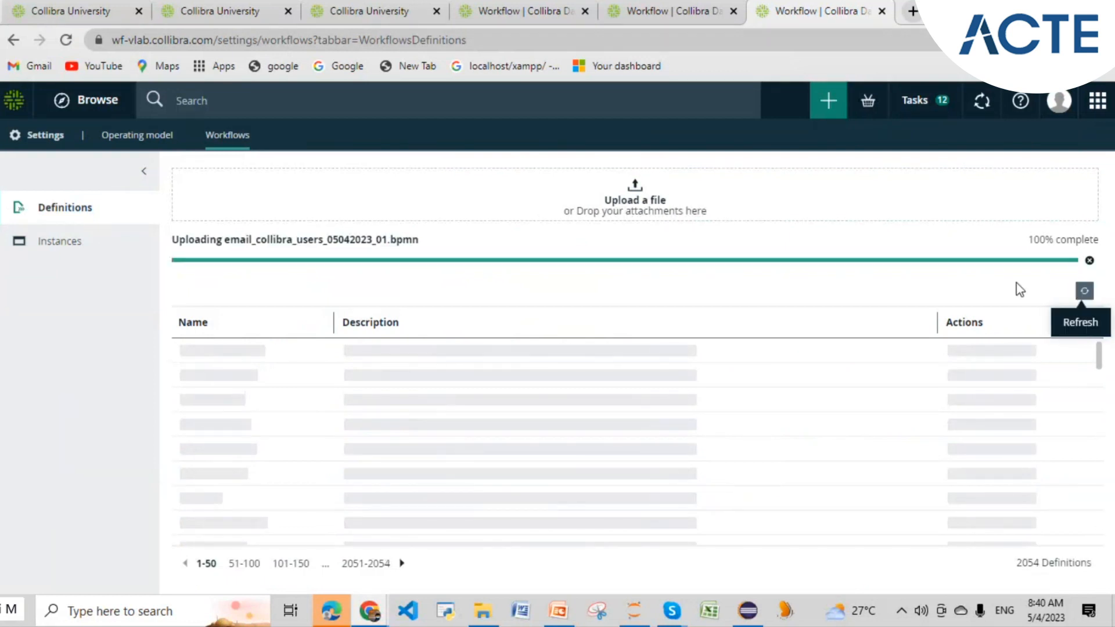
left_click(66, 39)
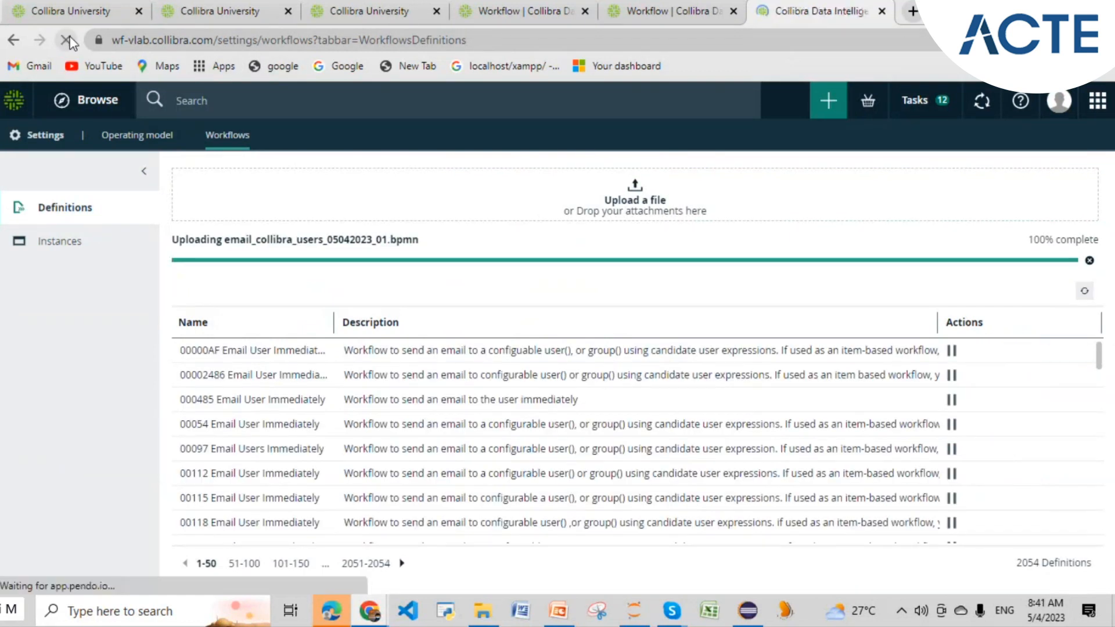
left_click(746, 618)
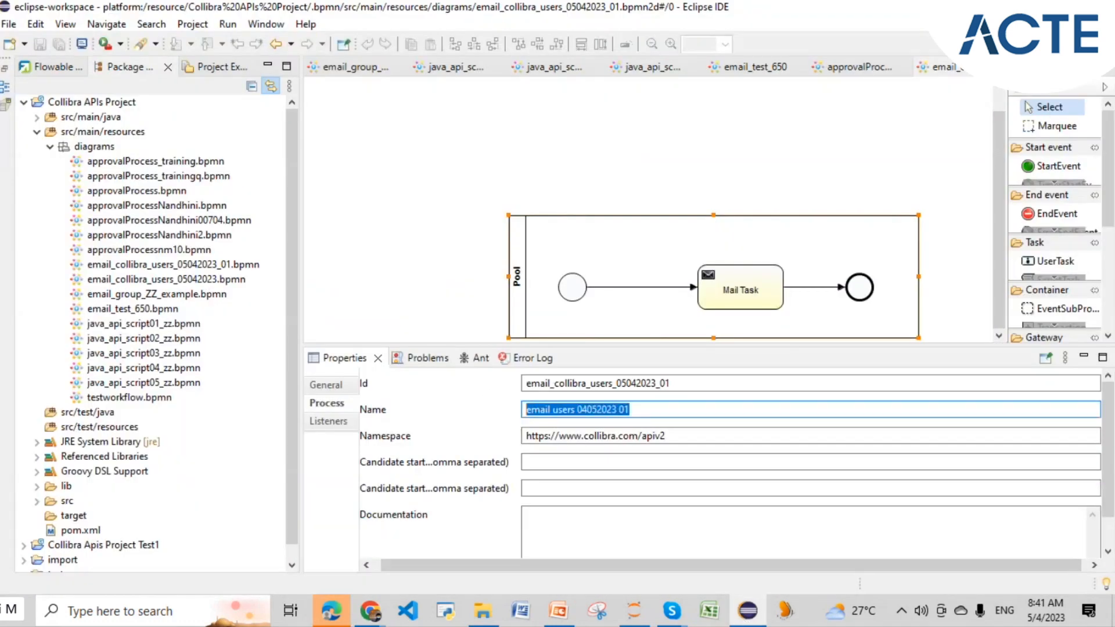
- Switch from Eclipse back to Collibra's workflow definitions list
key("alt+Tab")
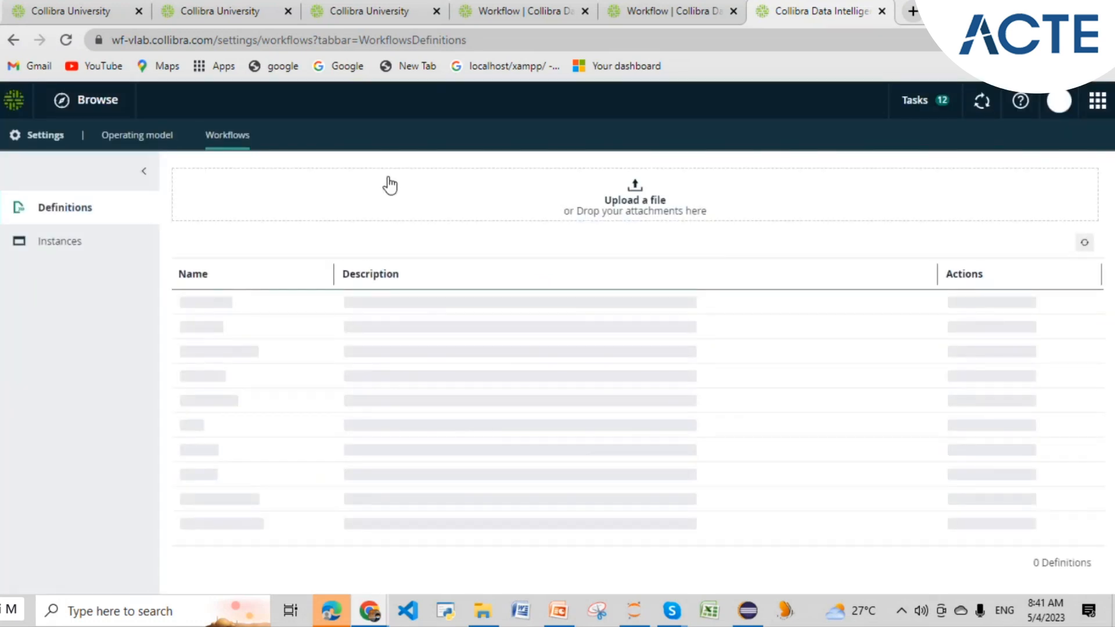
left_click(322, 275)
type("email users 04052023 01")
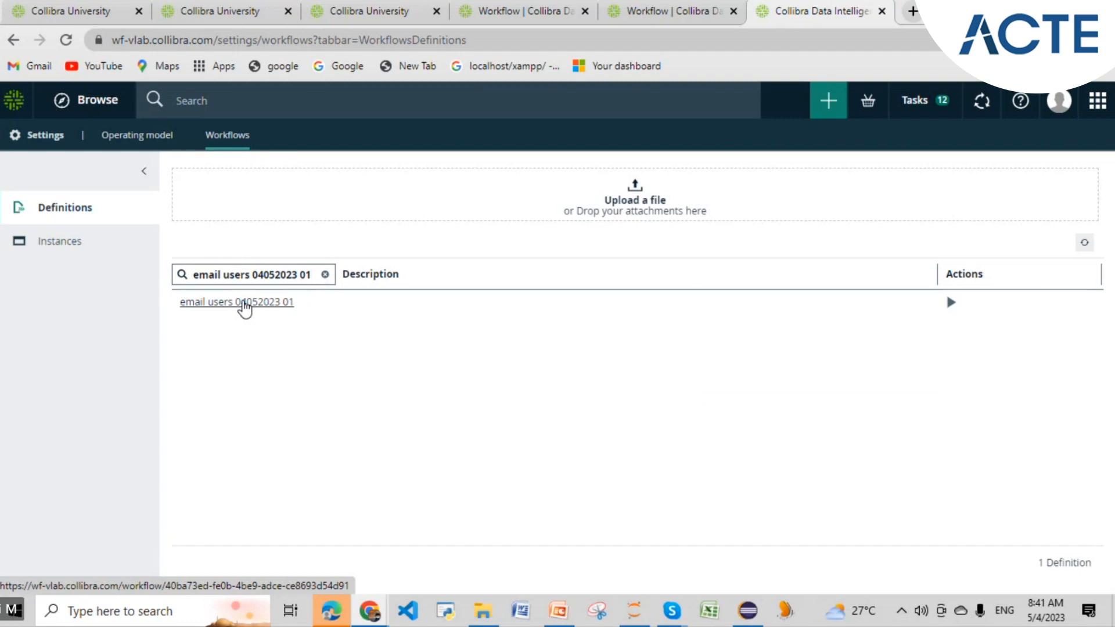
left_click(243, 303)
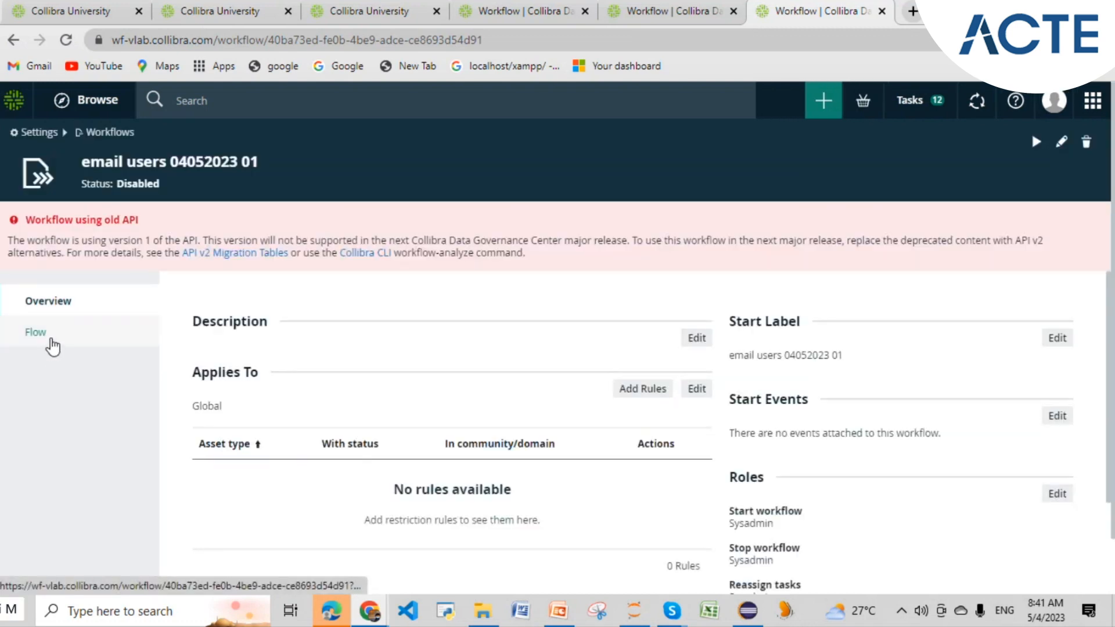
left_click(50, 341)
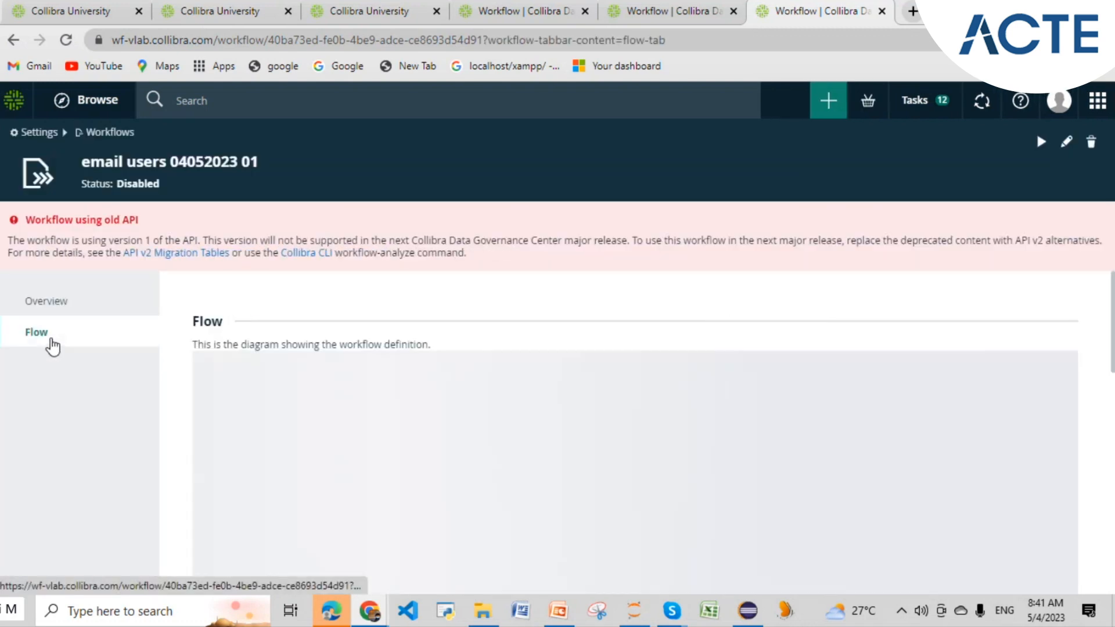
scroll(379, 367, "down", 5)
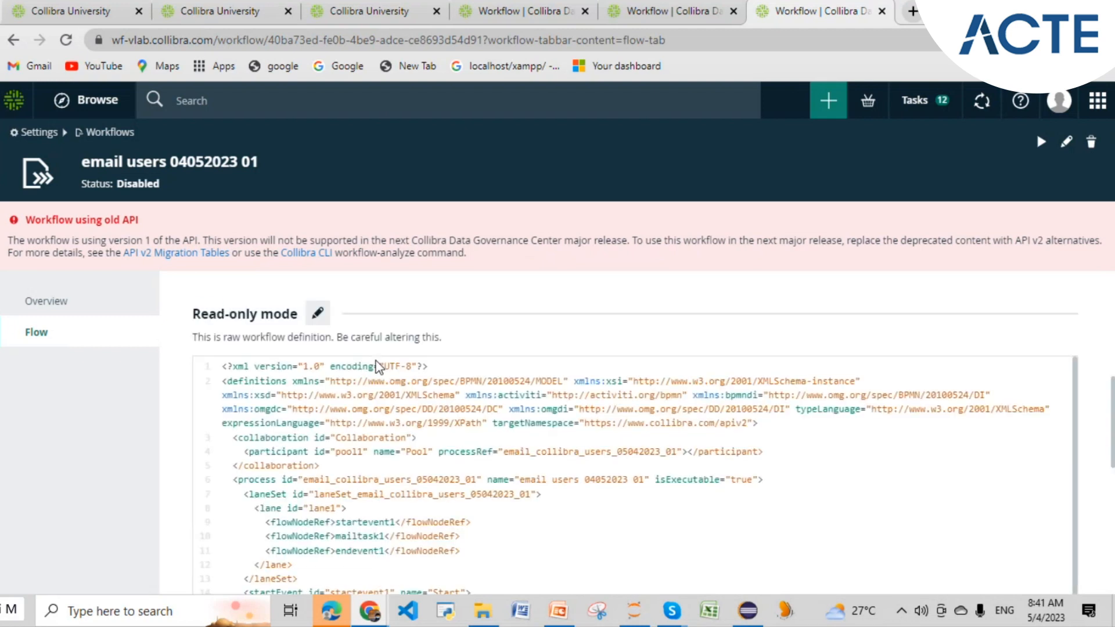
left_click_drag(751, 383, 585, 384)
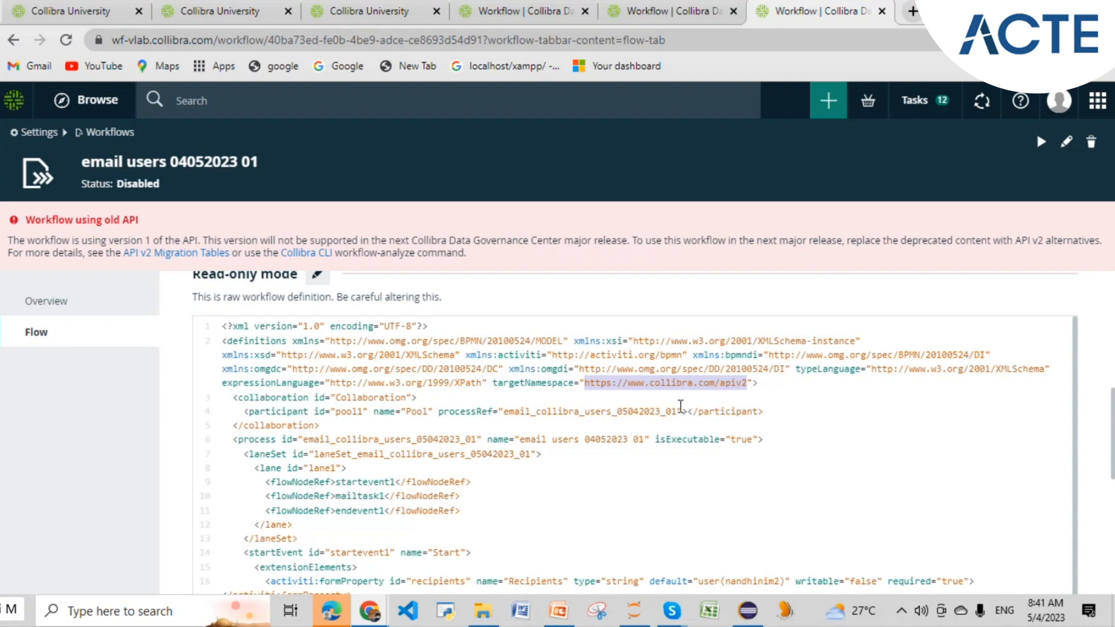
scroll(682, 402, "up", 5)
scroll(971, 360, "down", 3)
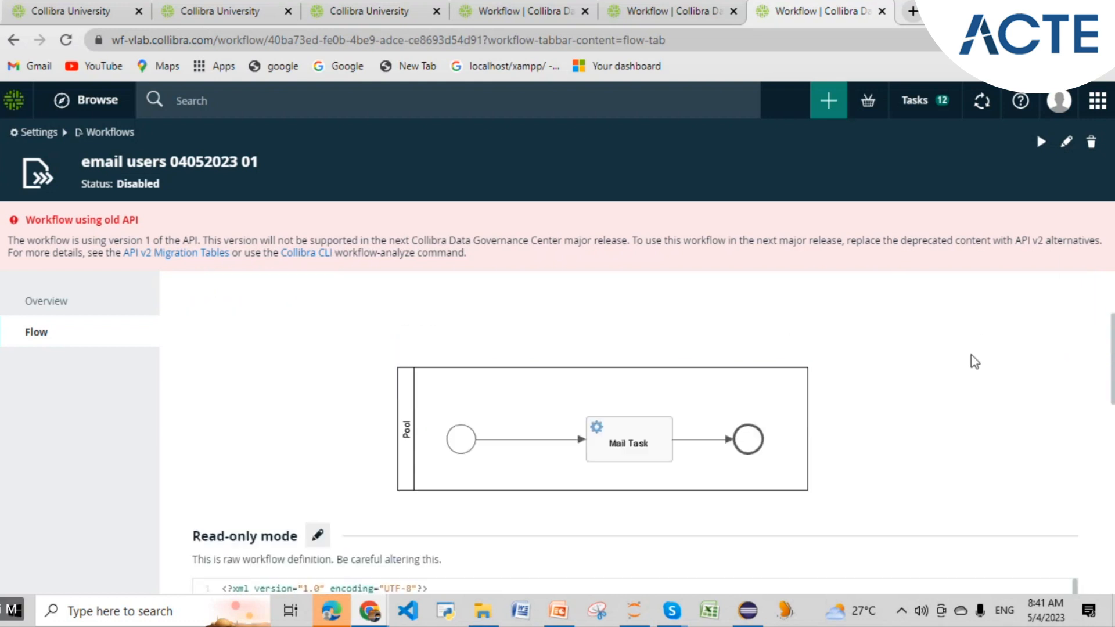
scroll(974, 361, "down", 2)
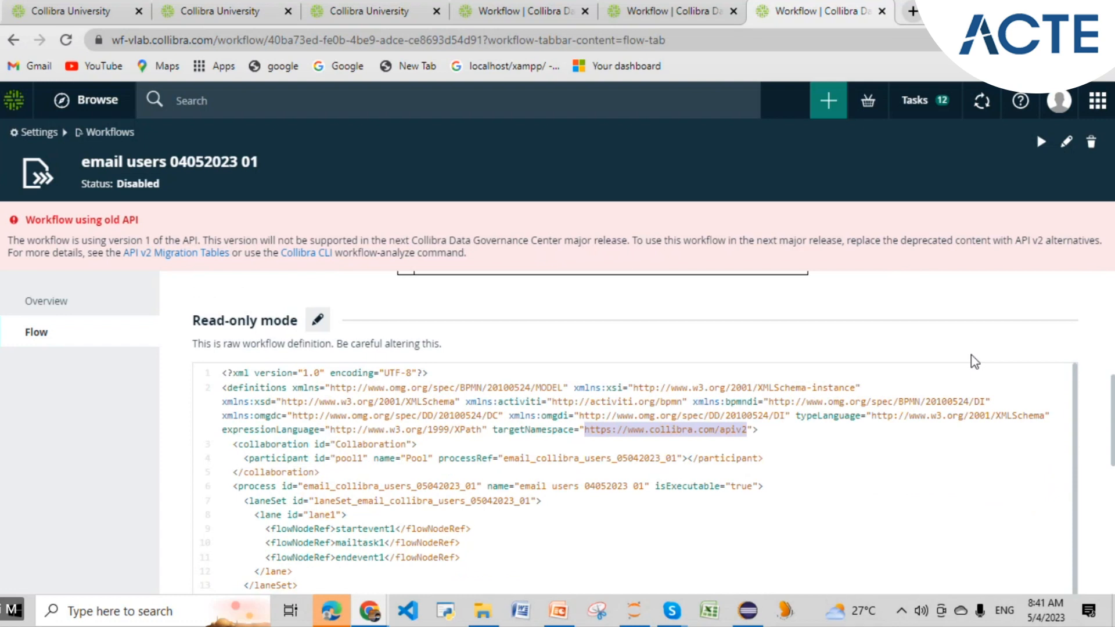
scroll(974, 361, "down", 1)
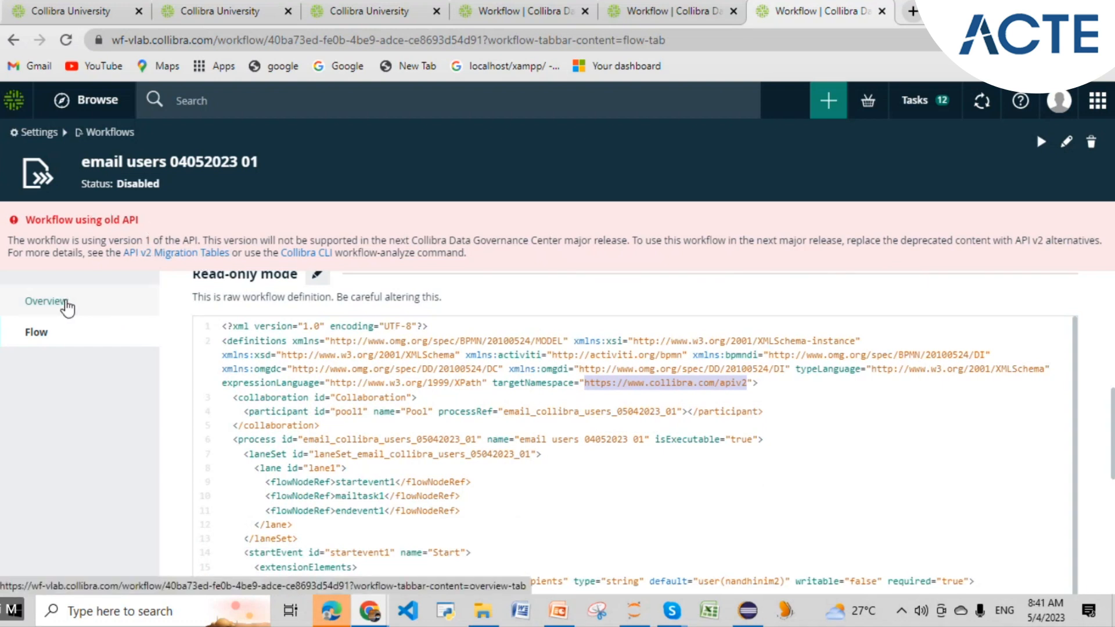
left_click(748, 388)
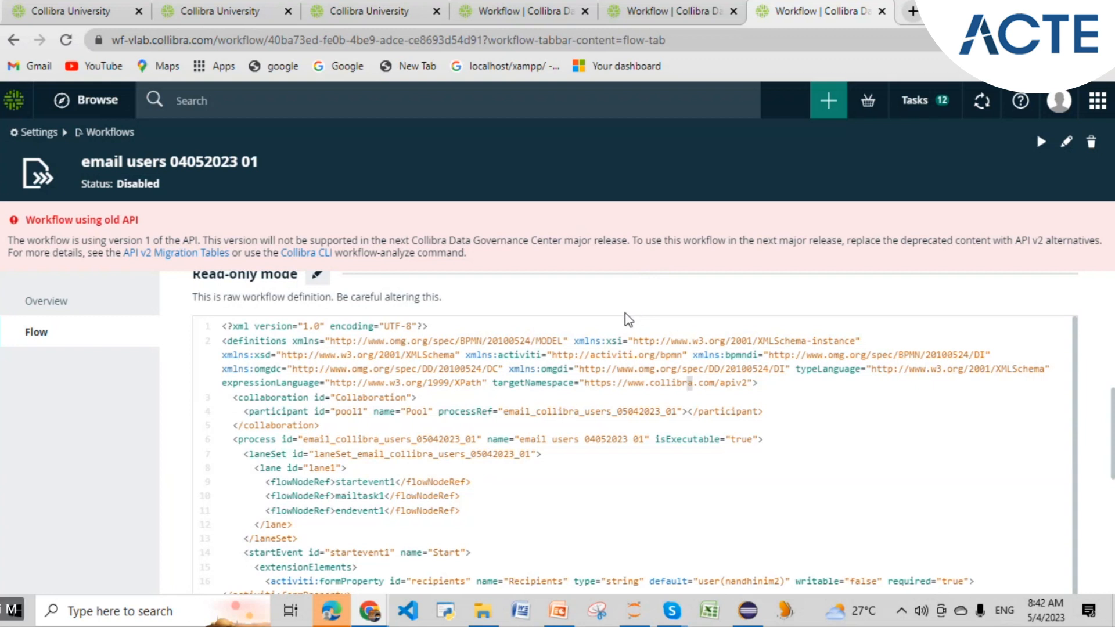
scroll(595, 382, "down", 3)
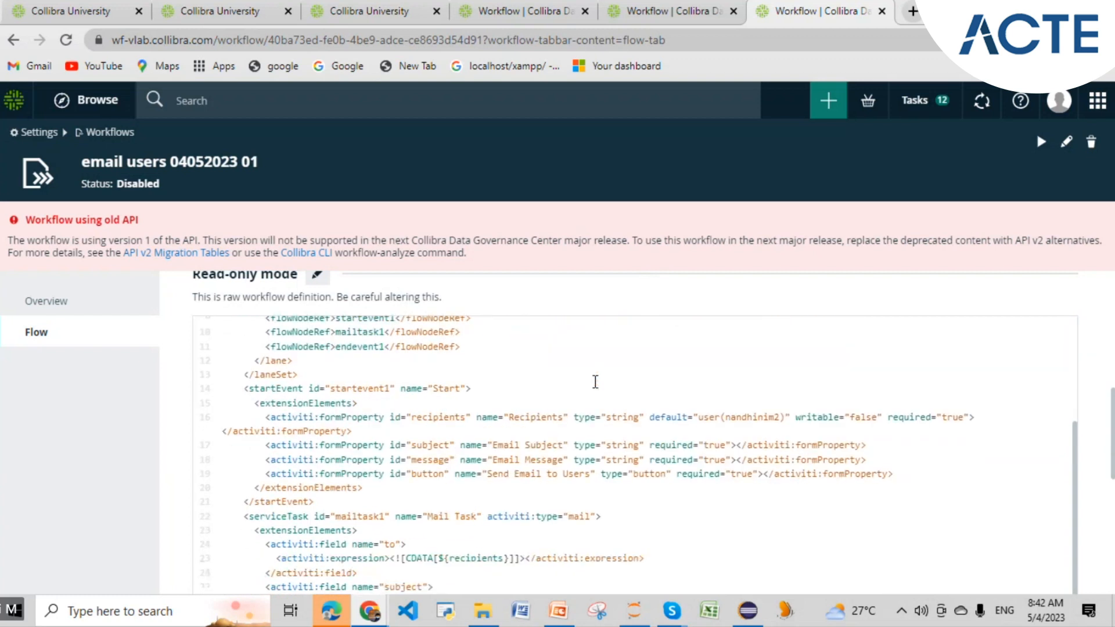
scroll(595, 382, "up", 2)
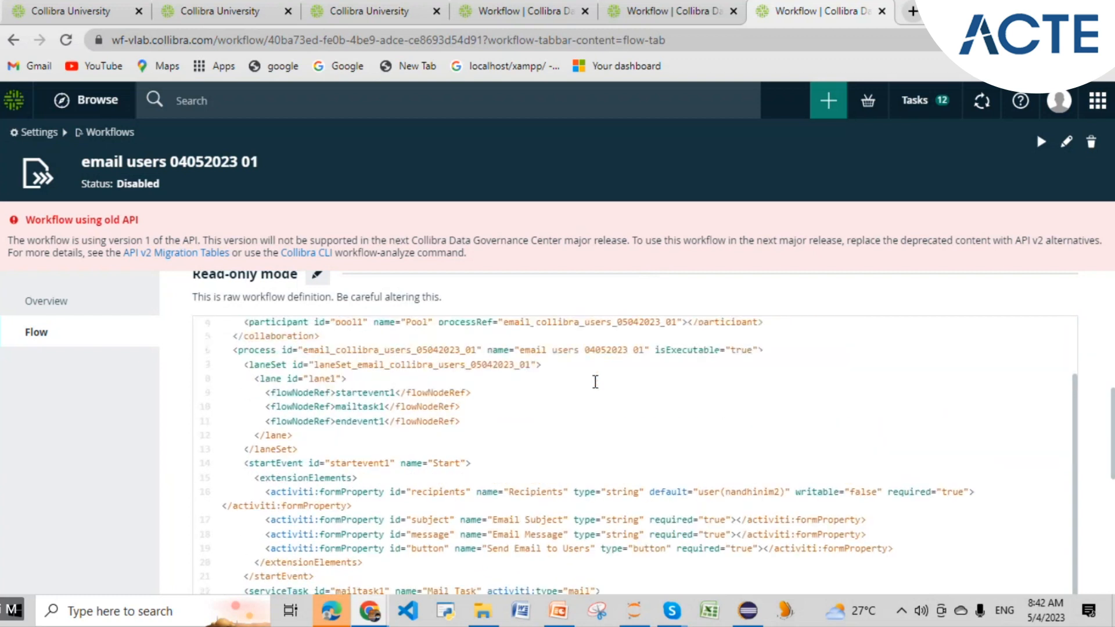
scroll(595, 381, "up", 3)
left_click_drag(585, 383, 746, 388)
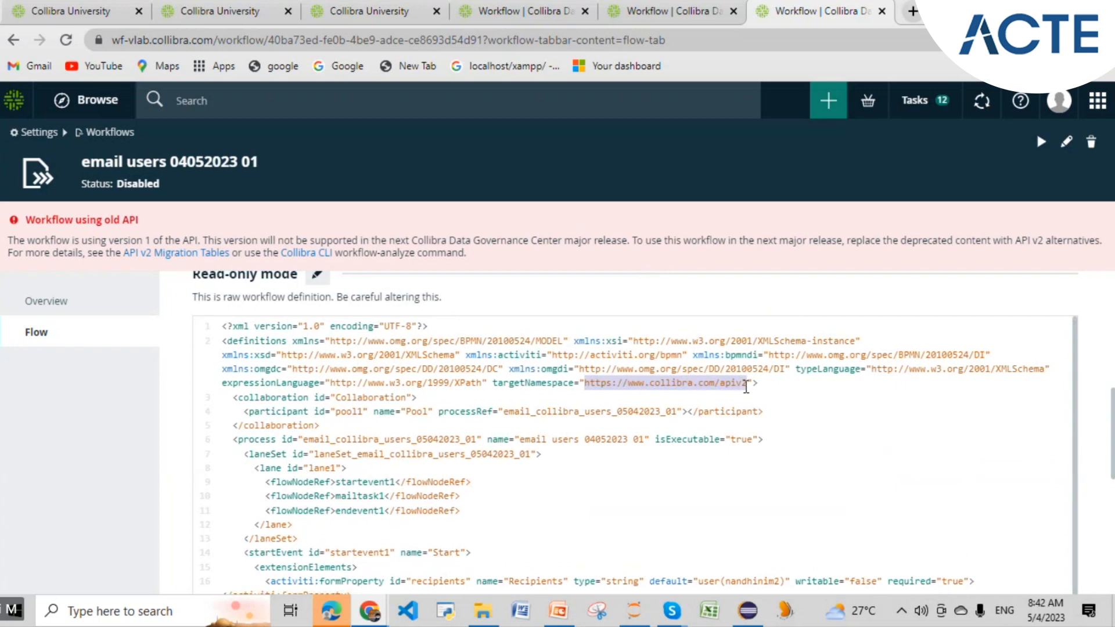
left_click(664, 340)
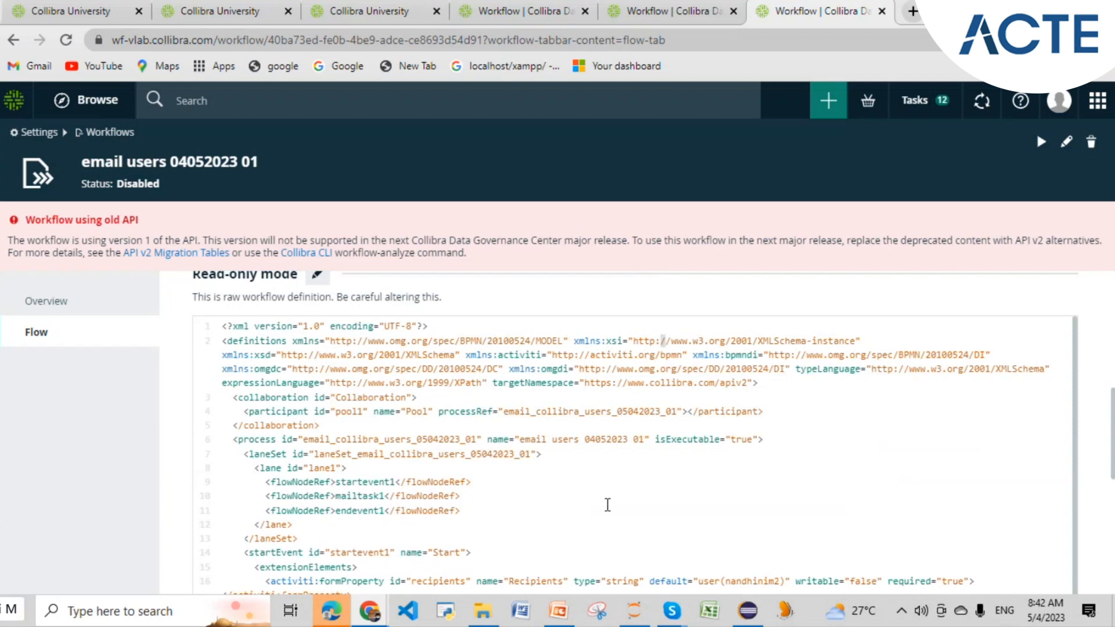
scroll(607, 505, "down", 3)
scroll(607, 505, "down", 3)
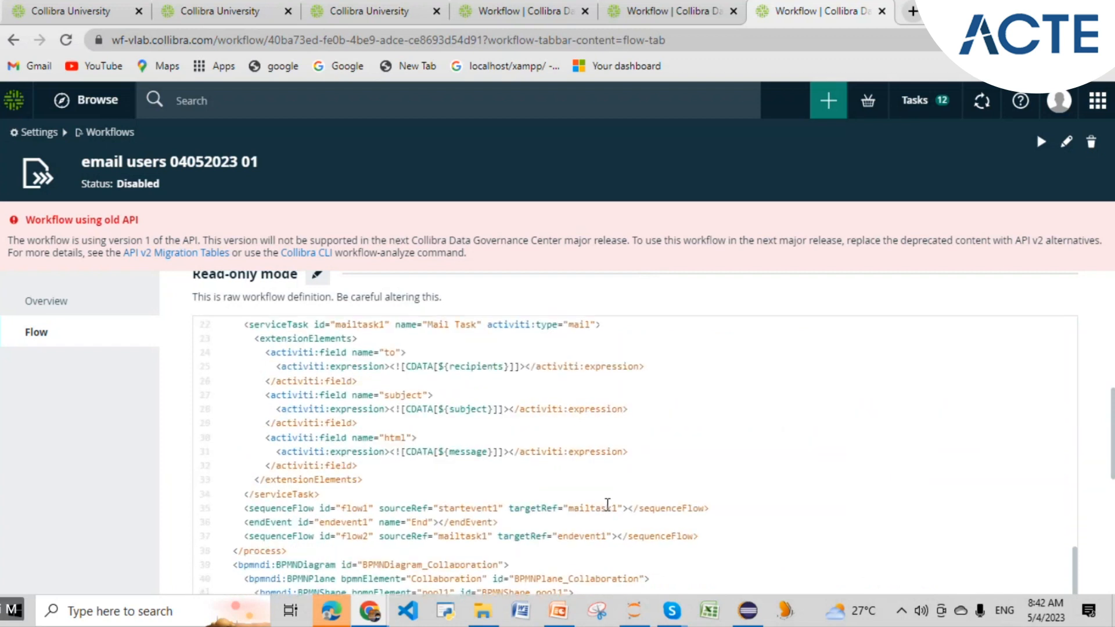
scroll(607, 505, "up", 7)
key("ctrl+f")
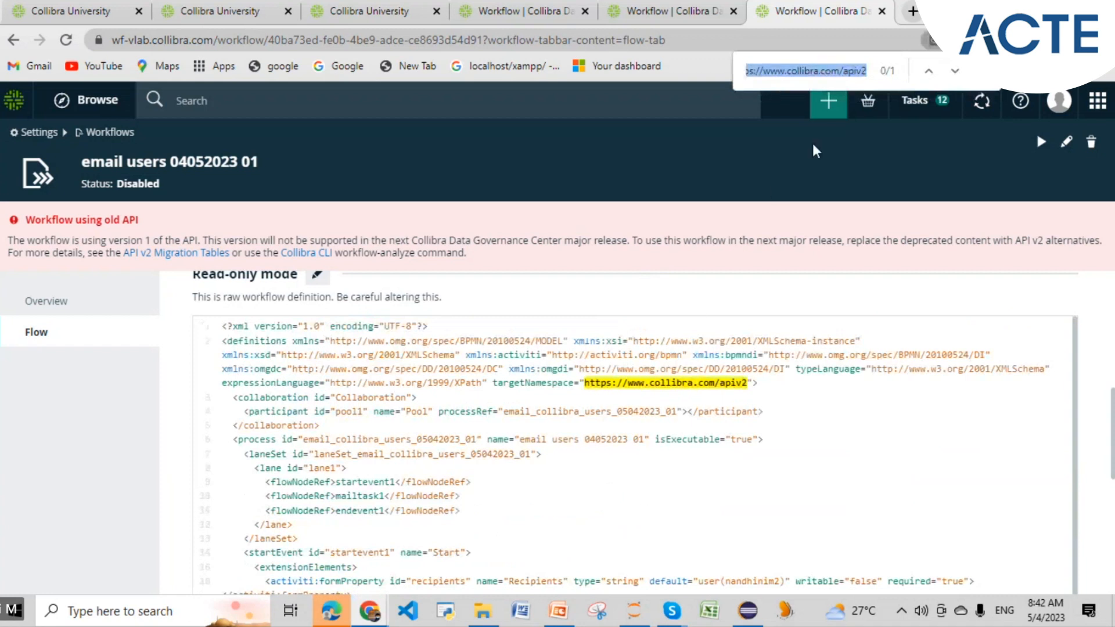
- Search the page for apiv2 and the workflow name, and copy the apiv2 namespace URL
type("ao")
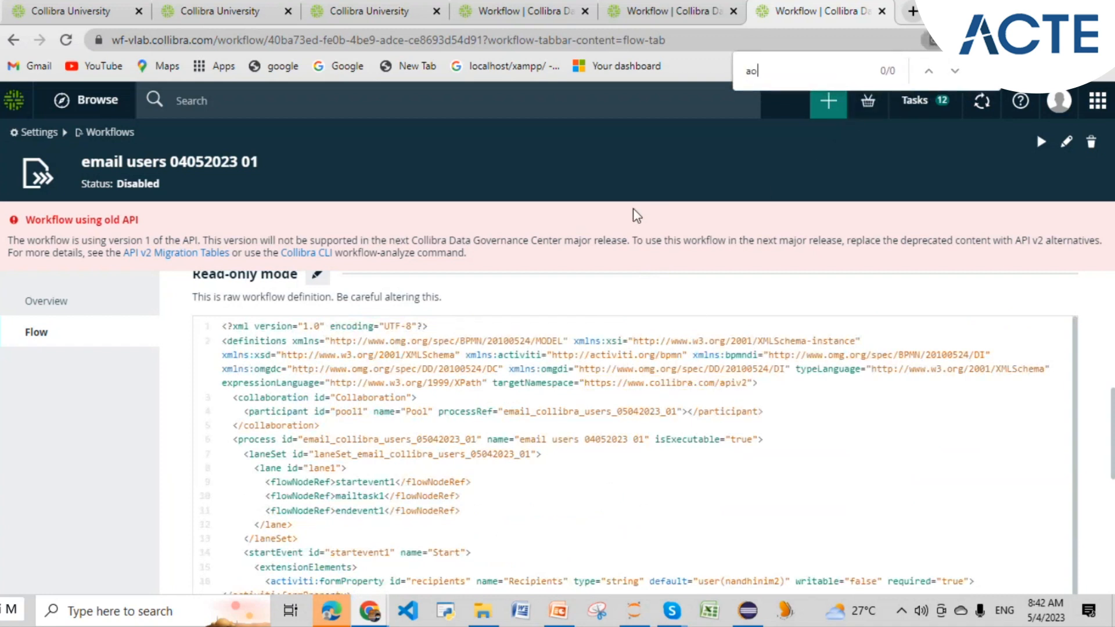
type("pi")
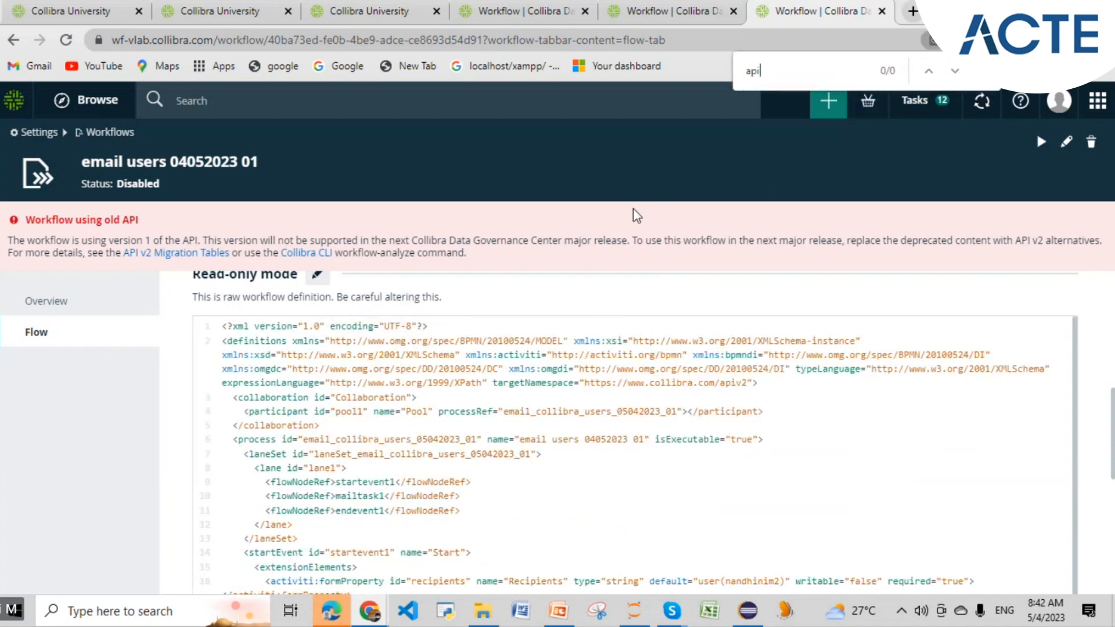
key("BackSpace")
type("apiv2")
left_click_drag(770, 71, 730, 71)
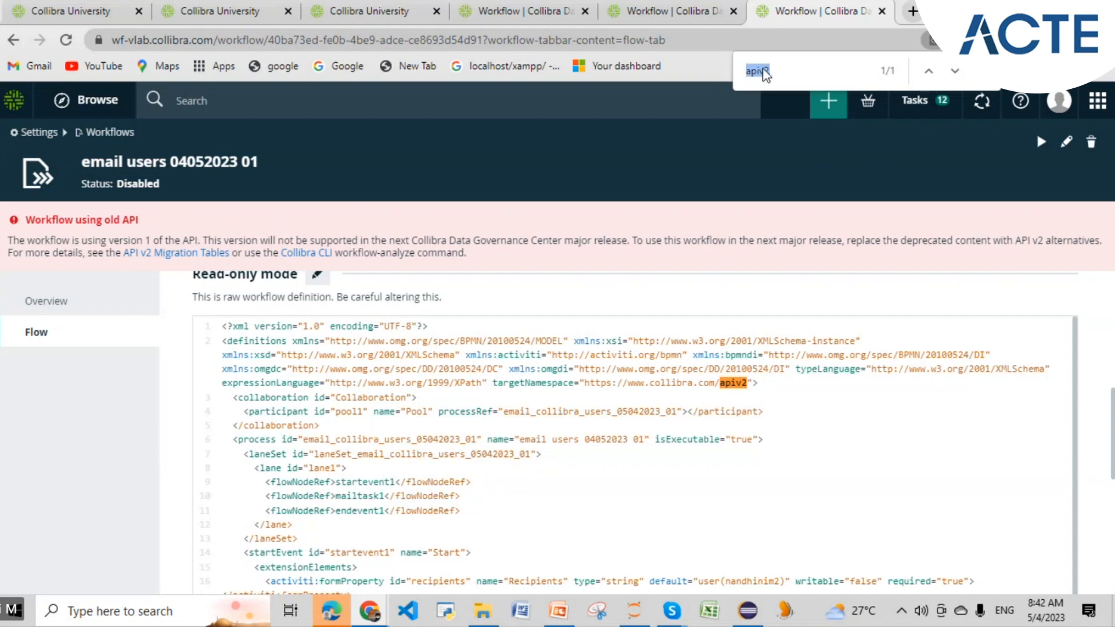
key("ctrl+v")
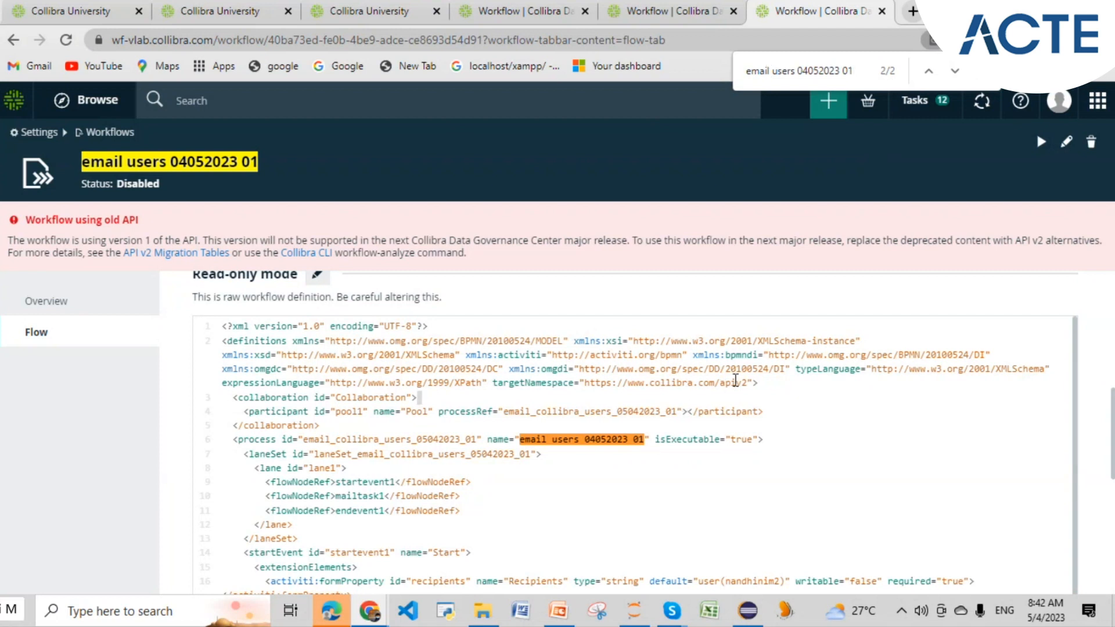
left_click_drag(747, 382, 588, 382)
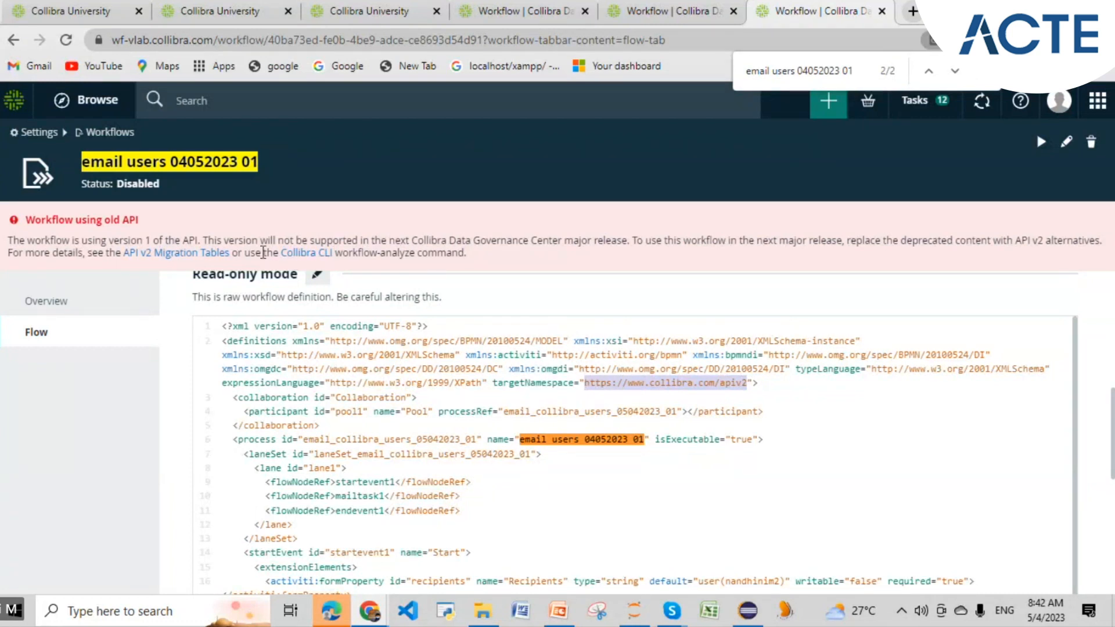
right_click(641, 384)
left_click(662, 393)
- Step through the apiv namespace matches on the page, then return to the workflow Overview
key("ctrl+f")
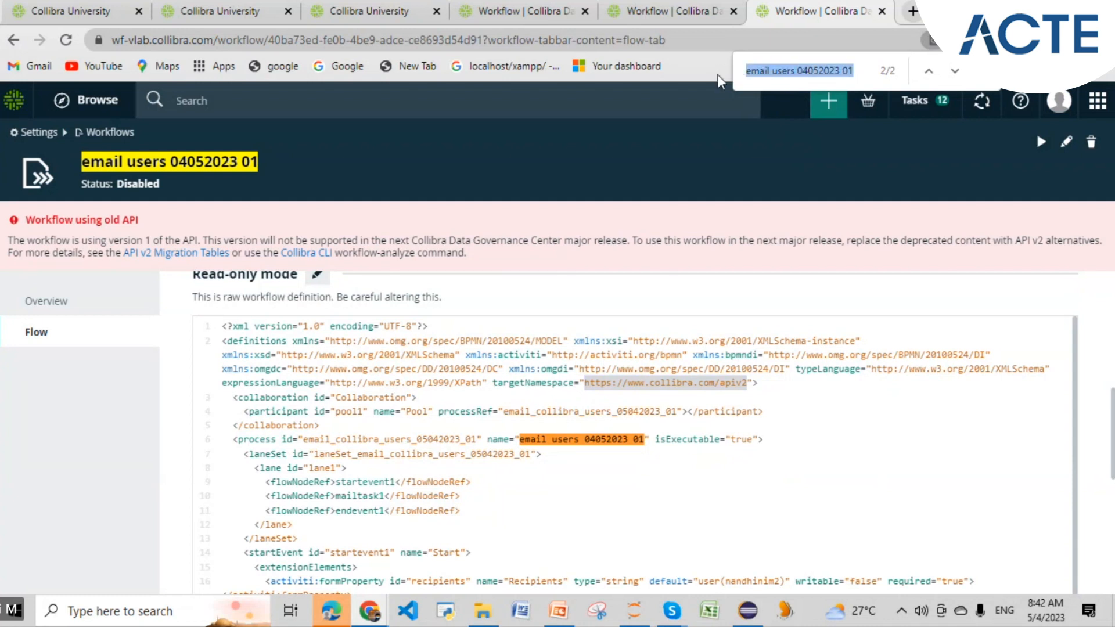
key("ctrl+v")
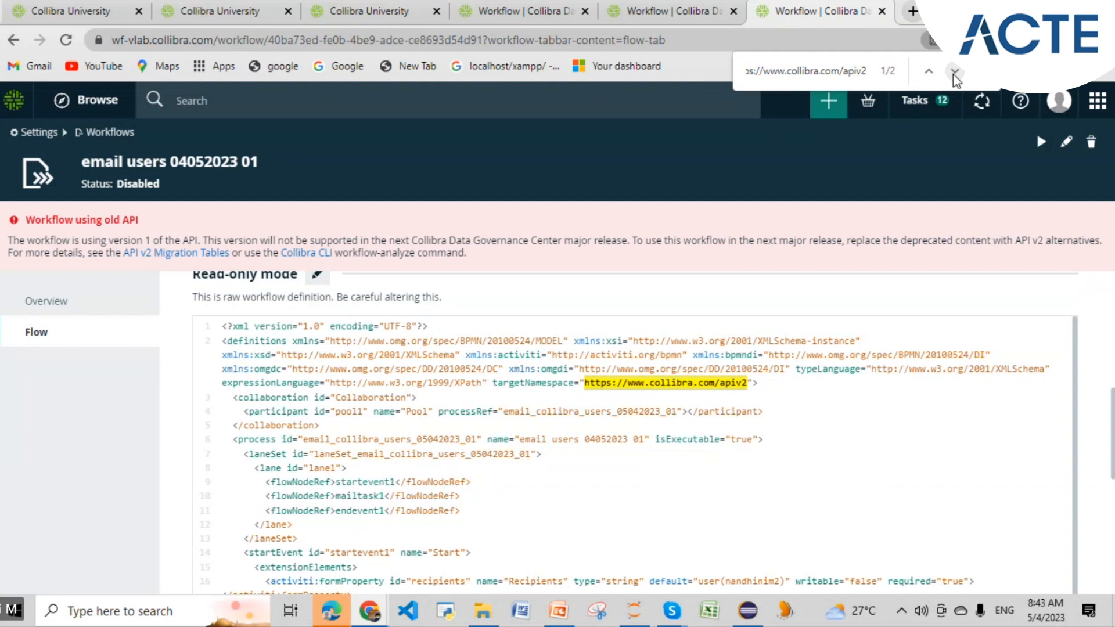
key("BackSpace")
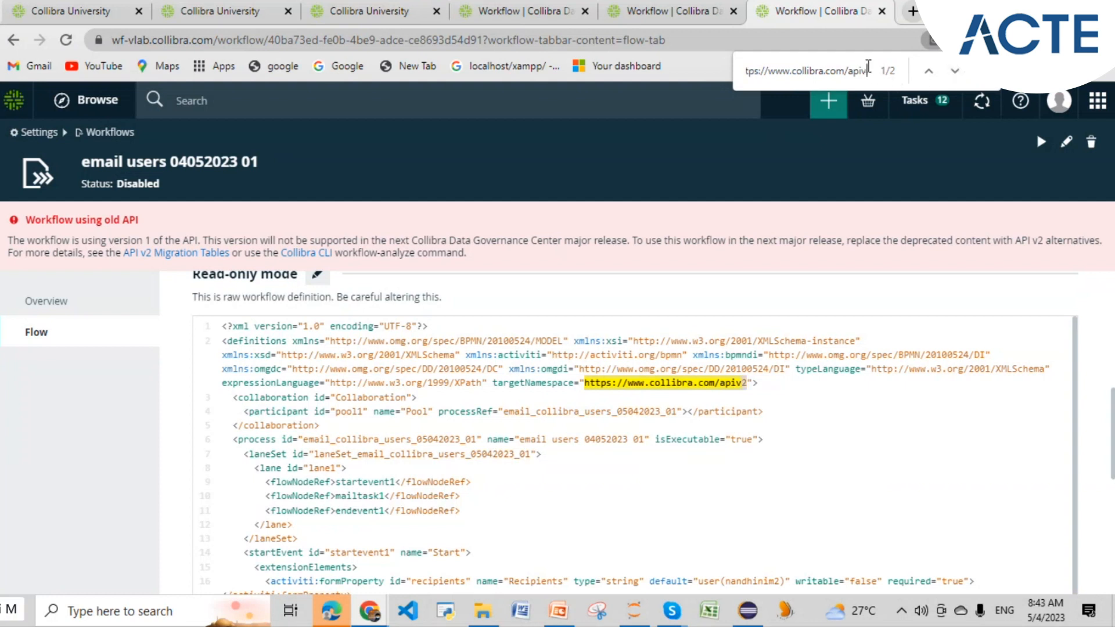
left_click(955, 71)
left_click(955, 71)
left_click(955, 71)
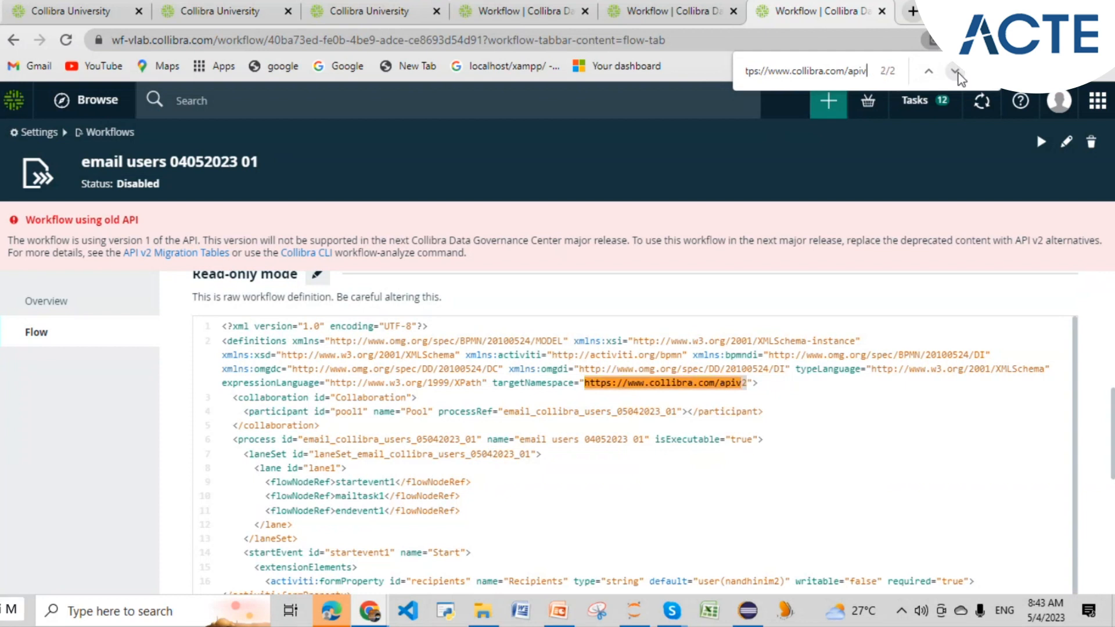
scroll(912, 370, "down", 5)
scroll(912, 370, "up", 5)
left_click(955, 71)
left_click(956, 71)
left_click(951, 77)
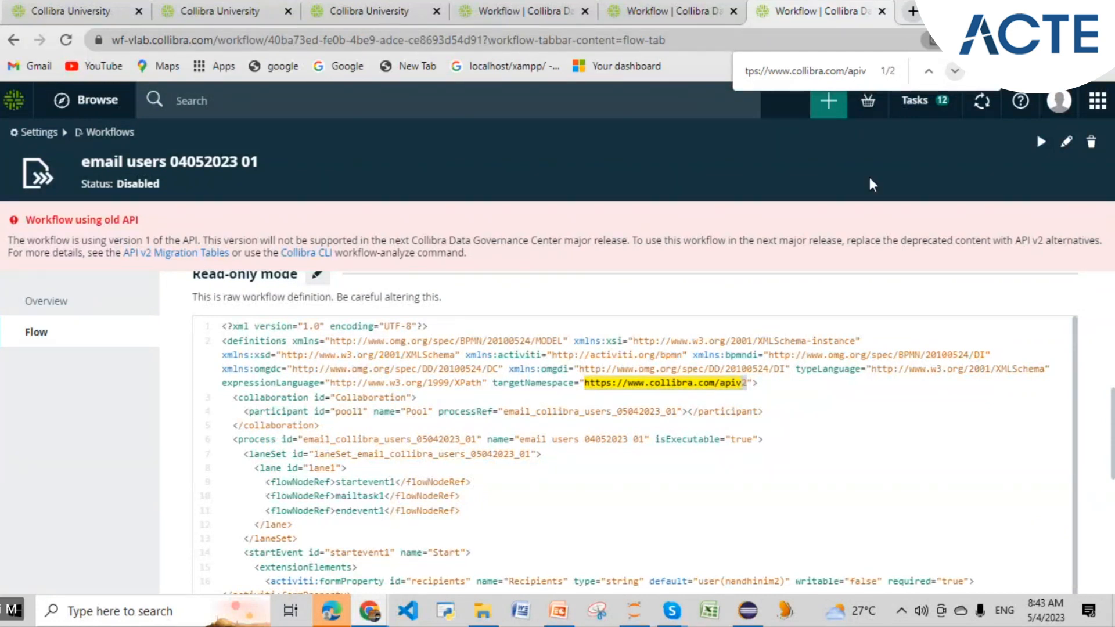
left_click_drag(504, 355, 508, 355)
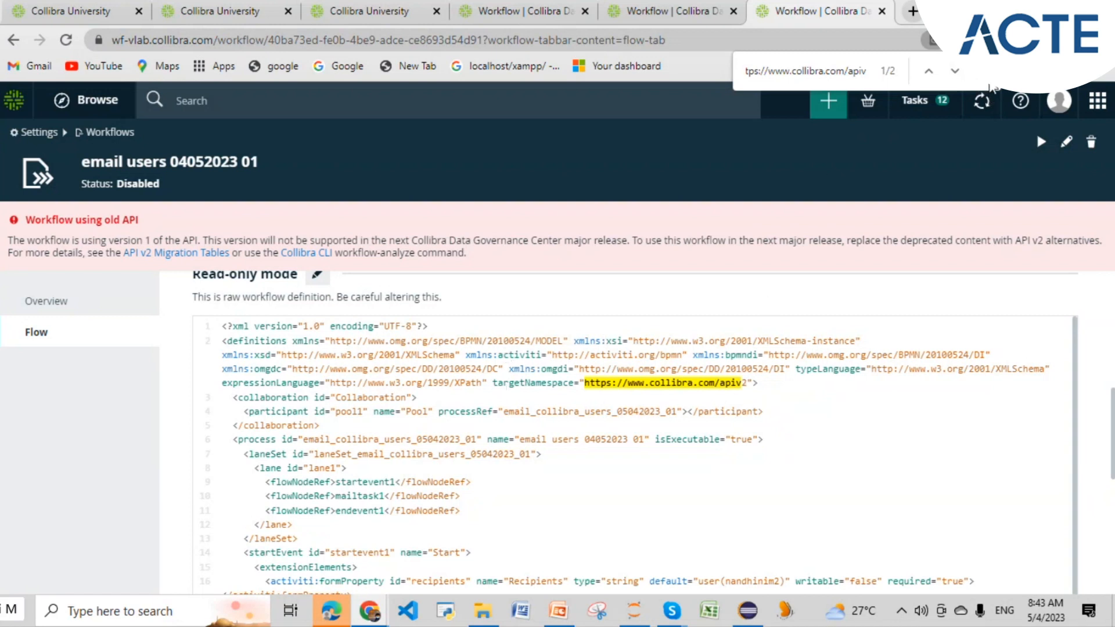
key("Escape")
left_click(111, 307)
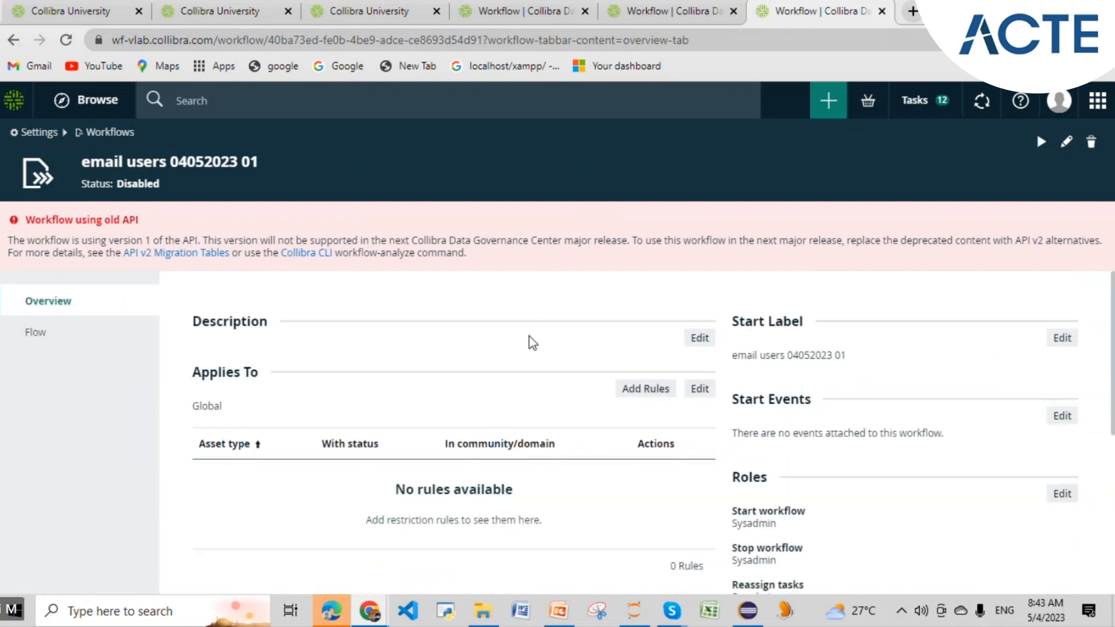
- Show the Flow page's start–Mail Task–end diagram and scroll through its read-only XML definition
scroll(336, 372, "down", 1)
scroll(331, 367, "up", 1)
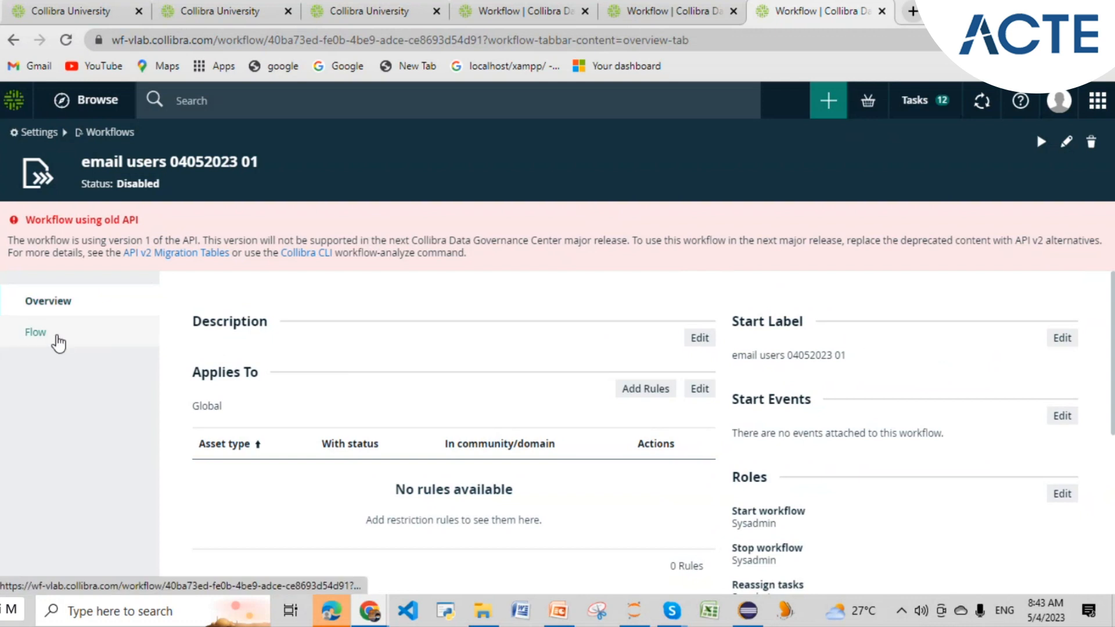
left_click(56, 339)
scroll(499, 357, "down", 3)
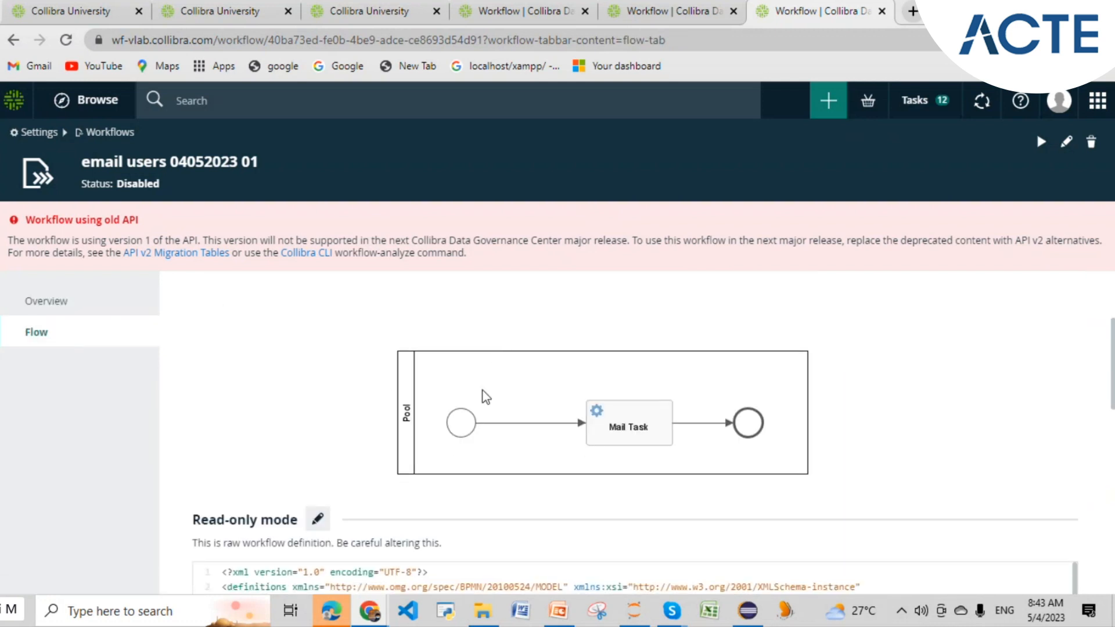
scroll(897, 389, "down", 6)
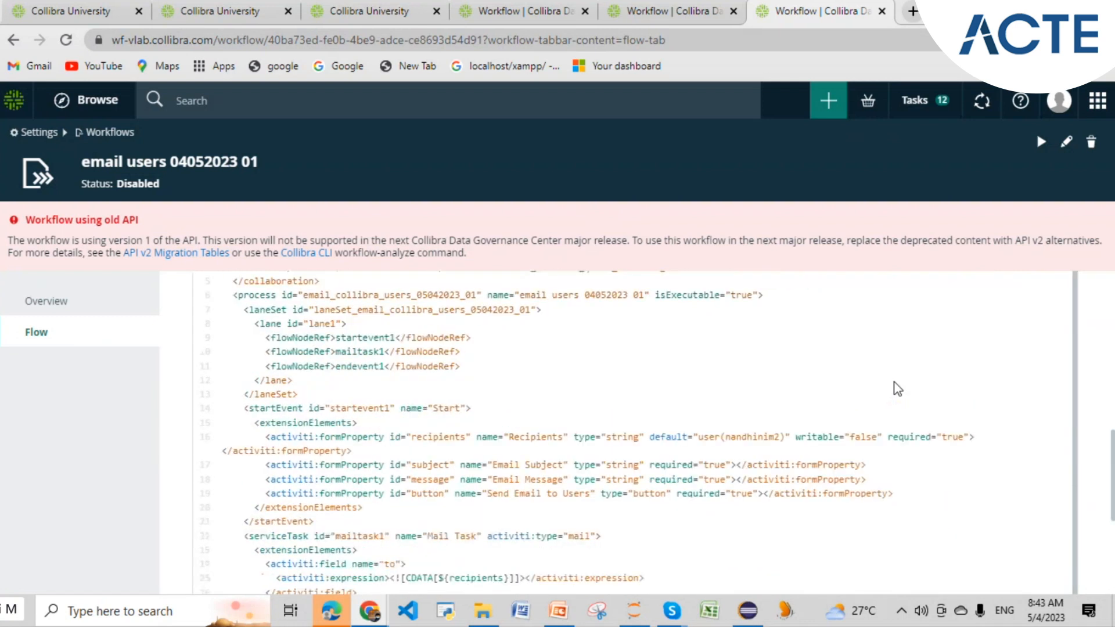
scroll(897, 389, "down", 1)
scroll(895, 382, "up", 4)
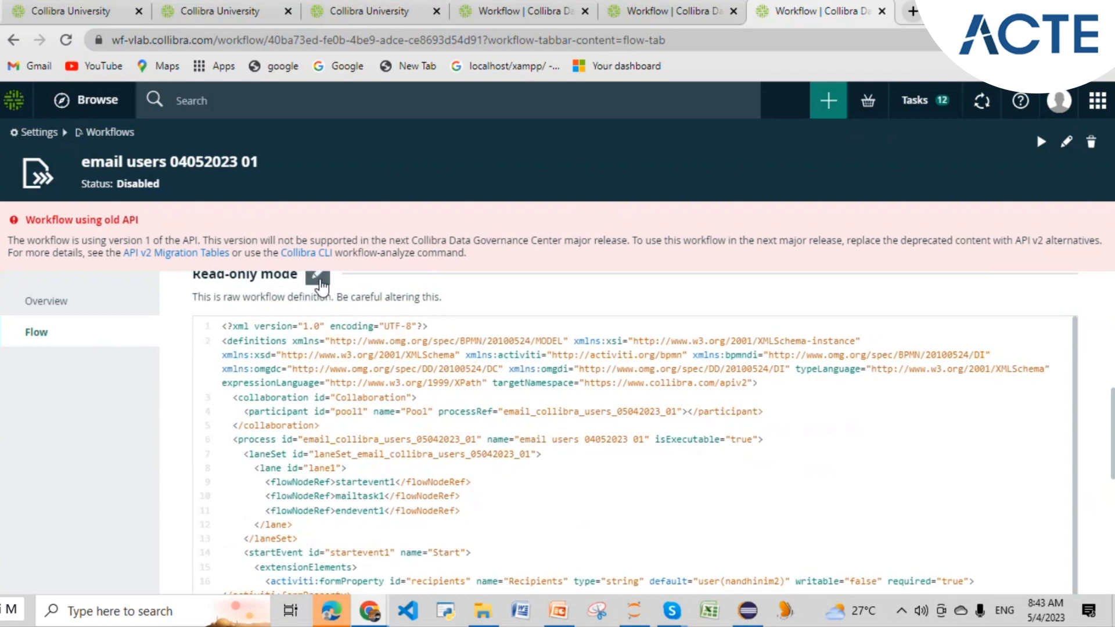
scroll(574, 416, "down", 1)
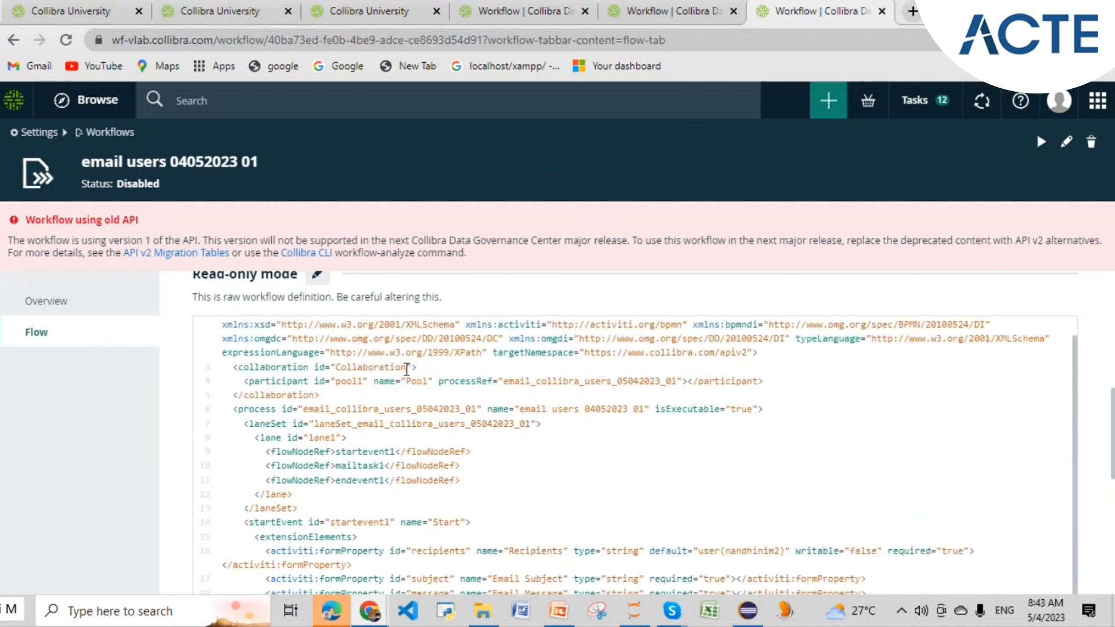
left_click(317, 274)
scroll(821, 467, "down", 2)
left_click_drag(700, 416, 788, 417)
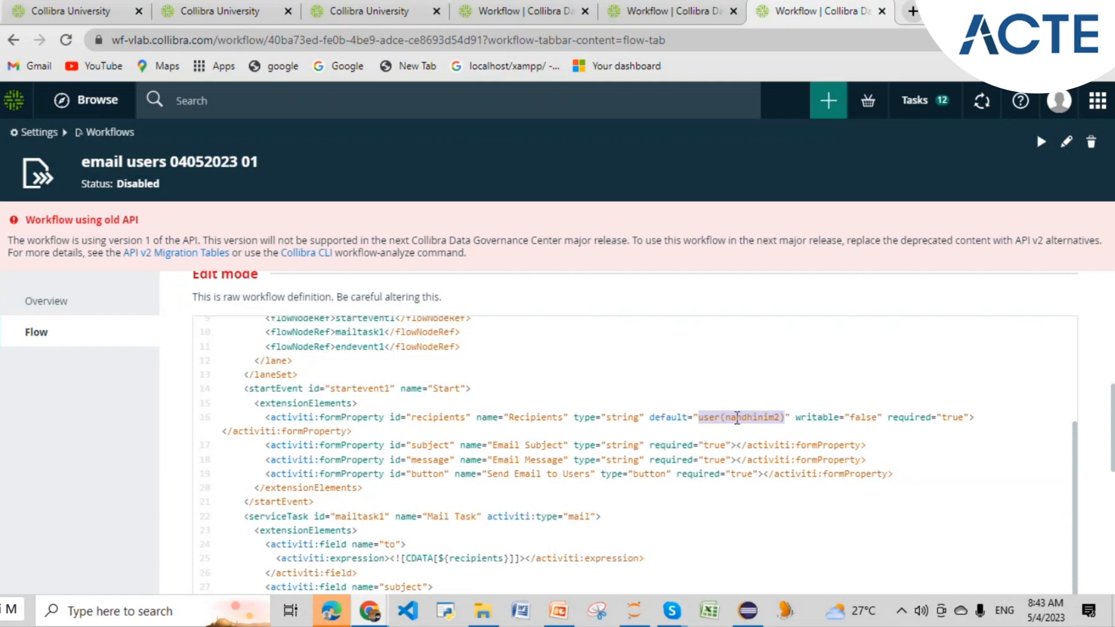
scroll(652, 369, "down", 3)
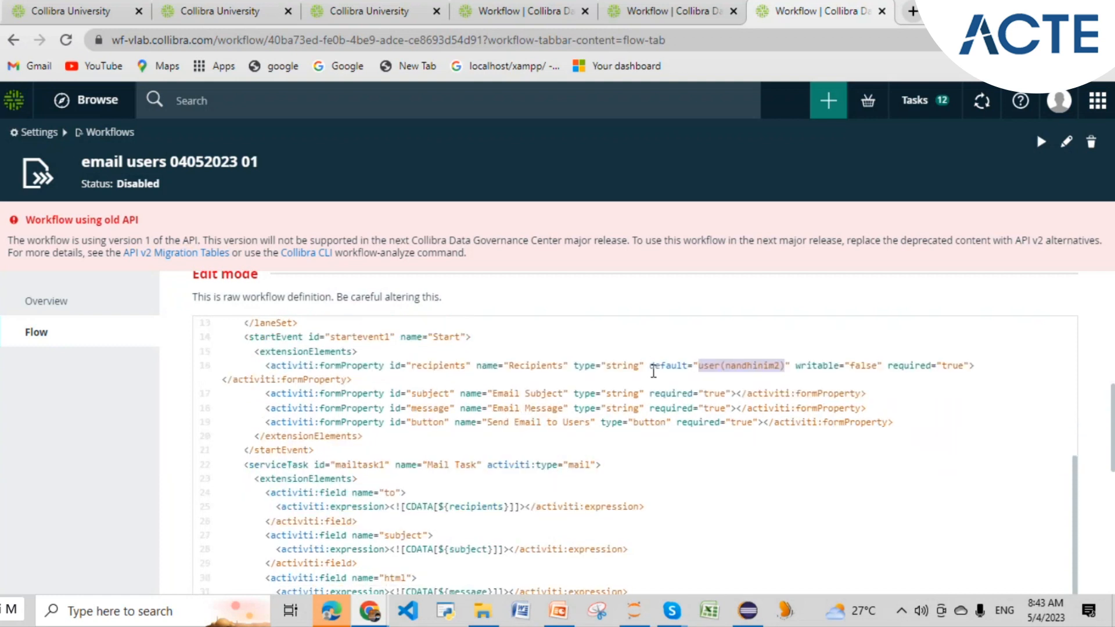
scroll(492, 393, "up", 3)
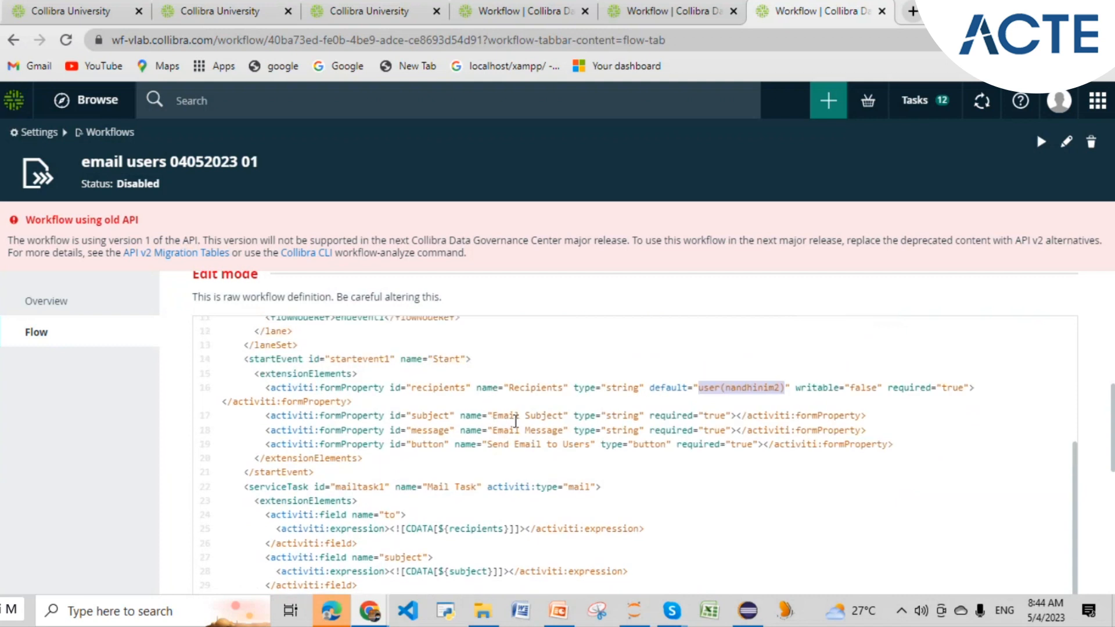
left_click_drag(493, 415, 559, 415)
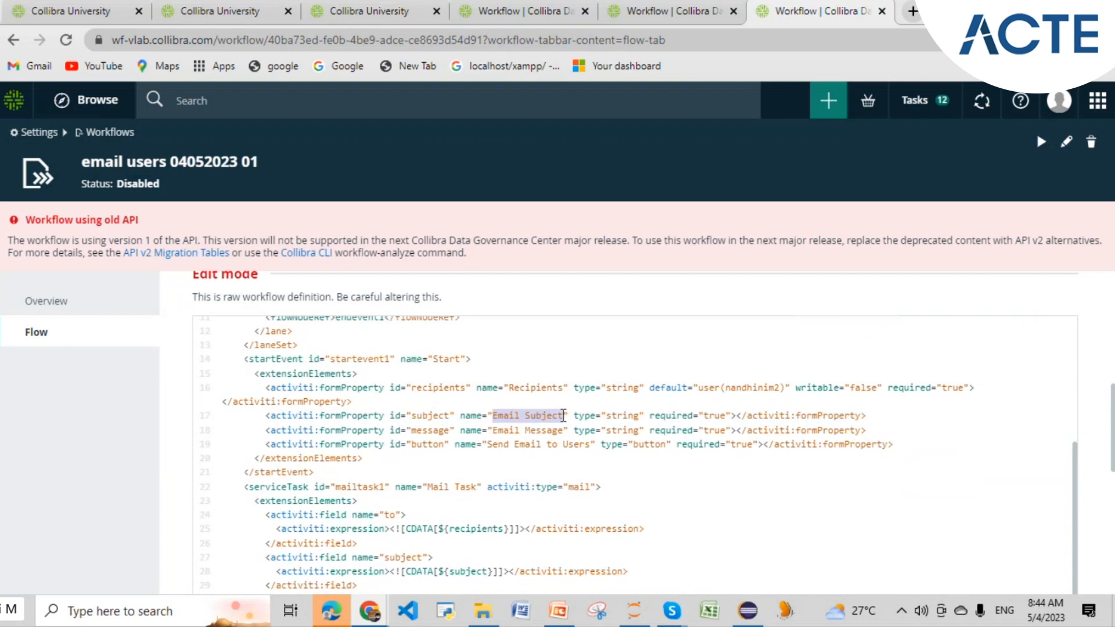
left_click(564, 415)
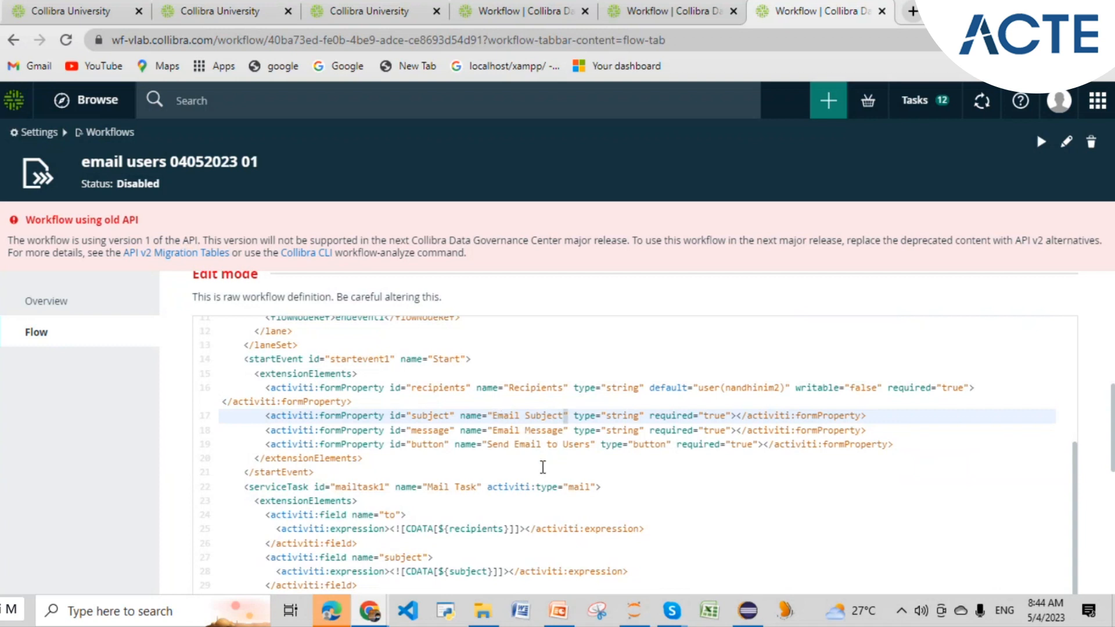
scroll(542, 464, "up", 10)
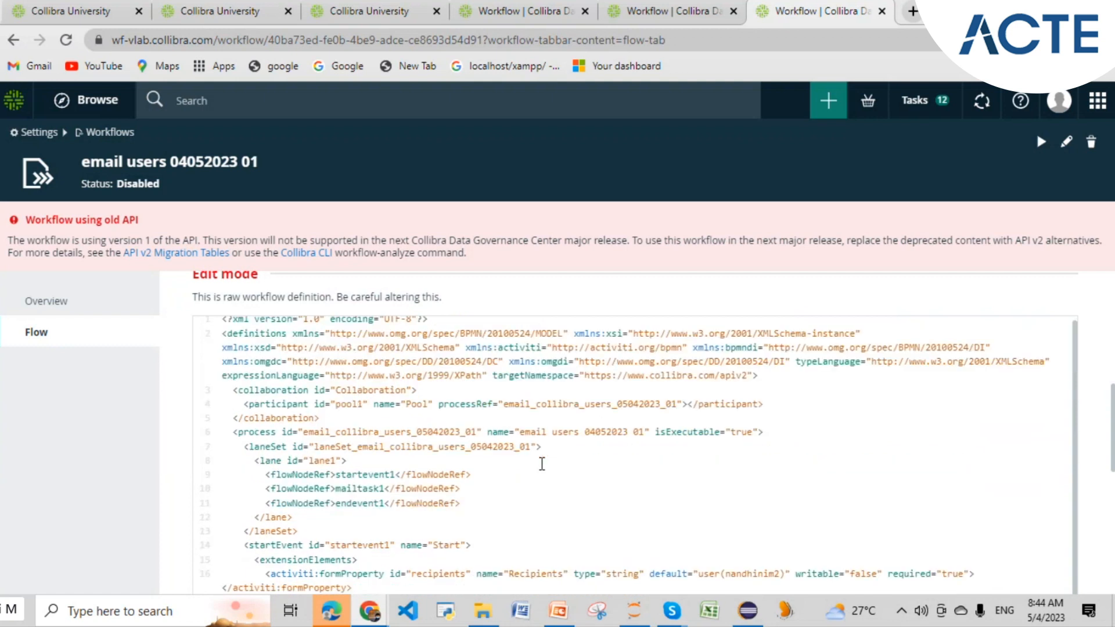
scroll(540, 456, "down", 1)
scroll(540, 456, "down", 5)
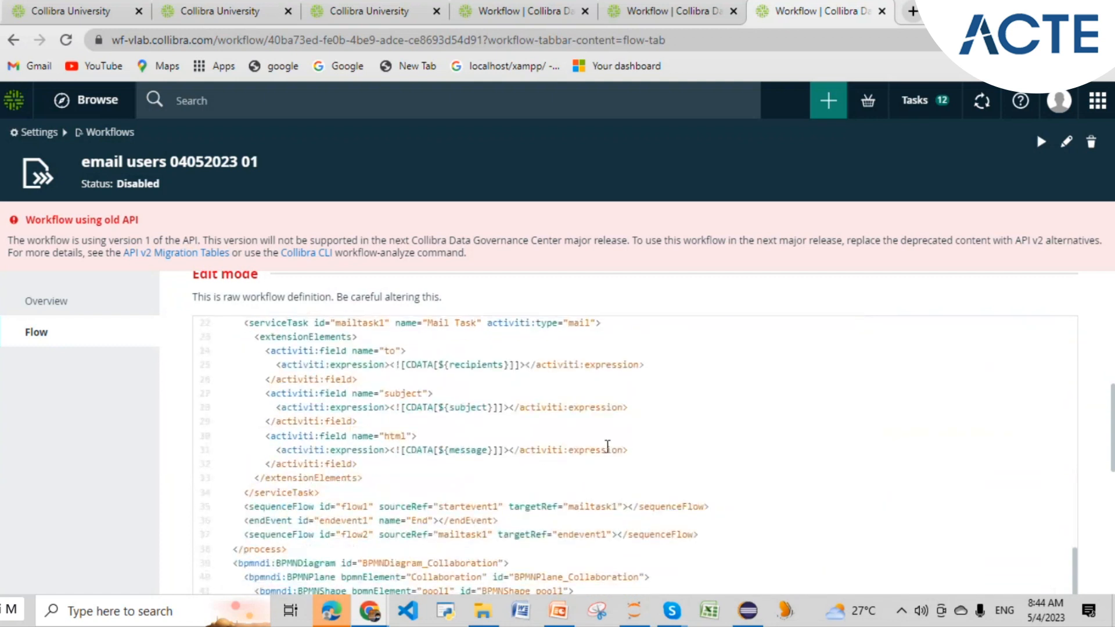
scroll(756, 447, "down", 5)
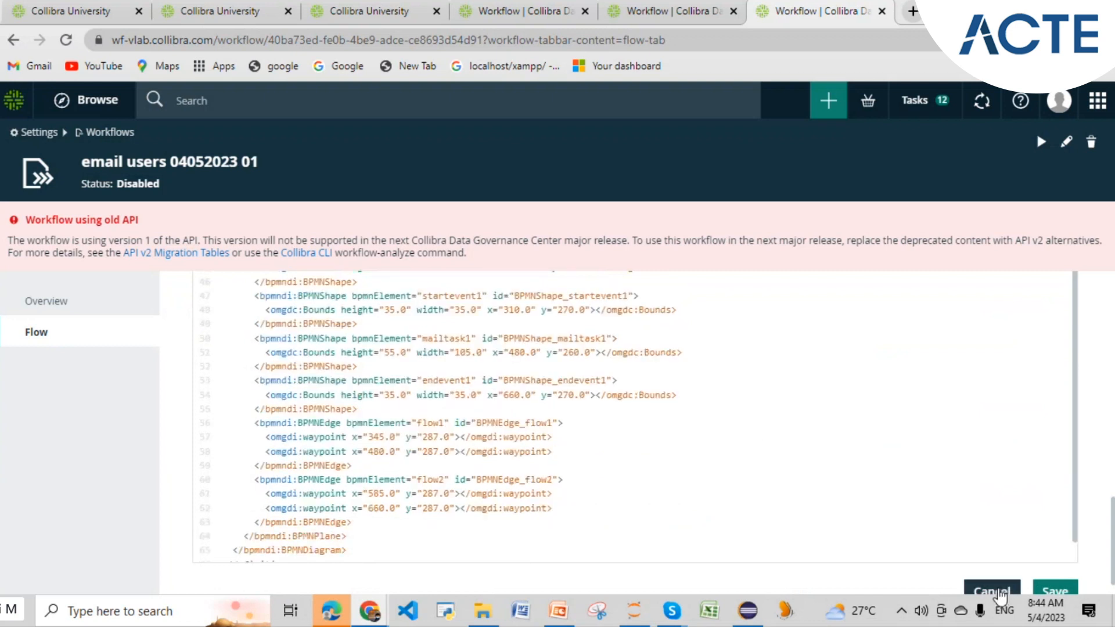
scroll(871, 456, "up", 5)
scroll(870, 455, "up", 10)
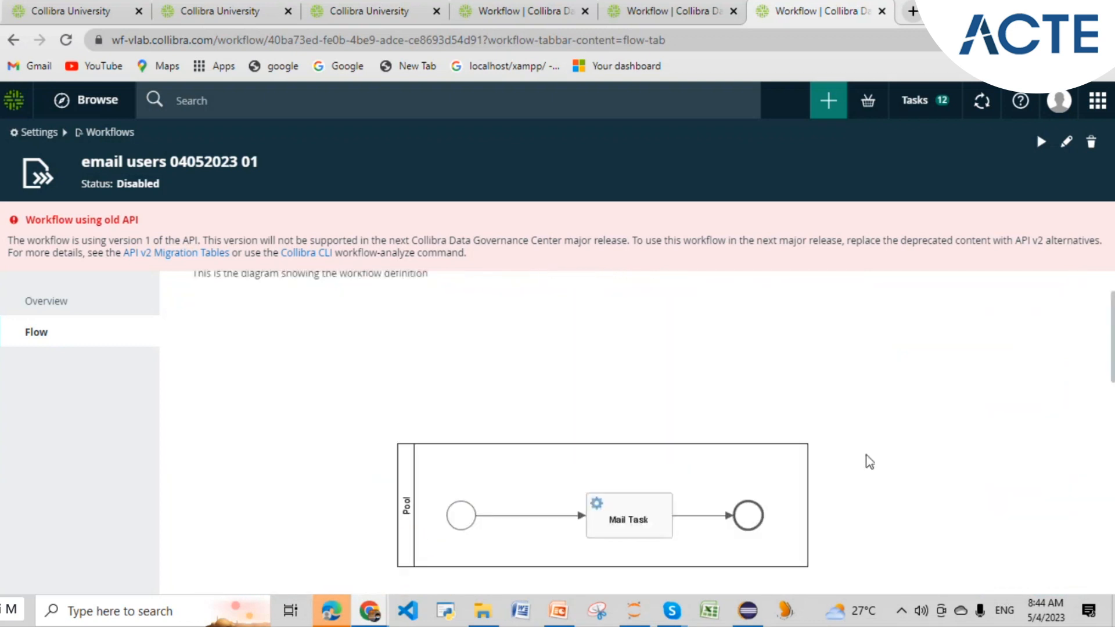
- Scroll through the XML definition, then look over the workflow's Overview details
scroll(866, 460, "down", 3)
scroll(447, 450, "down", 1)
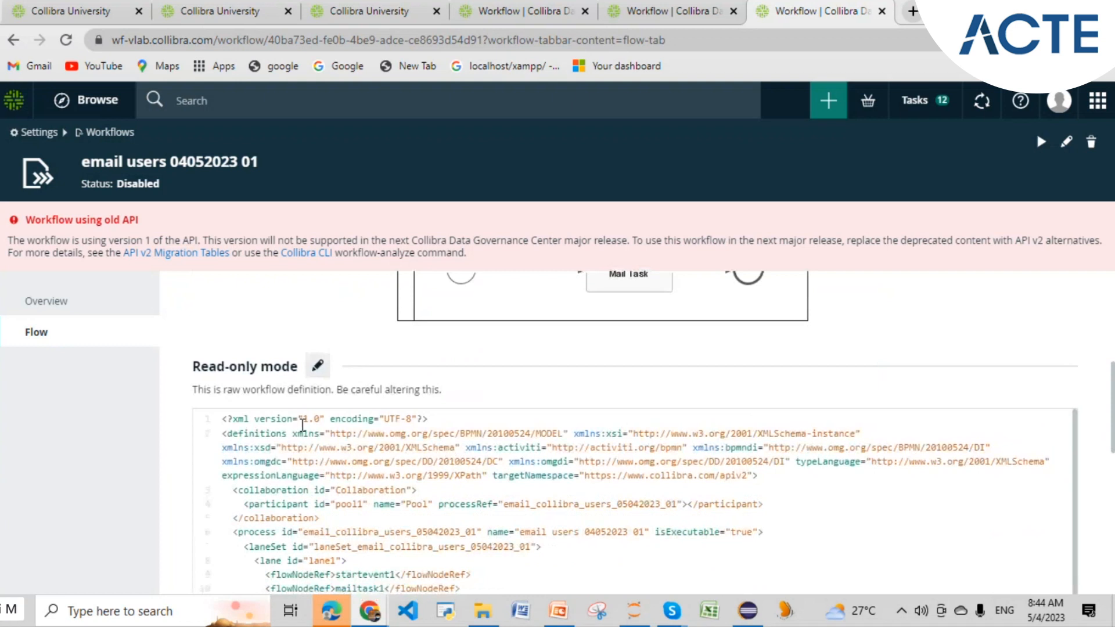
scroll(565, 500, "down", 1)
scroll(566, 501, "down", 3)
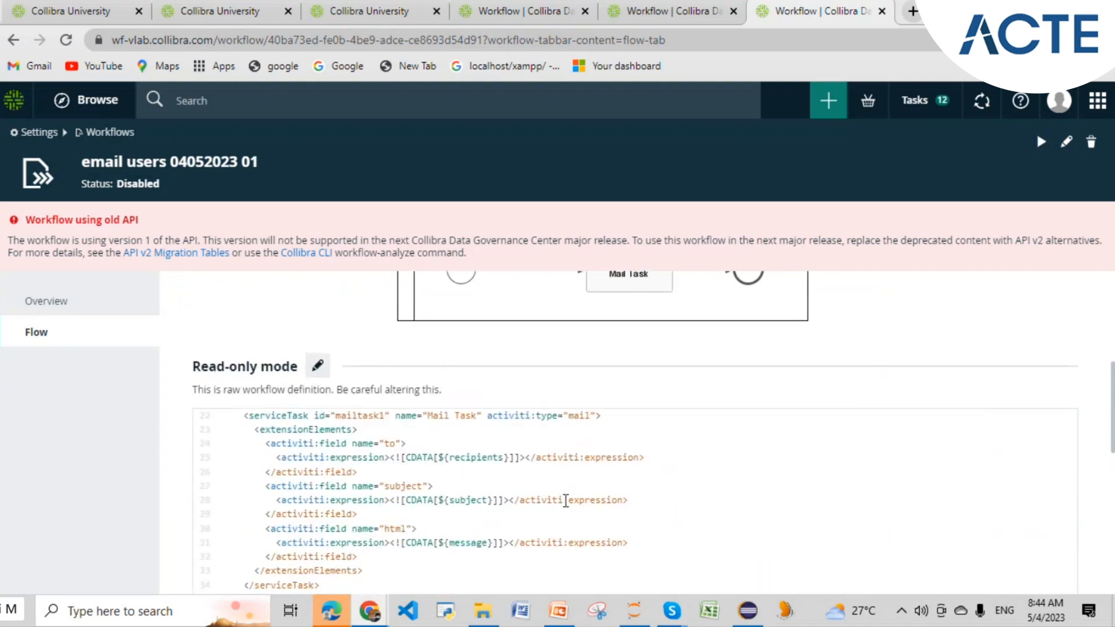
scroll(565, 501, "up", 5)
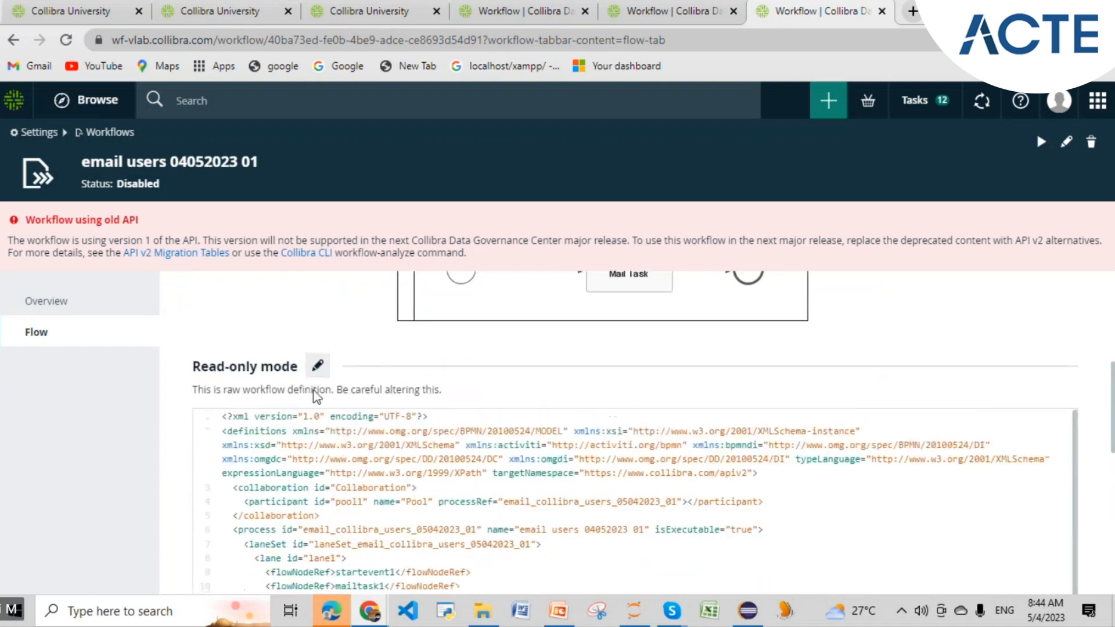
left_click(114, 316)
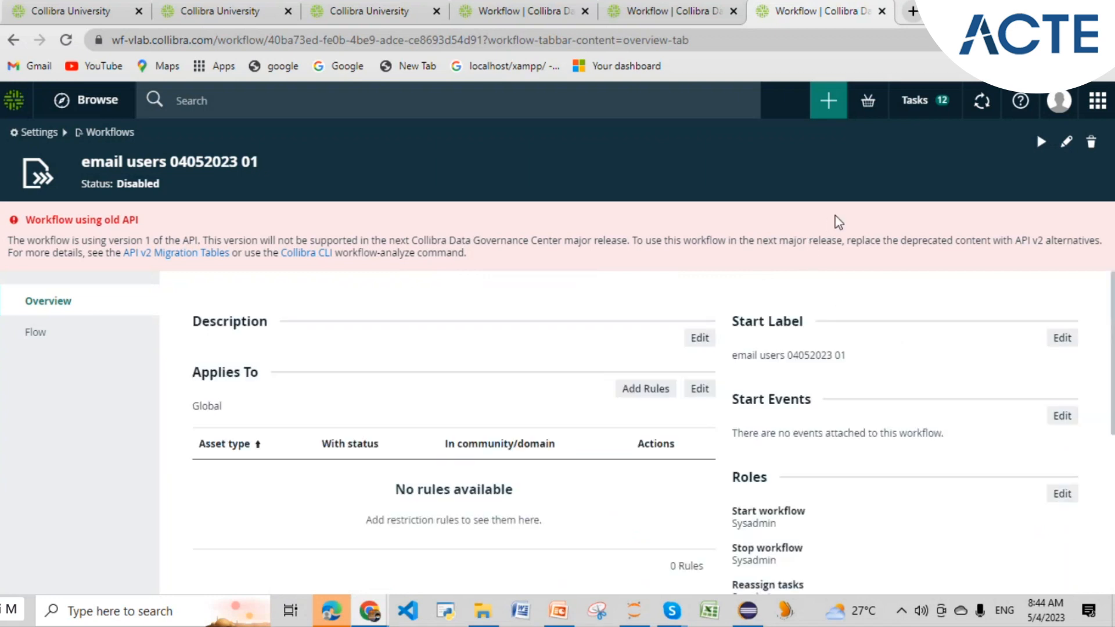
scroll(1023, 351, "down", 1)
scroll(453, 355, "up", 1)
- Back on the Flow page, highlight the targetNamespace value in the XML definition
left_click(103, 343)
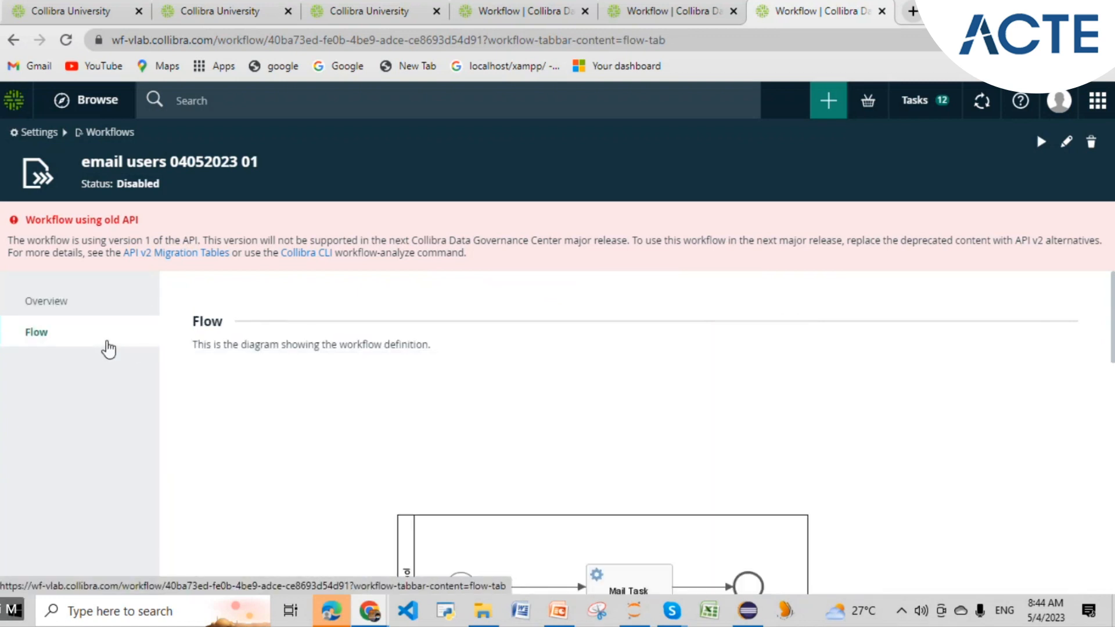
scroll(494, 382, "down", 1)
scroll(498, 386, "down", 1)
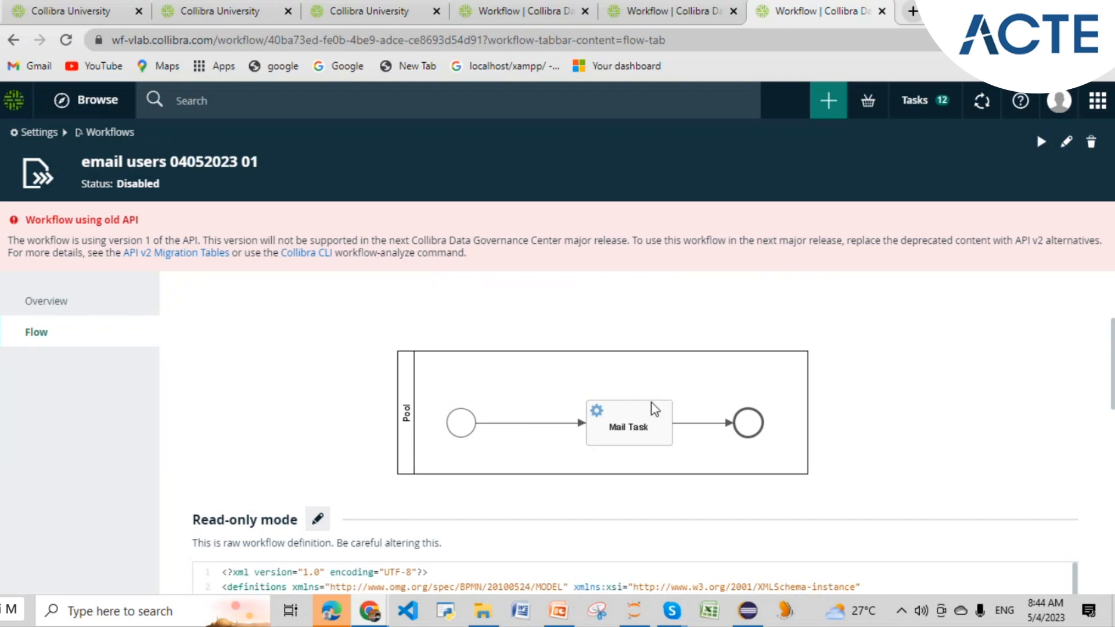
scroll(653, 407, "down", 3)
left_click_drag(584, 464, 747, 473)
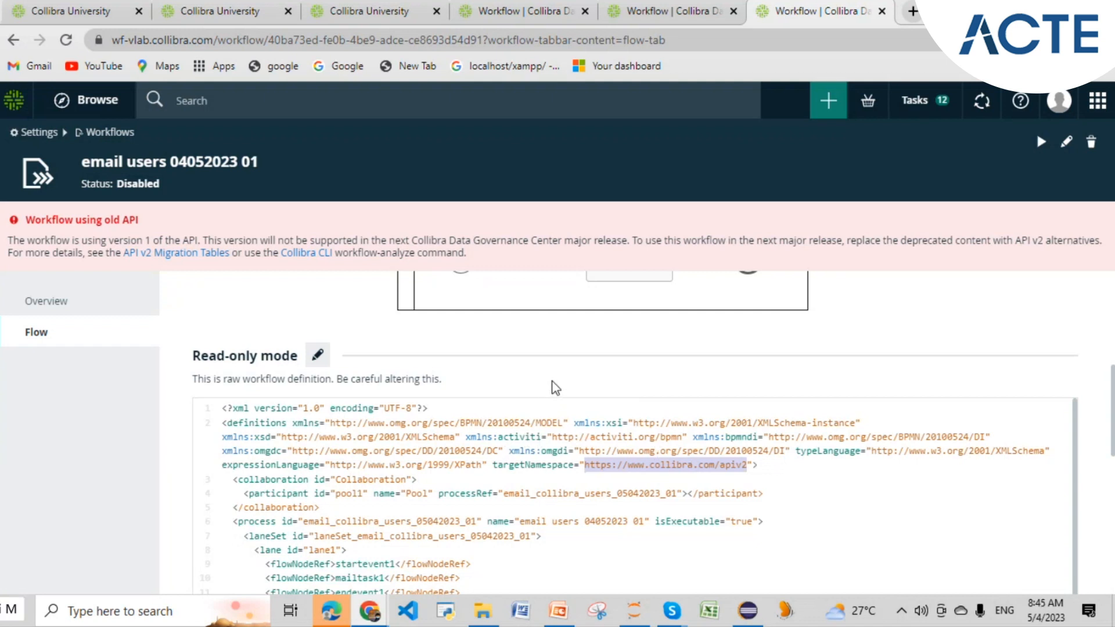
scroll(554, 387, "down", 9)
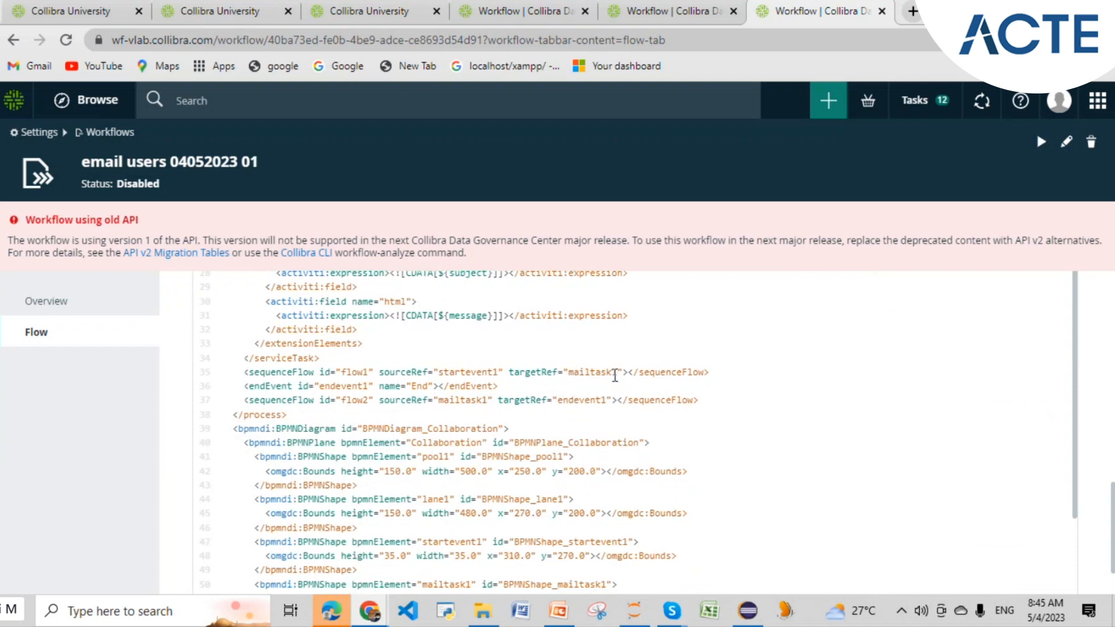
scroll(582, 464, "down", 1)
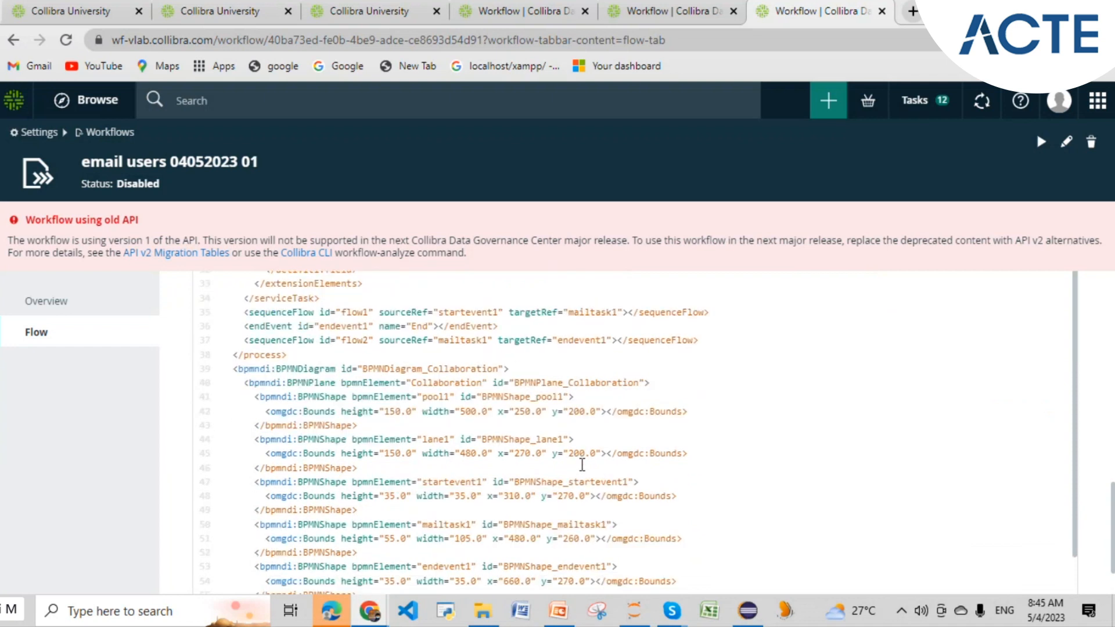
scroll(582, 464, "down", 1)
scroll(582, 465, "down", 1)
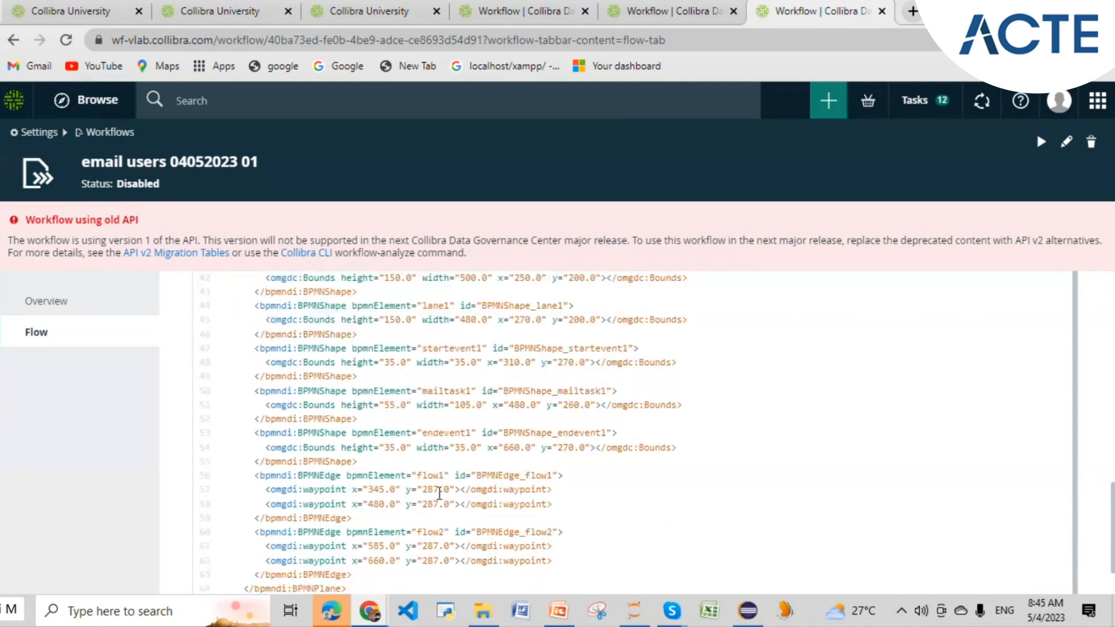
scroll(488, 488, "up", 5)
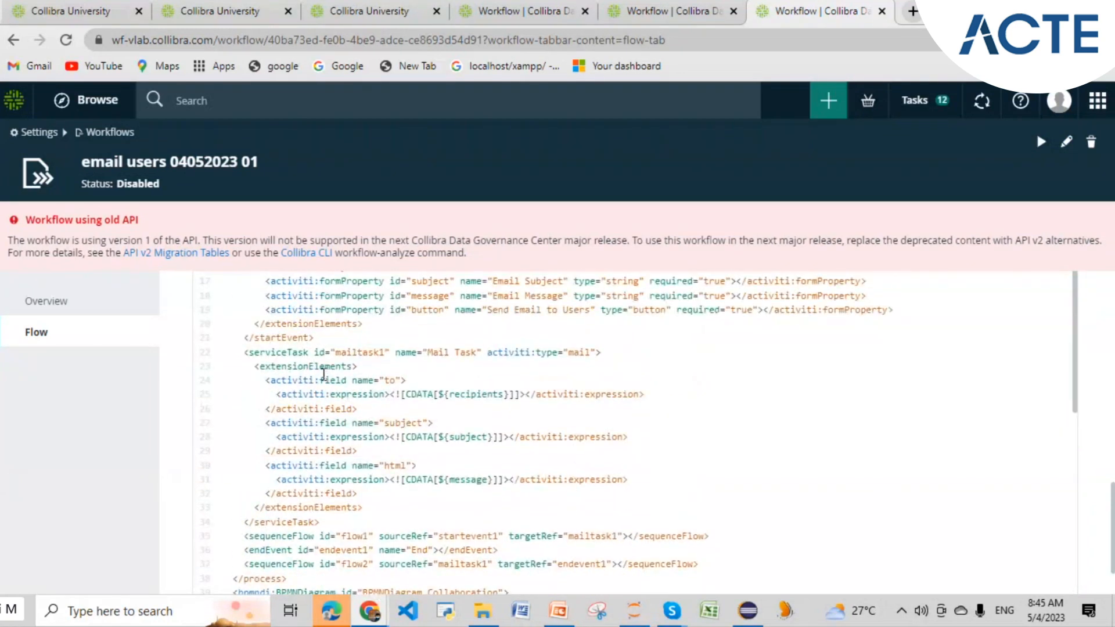
- Select the Mail Task serviceTask block in the XML, then return to the Overview page
left_click_drag(244, 350, 328, 519)
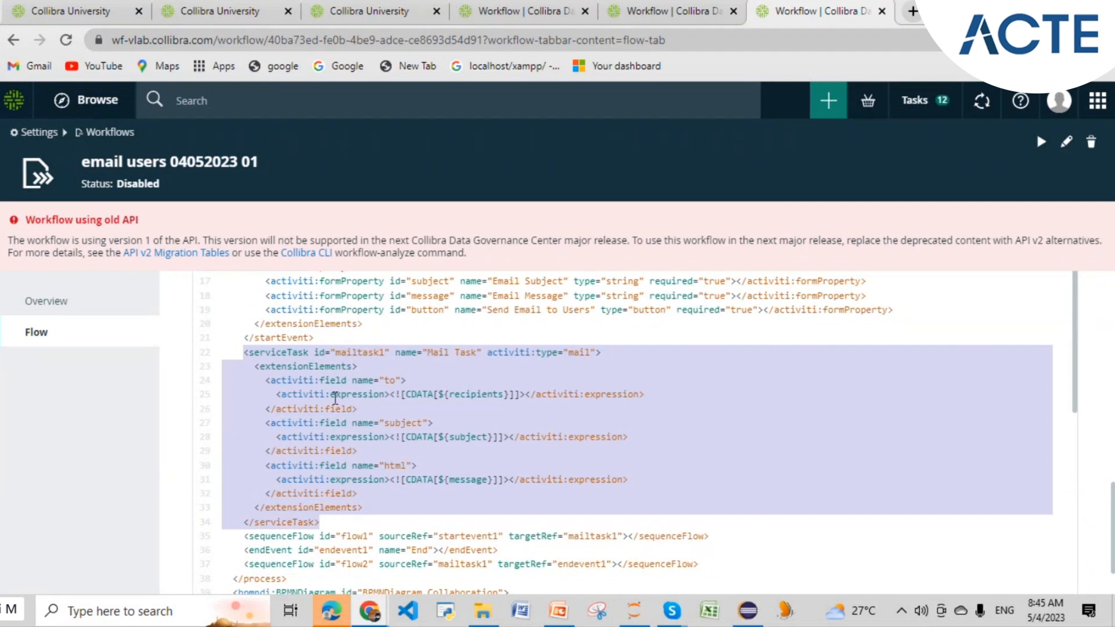
scroll(334, 400, "up", 3)
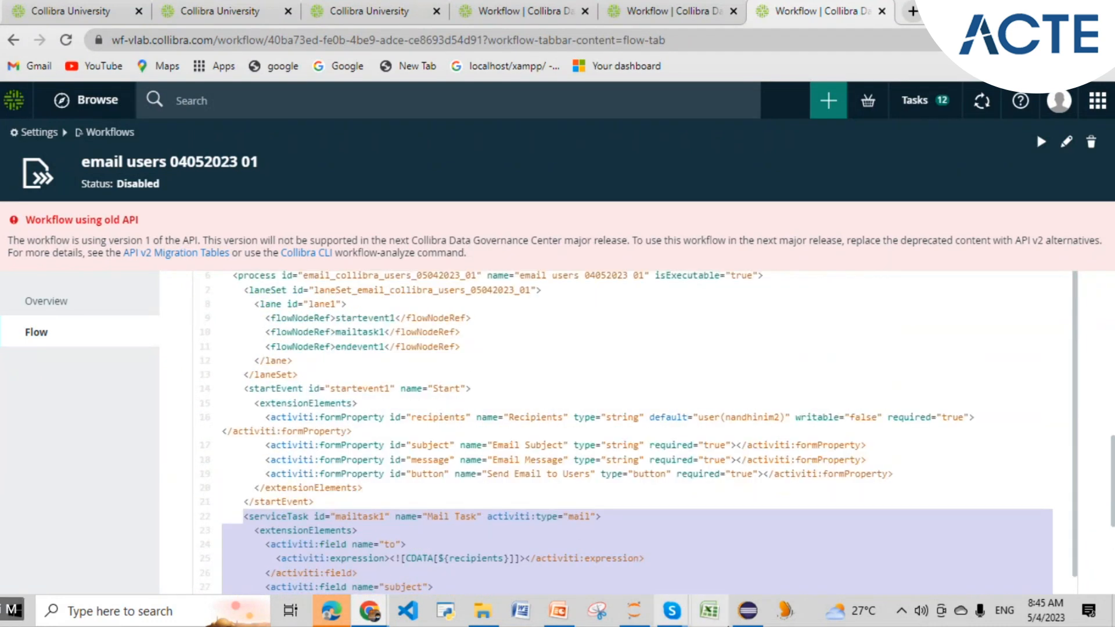
scroll(501, 407, "down", 3)
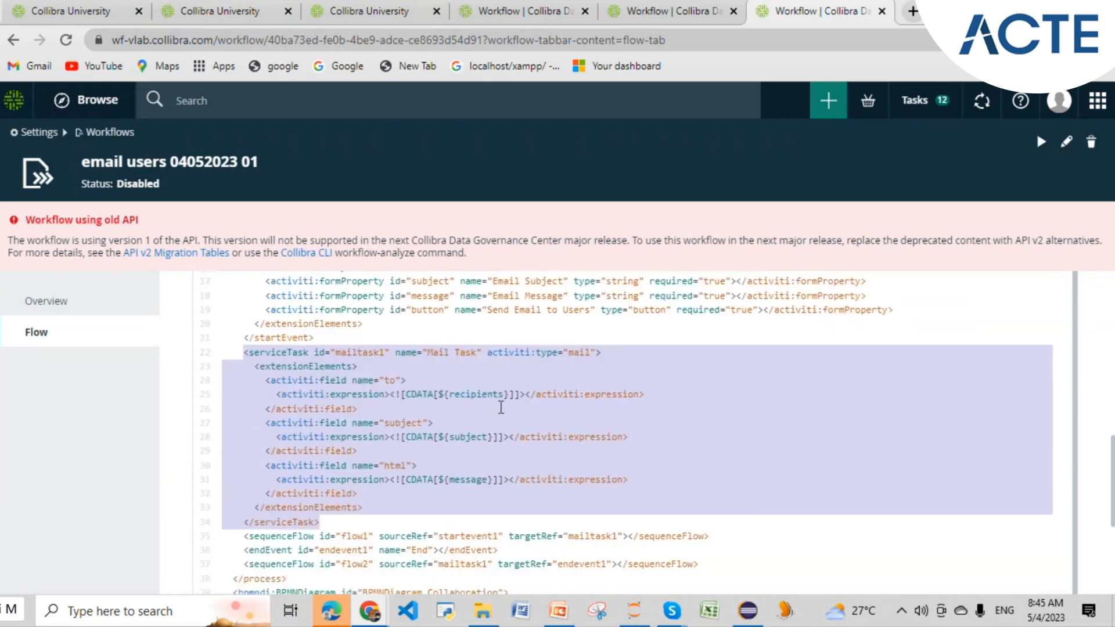
scroll(501, 407, "up", 3)
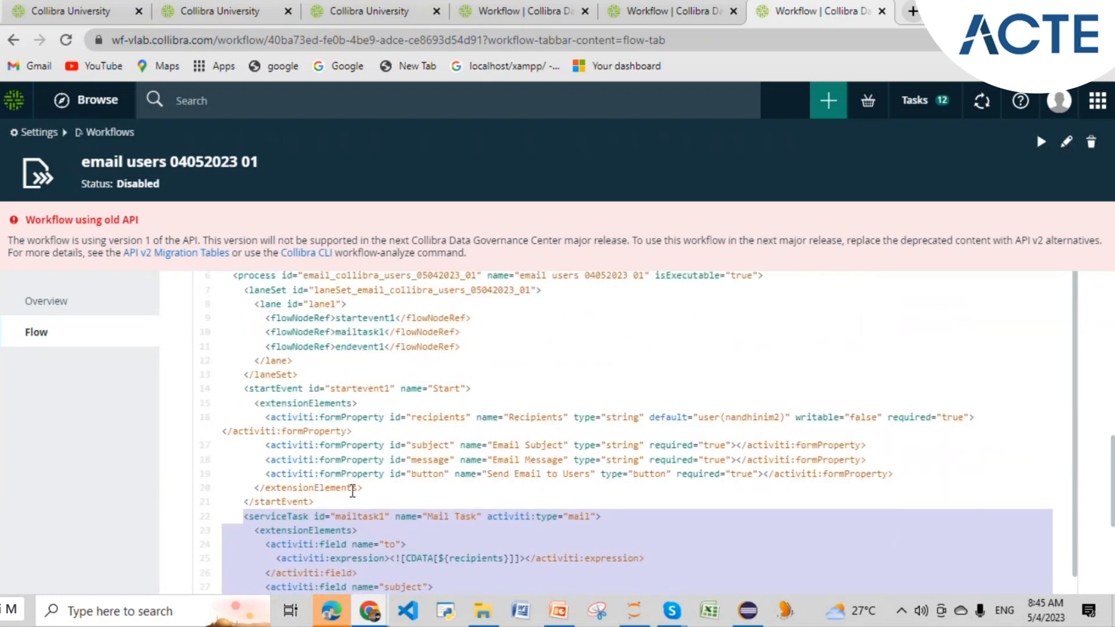
left_click_drag(332, 501, 295, 333)
scroll(325, 401, "up", 4)
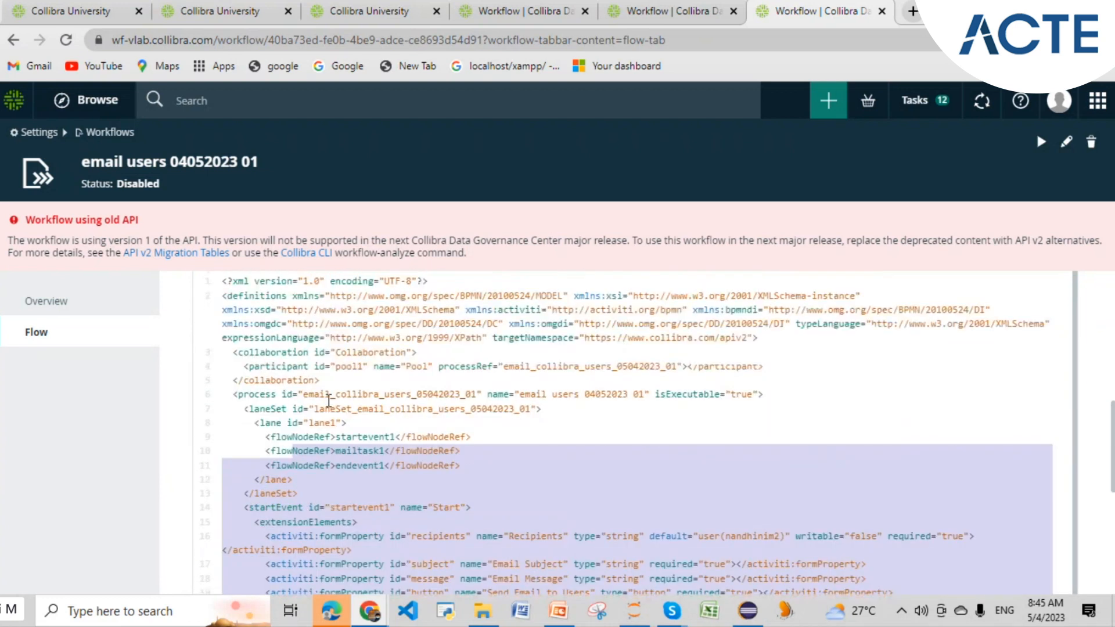
left_click(326, 399)
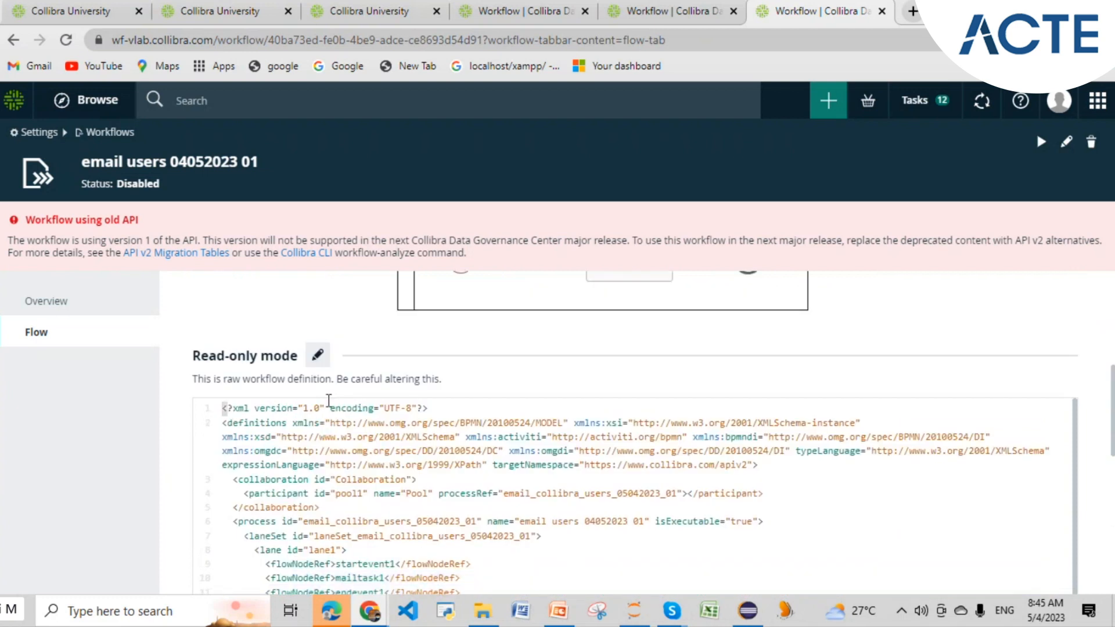
left_click(95, 304)
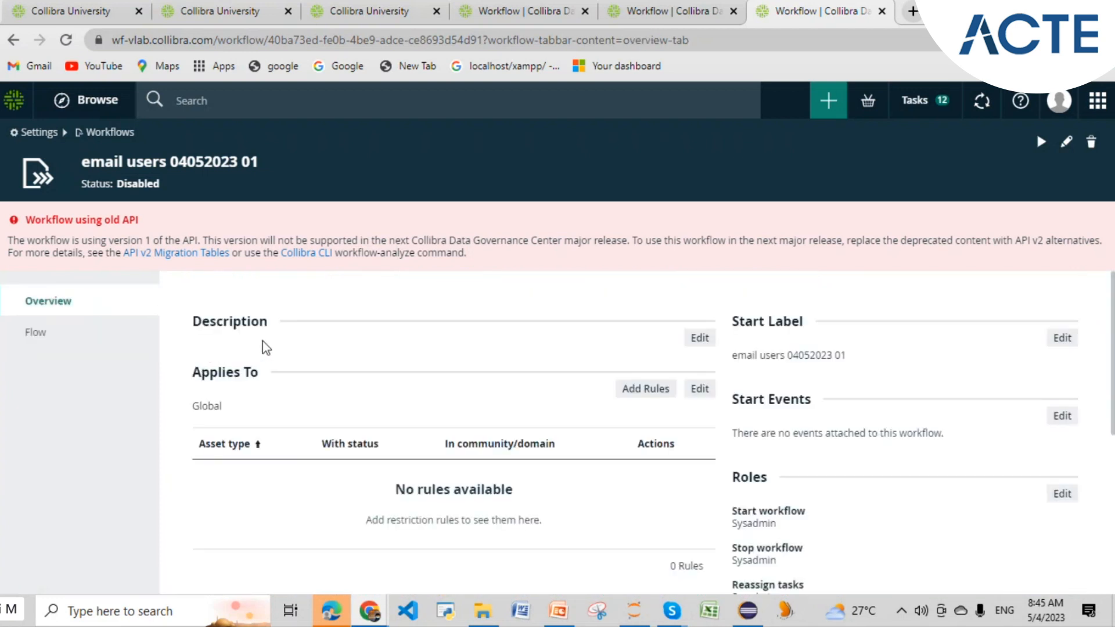
- Enter the description 'this workf;low will generate emails to this group' and save it
left_click(699, 338)
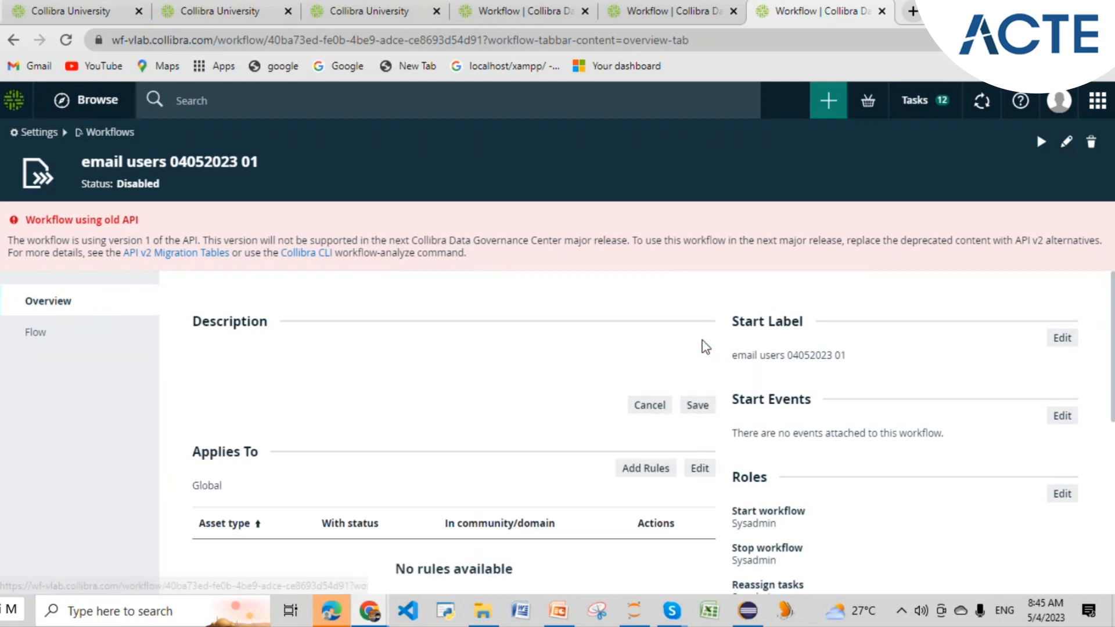
type("this wpr")
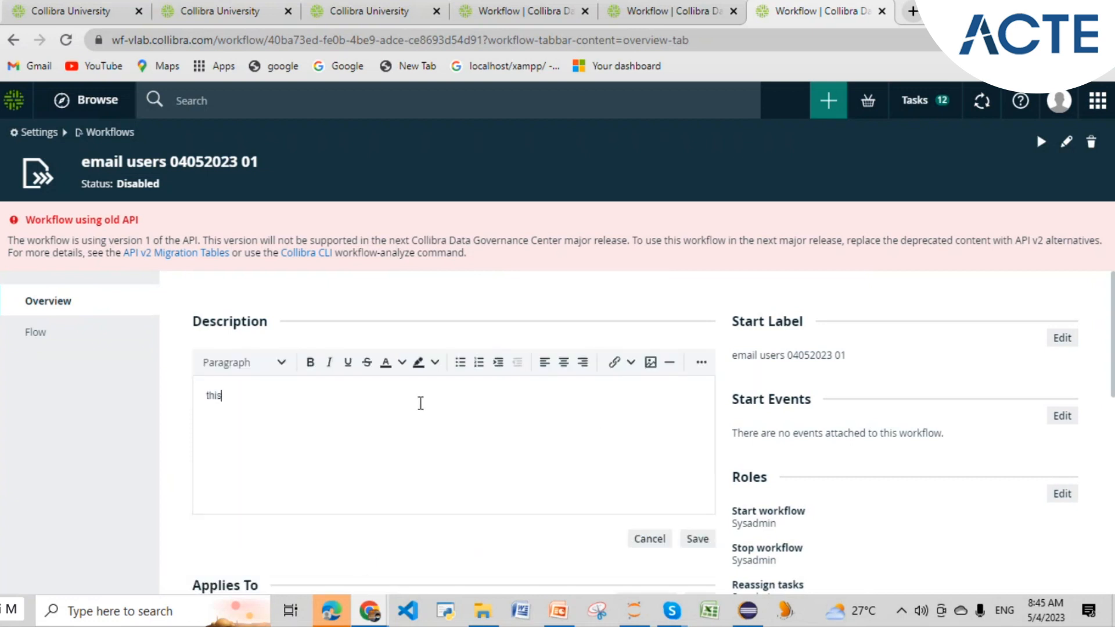
key("BackSpace")
key("BackSpace")
key("BackSpace")
type("workf;low will gener")
type("emails to ")
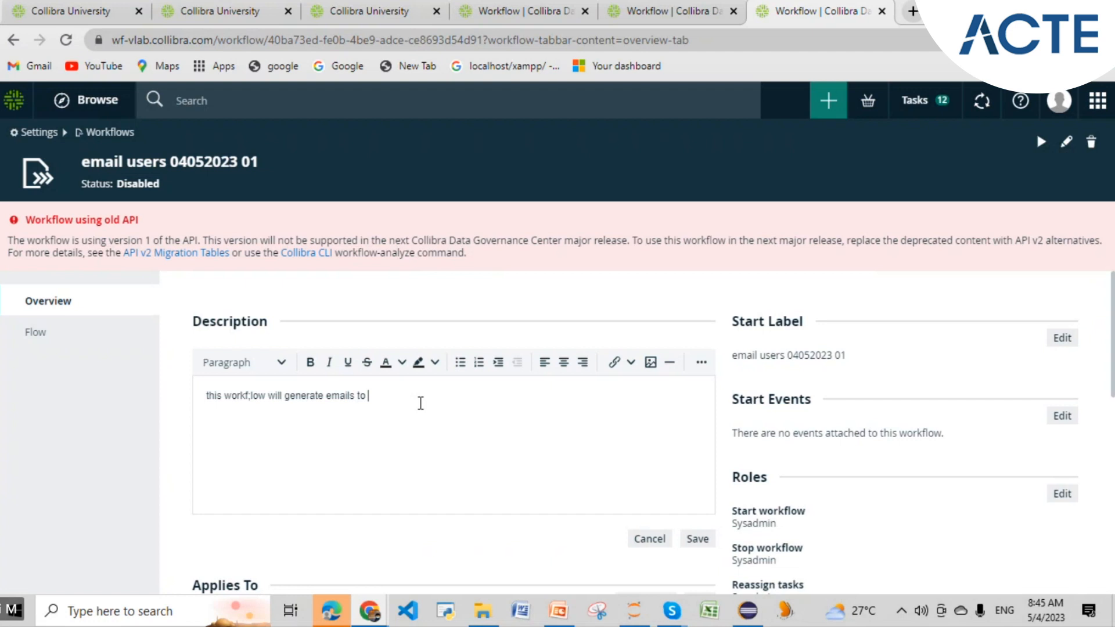
type("this gru")
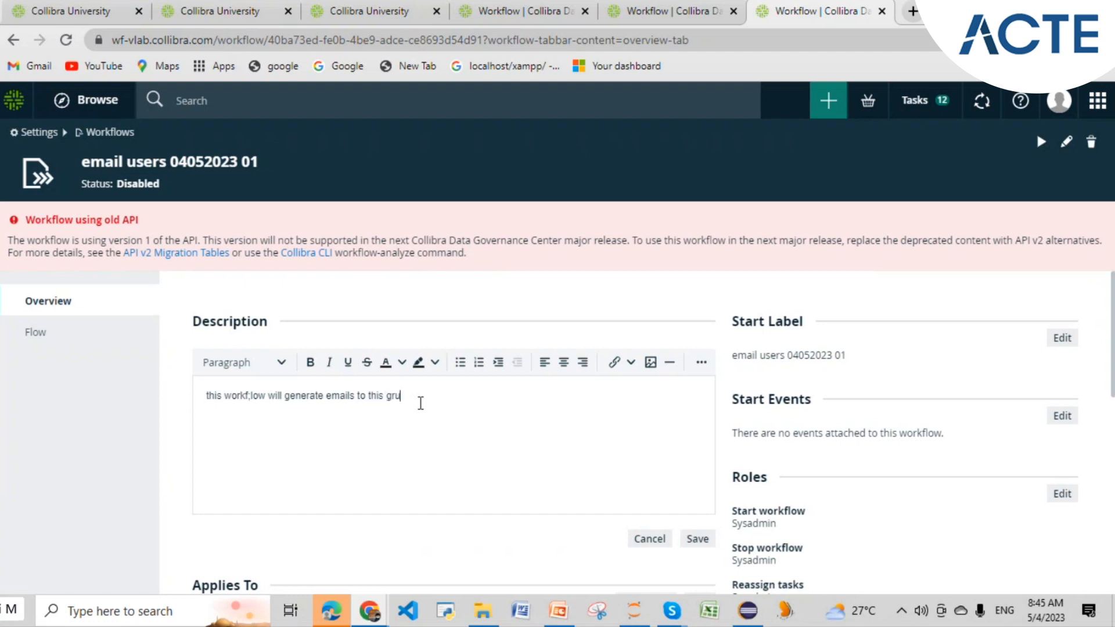
key("BackSpace")
key("BackSpace")
type("roup")
left_click(699, 540)
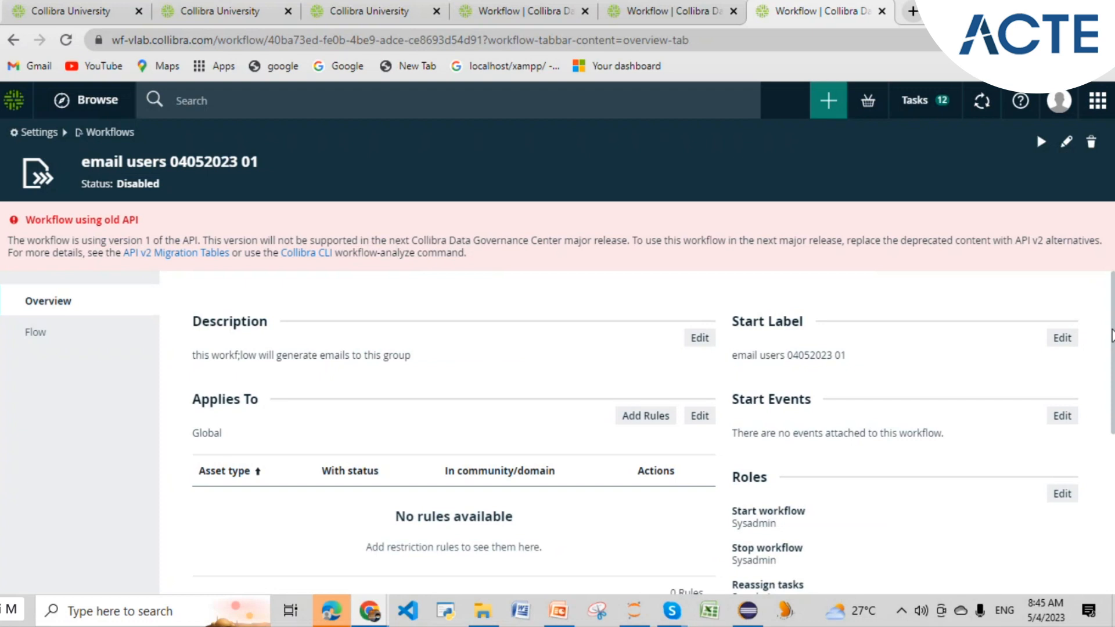
scroll(523, 383, "down", 1)
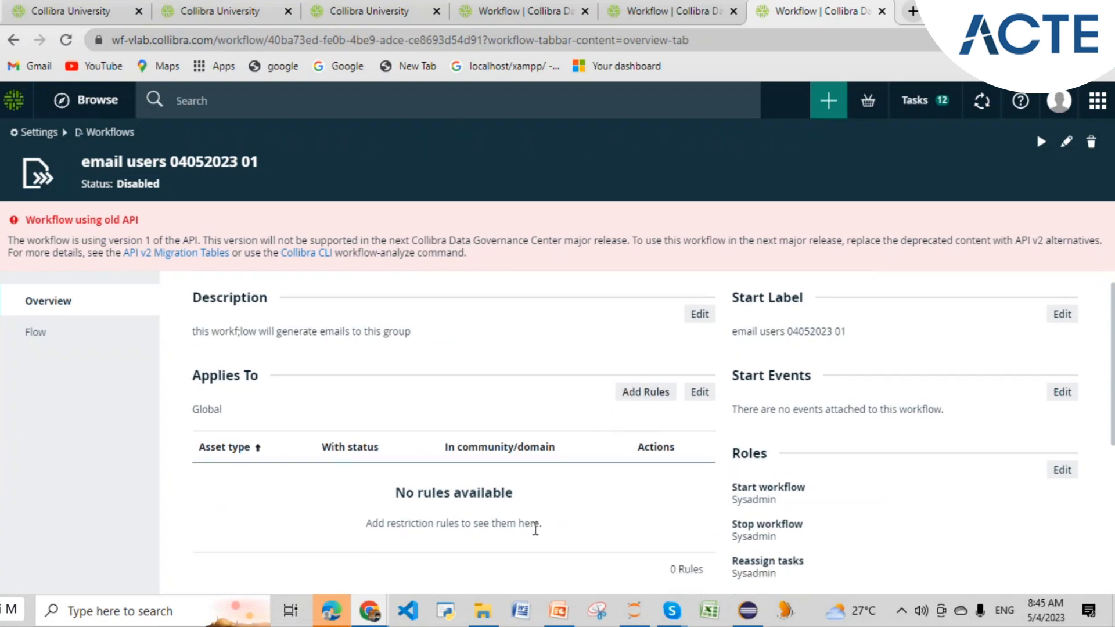
scroll(532, 525, "down", 5)
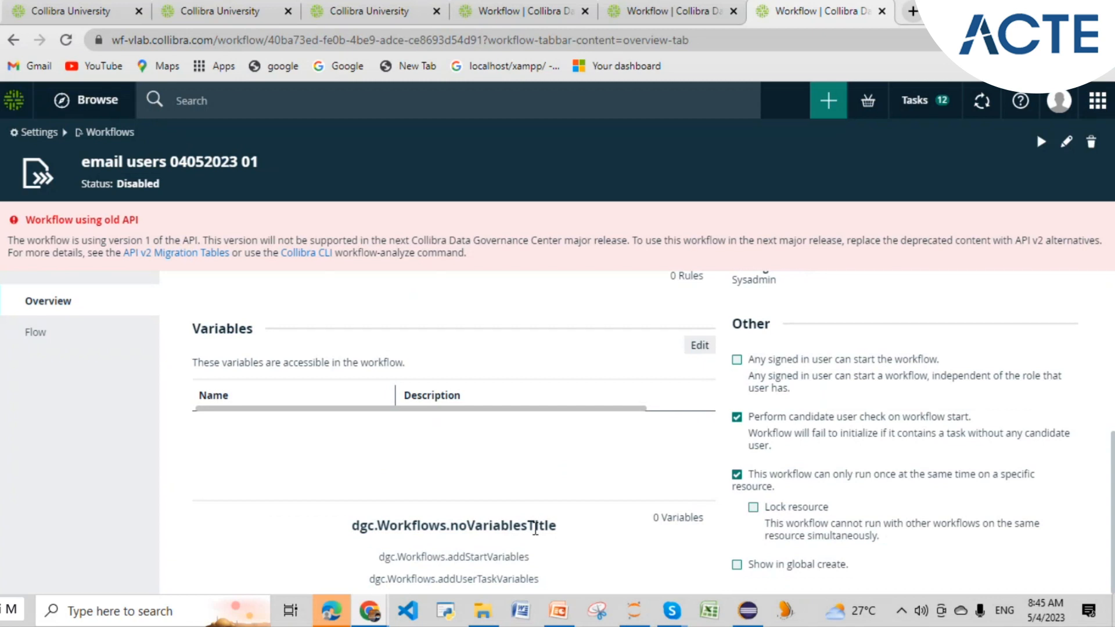
scroll(535, 528, "up", 5)
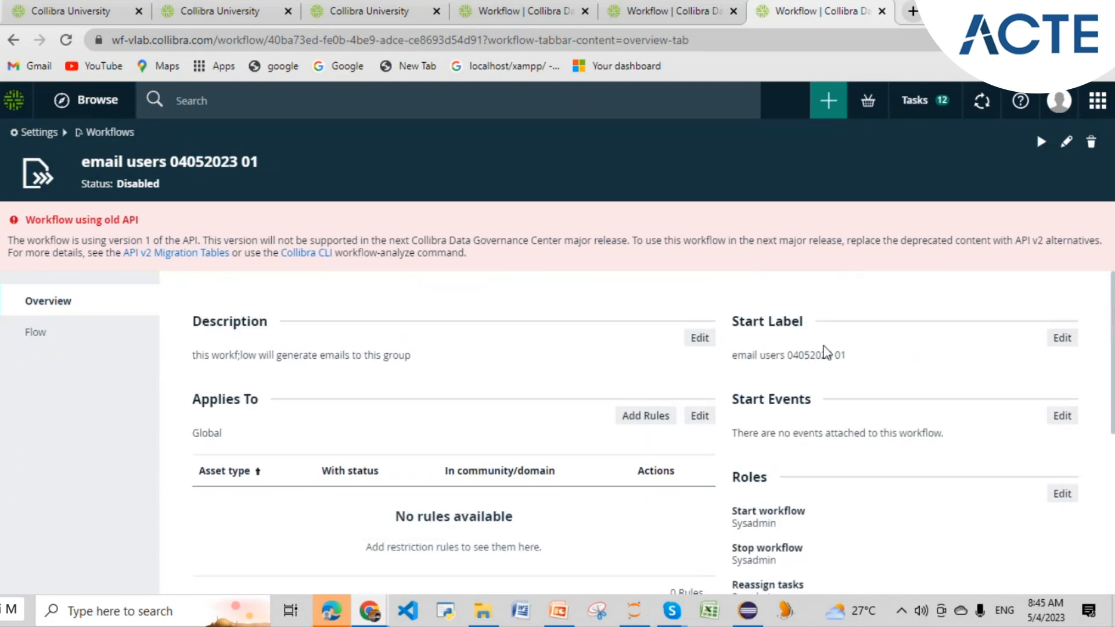
left_click_drag(846, 355, 735, 362)
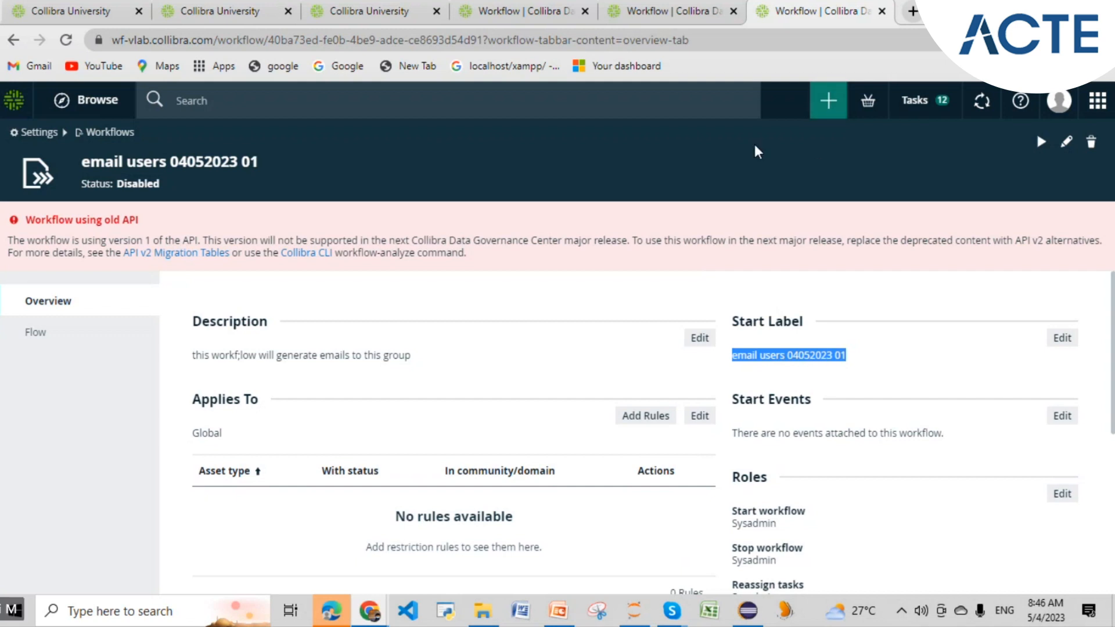
left_click(672, 15)
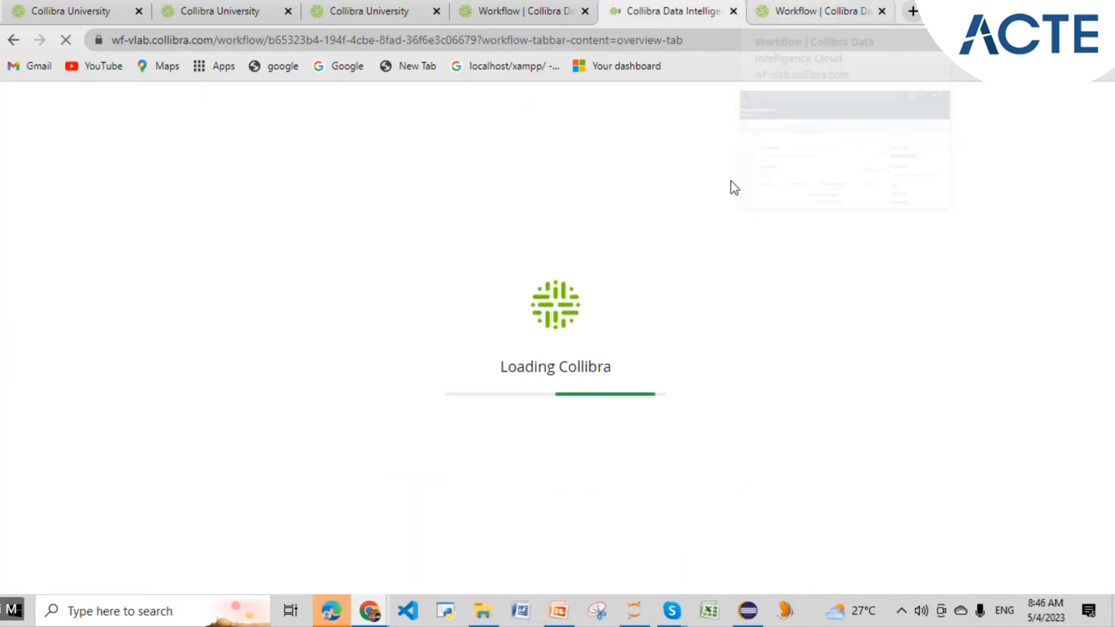
left_click(807, 13)
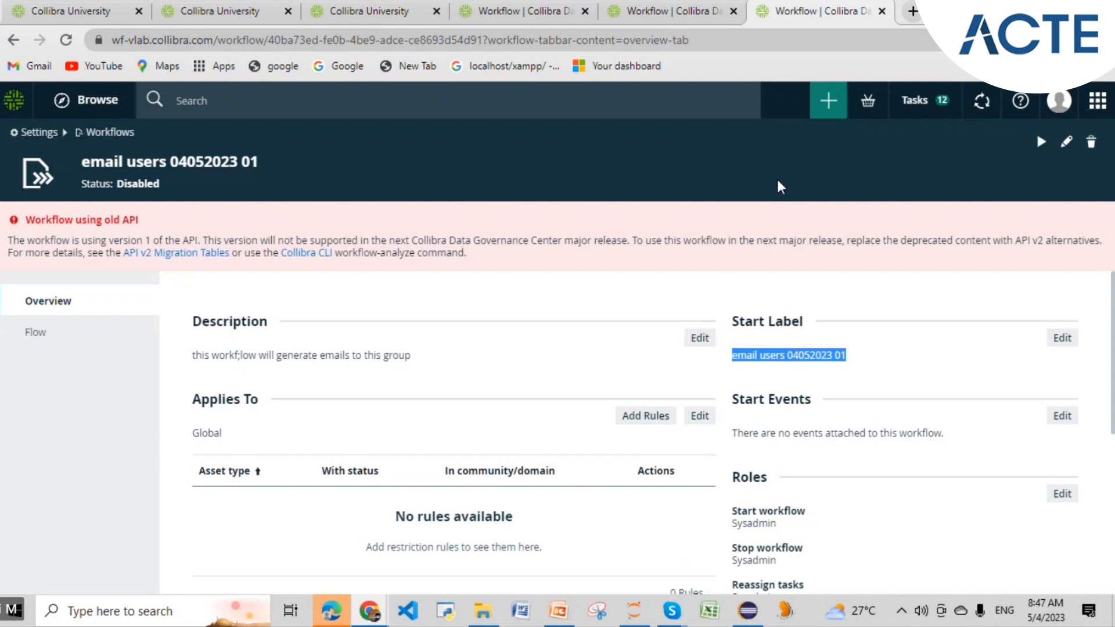
- From + Create, search for 650 and open the 'email test 650' workflow form
left_click(828, 101)
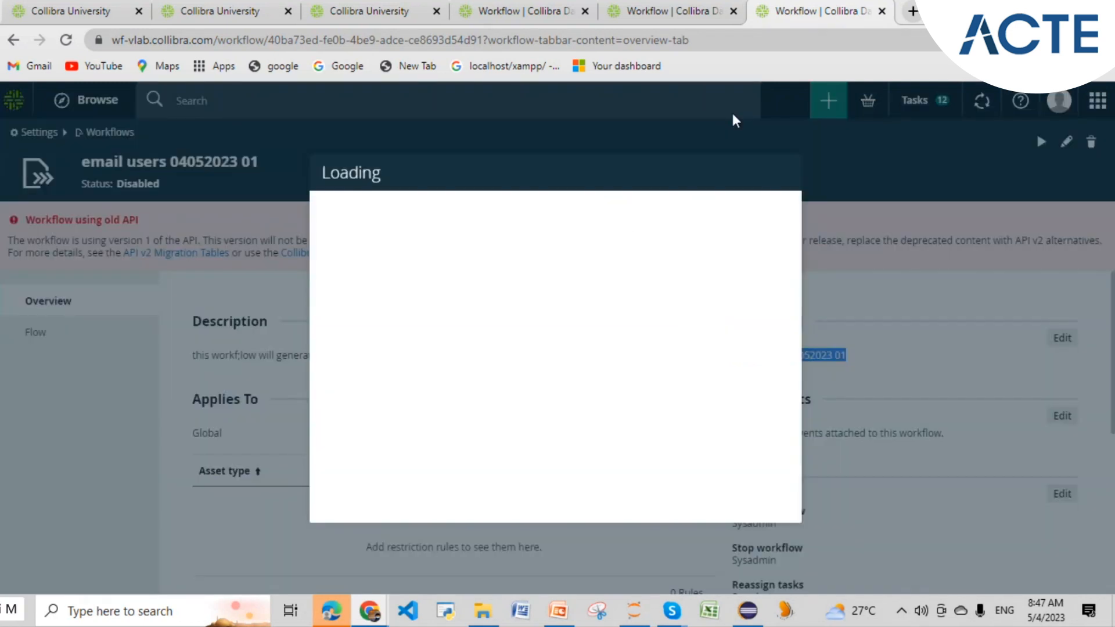
left_click(730, 221)
type("650")
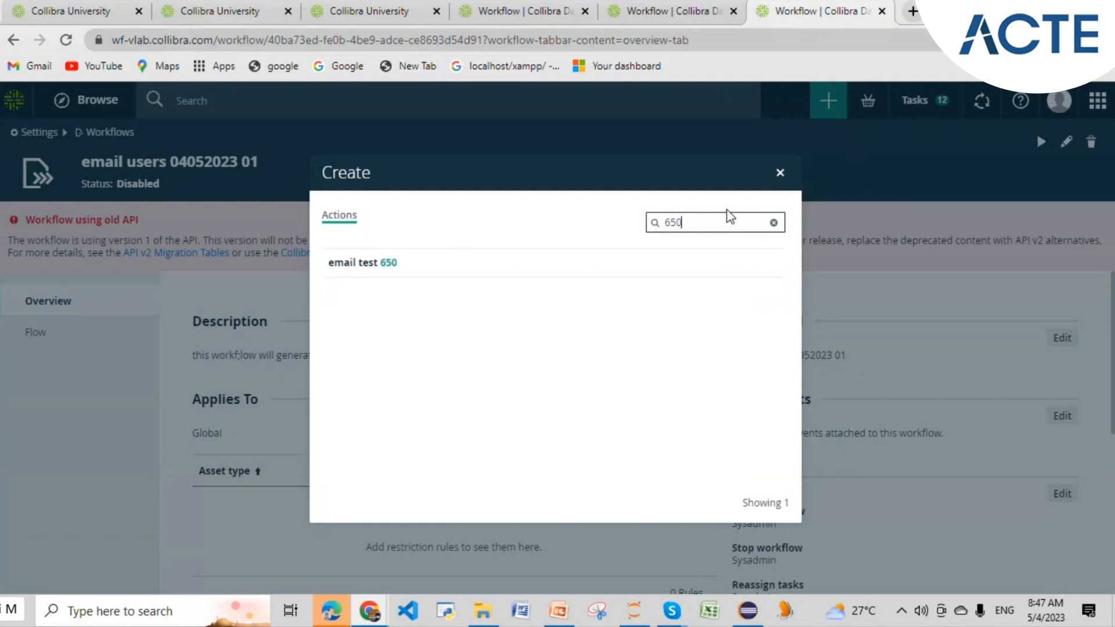
left_click(356, 268)
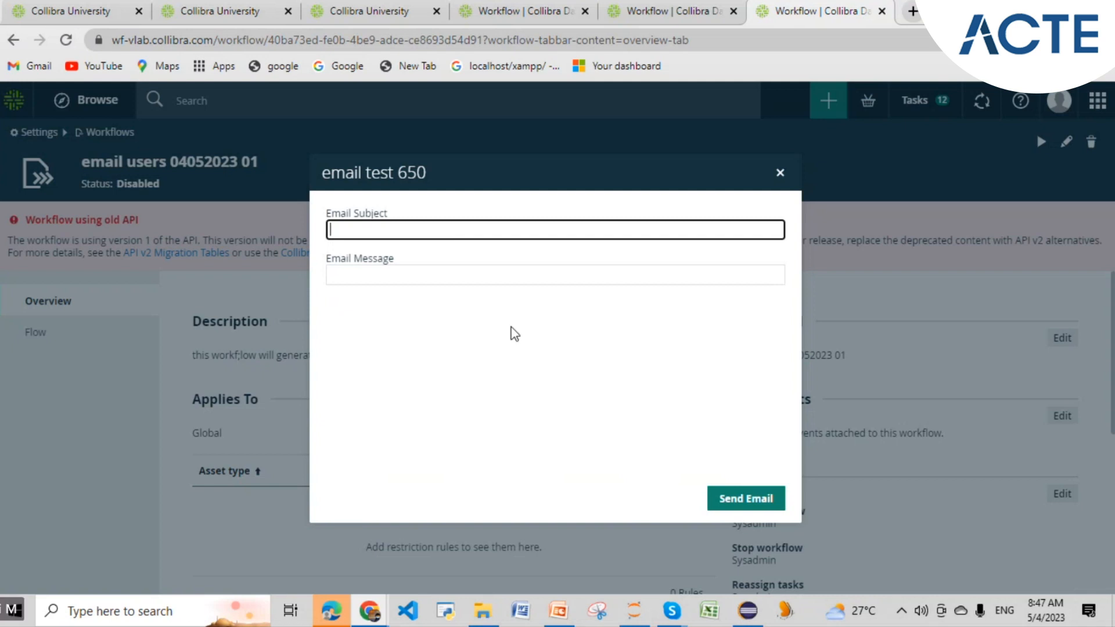
left_click(554, 615)
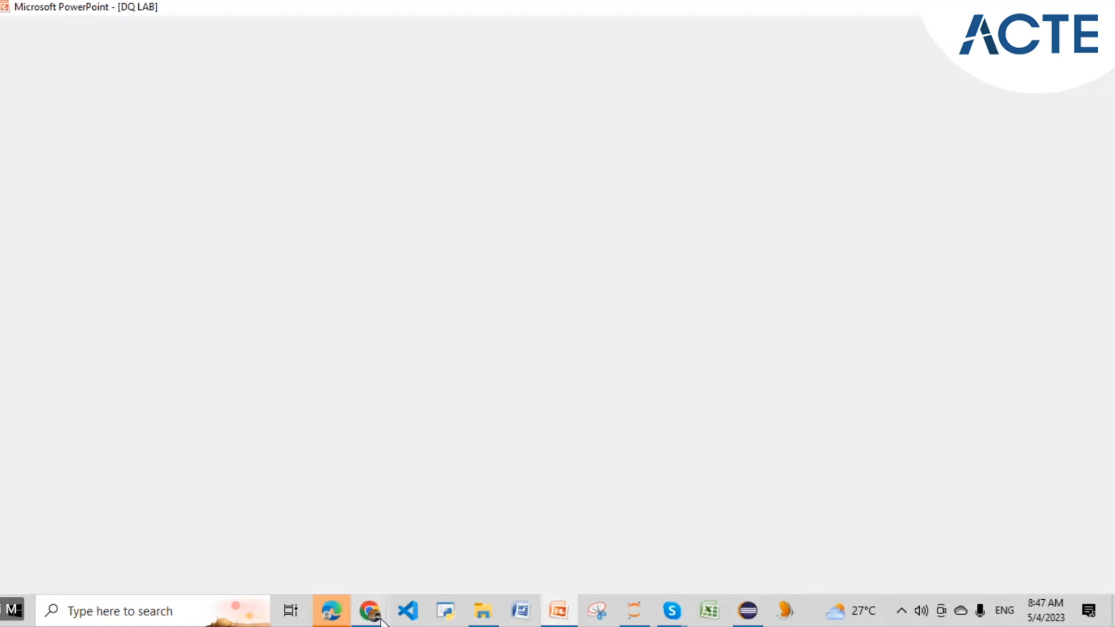
- In Gmail, preview the 'Collibra Java API Lab.ppt' attachment at page 13 on form types
mouse_move(381, 618)
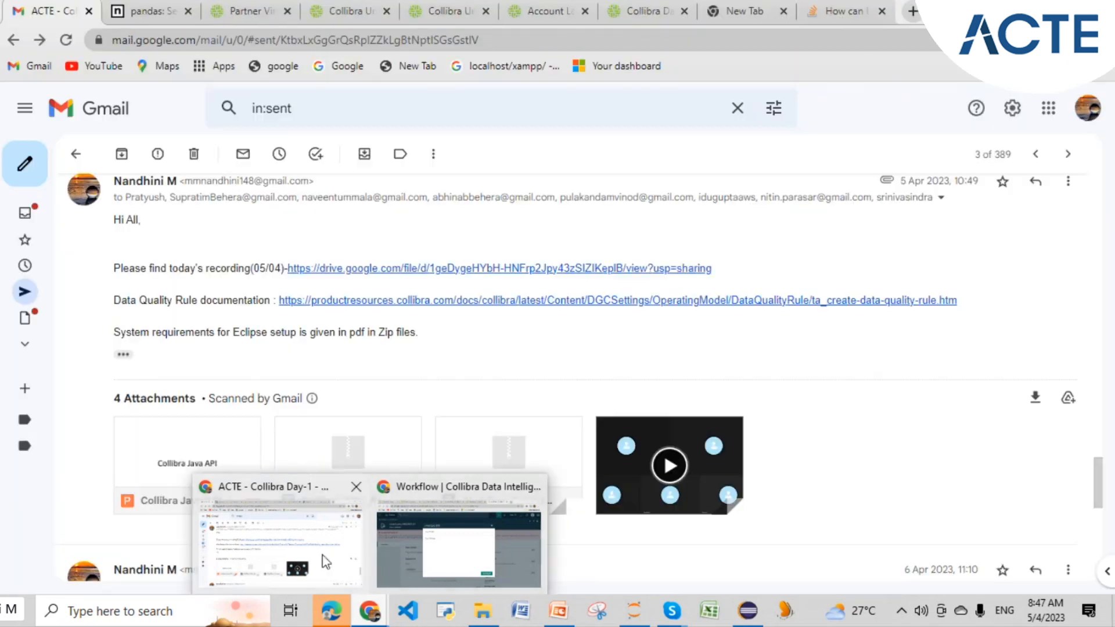
left_click(324, 559)
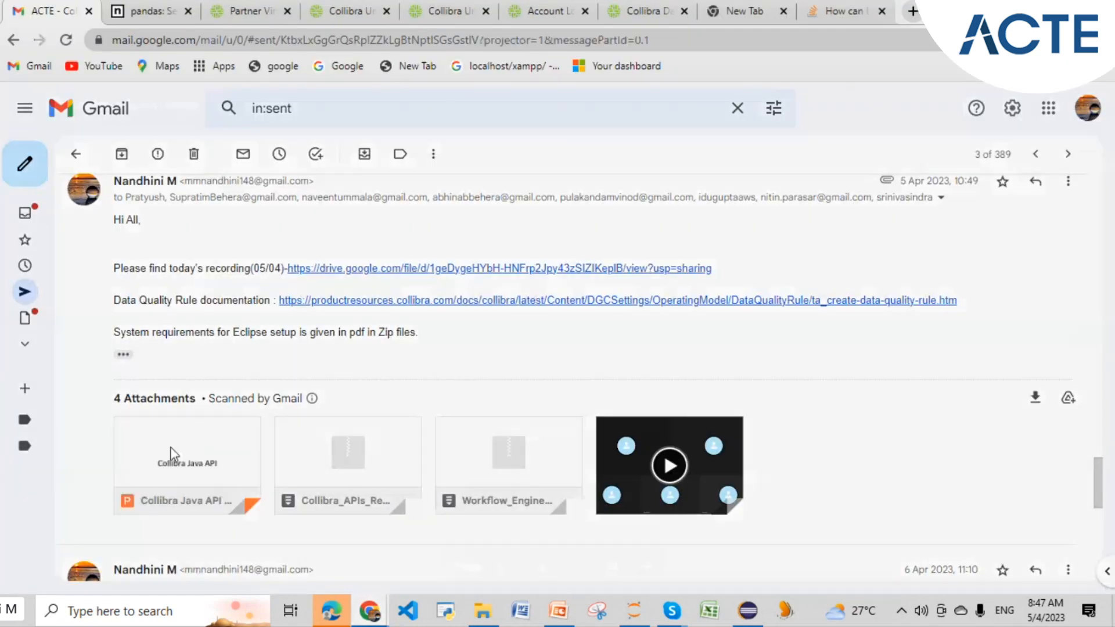
left_click(172, 453)
scroll(590, 372, "down", 20)
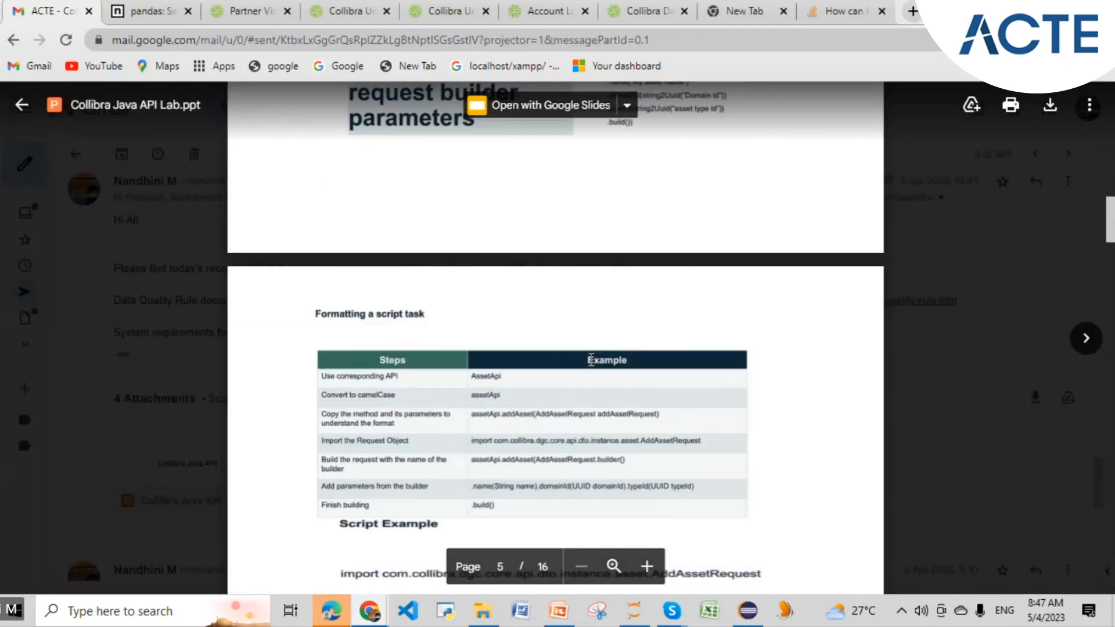
scroll(591, 360, "down", 20)
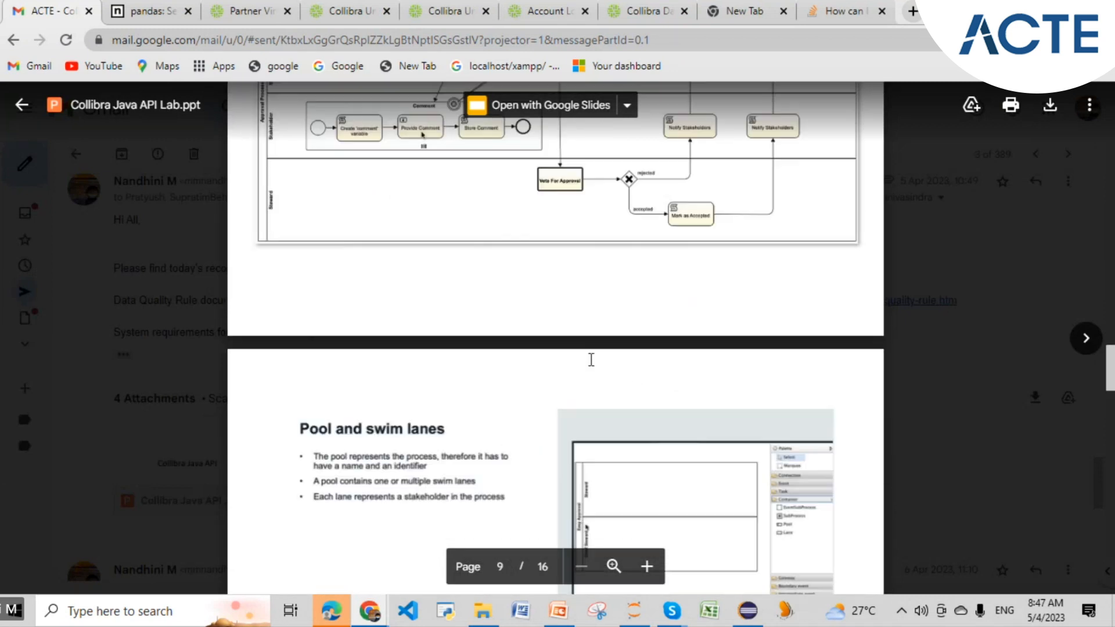
scroll(591, 360, "down", 20)
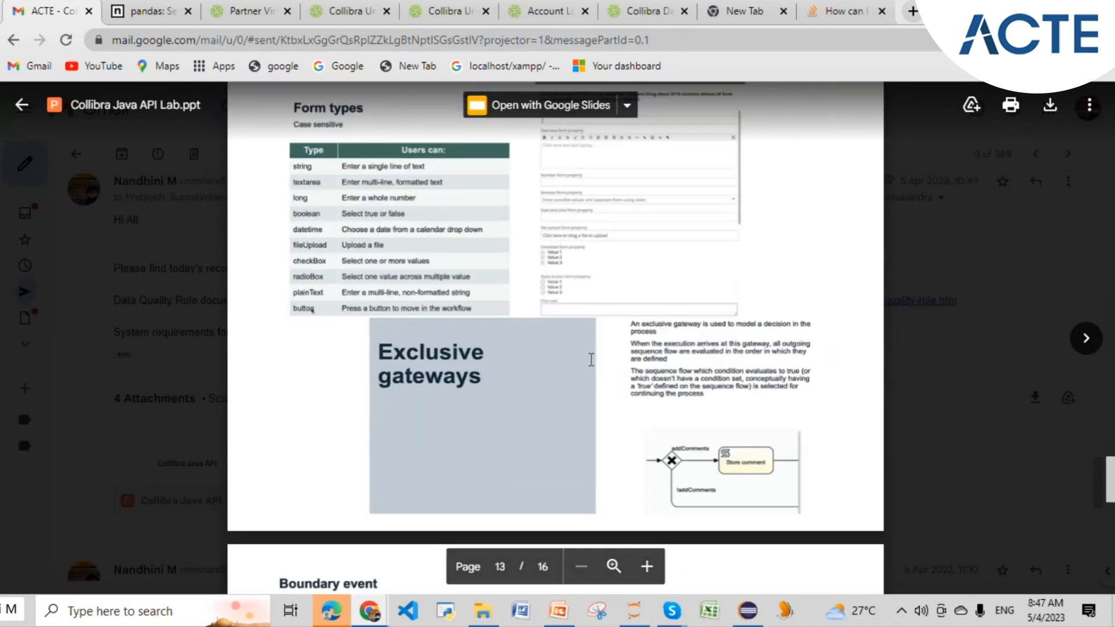
scroll(347, 313, "up", 1)
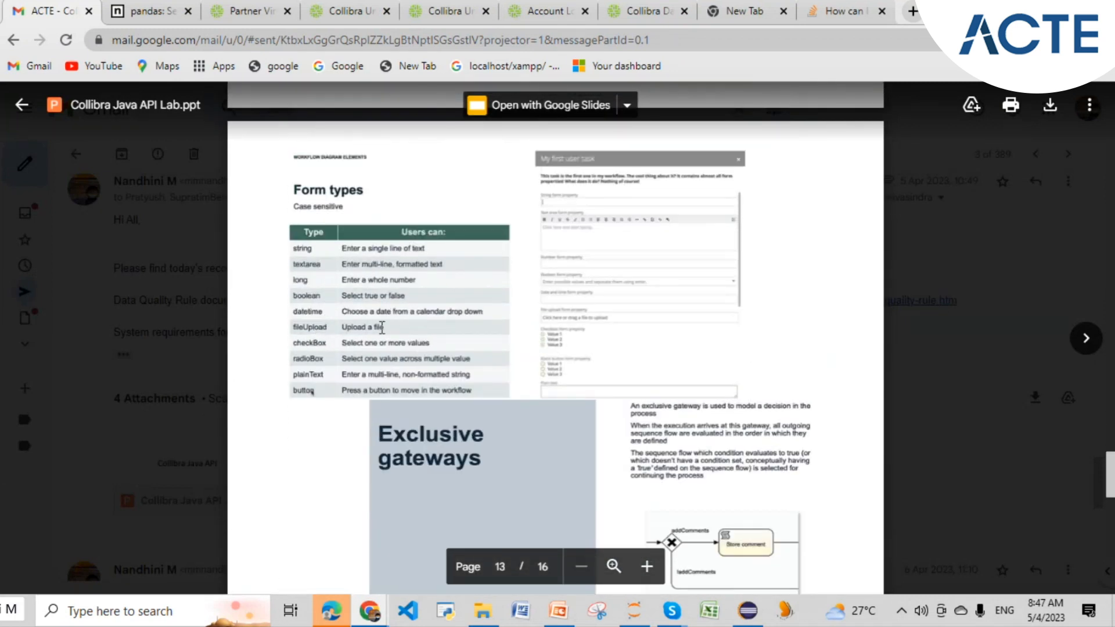
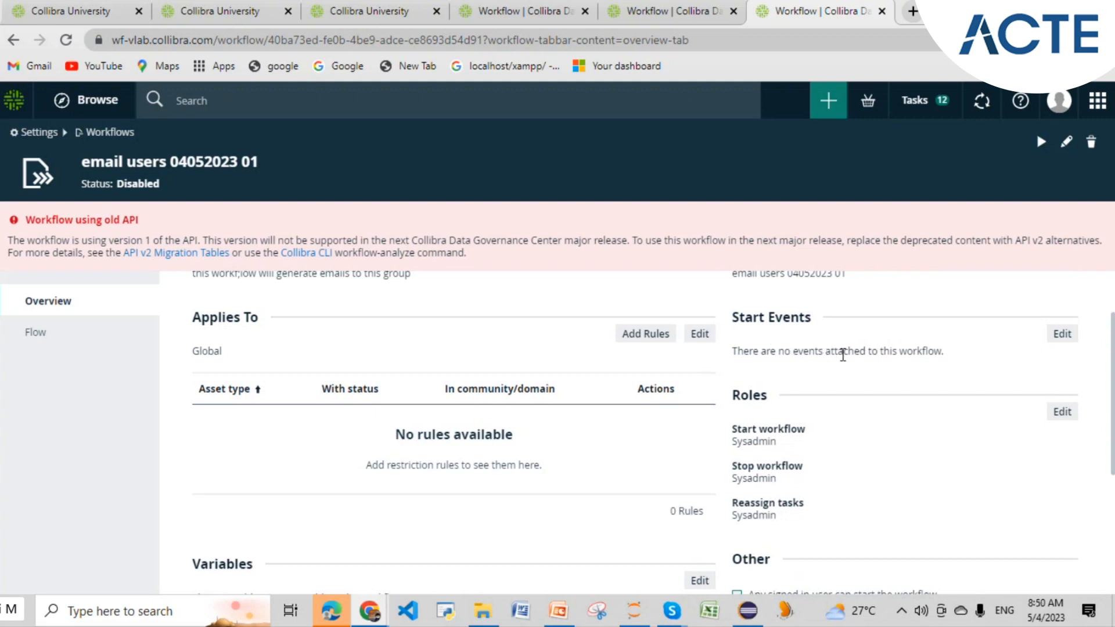
scroll(836, 374, "up", 2)
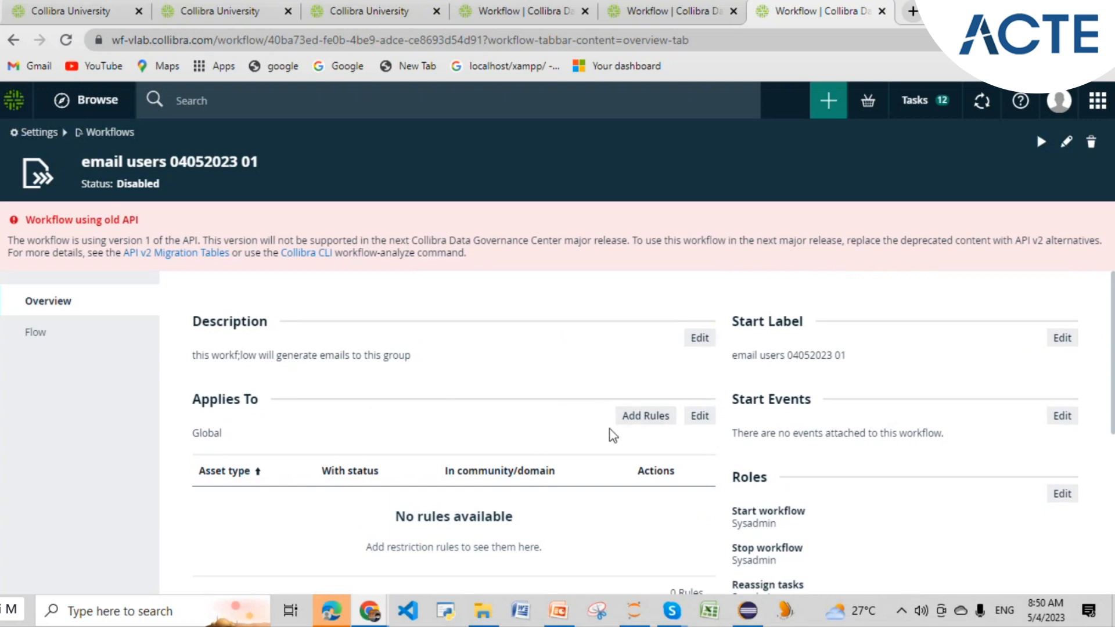
- Start an assignment rule scoped by community, searching the community picker for '00'
left_click(645, 416)
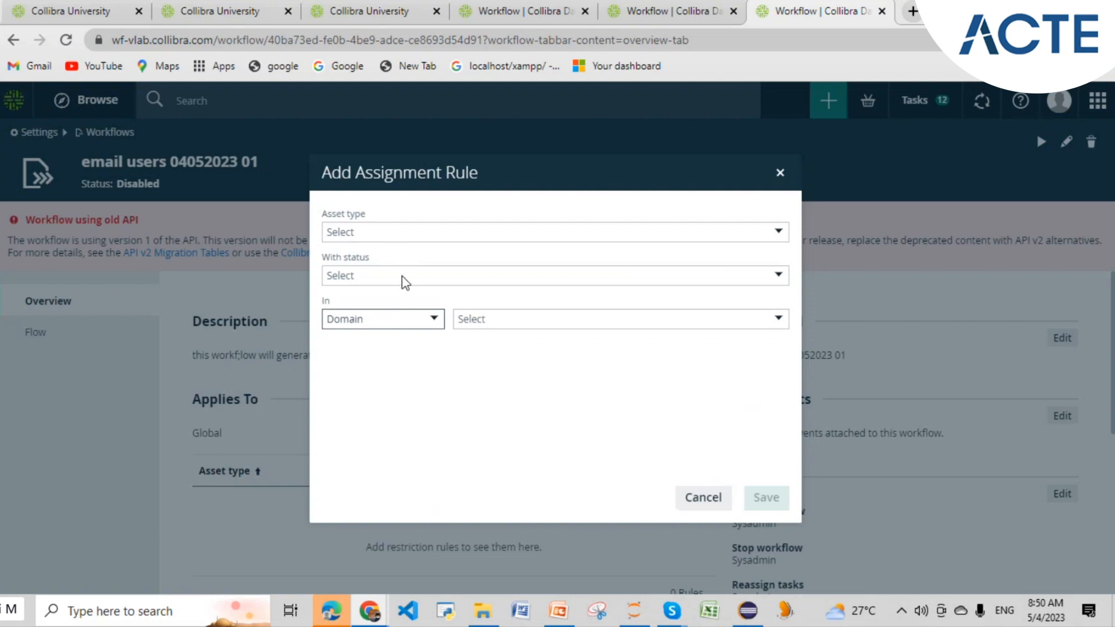
left_click(433, 319)
left_click(366, 368)
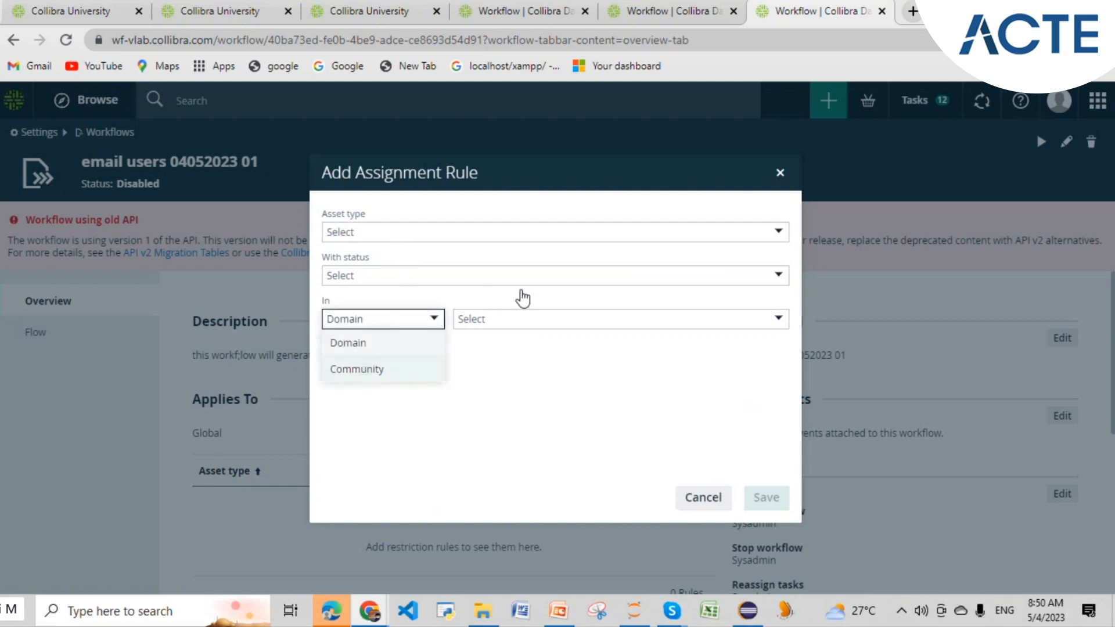
left_click(520, 318)
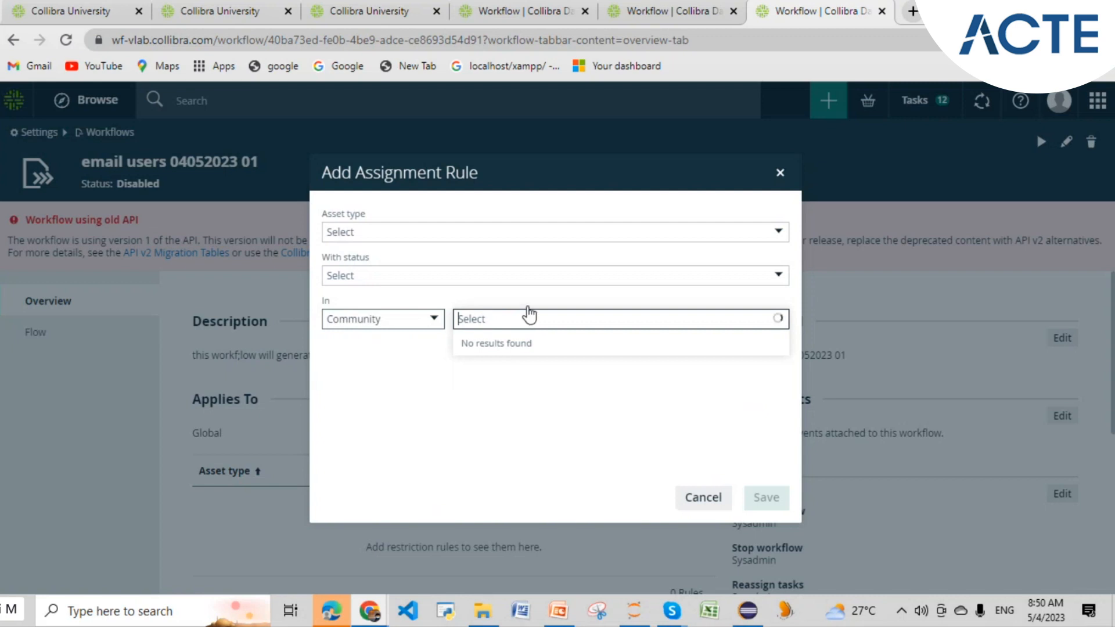
type("00")
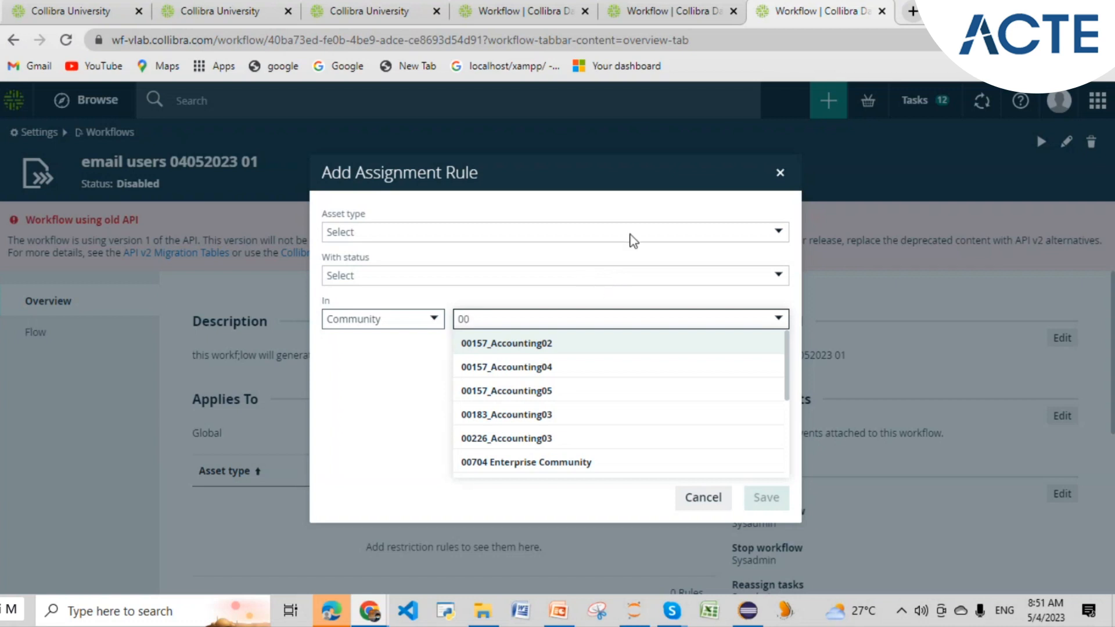
- Browse the rule's asset type list, then dismiss the rule form, reopen it and close it unsaved
left_click(433, 234)
scroll(401, 342, "down", 8)
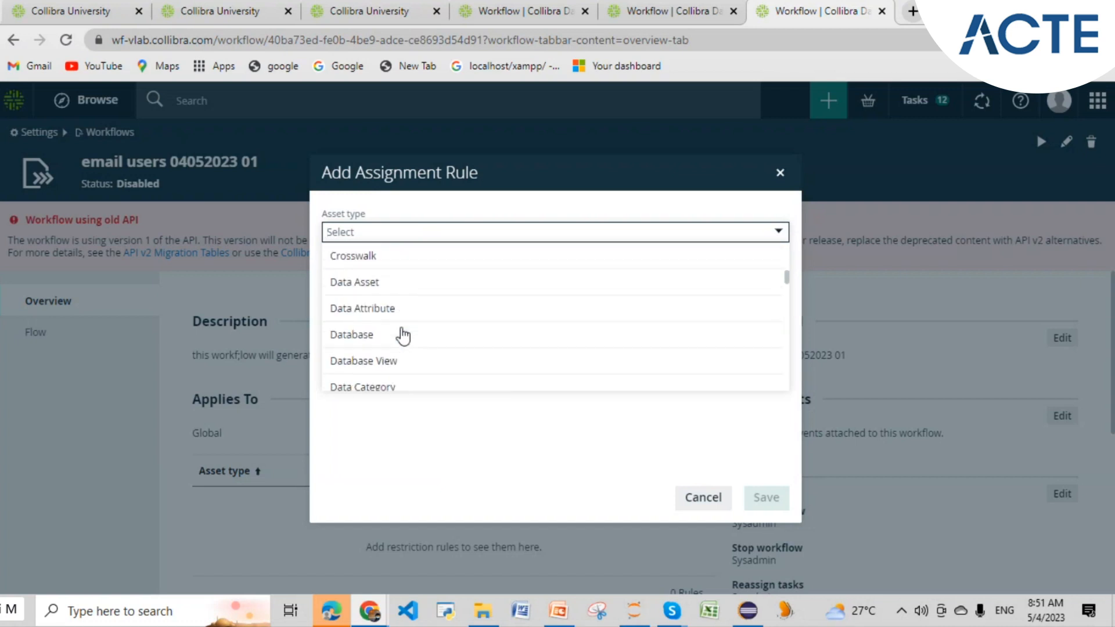
scroll(441, 313, "up", 5)
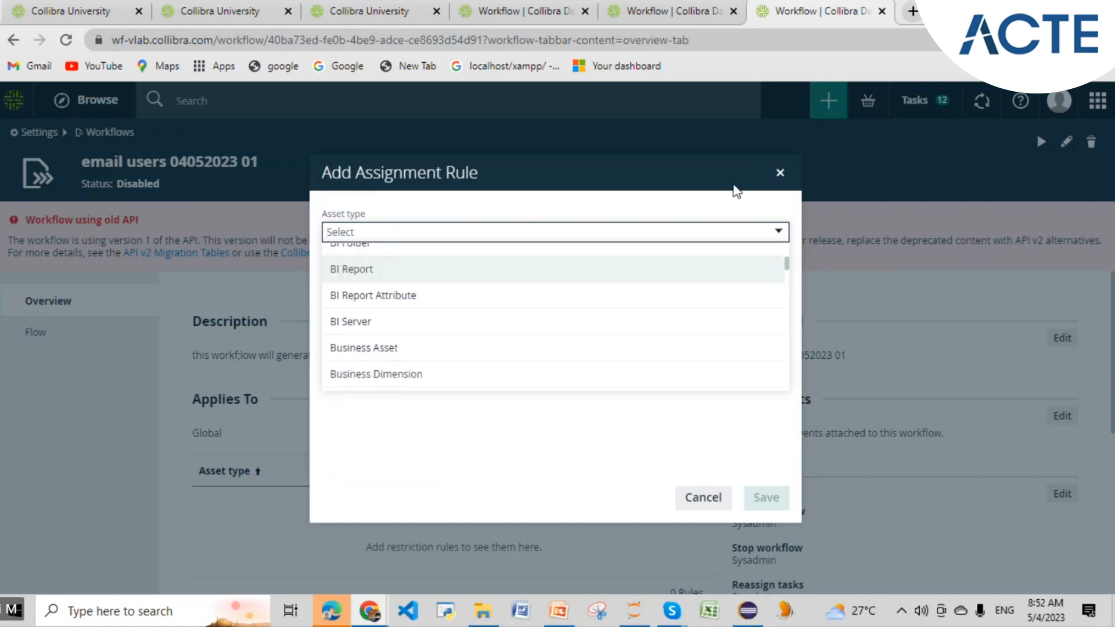
left_click(780, 173)
scroll(620, 327, "down", 3)
scroll(709, 450, "up", 2)
scroll(710, 455, "down", 2)
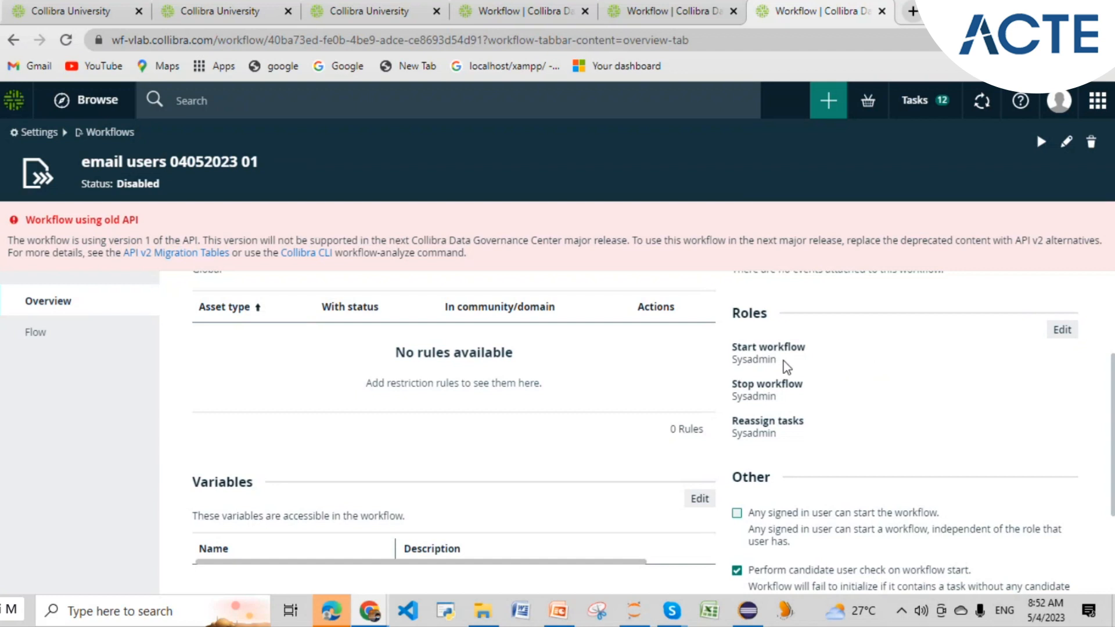
scroll(696, 371, "up", 2)
left_click(650, 342)
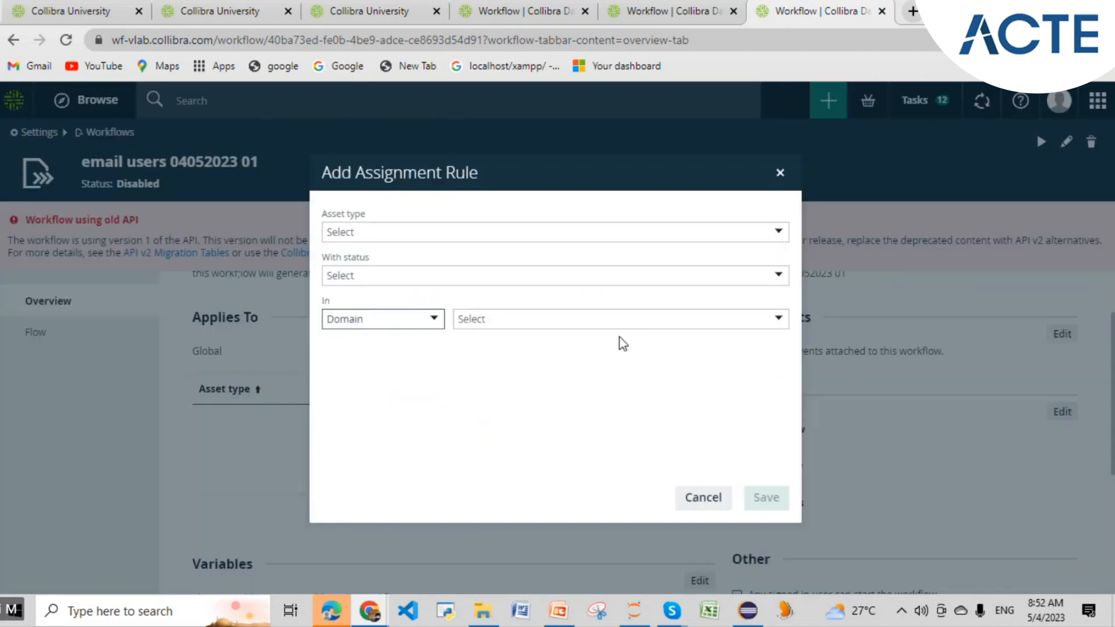
left_click(780, 173)
- Edit Start Events and scroll through the available trigger events without picking one
left_click(1062, 414)
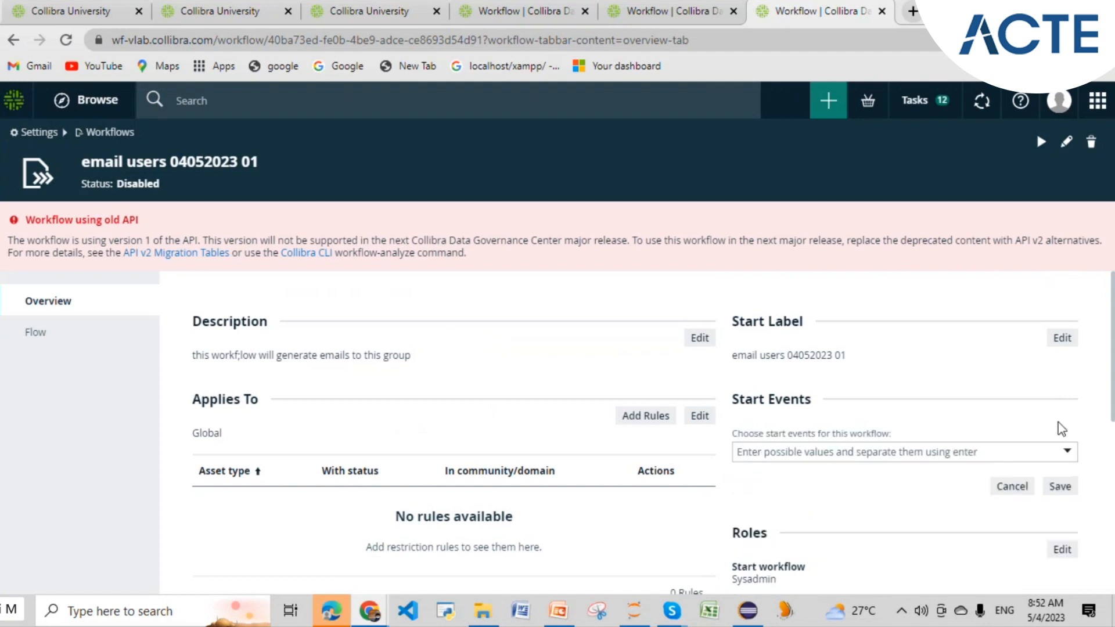
left_click(948, 453)
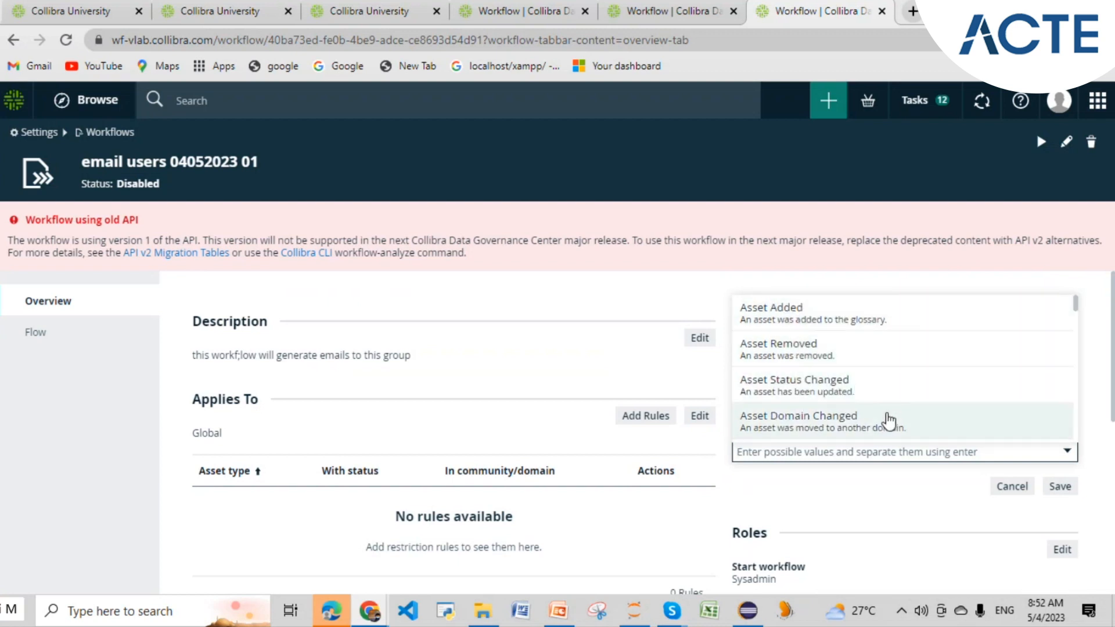
scroll(889, 419, "down", 5)
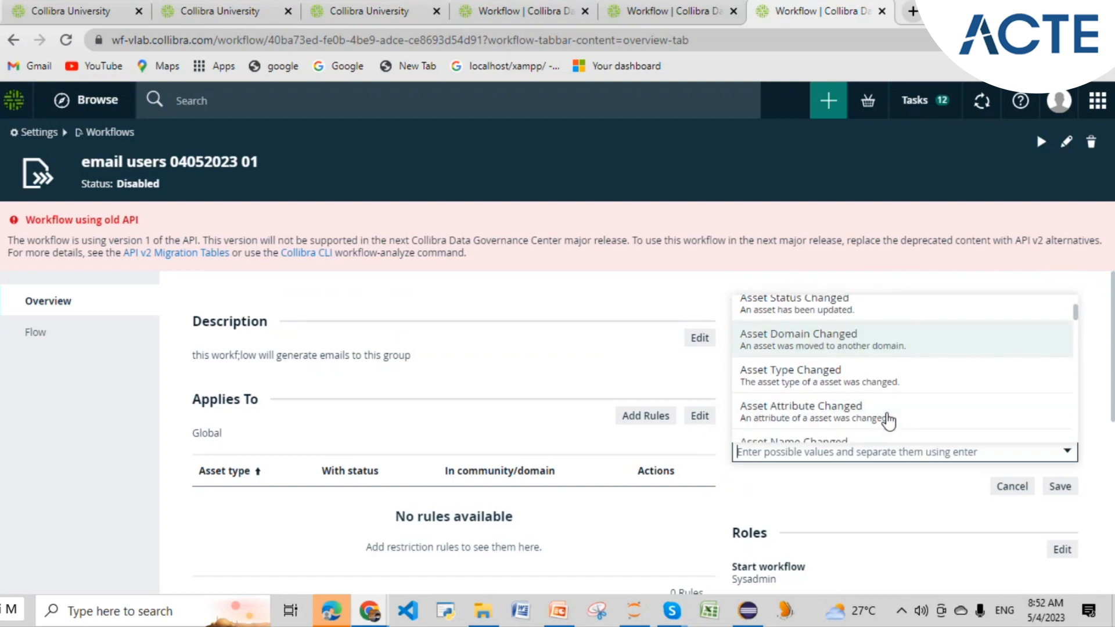
scroll(909, 417, "down", 3)
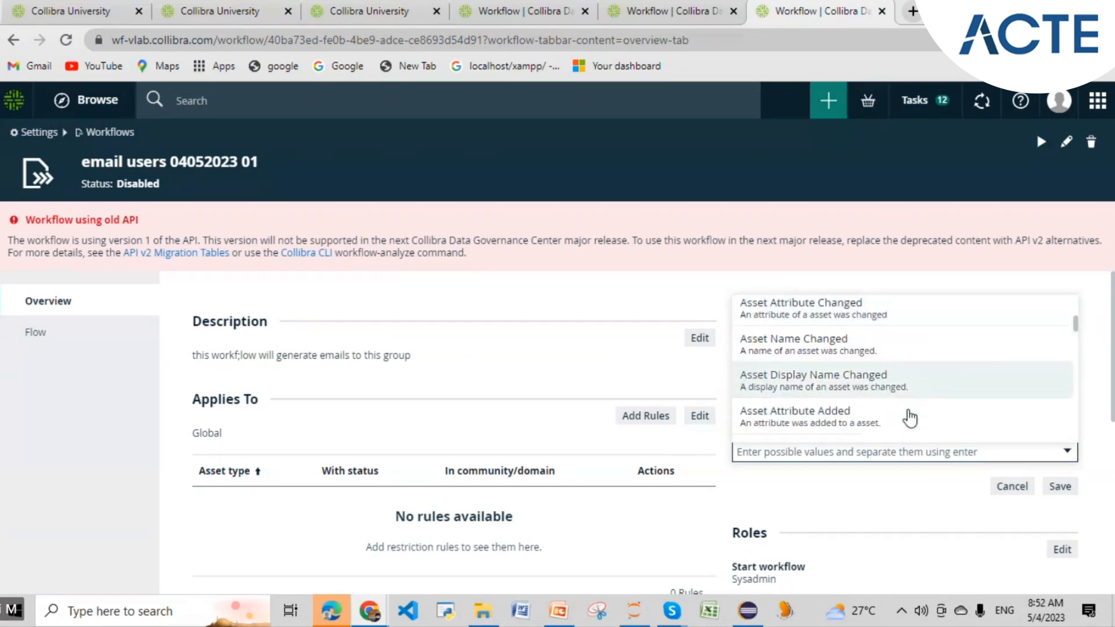
scroll(909, 417, "down", 4)
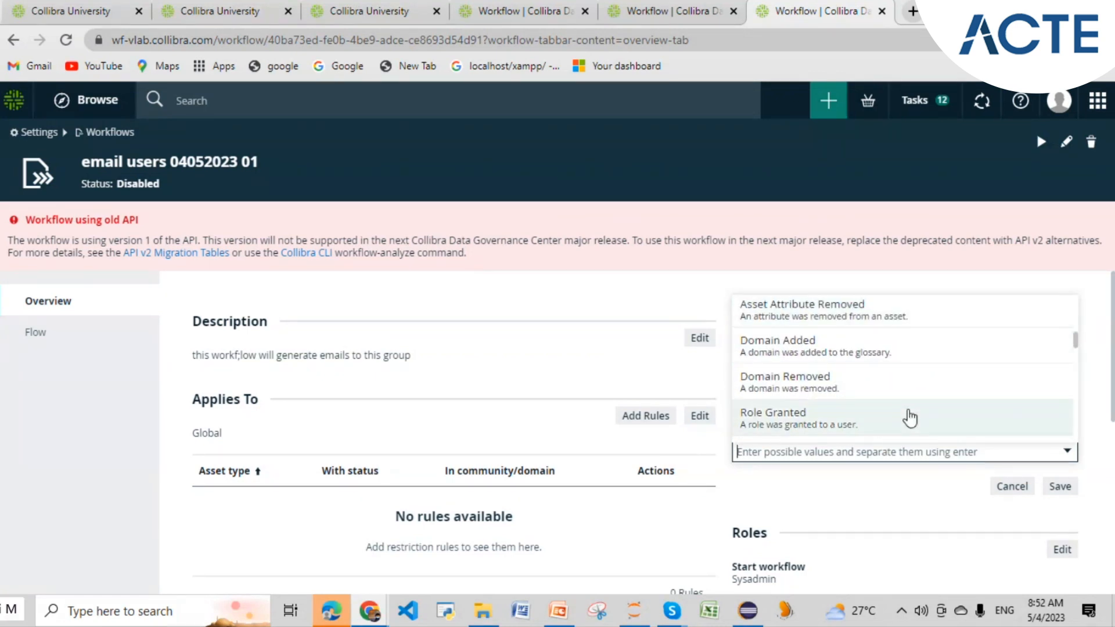
scroll(910, 418, "up", 6)
scroll(909, 417, "down", 2)
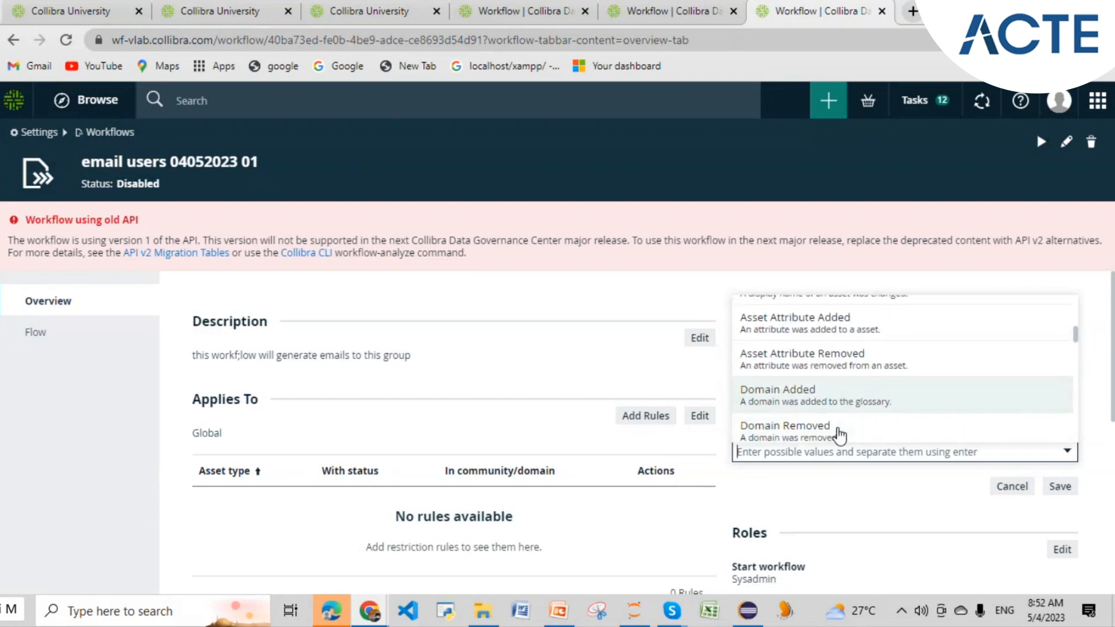
scroll(928, 393, "down", 3)
scroll(925, 393, "up", 3)
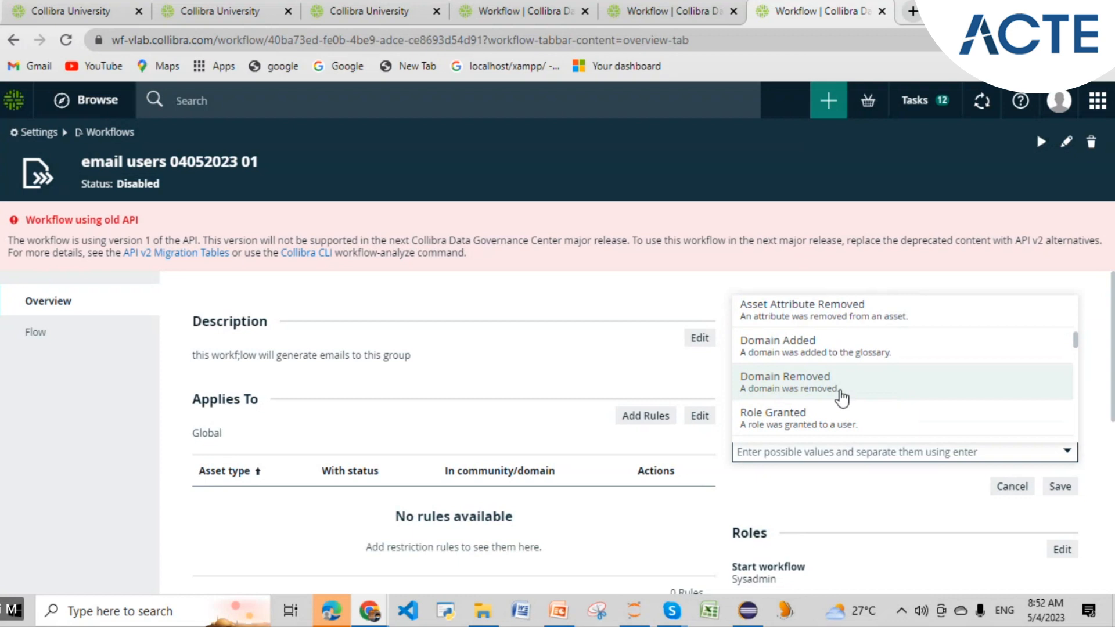
scroll(841, 399, "down", 5)
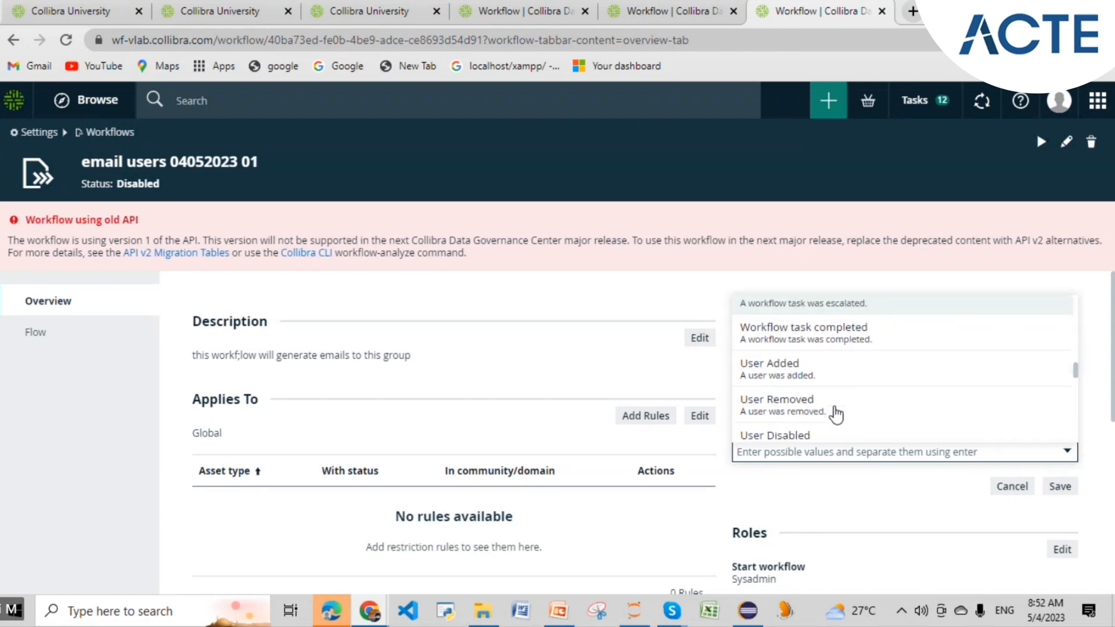
scroll(836, 413, "down", 3)
scroll(834, 411, "up", 2)
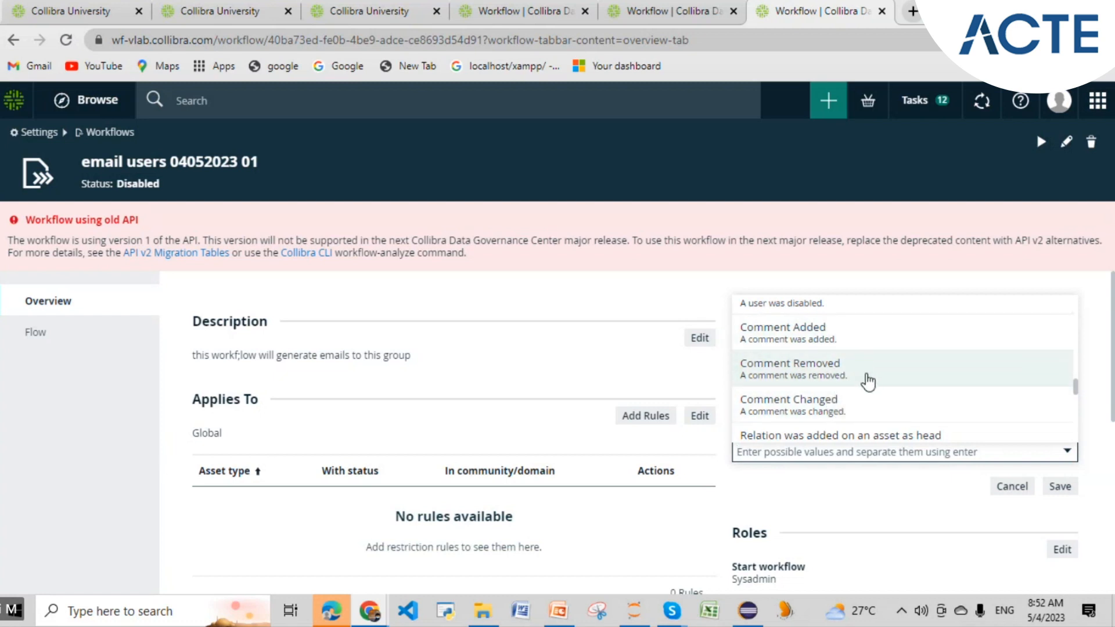
scroll(836, 381, "down", 2)
scroll(911, 388, "down", 3)
scroll(910, 386, "up", 3)
scroll(910, 386, "down", 4)
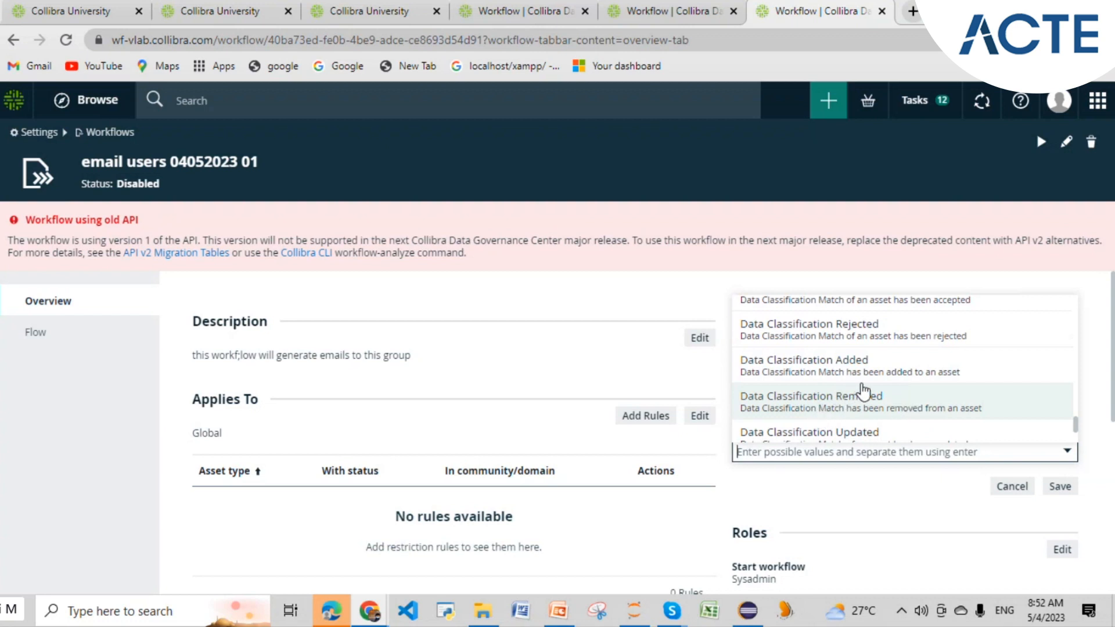
scroll(864, 392, "down", 3)
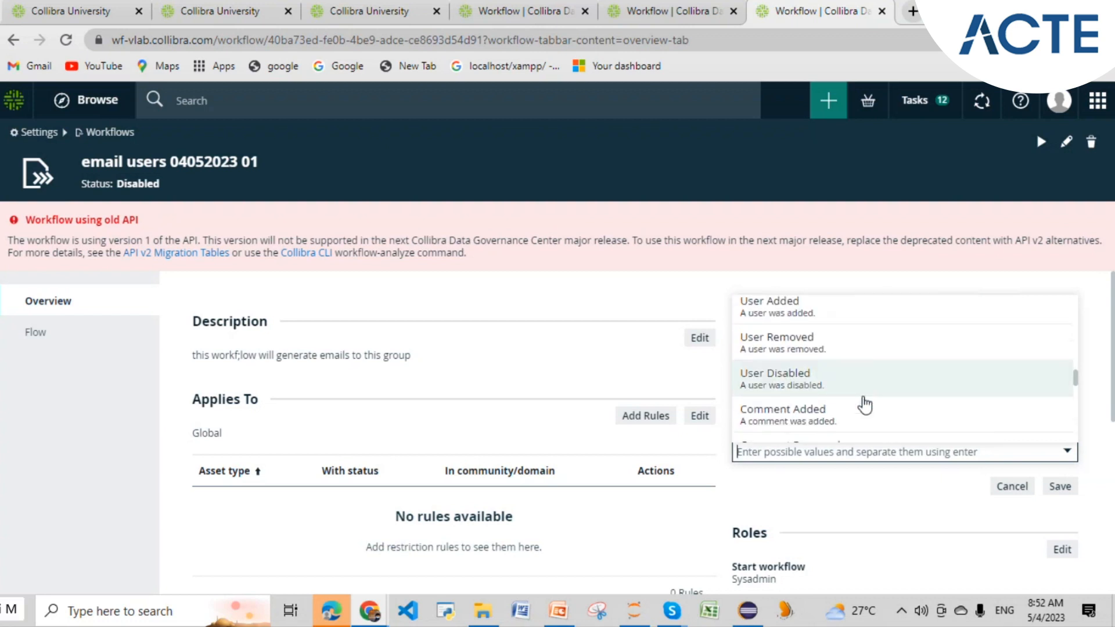
- Close the start event list, then reopen it and scroll further down the events
left_click(821, 485)
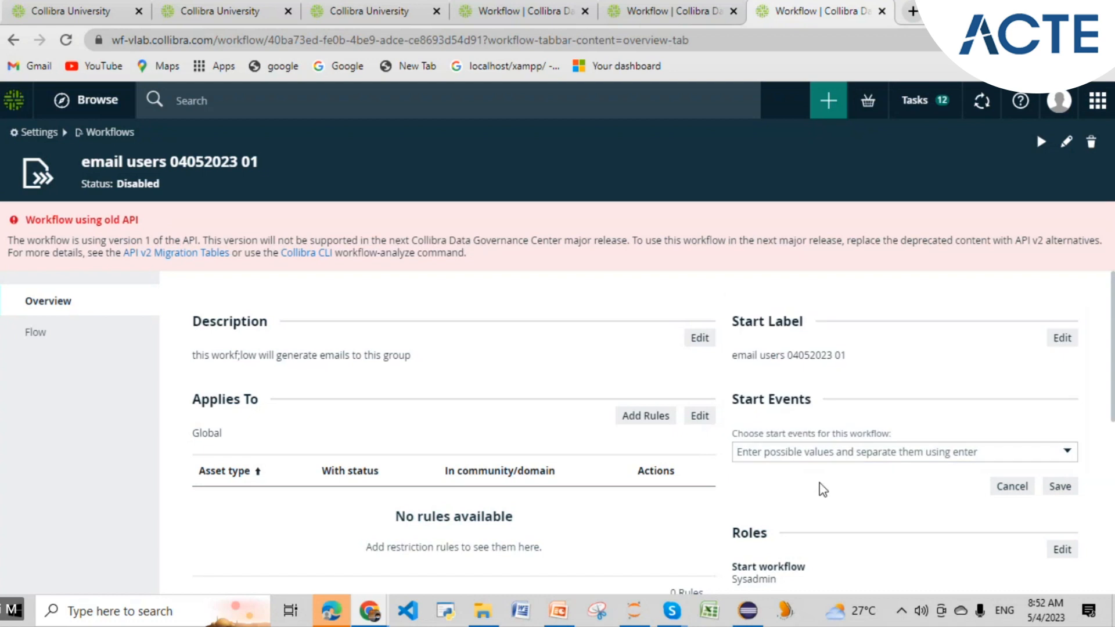
left_click(834, 456)
scroll(854, 383, "down", 5)
scroll(856, 384, "down", 10)
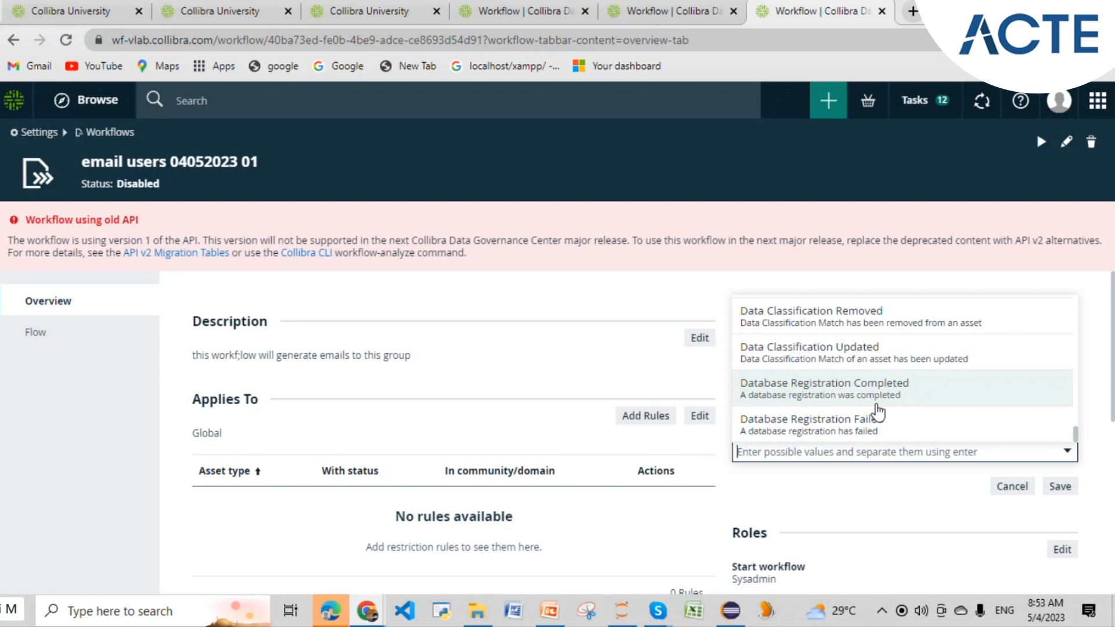
- Close the start event list and cancel editing Start Events, leaving none chosen
left_click(863, 490)
scroll(825, 406, "down", 1)
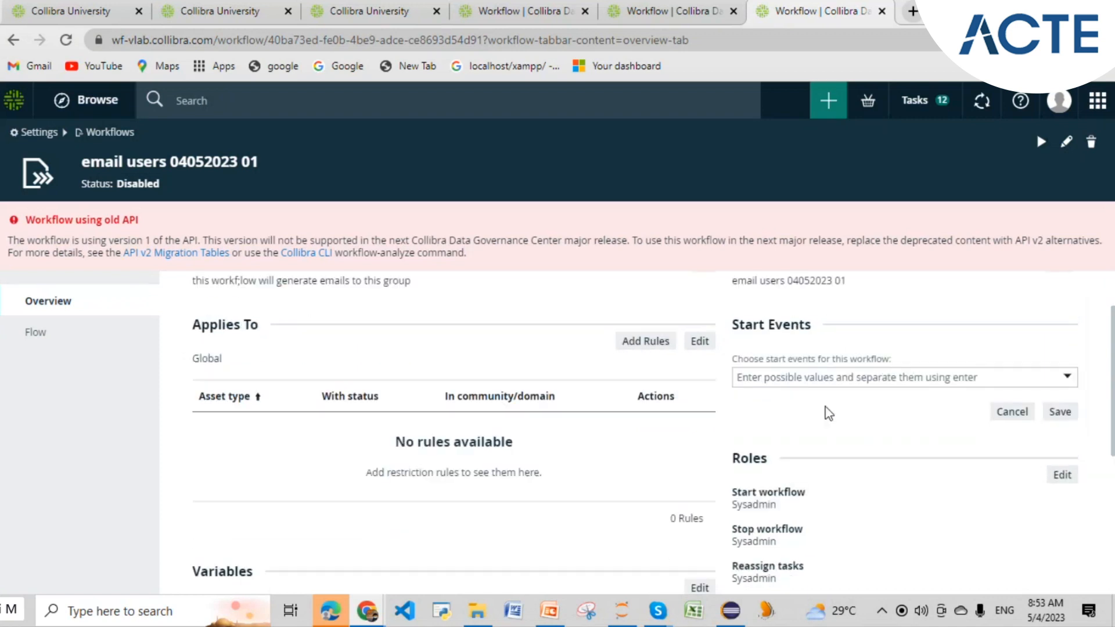
left_click(1007, 407)
scroll(894, 424, "down", 1)
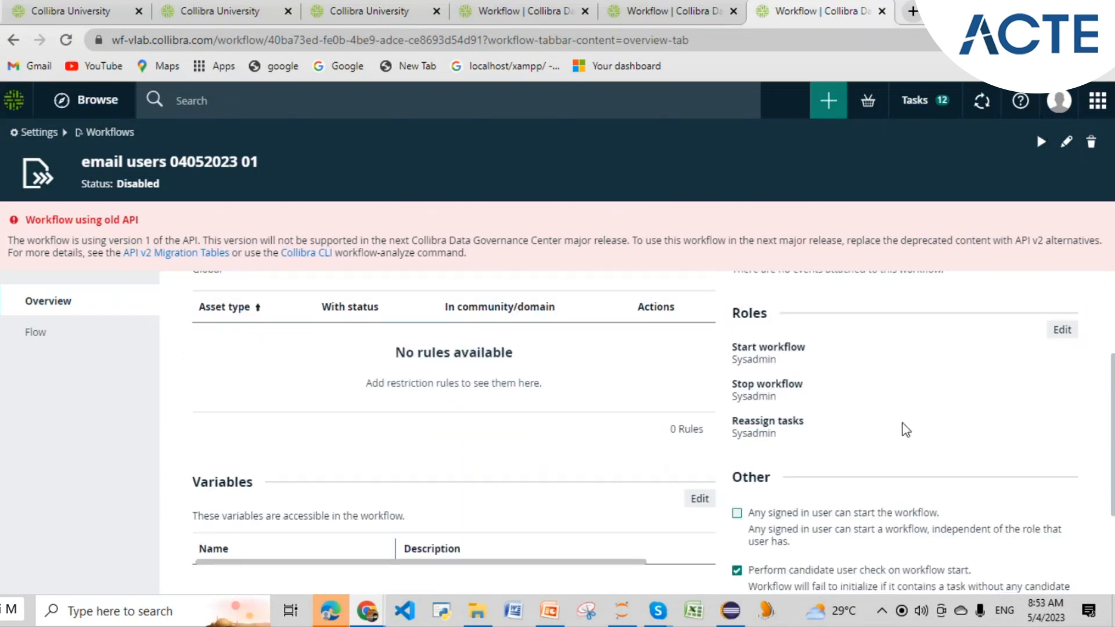
- Add DataSteward alongside Sysadmin to the Start workflow roles and save
left_click(1067, 334)
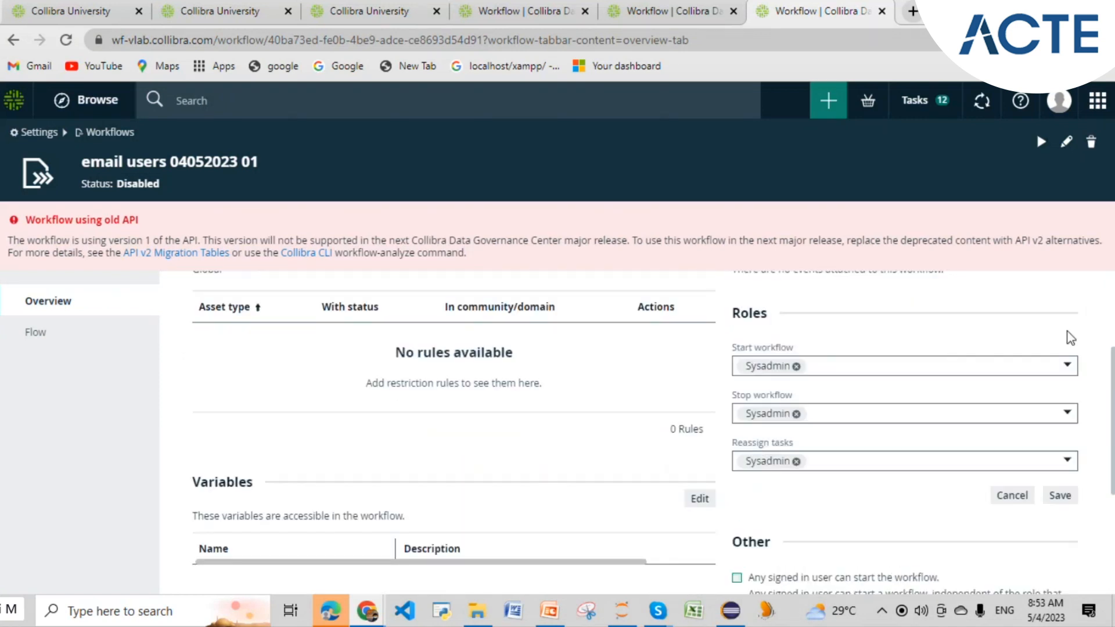
left_click(838, 367)
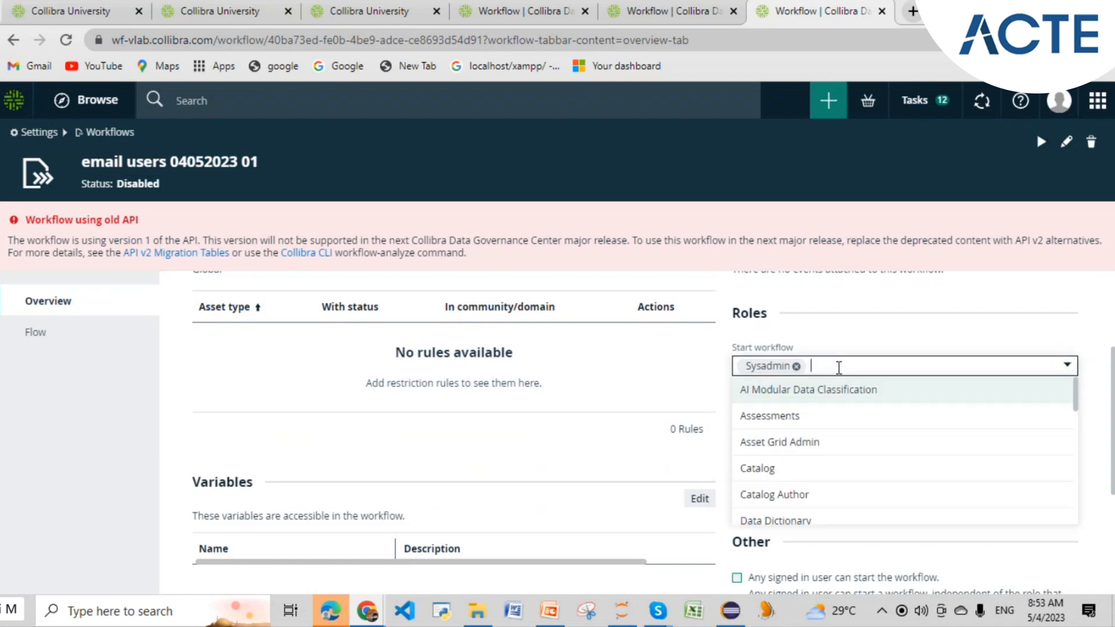
scroll(838, 367, "down", 1)
scroll(842, 391, "down", 3)
scroll(842, 391, "up", 2)
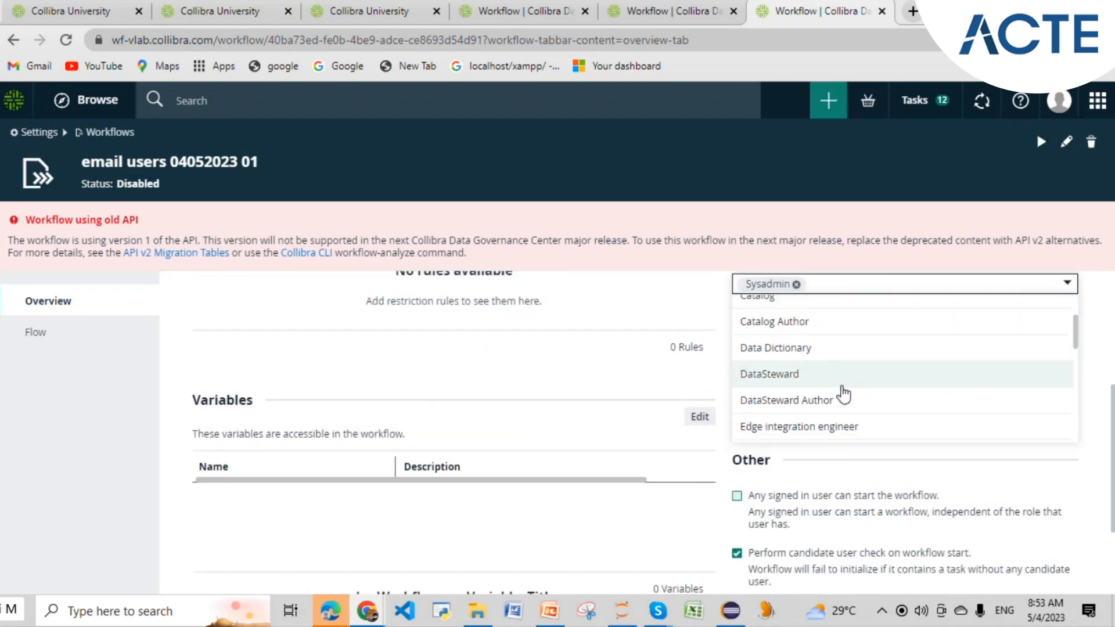
scroll(844, 391, "down", 1)
left_click(852, 307)
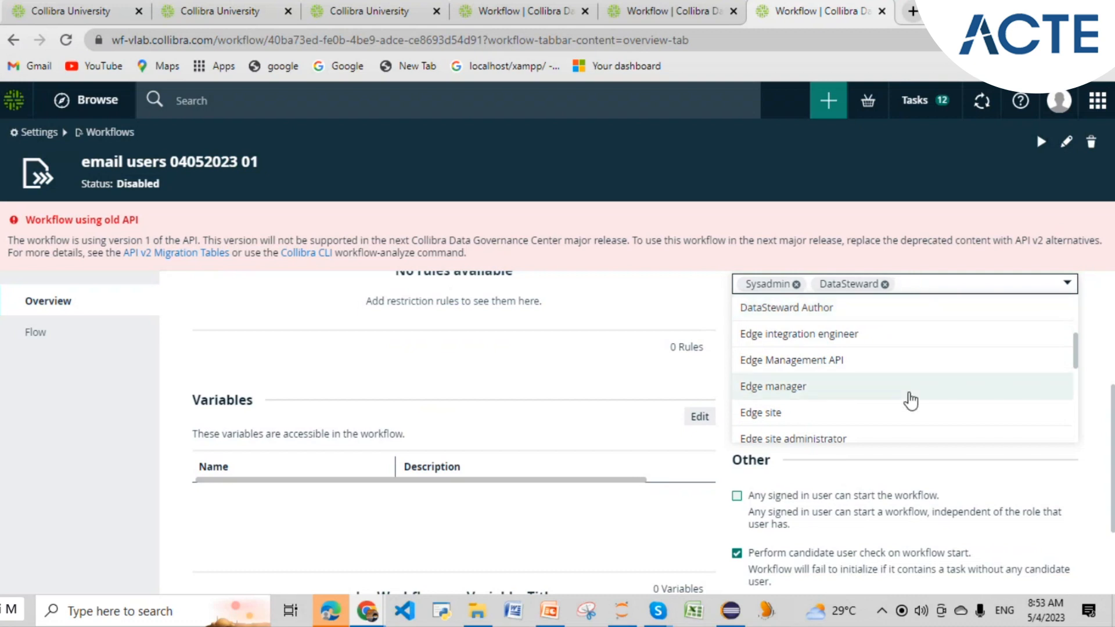
scroll(910, 400, "down", 4)
scroll(910, 401, "up", 6)
scroll(909, 400, "down", 6)
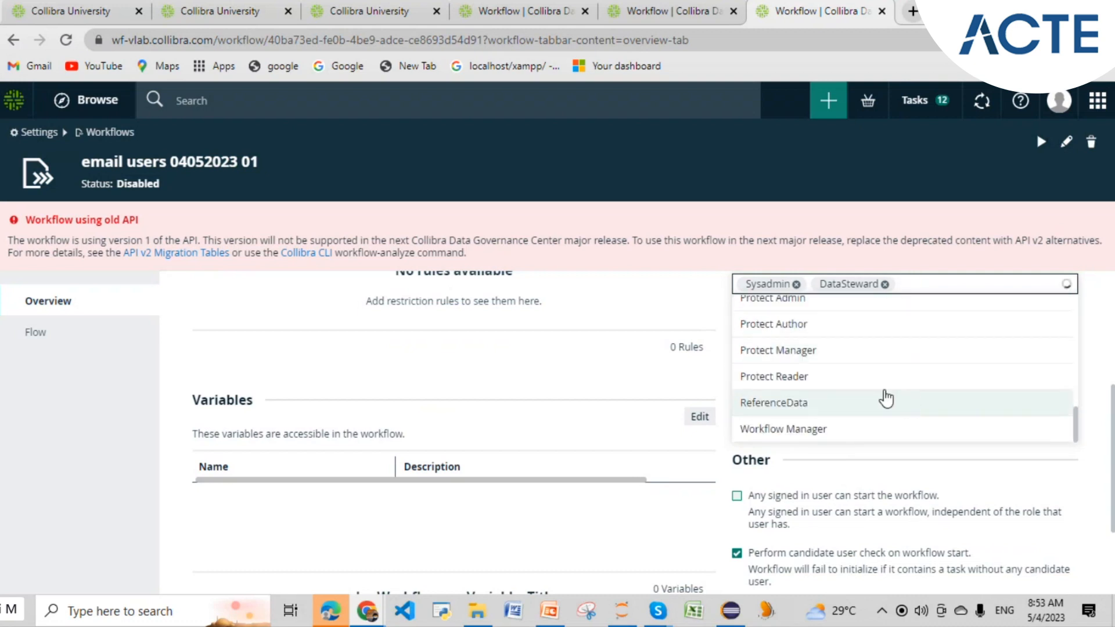
left_click(567, 323)
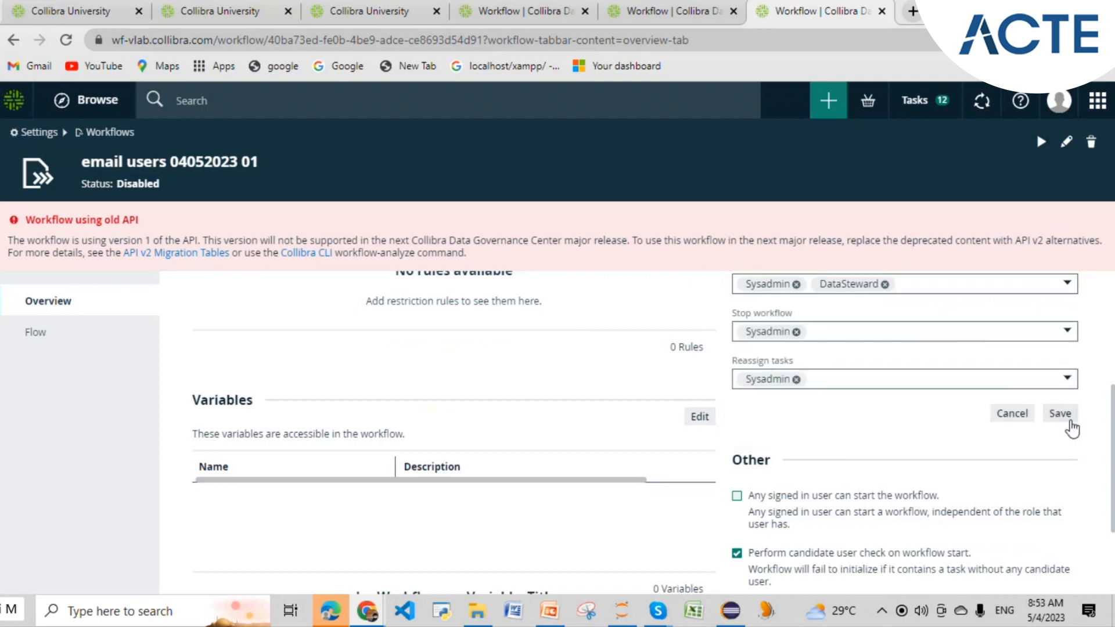
left_click(1060, 413)
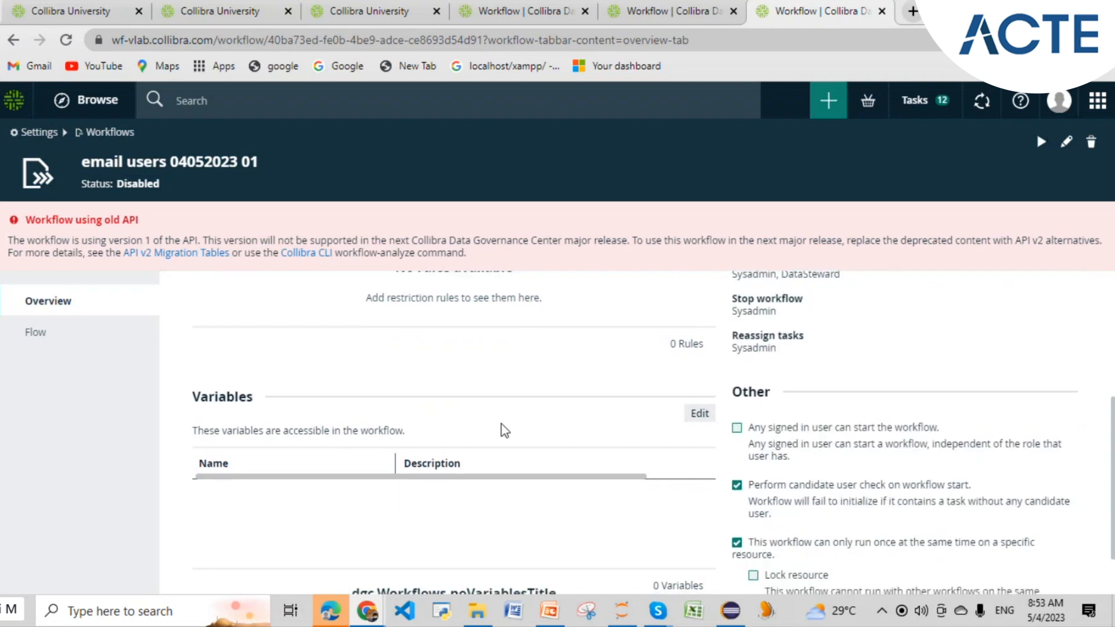
scroll(505, 430, "down", 1)
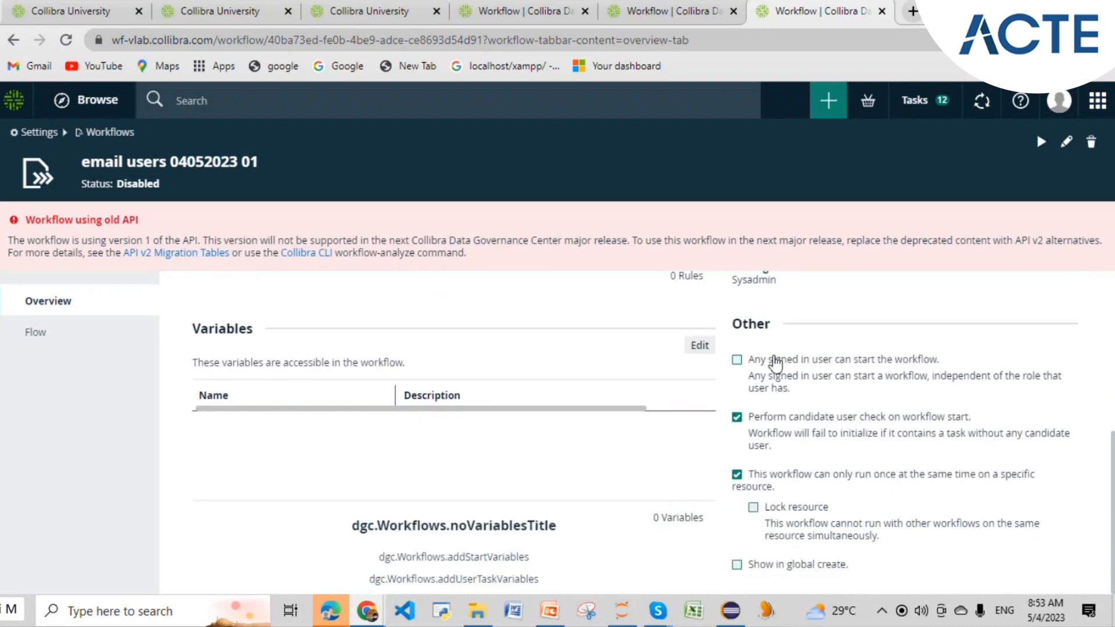
- Tick 'Any signed in user can start the workflow' and 'Show in global create', checking + Create
left_click(737, 360)
left_click(737, 564)
left_click(830, 103)
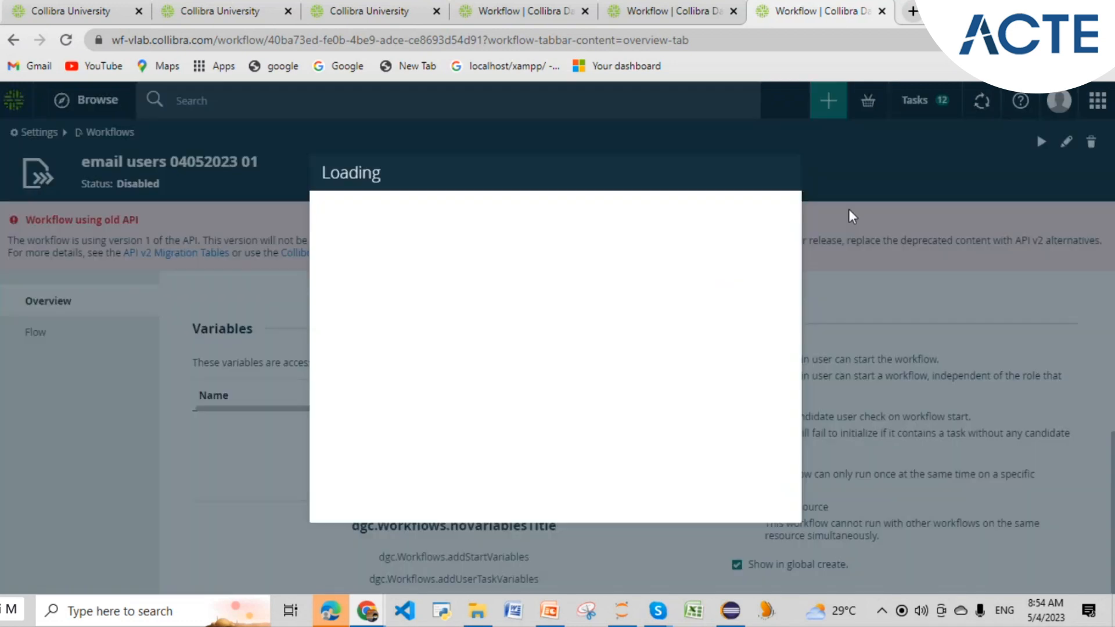
left_click(780, 172)
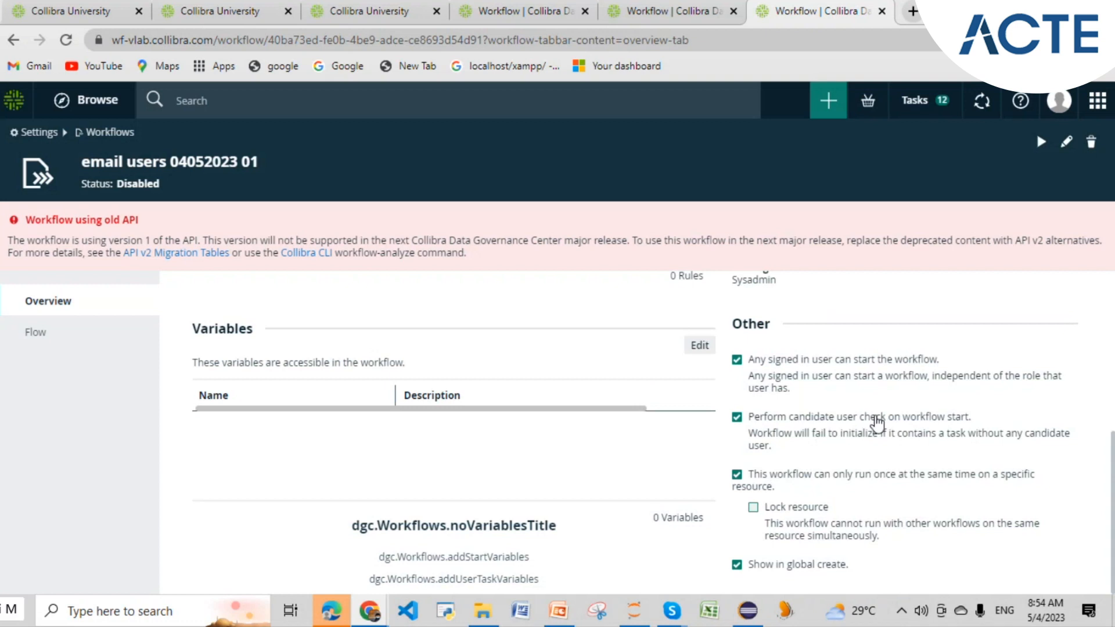
left_click_drag(973, 419, 750, 422)
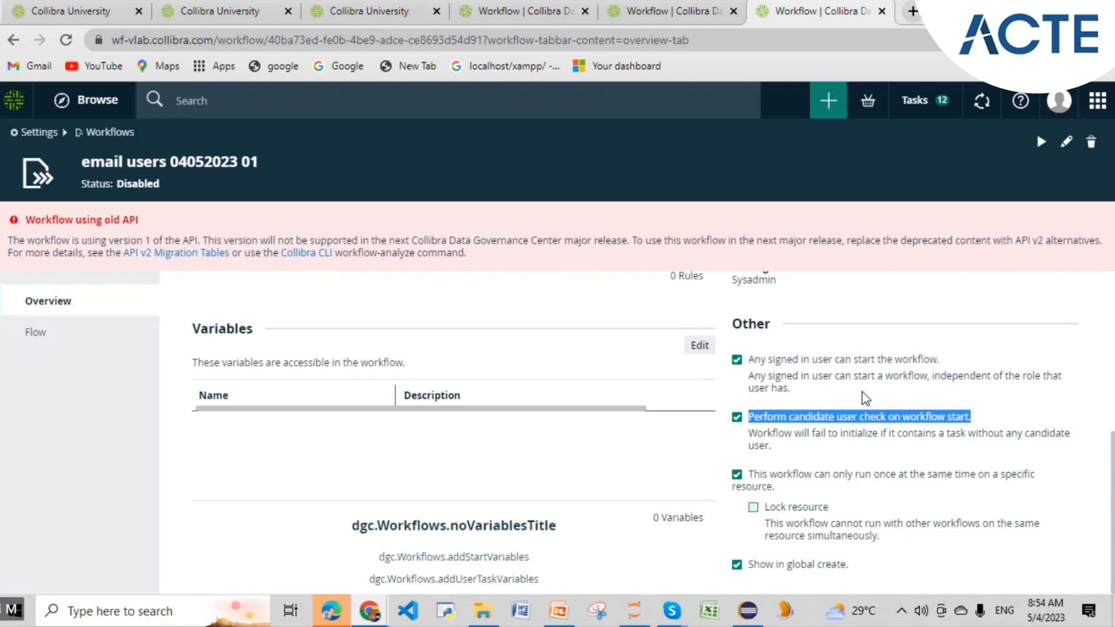
key("alt+Tab")
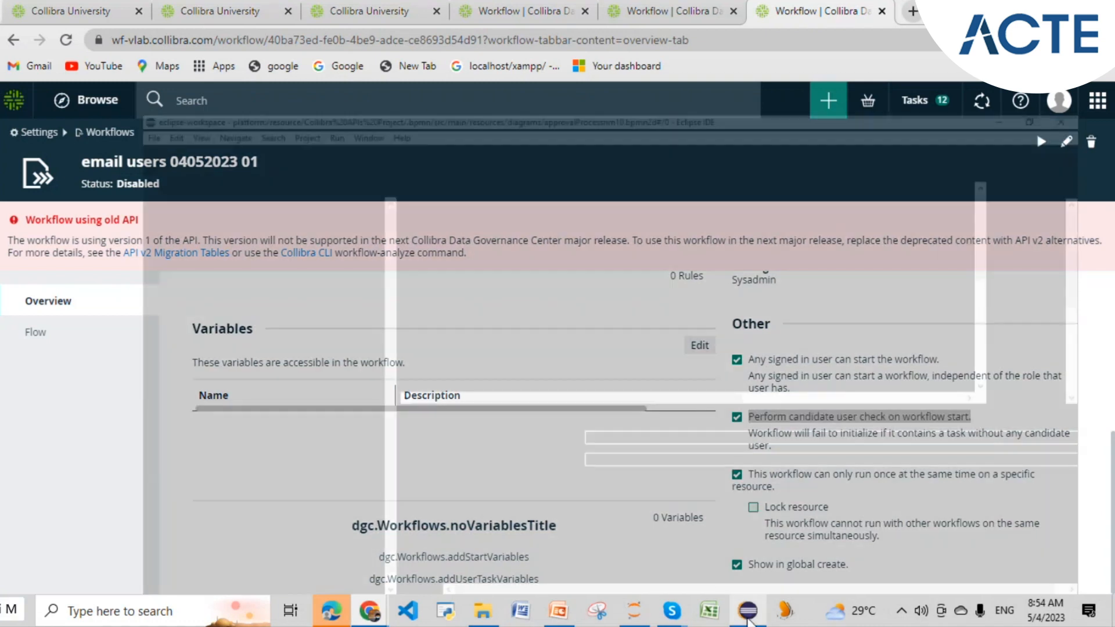
- Scroll the Eclipse BPMN diagram down to the Stakeholder Comment subprocess, then return to Collibra
scroll(372, 291, "down", 4)
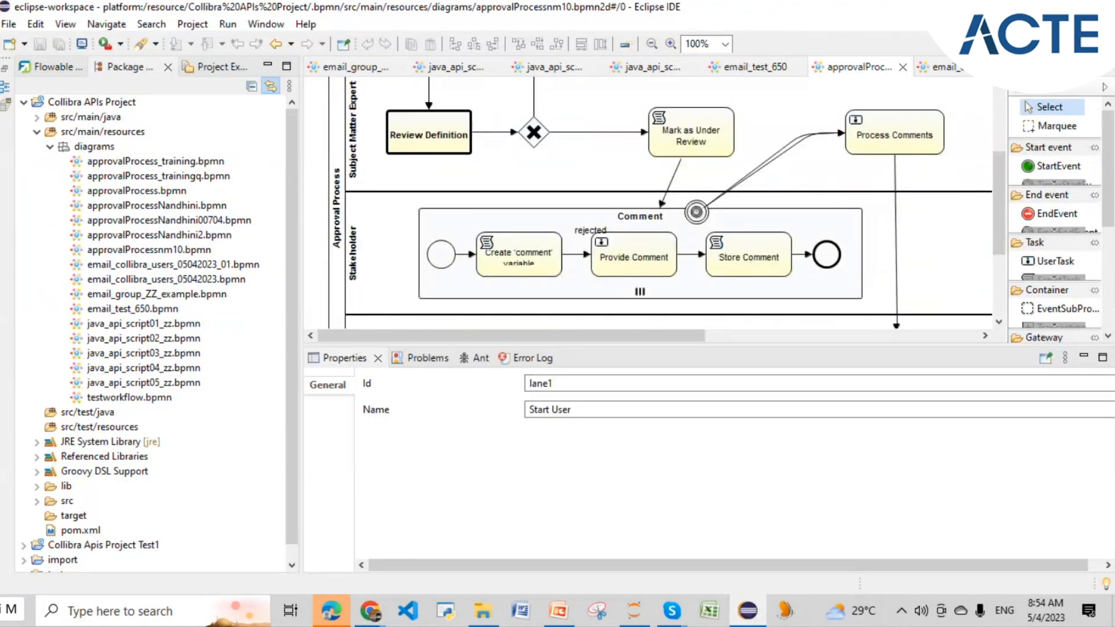
key("alt+Tab")
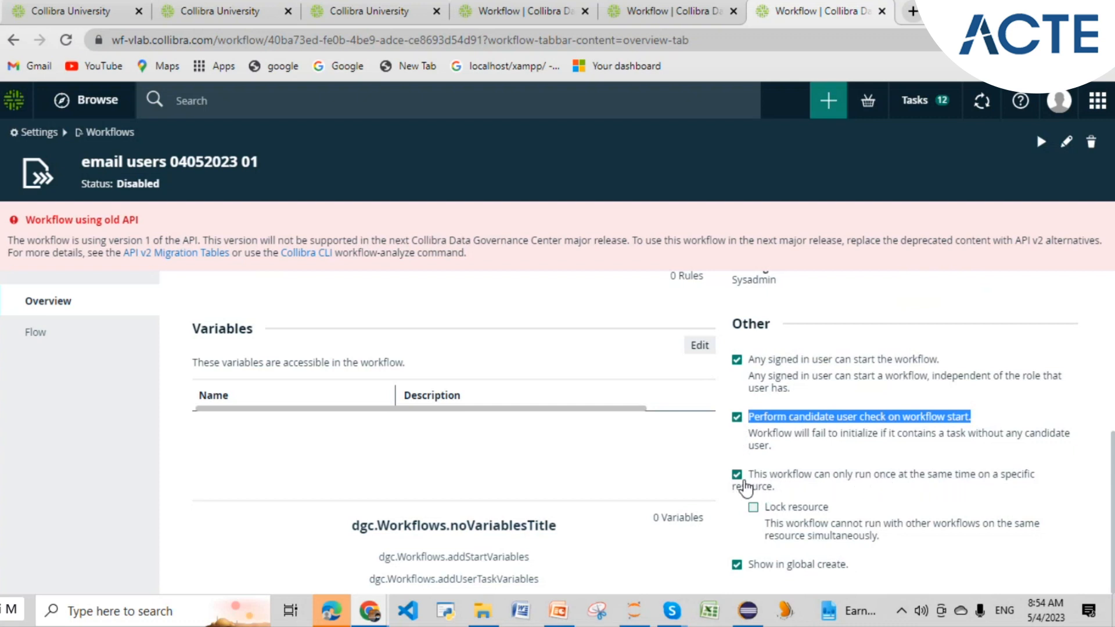
left_click(743, 486)
left_click(736, 485)
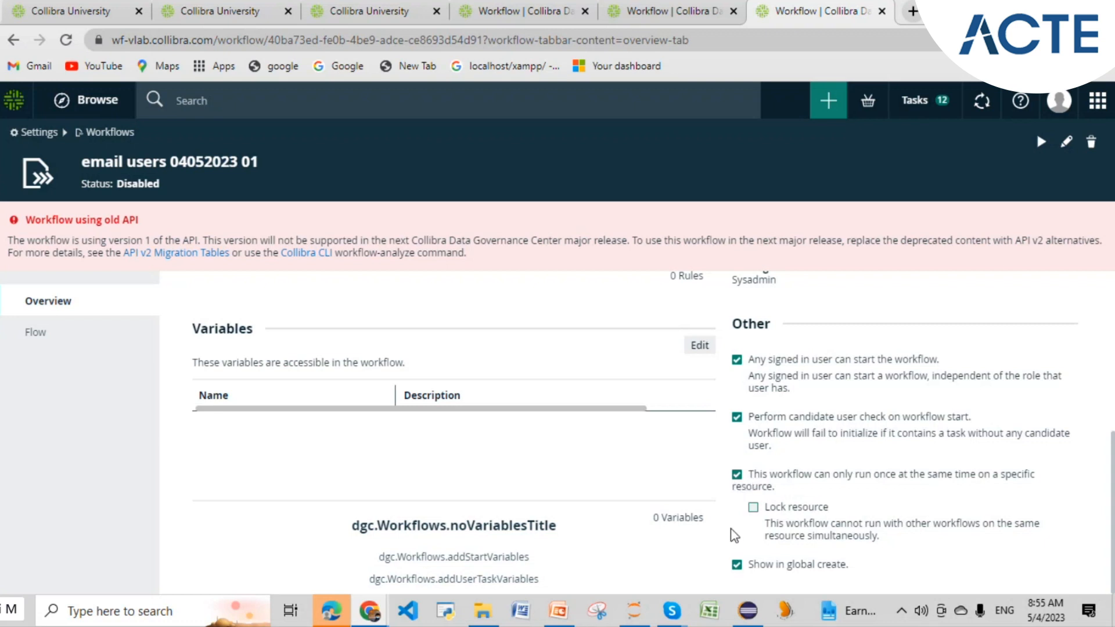
scroll(735, 535, "up", 5)
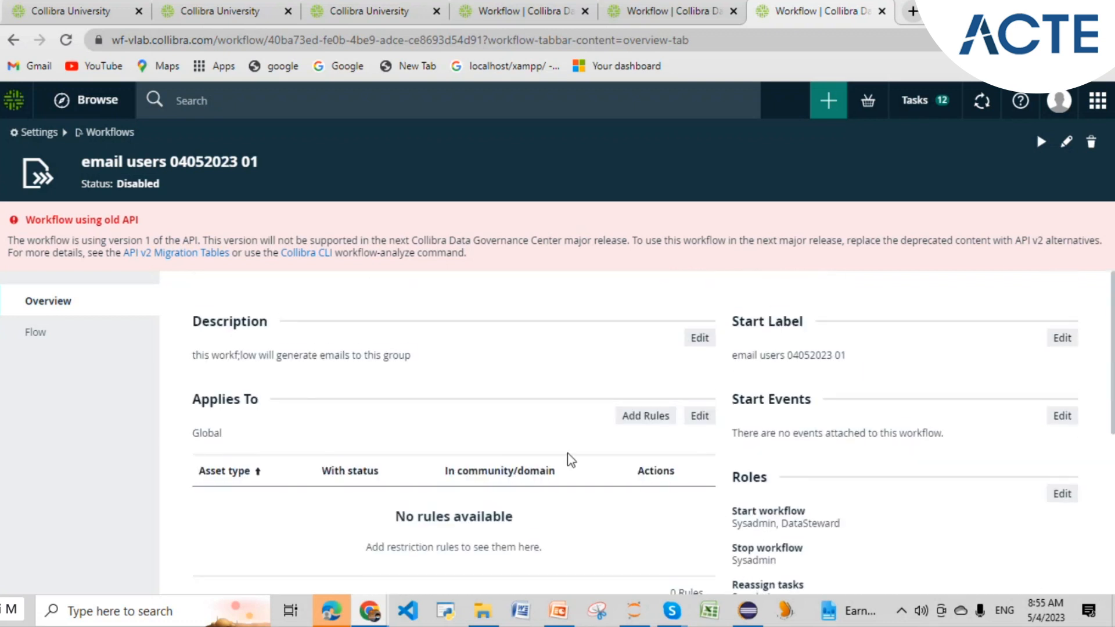
scroll(555, 404, "down", 4)
scroll(555, 403, "up", 4)
left_click_drag(252, 154, 83, 165)
key("ctrl+c")
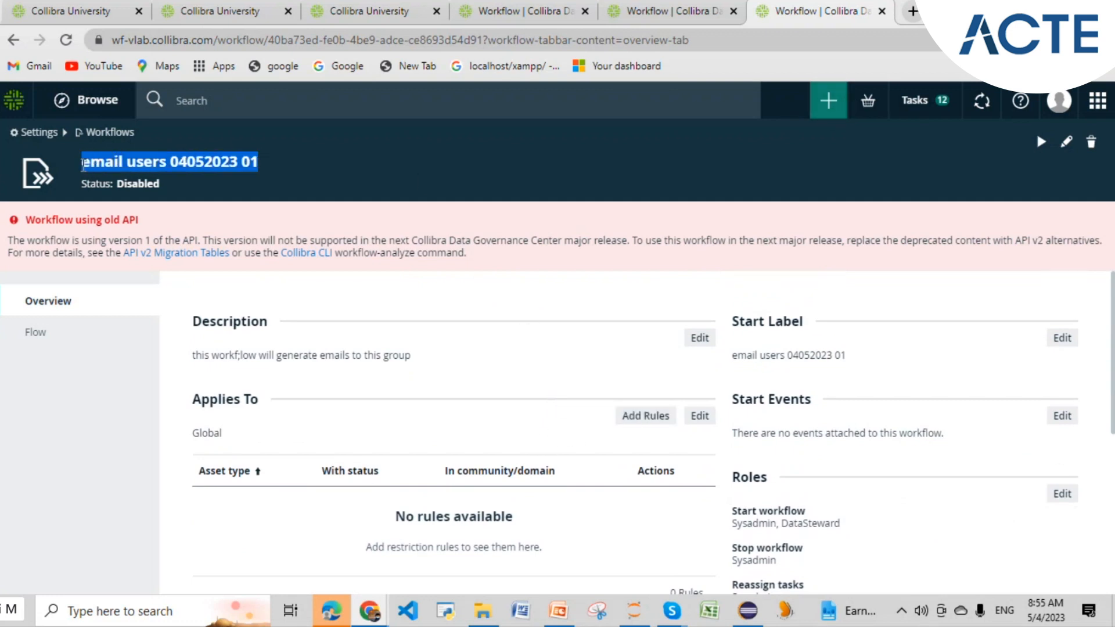
left_click(828, 100)
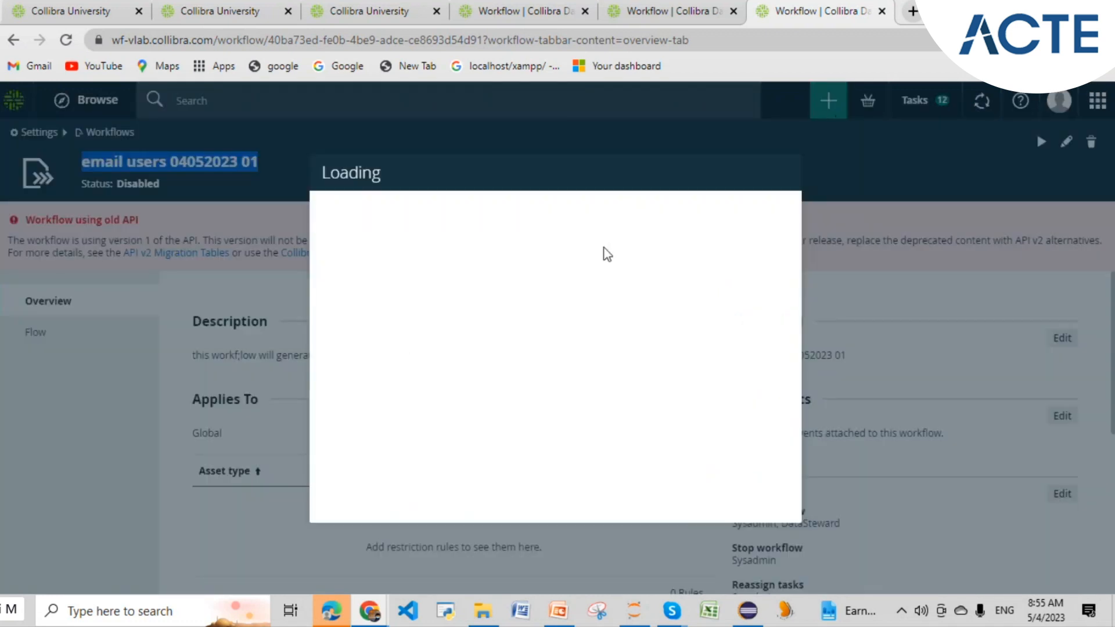
key("ctrl+v")
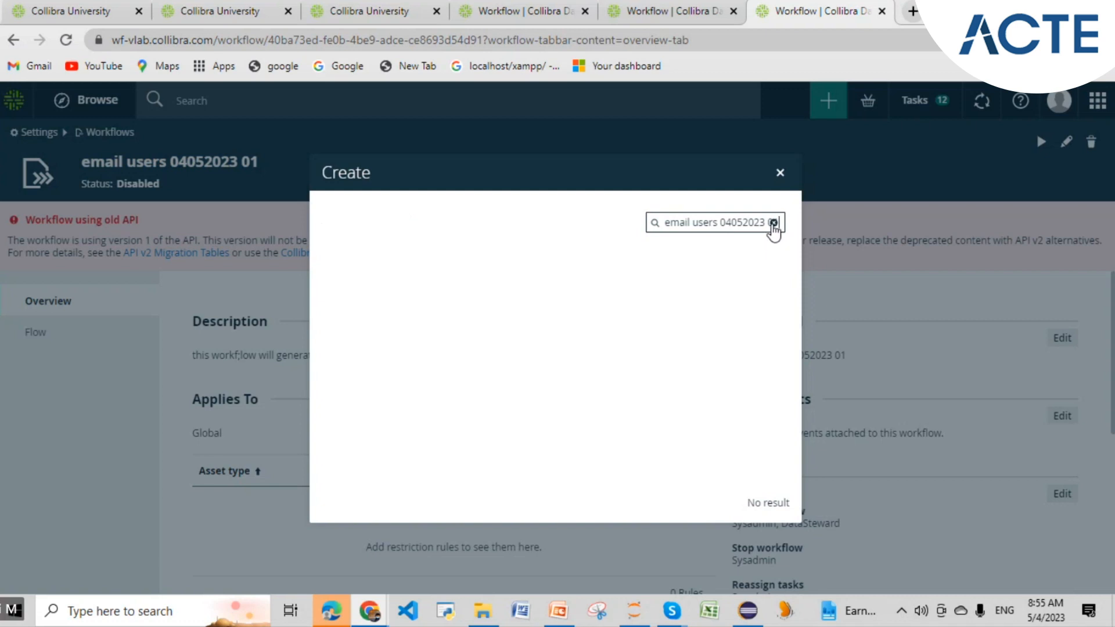
left_click(773, 224)
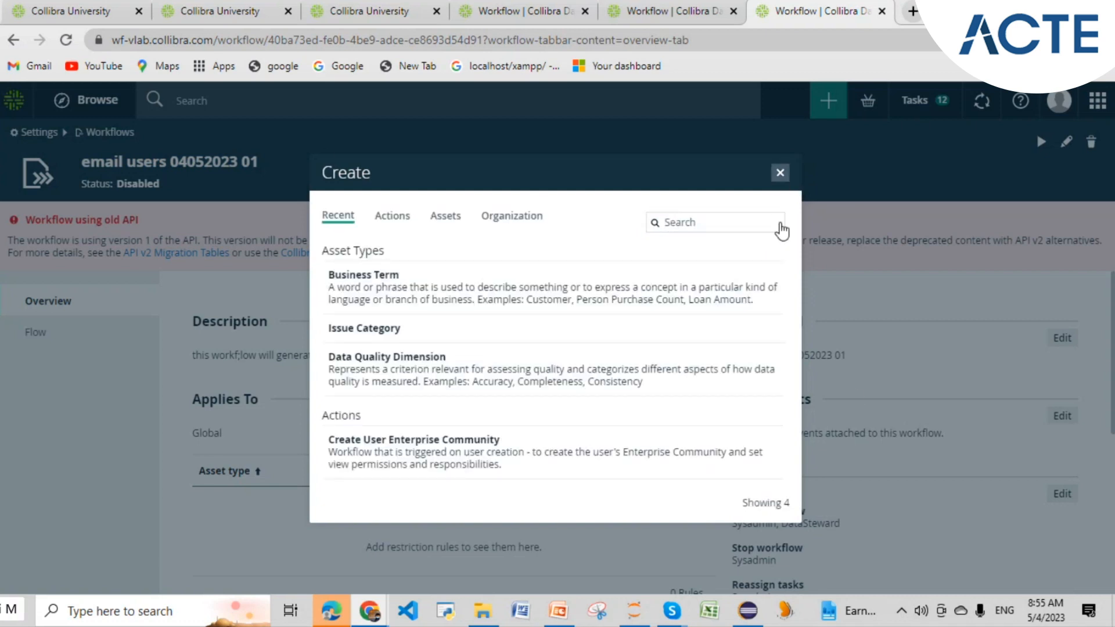
left_click(854, 392)
scroll(864, 425, "down", 5)
left_click(66, 40)
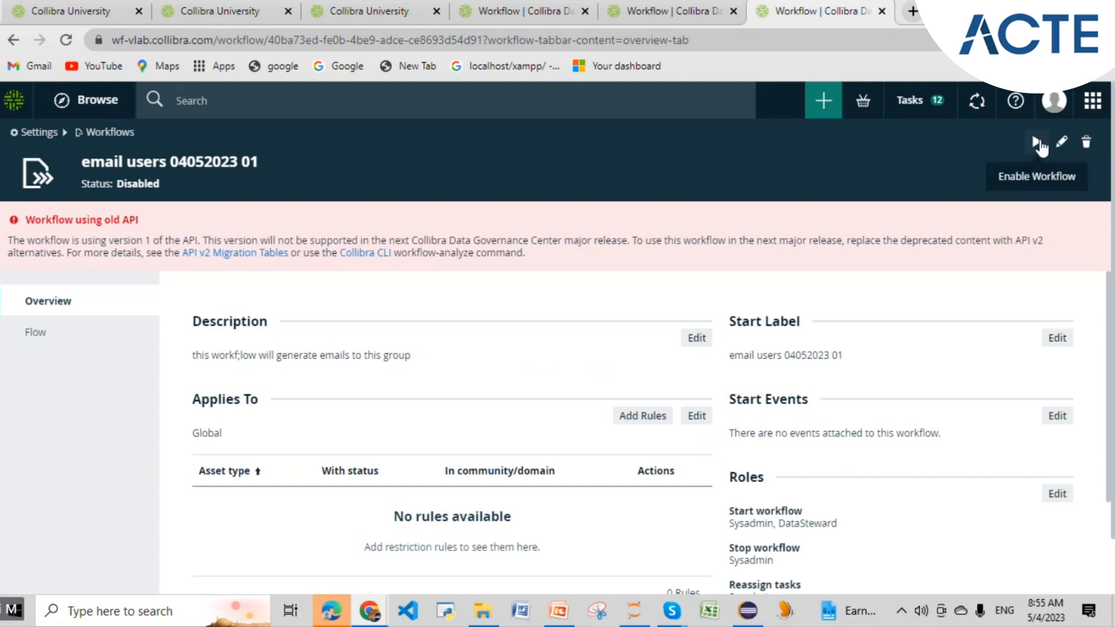
left_click(1036, 142)
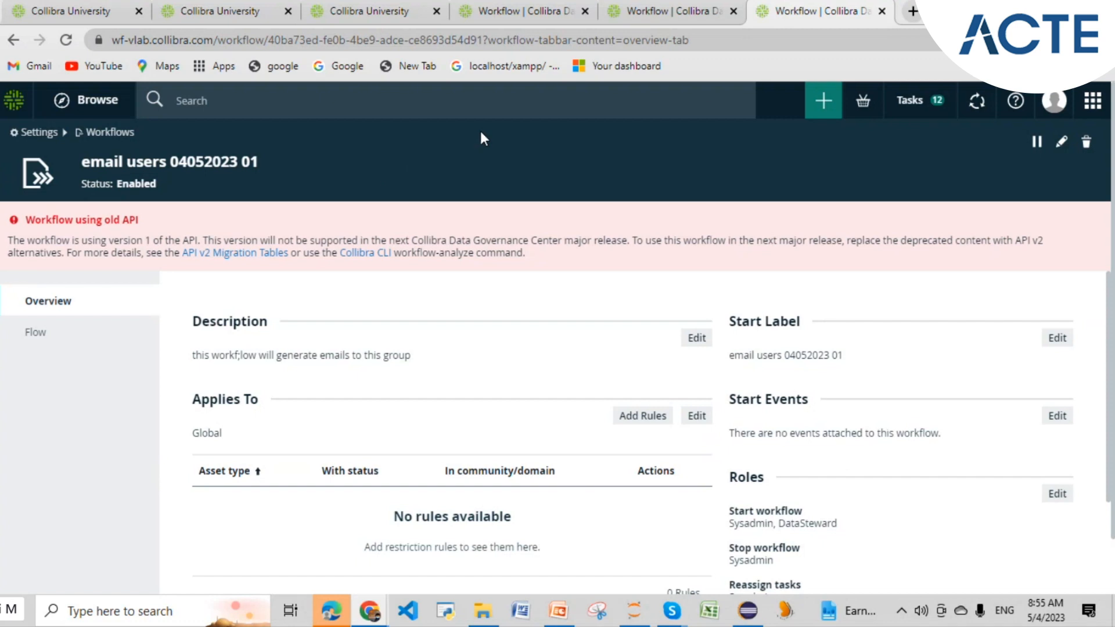
left_click(824, 101)
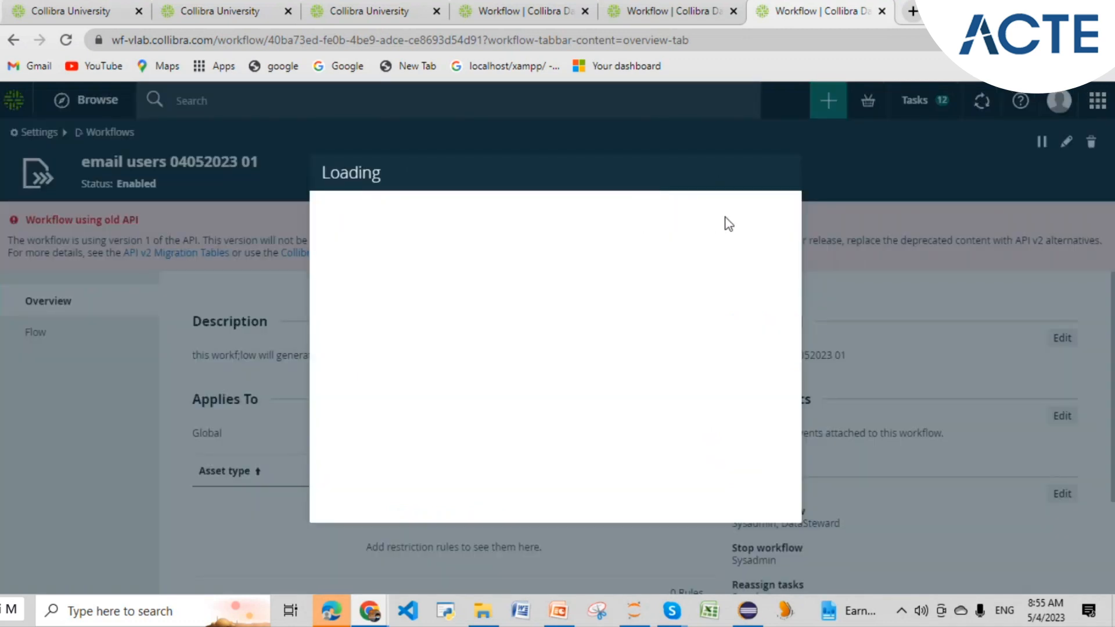
key("ctrl+v")
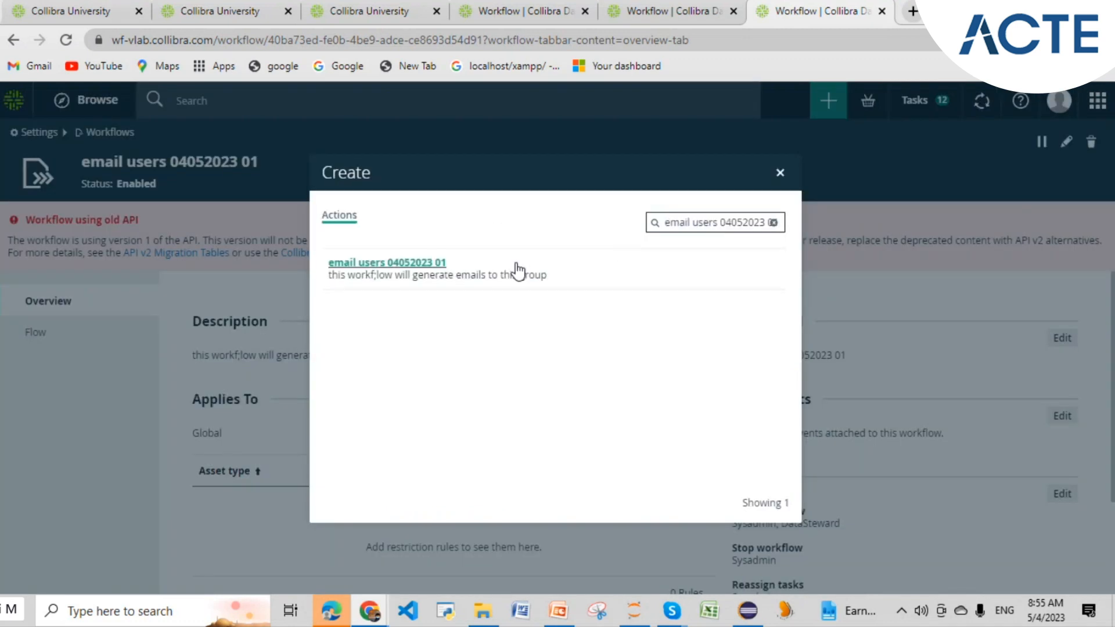
left_click(428, 268)
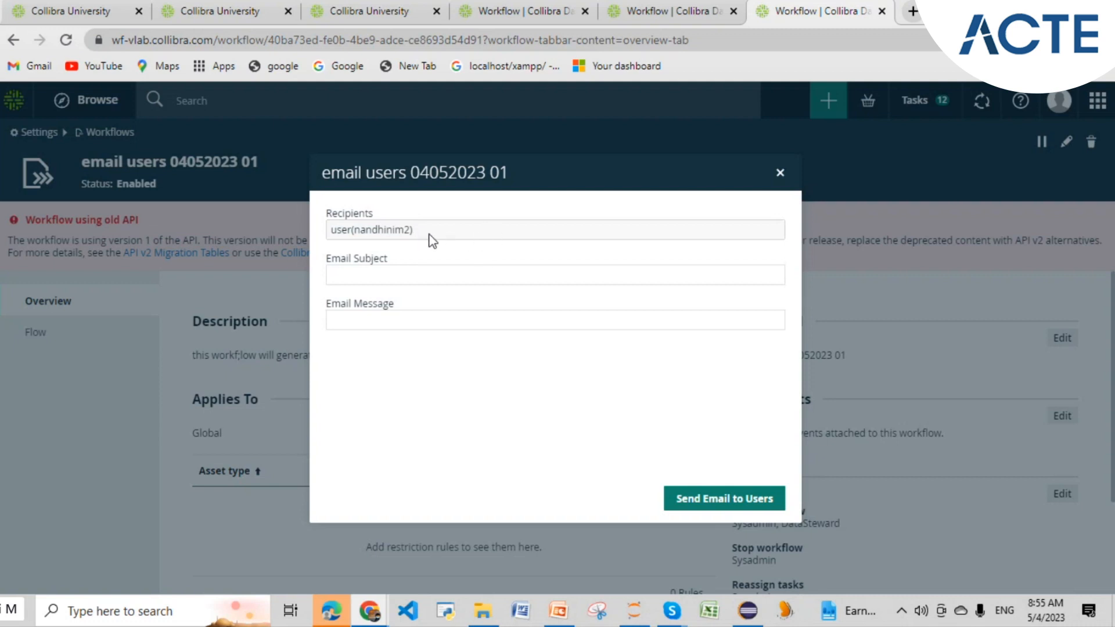
- Enter Email Subject 'test mail' and Email Message 'this is a test mail'
left_click(452, 273)
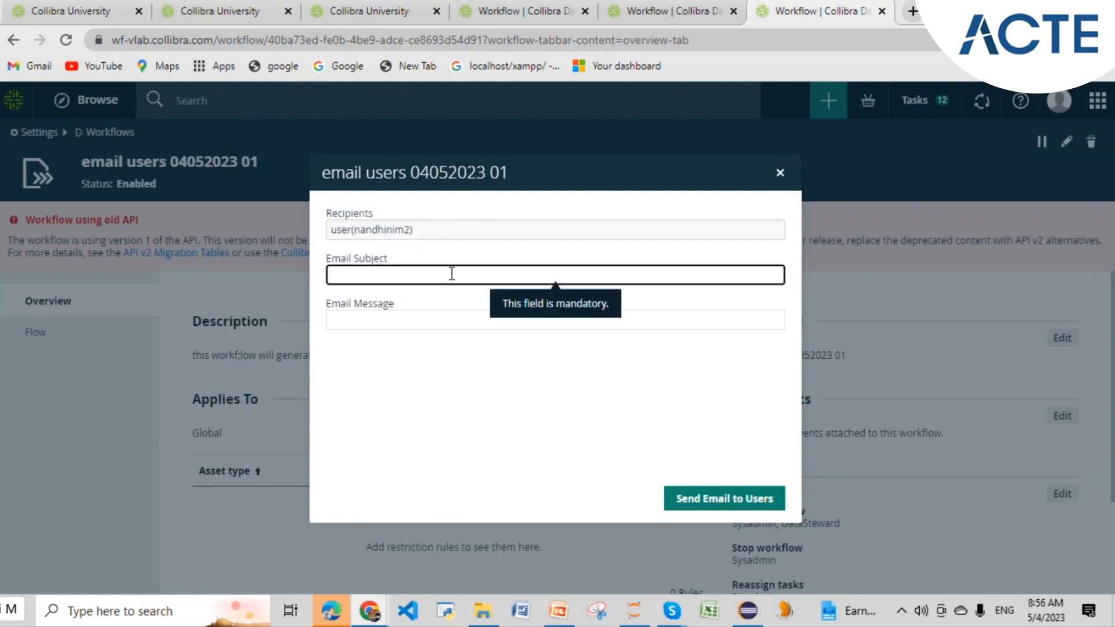
type("hi")
key("BackSpace")
type("test mail")
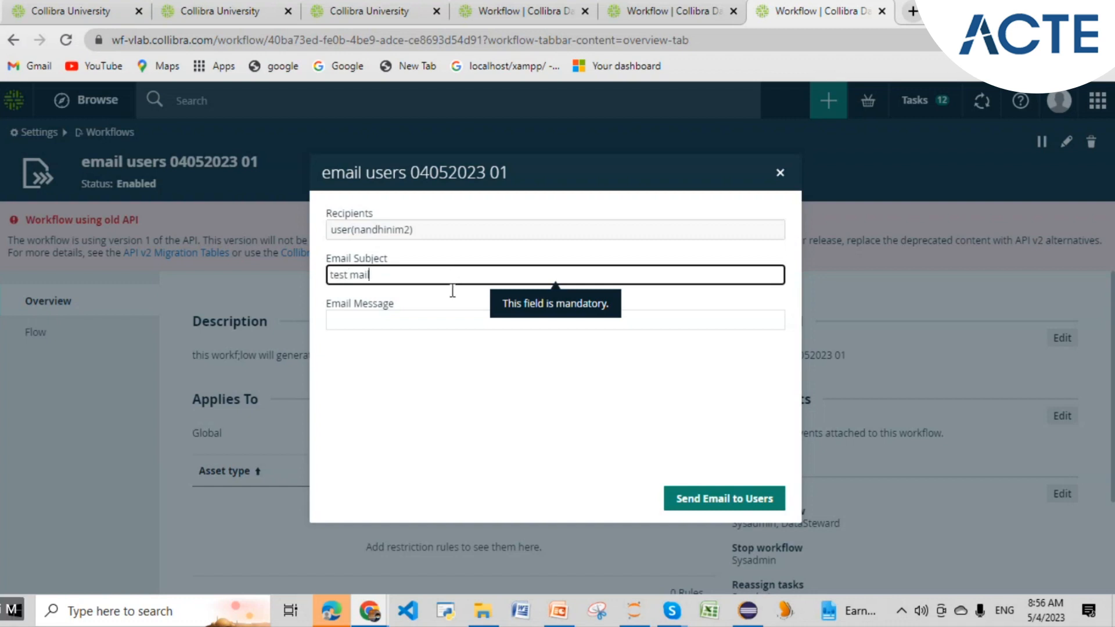
left_click(453, 325)
type("this is a ")
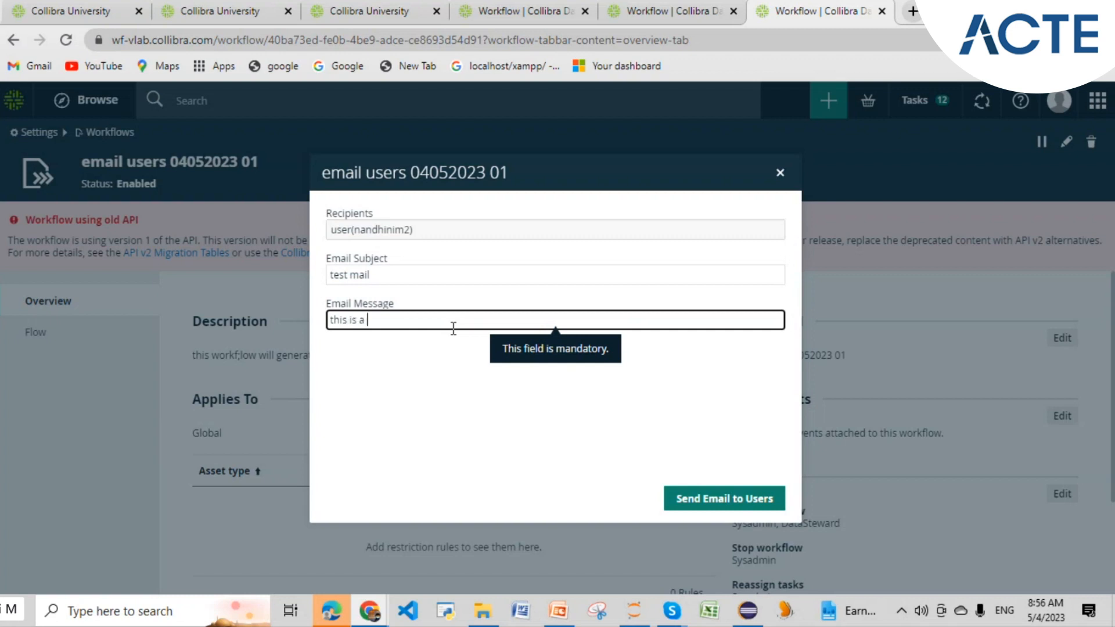
type("test ma")
key("BackSpace")
key("BackSpace")
type("mail")
- Send the email to users and dismiss the workflow-started notification
left_click(707, 503)
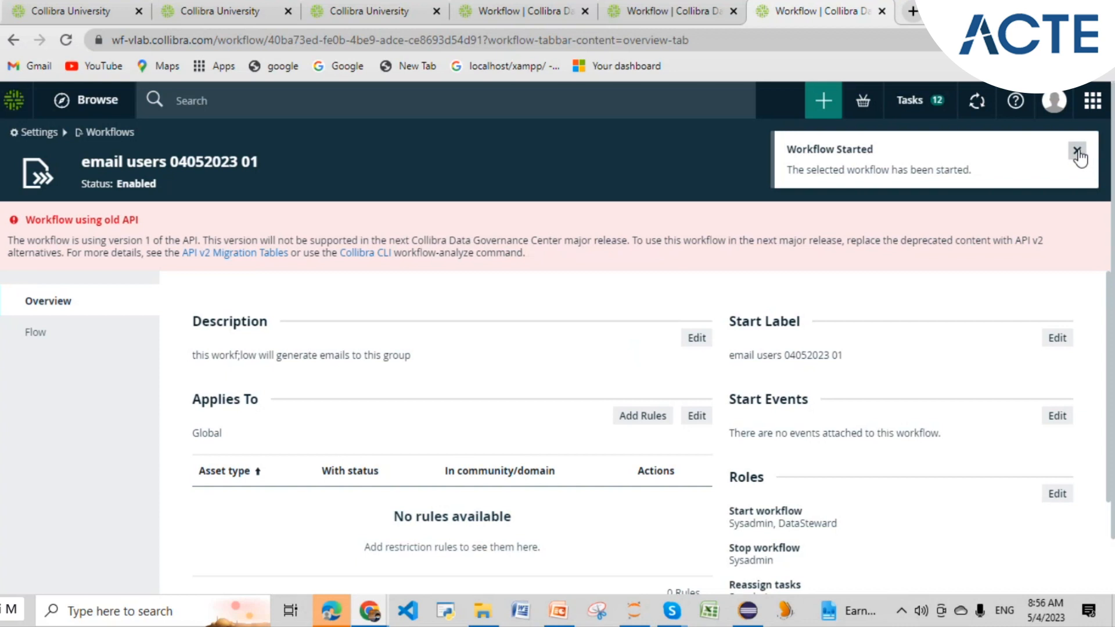
left_click(1078, 152)
scroll(537, 369, "down", 1)
scroll(537, 370, "down", 3)
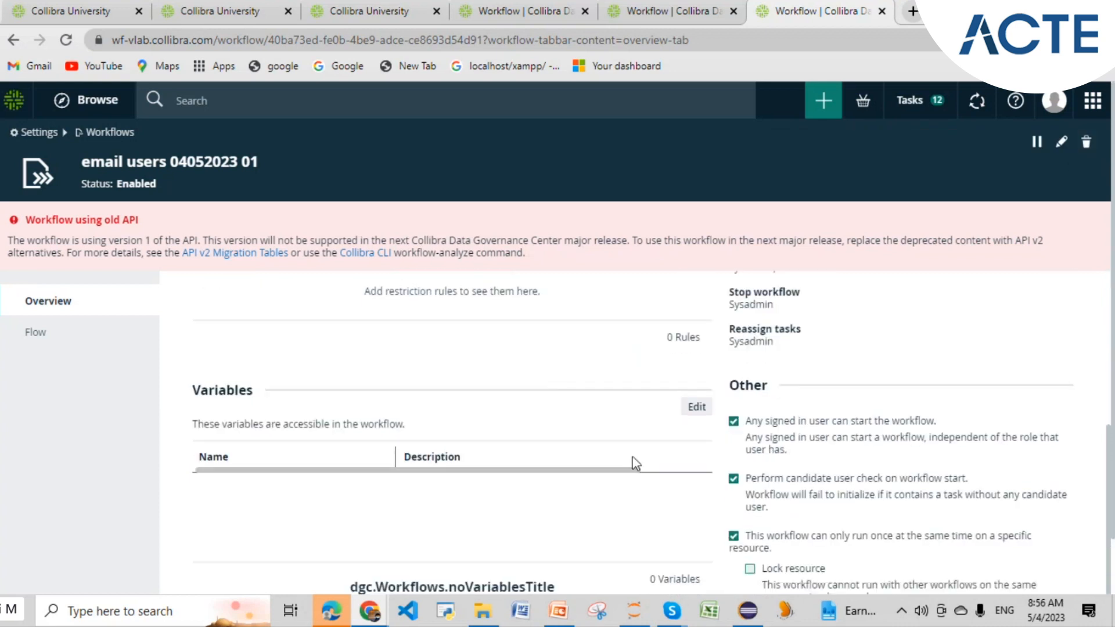
- Switch to Eclipse and enlarge the BPMN diagram editor above the Properties panel
left_click(756, 620)
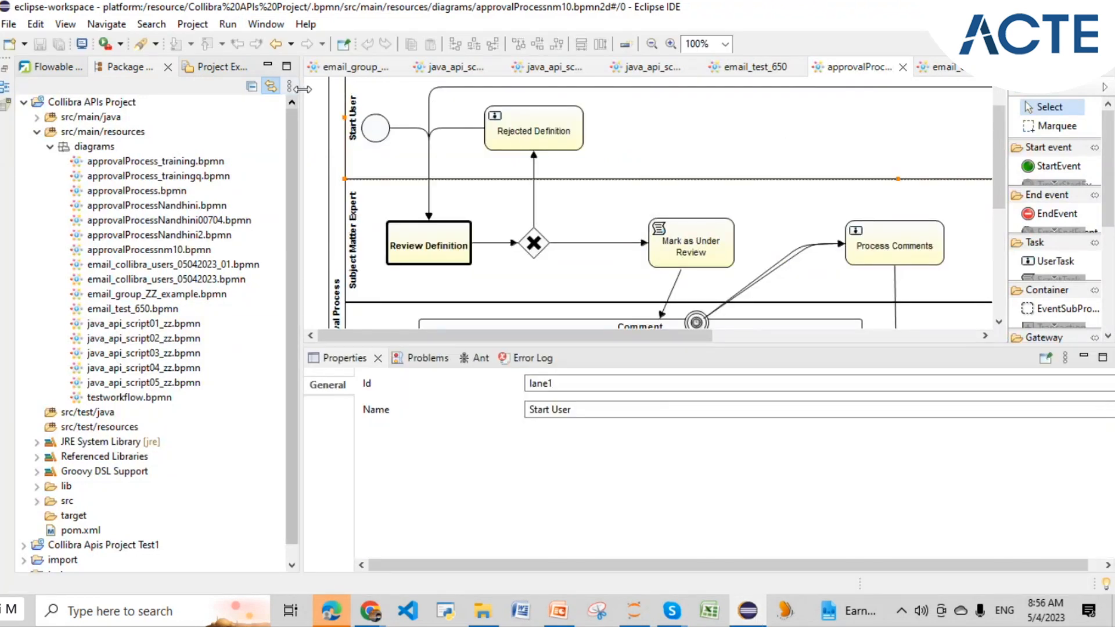
left_click_drag(300, 89, 124, 89)
left_click_drag(311, 344, 302, 518)
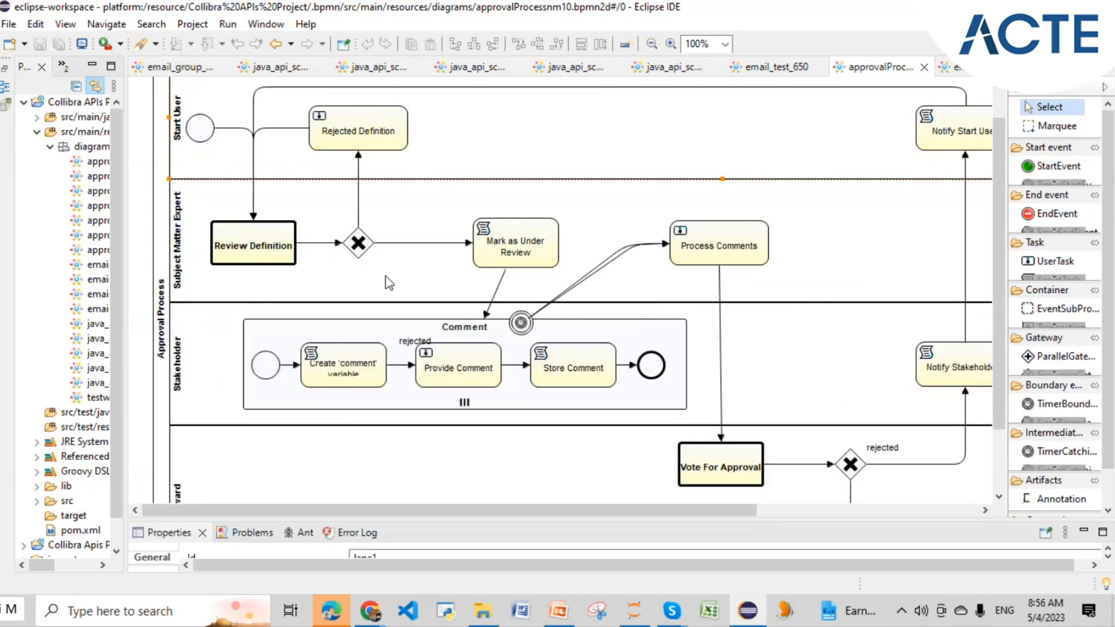
scroll(388, 283, "up", 2)
- Select startevent1 in the Start User lane and review the diagram's tasks
left_click(206, 170)
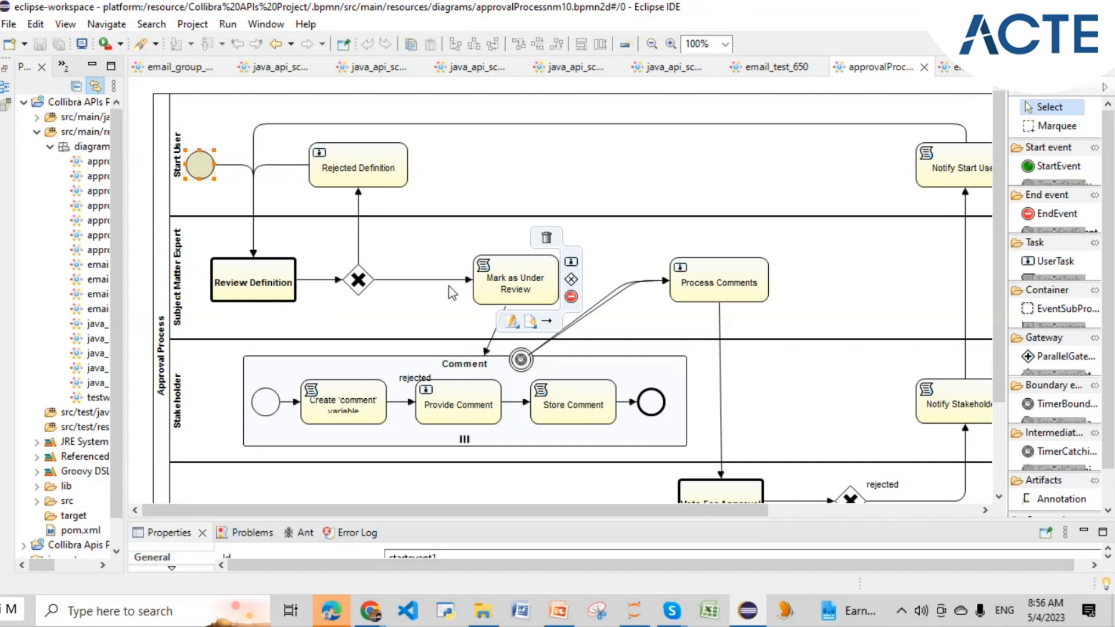
mouse_move(513, 288)
mouse_move(461, 390)
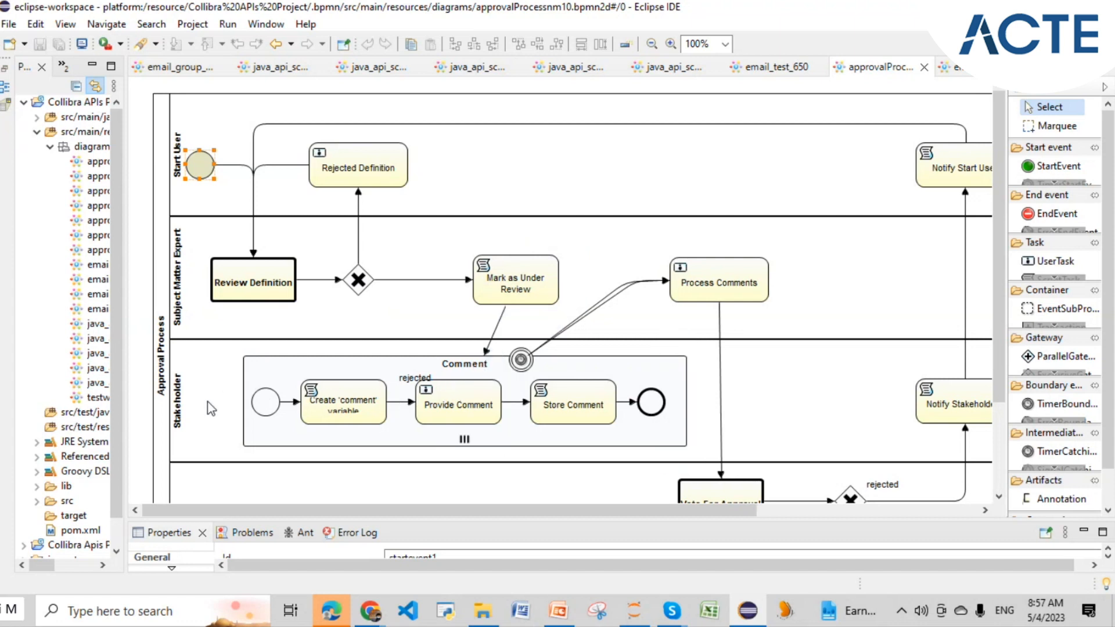
mouse_move(461, 415)
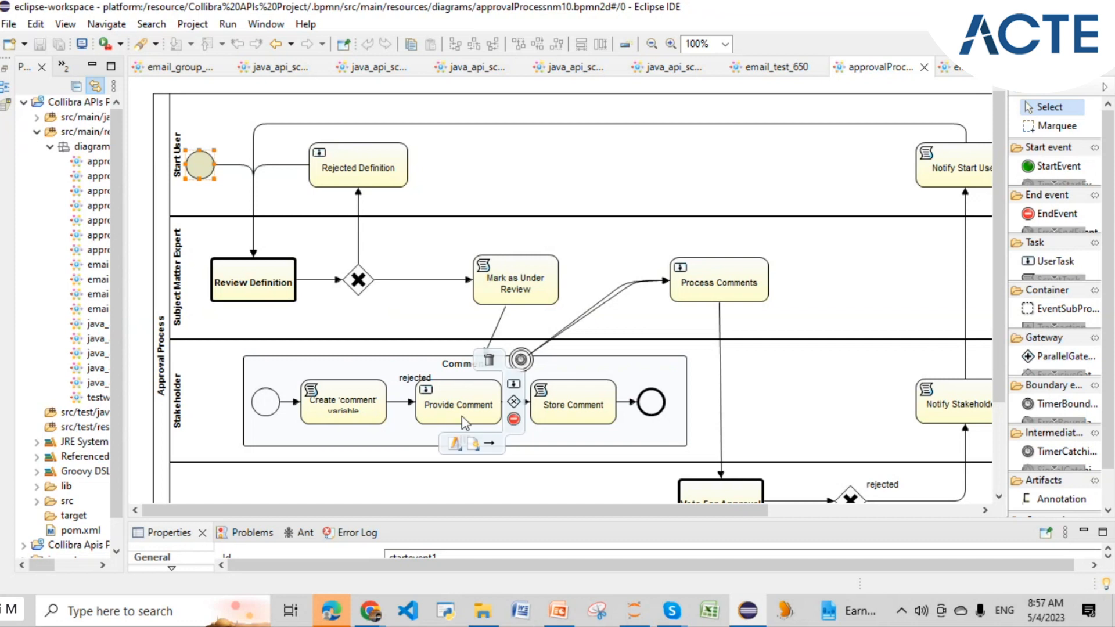
mouse_move(338, 417)
mouse_move(540, 404)
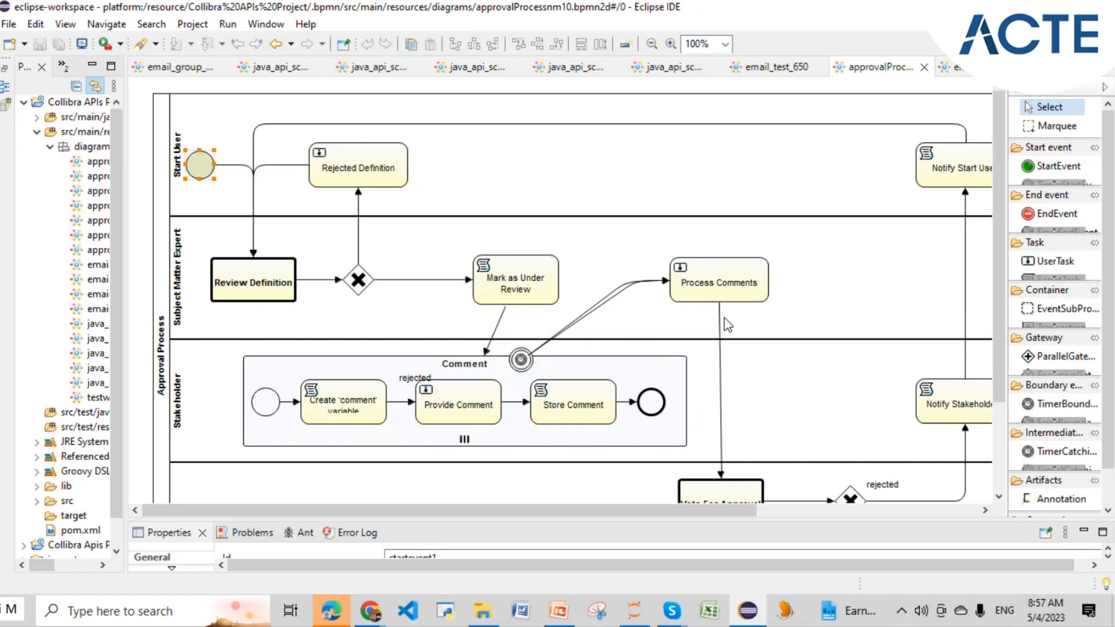
scroll(743, 380, "down", 2)
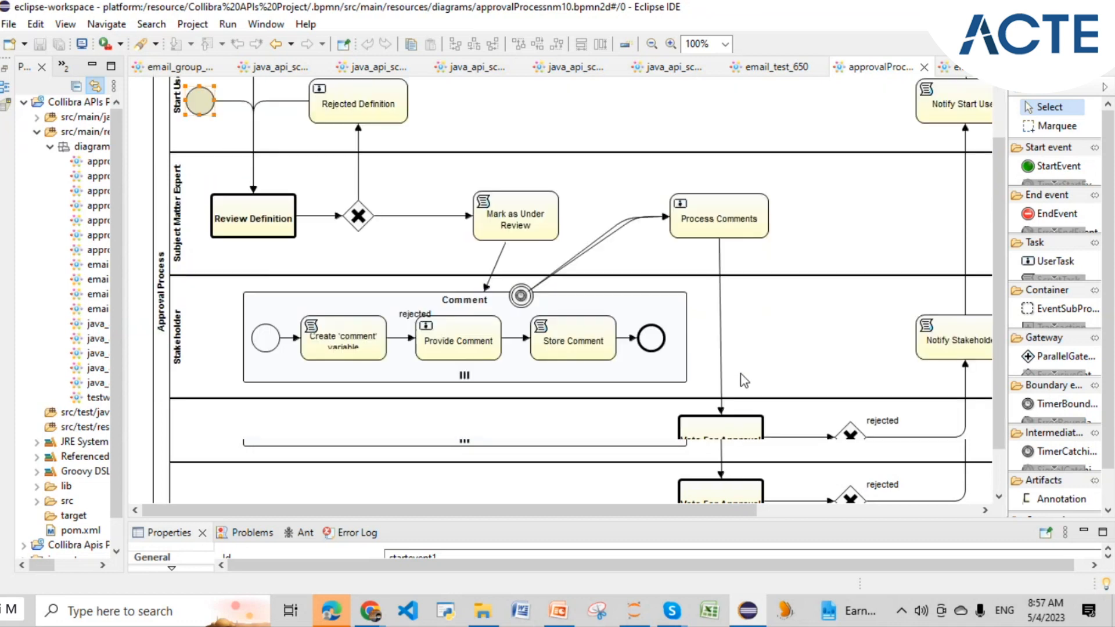
mouse_move(736, 393)
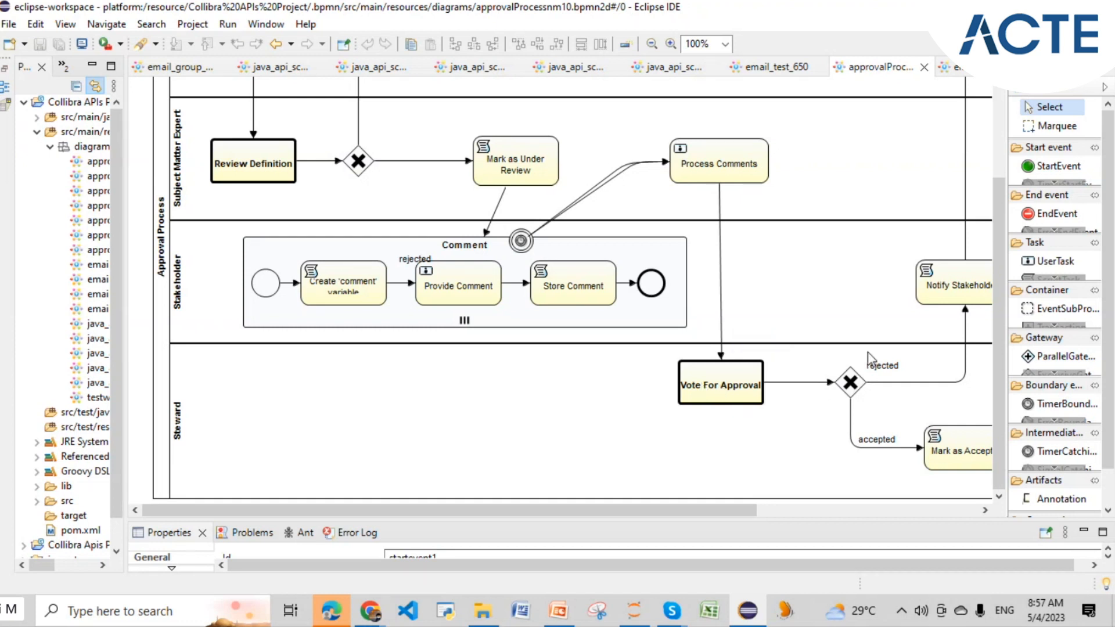
left_click_drag(734, 515, 916, 515)
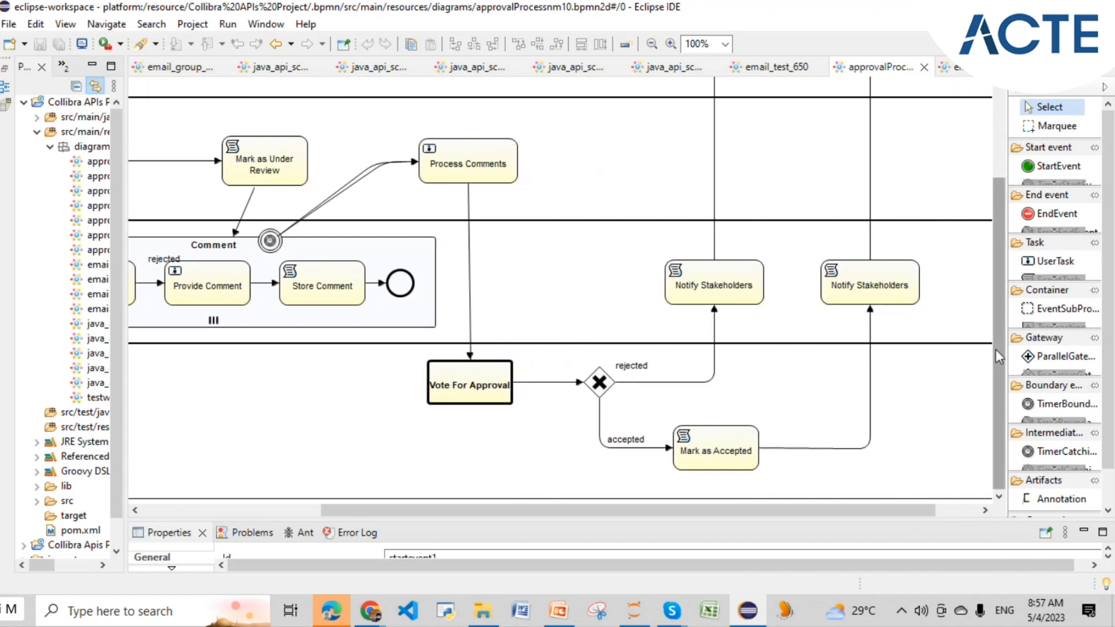
left_click_drag(995, 349, 939, 251)
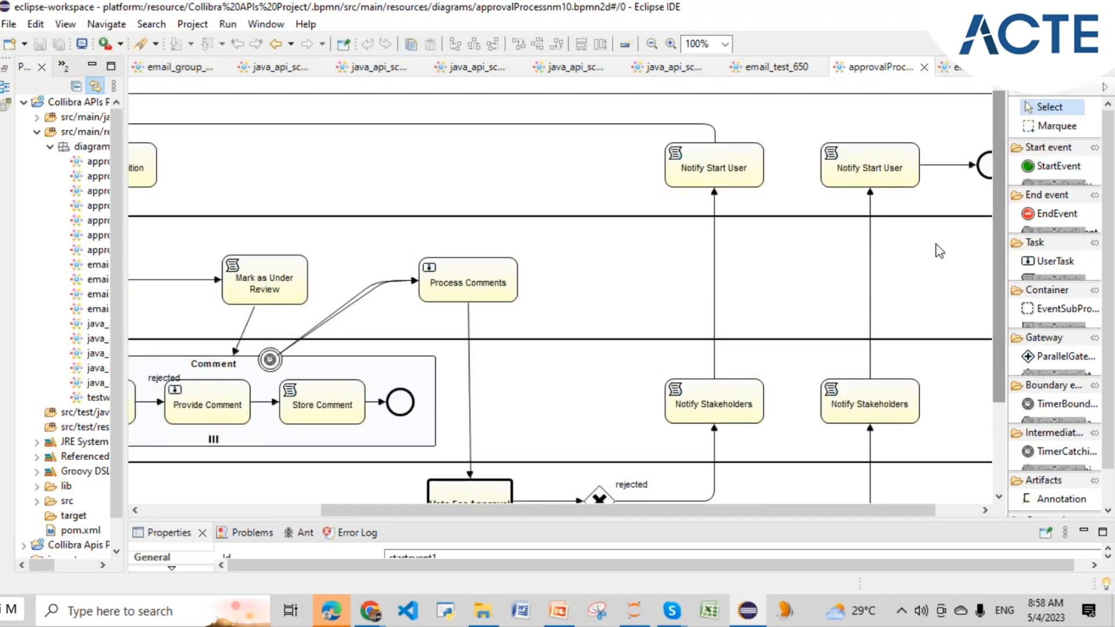
mouse_move(869, 174)
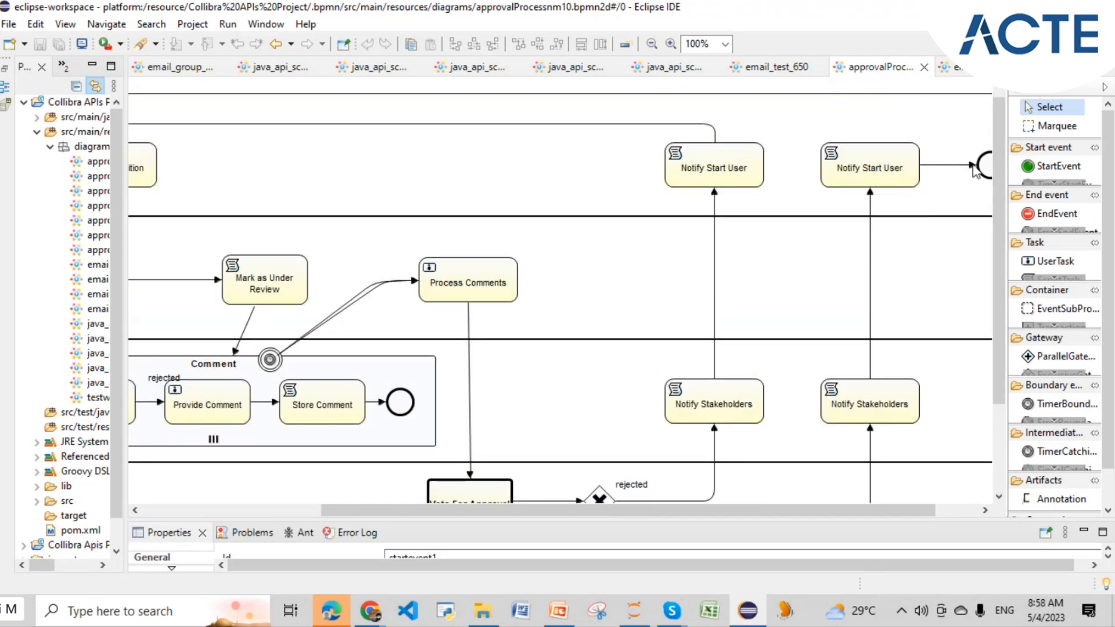
left_click_drag(1000, 373, 997, 446)
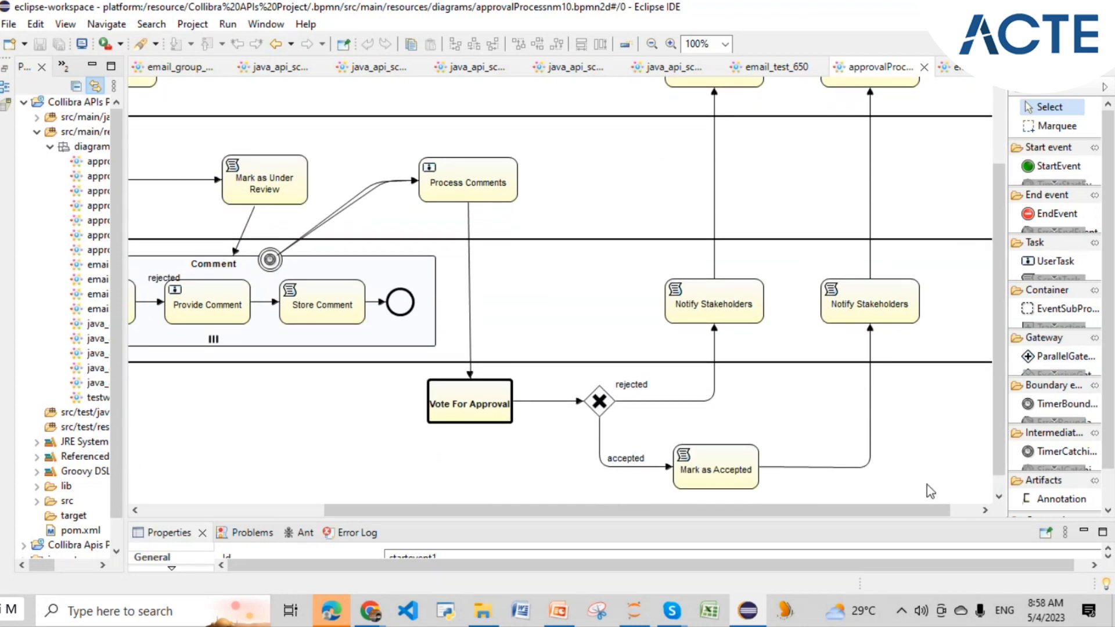
left_click_drag(926, 511, 948, 511)
mouse_move(686, 313)
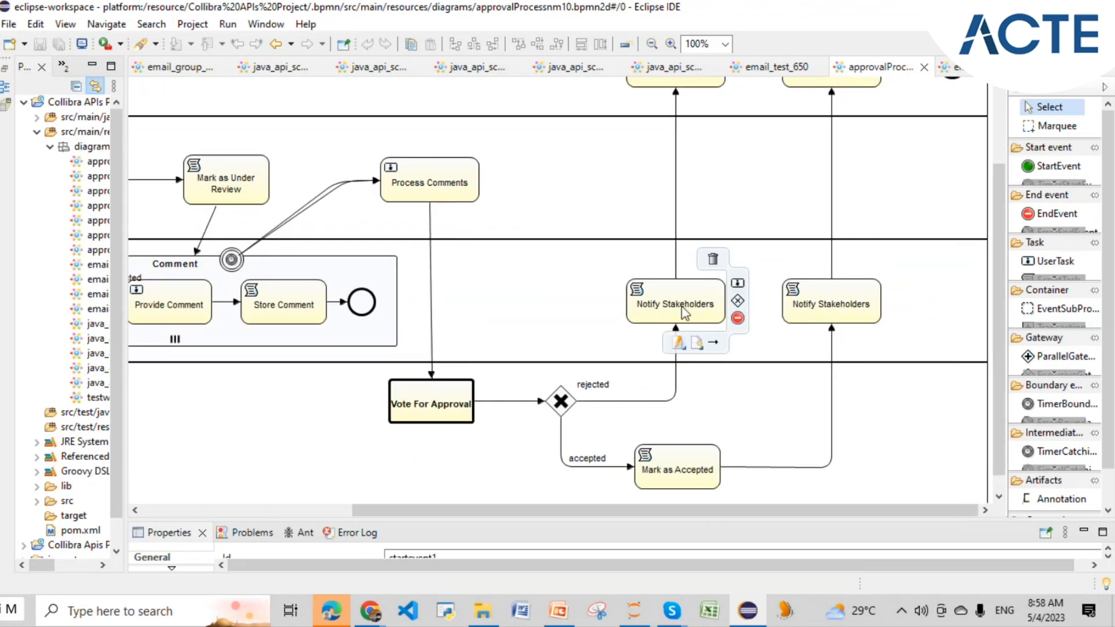
scroll(687, 313, "up", 3)
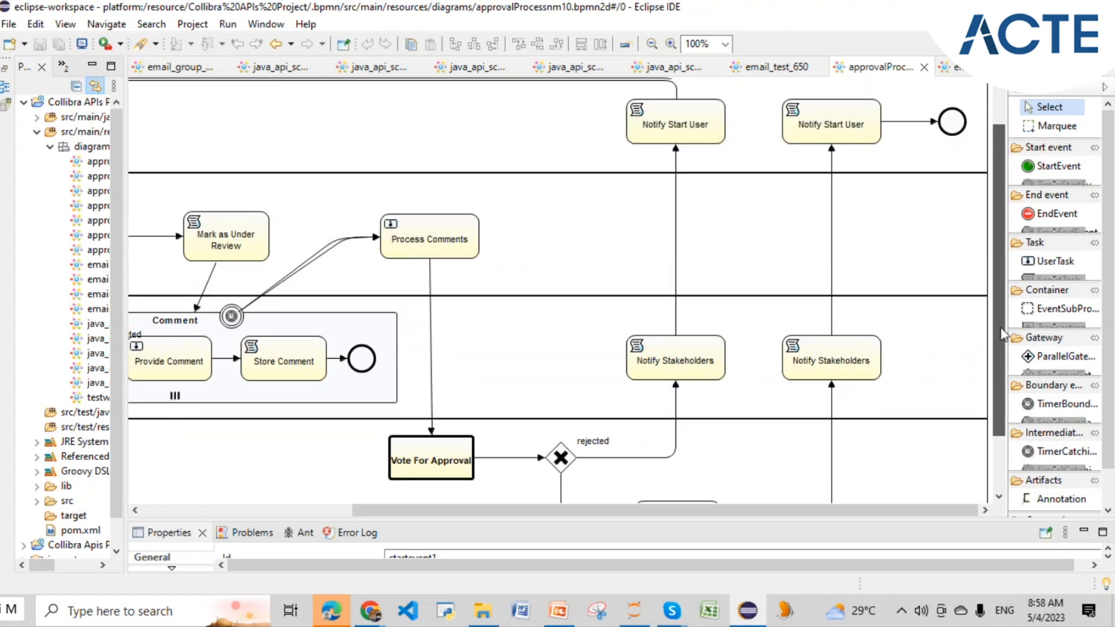
left_click_drag(682, 511, 476, 511)
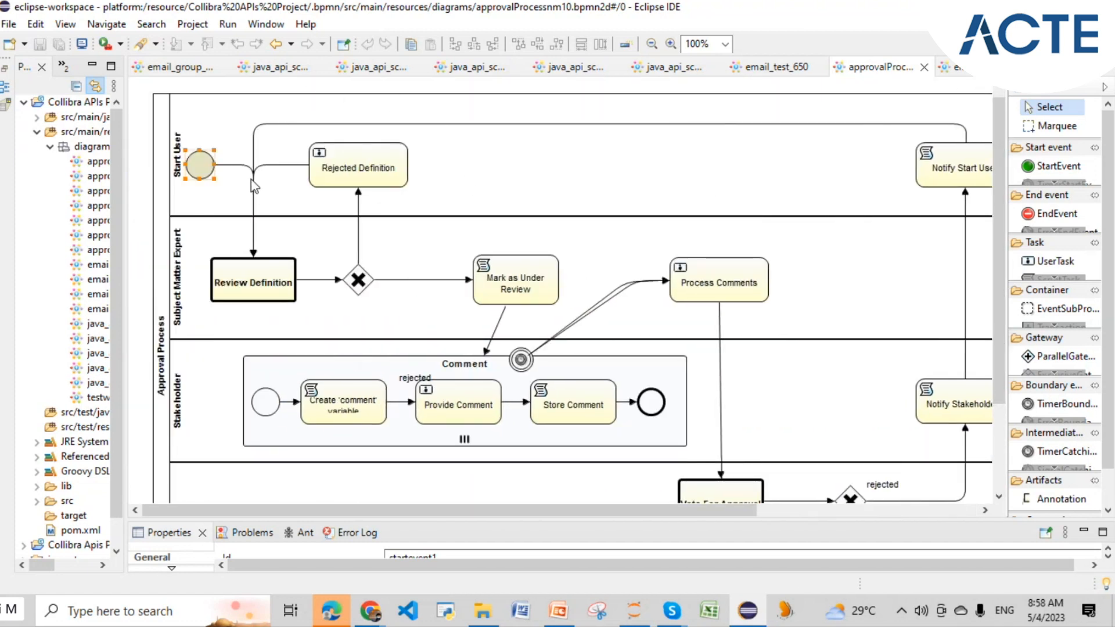
mouse_move(208, 175)
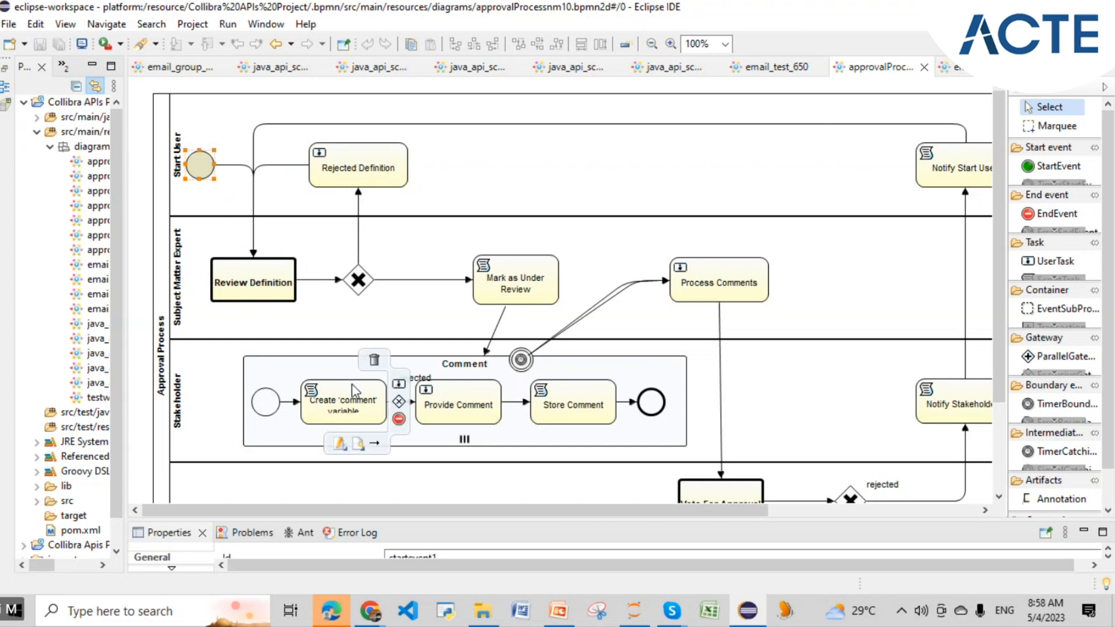
mouse_move(369, 608)
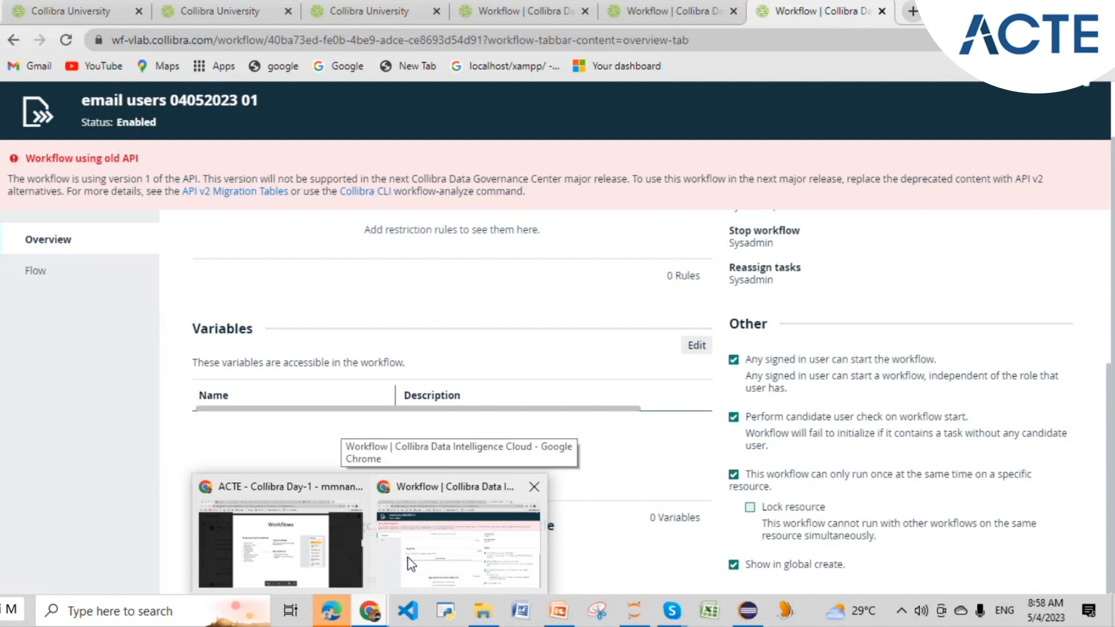
- Search '00704' and open the 00704 Finance Business Glossary domain through 00704 Enterprise Community
left_click(409, 564)
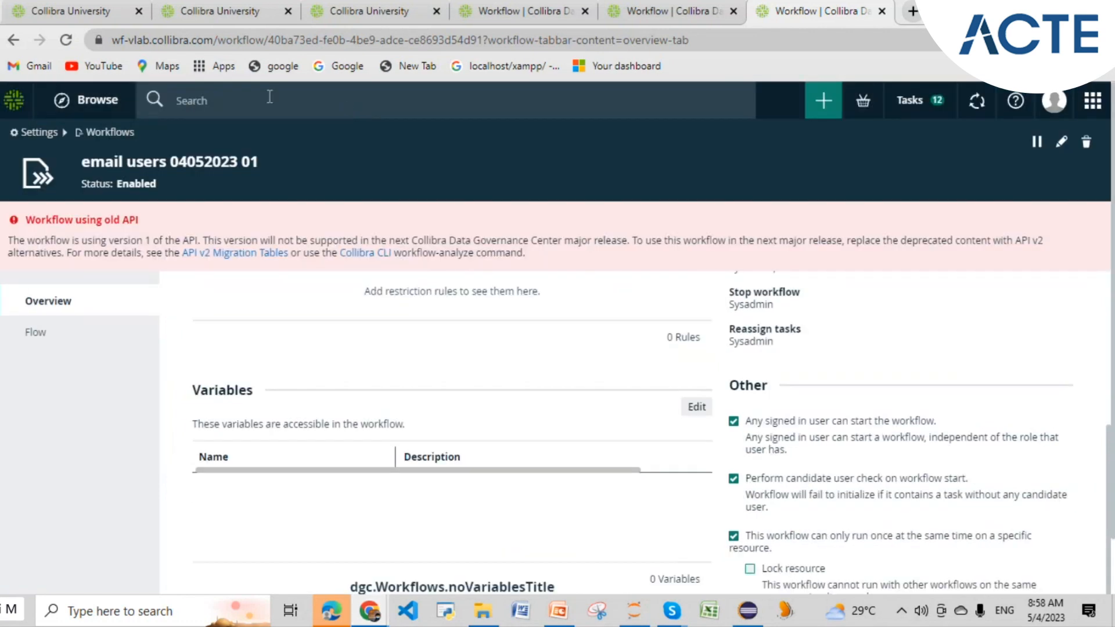
left_click(309, 100)
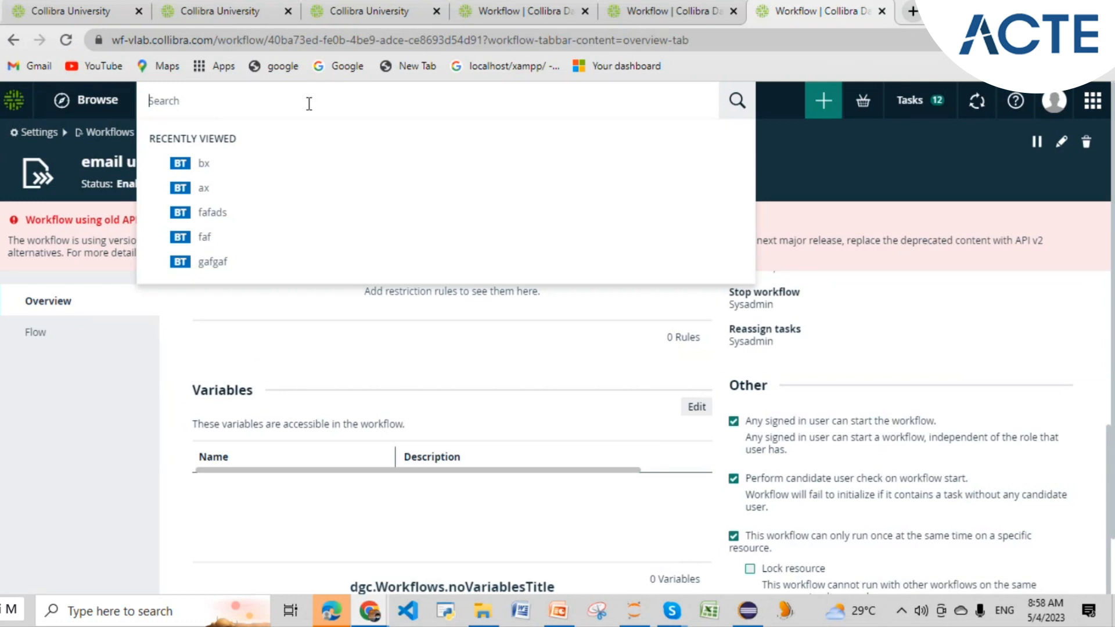
type("007")
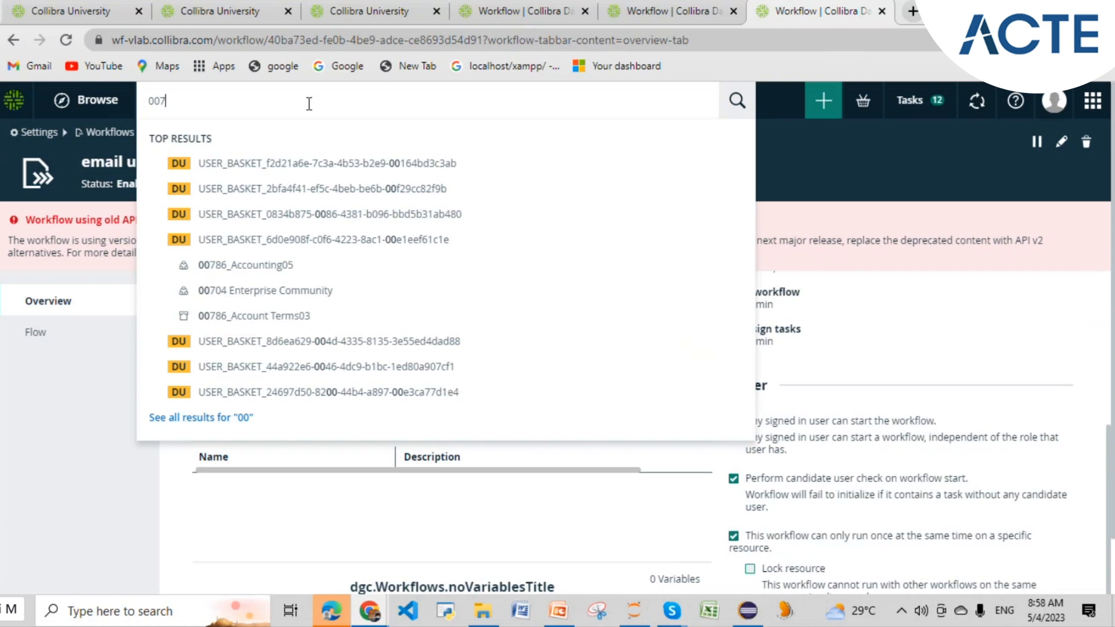
type("04")
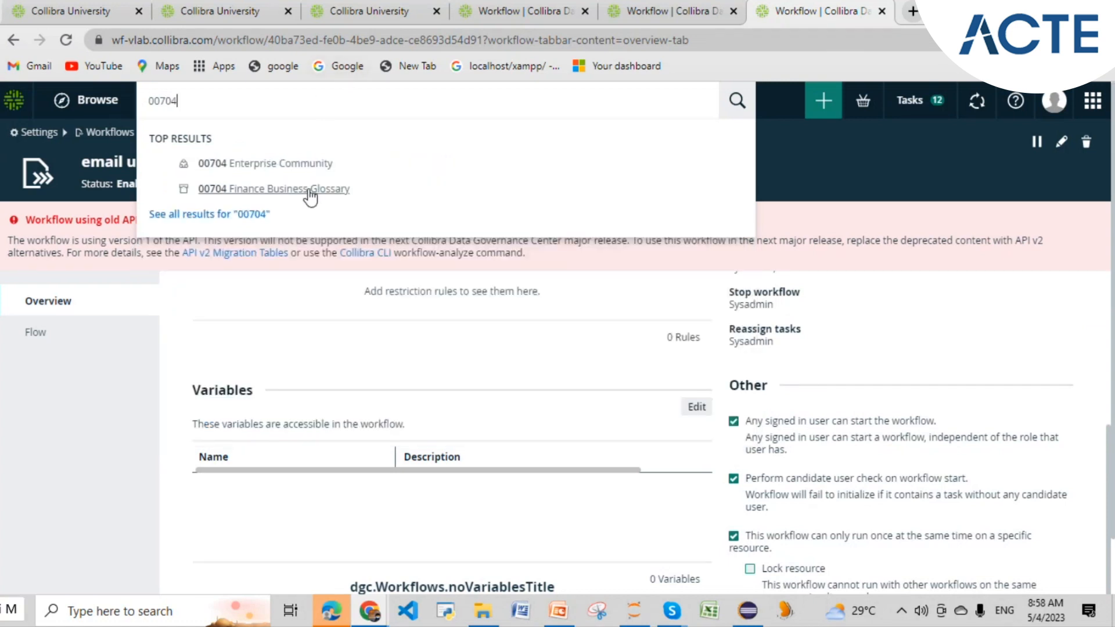
left_click(307, 165)
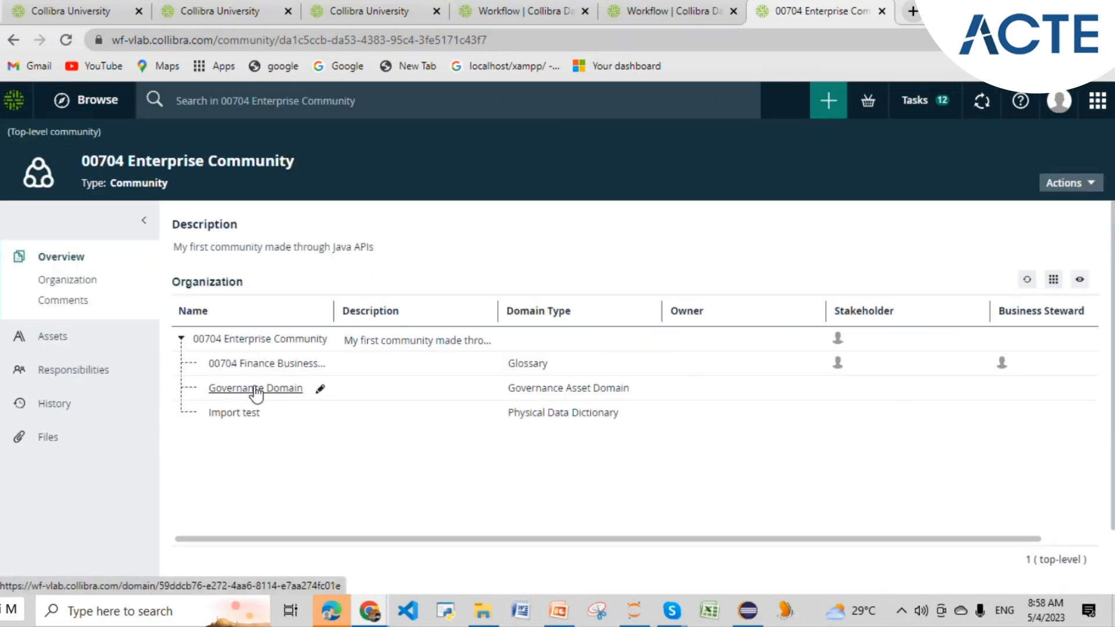
left_click(252, 370)
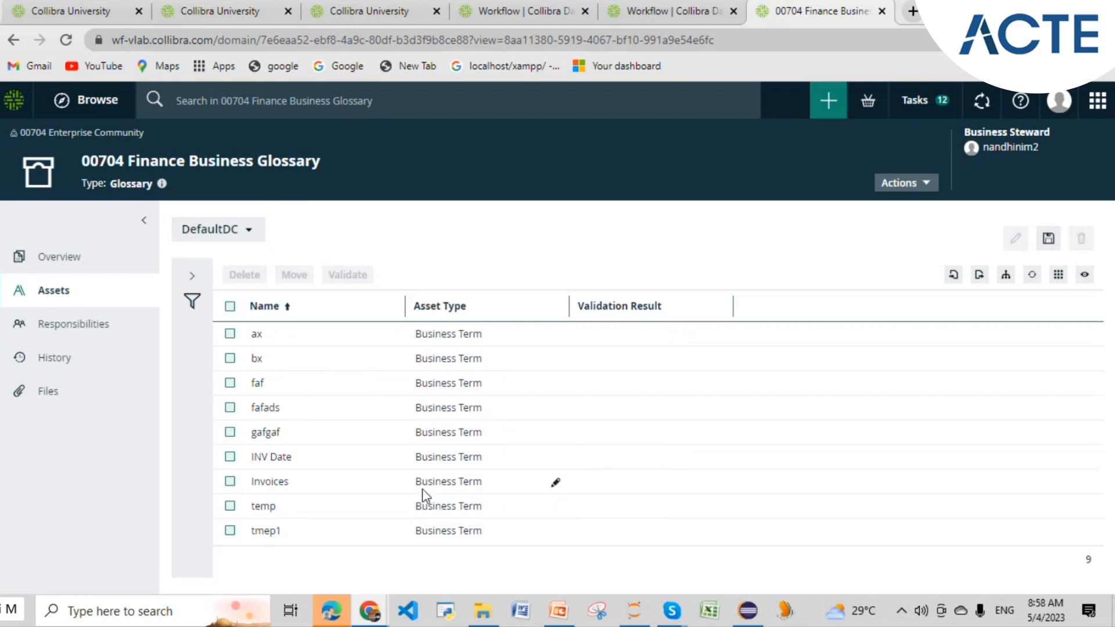
- Create the Business Term 'biz term' in the 00704 Finance Business Glossary and open its asset page
left_click(835, 105)
left_click(342, 320)
left_click(404, 318)
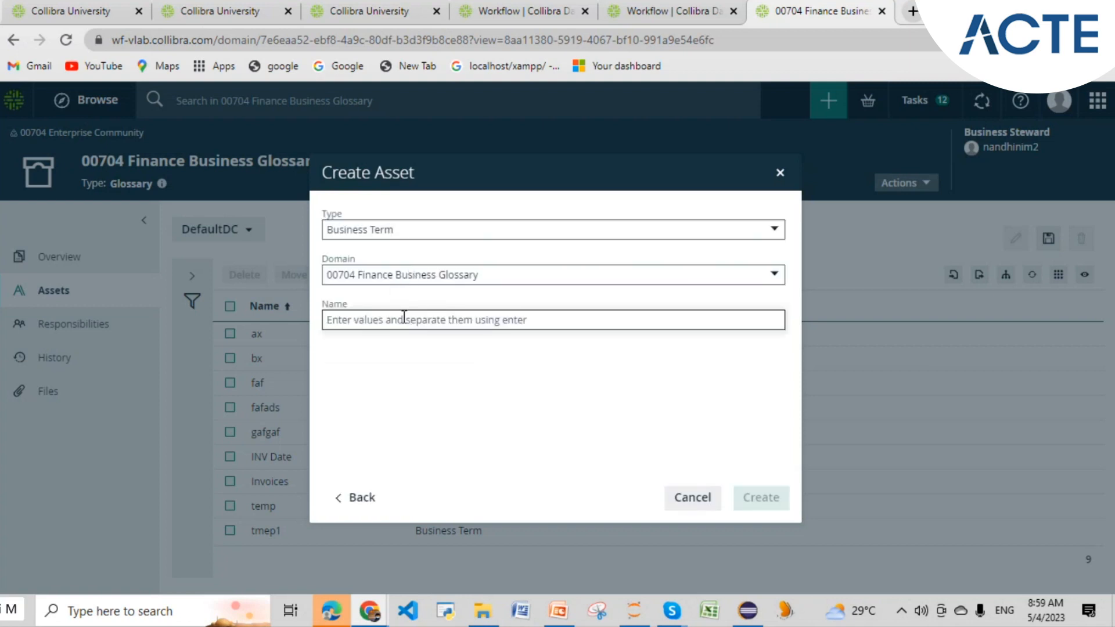
type("biz term")
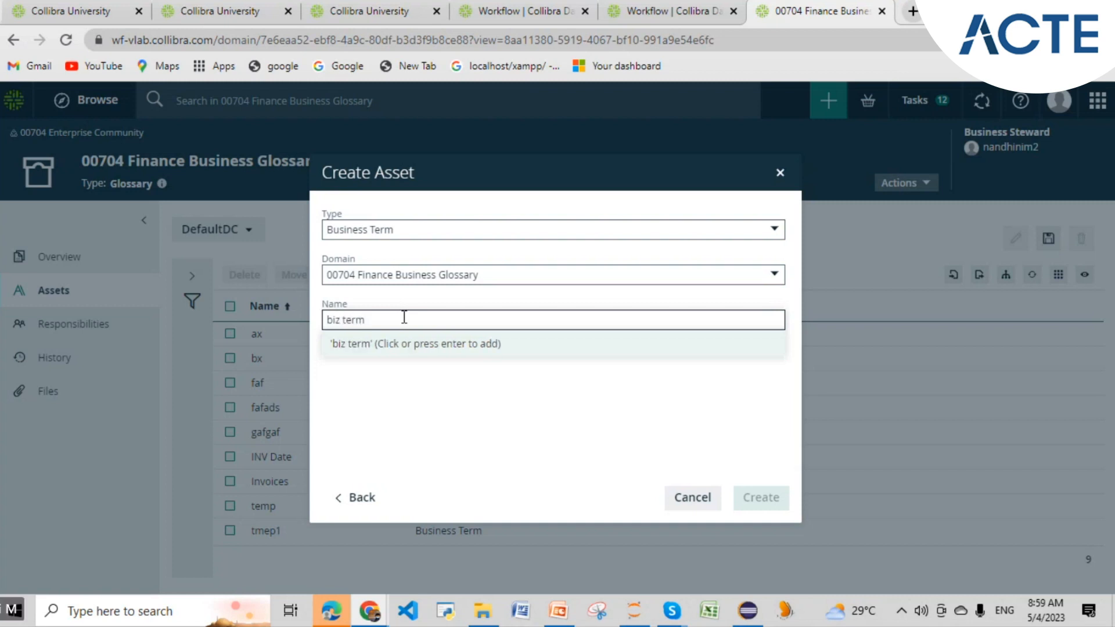
key("Return")
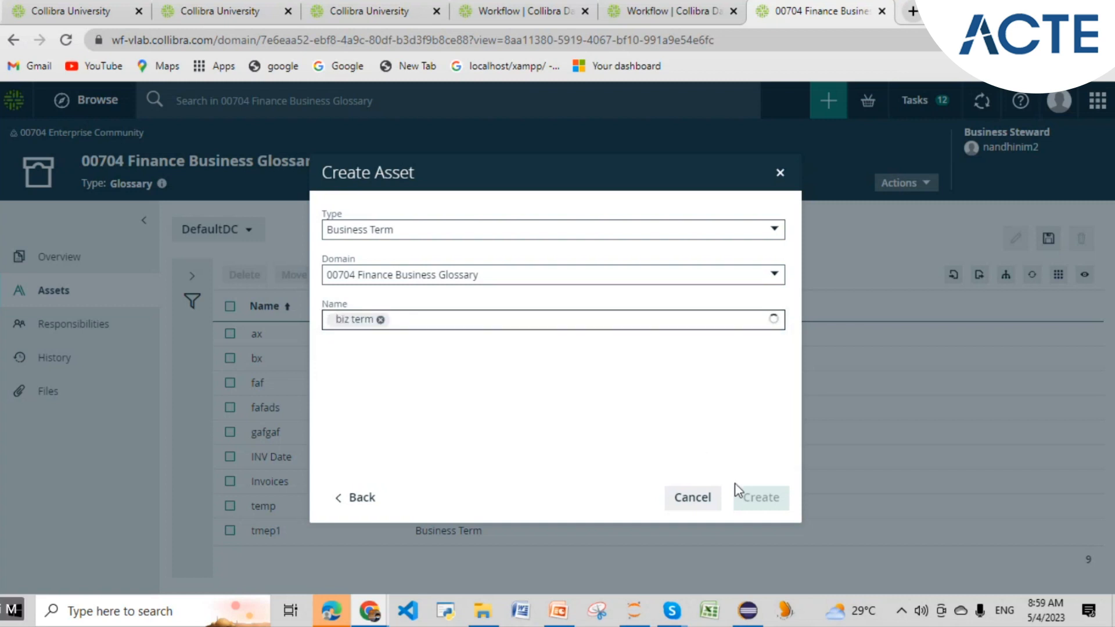
left_click(755, 500)
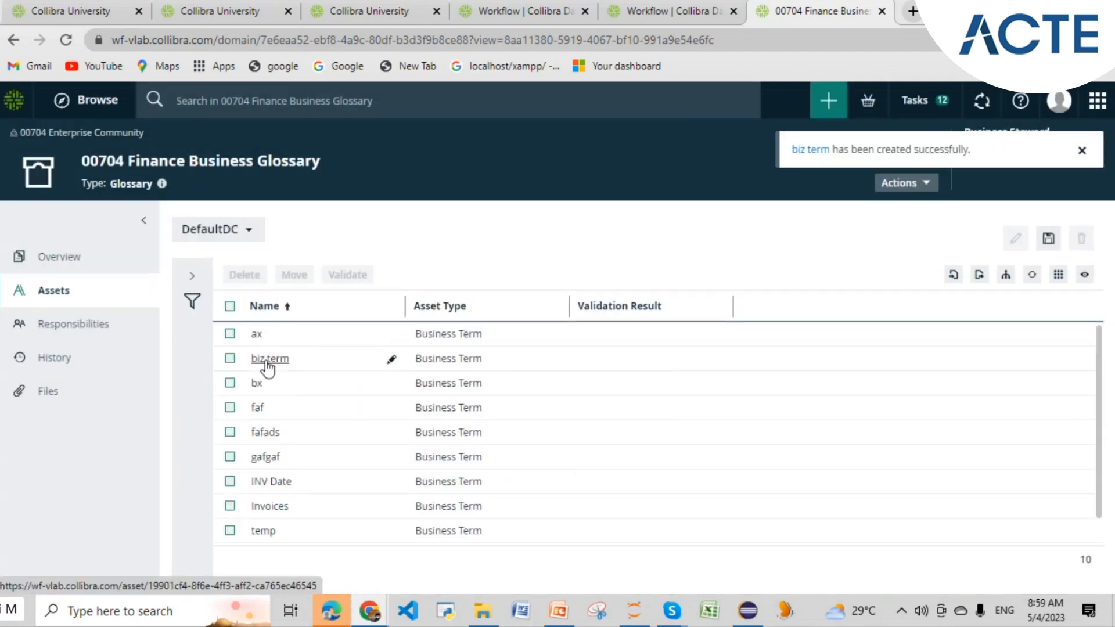
left_click(267, 364)
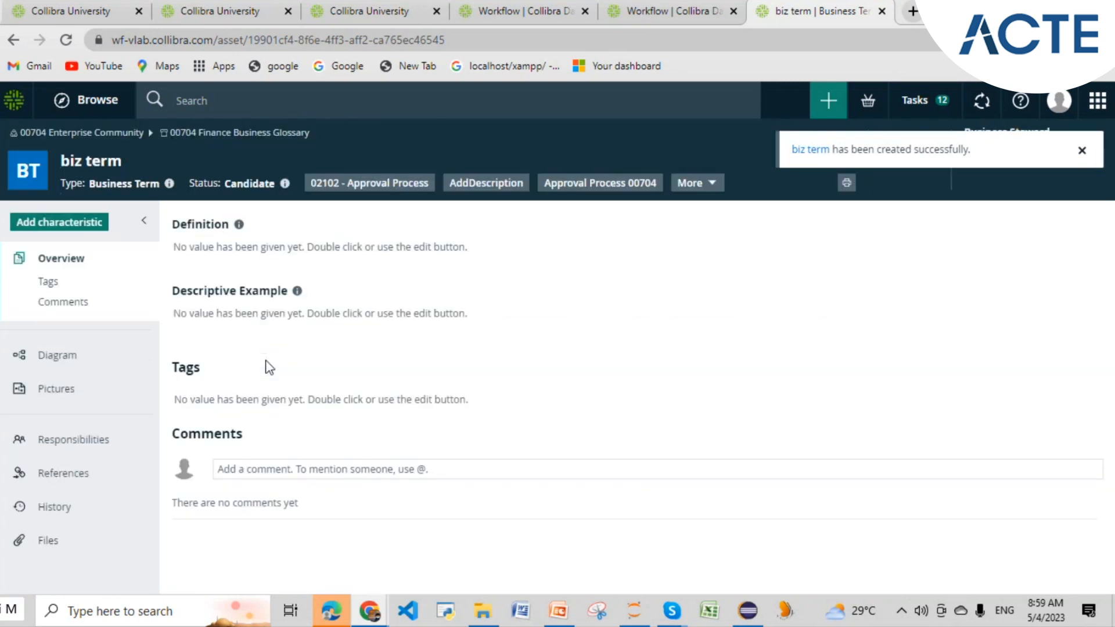
- Review the More dropdown's workflow descriptions and launch Approval Process nm10 on biz term
left_click(717, 184)
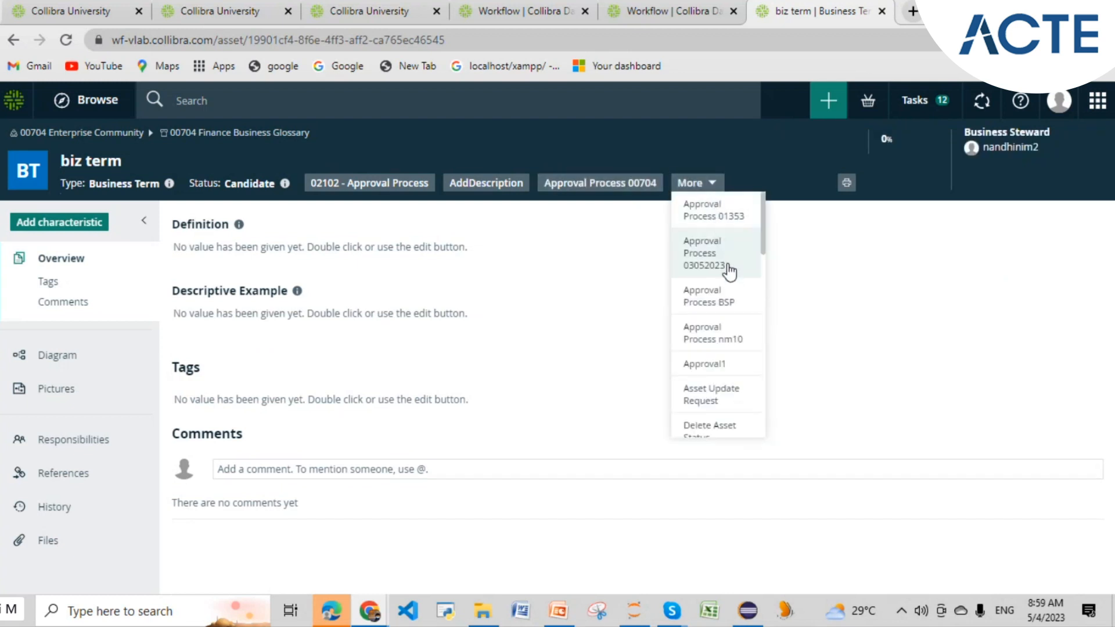
mouse_move(725, 347)
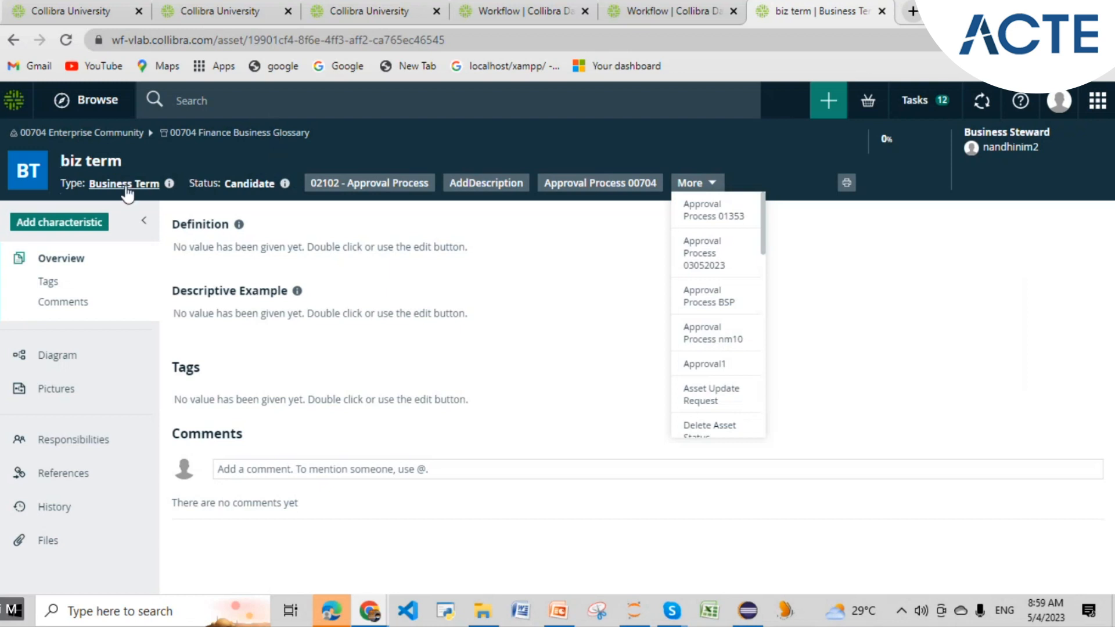
left_click(275, 186)
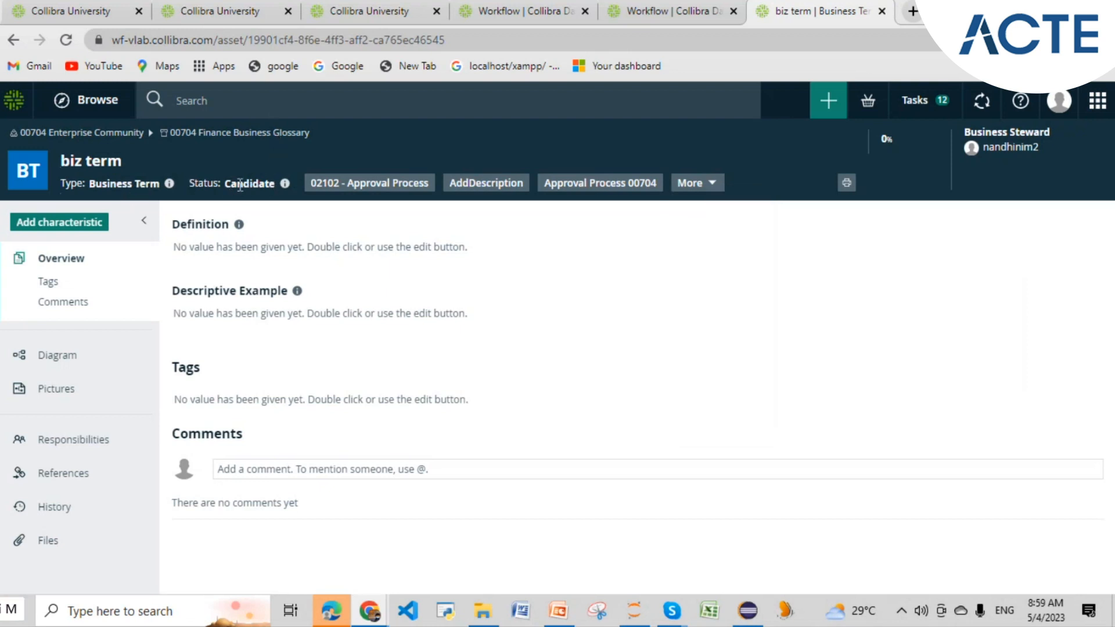
left_click(704, 183)
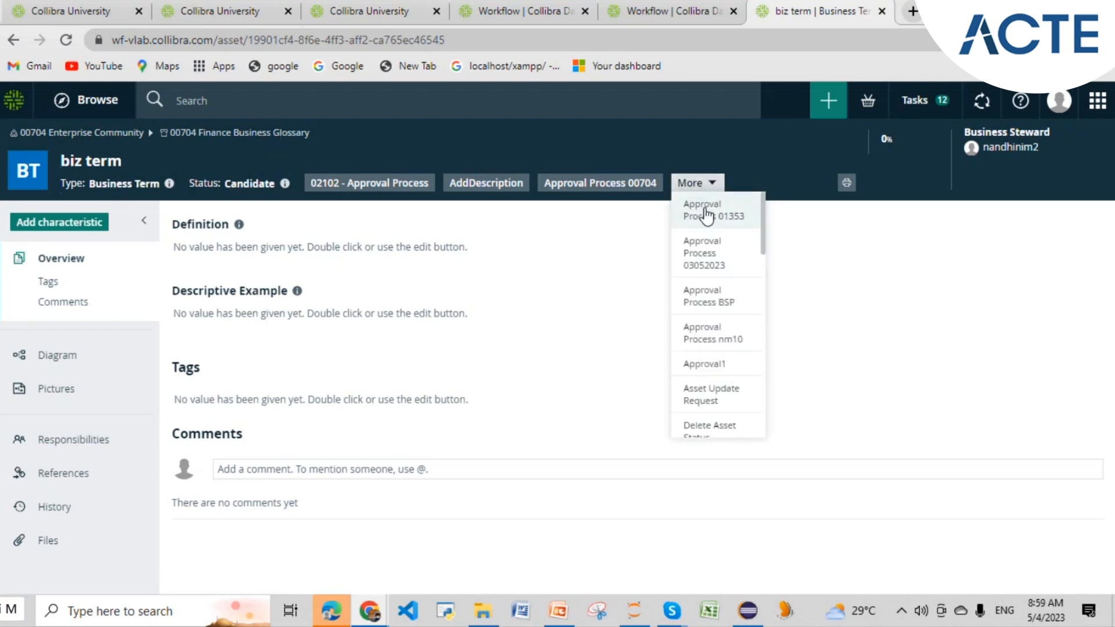
left_click(729, 342)
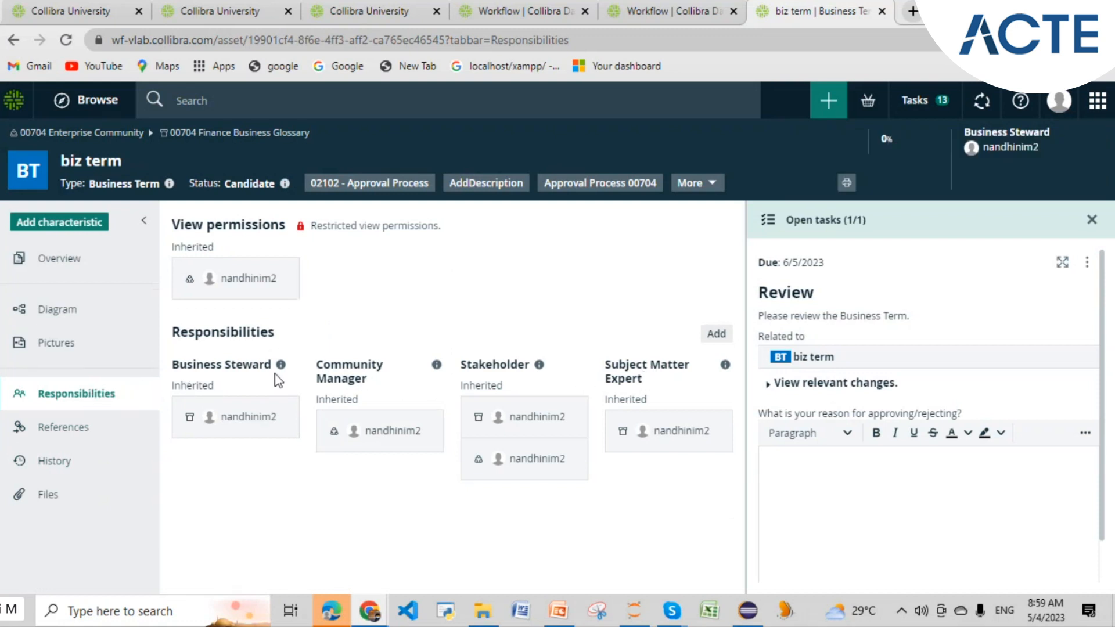
- Compare the Stakeholder, Subject Matter Expert and Review task headings with the Eclipse BPMN diagram
left_click_drag(555, 364, 460, 364)
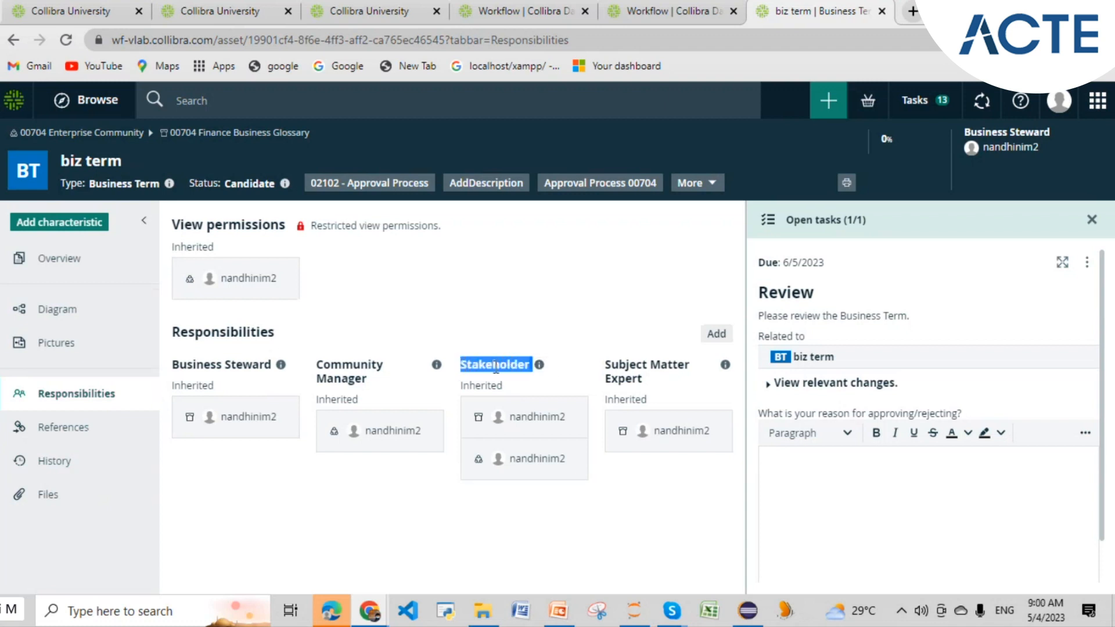
left_click_drag(647, 380, 605, 364)
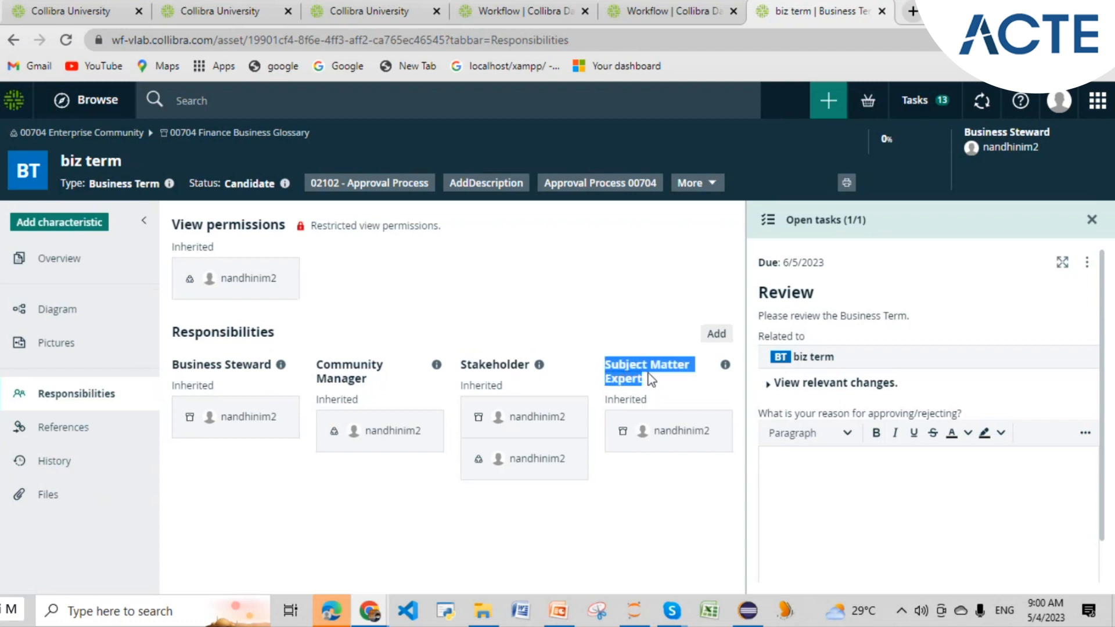
left_click(671, 383)
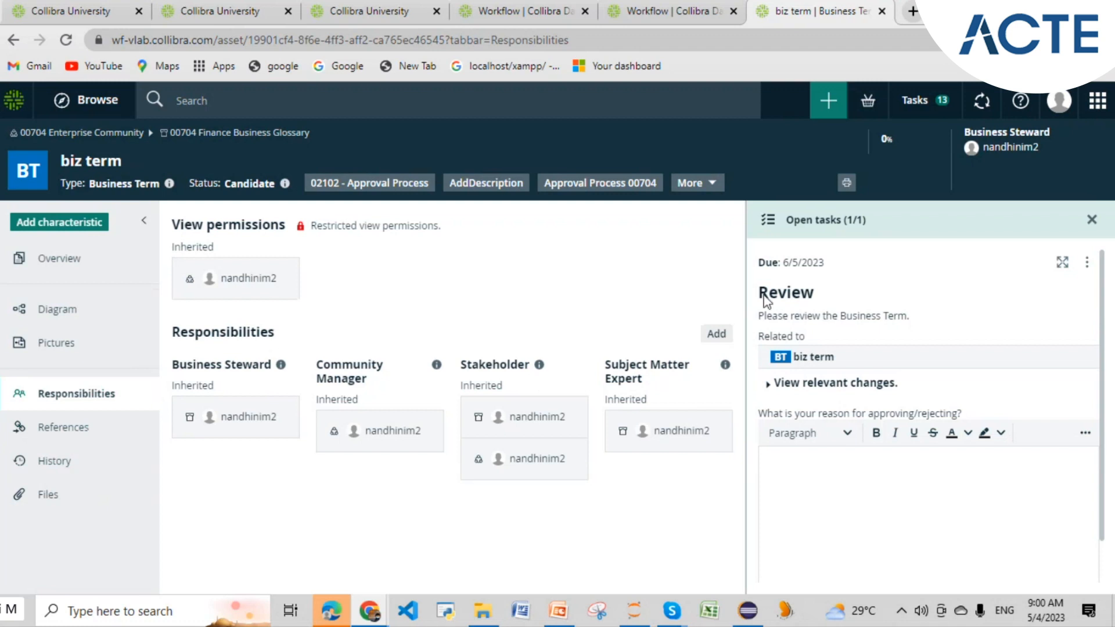
left_click_drag(817, 294, 757, 294)
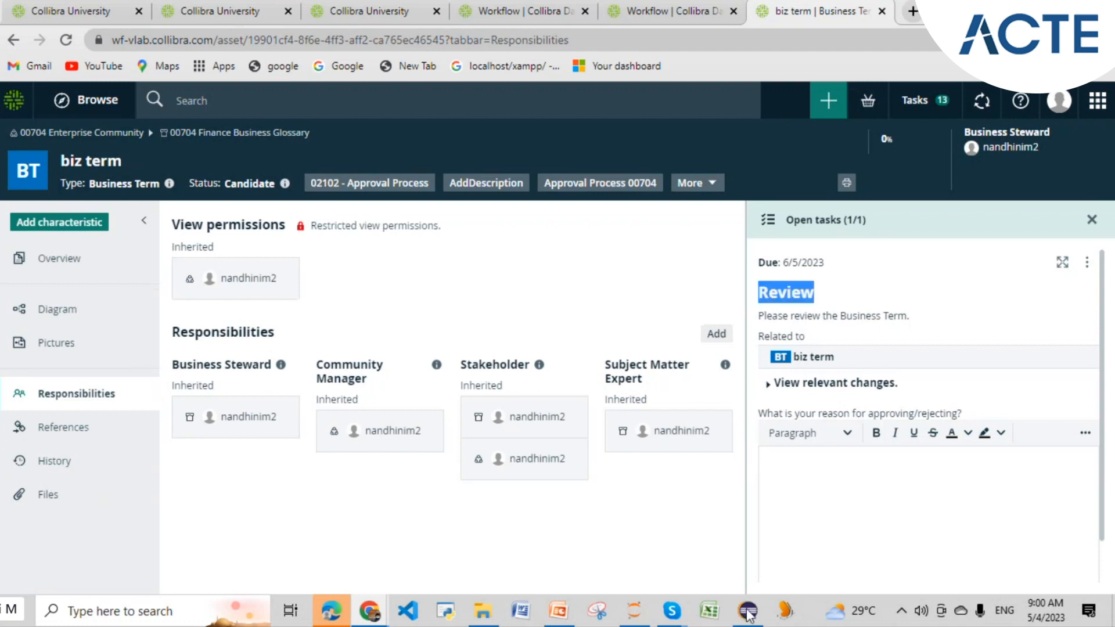
mouse_move(751, 614)
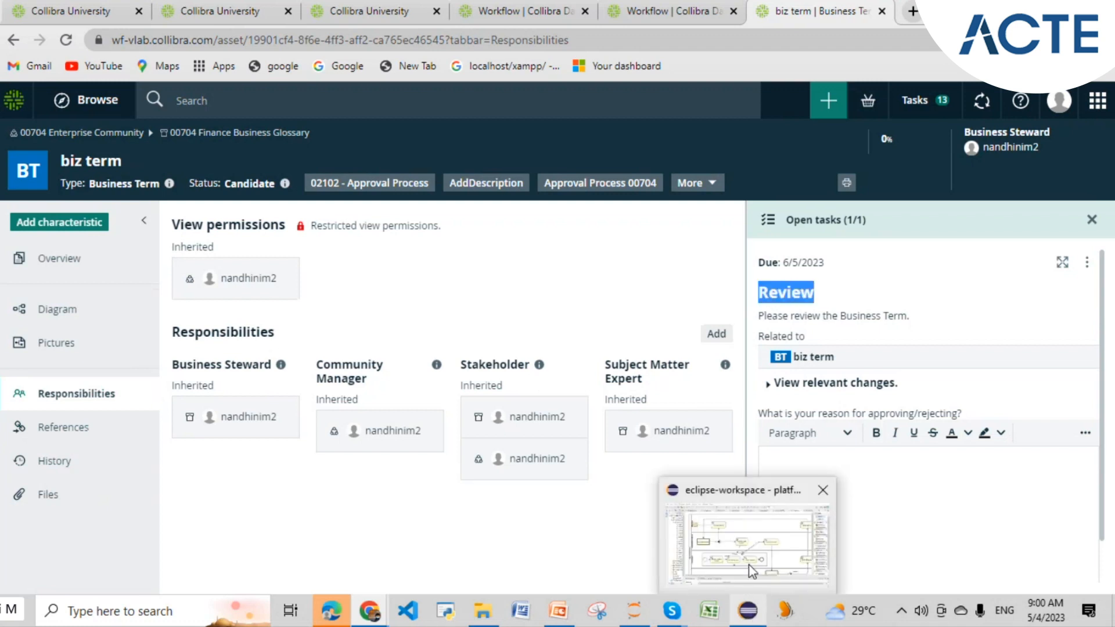
mouse_move(752, 571)
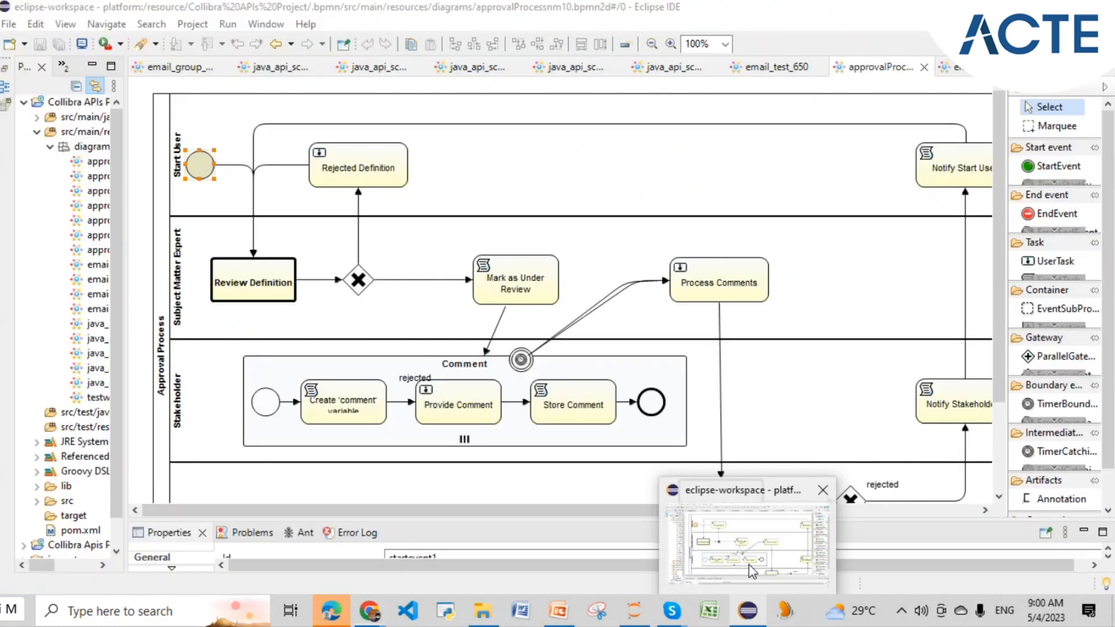
left_click(752, 571)
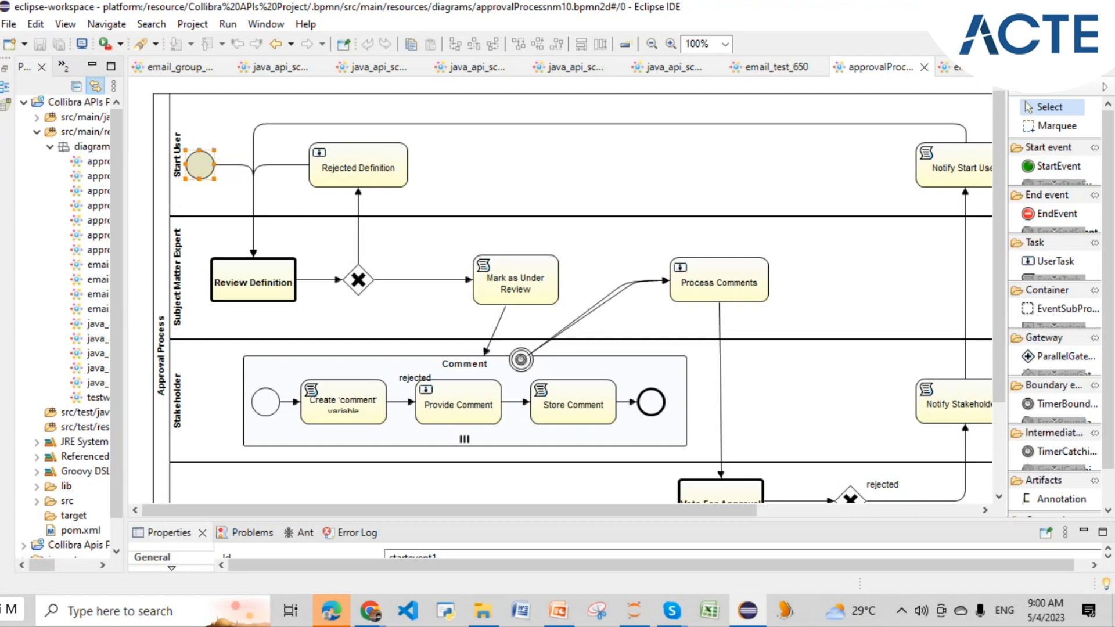
key("alt+Tab")
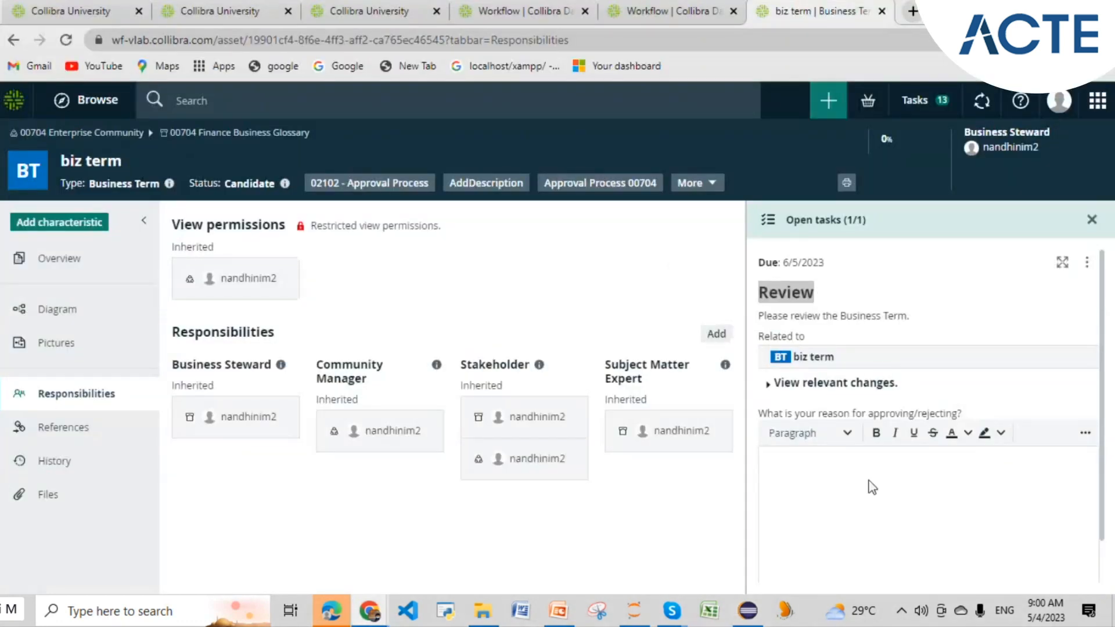
left_click(58, 258)
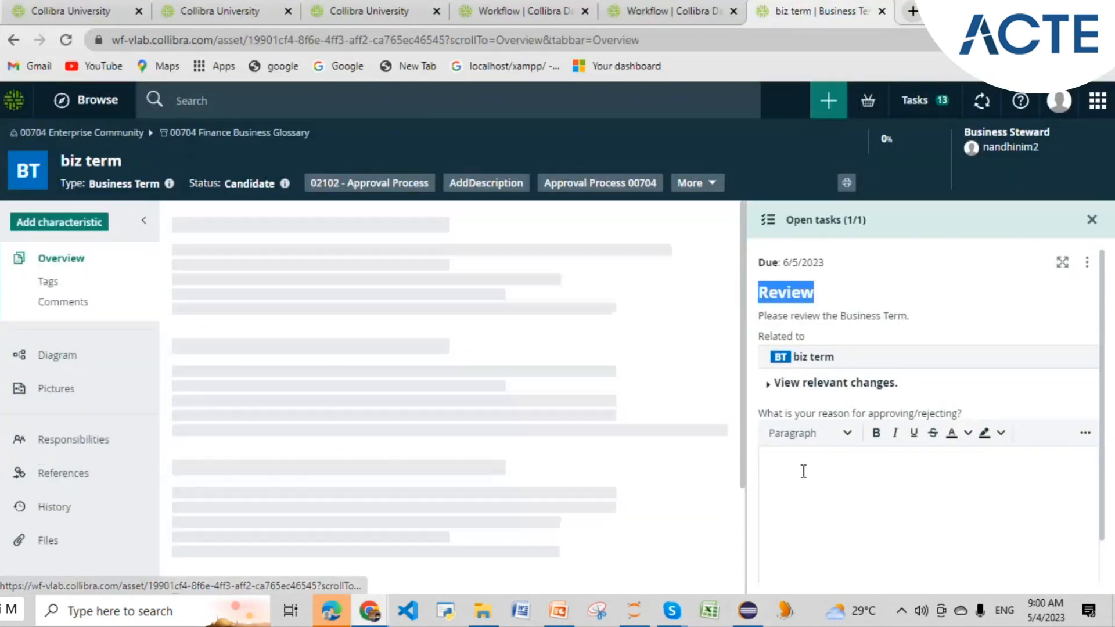
- Approve the Review task with the reason 'Reviewed by subject matter expert'
left_click(790, 470)
type("Re")
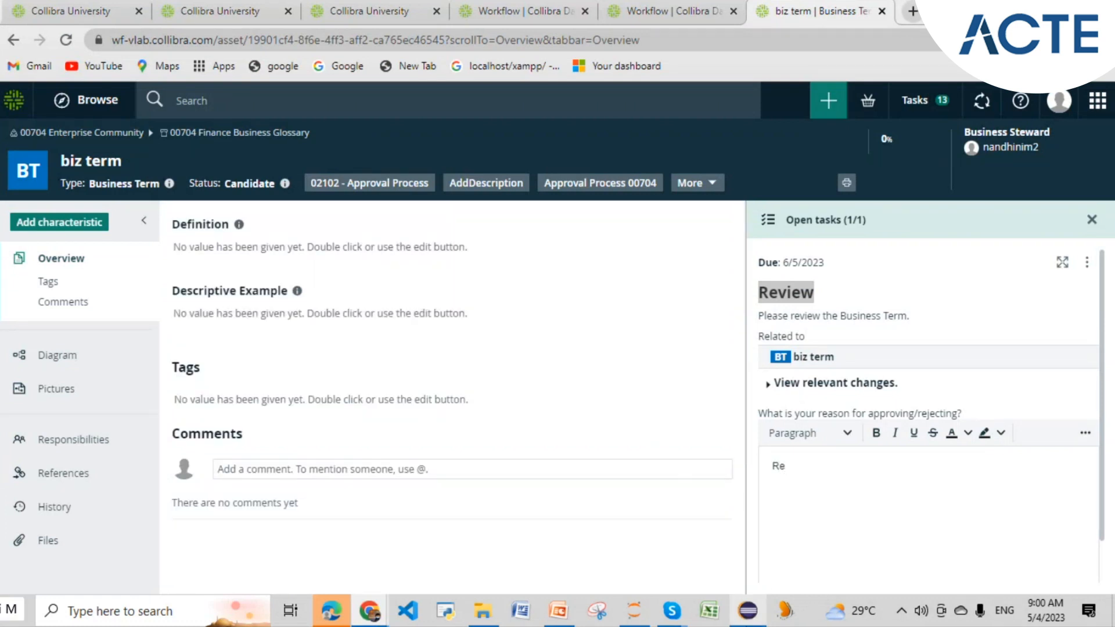
left_click(747, 609)
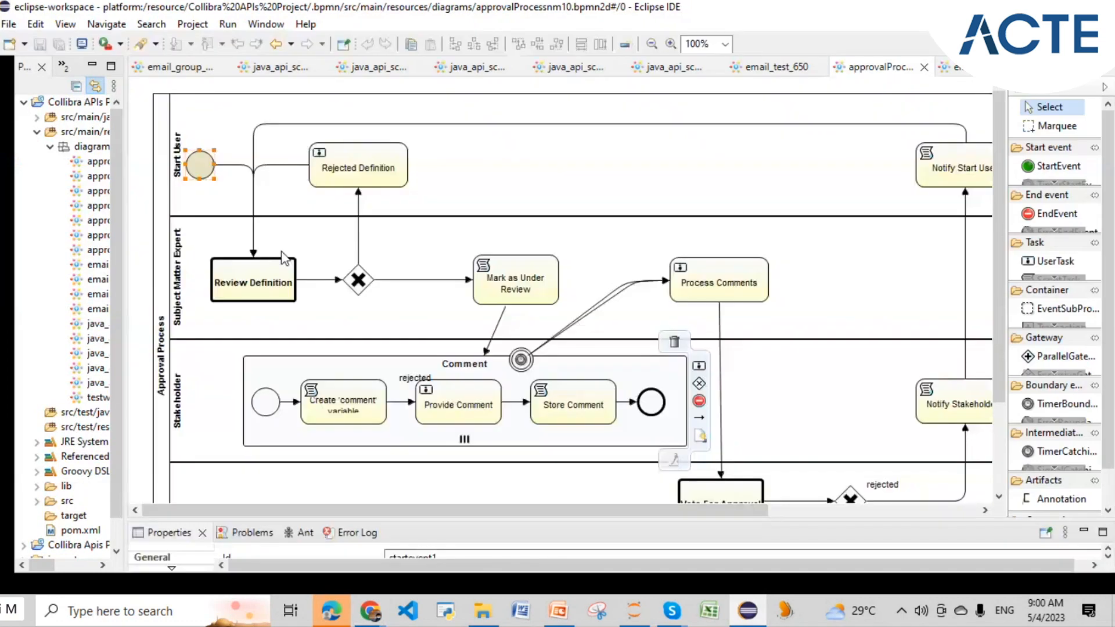
key("alt+Tab")
type("viewed by")
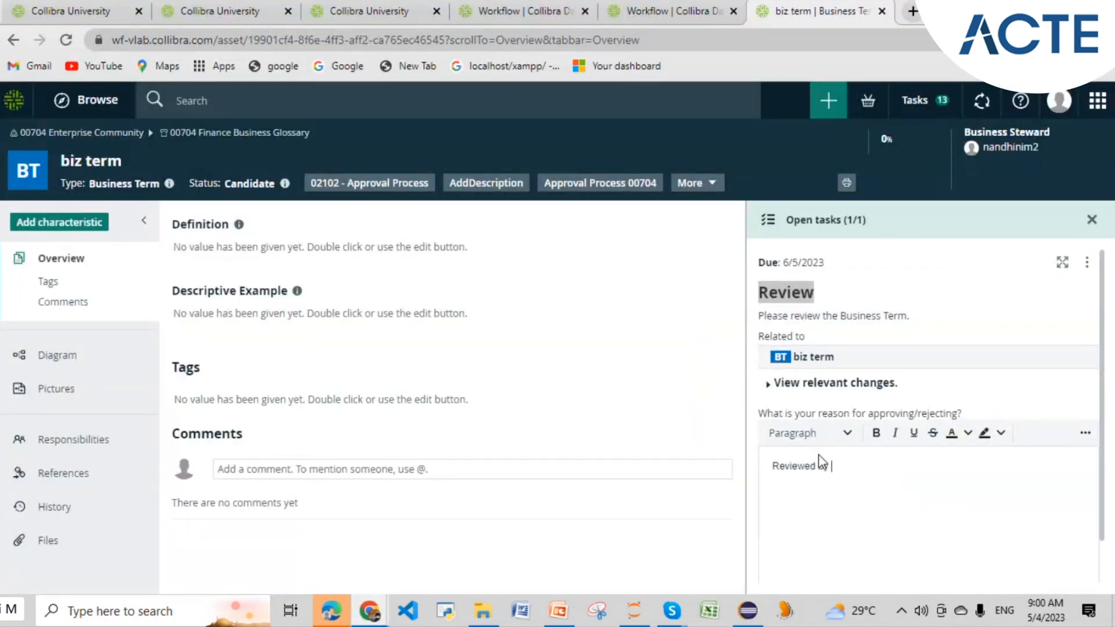
type(" subject matter expert")
scroll(874, 474, "down", 1)
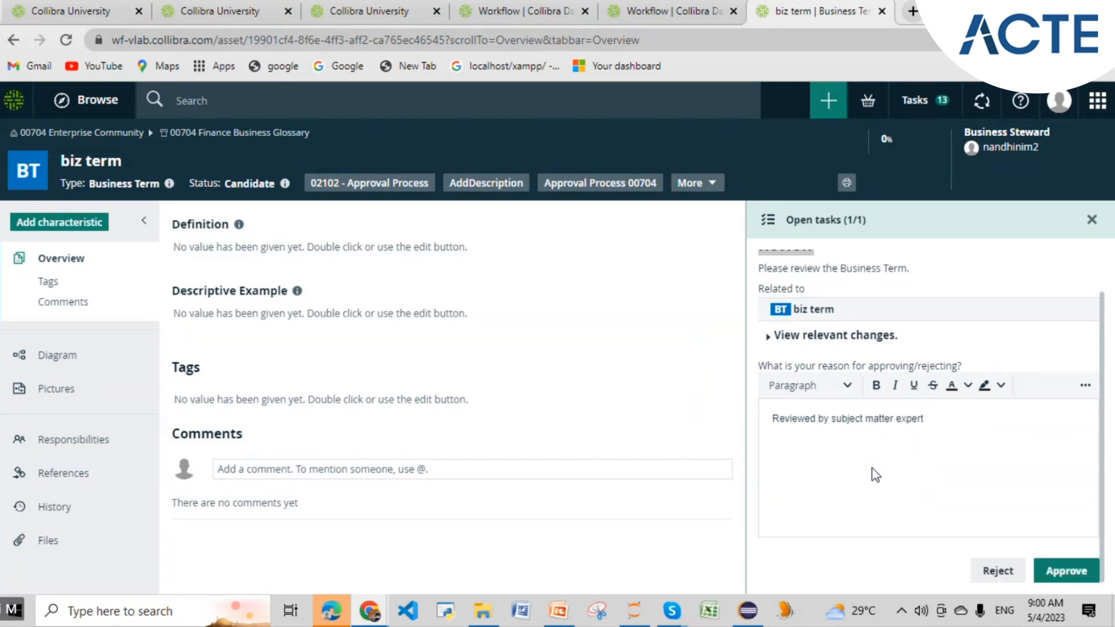
left_click(1067, 572)
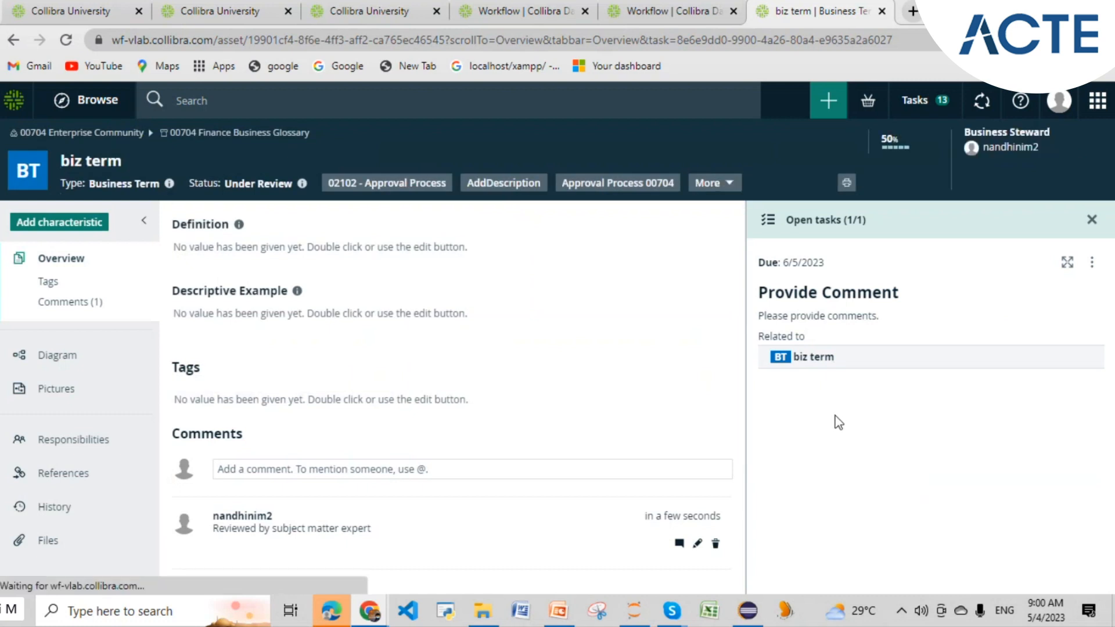
left_click(850, 458)
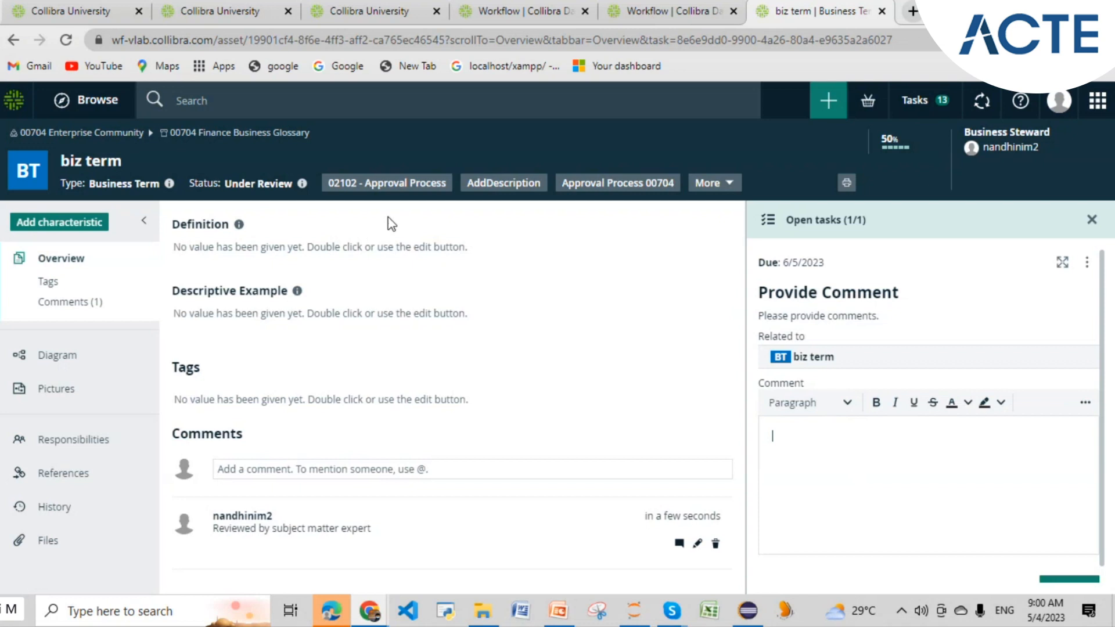
- Check the available workflows list and the Eclipse BPMN diagram before commenting
left_click(718, 185)
scroll(720, 375, "down", 5)
scroll(723, 380, "up", 5)
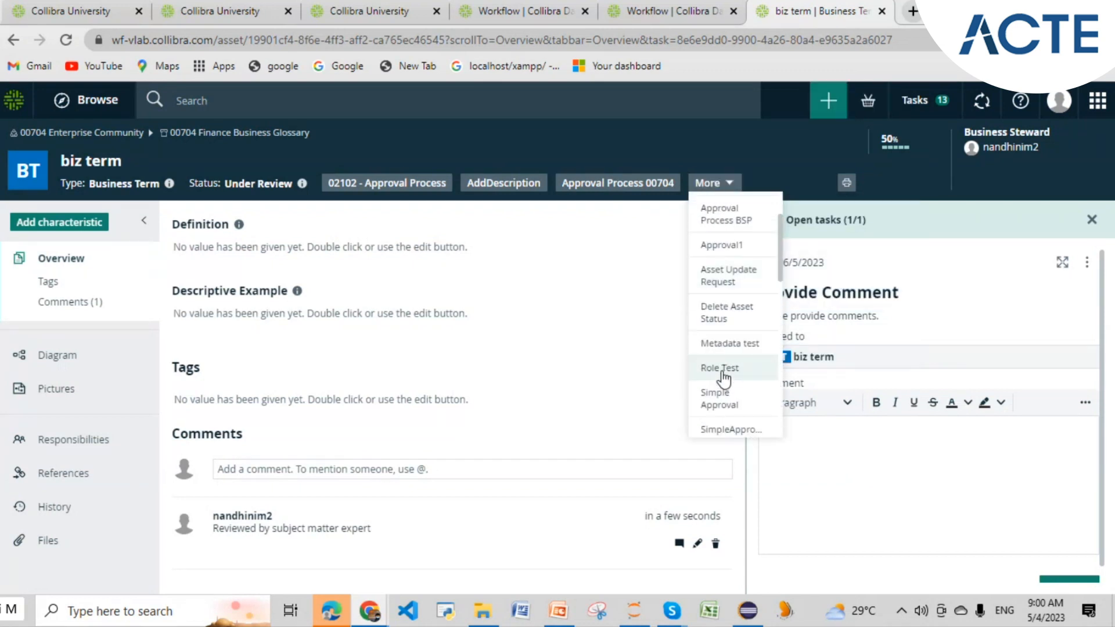
left_click(638, 285)
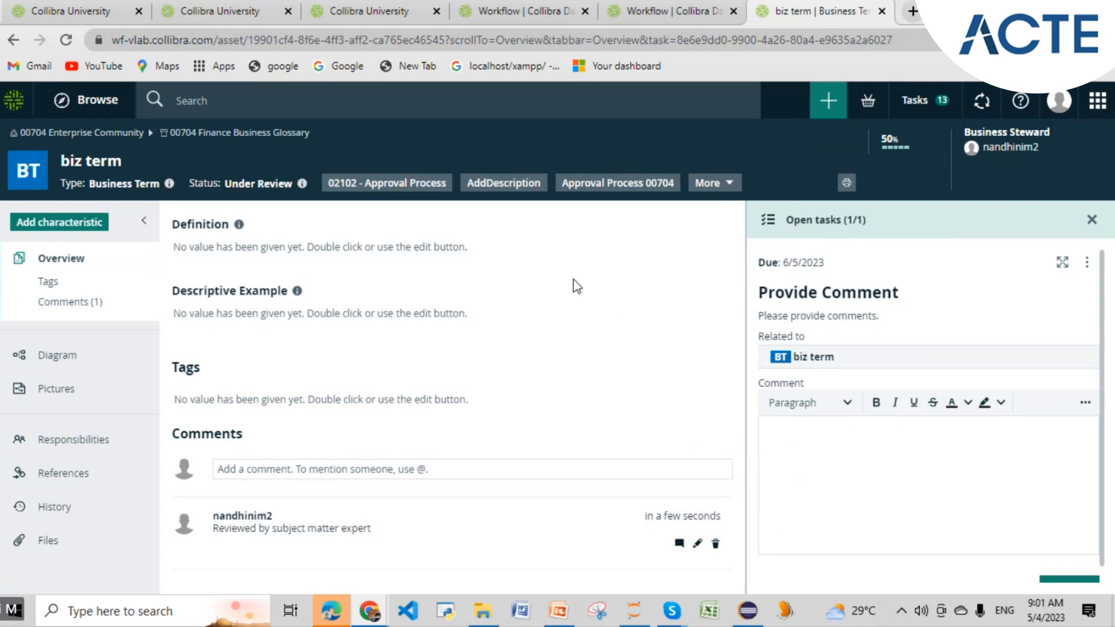
mouse_move(598, 196)
left_click(748, 611)
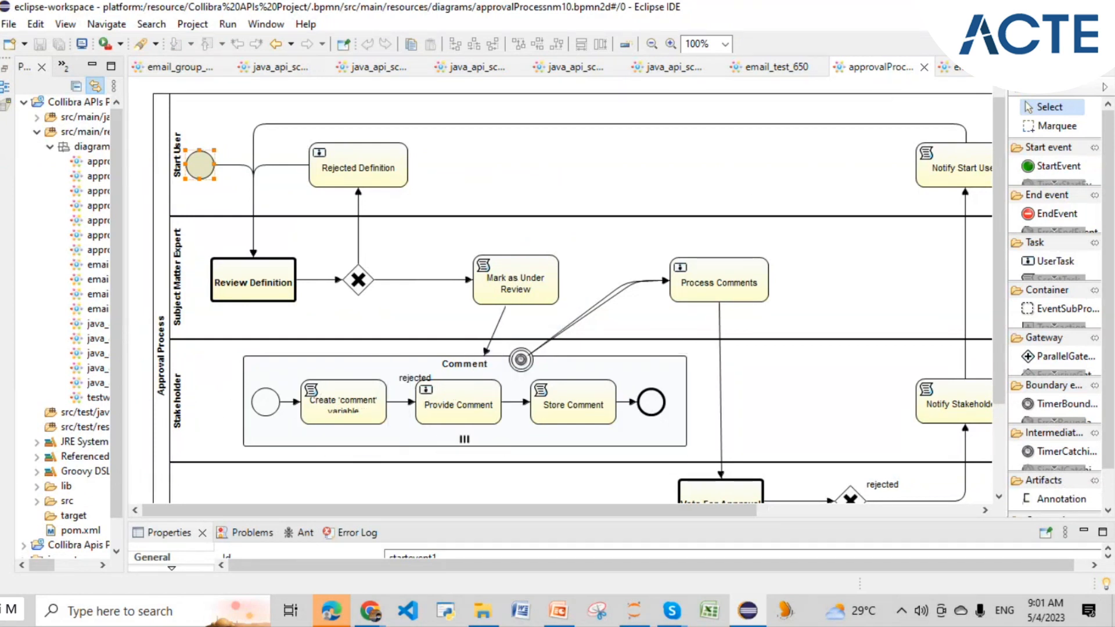
key("alt+Tab")
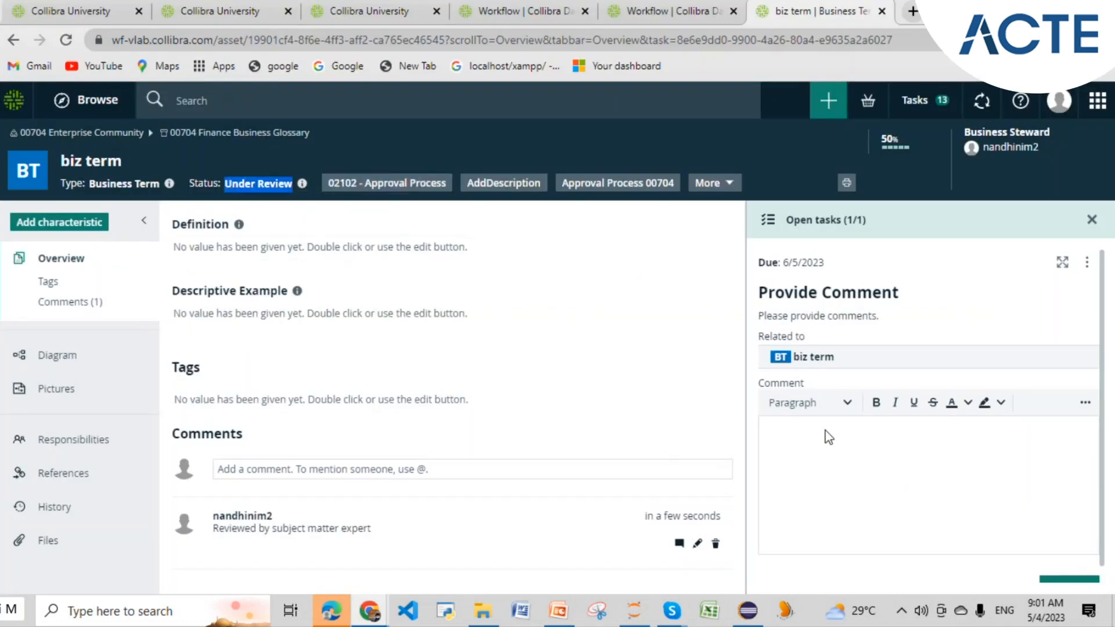
- Submit the stakeholder comment 'comment provoded by stakeholder - good to go' on biz term
left_click(846, 439)
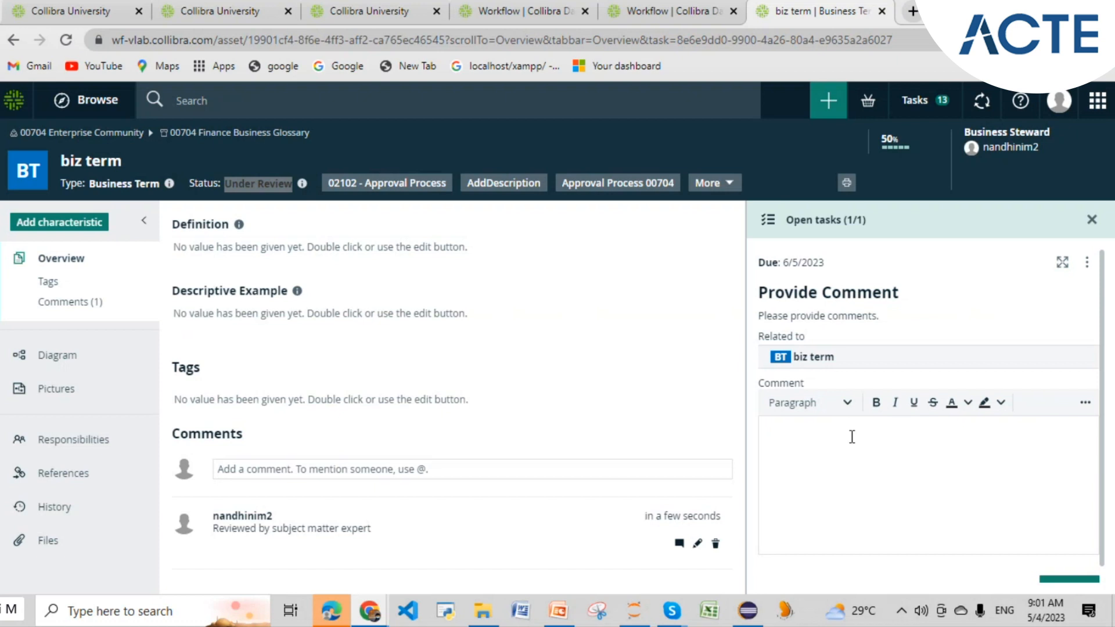
left_click(749, 612)
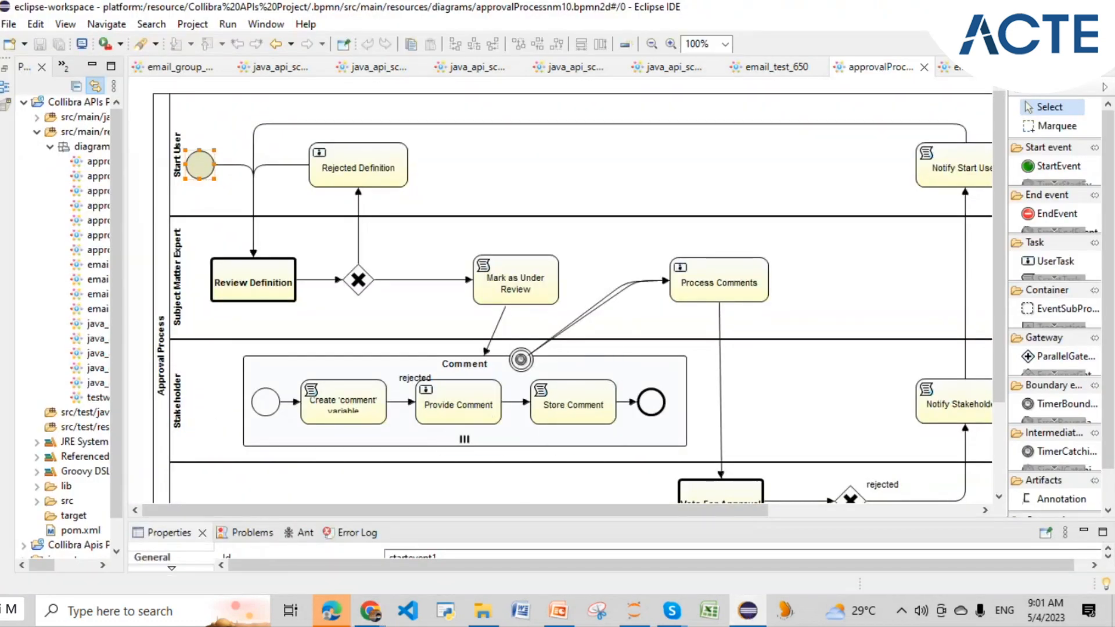
left_click(1025, 8)
type("omment provdded by")
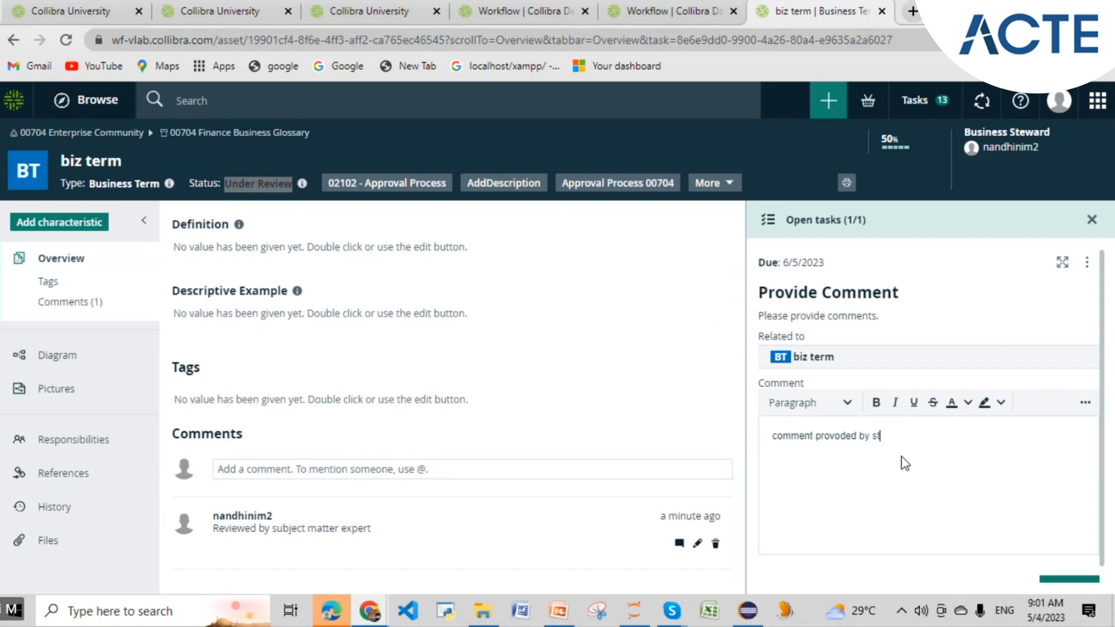
type(" stag")
key("BackSpace")
type("keholder - good to ")
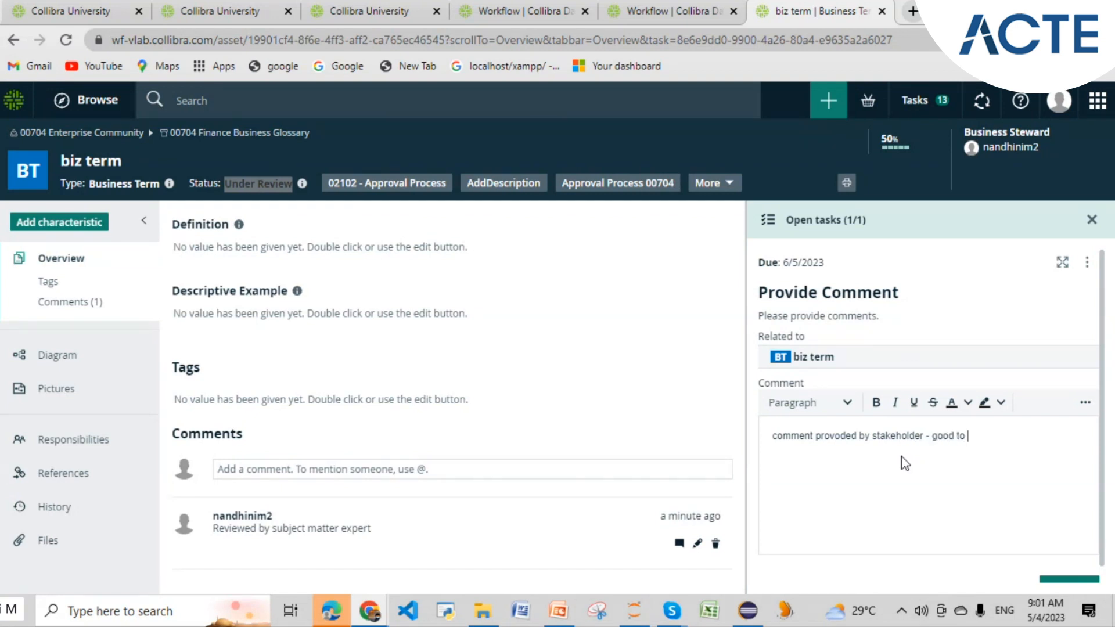
type("go")
scroll(958, 476, "down", 1)
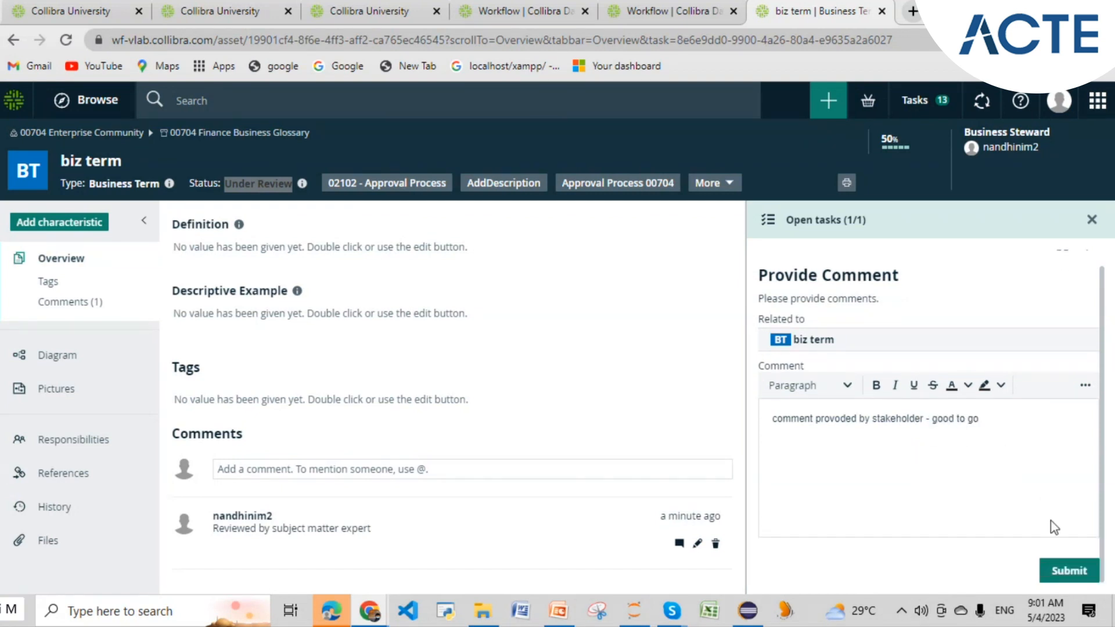
left_click(1060, 570)
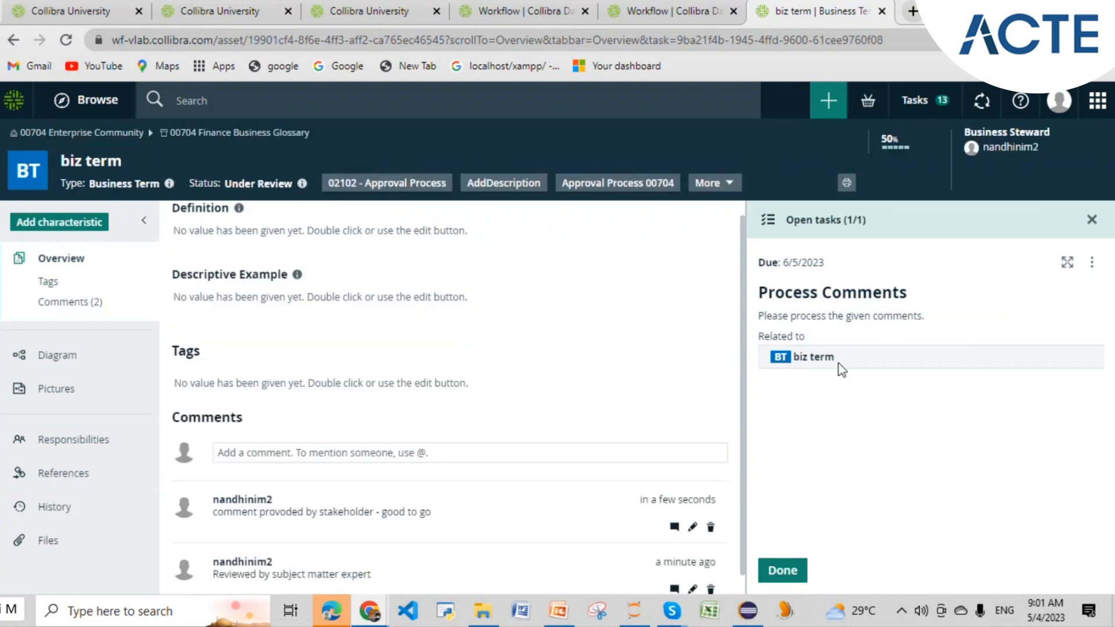
- Mark the Process Comments task Done after checking the Eclipse diagram, bringing up the Approve task
left_click(748, 611)
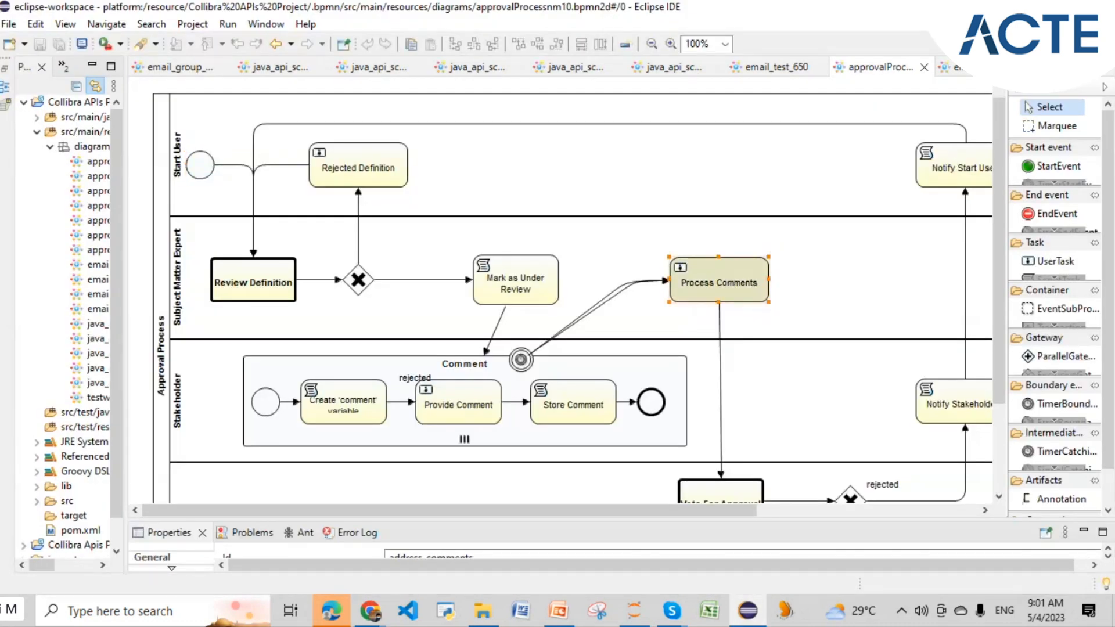
key("alt+Tab")
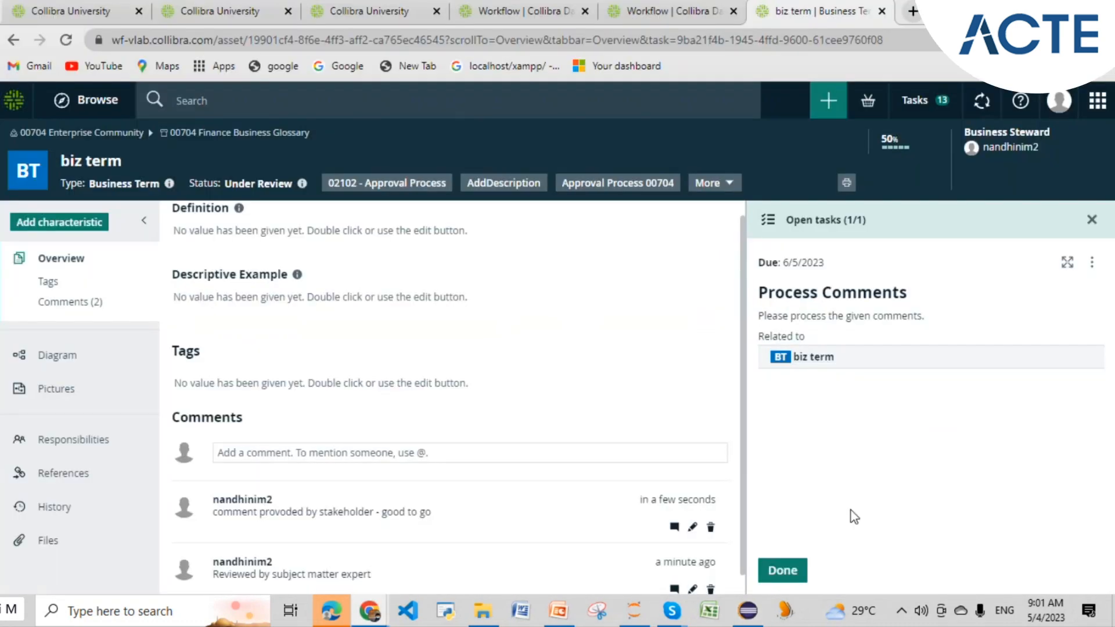
left_click(777, 579)
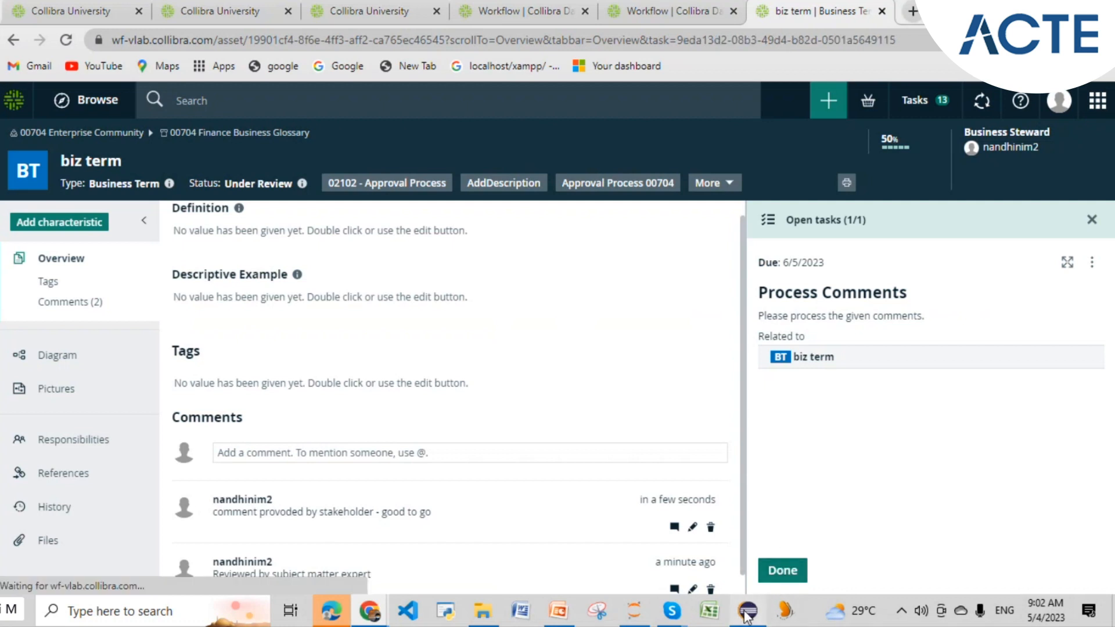
left_click(748, 612)
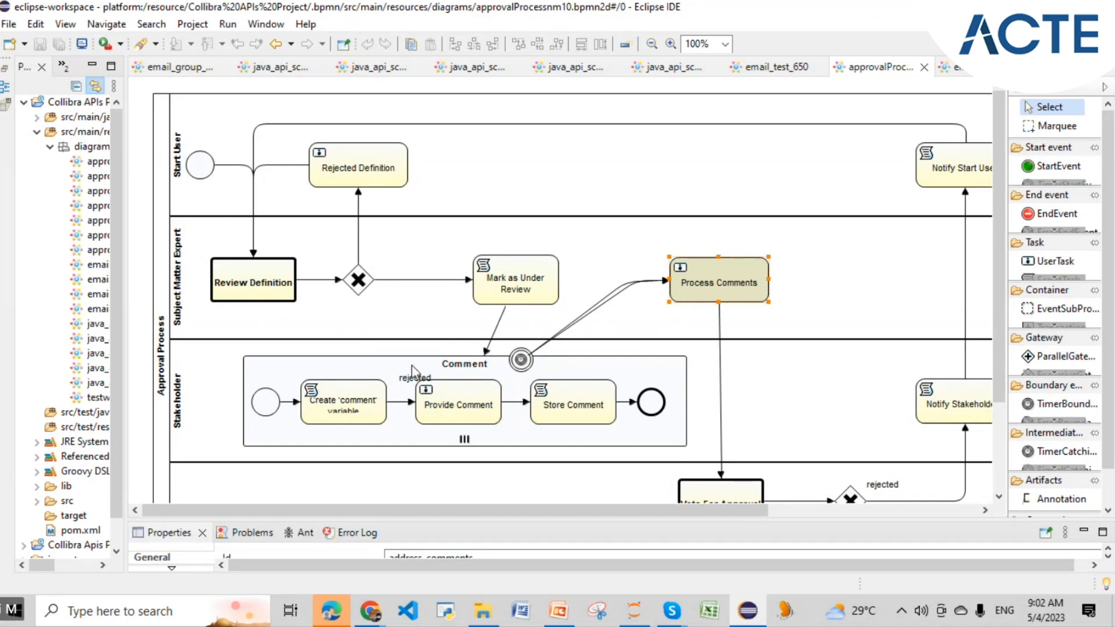
mouse_move(414, 442)
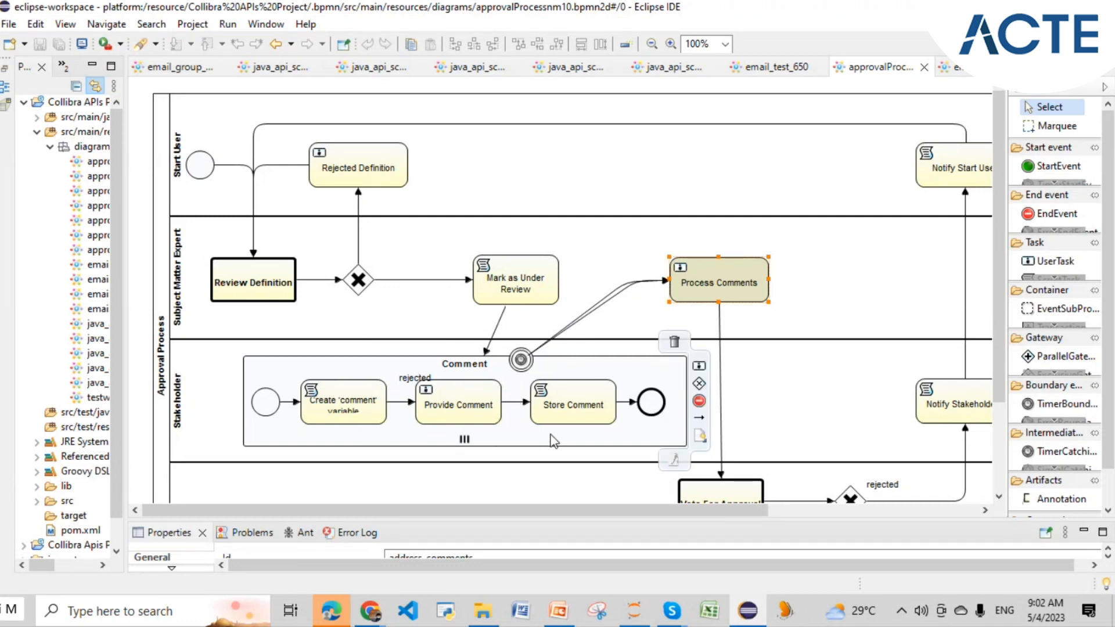
mouse_move(582, 280)
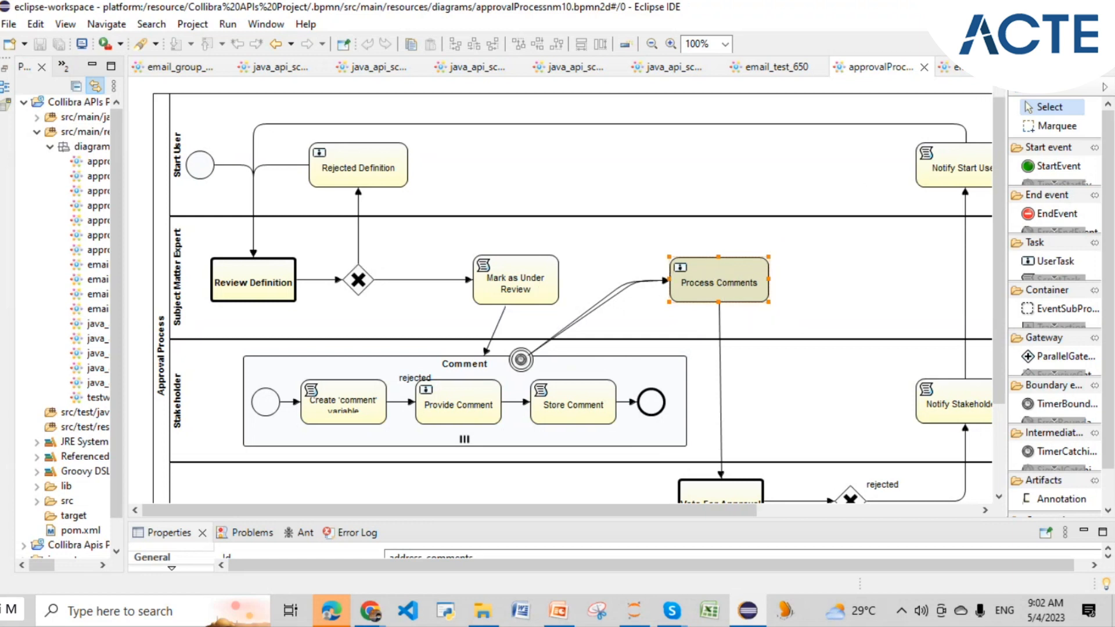
key("alt+Tab")
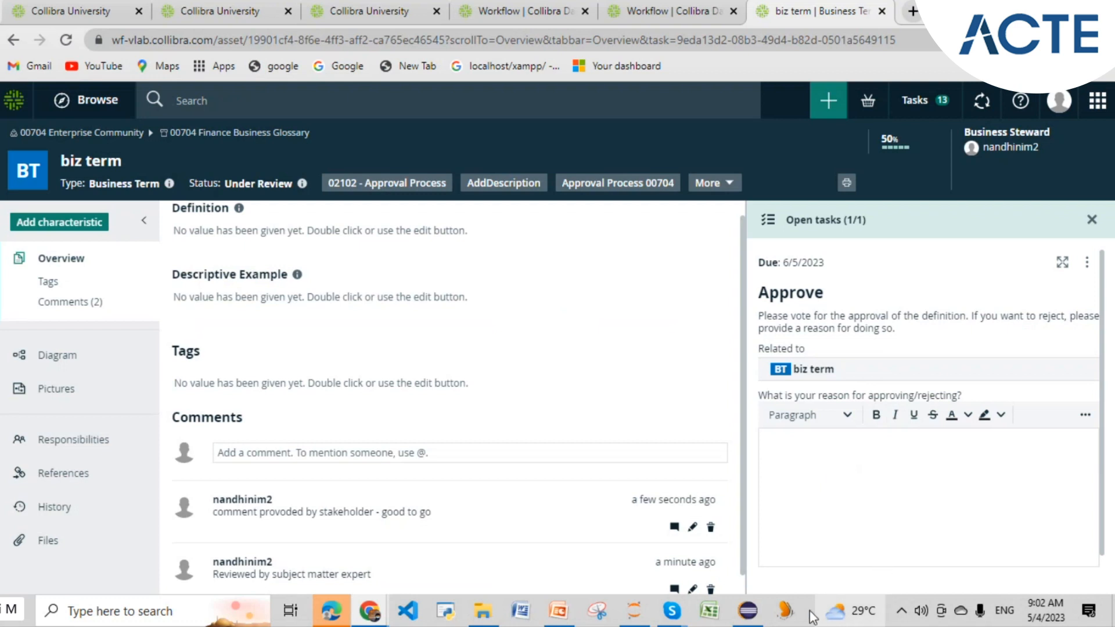
- Approve the Approve task on biz term with the reason 'steward - approved'
left_click(748, 609)
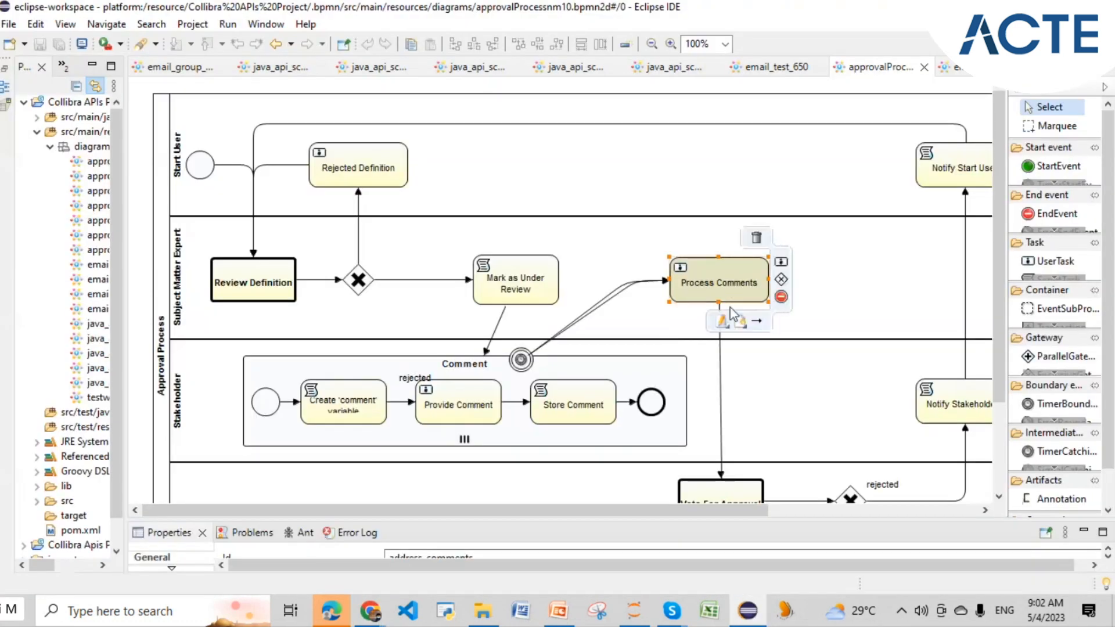
scroll(608, 401, "down", 3)
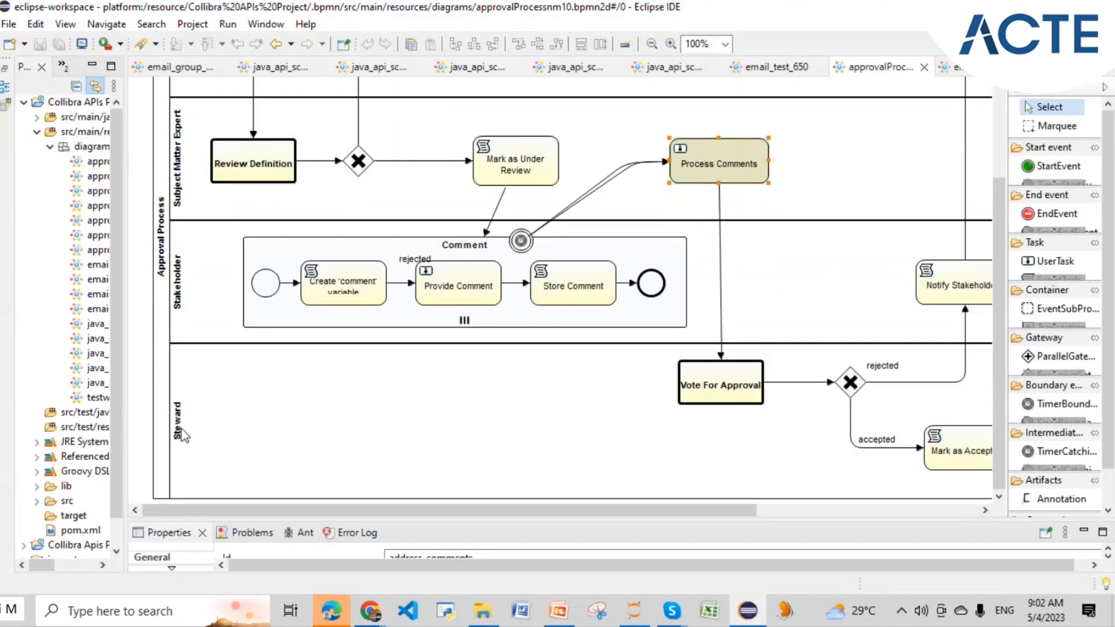
mouse_move(740, 397)
key("alt+Tab")
type("steward - approved")
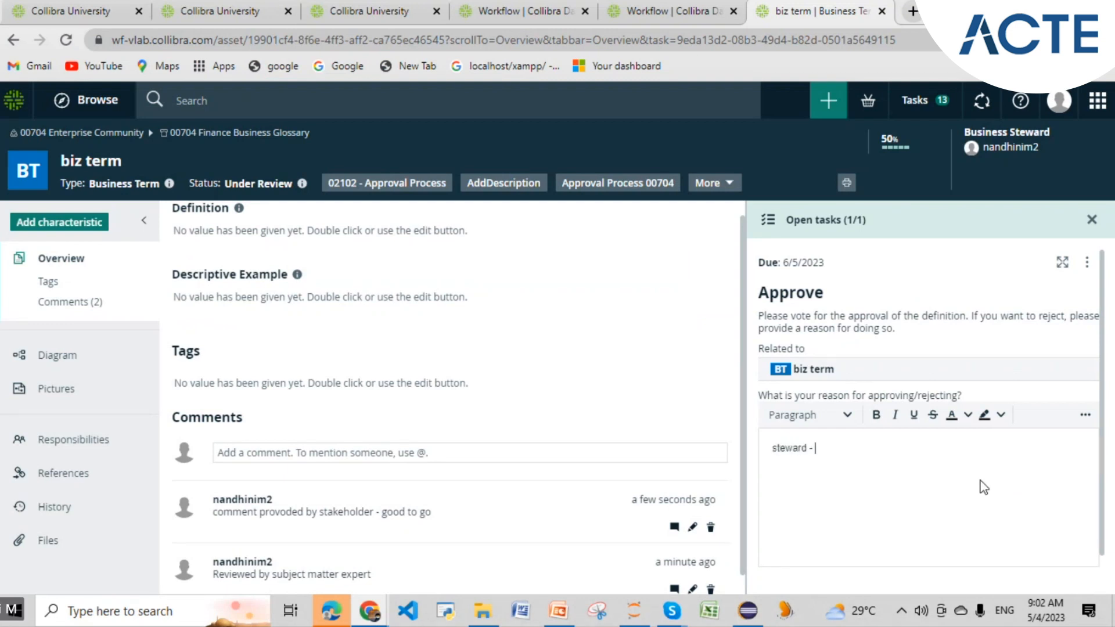
scroll(983, 487, "down", 1)
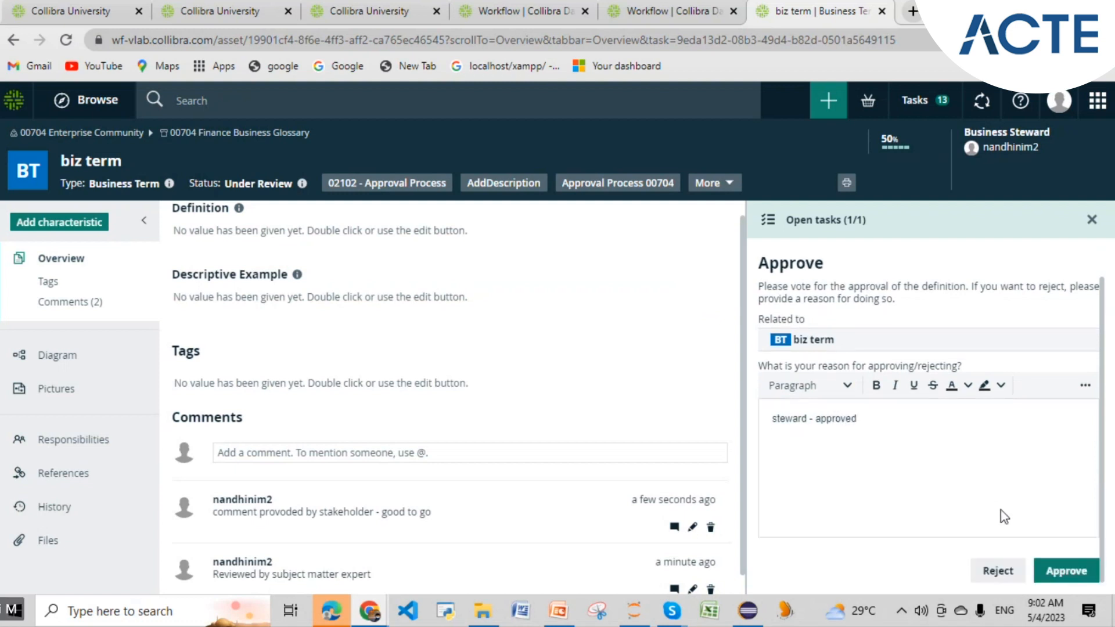
left_click(1054, 565)
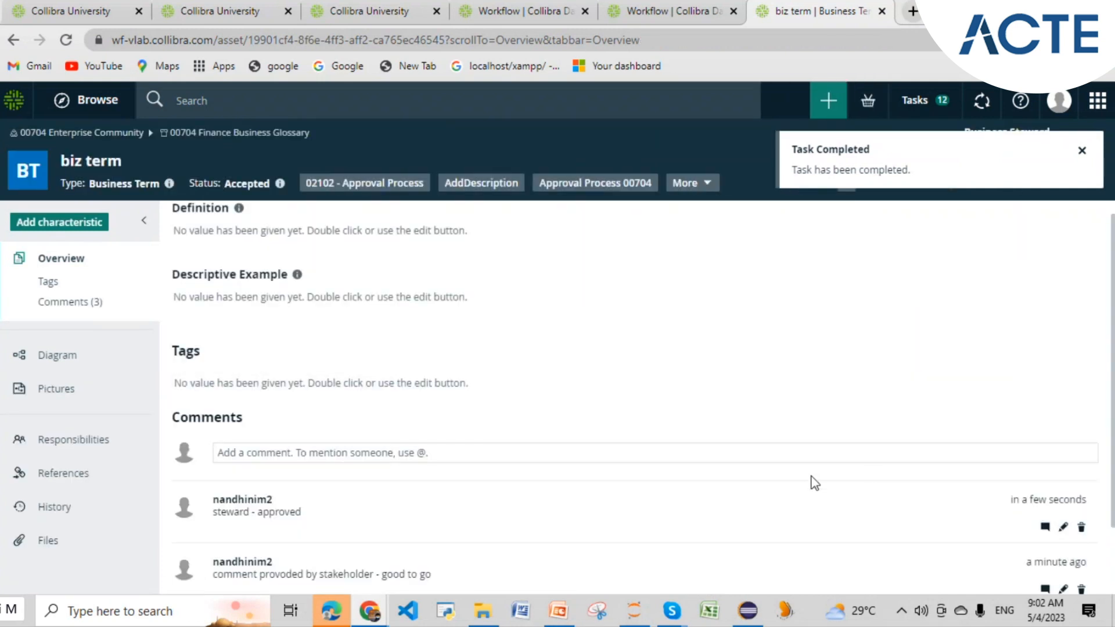
- Switch to Eclipse and pan the approval process diagram
scroll(803, 485, "down", 1)
scroll(803, 488, "down", 2)
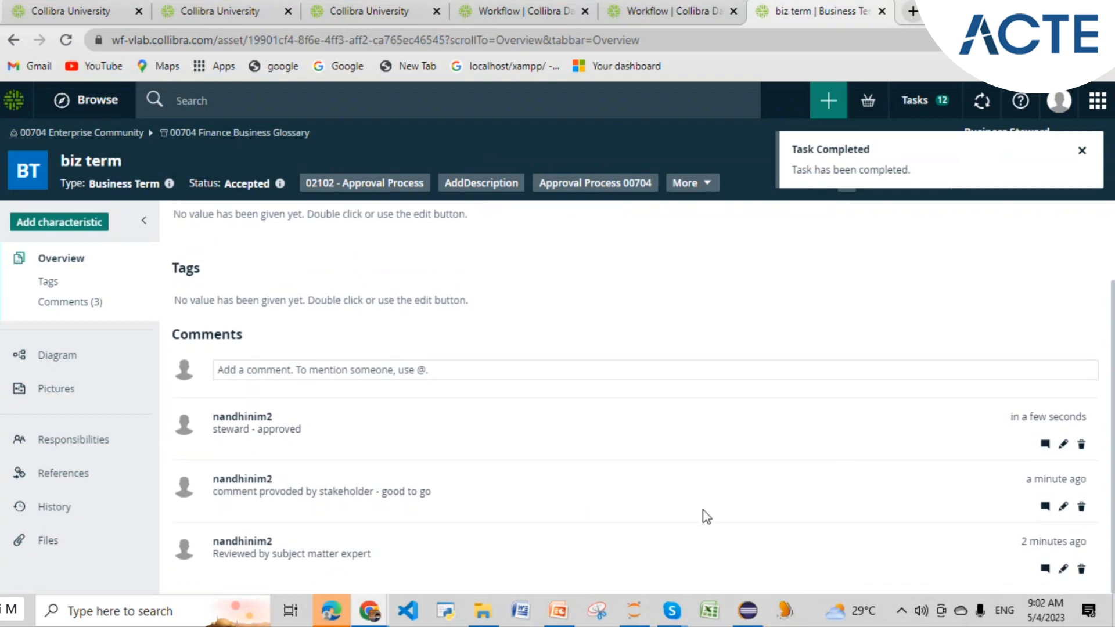
left_click(748, 611)
left_click_drag(703, 512, 858, 520)
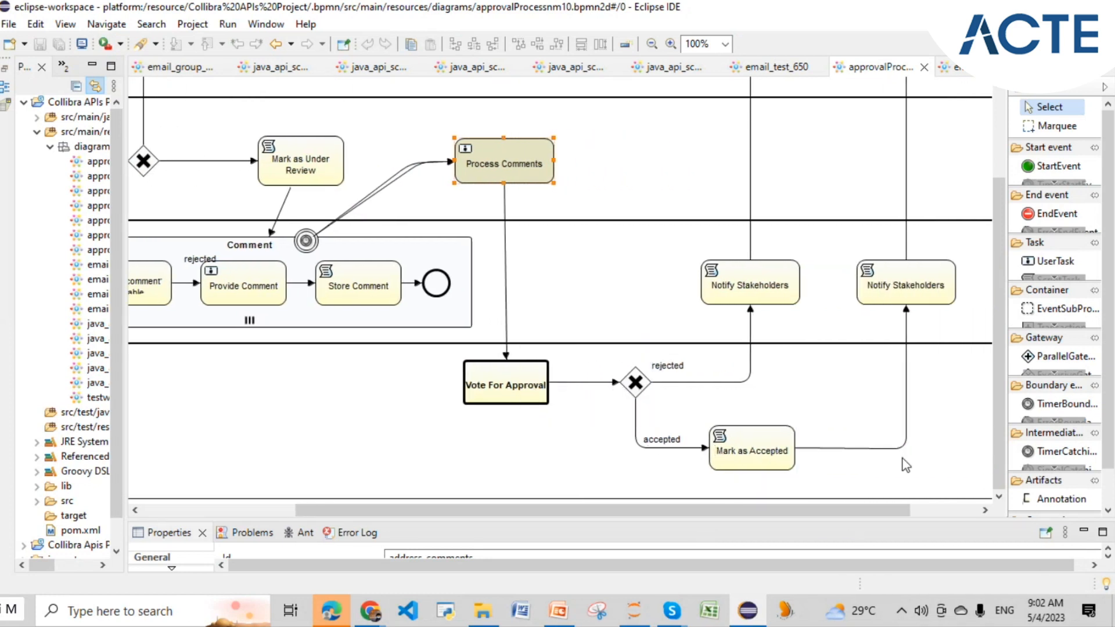
- Scroll the BPMN diagram across the Accepted and Rejected branches, then return to the biz term page
scroll(910, 447, "up", 4)
left_click_drag(819, 511, 872, 520)
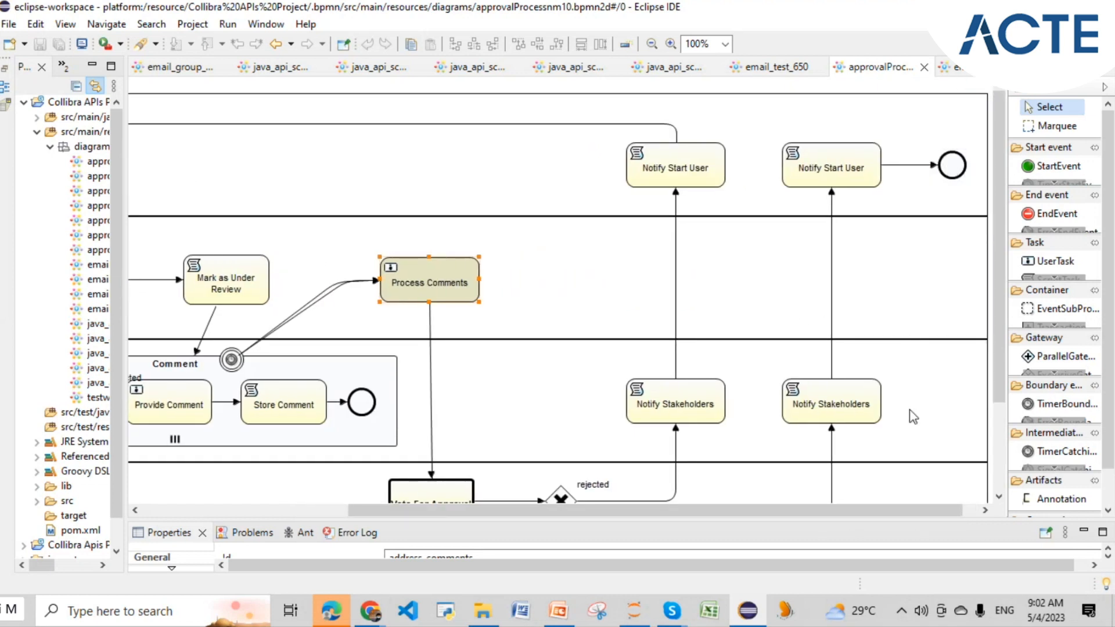
left_click_drag(915, 511, 708, 511)
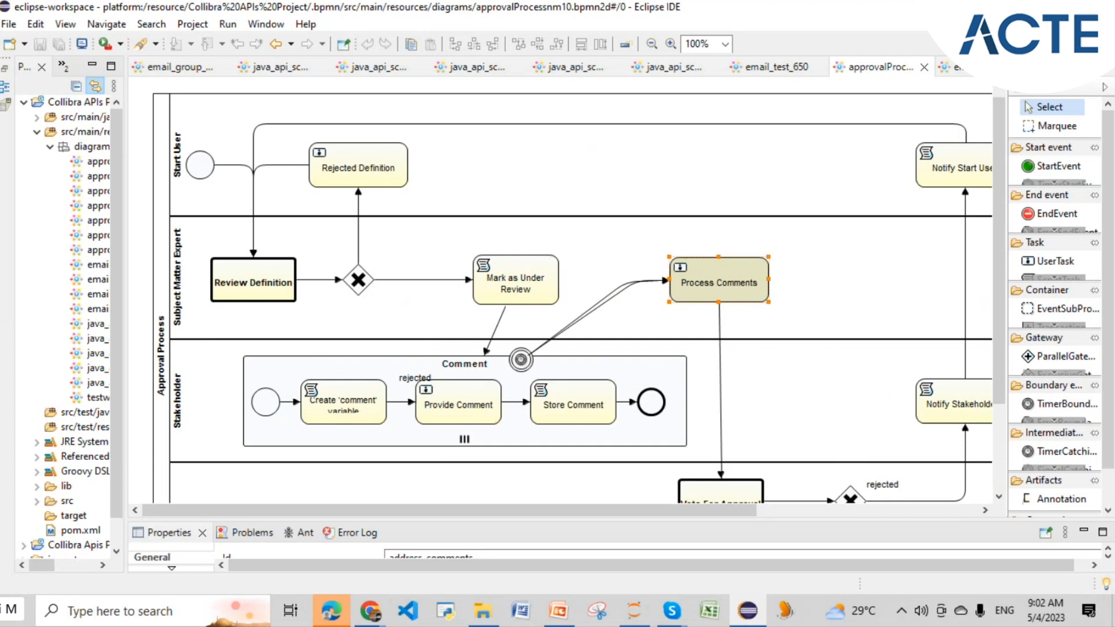
left_click(748, 624)
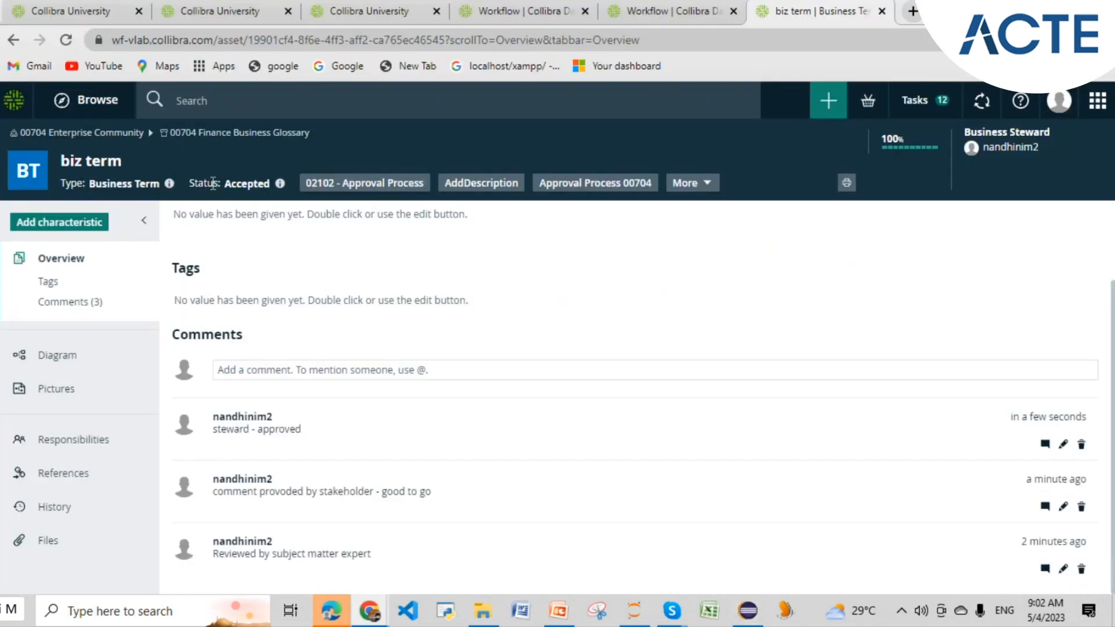
left_click_drag(225, 184, 270, 187)
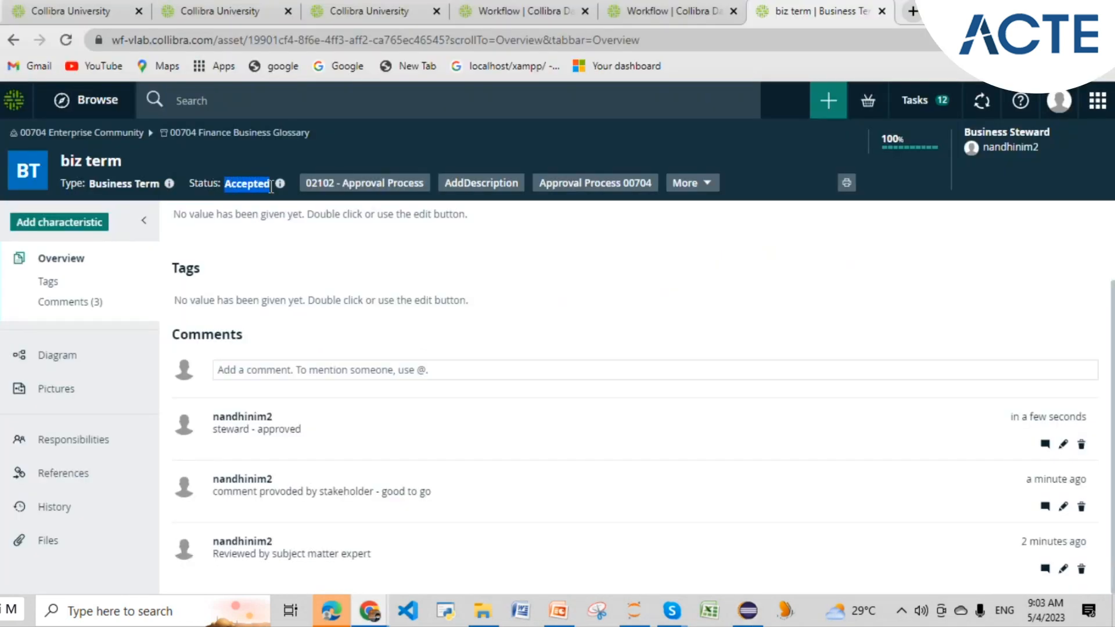
left_click(272, 232)
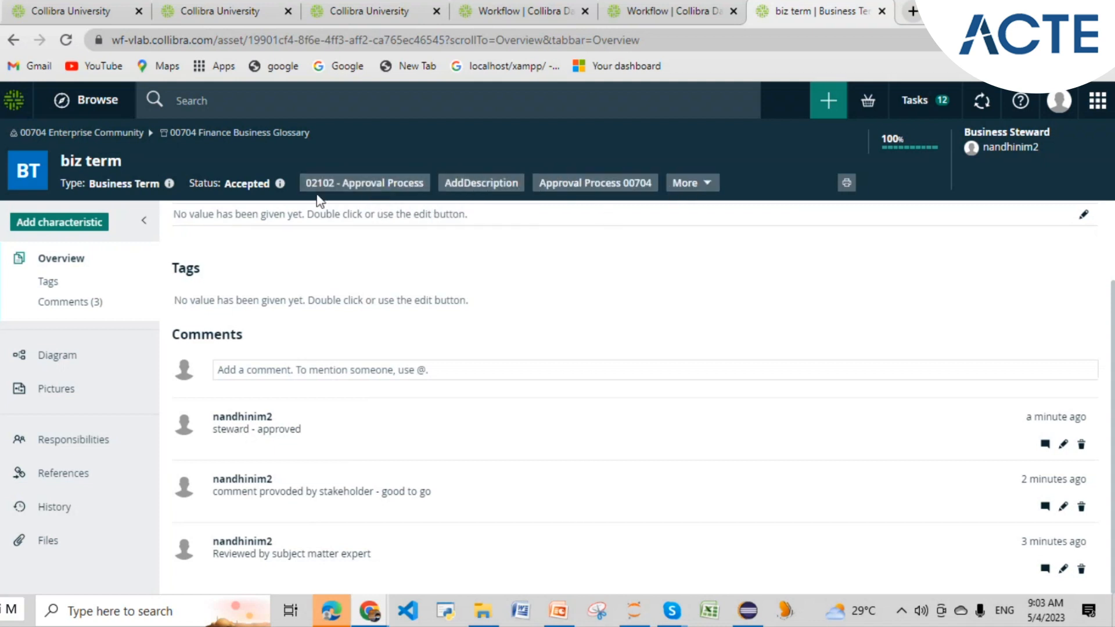
mouse_move(429, 183)
left_click(683, 183)
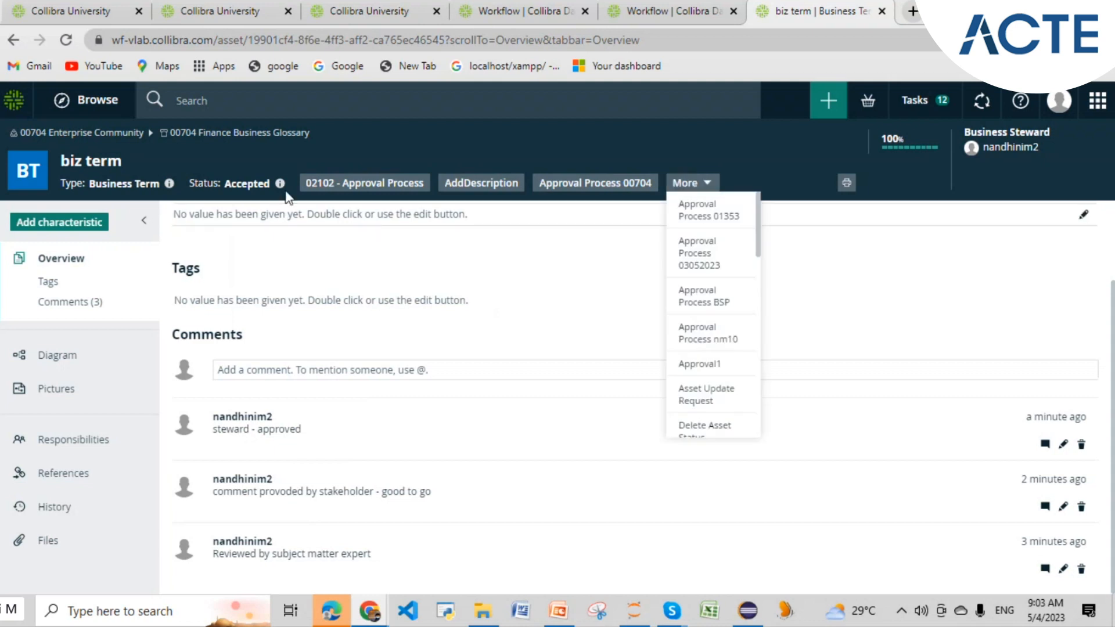
left_click(473, 267)
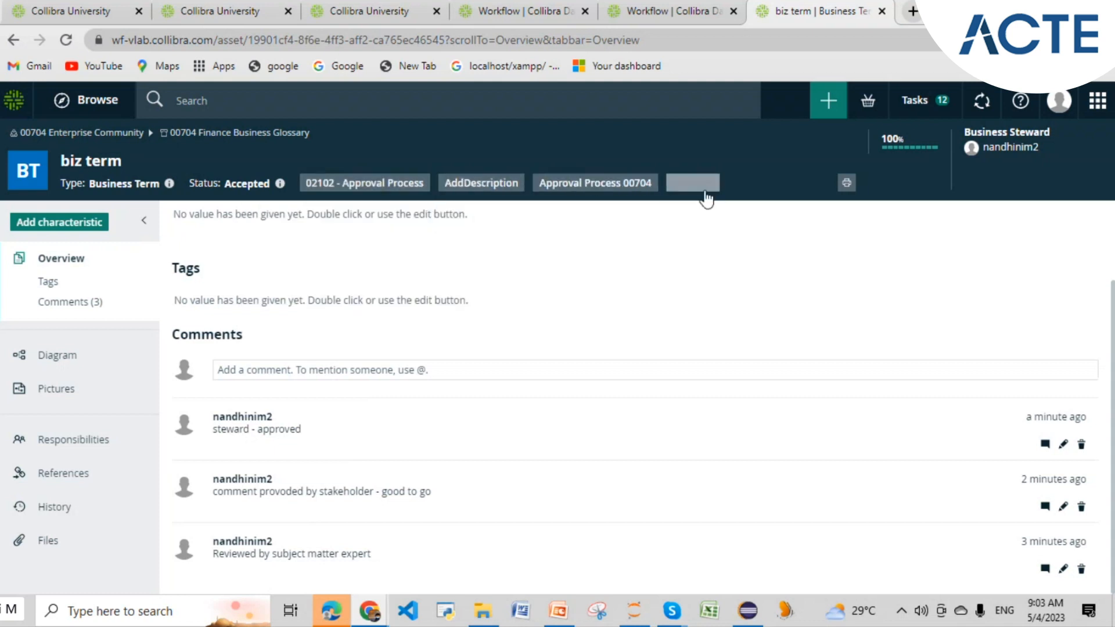
left_click(688, 186)
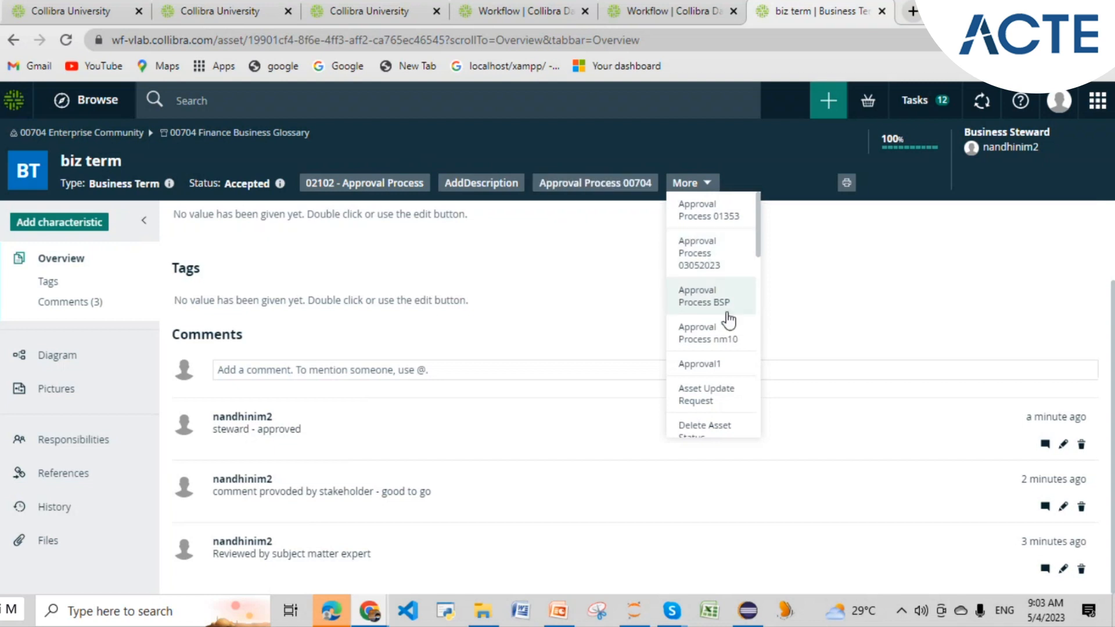
mouse_move(718, 343)
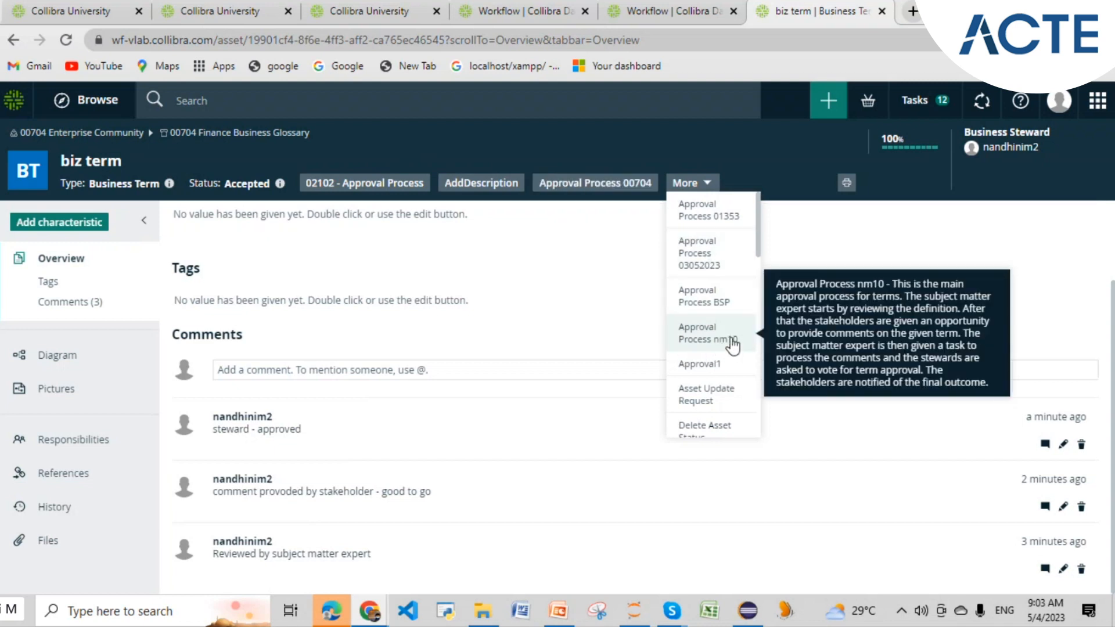
left_click(515, 315)
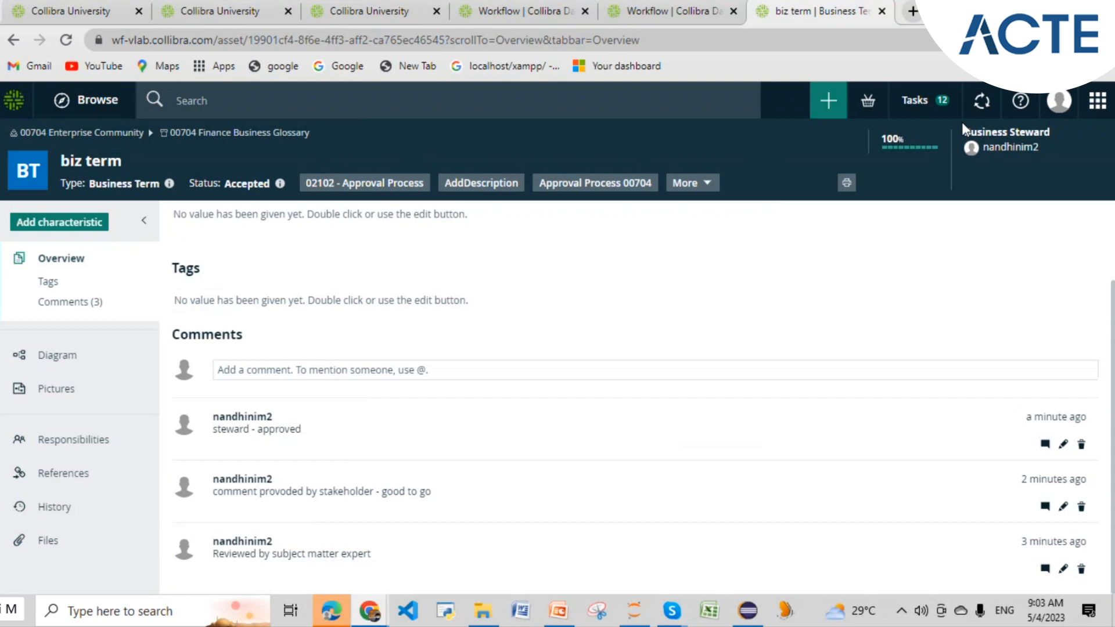
left_click(1096, 100)
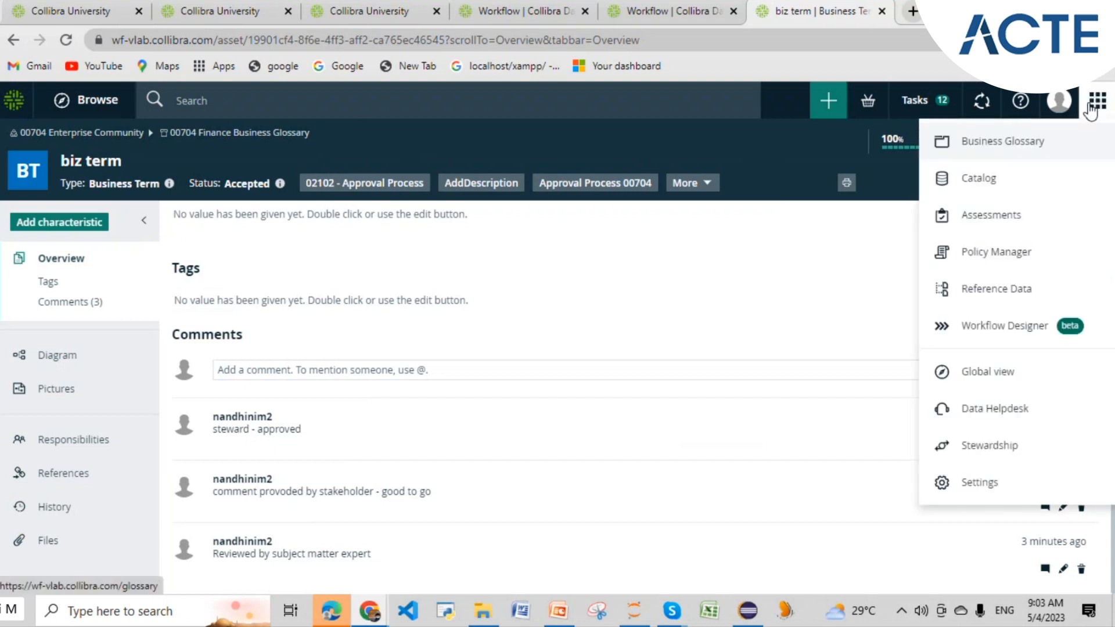
left_click(722, 276)
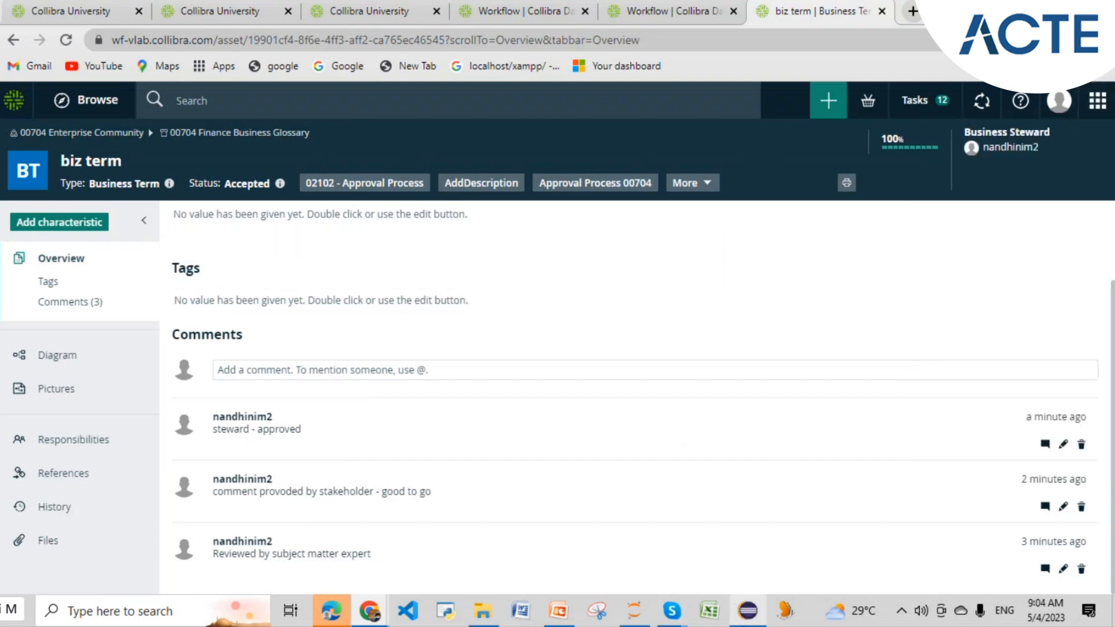
left_click(750, 617)
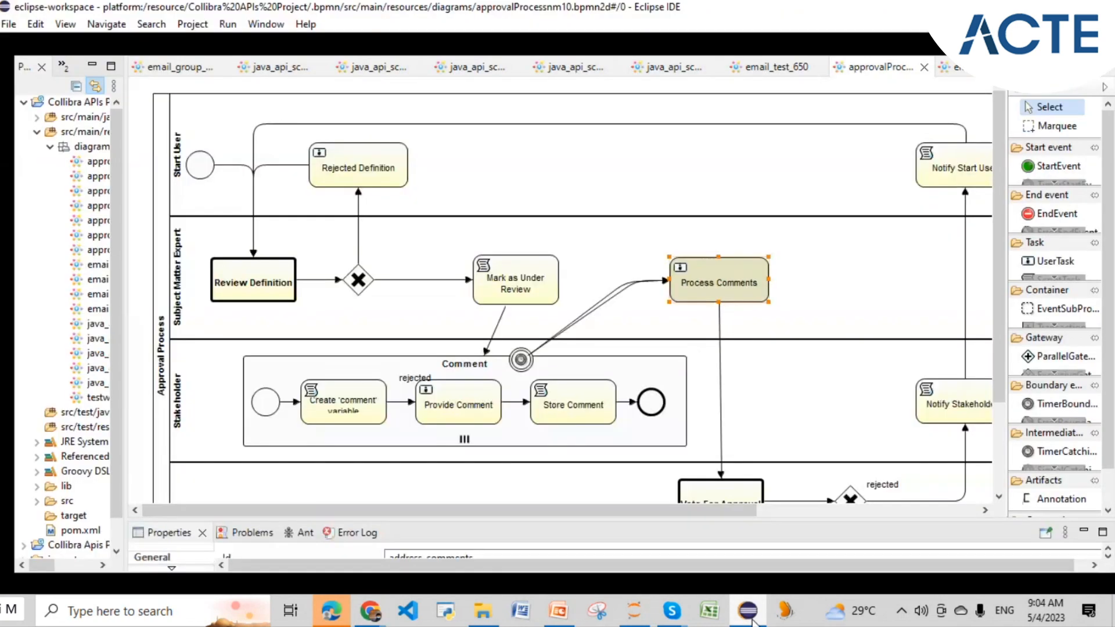
- Enlarge the Properties view and inspect the Rejected Definition, Mark as Under Review and Process Comments tasks
scroll(662, 337, "down", 3)
scroll(619, 359, "up", 3)
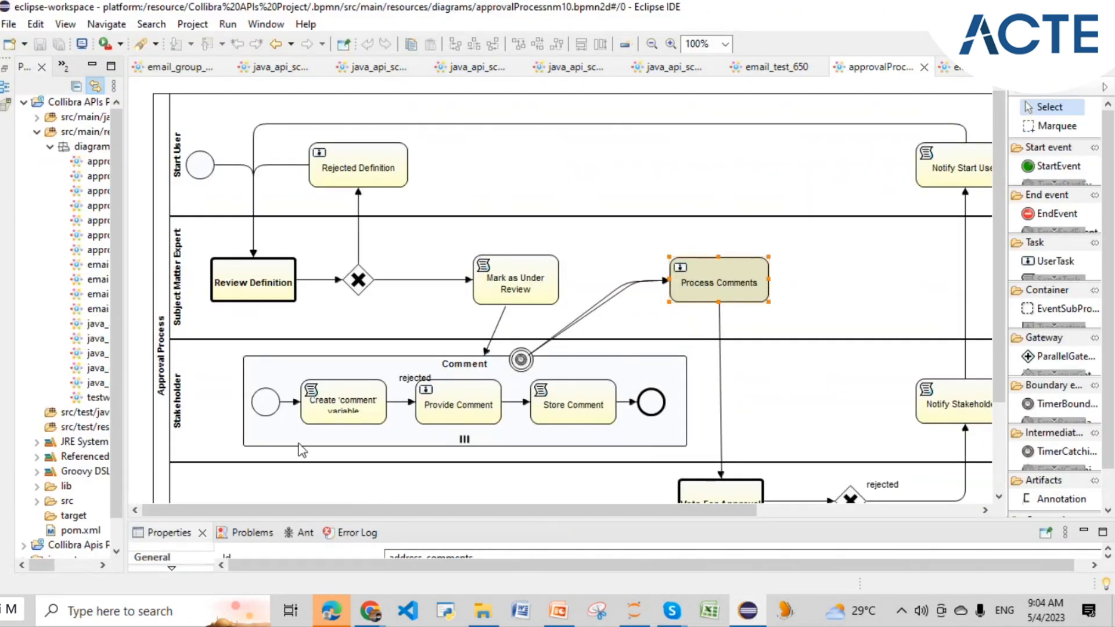
left_click(193, 169)
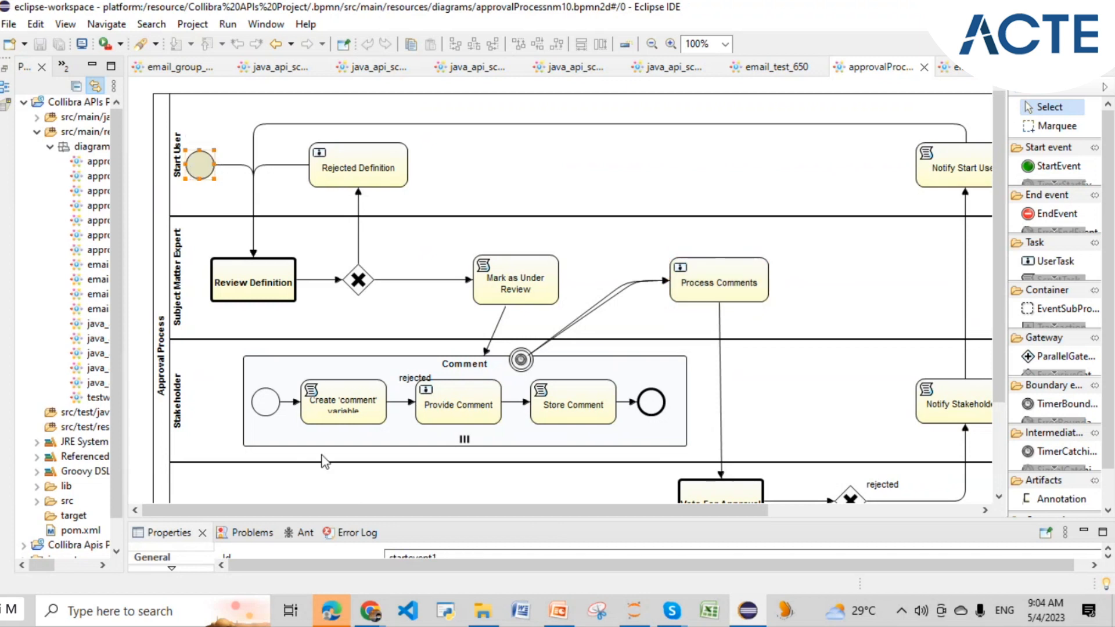
left_click_drag(329, 520, 377, 340)
mouse_move(200, 165)
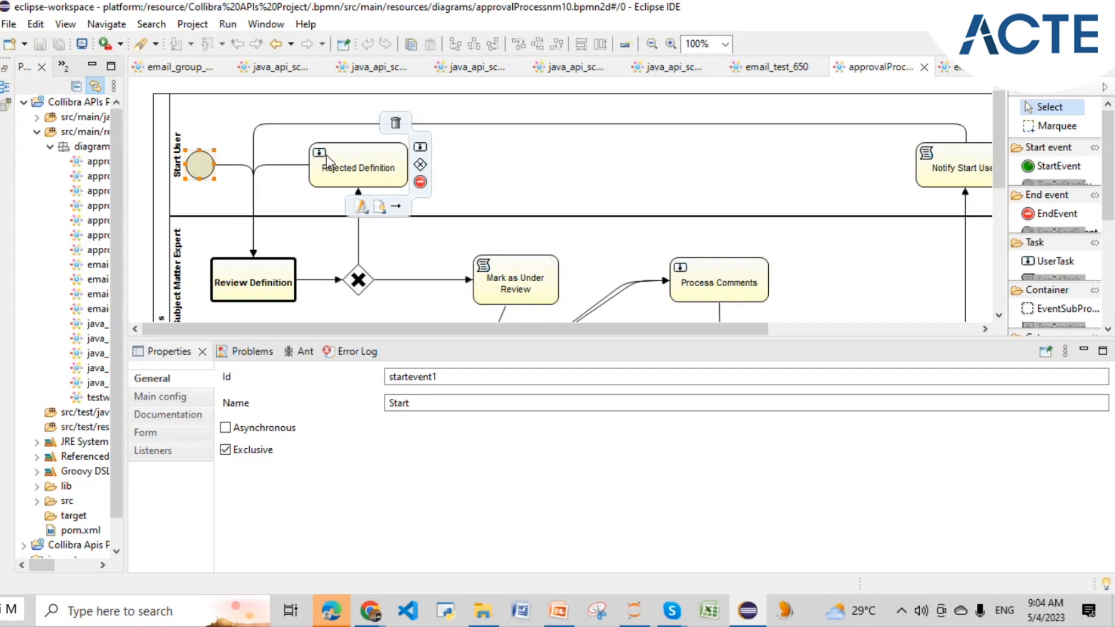
left_click(372, 169)
left_click(503, 278)
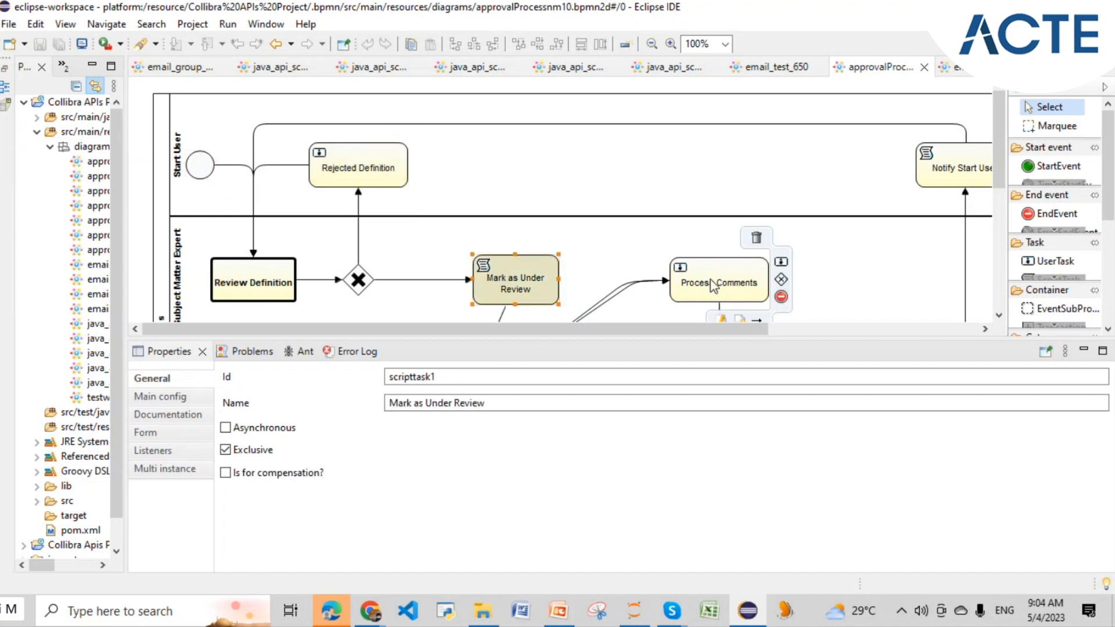
left_click(713, 286)
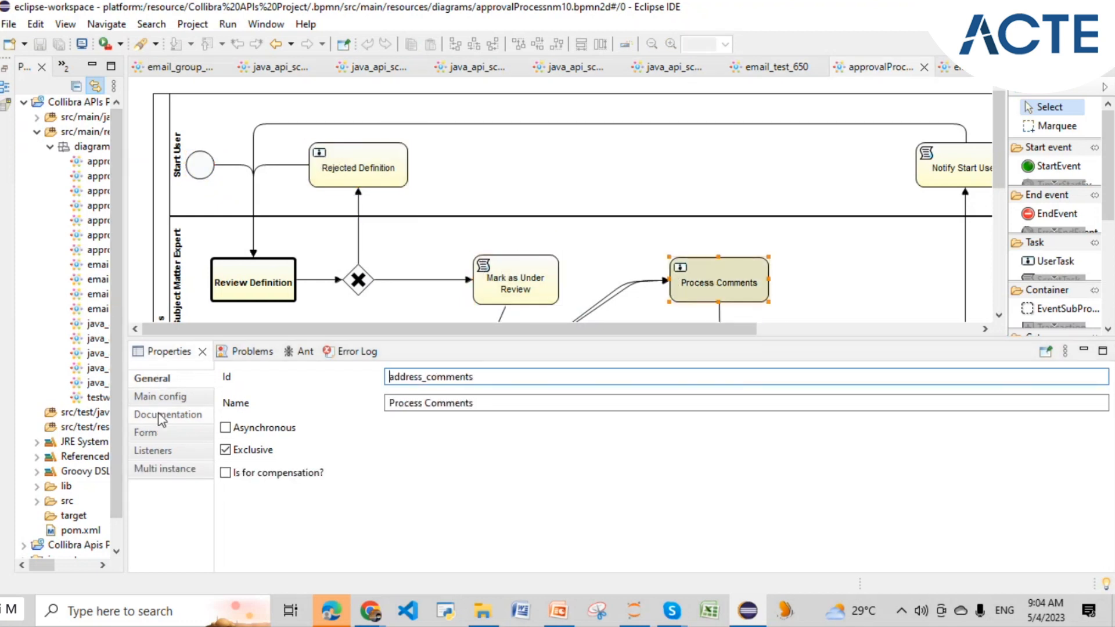
left_click(167, 396)
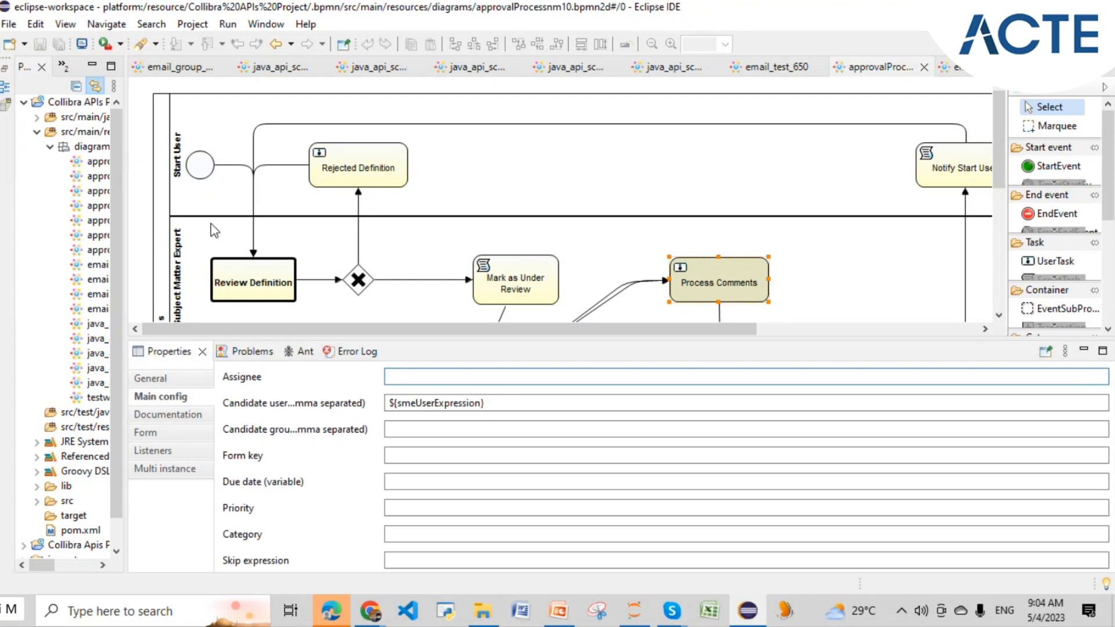
- Select the start event to show its Main config with Initiator startUser
left_click(197, 168)
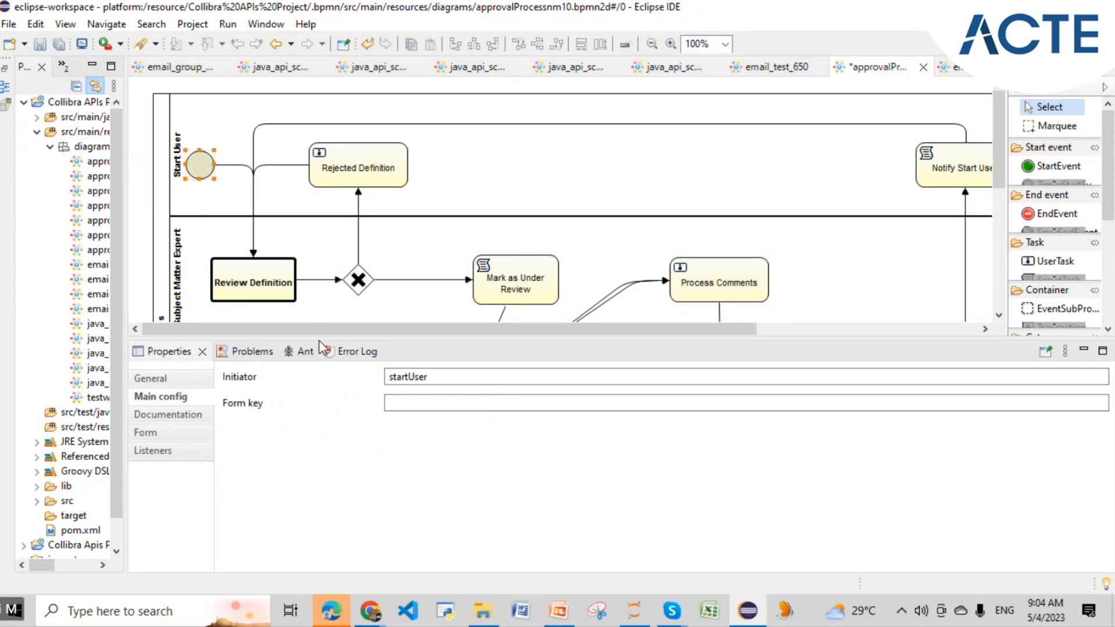
left_click_drag(319, 337, 294, 520)
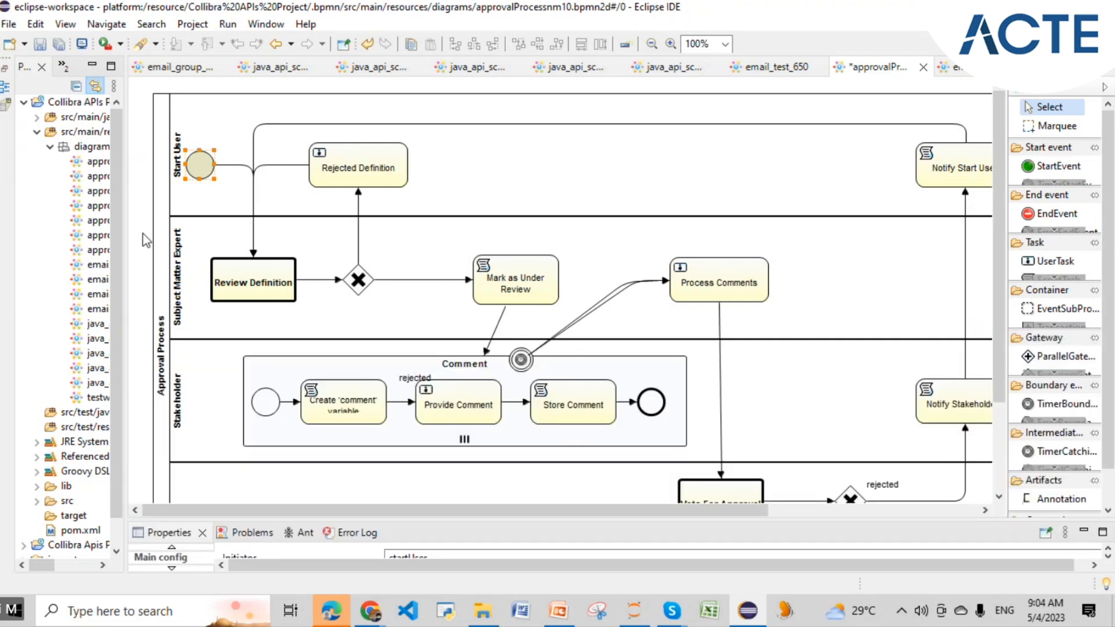
left_click(158, 241)
left_click_drag(252, 509, 281, 315)
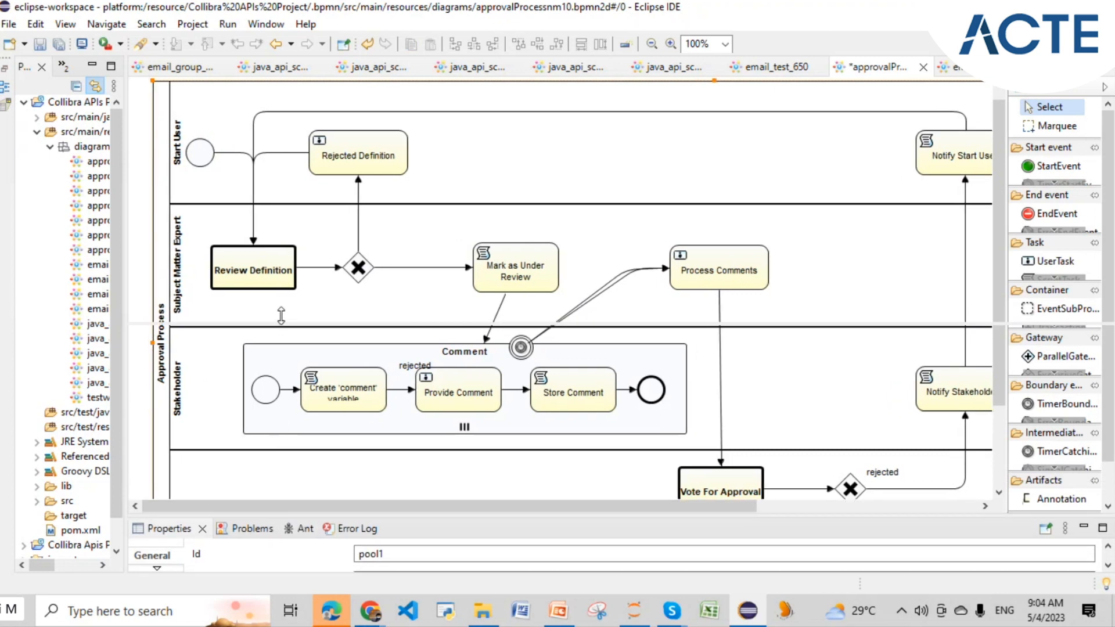
left_click(200, 152)
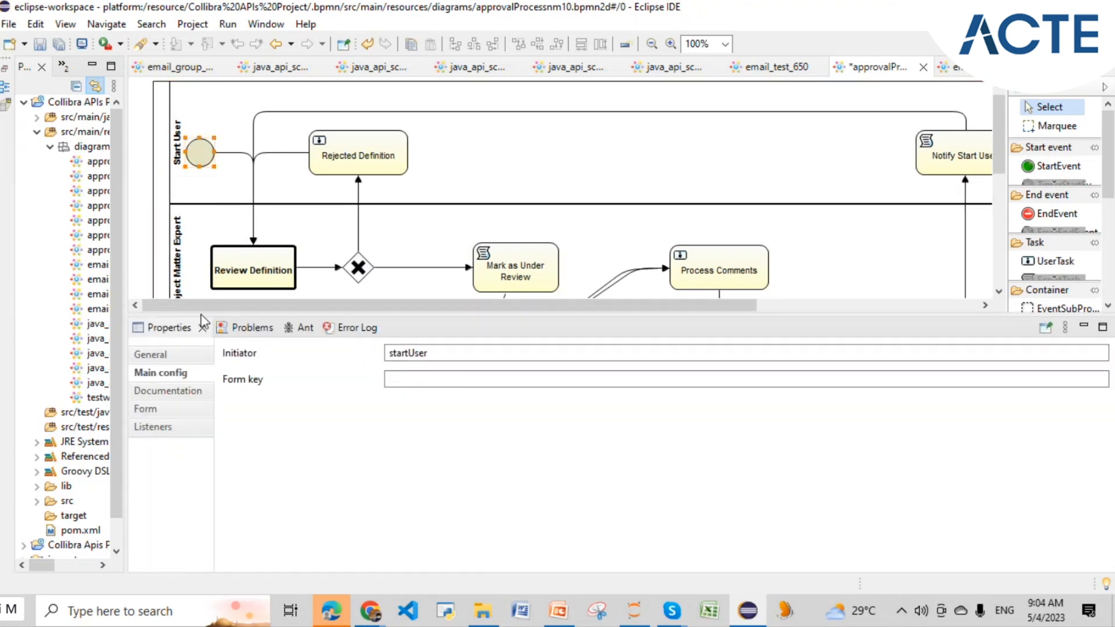
- Show the start event's Form properties, widening the Id column and enlarging the panel
left_click(184, 414)
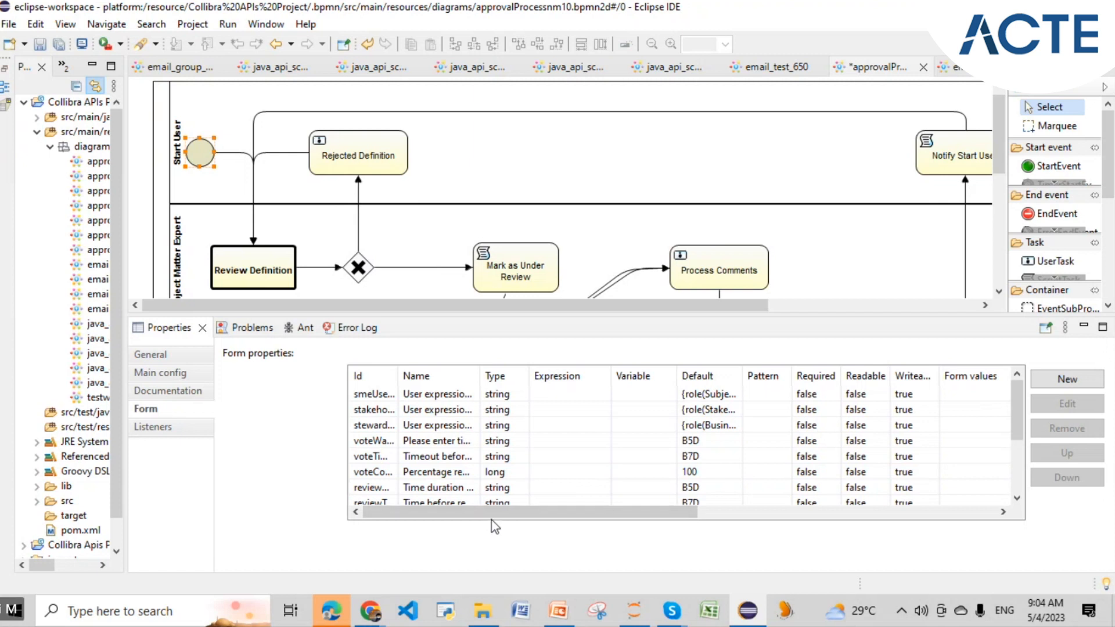
scroll(648, 424, "down", 2)
scroll(648, 423, "up", 2)
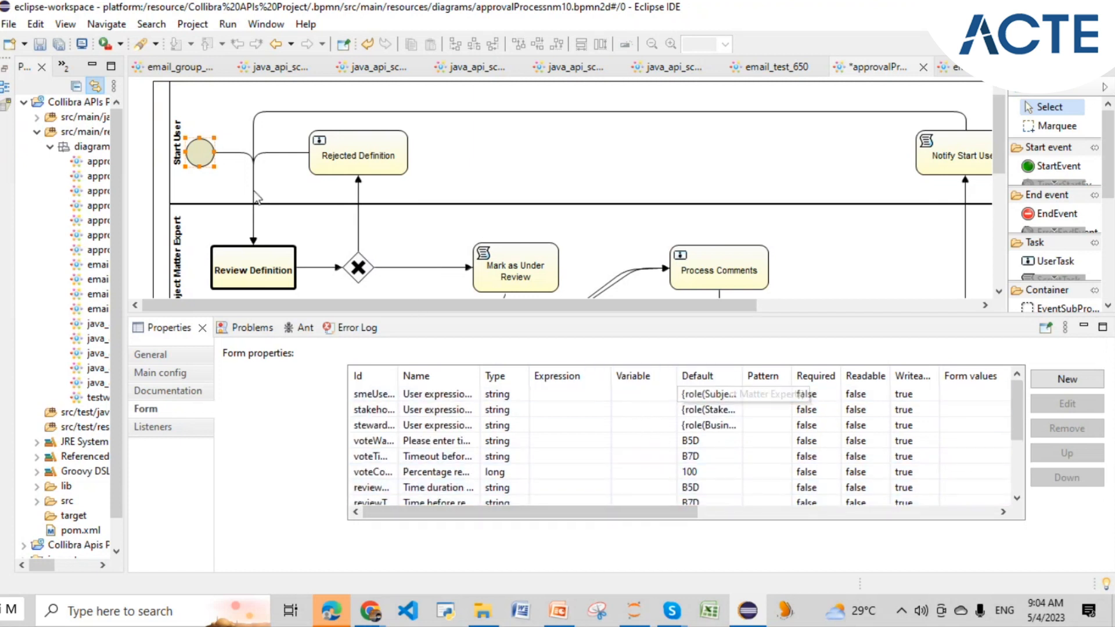
left_click_drag(399, 376, 491, 376)
left_click_drag(703, 315, 687, 140)
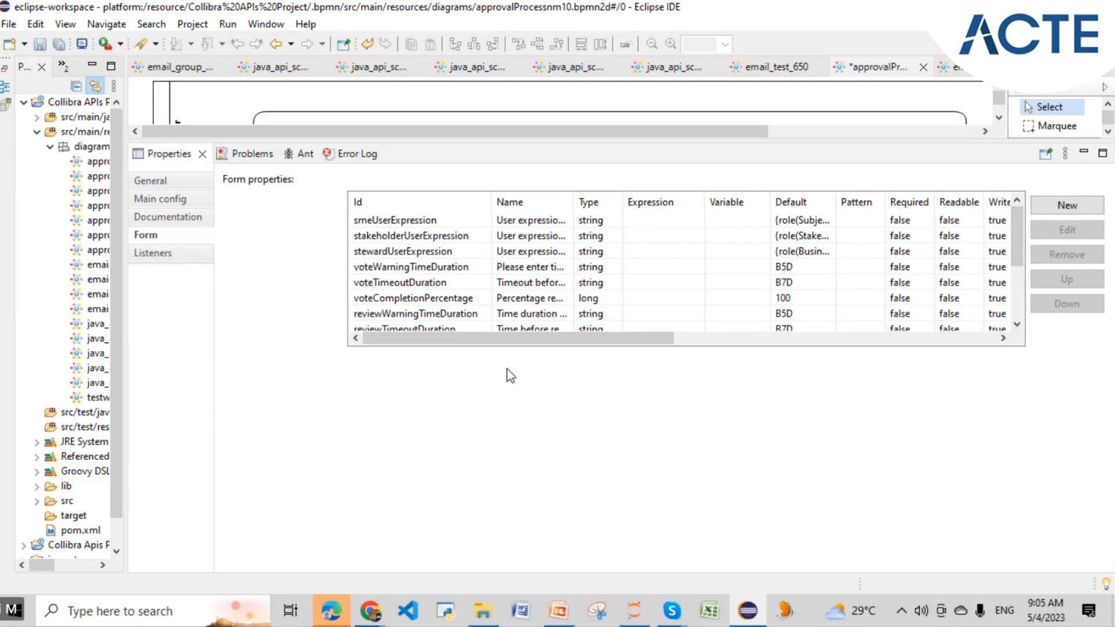
scroll(743, 241, "down", 2)
scroll(745, 244, "up", 2)
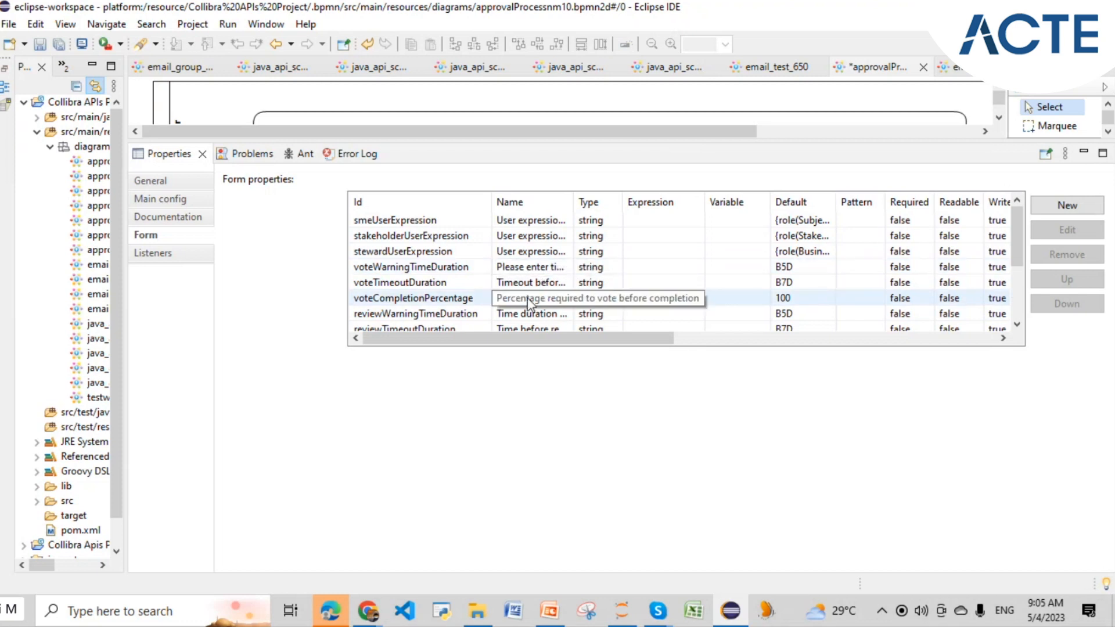
scroll(743, 283, "down", 2)
scroll(447, 250, "up", 2)
scroll(483, 249, "down", 2)
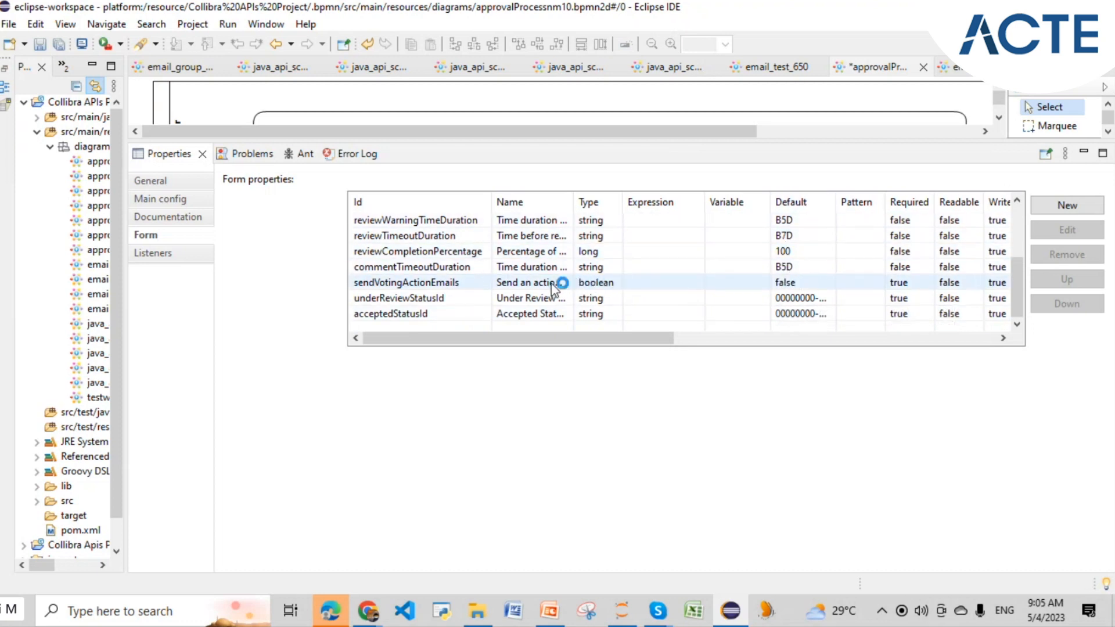
scroll(553, 288, "up", 2)
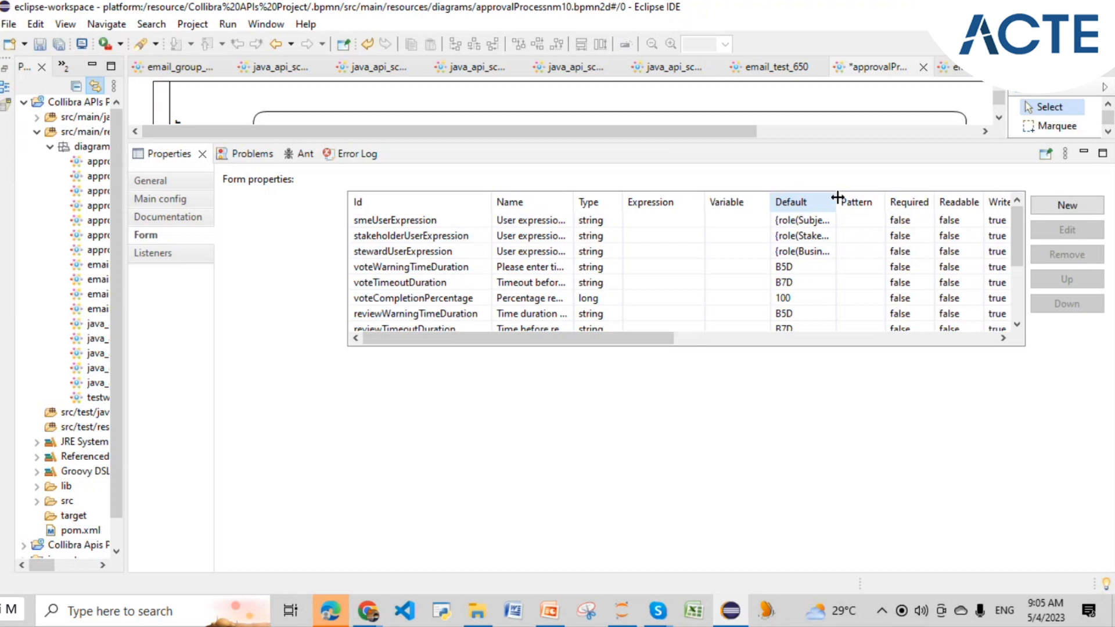
- Widen the Default, Name and Id columns, then return to the biz term page
left_click_drag(837, 198, 950, 198)
left_click_drag(573, 199, 821, 202)
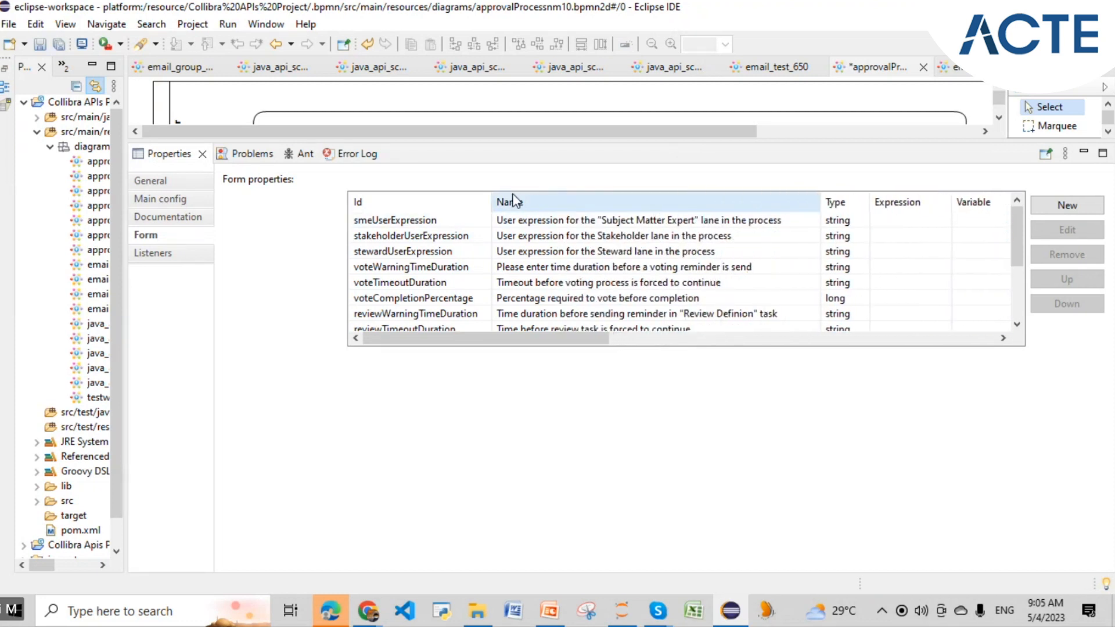
mouse_move(491, 200)
left_mouse_down()
mouse_move(512, 199)
mouse_move(492, 200)
left_mouse_up()
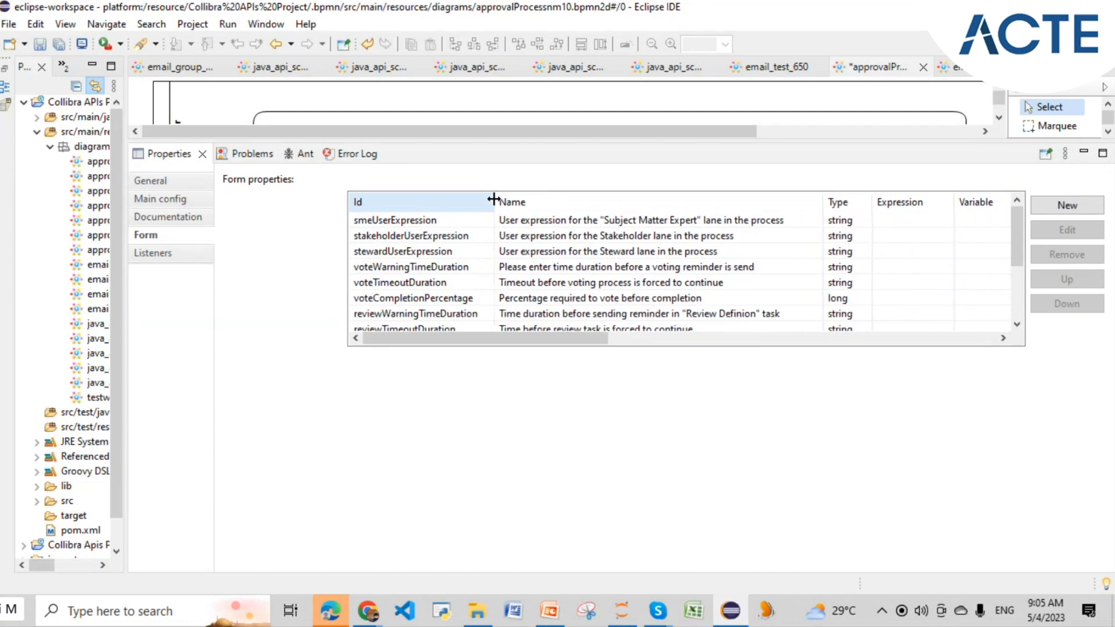
left_click_drag(523, 338, 724, 342)
scroll(743, 267, "down", 3)
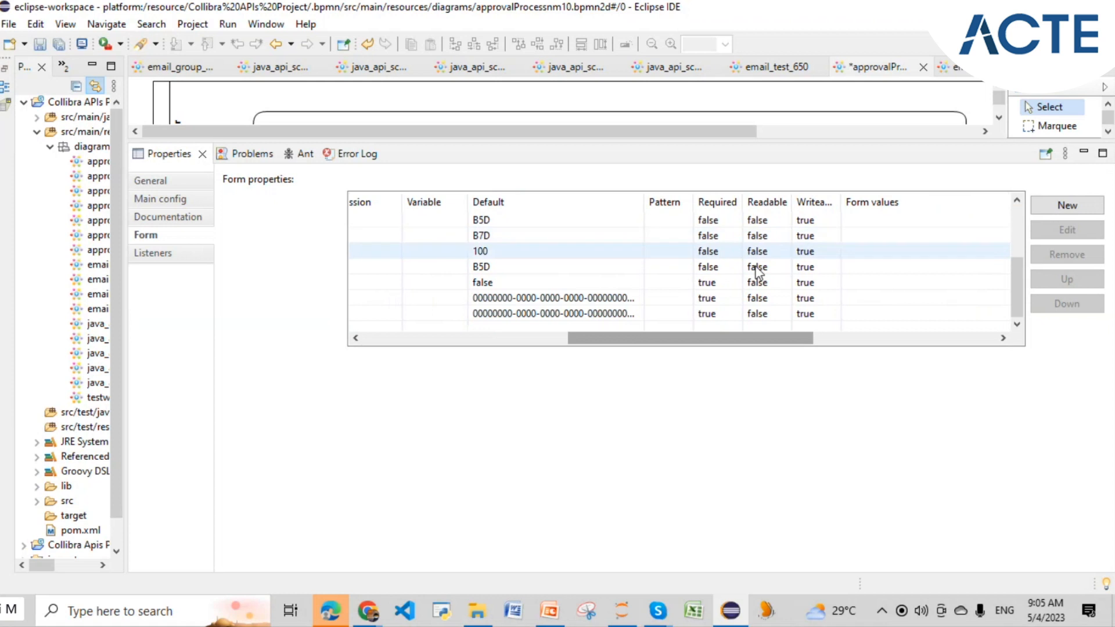
scroll(760, 305, "up", 3)
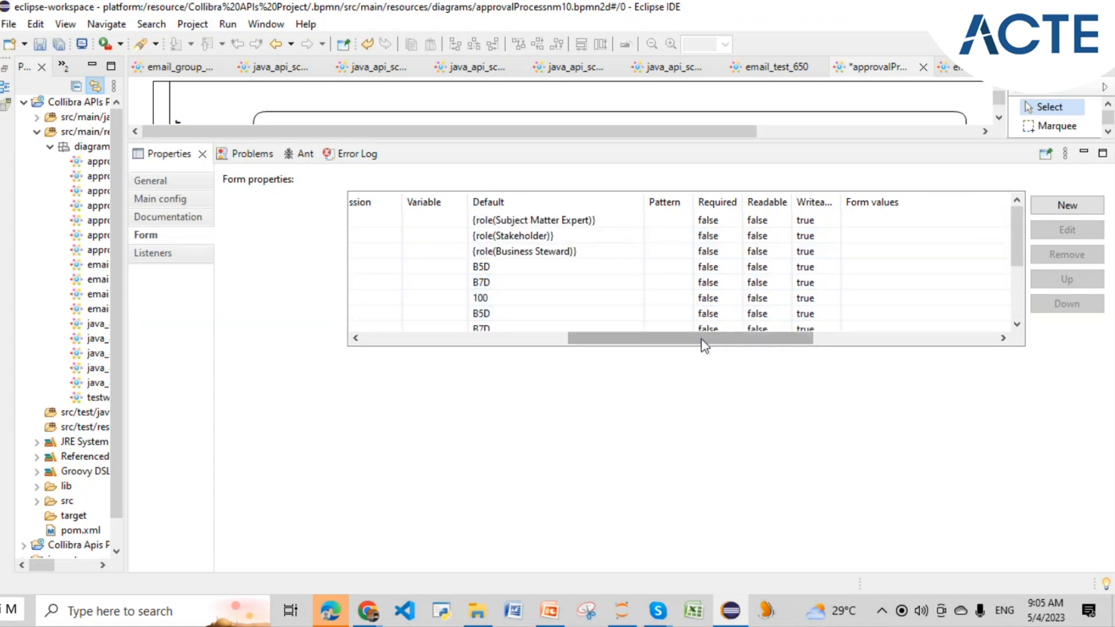
left_click(730, 609)
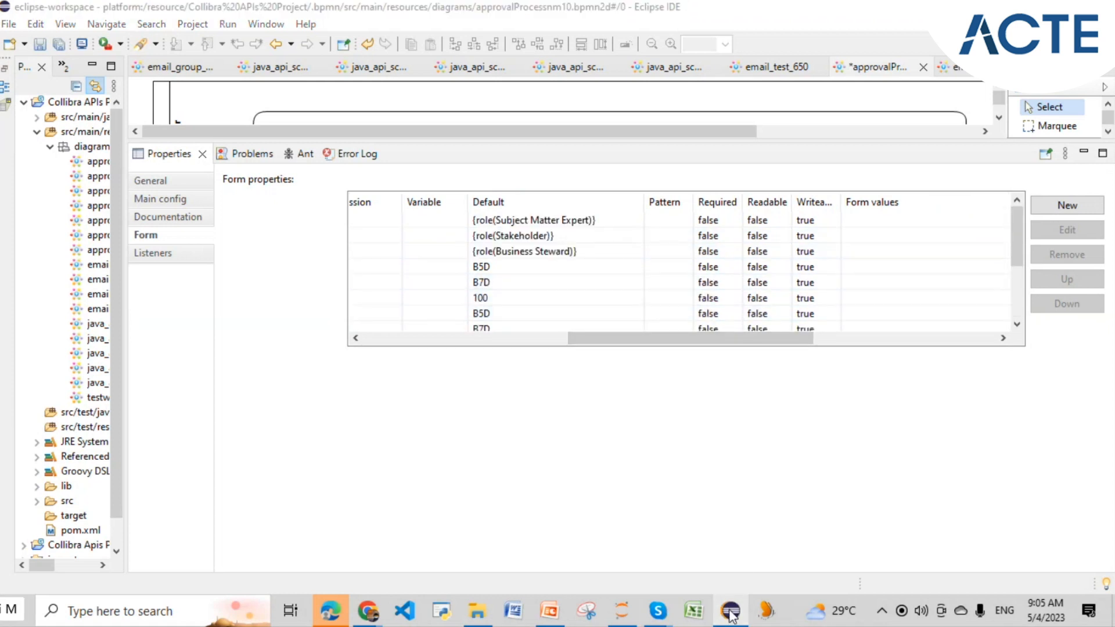
scroll(382, 270, "up", 2)
left_click(691, 182)
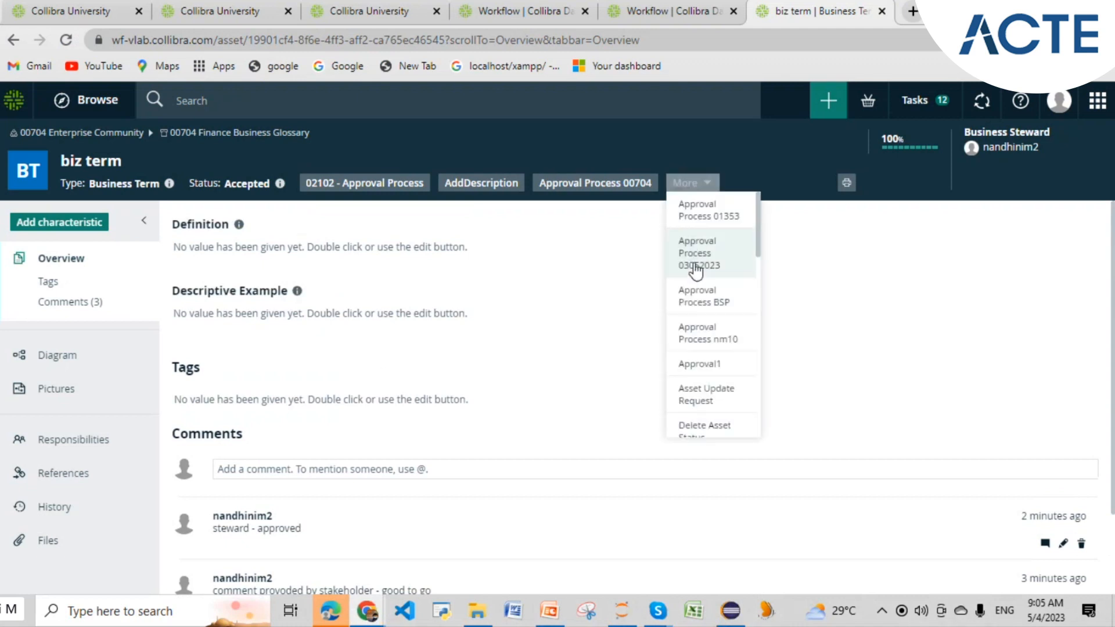
- Launch Approval Process nm10 on biz term again, then bring the Eclipse form properties back into view
left_click(710, 337)
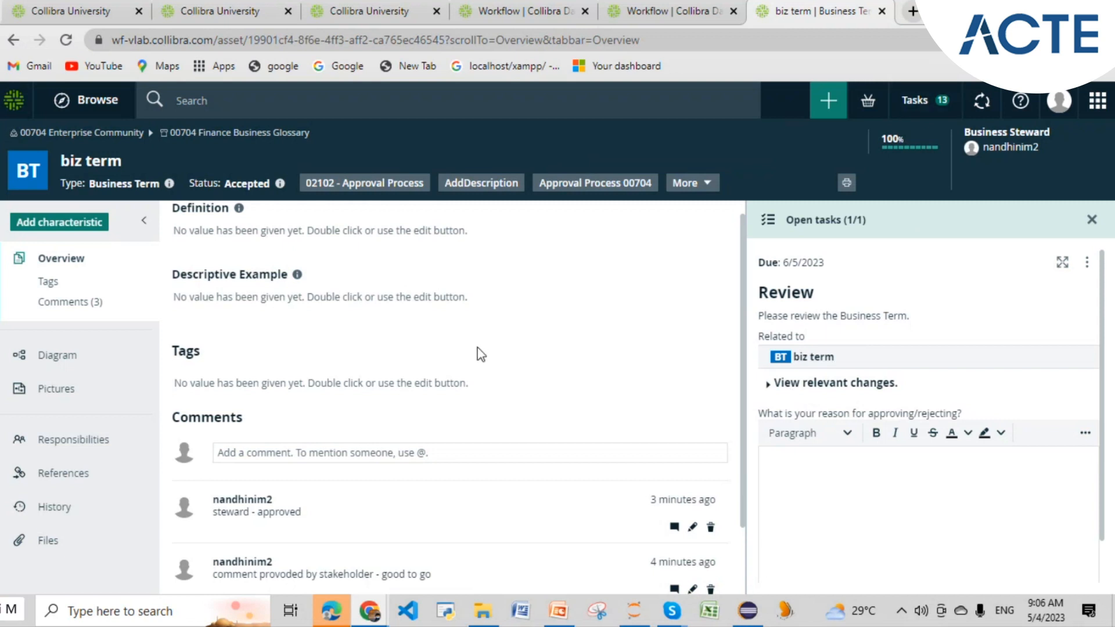
scroll(477, 354, "down", 2)
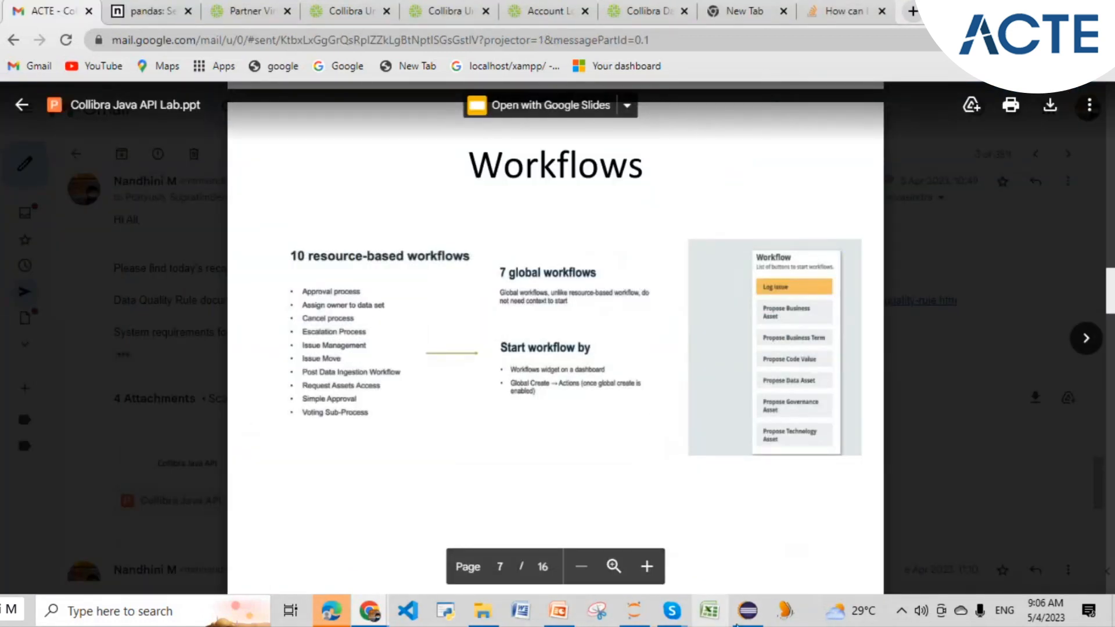
left_click(748, 610)
left_click_drag(693, 338, 453, 343)
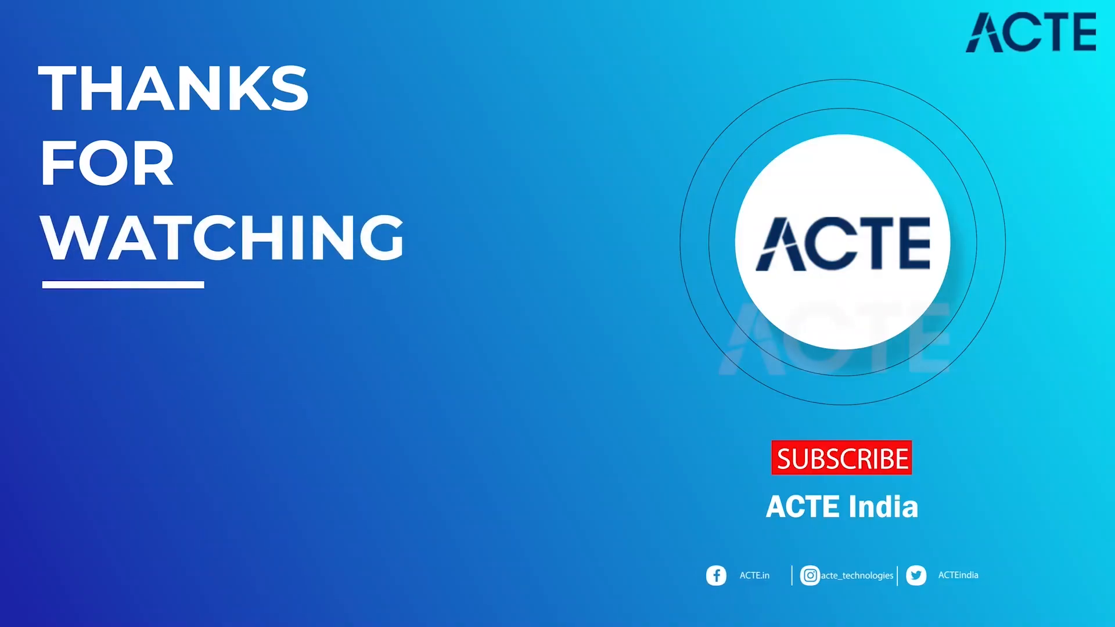